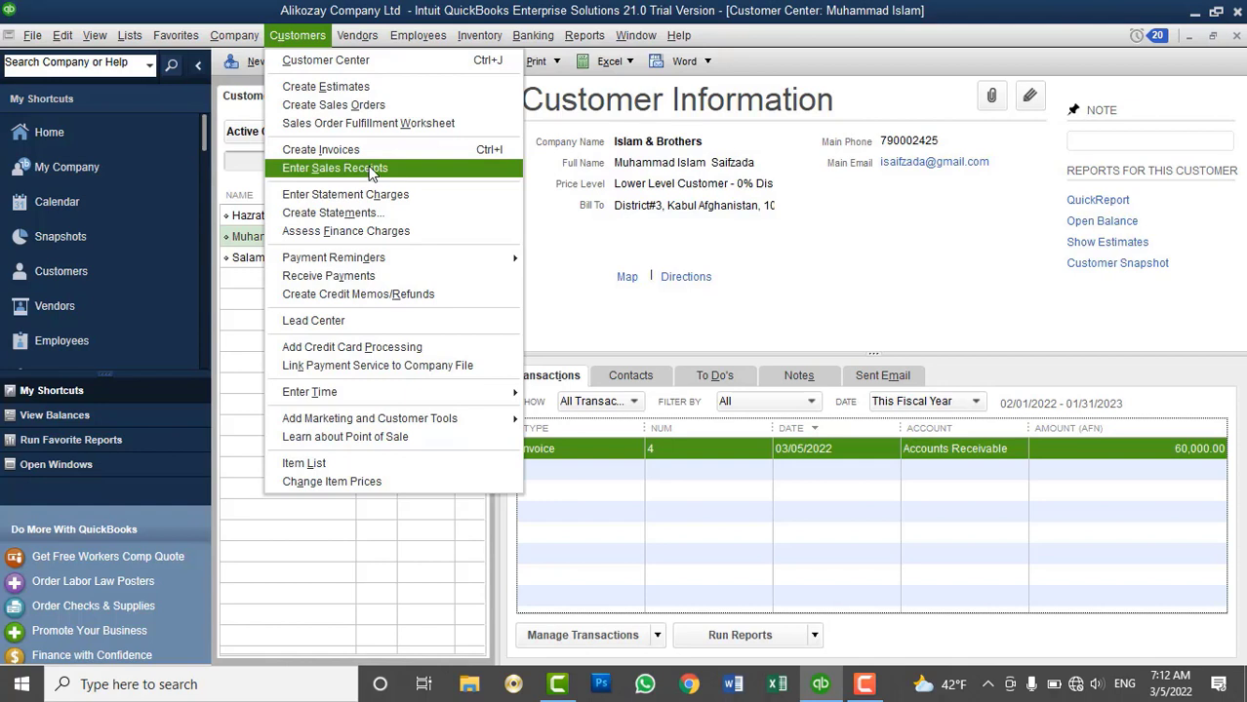
Select the customer with the 60,000 AFN balance in Customer Center
click(627, 192)
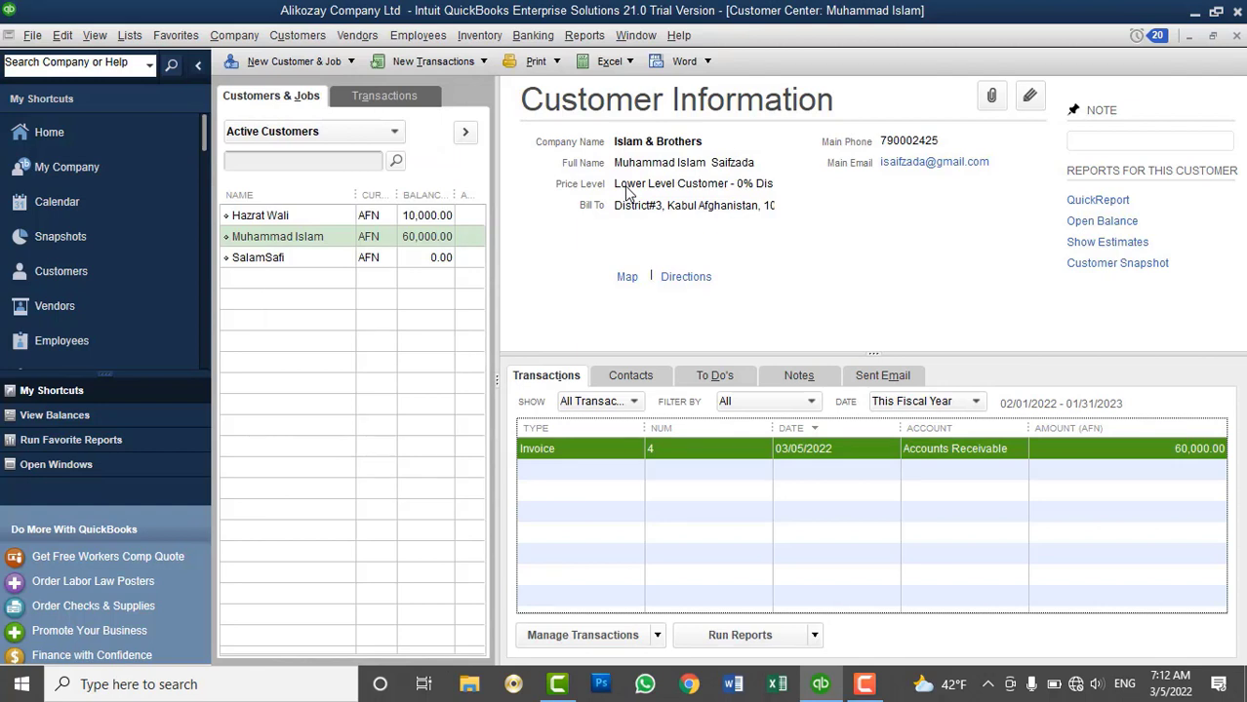
click(422, 242)
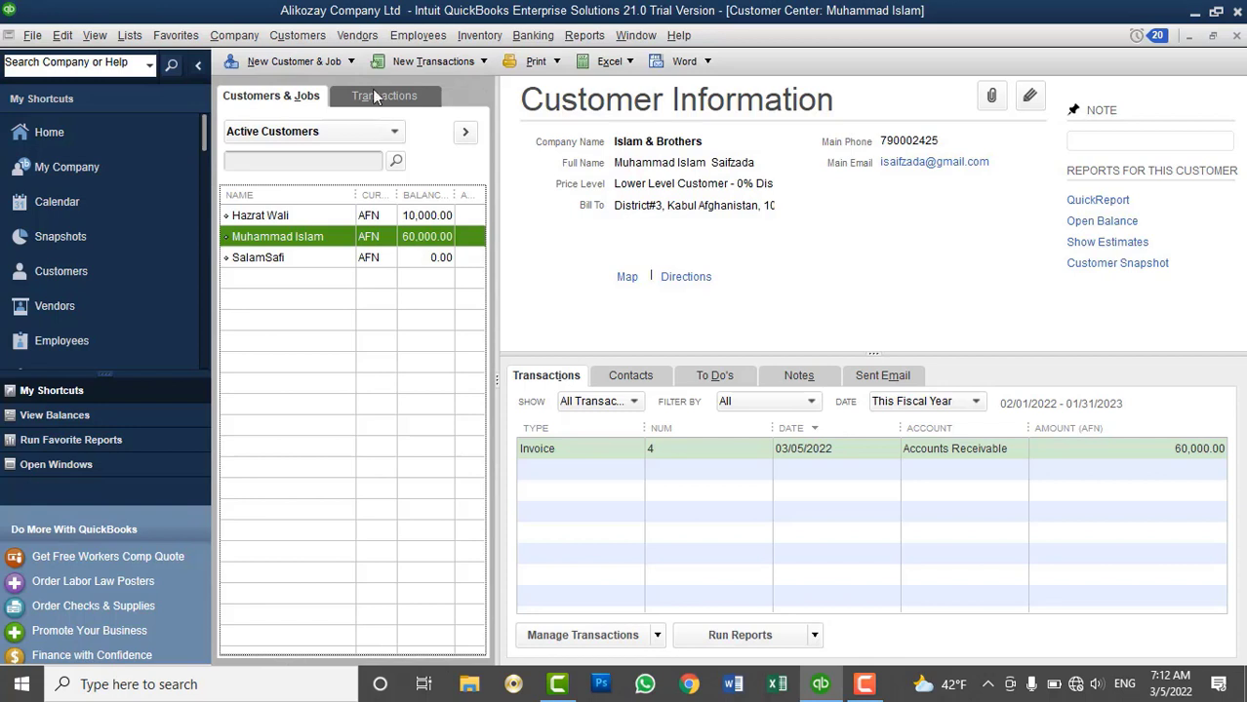
click(298, 35)
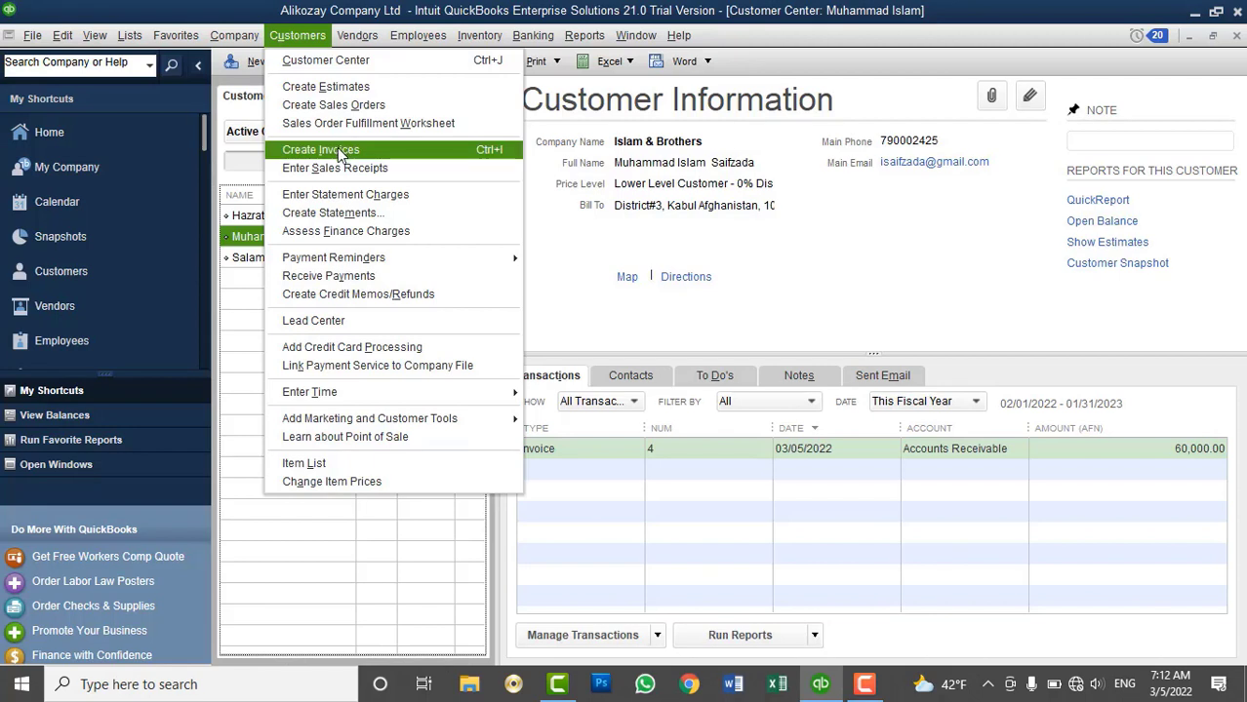
click(624, 183)
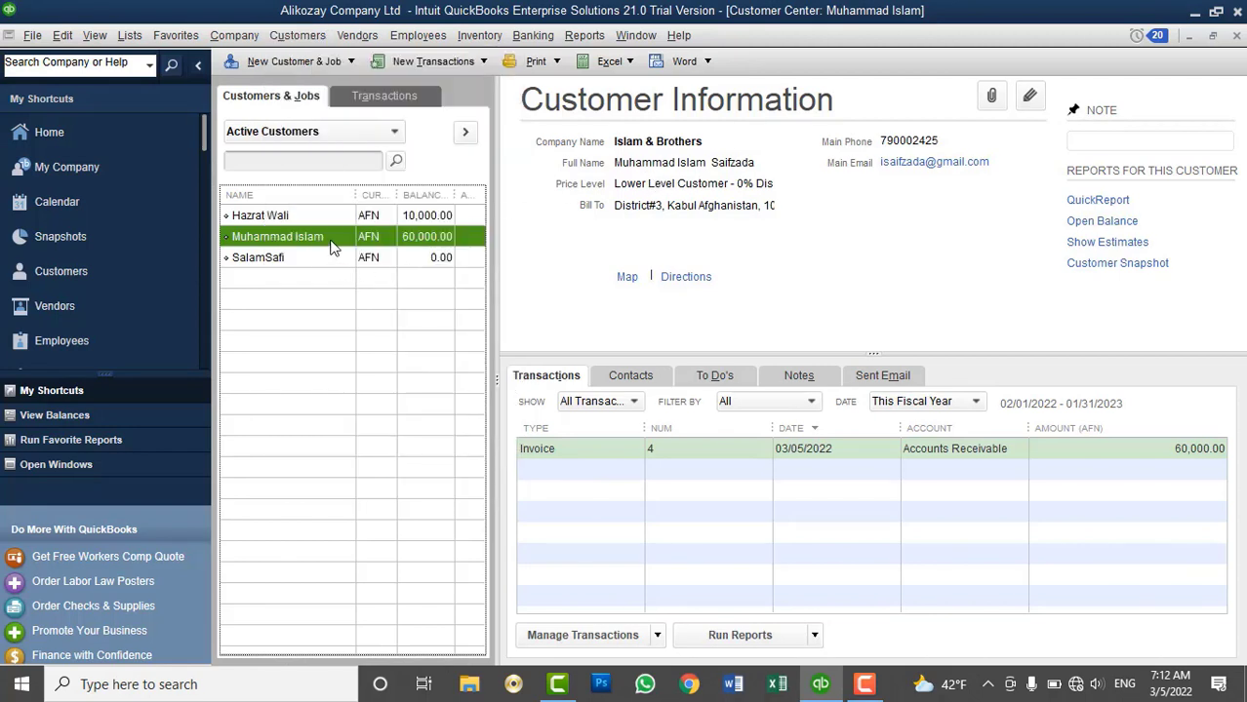
Delete the customer's 60,000 AFN invoice #4 and close the emptied invoice window
click(561, 448)
right_click(561, 448)
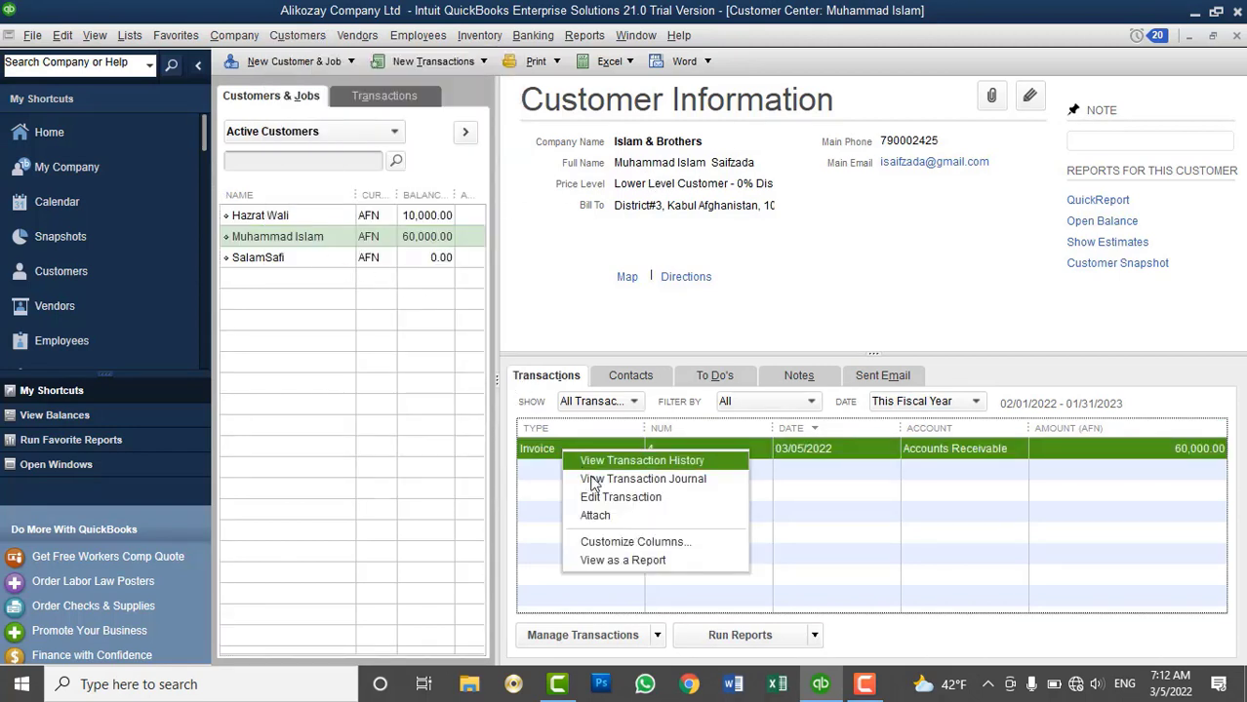
click(606, 501)
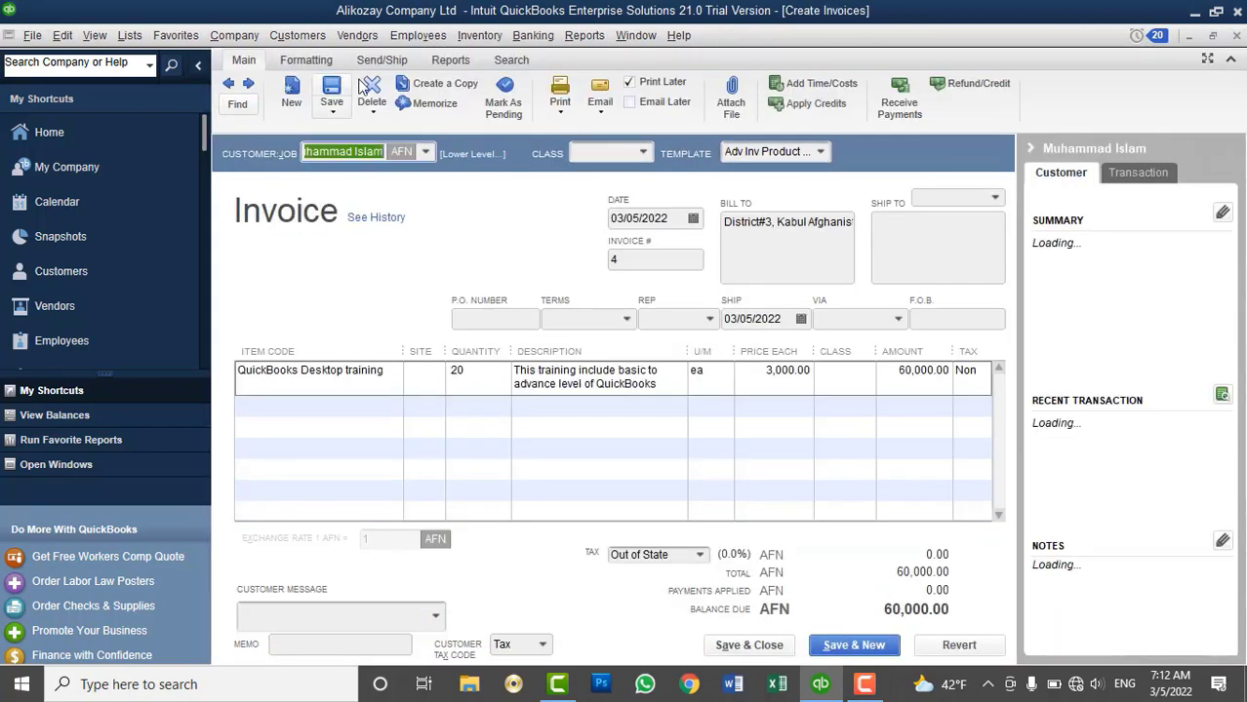
click(372, 90)
click(569, 224)
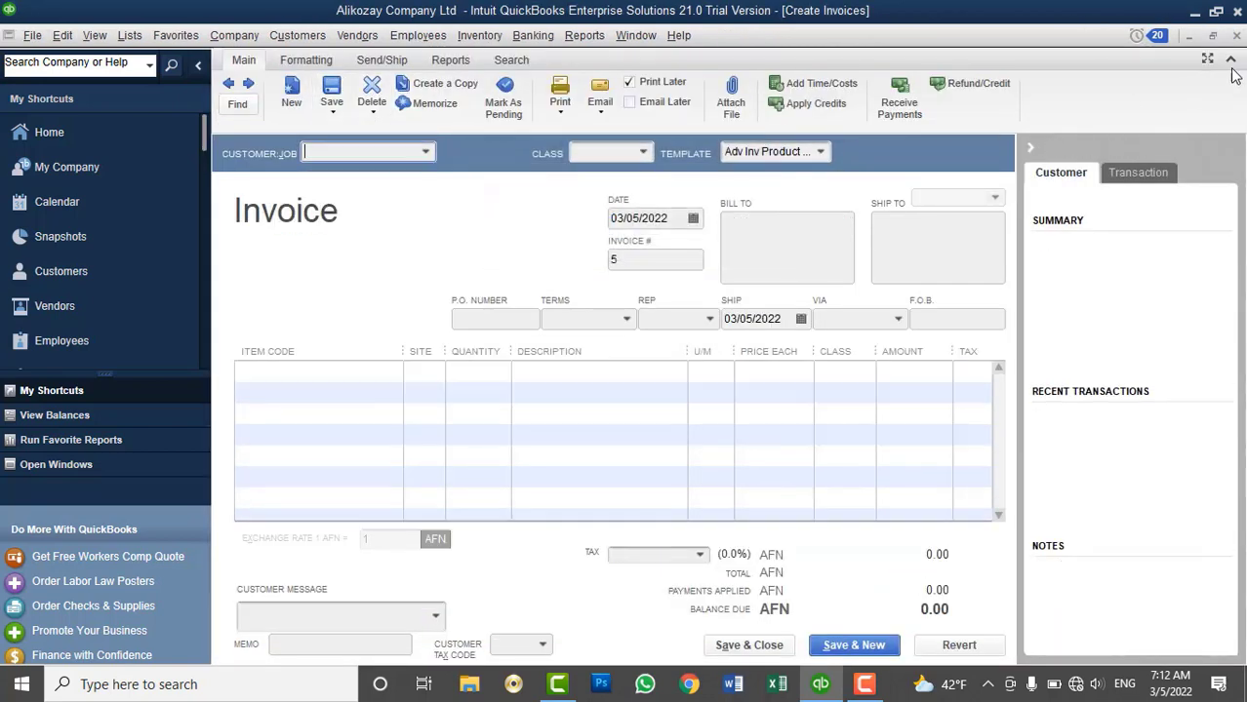
click(1236, 35)
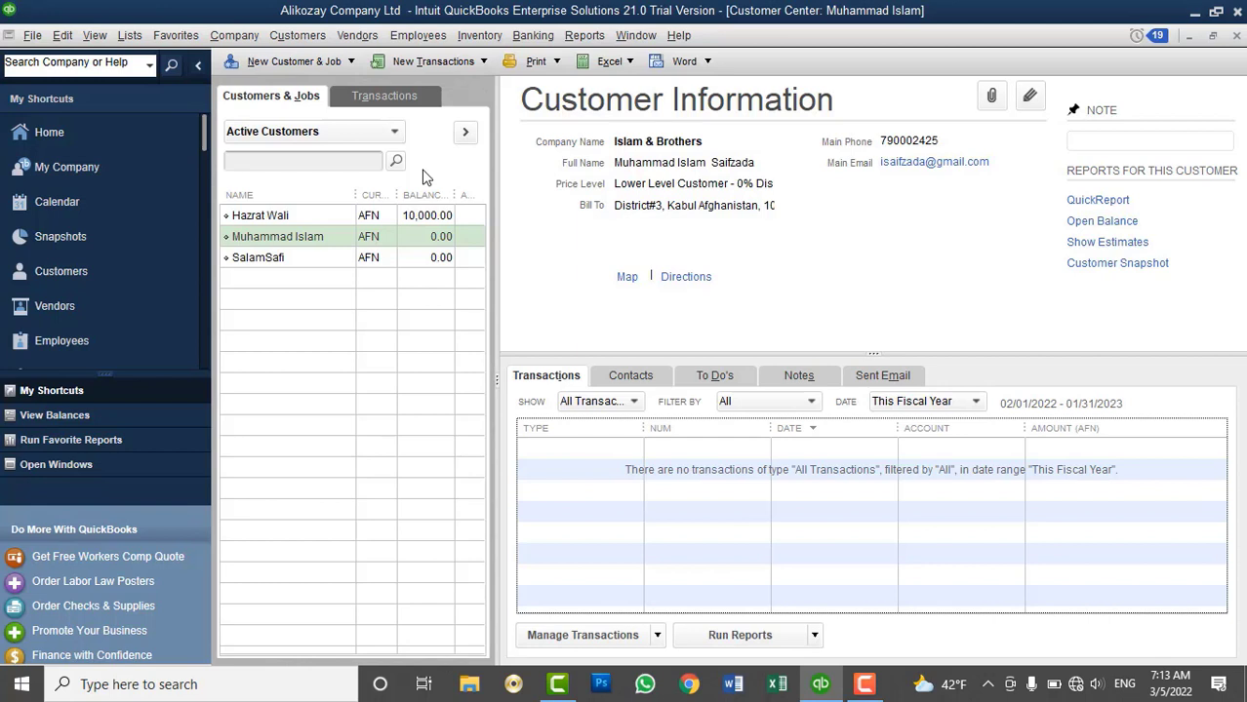
click(62, 36)
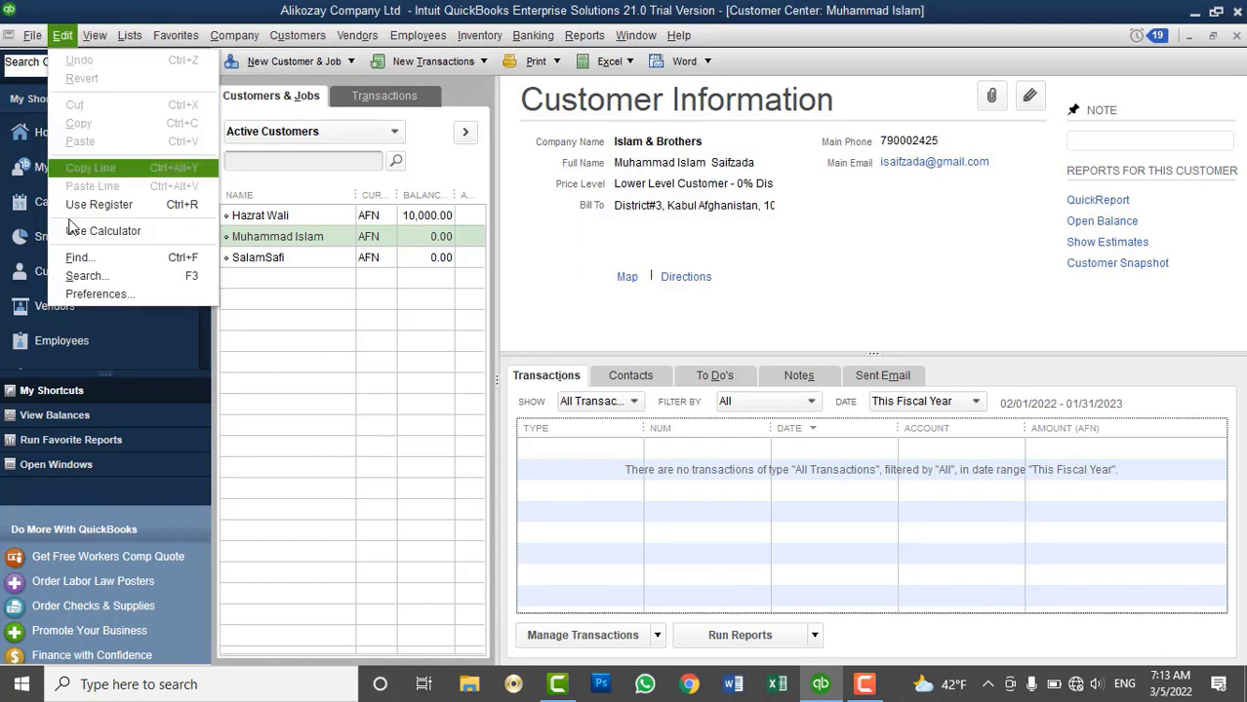
click(98, 295)
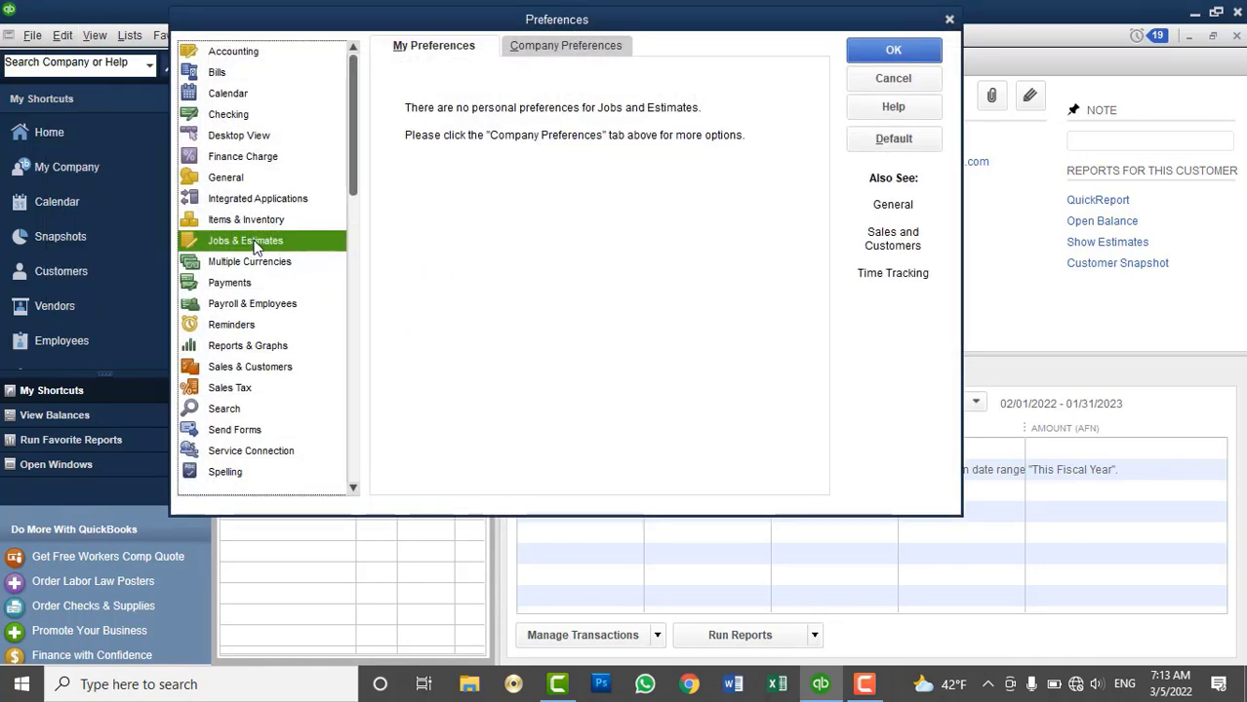
click(561, 47)
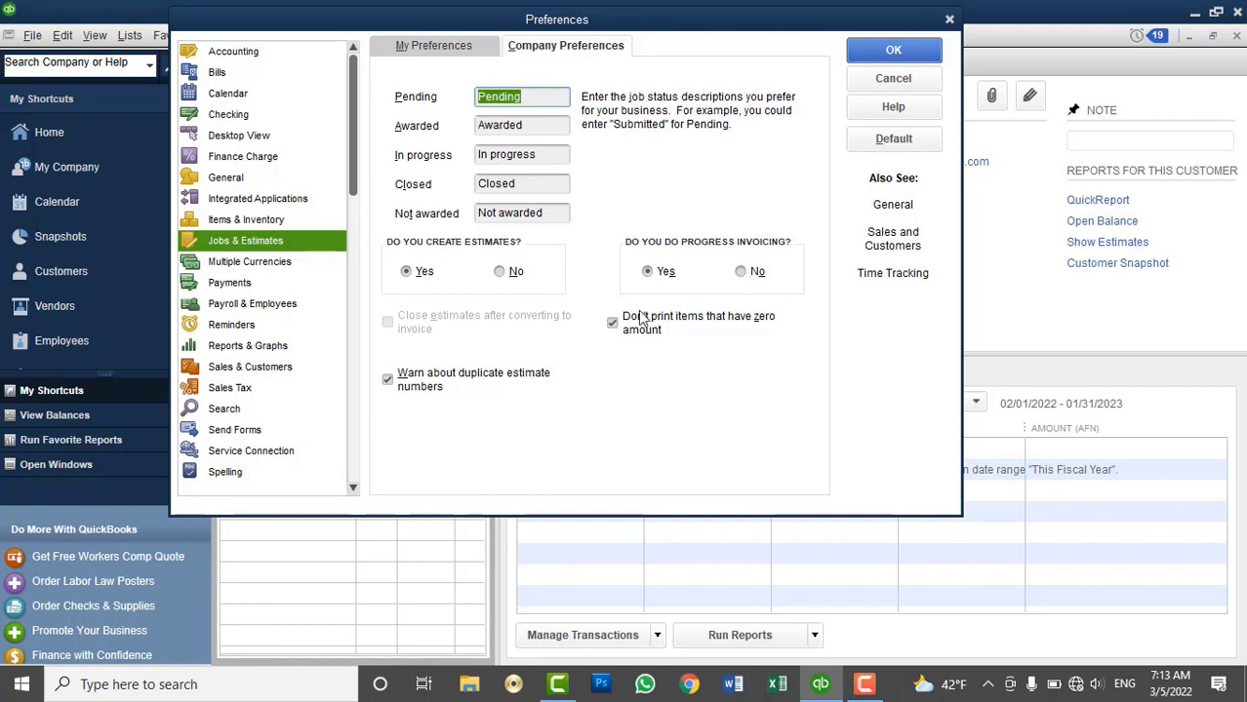
click(891, 49)
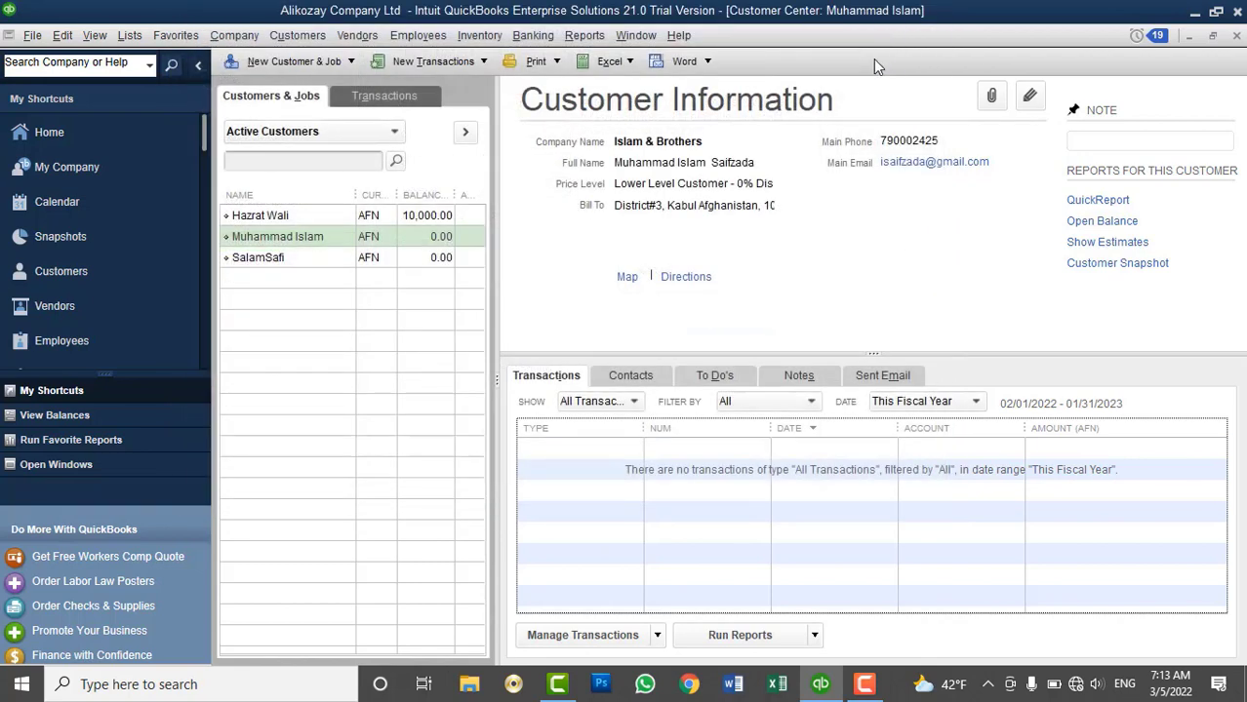
click(377, 235)
click(299, 36)
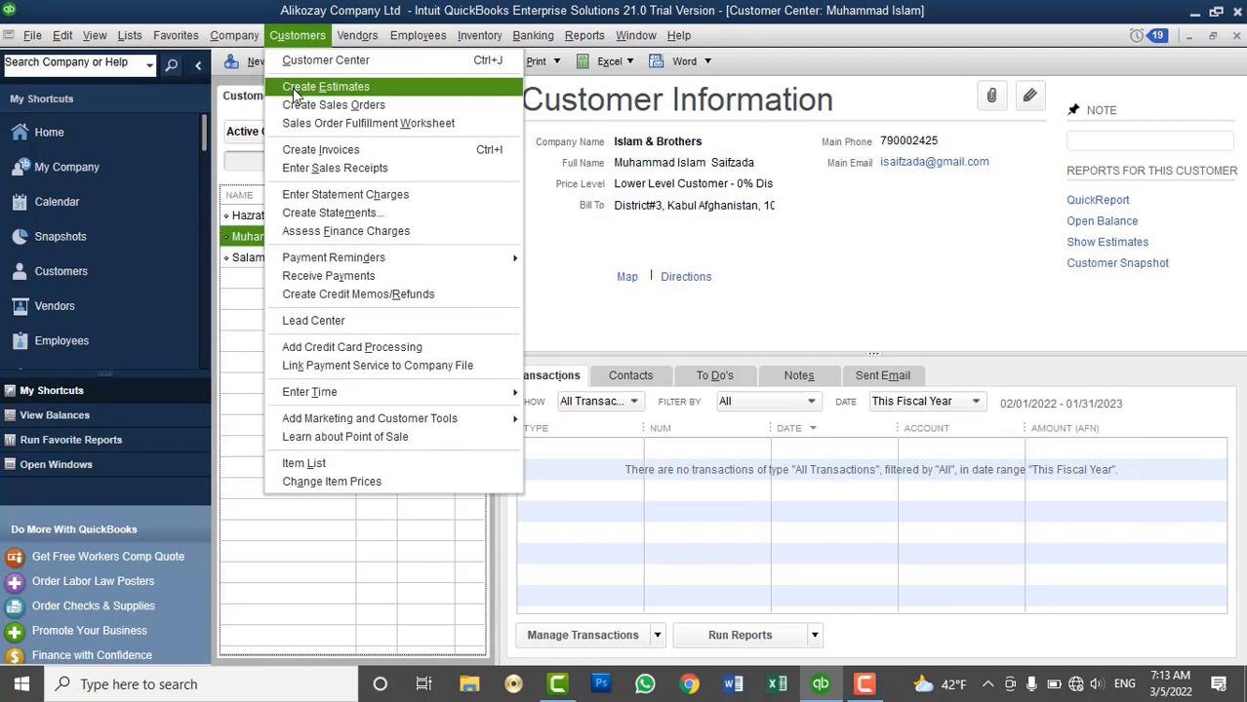
Start a new estimate with a QuickBooks Desktop training line item
click(322, 87)
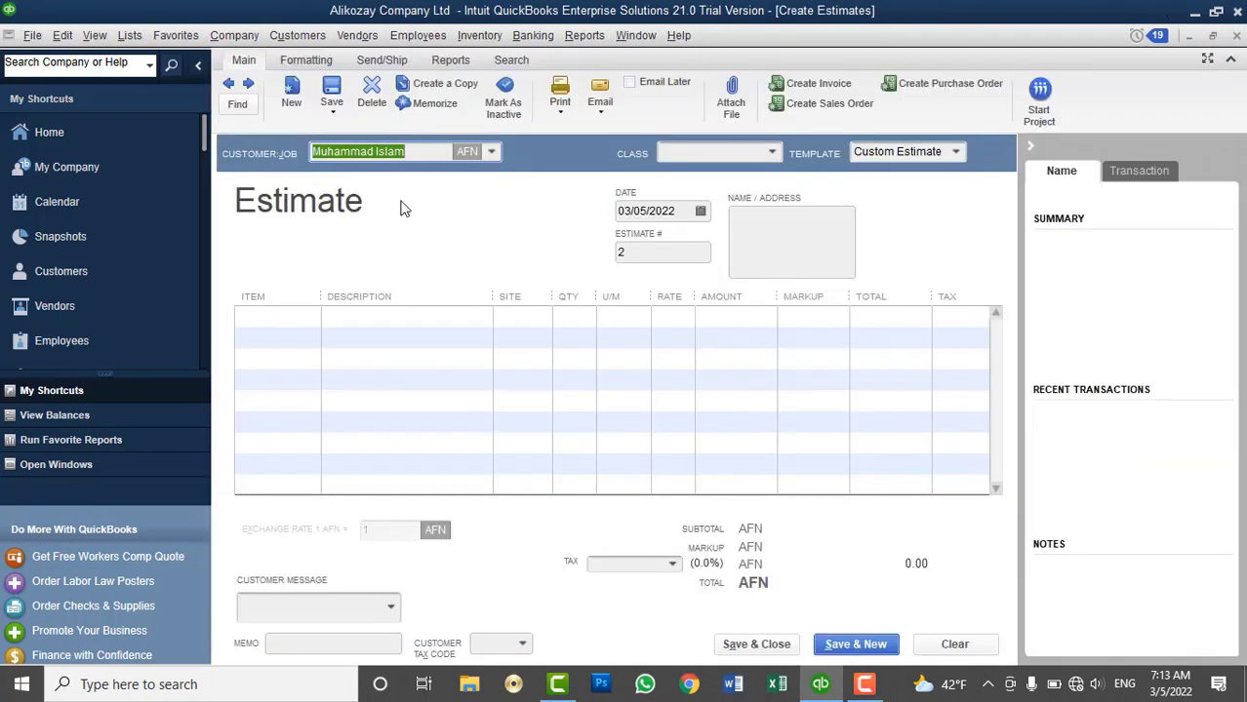
click(301, 317)
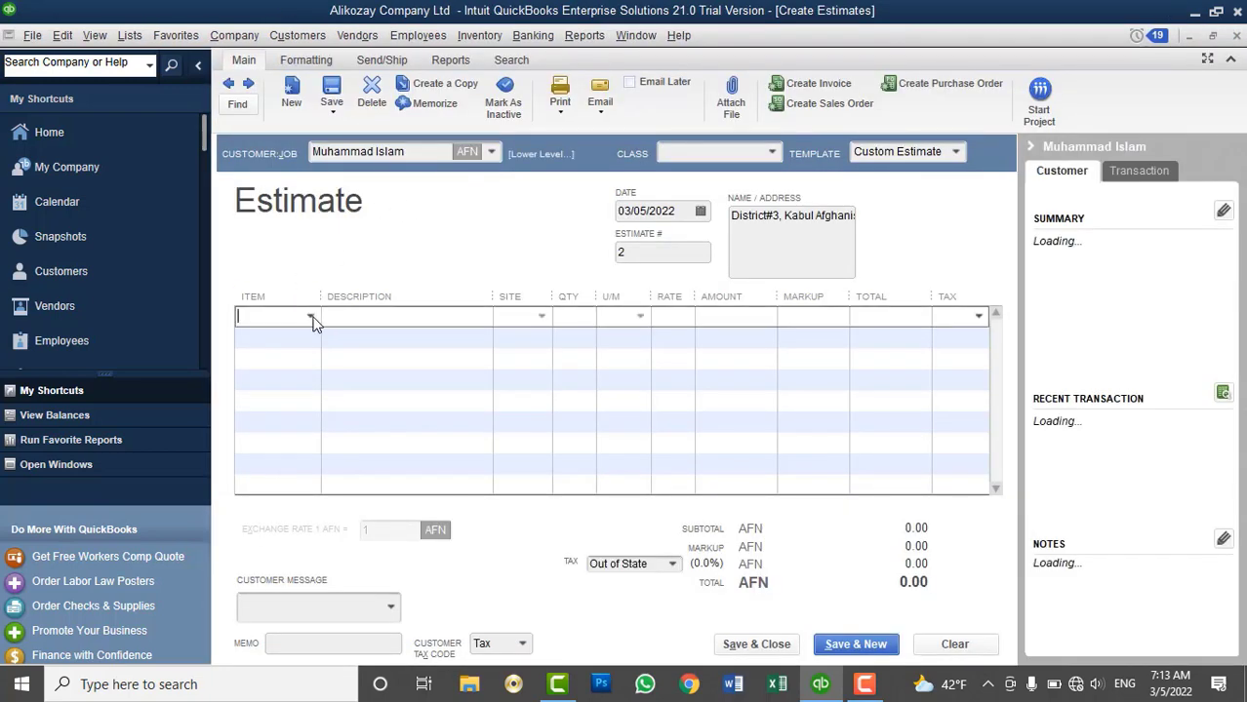
click(311, 317)
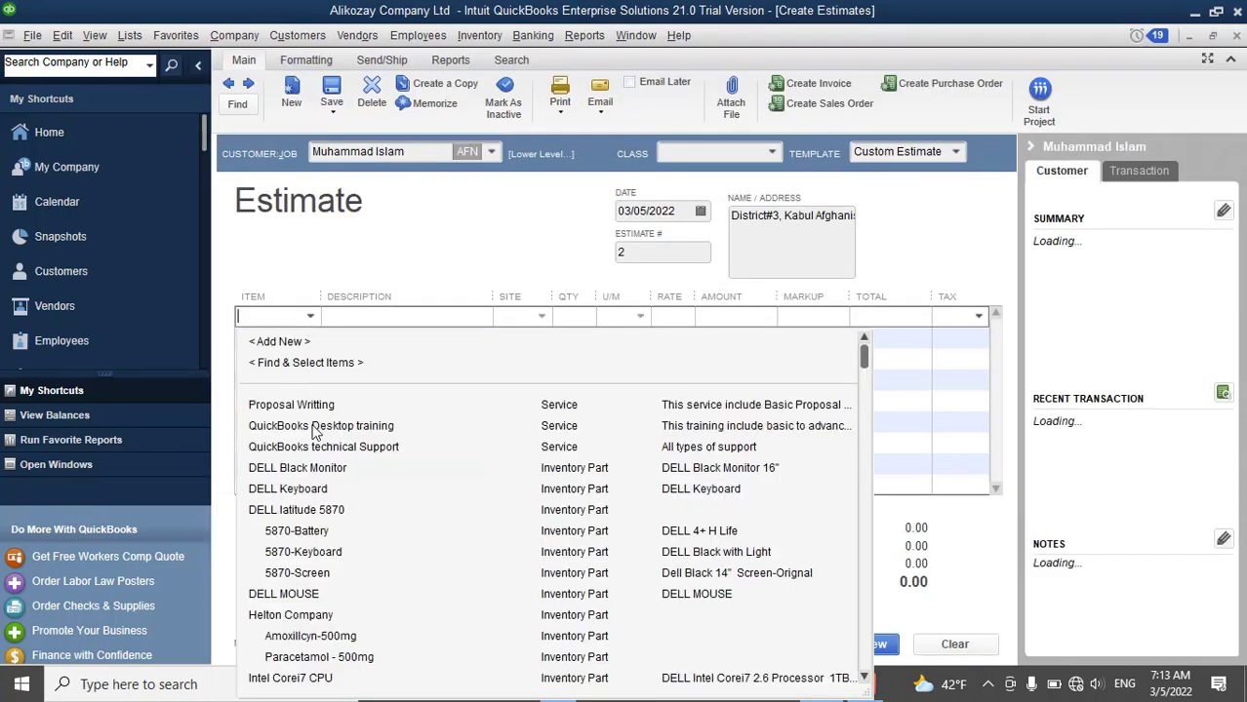
click(315, 426)
Set the training quantity to 20, totalling 60,000 AFN, and save estimate #2
click(574, 315)
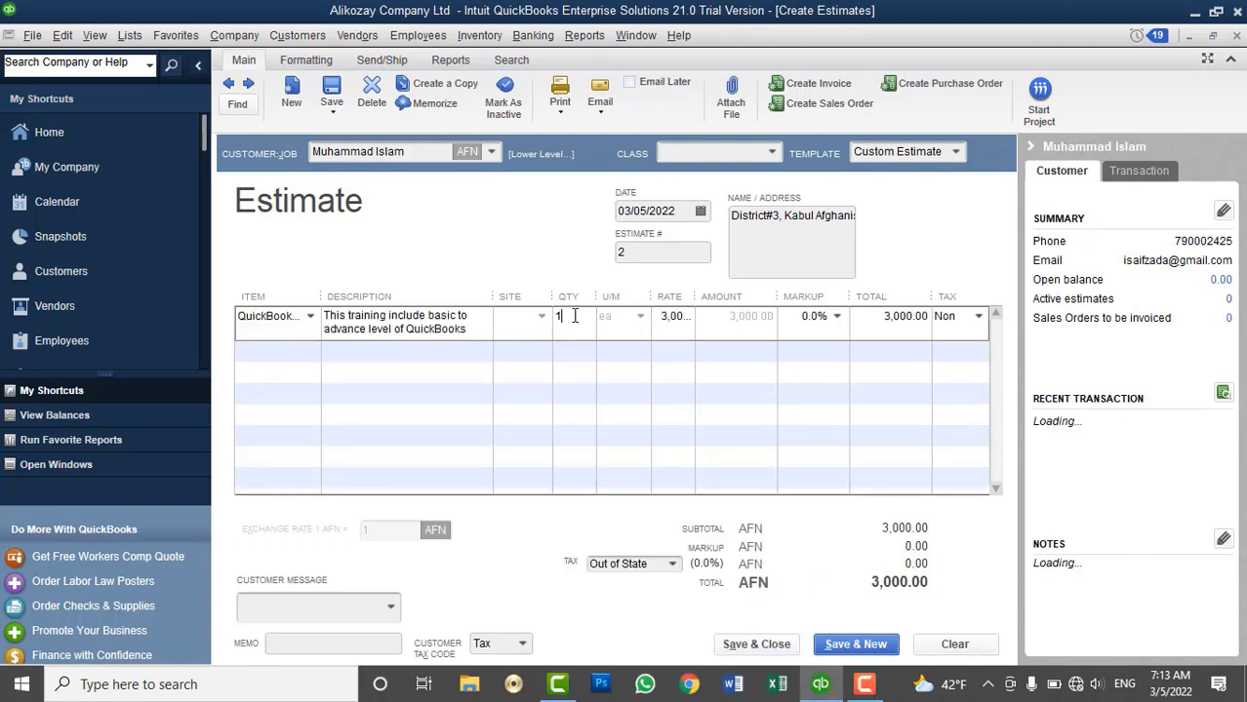
text(0)
key(Tab)
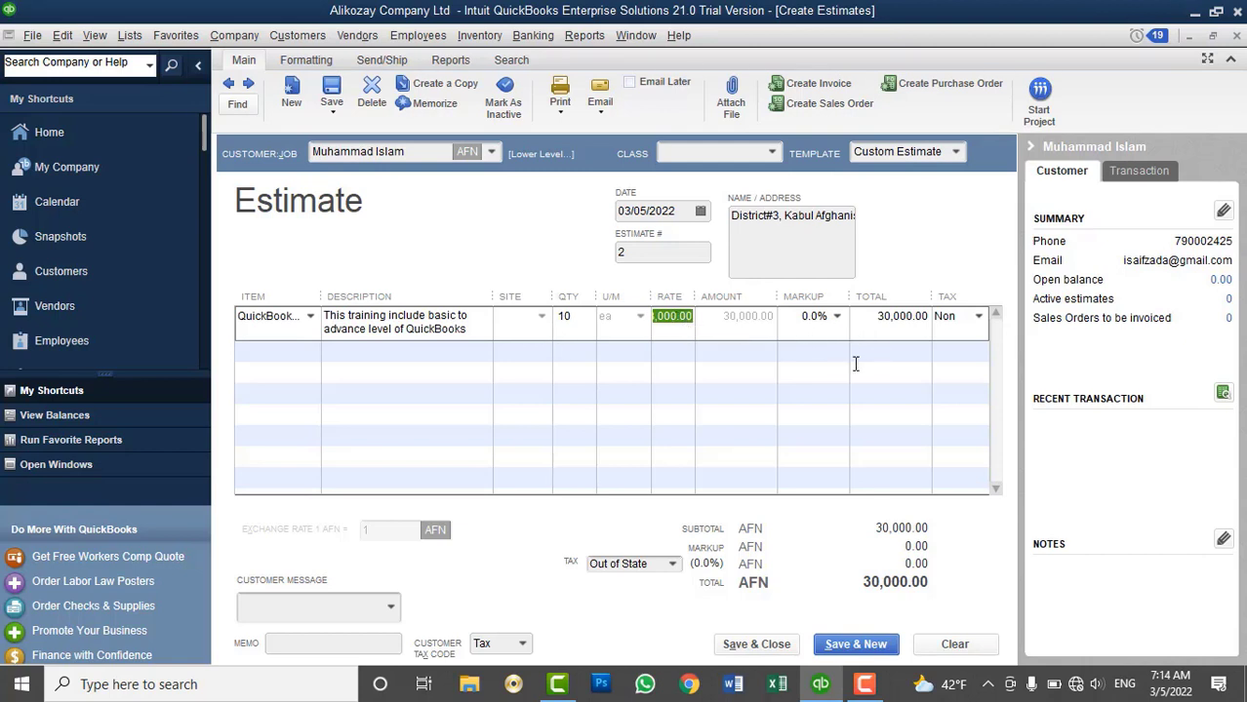
click(571, 318)
text(20)
key(Tab)
click(743, 645)
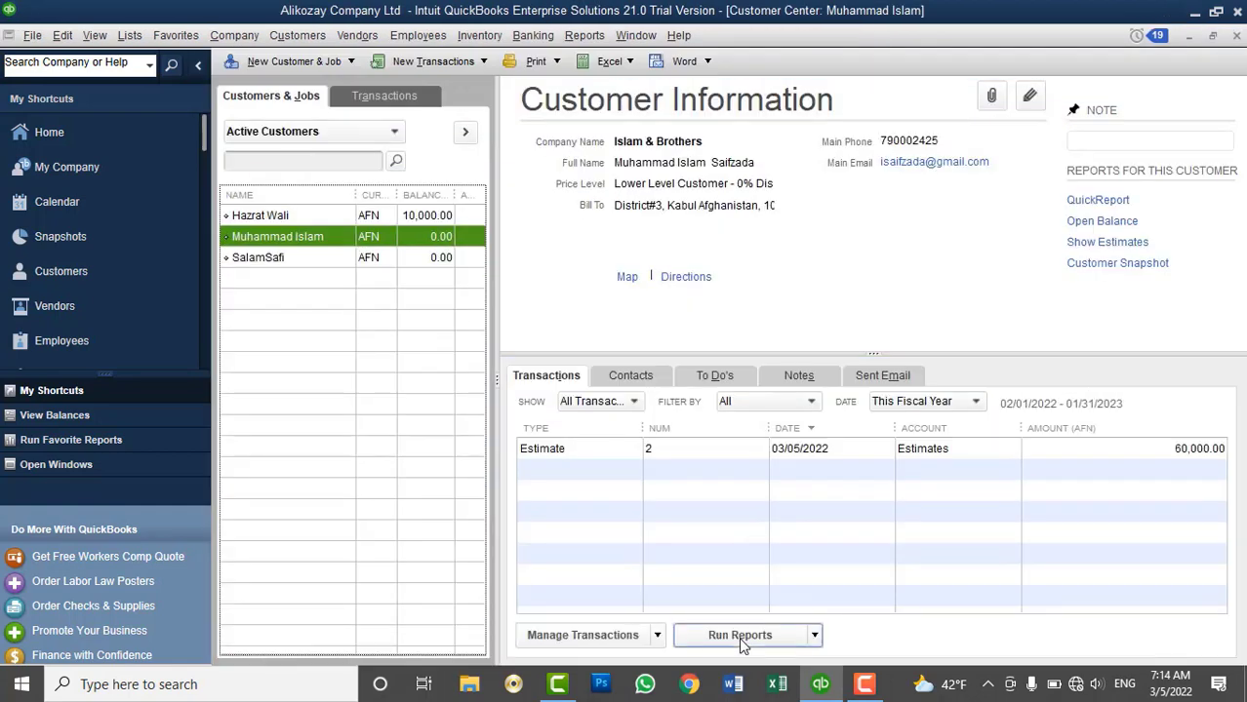
Start invoice #5 for the customer from estimate #2 dated 03/05/2022
click(298, 35)
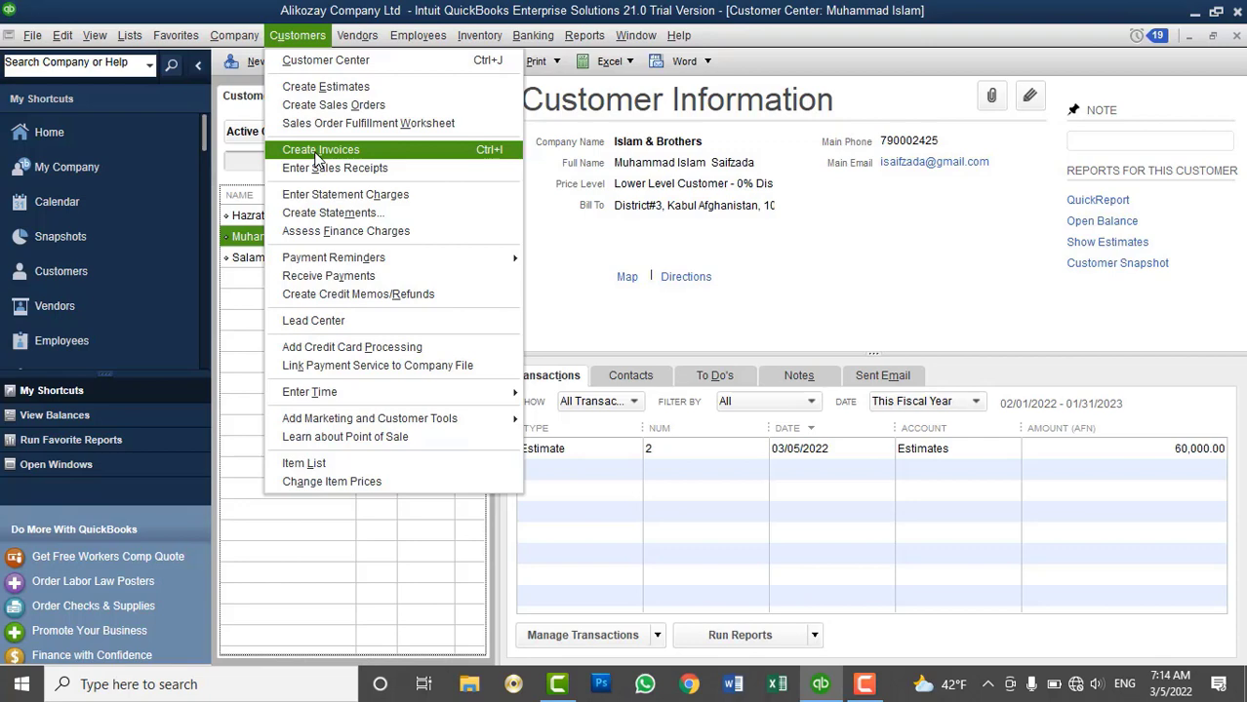
click(315, 152)
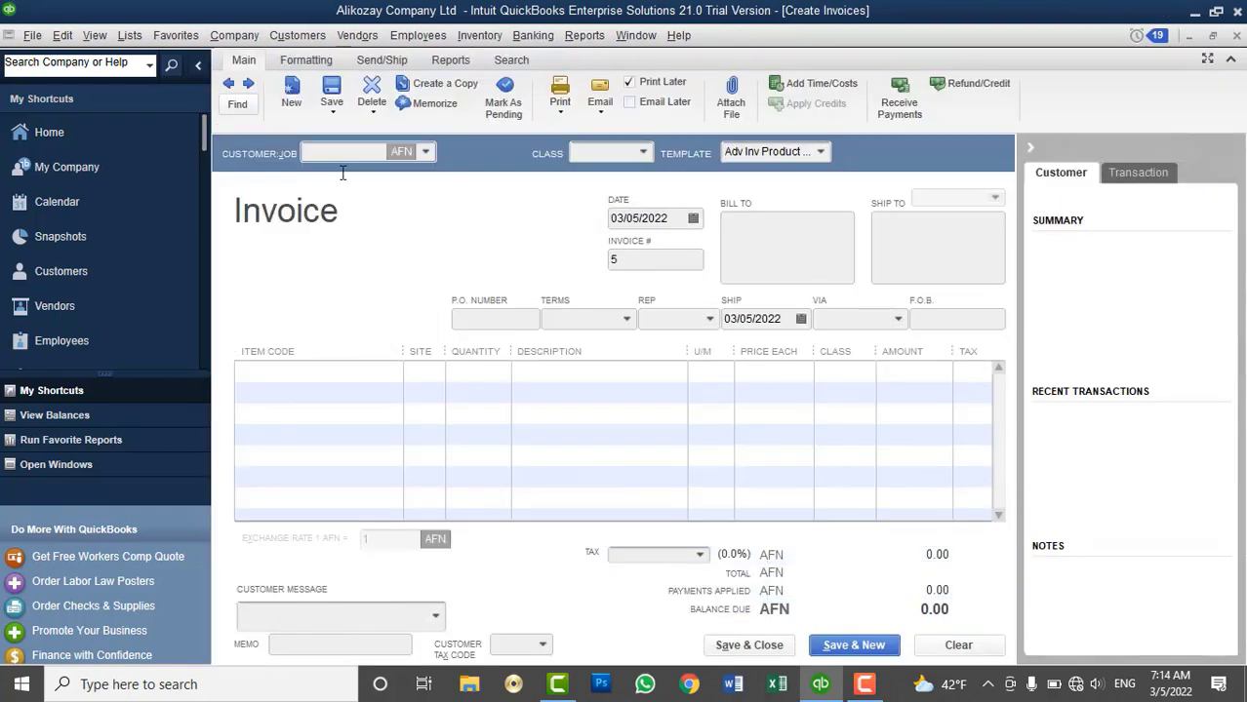
click(958, 644)
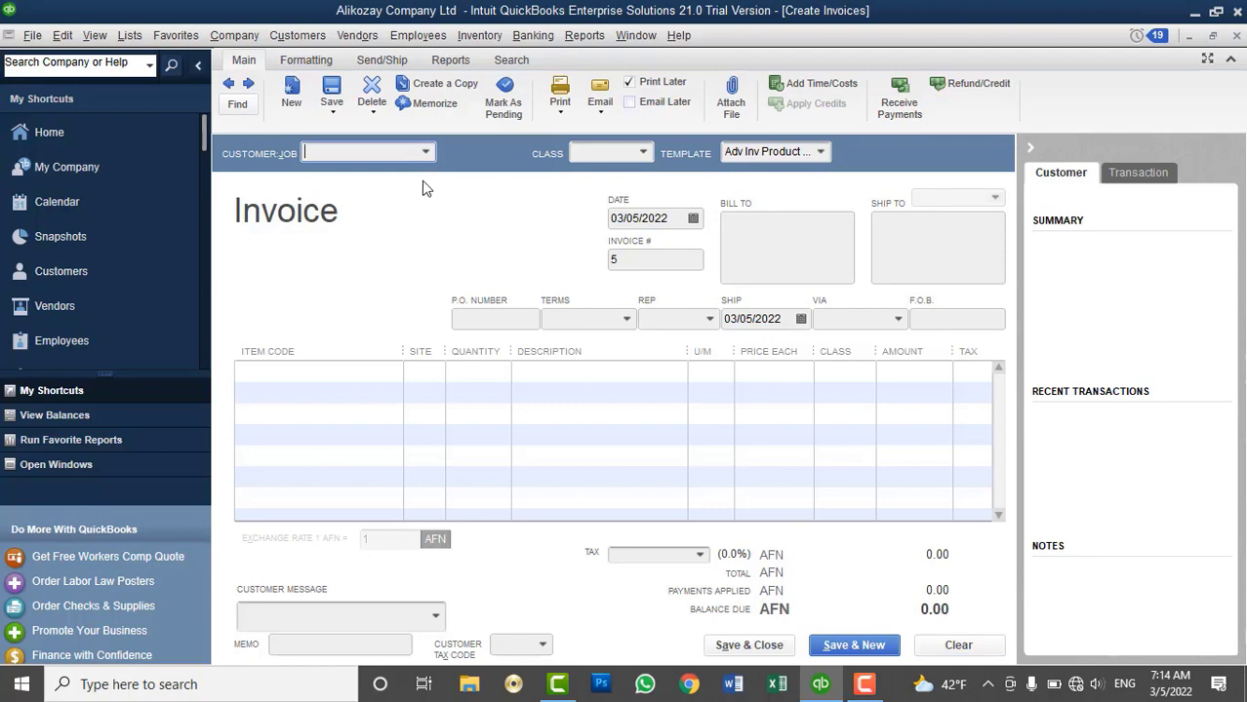
click(425, 154)
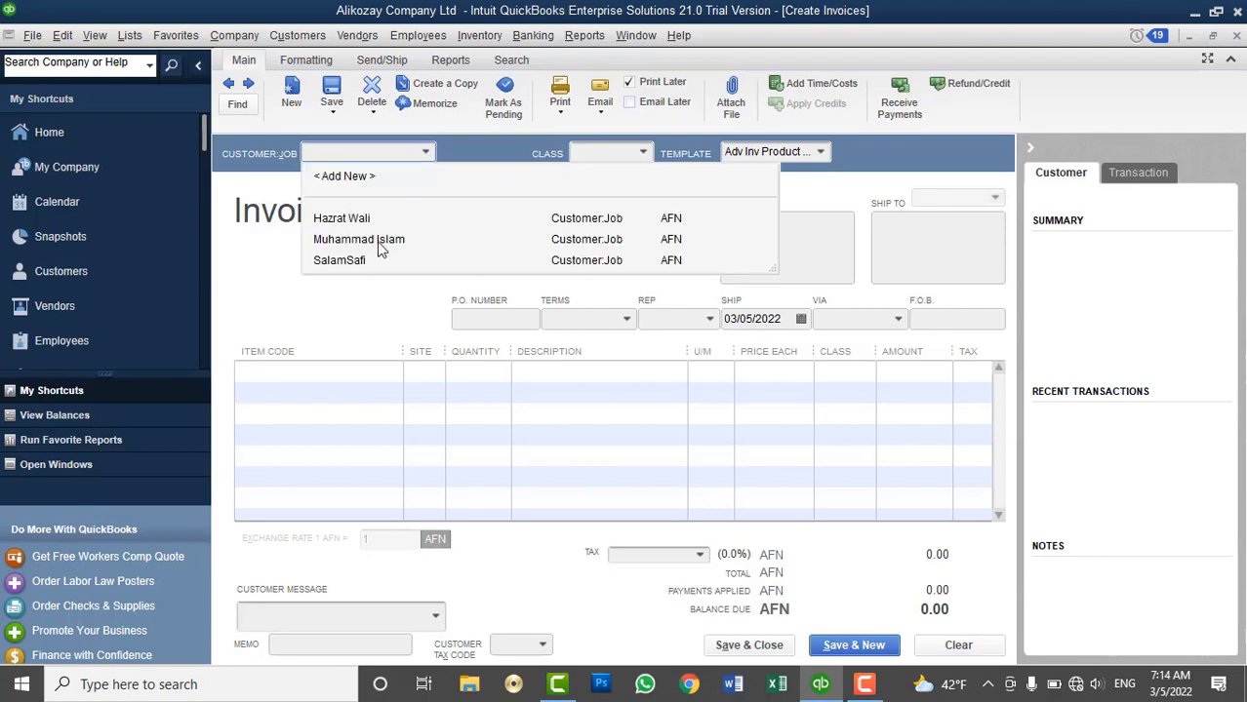
click(380, 249)
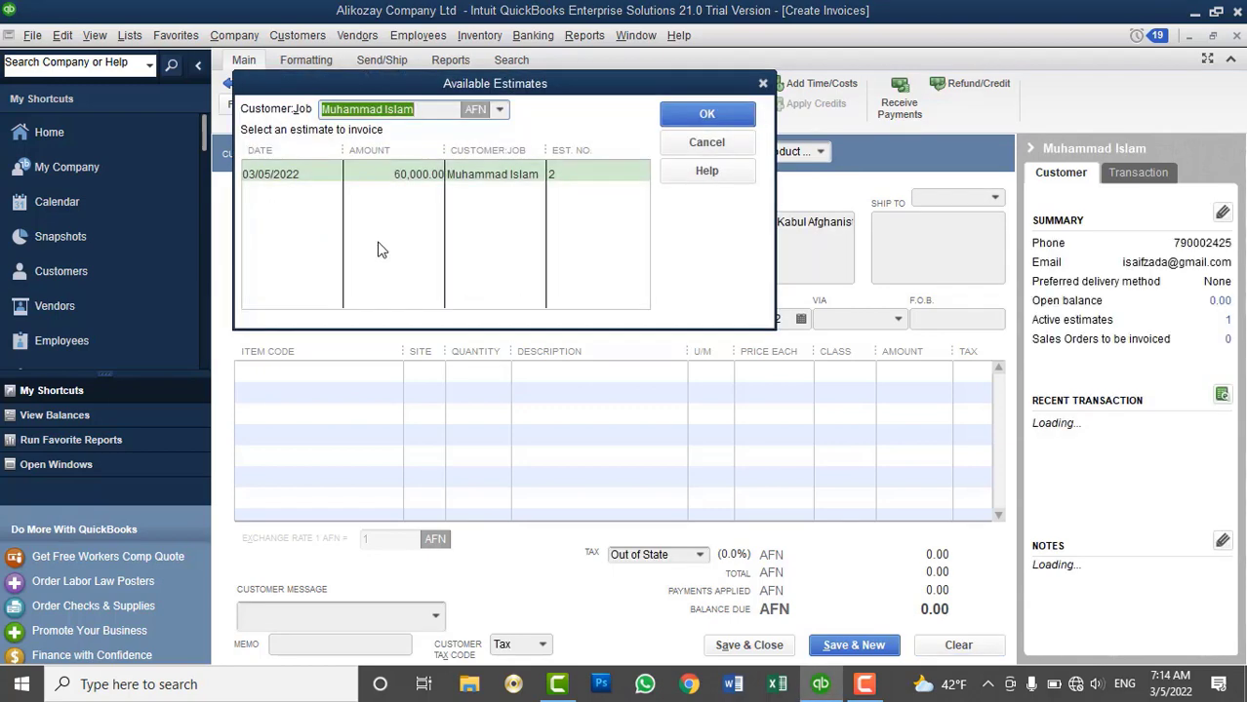
click(293, 174)
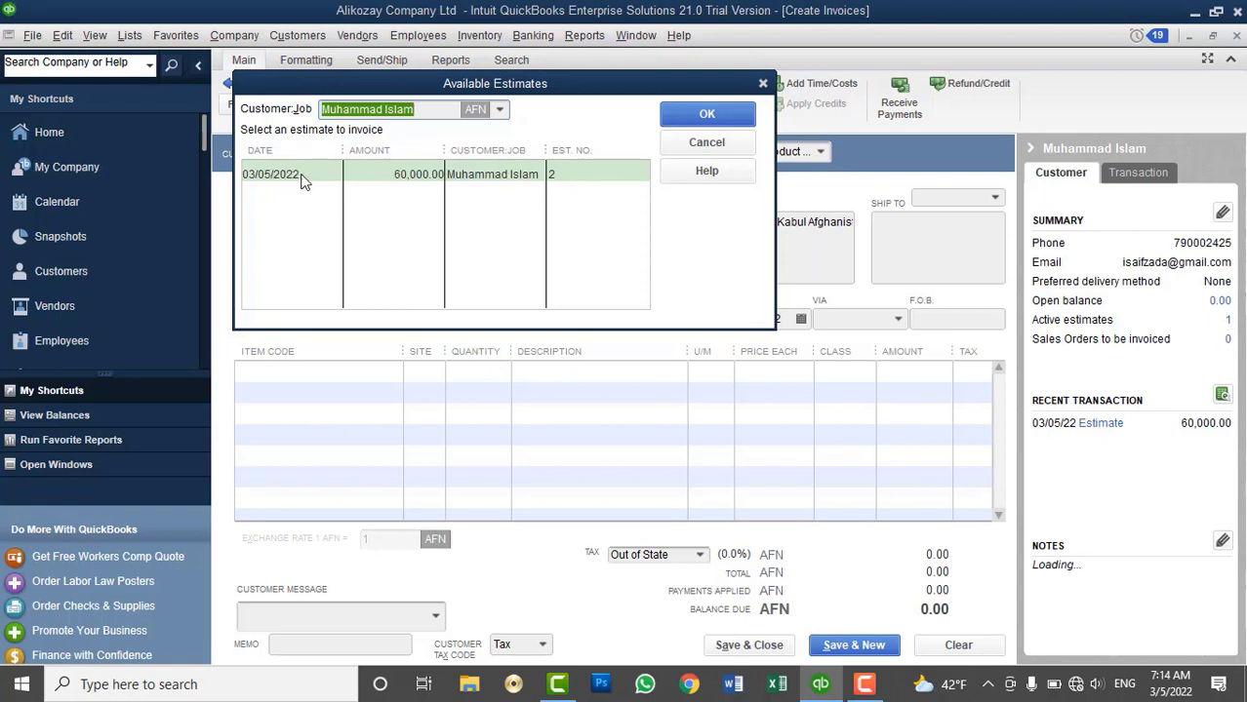
click(308, 176)
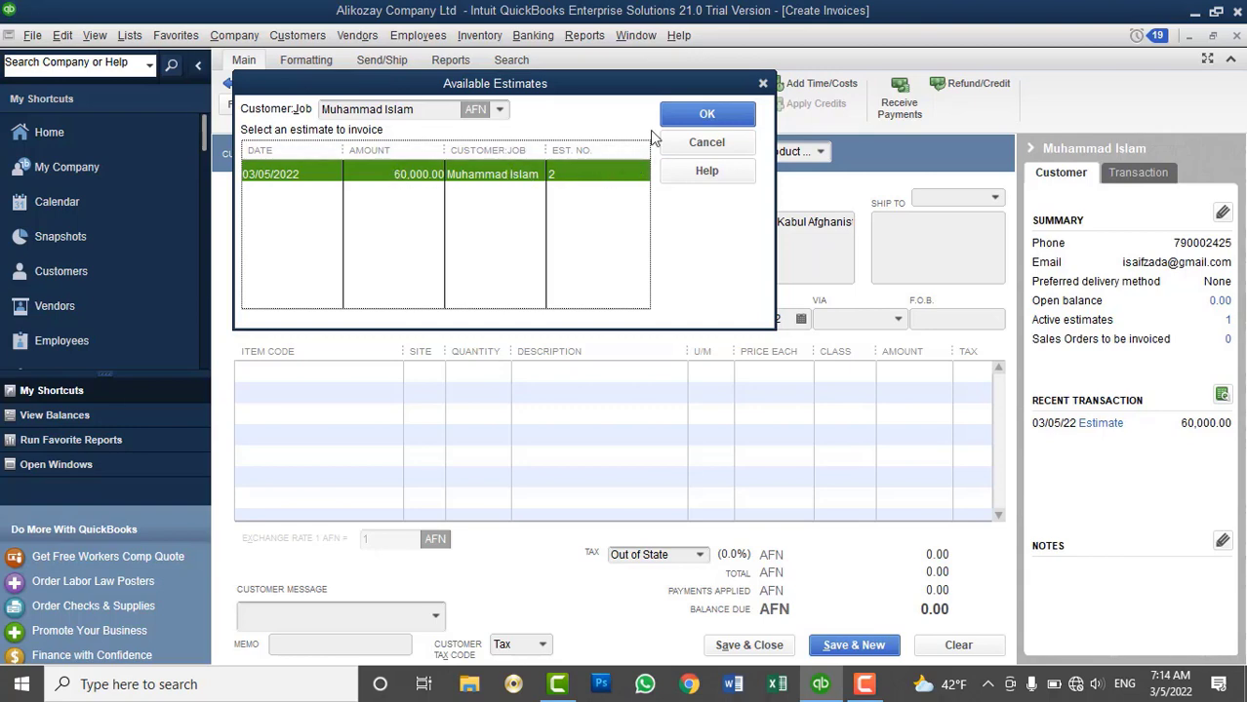
click(683, 119)
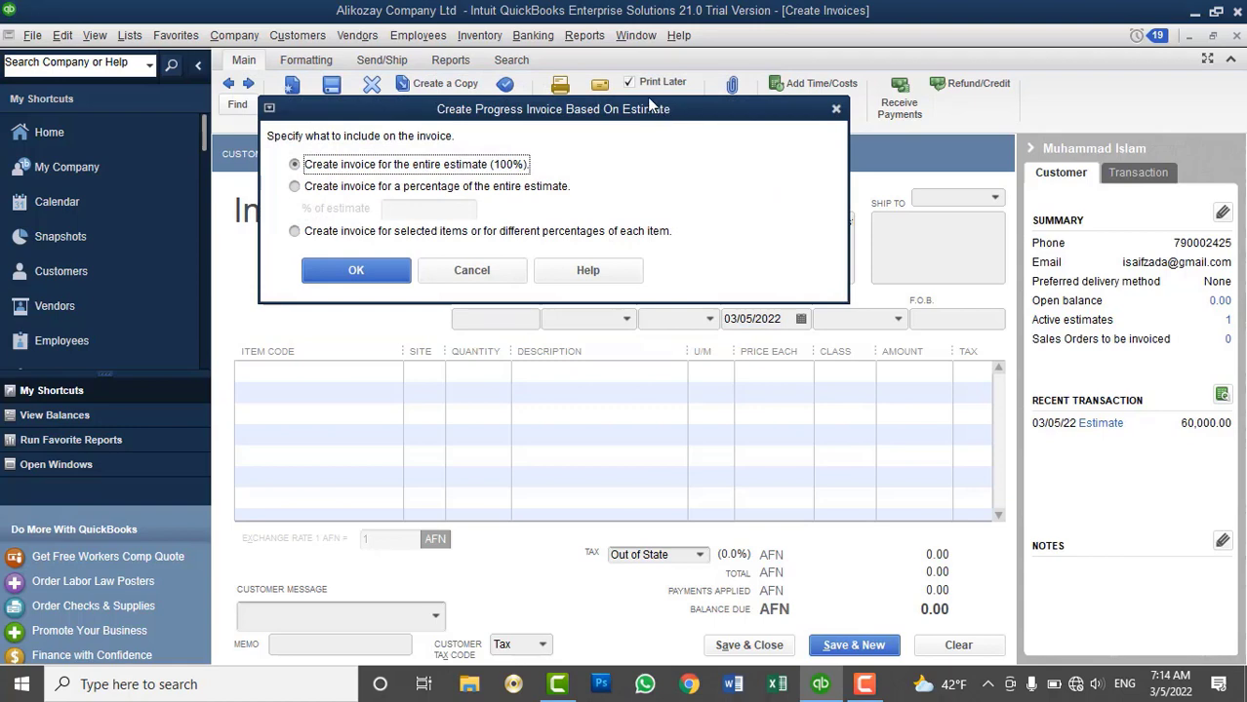
drag(854, 307, 803, 229)
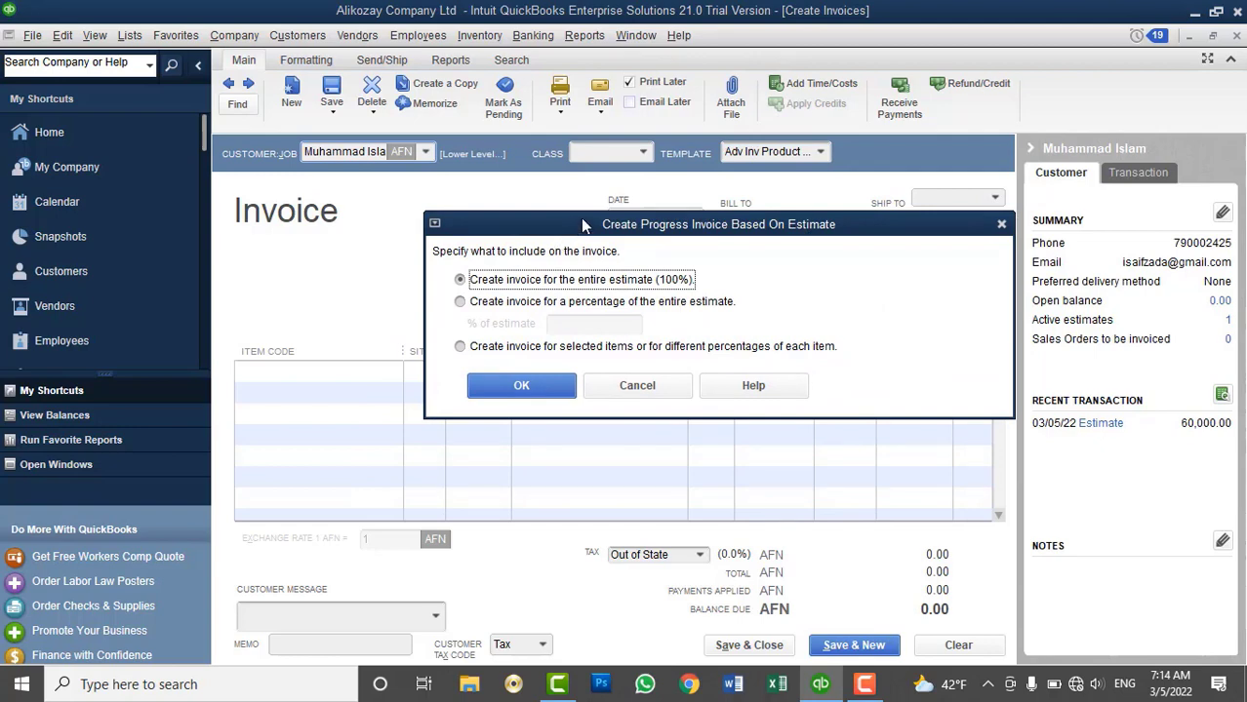
Fill the invoice with 100% of the estimate, then clear it back to a blank invoice #5
drag(583, 225, 510, 241)
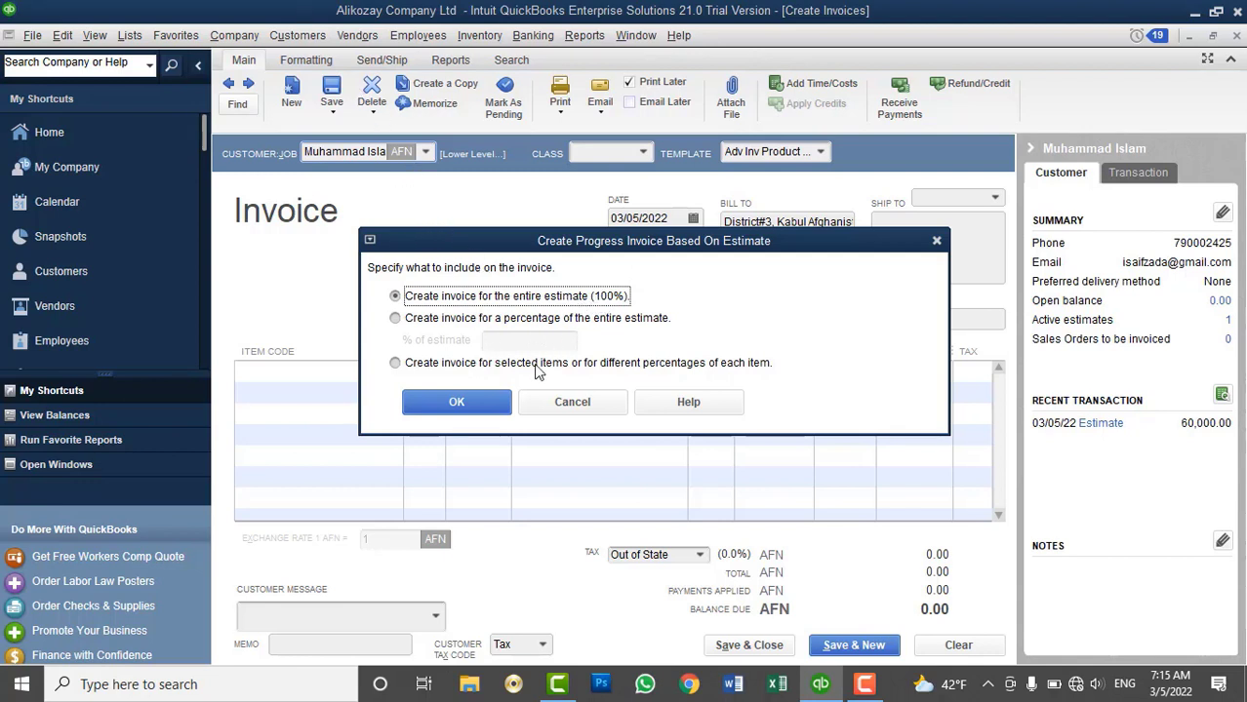
click(488, 404)
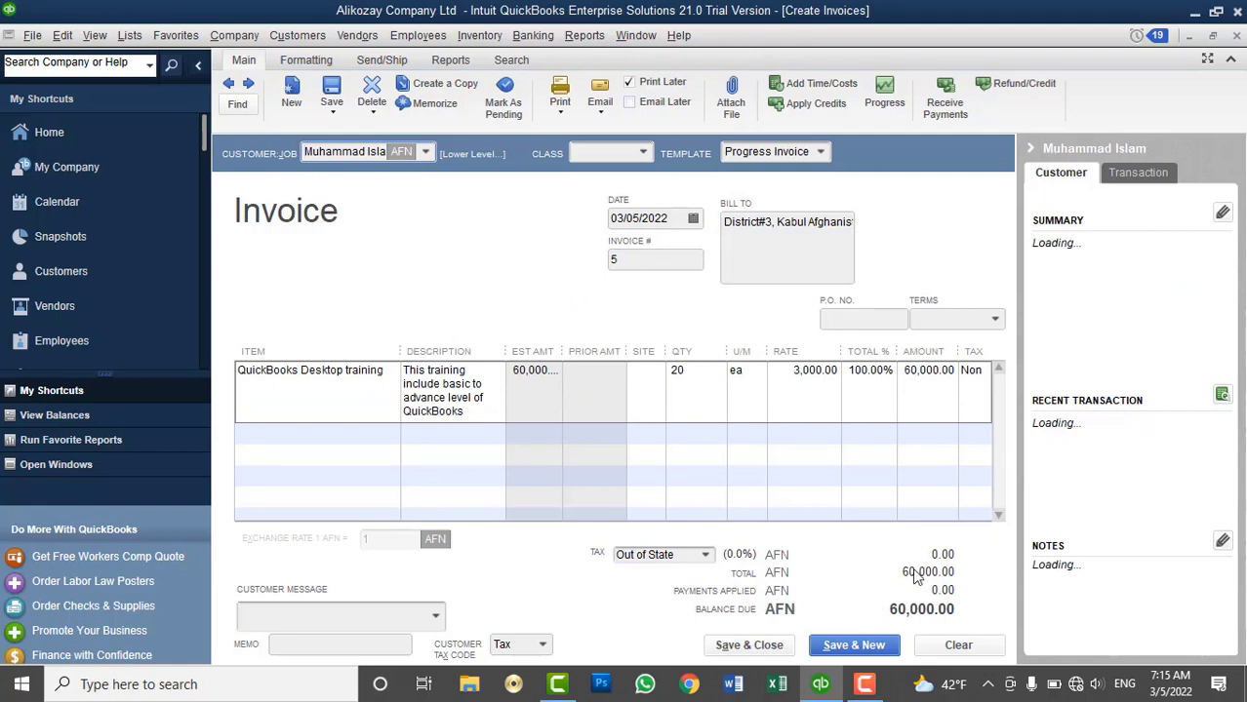
click(946, 643)
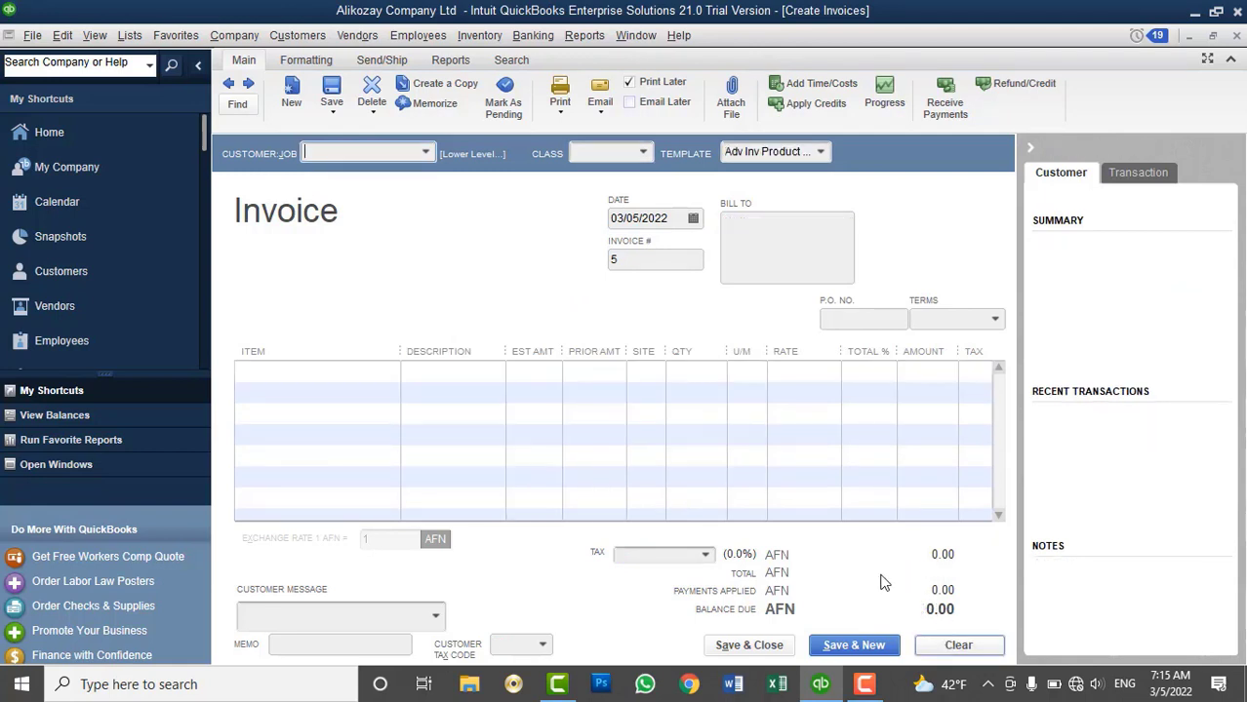
Save invoice #5 for the customer billing 50% of estimate #2, 30,000 AFN
click(426, 153)
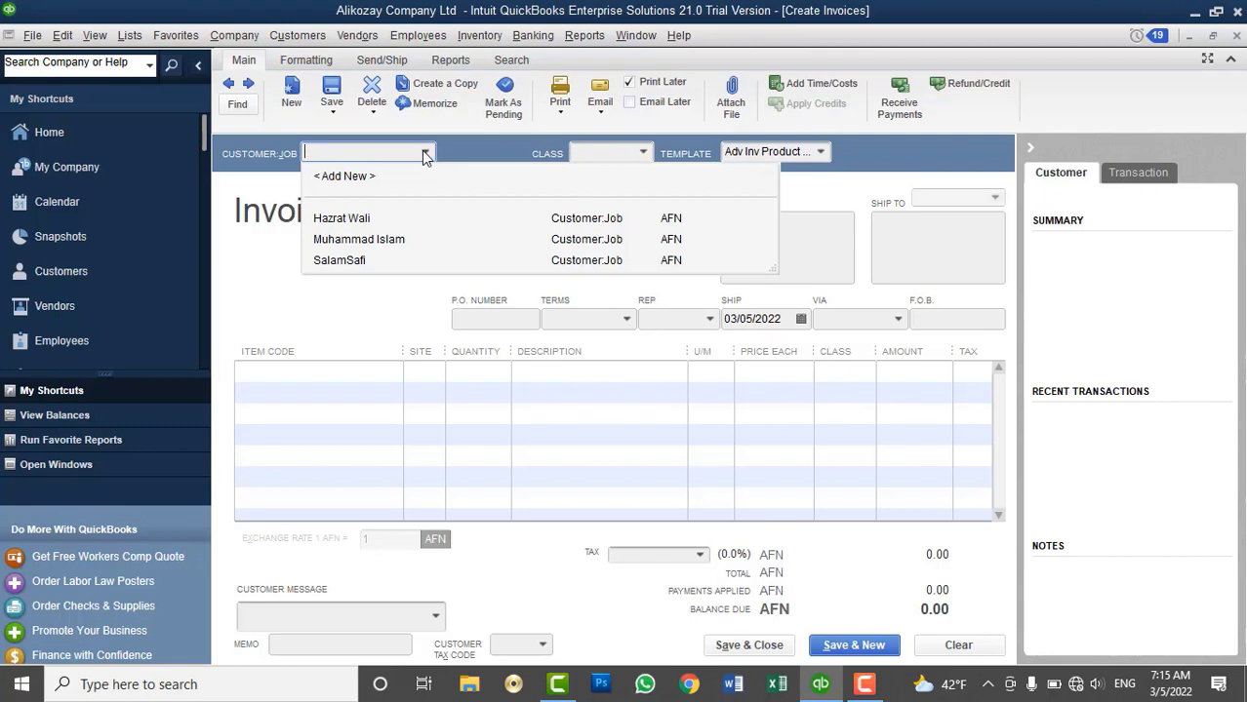
click(330, 242)
click(363, 170)
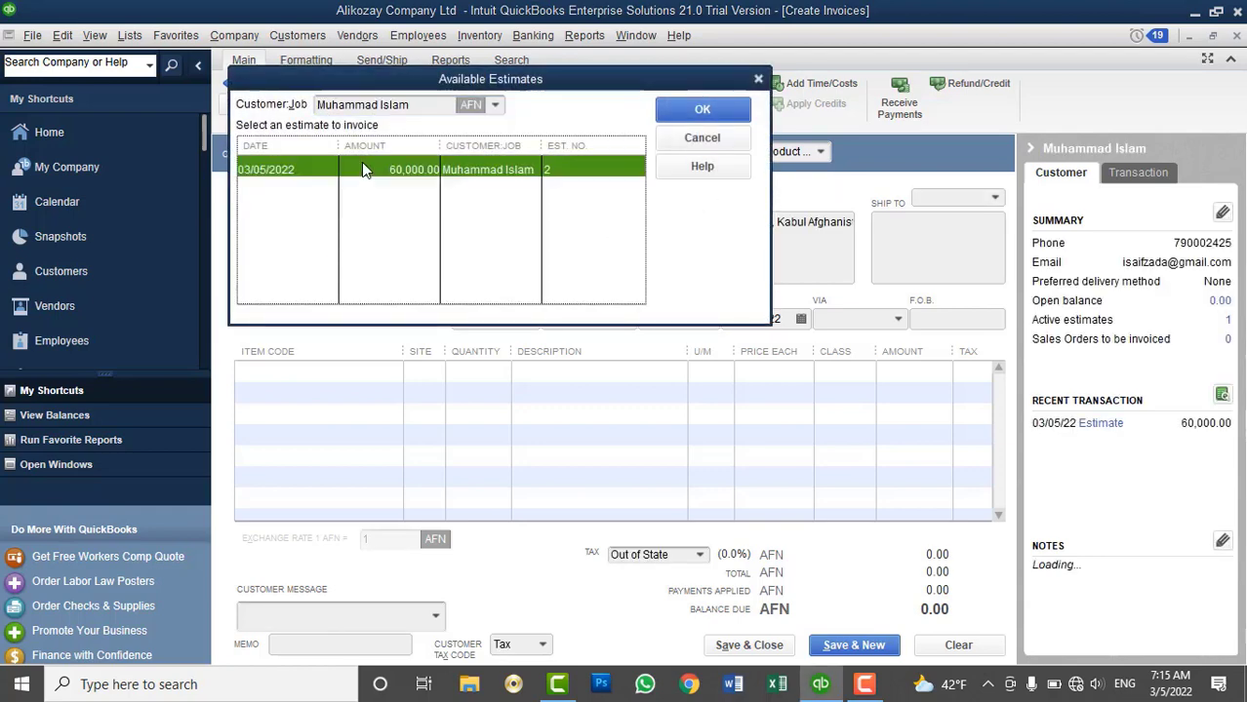
click(697, 110)
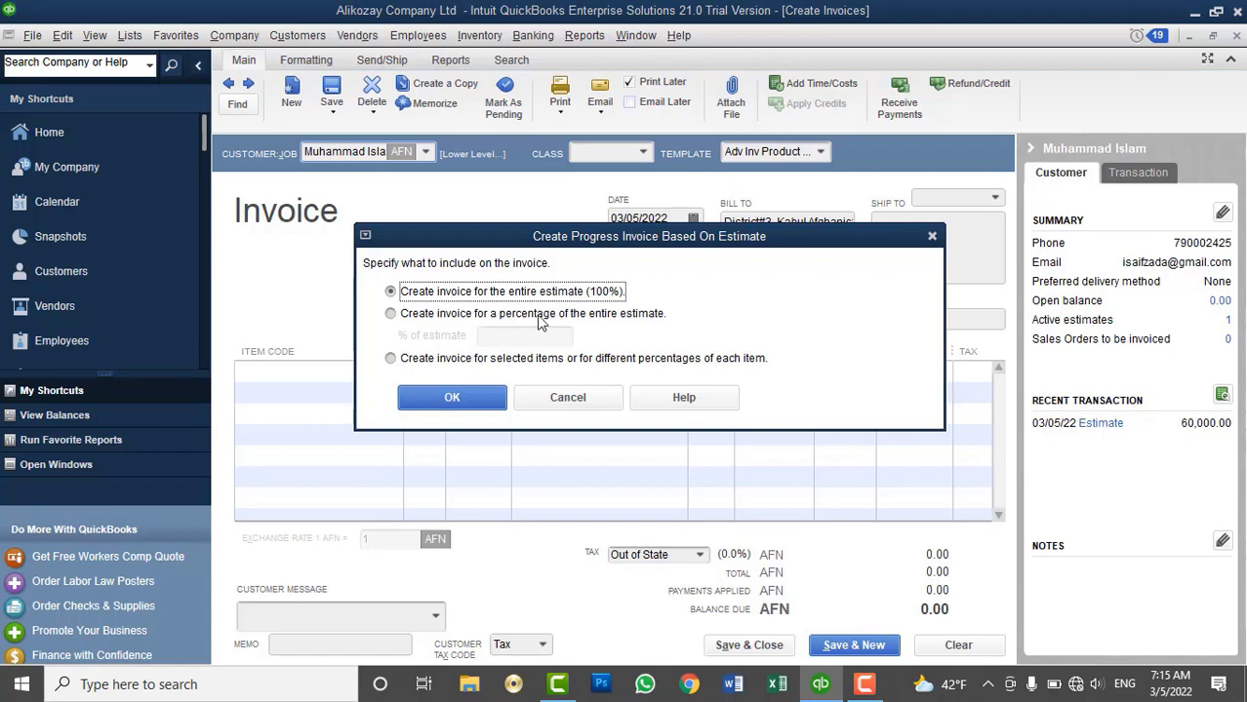
click(607, 313)
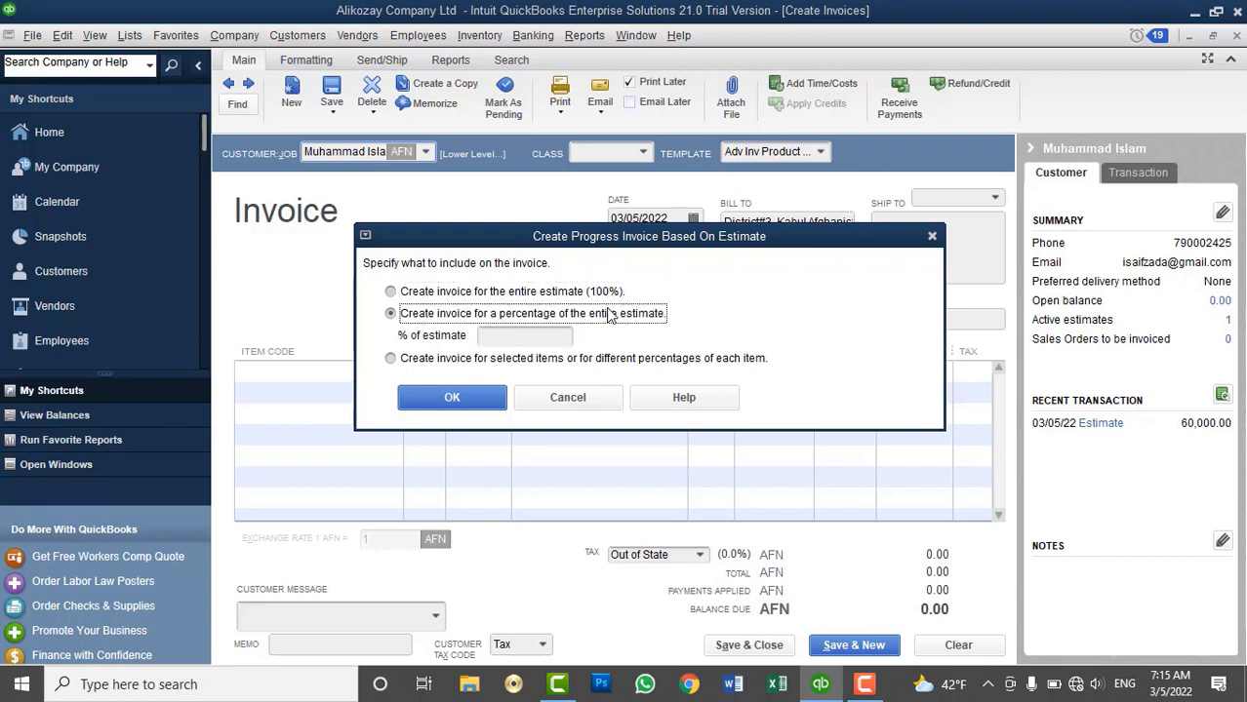
click(515, 334)
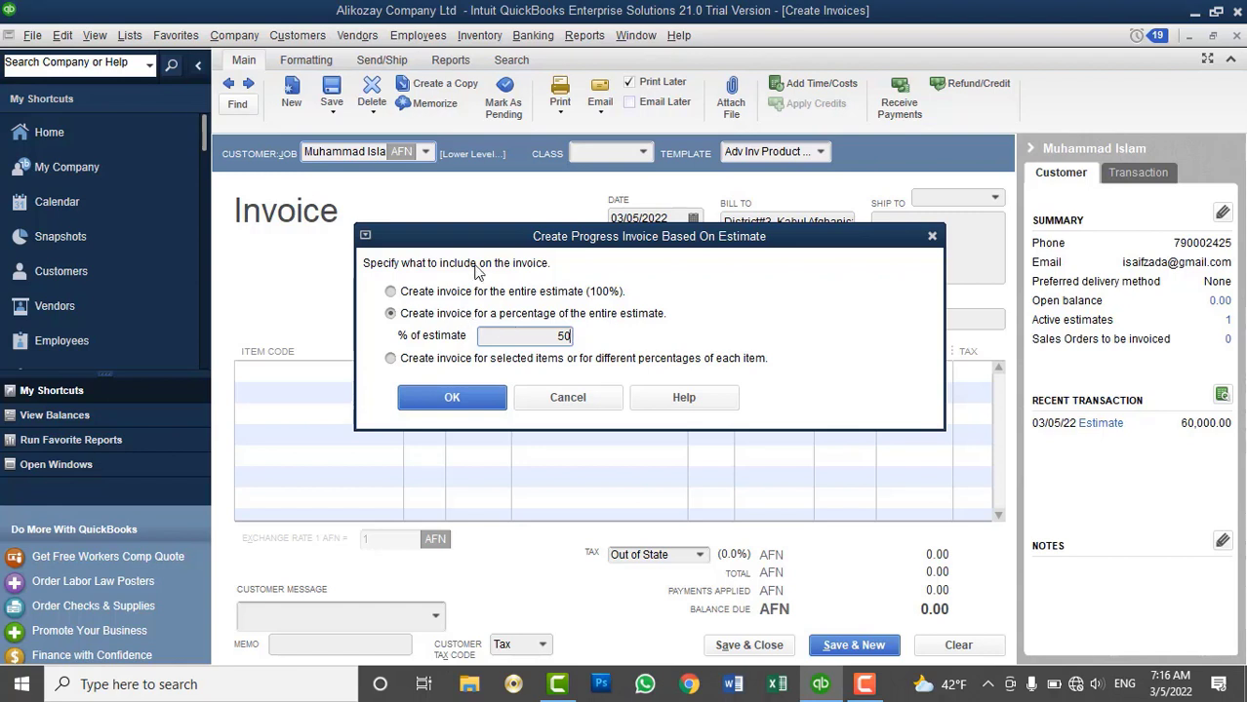
click(446, 404)
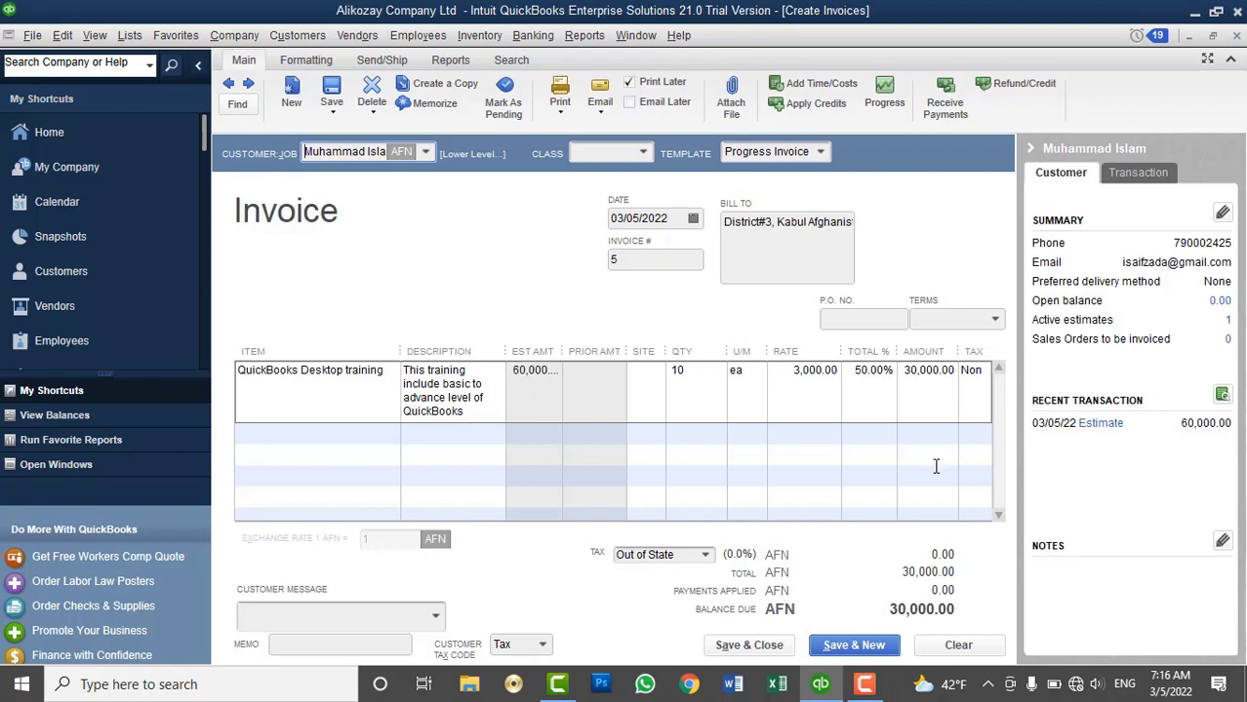
click(748, 645)
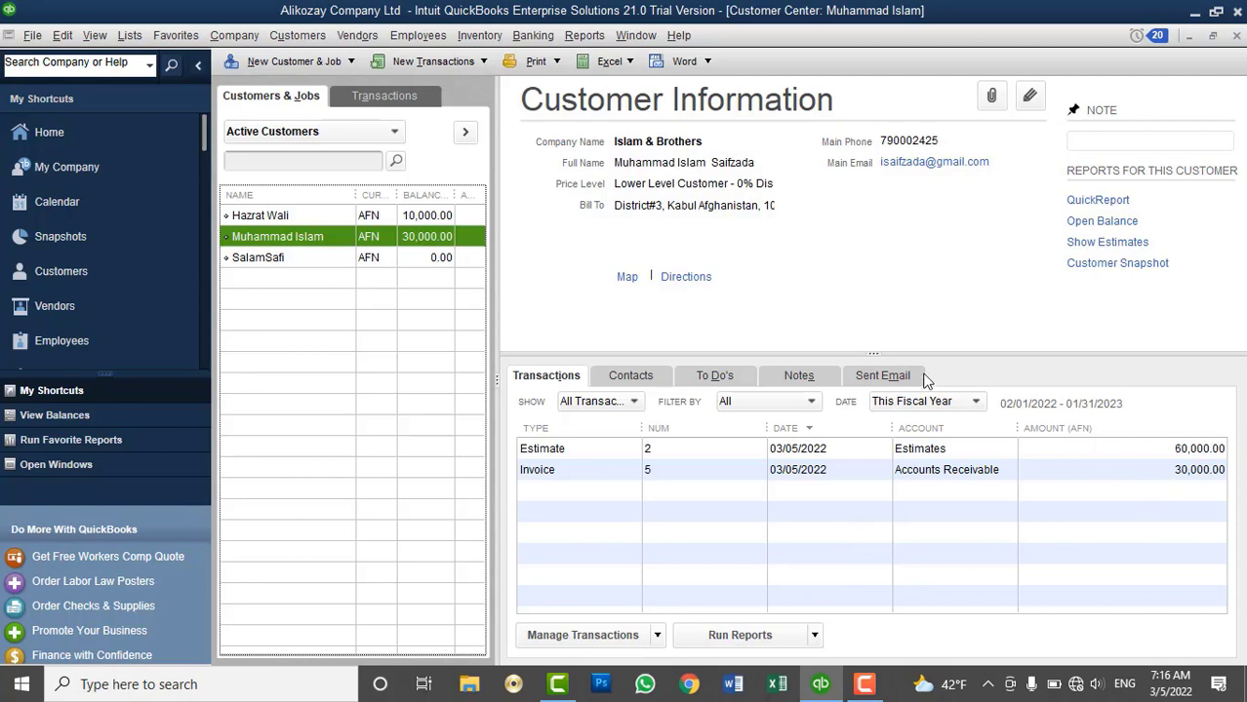
Receive a 20,000 AFN cash payment on invoice #5, leaving 10,000 as an underpayment
click(298, 36)
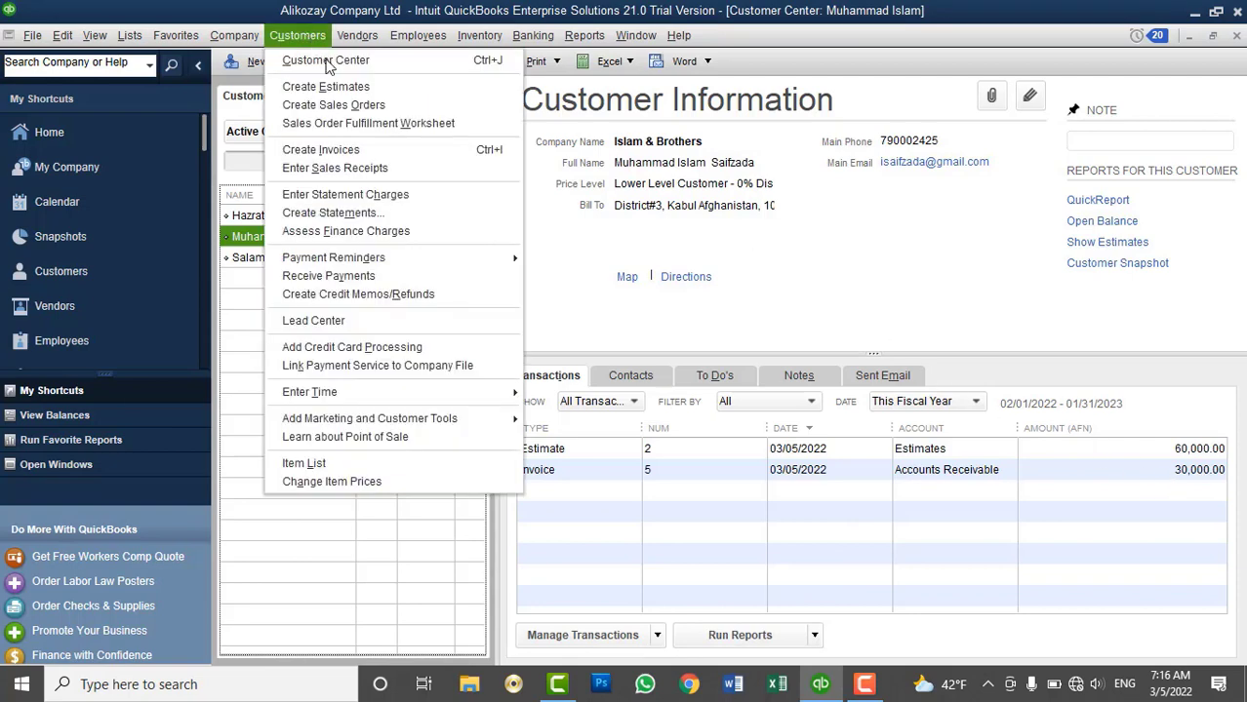
click(329, 276)
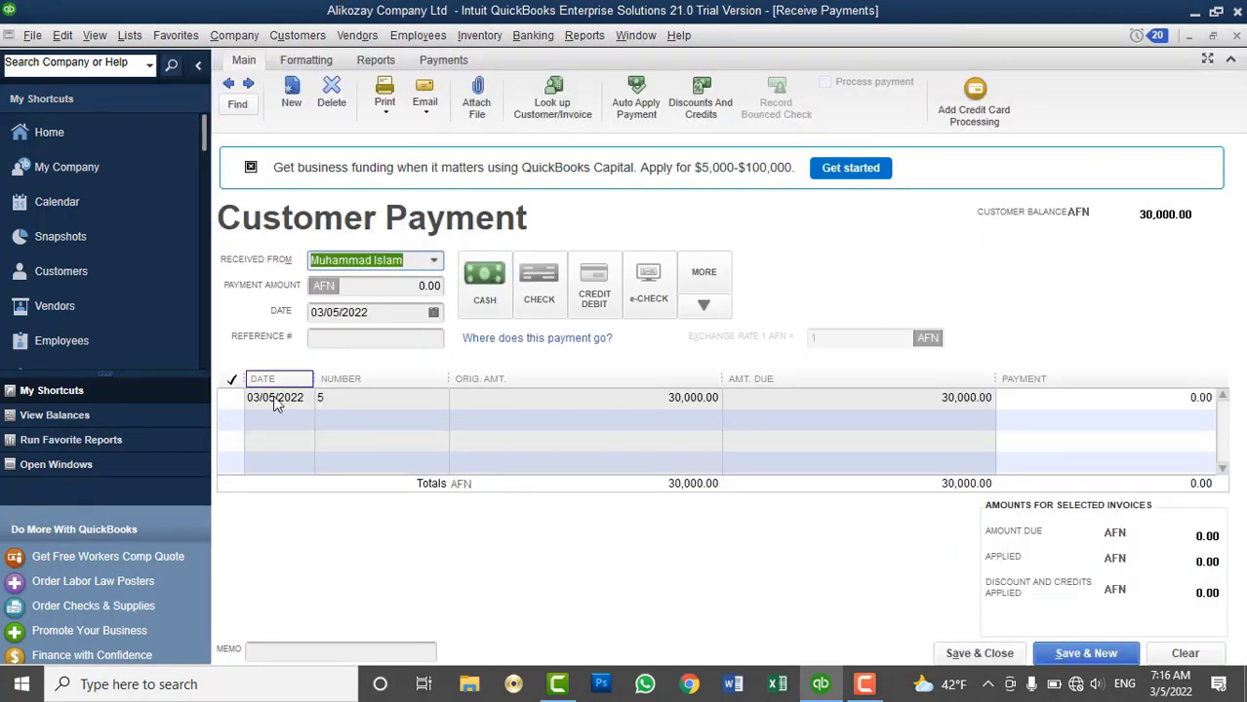
click(231, 398)
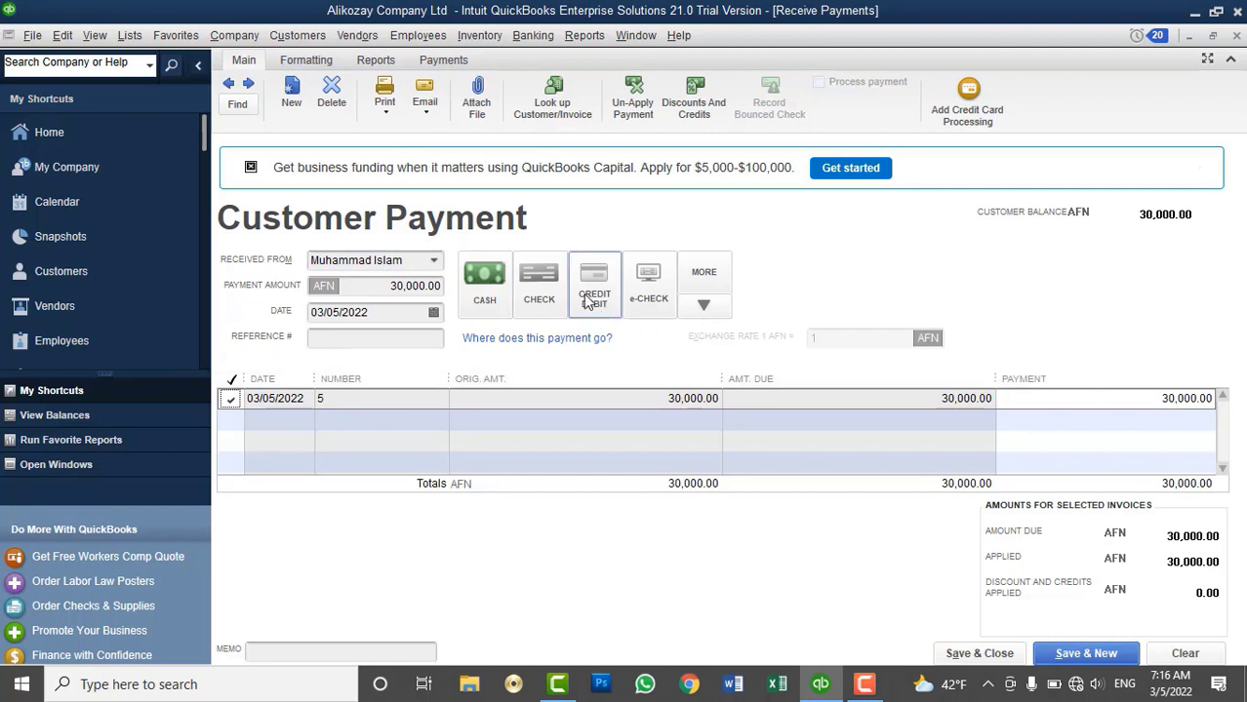
click(491, 302)
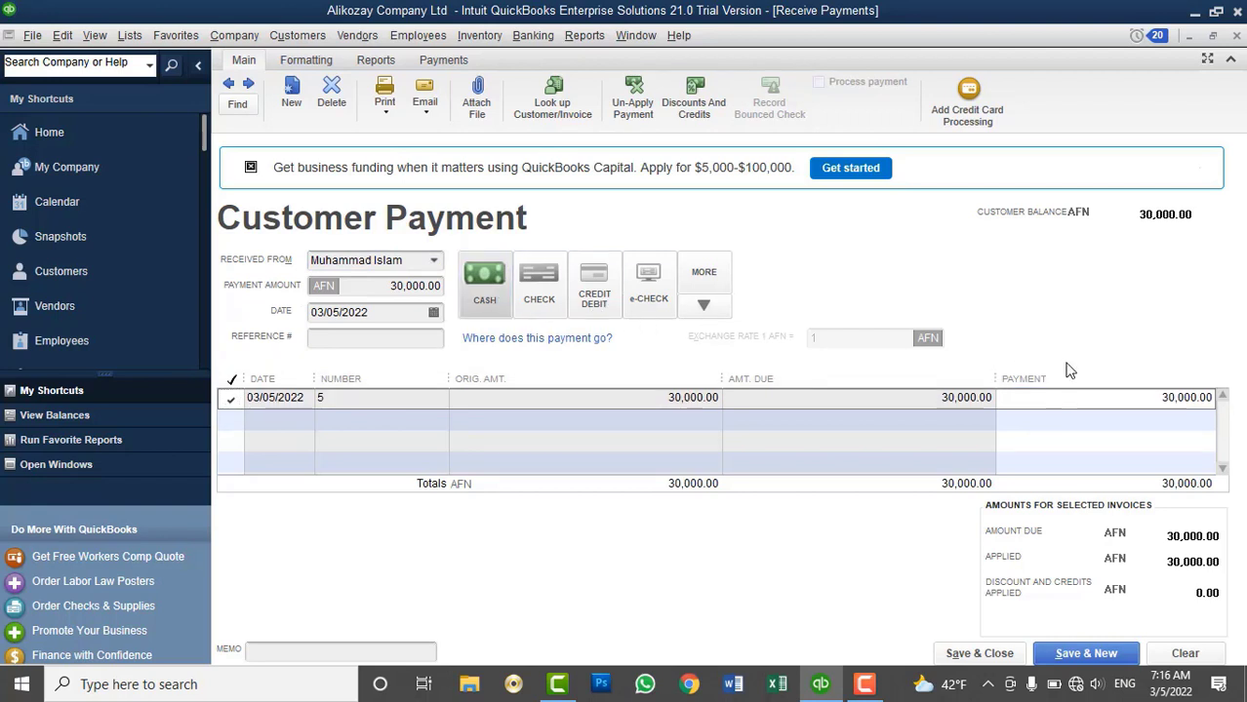
click(1132, 399)
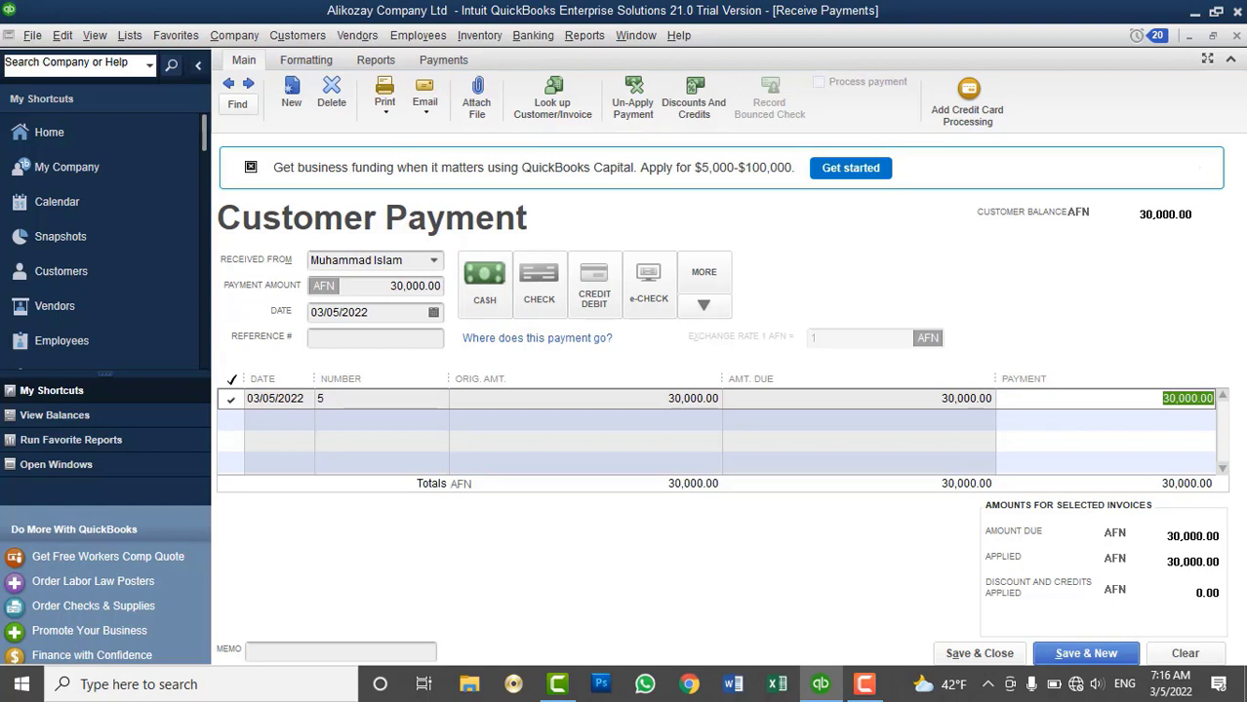
text(2)
key(Tab)
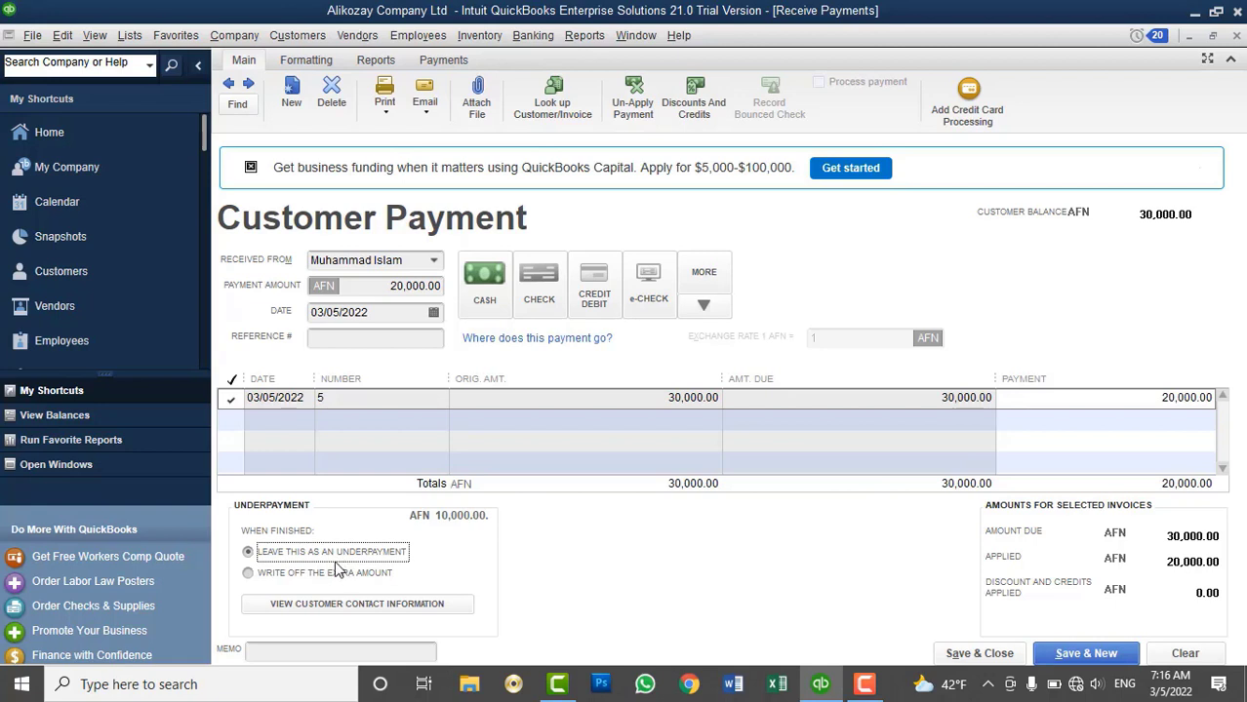
click(484, 284)
click(966, 655)
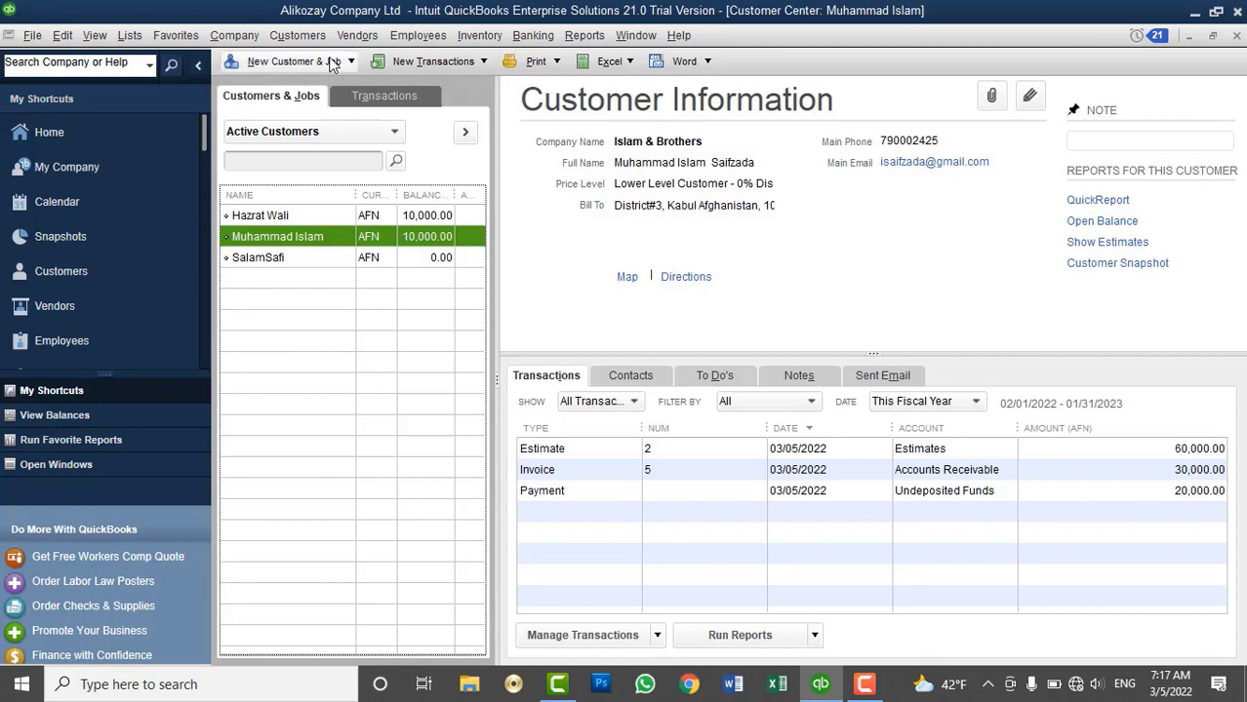
Start a new invoice for the same customer from estimate #2 (60,000.00)
click(298, 35)
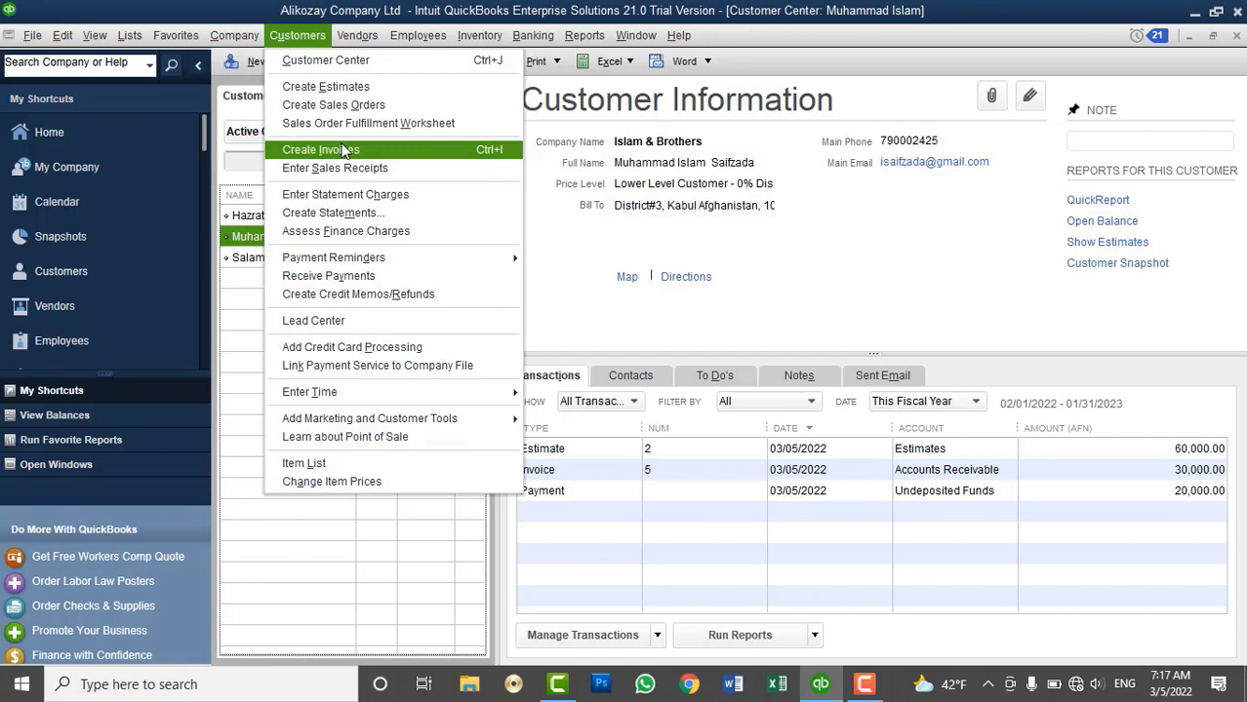
click(344, 150)
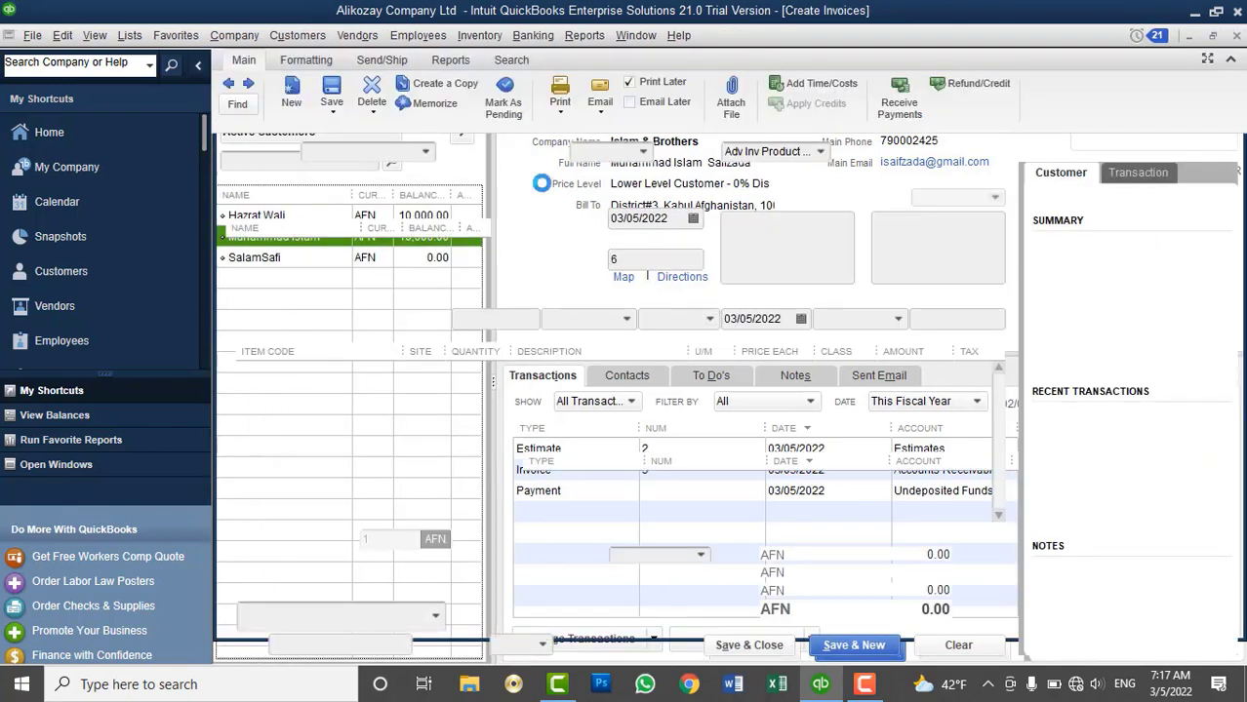
click(425, 152)
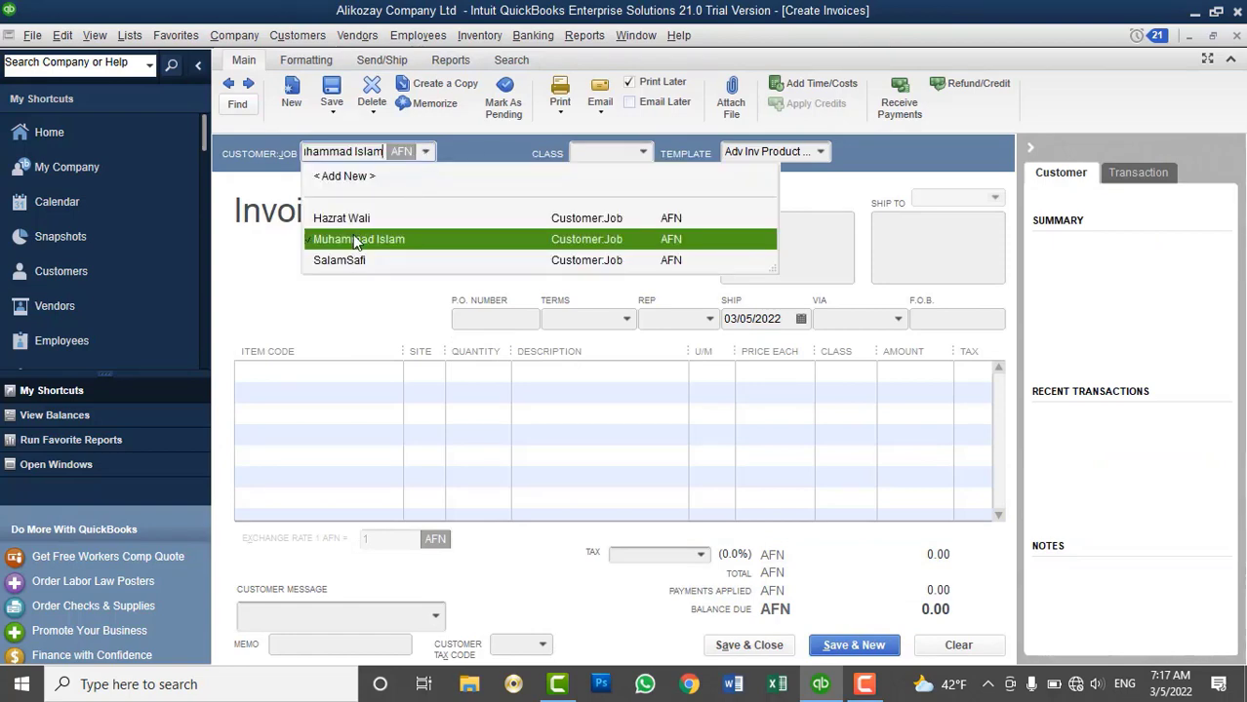
click(352, 244)
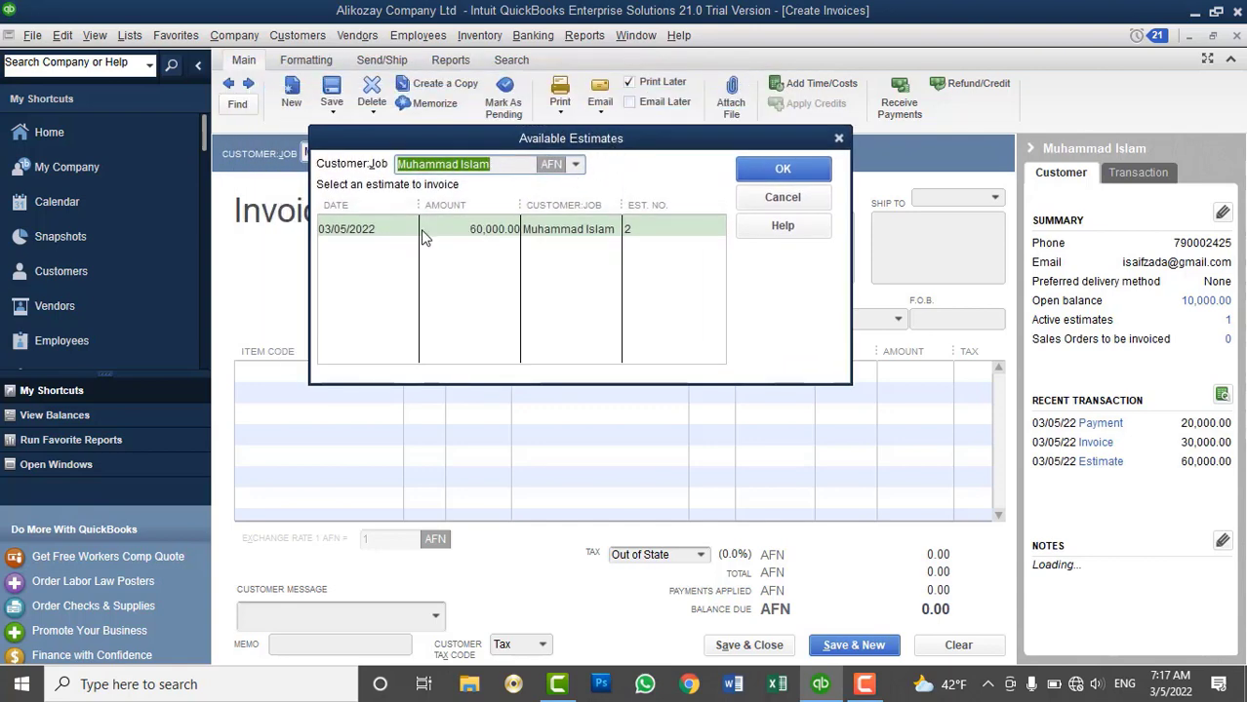
click(424, 236)
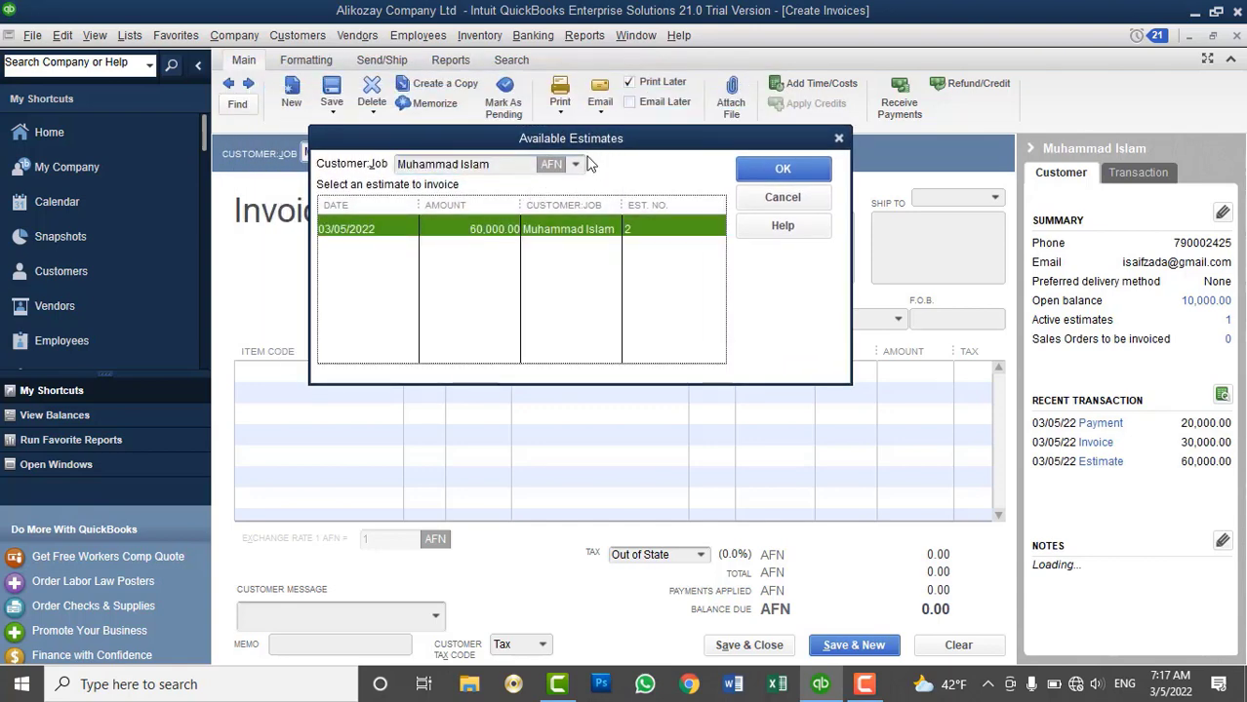
click(577, 164)
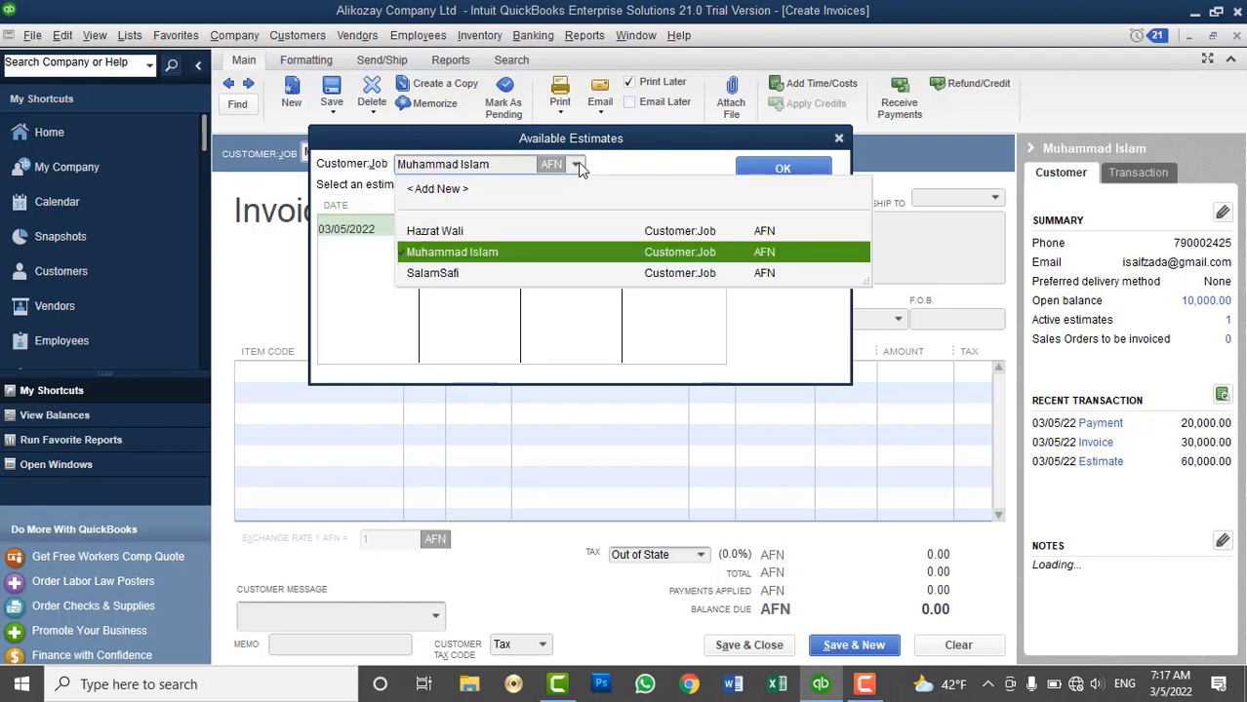
click(577, 164)
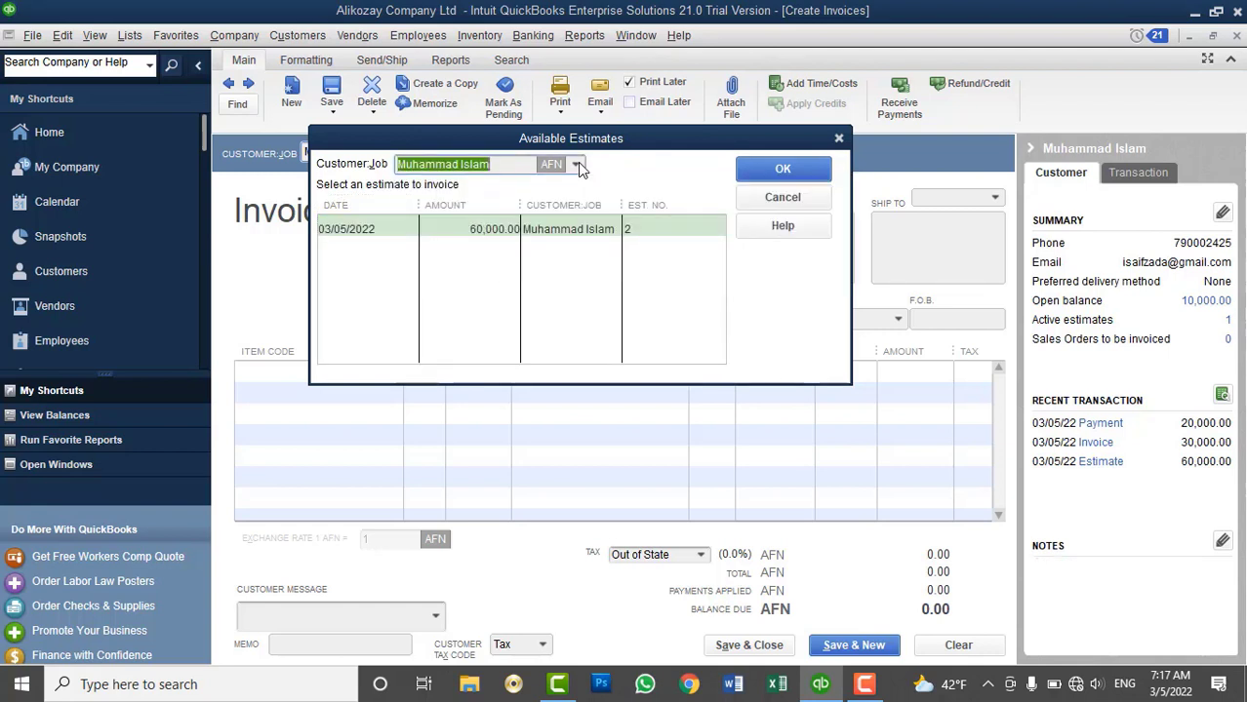
click(780, 168)
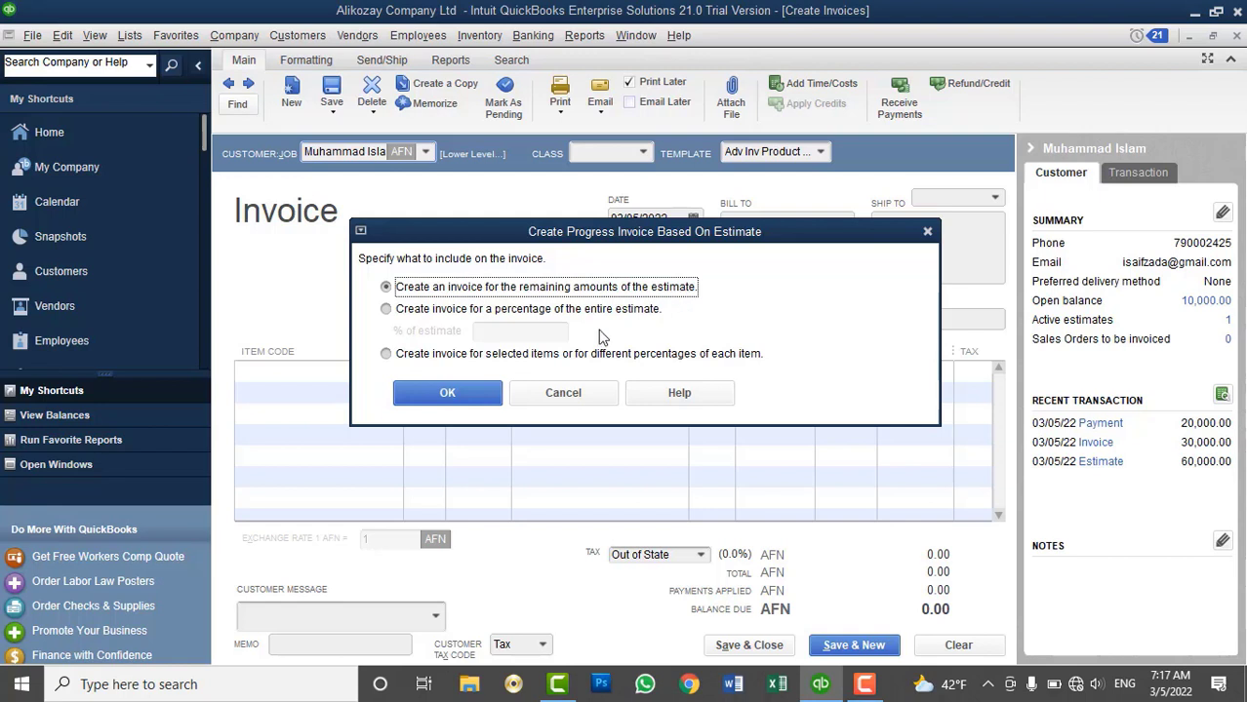
Bill another 40% of estimate #2 on invoice #6: 8 training units totalling 24,000 AFN
click(506, 309)
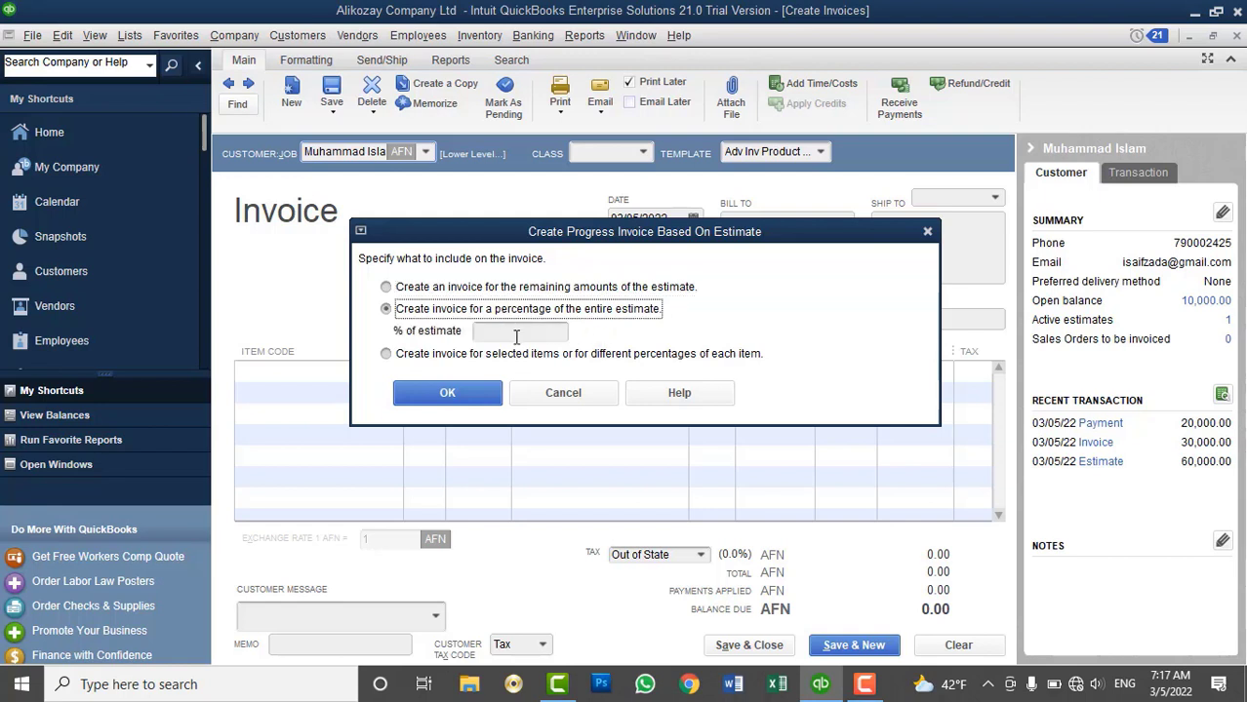
click(516, 333)
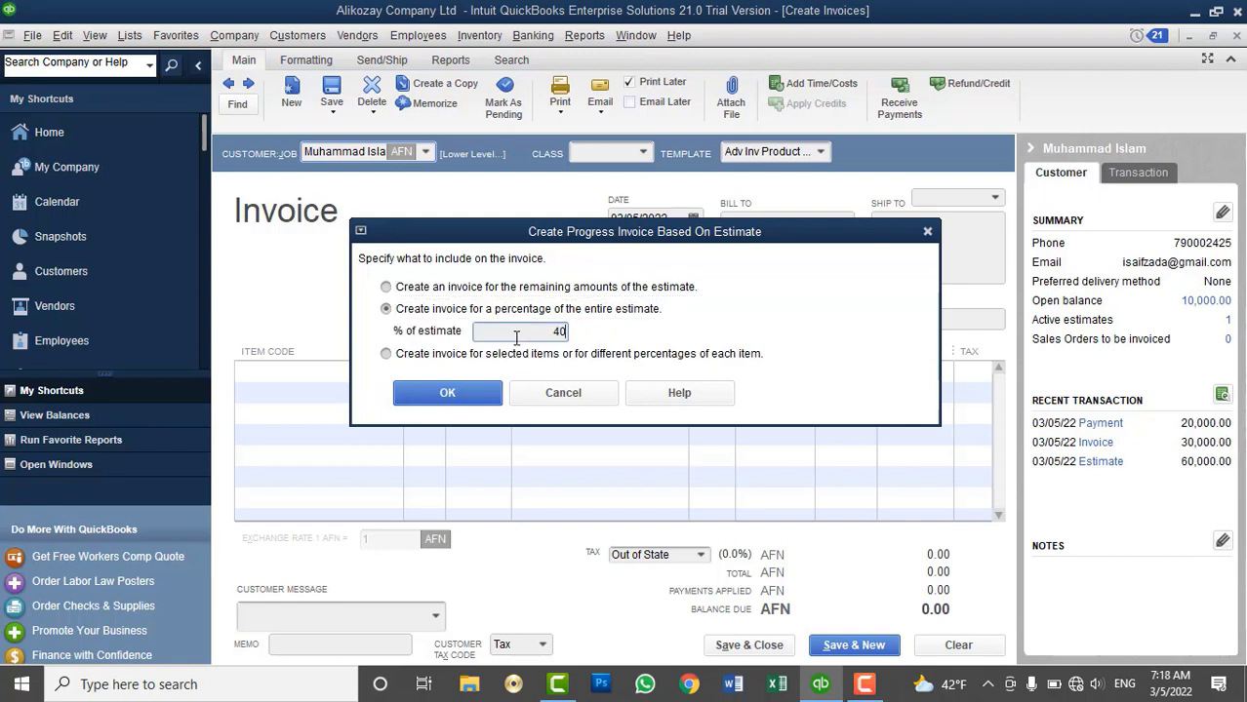
text(40)
click(446, 393)
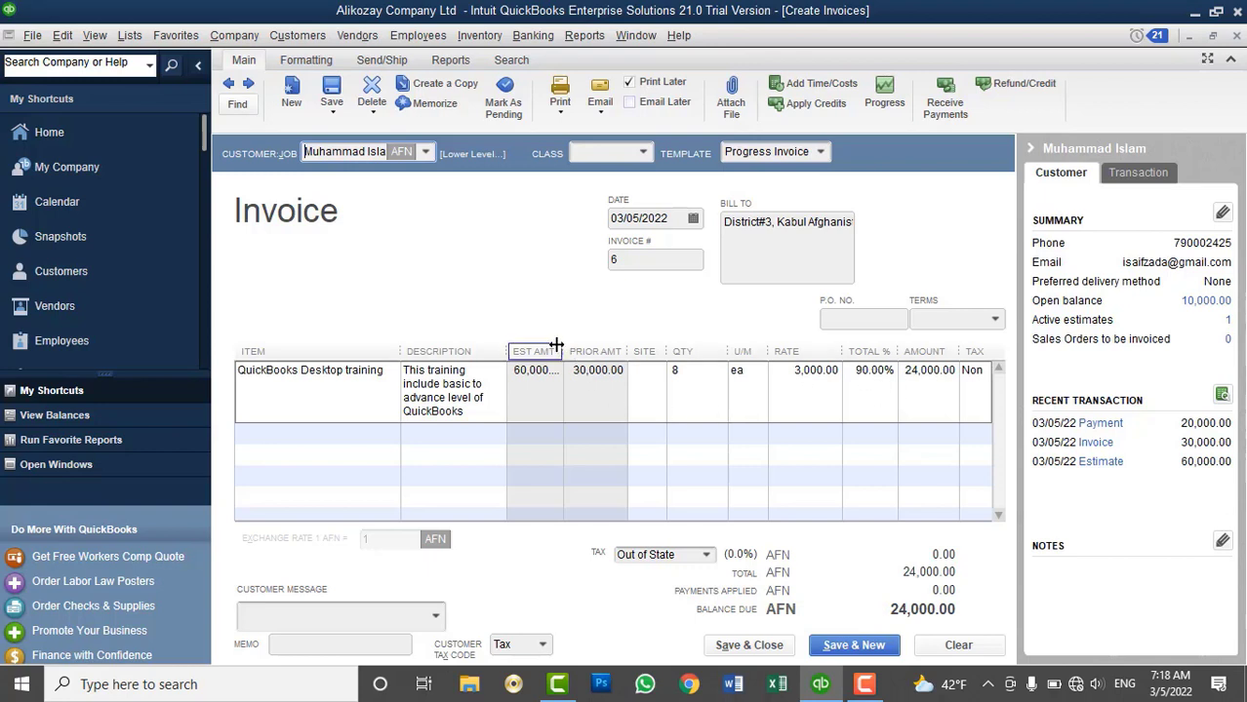
drag(564, 351, 593, 352)
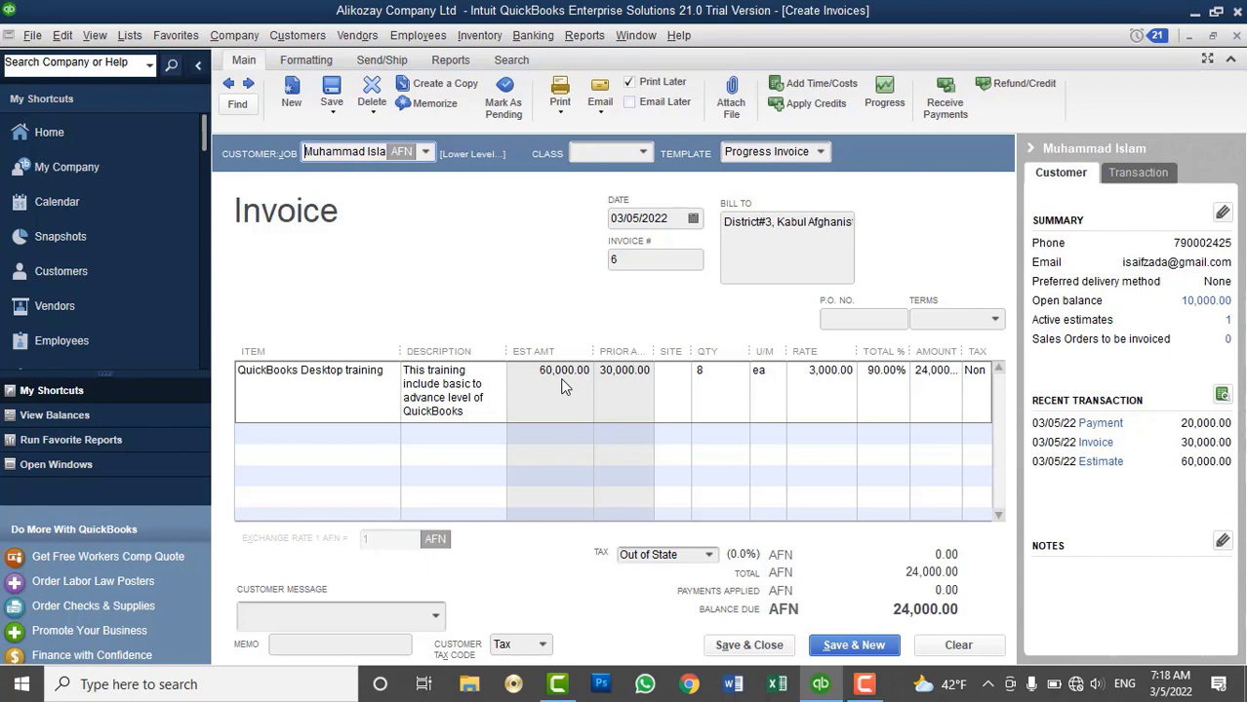
drag(593, 353, 622, 352)
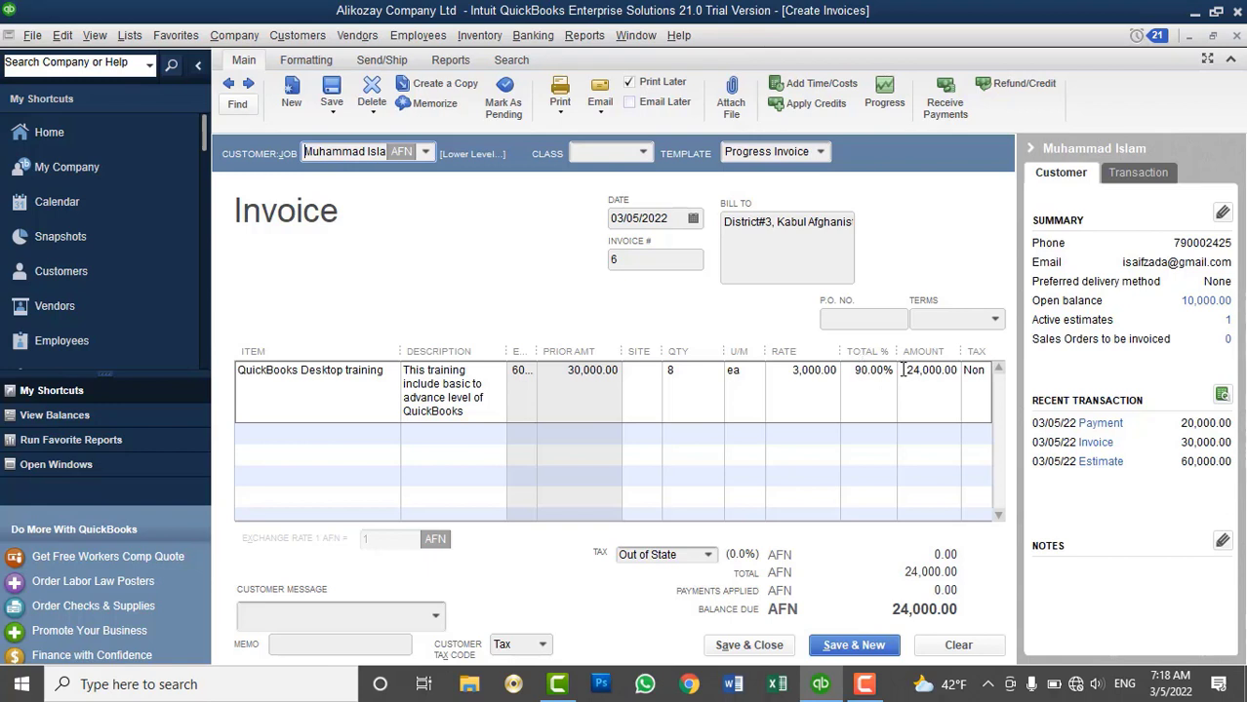
key(super+r)
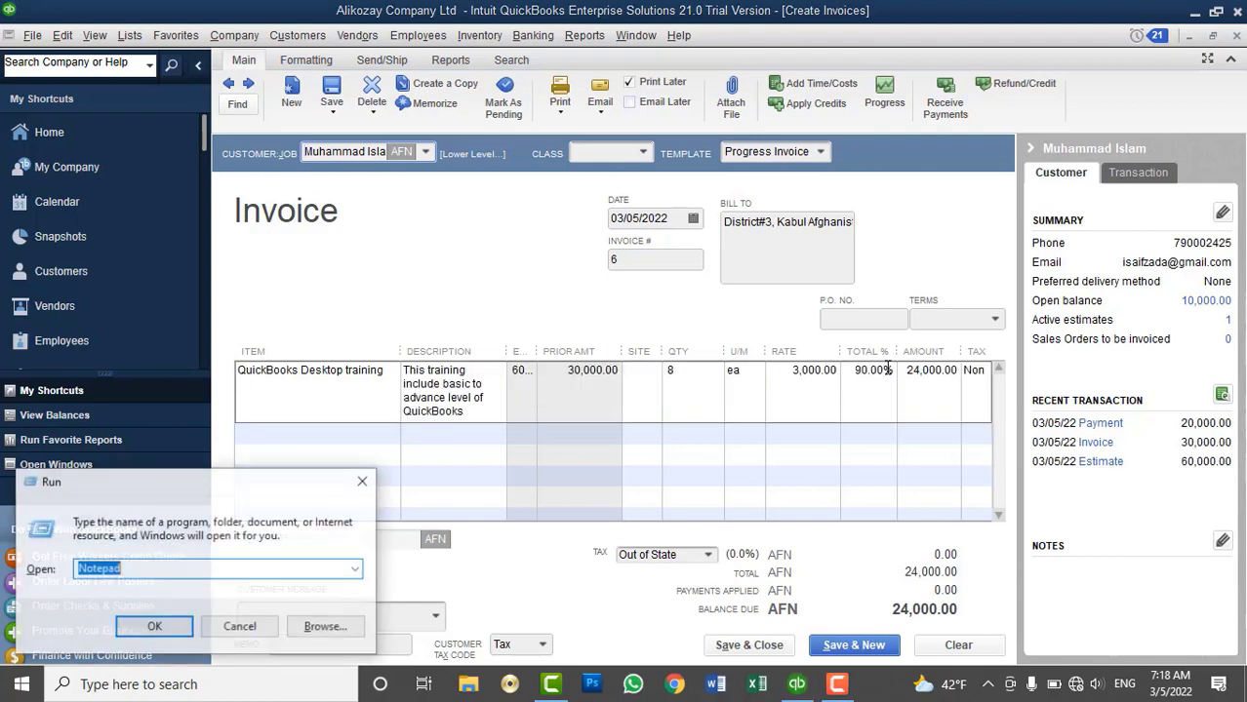
Launch Calculator with calc and enter 60,000 × 10
text(calc)
key(Return)
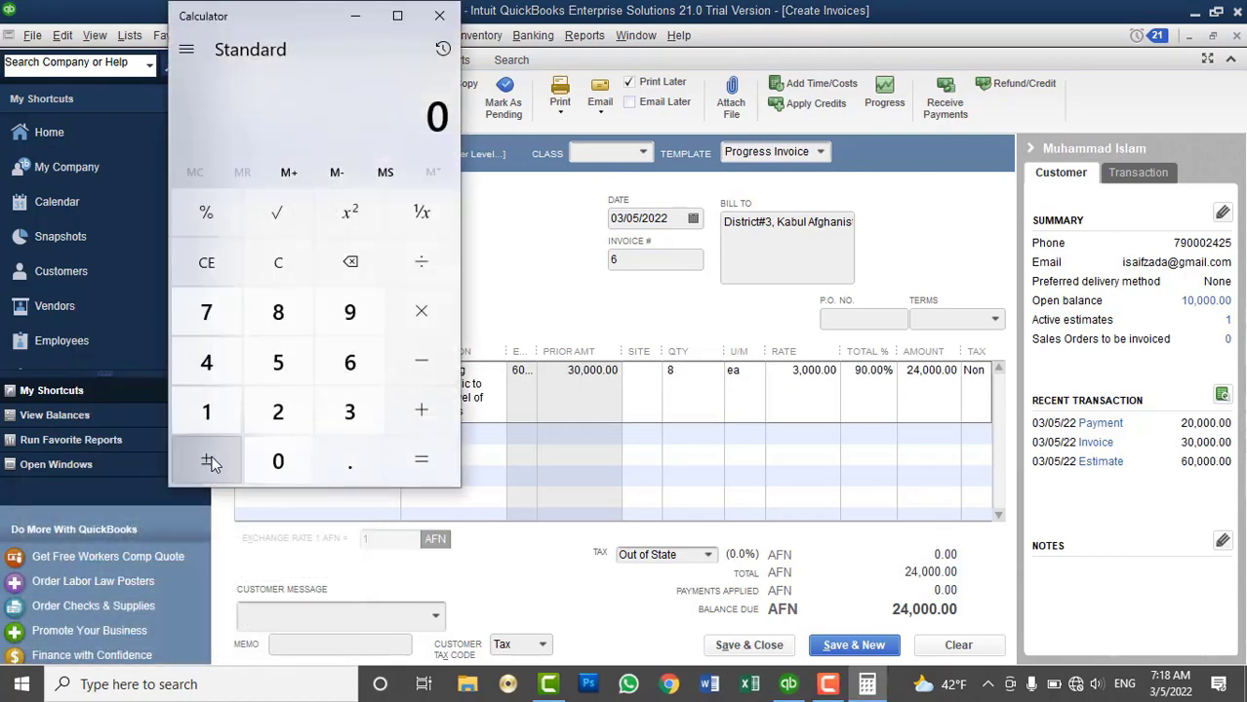
click(349, 363)
click(283, 463)
click(283, 463)
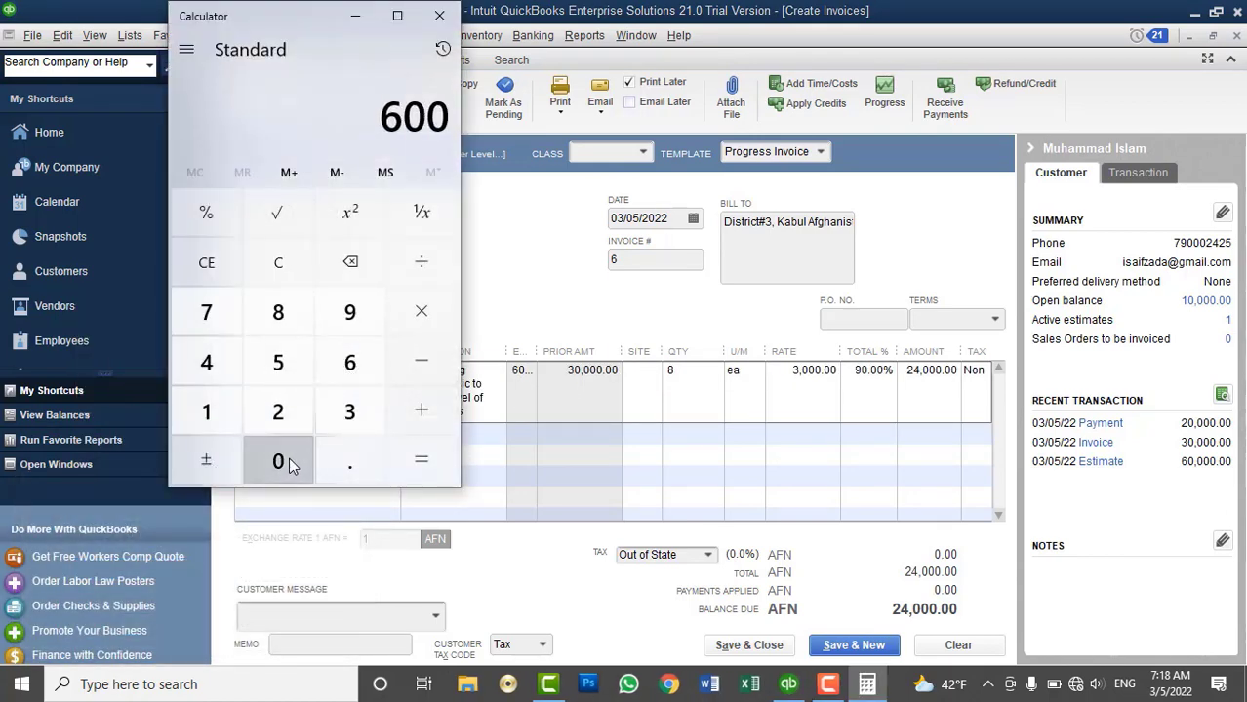
click(283, 464)
click(285, 463)
click(423, 314)
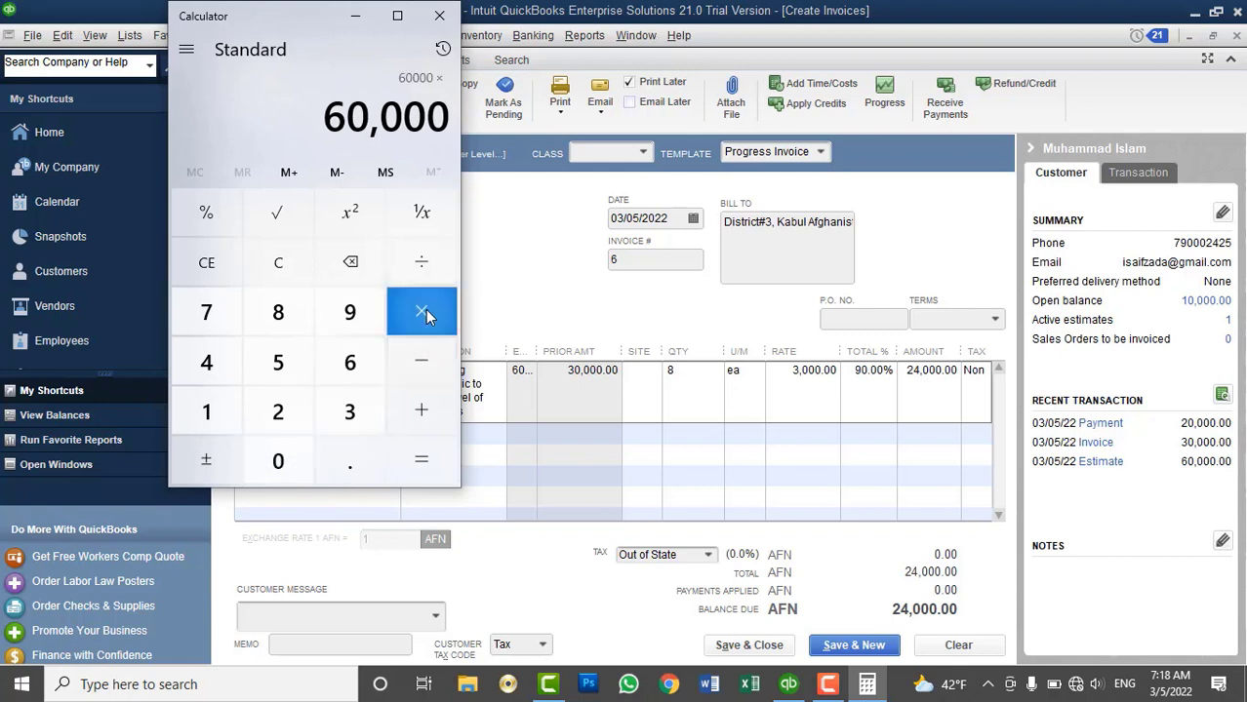
click(207, 415)
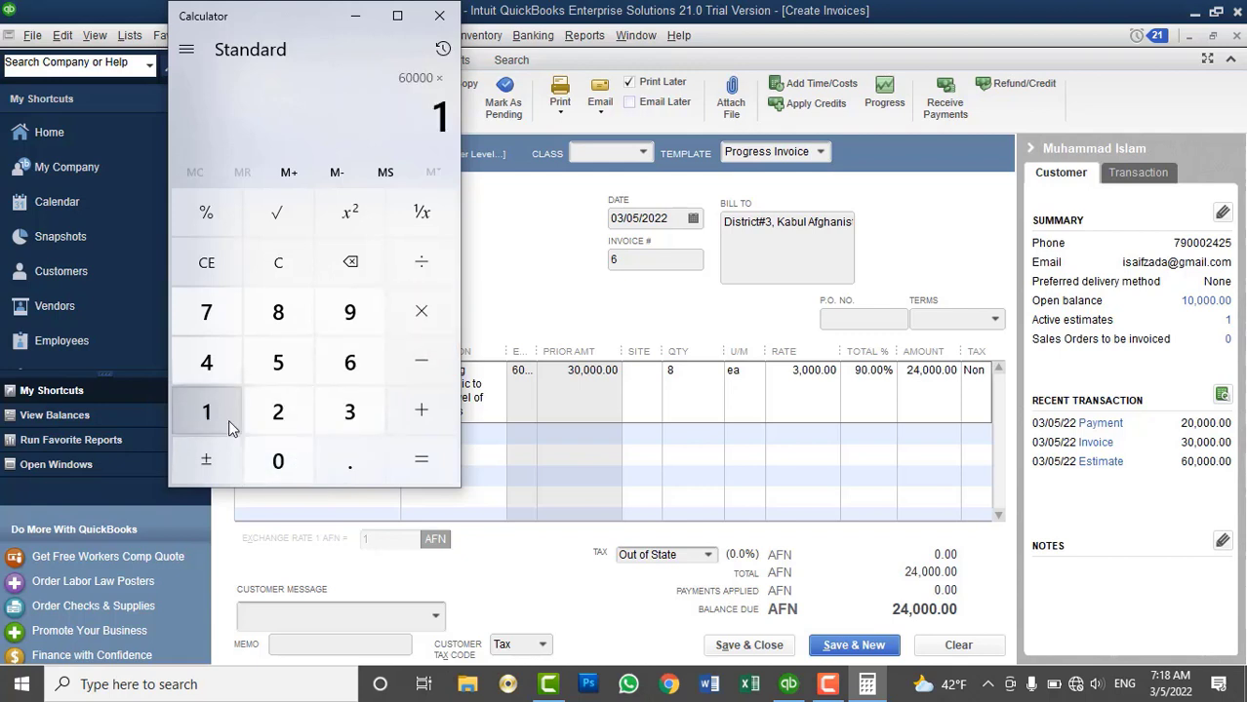
click(278, 461)
Divide by 100 to get 6,000, the remaining 10% of the estimate, then close Calculator
click(421, 262)
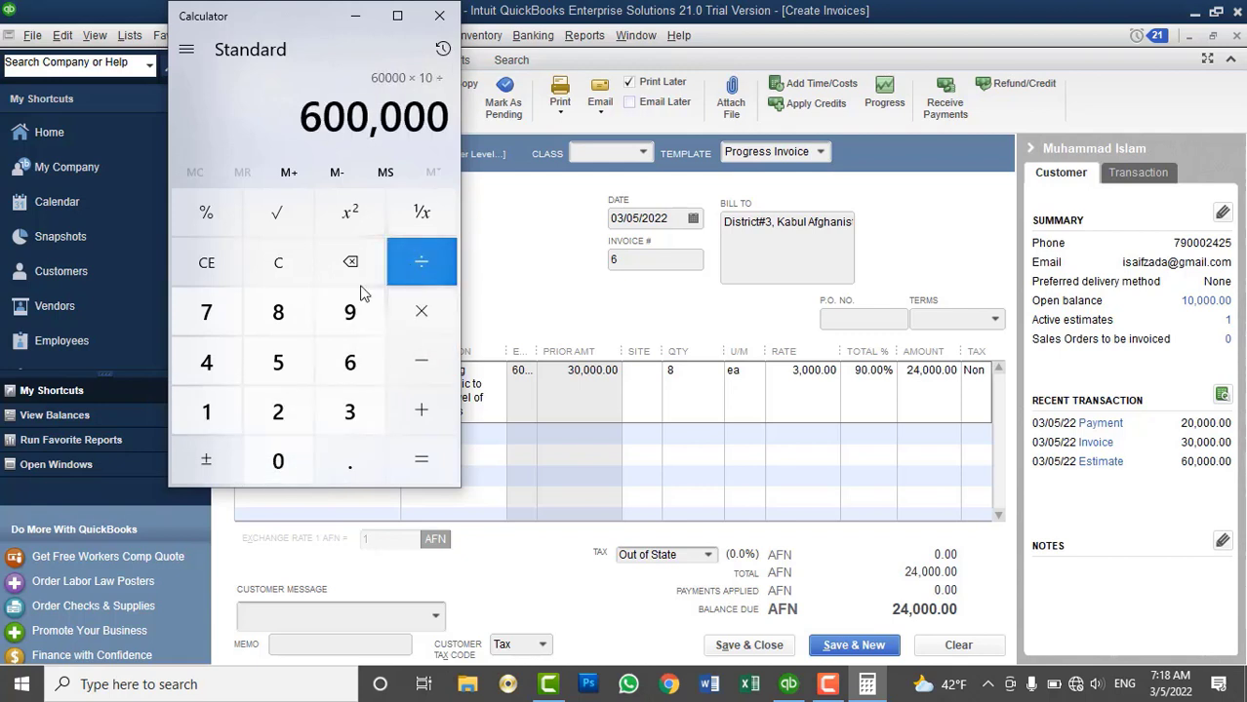
click(207, 412)
click(278, 461)
click(278, 461)
click(420, 463)
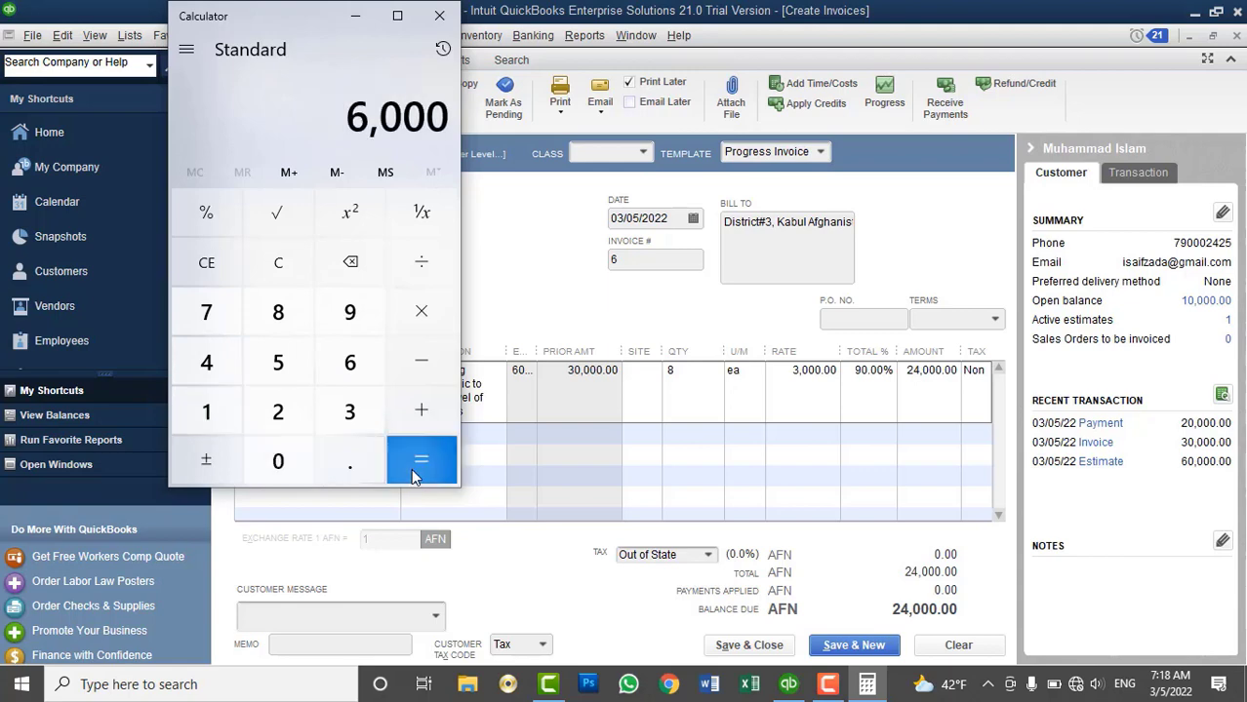
click(439, 16)
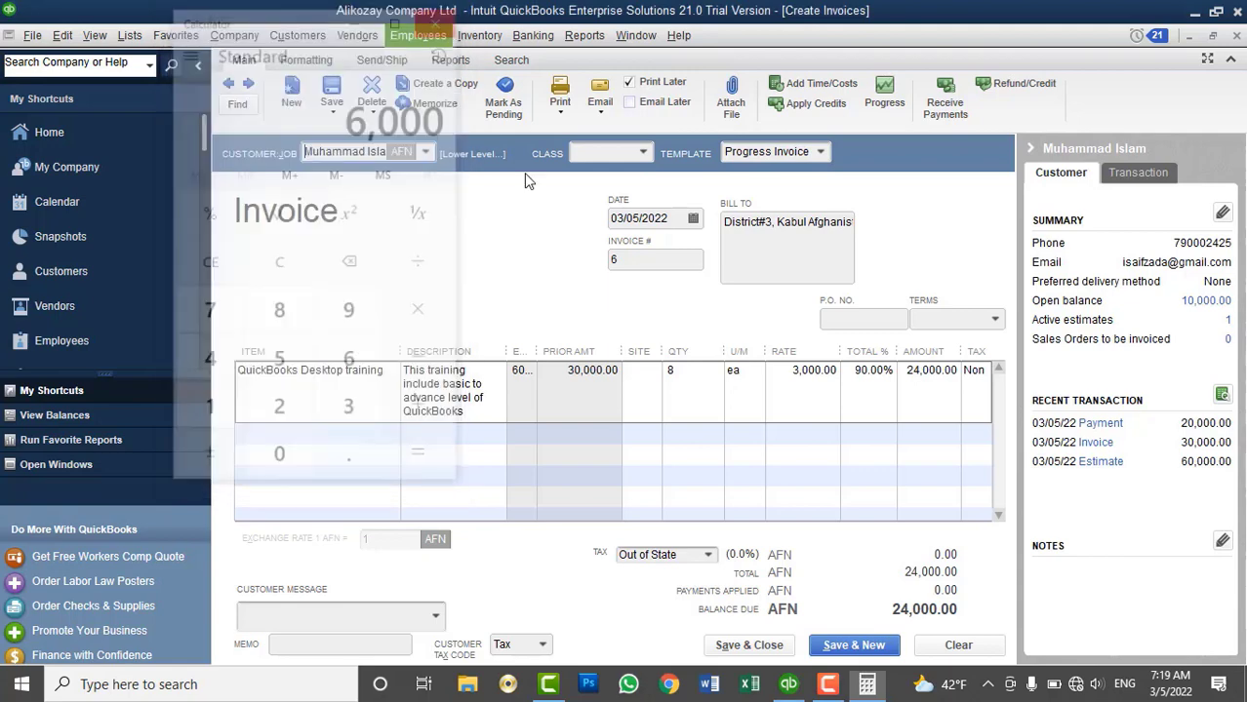
Save invoice #6 and receive a 34,000 AFN cash payment covering invoices #5 and #6
click(749, 645)
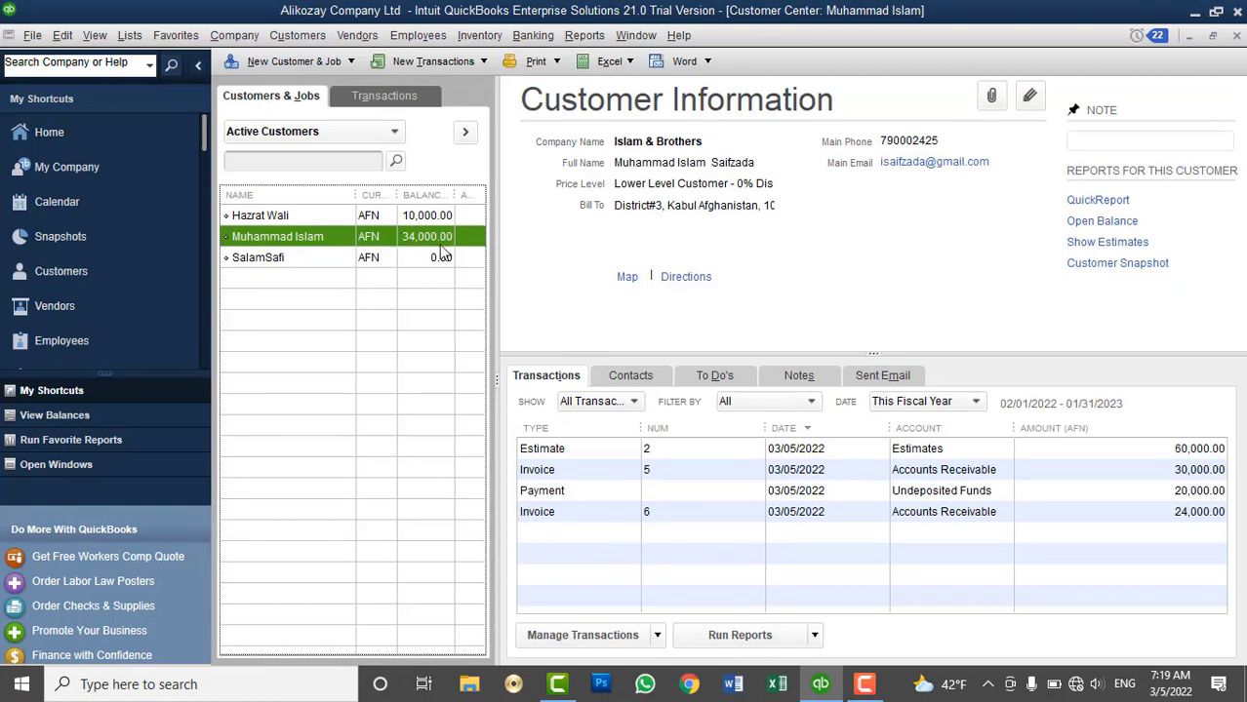
click(297, 36)
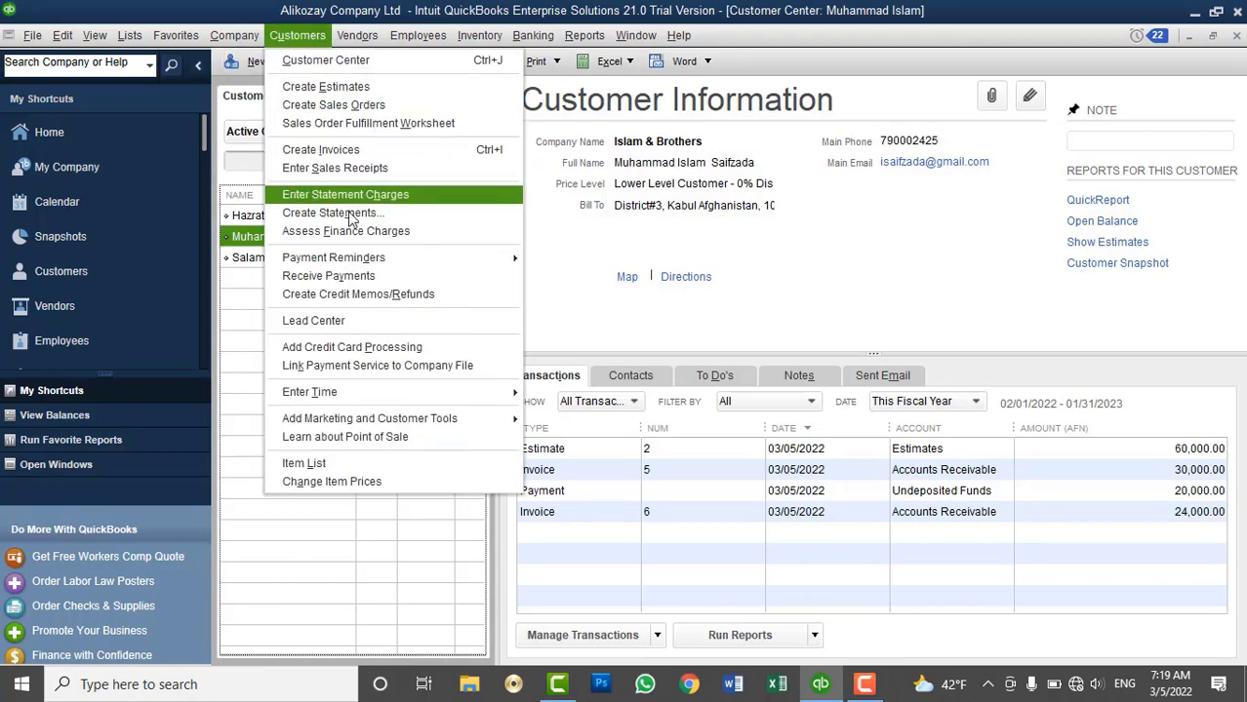
click(327, 278)
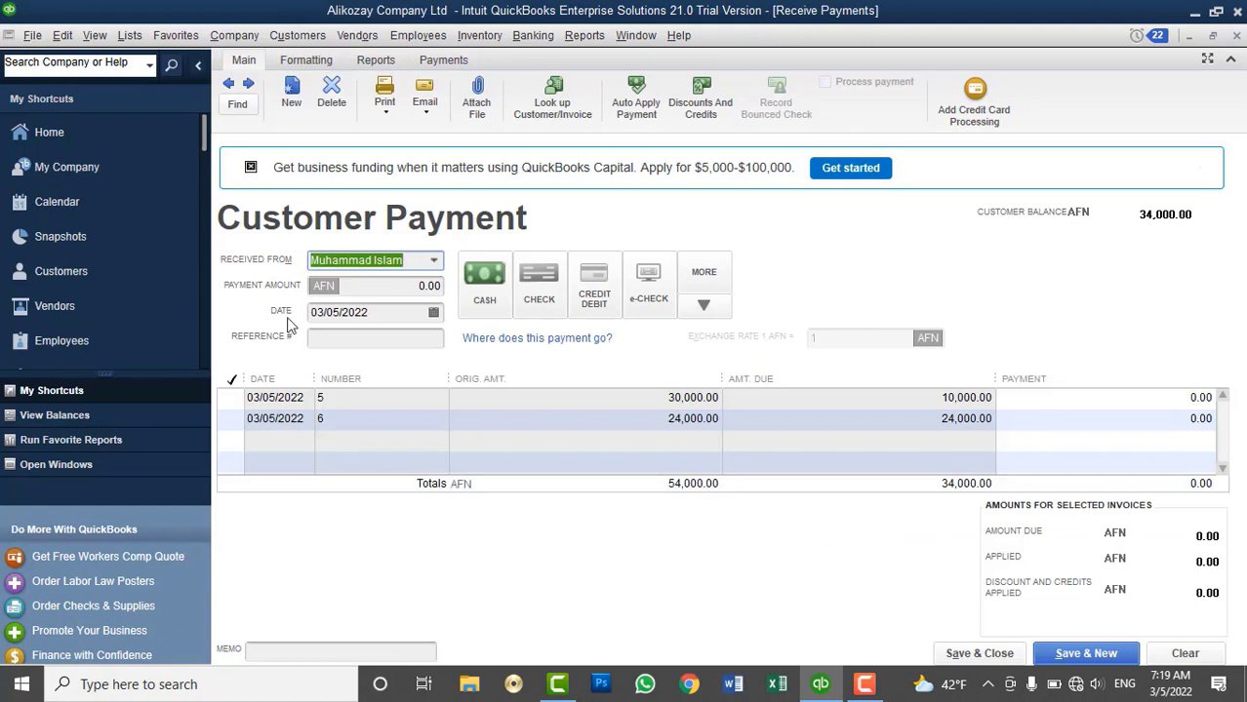
click(232, 398)
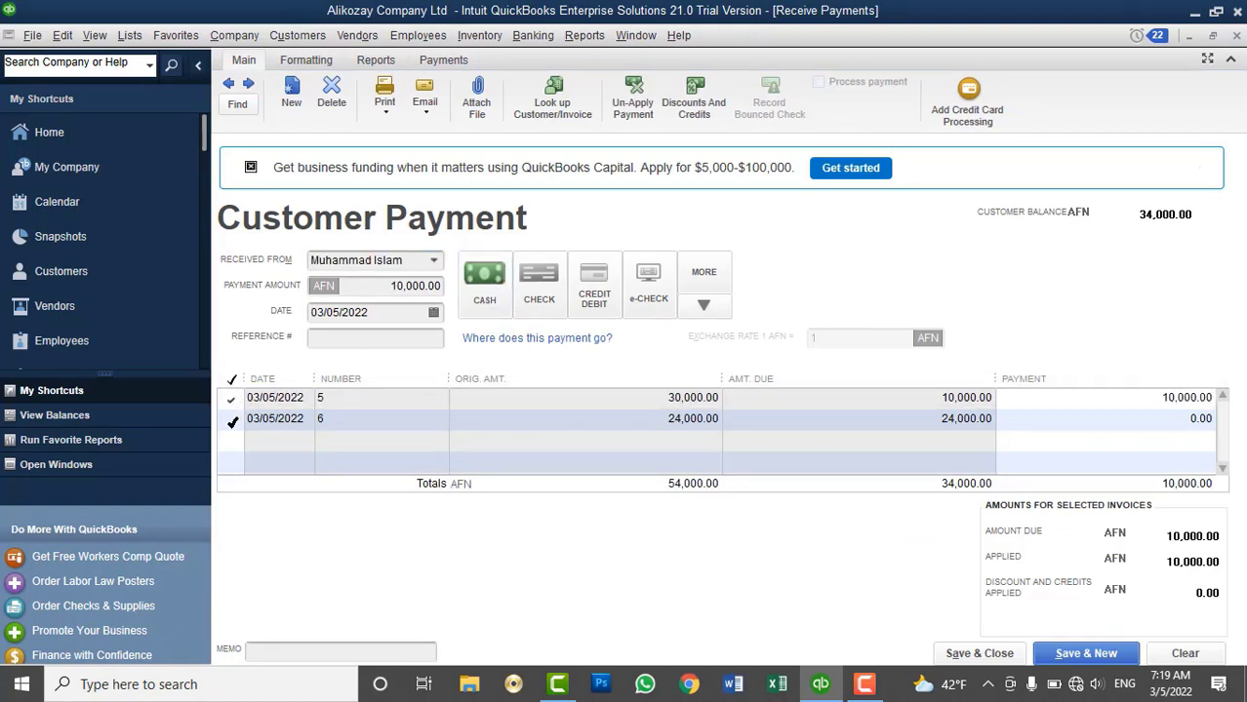
click(232, 420)
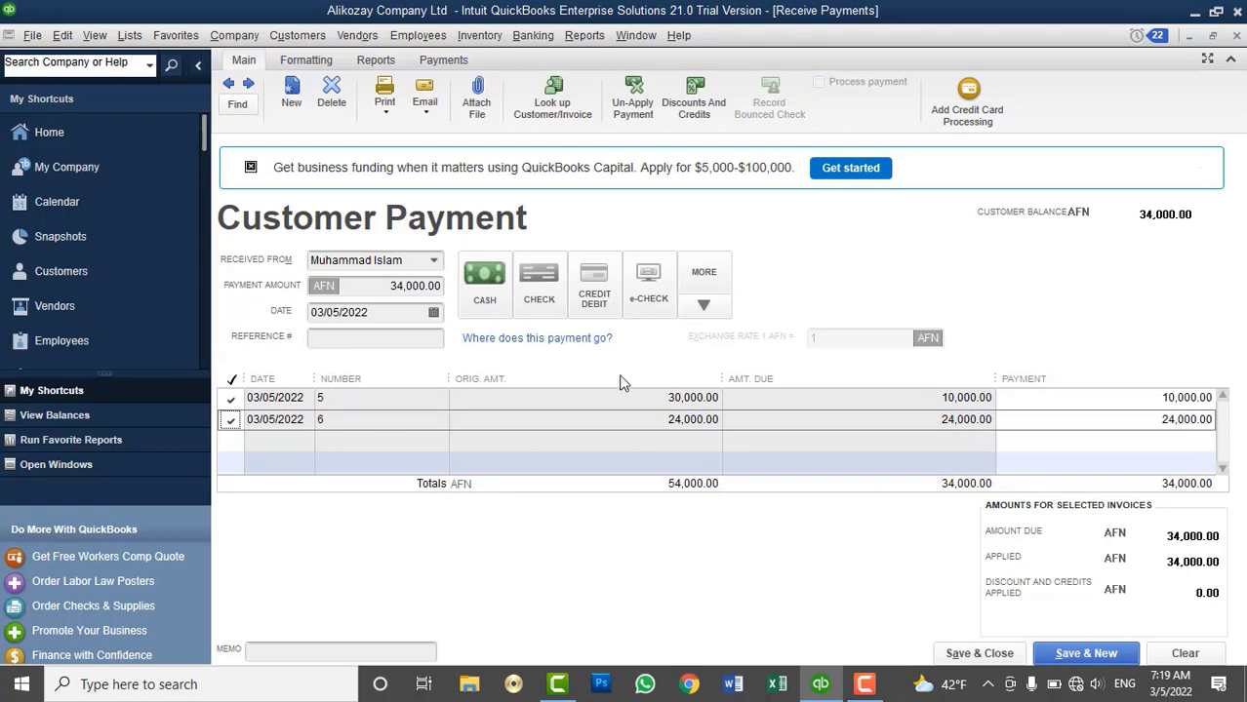
click(485, 283)
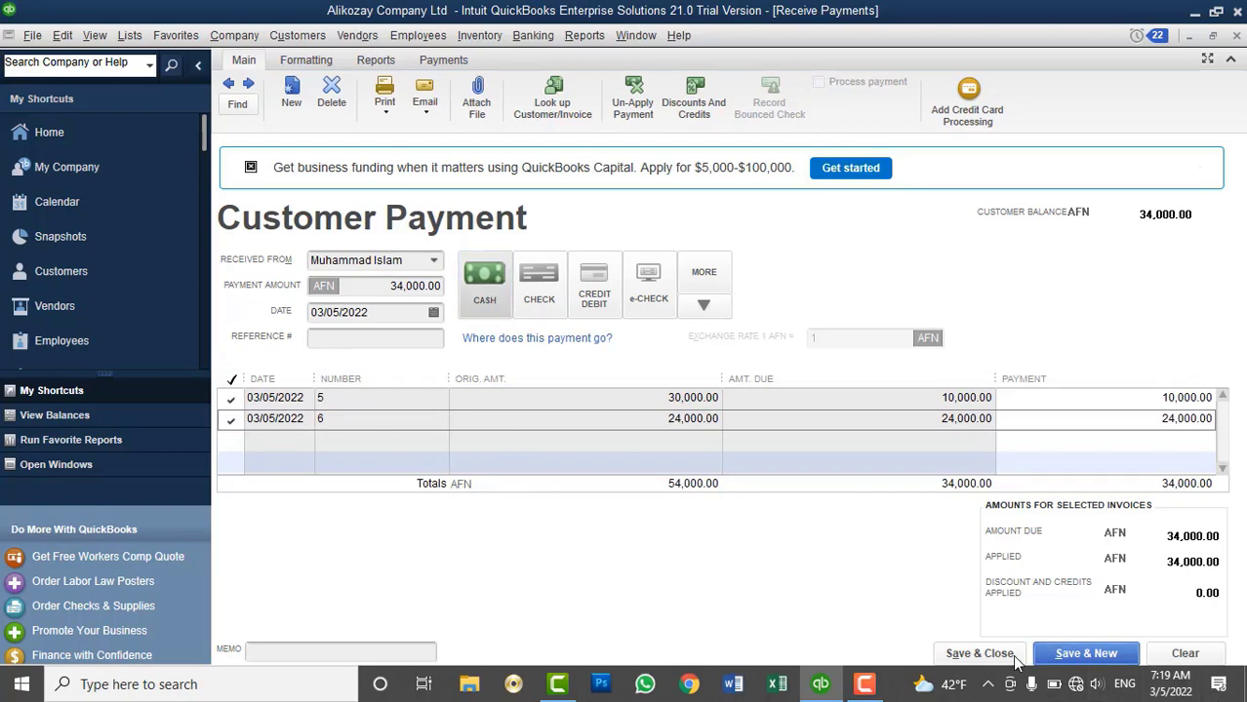
click(979, 654)
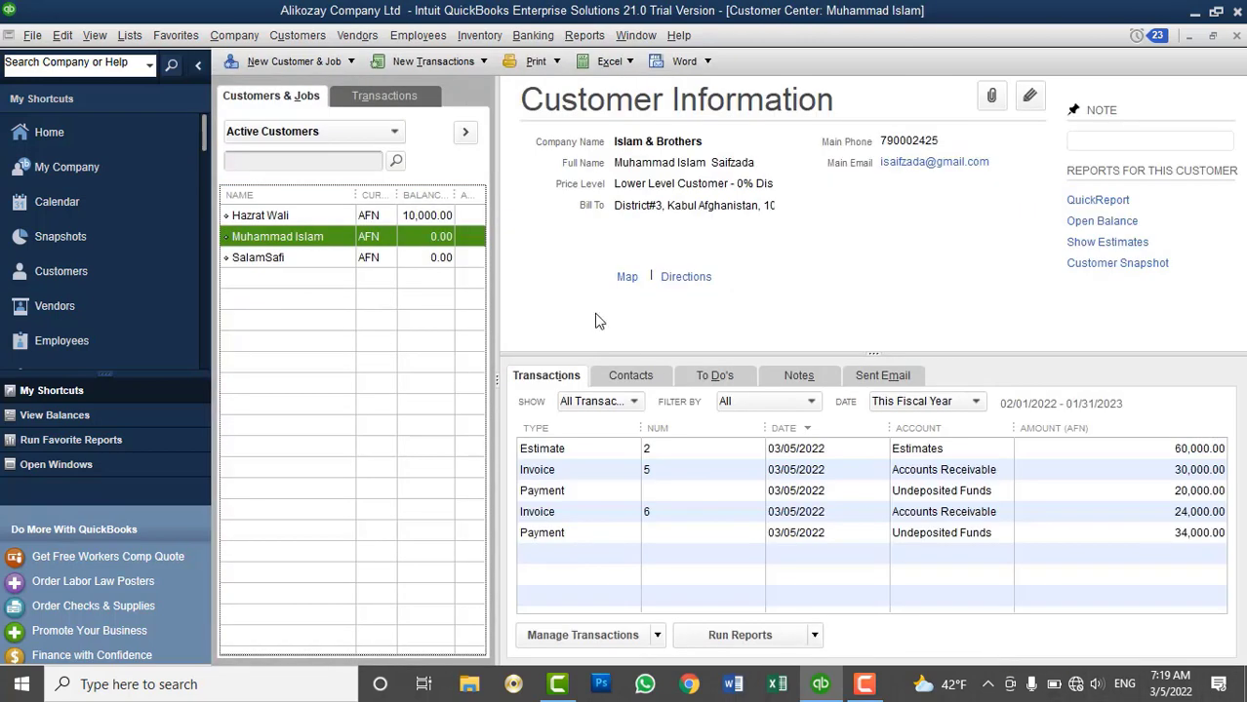
Create invoice 7 from the customer's estimate 2, billing the remaining 6,000 AFN
click(298, 35)
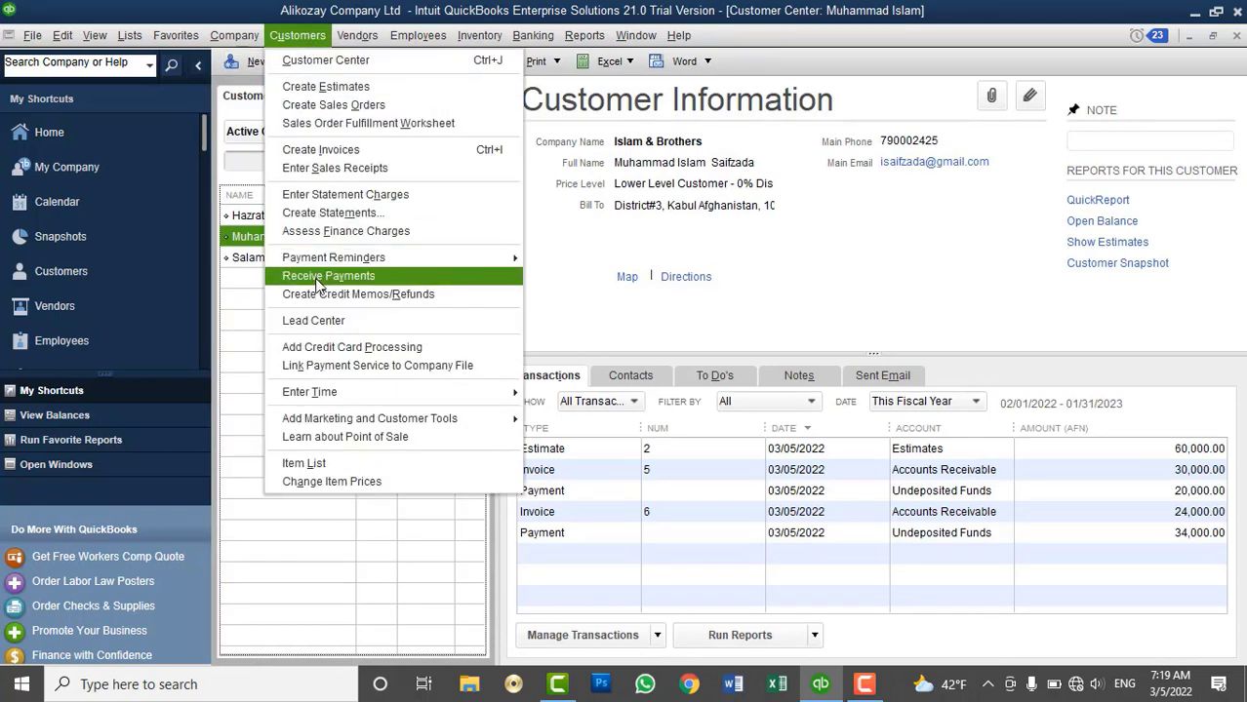
click(332, 151)
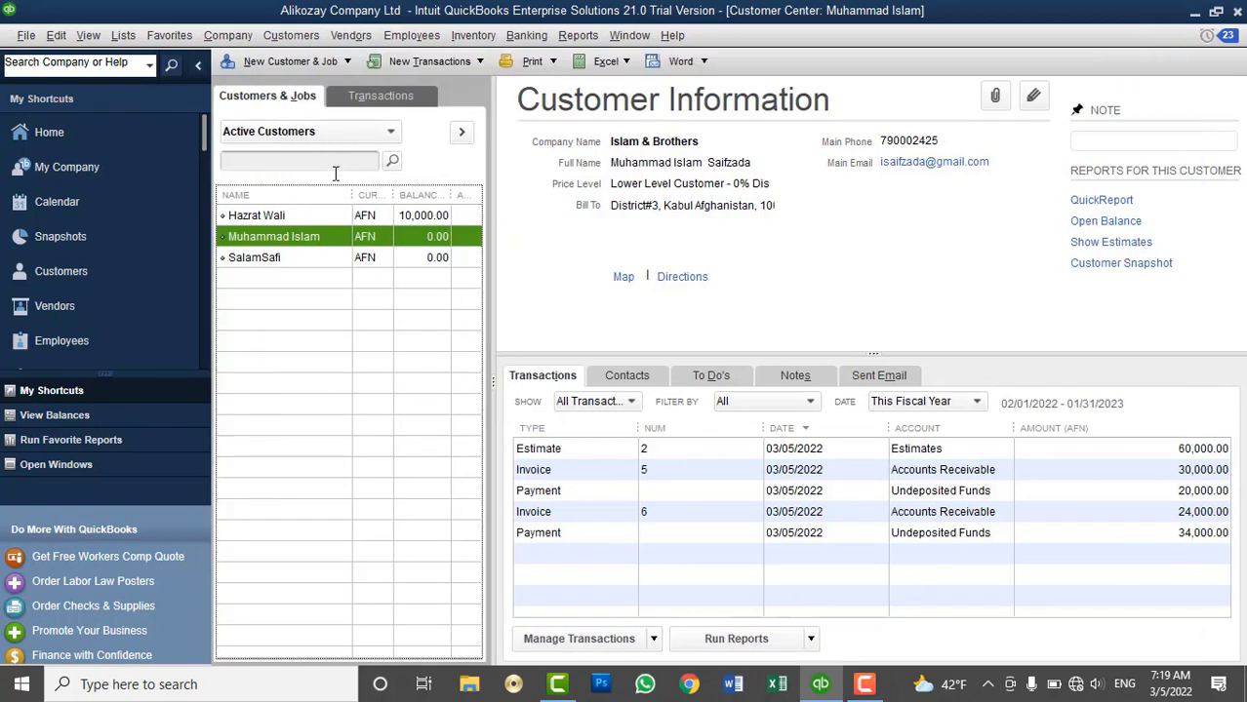
click(425, 152)
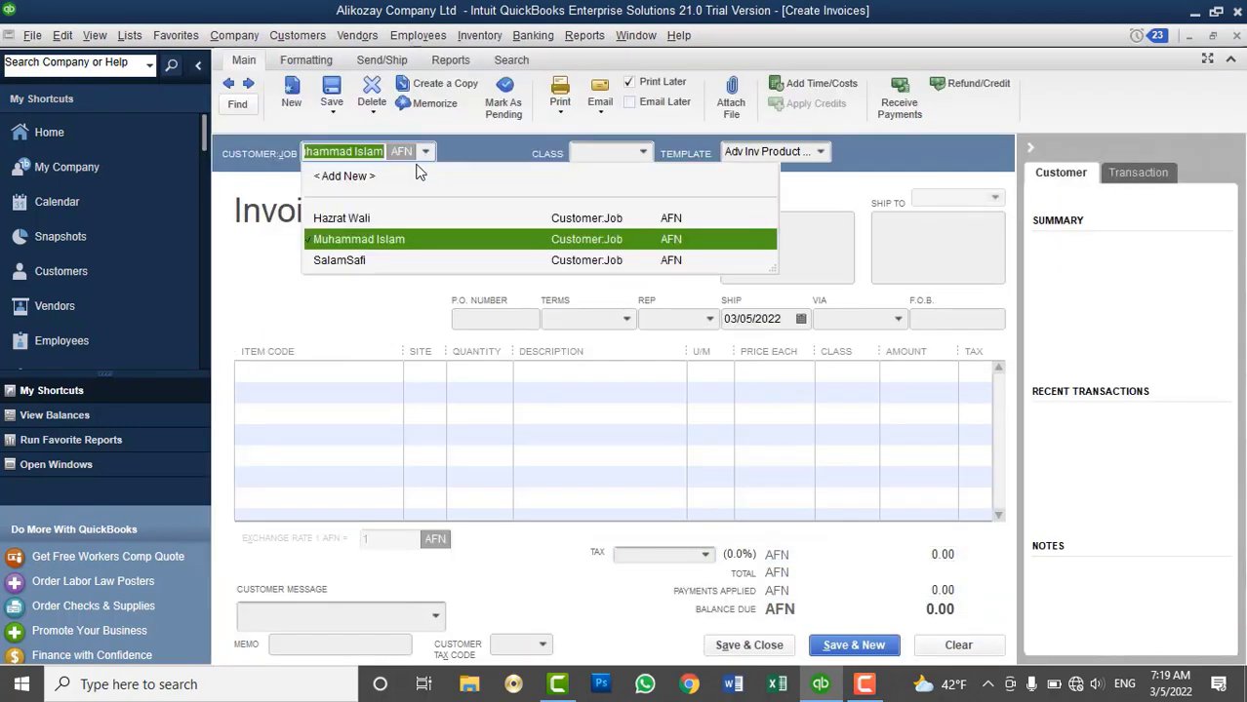
click(375, 239)
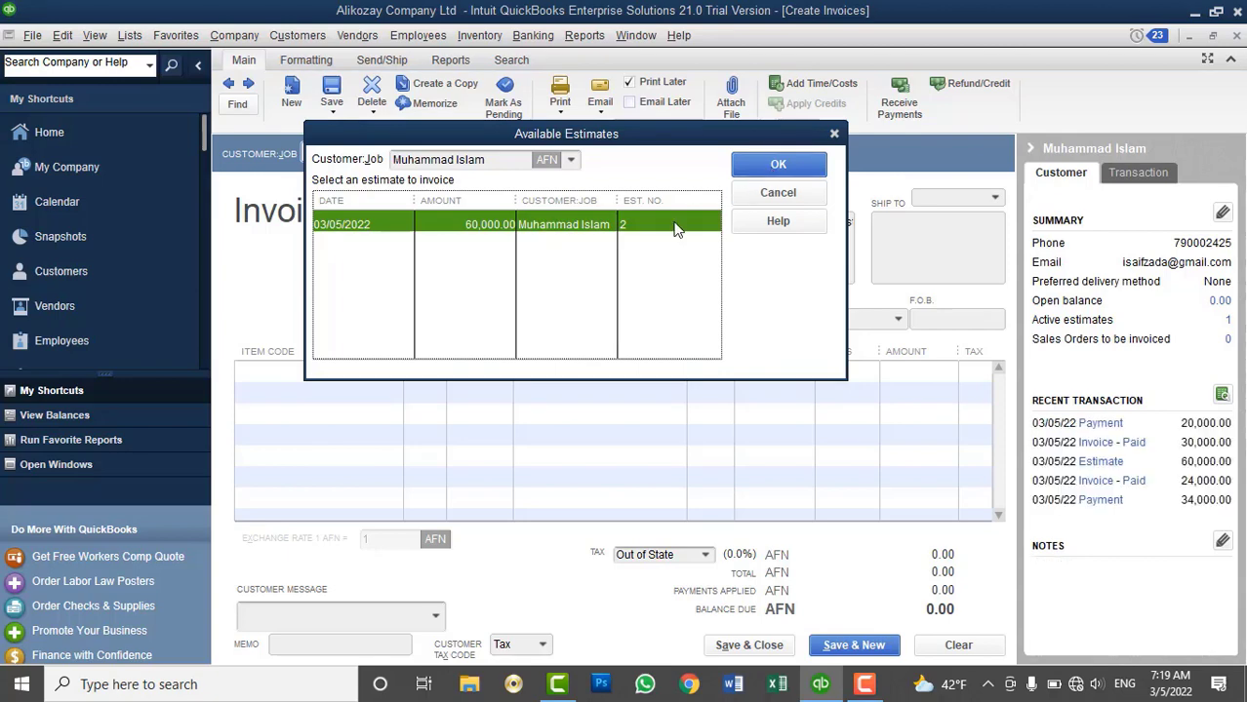
click(777, 164)
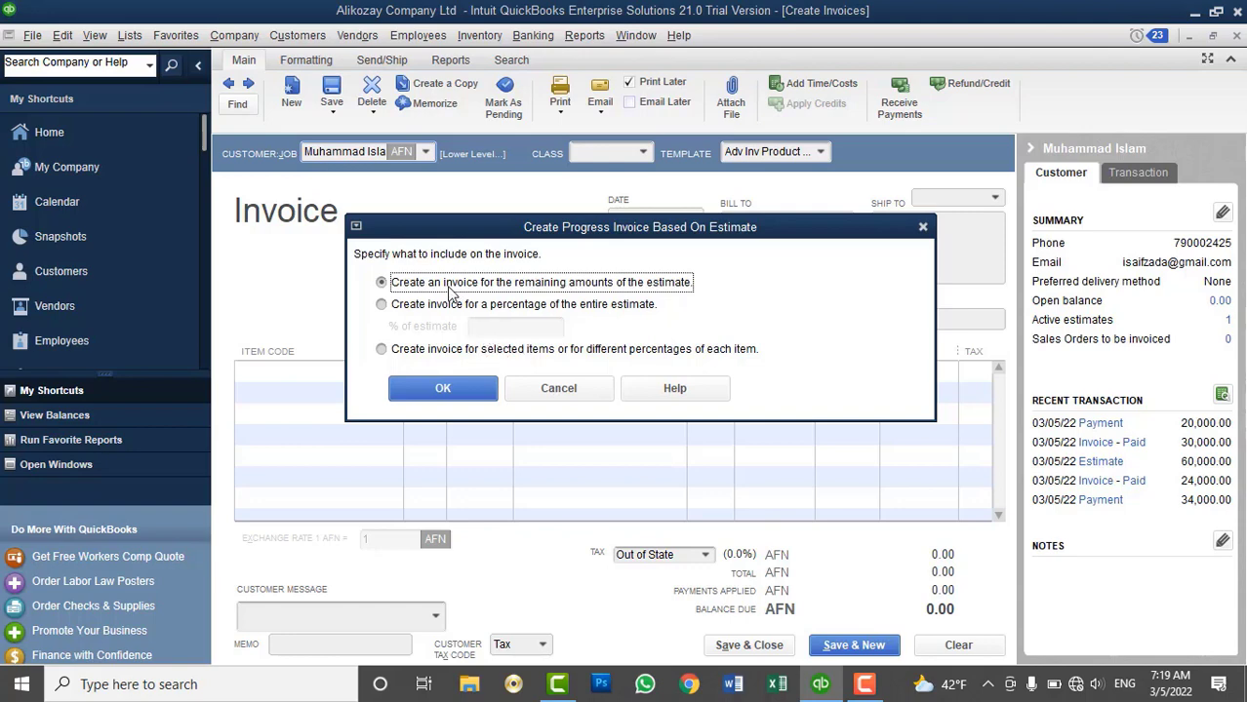
click(429, 393)
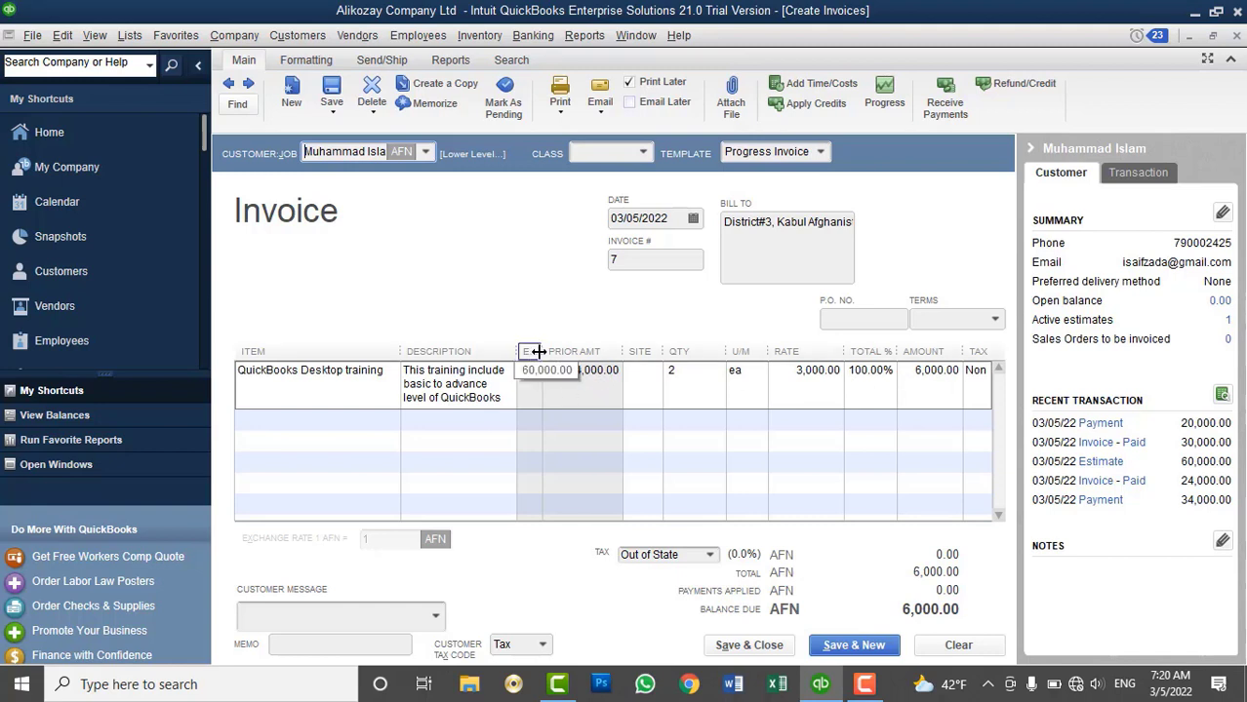
Widen the Est Amt column to check amounts, then save invoice 7 for 6,000 AFN
drag(543, 353, 578, 361)
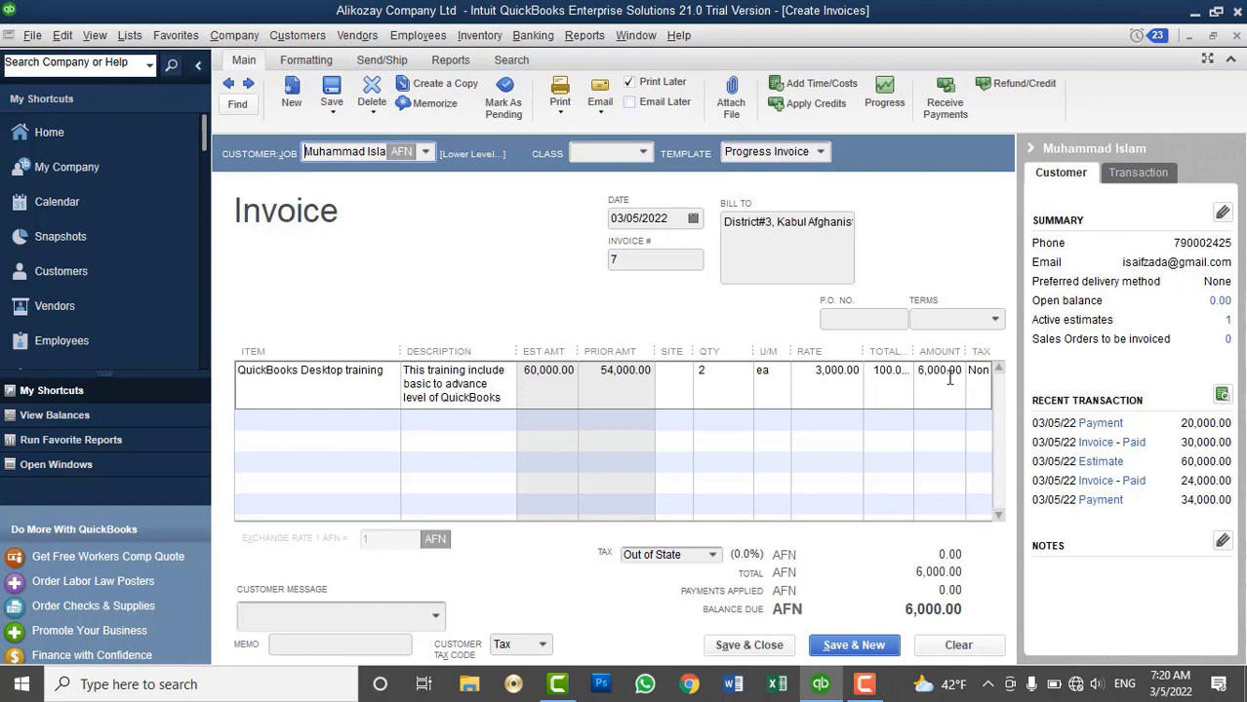
click(748, 645)
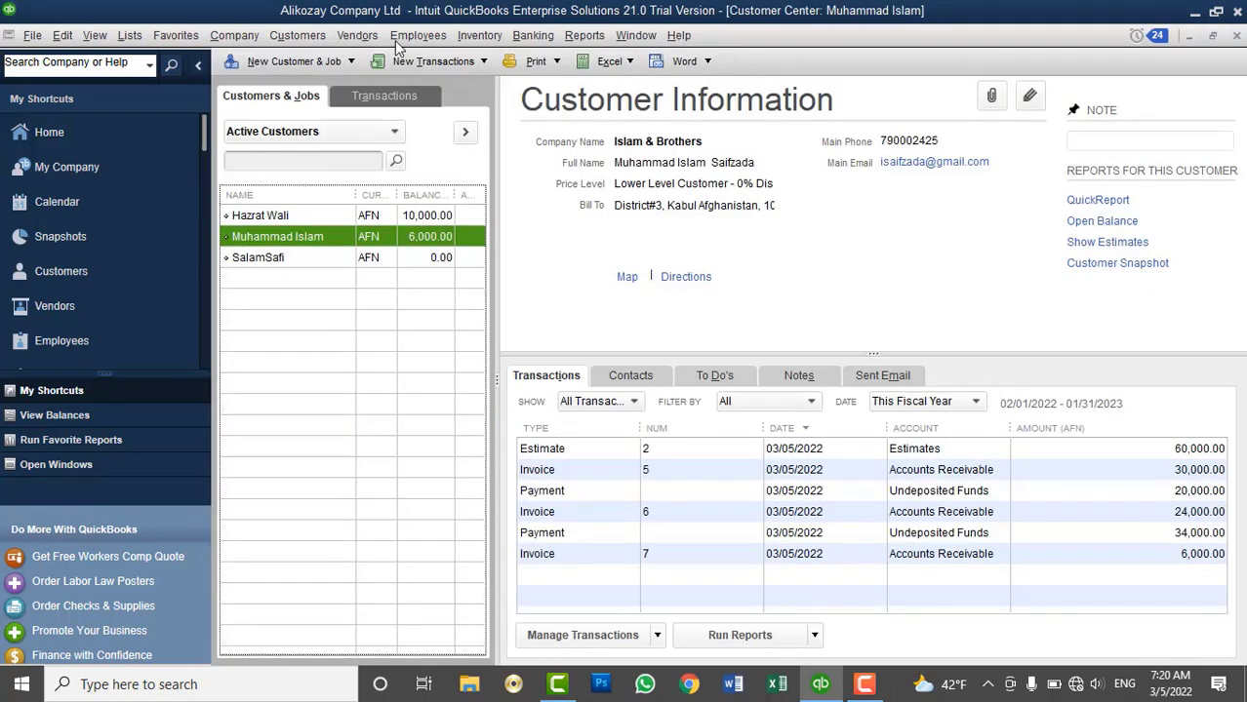
click(303, 39)
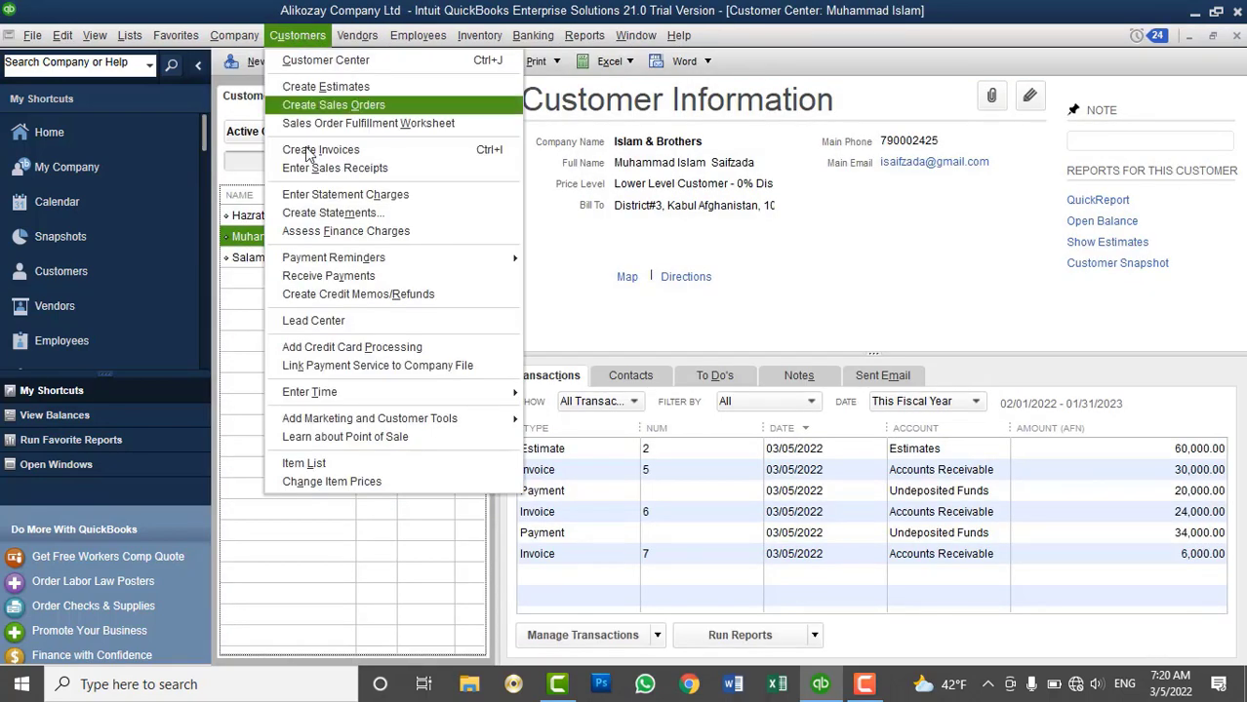
Record a 6,000 AFN cash payment applied to invoice 7
click(330, 281)
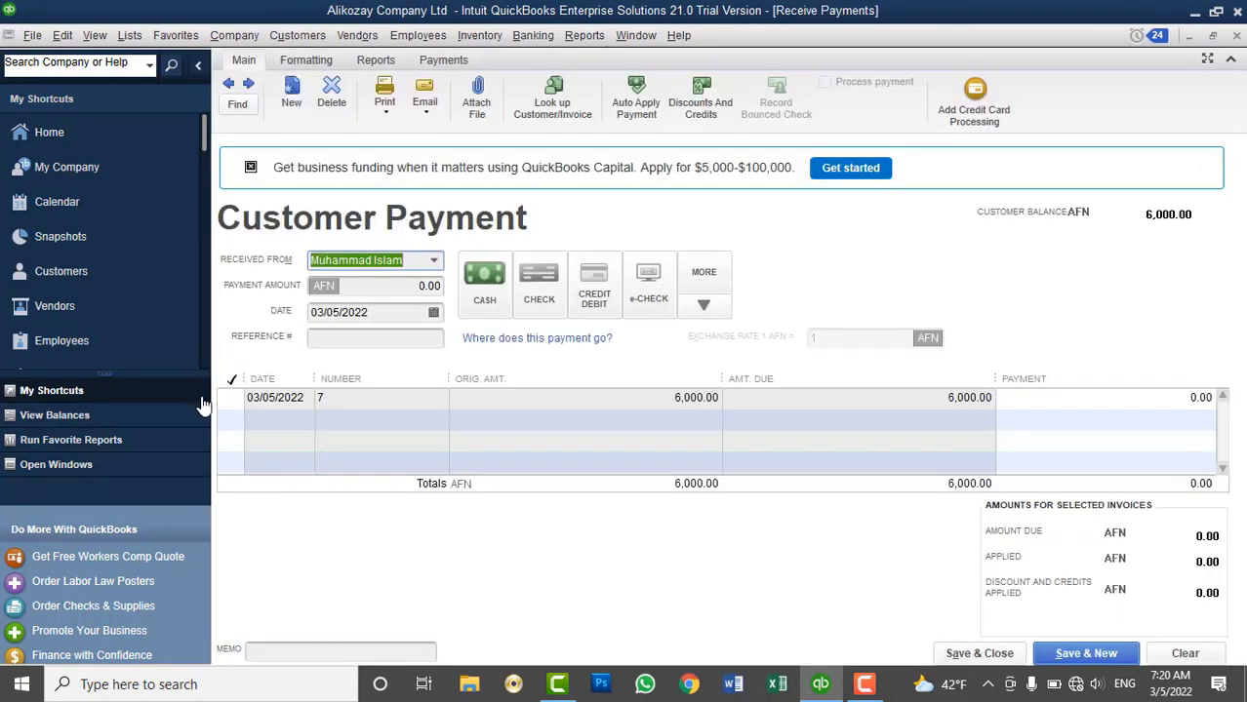
click(231, 398)
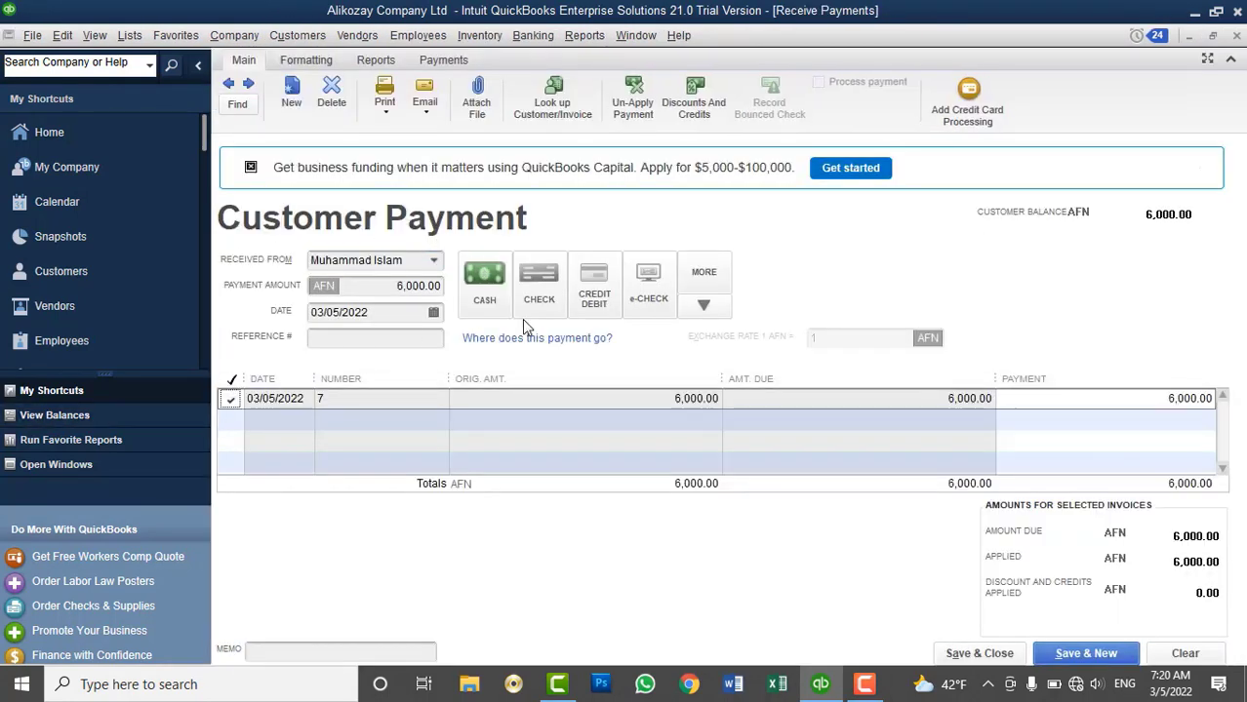
click(493, 288)
click(956, 654)
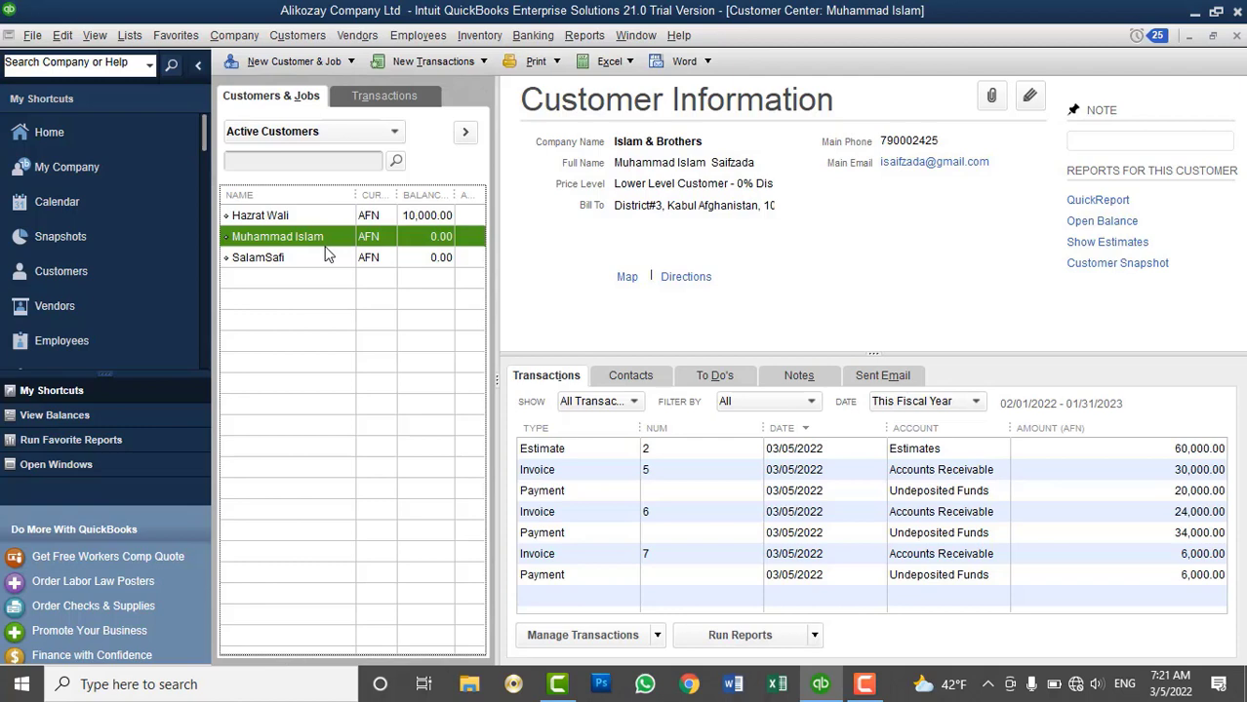
Start a new estimate for the customer with Proposal Writting and QuickBooks technical Support lines
click(296, 39)
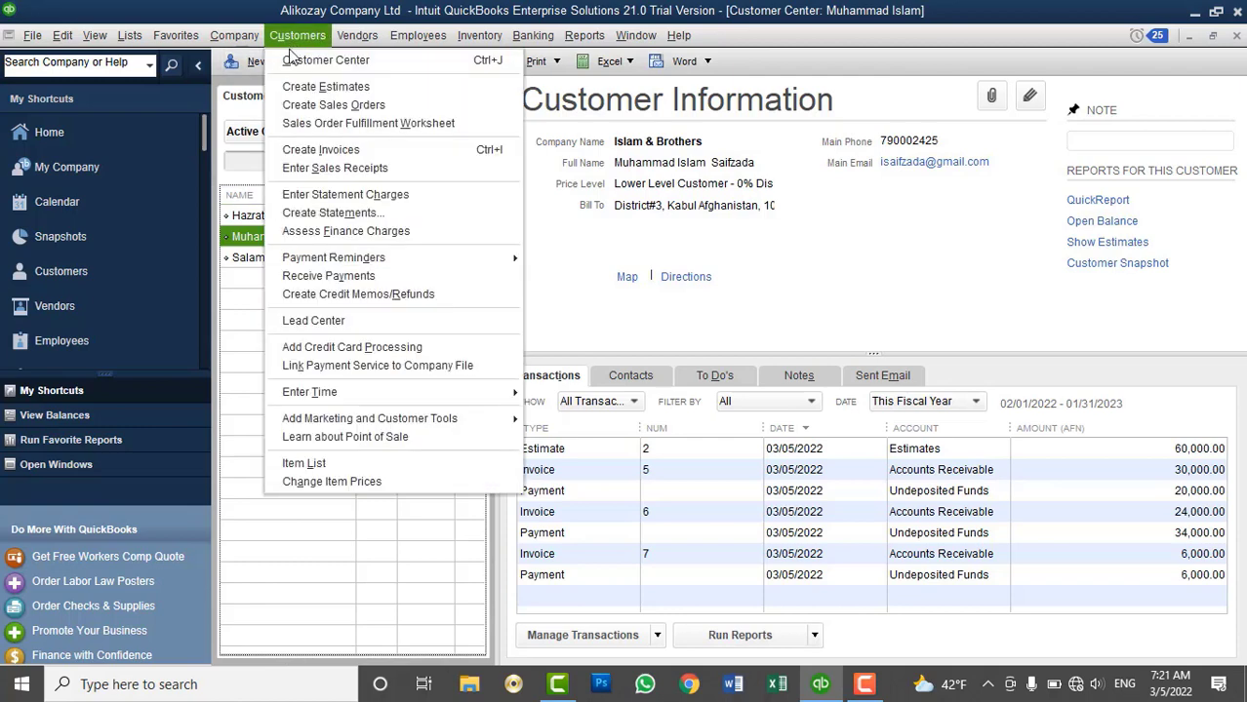
click(321, 87)
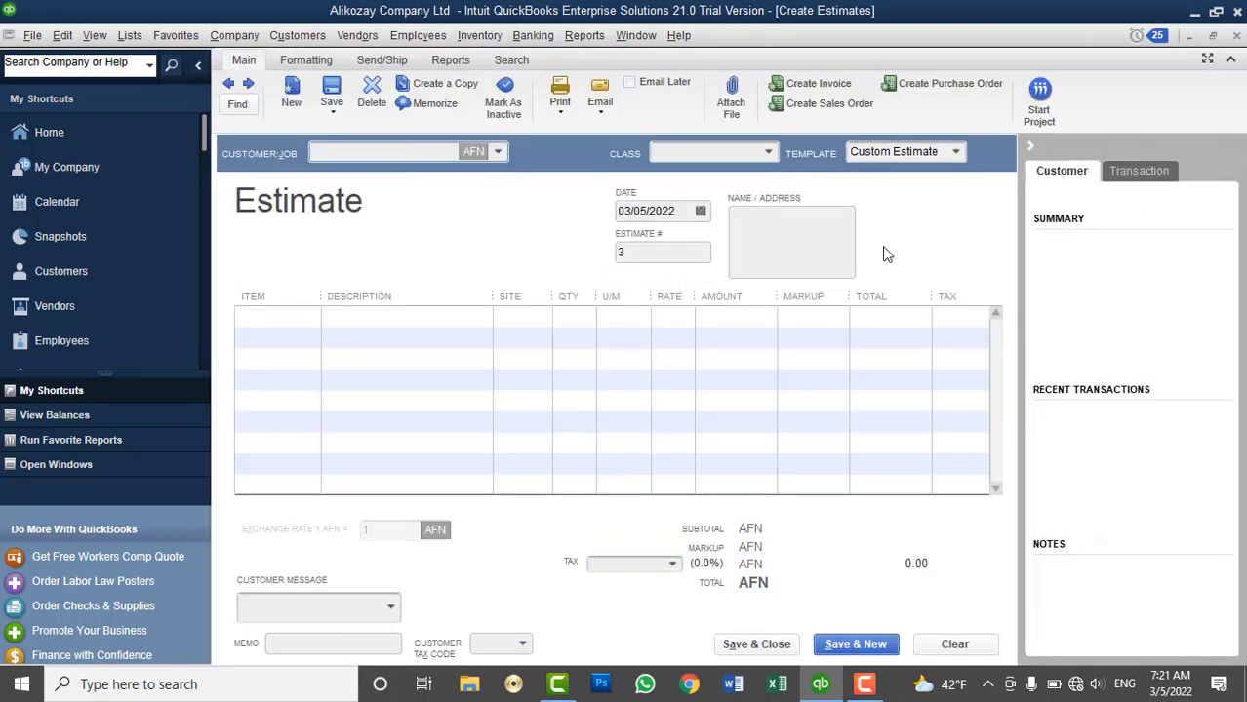
click(303, 320)
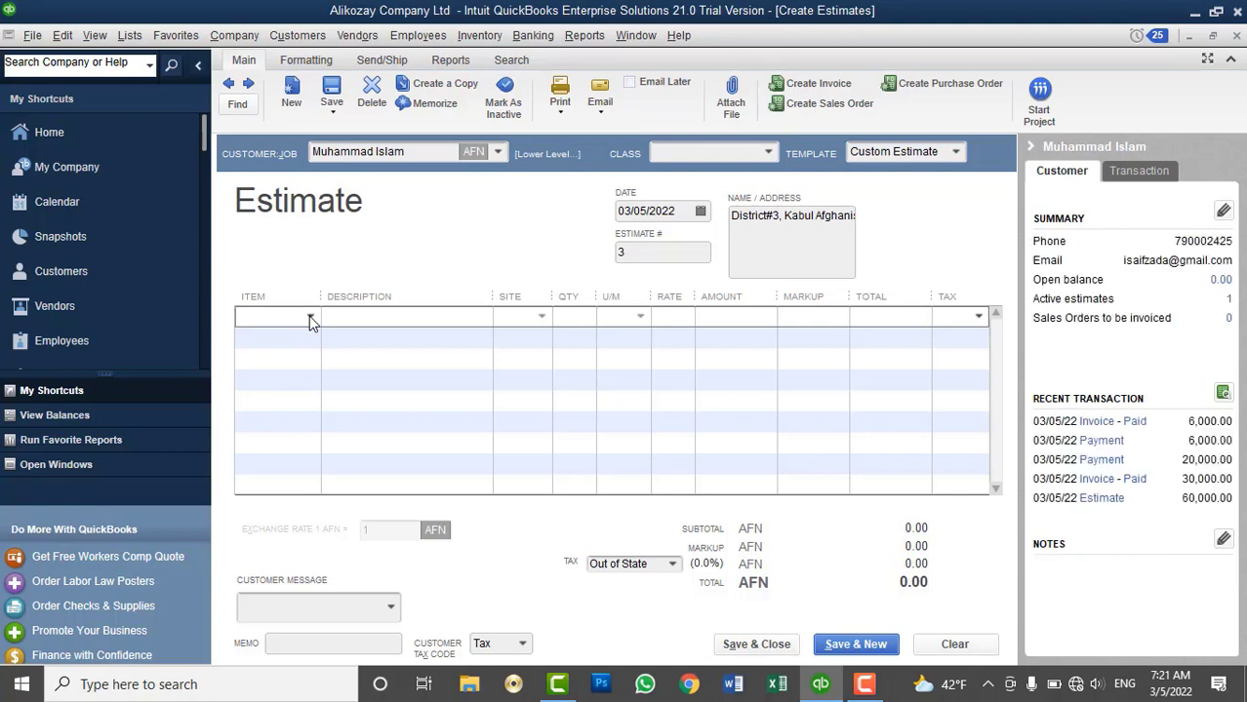
click(310, 318)
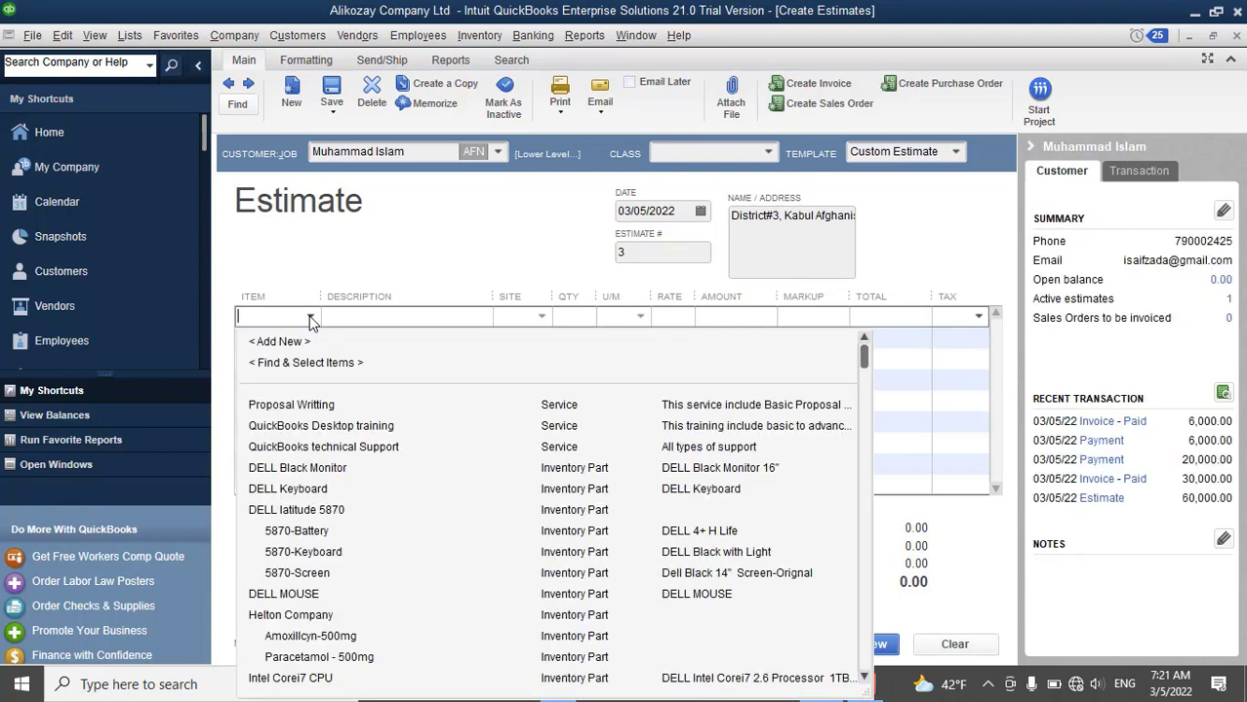
click(293, 403)
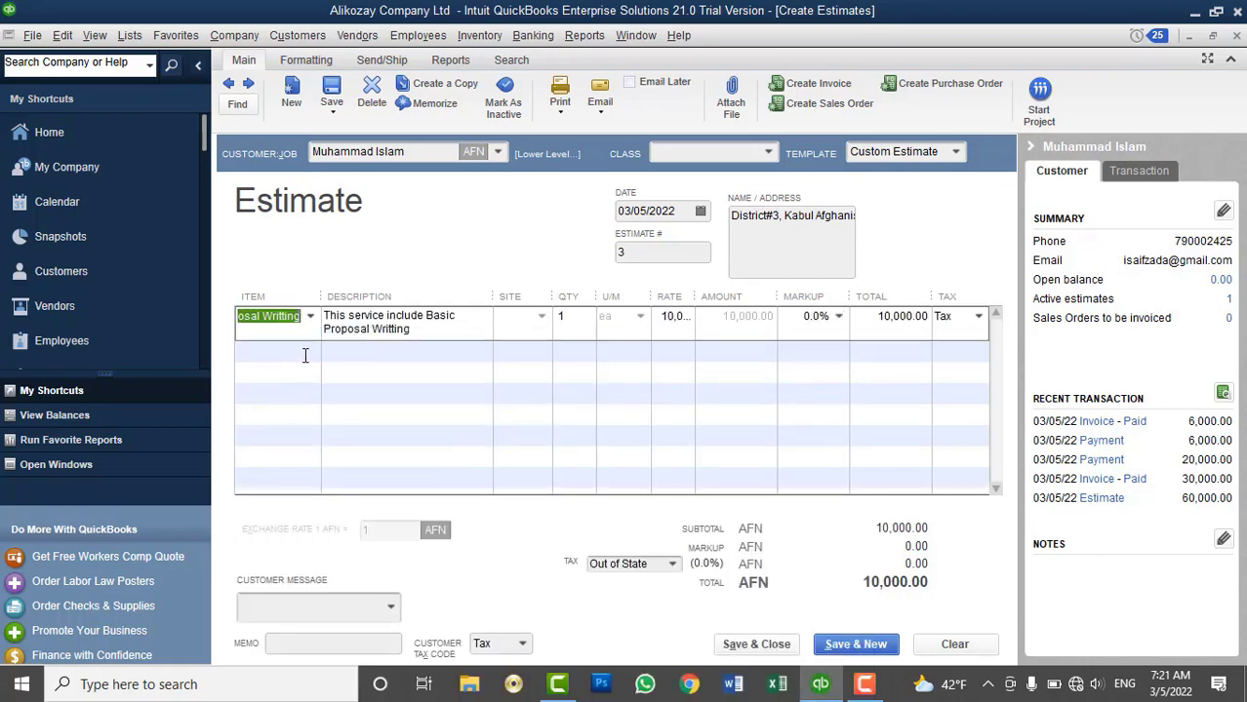
click(305, 353)
click(311, 351)
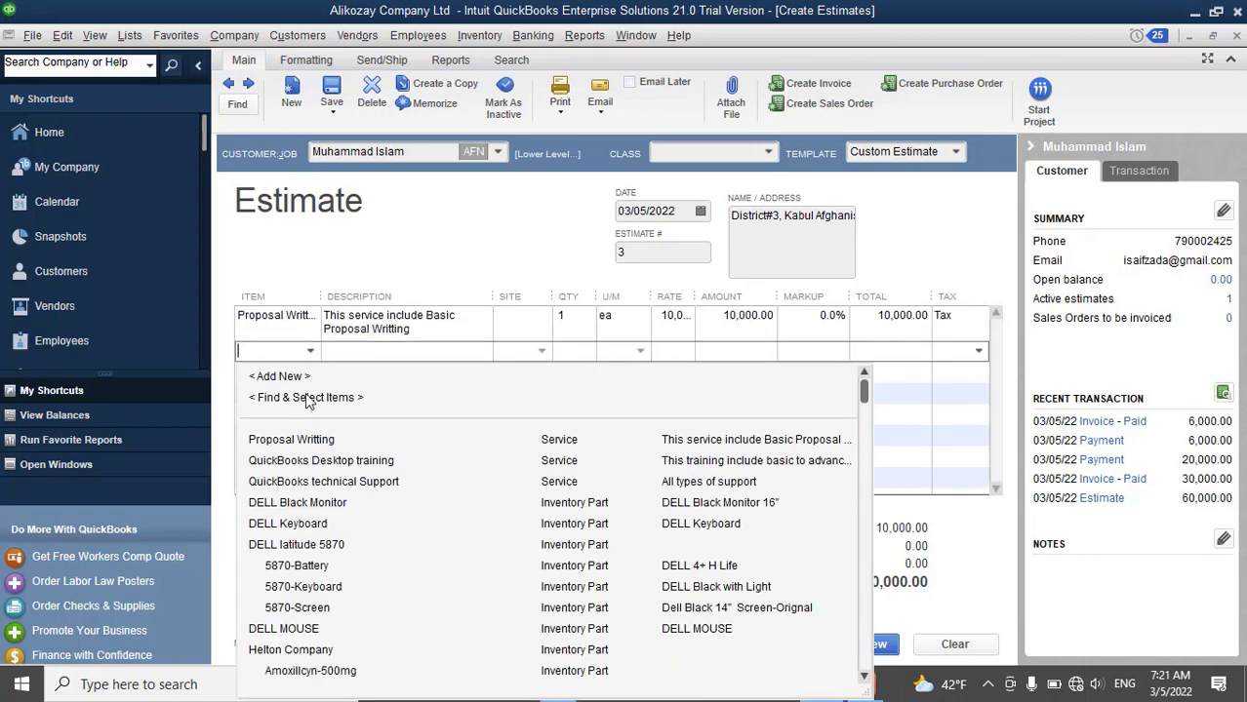
click(291, 480)
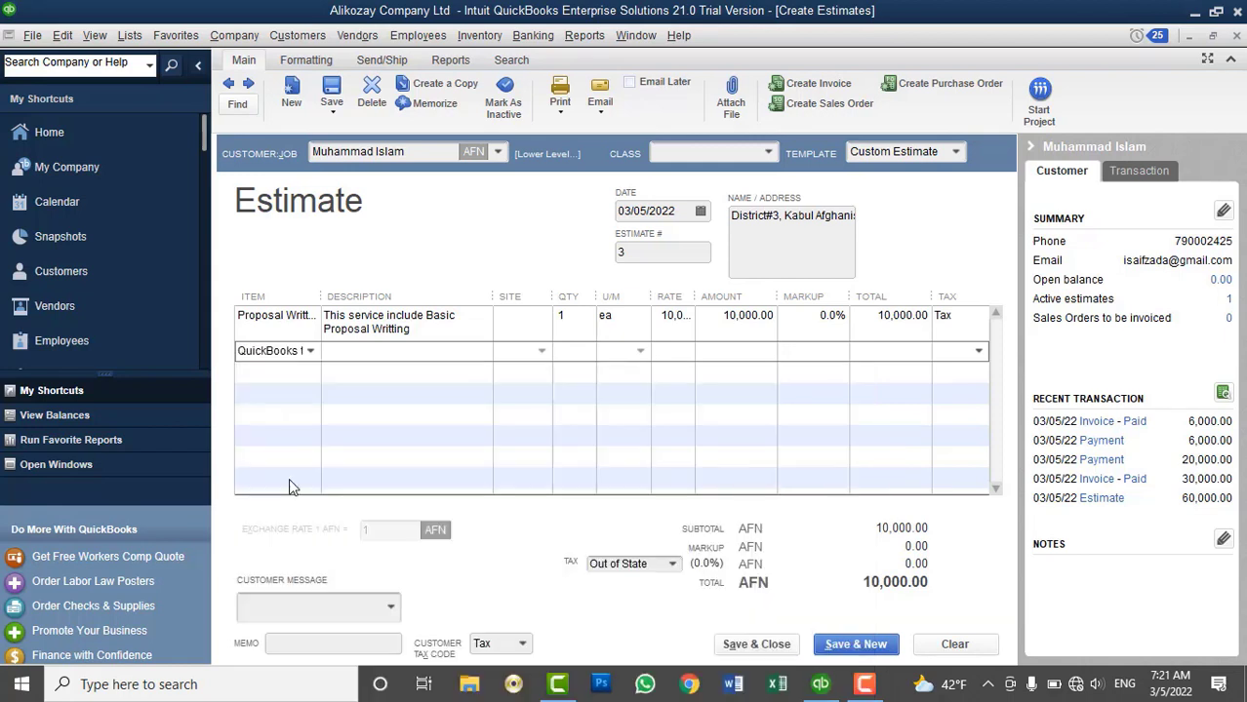
Set Proposal Writting quantity to 5 and change line two to QuickBooks Desktop training, quantity 5
click(554, 311)
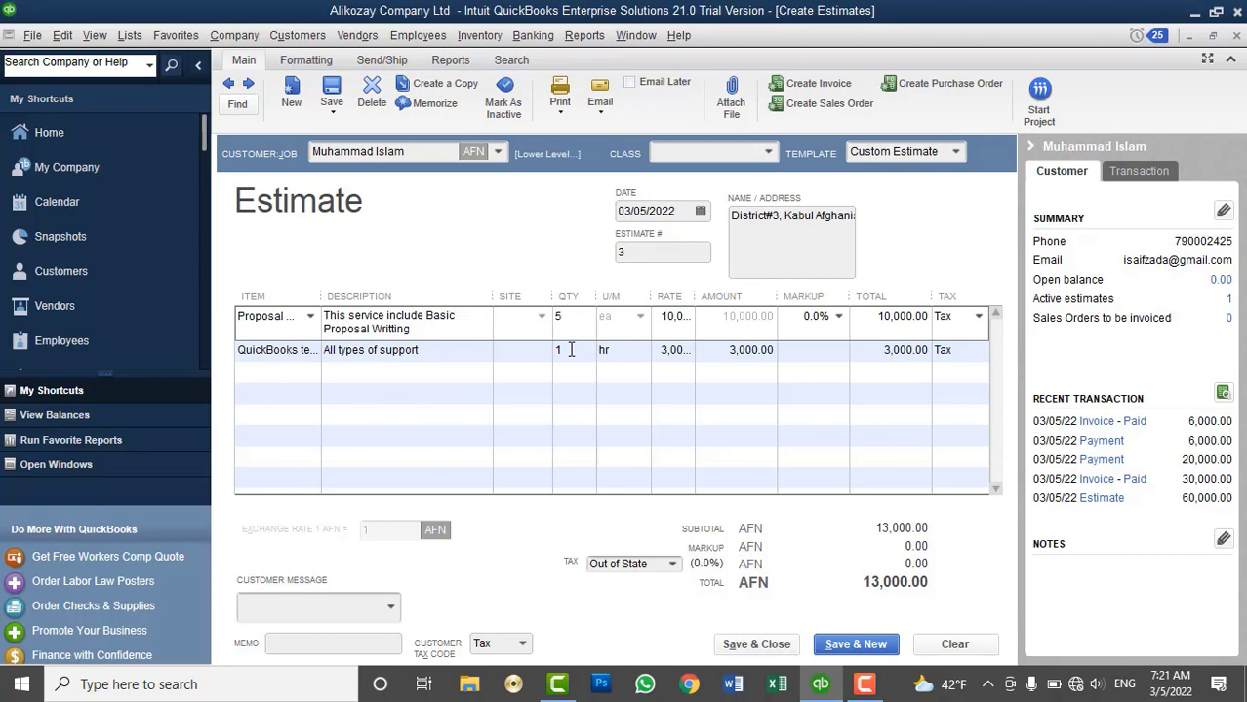
text(5)
click(571, 349)
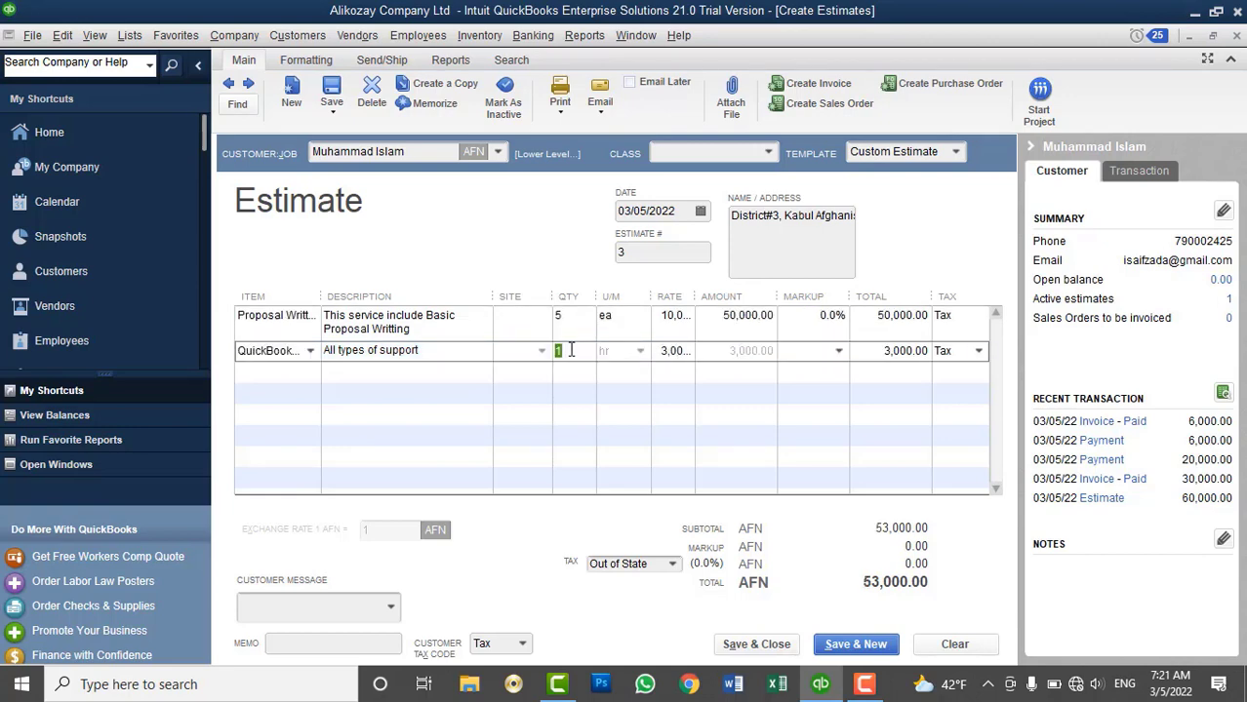
click(311, 350)
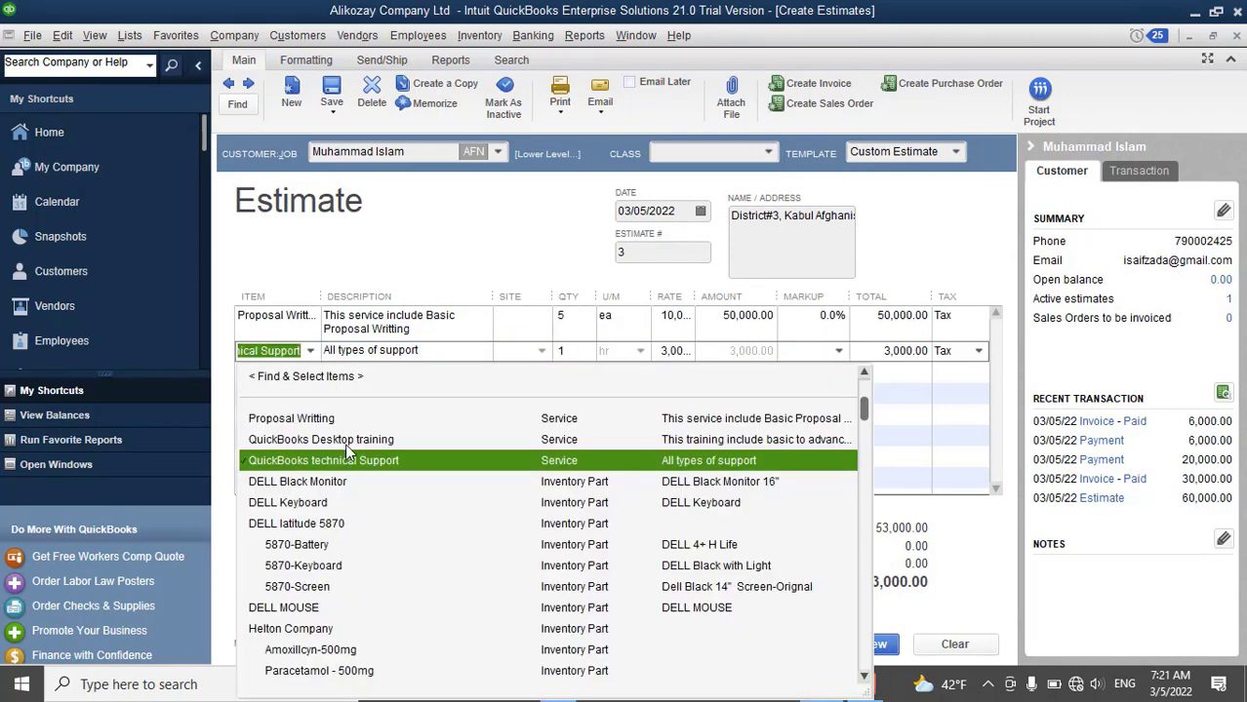
click(350, 441)
click(568, 349)
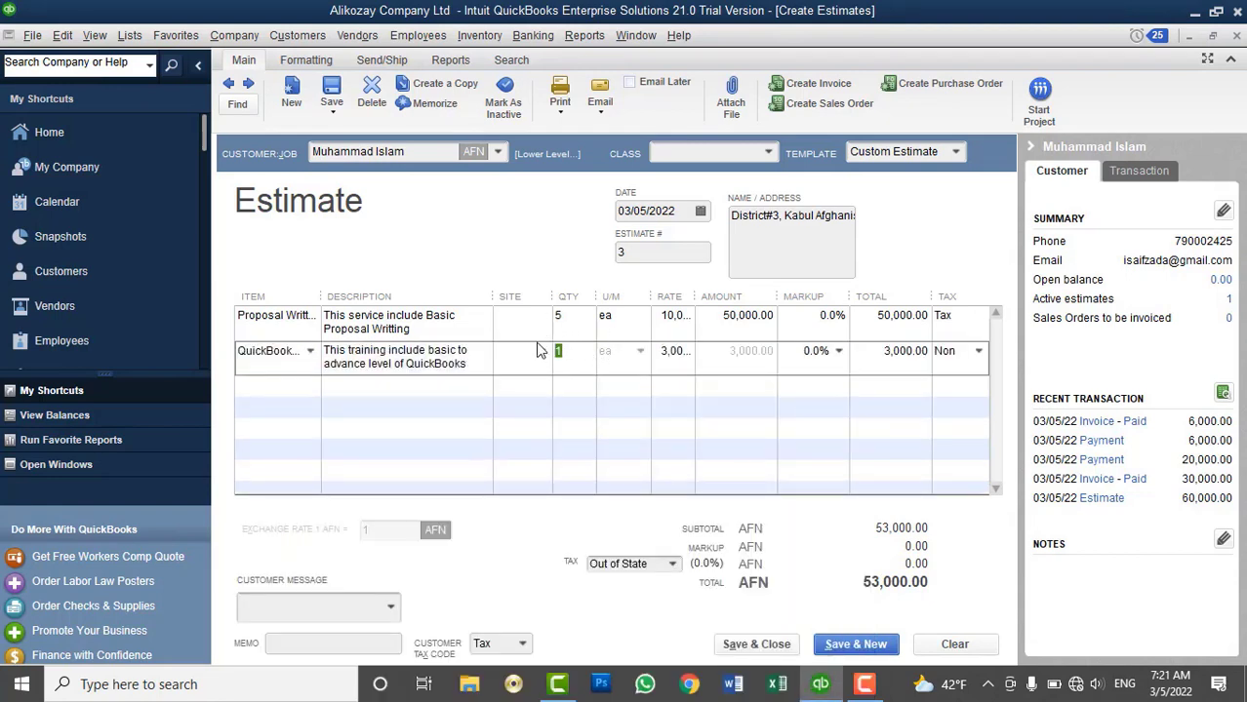
text(5)
key(Tab)
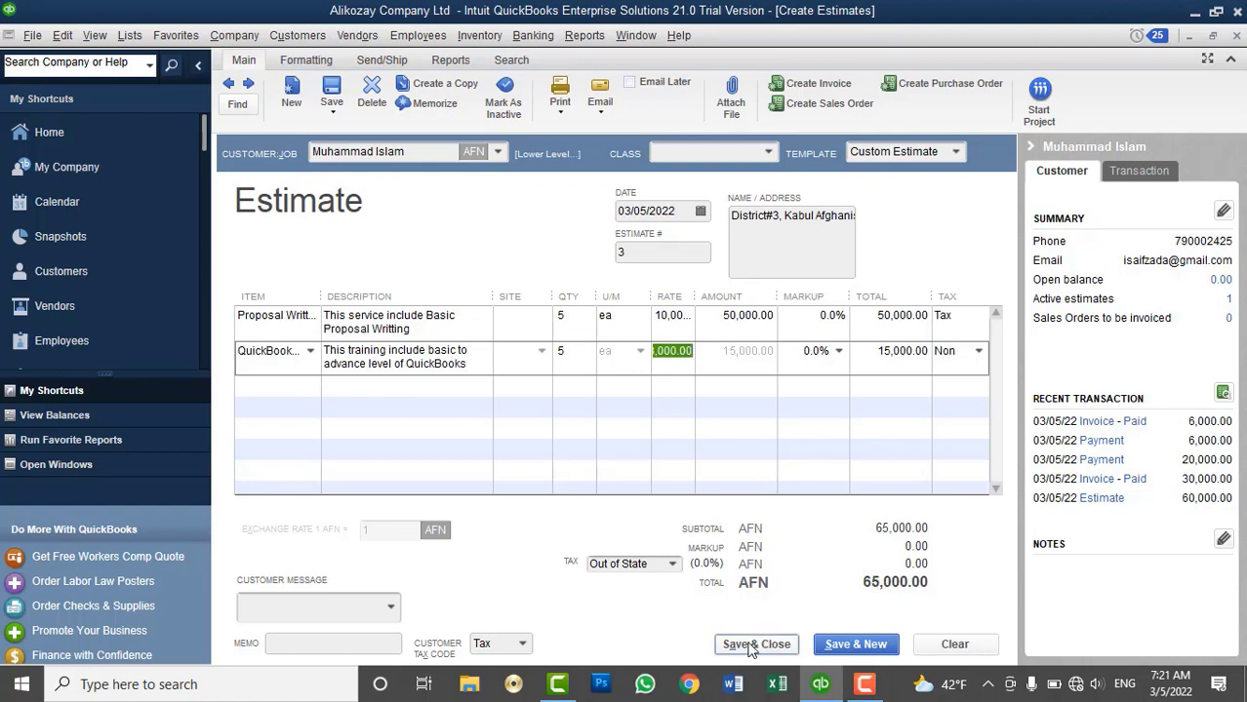
Add the 'Thank you for your business.' message and save estimate 3, ignoring the spelling flag
click(389, 606)
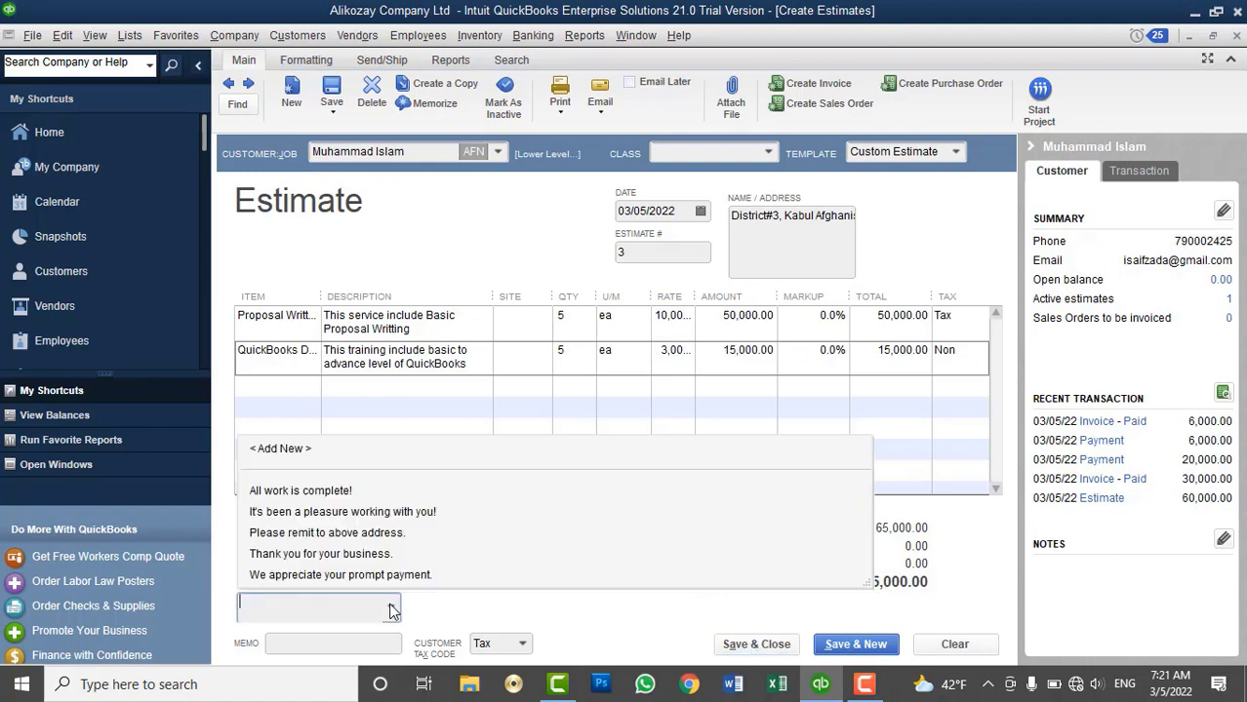
click(325, 553)
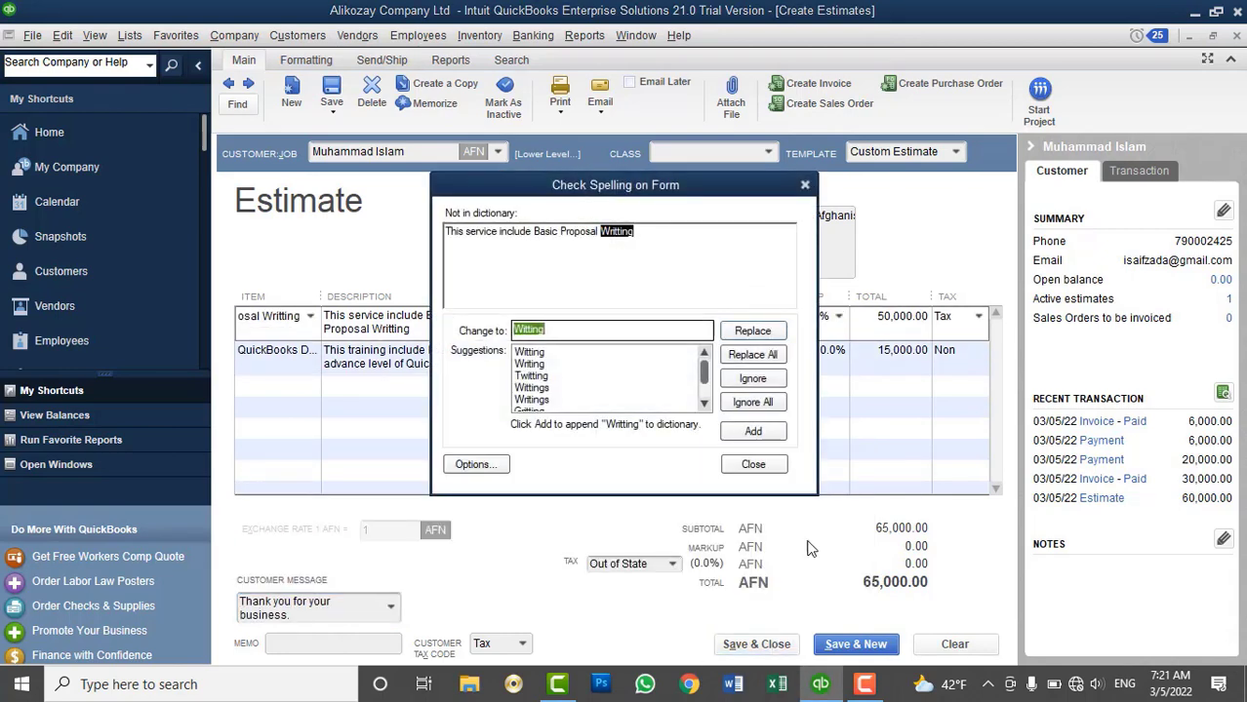
click(731, 402)
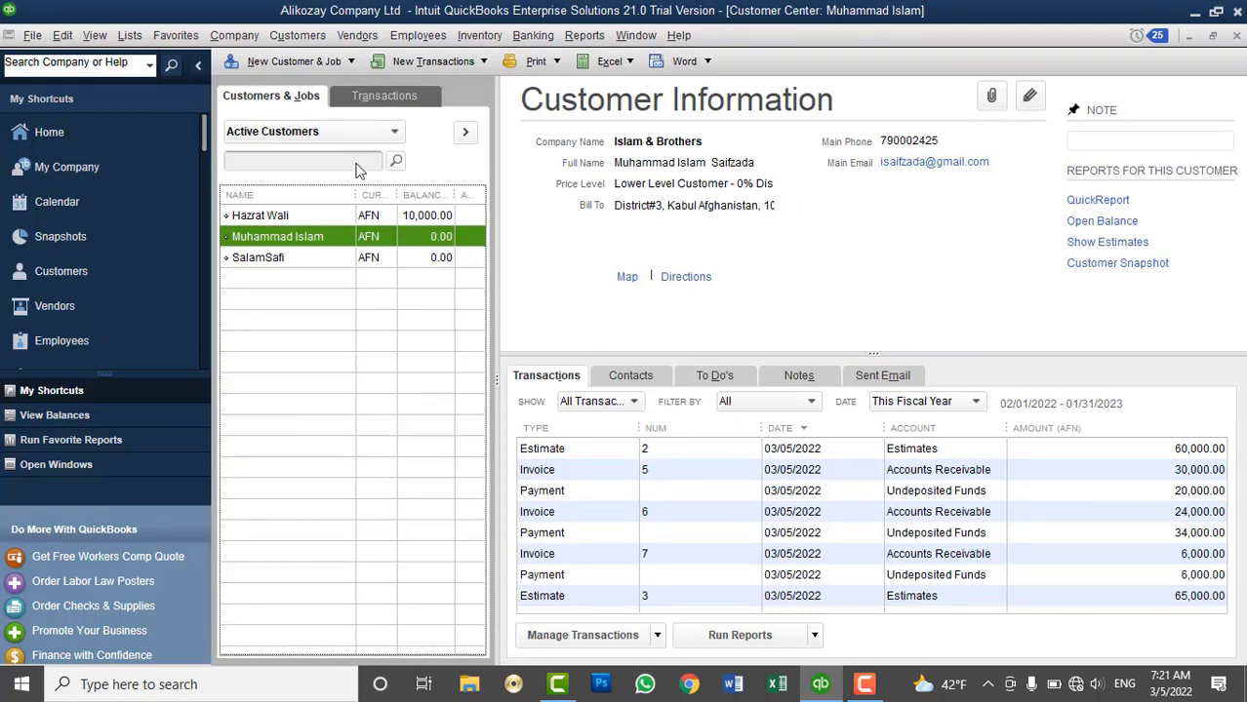
Open the Customers menu in the menu bar
click(316, 38)
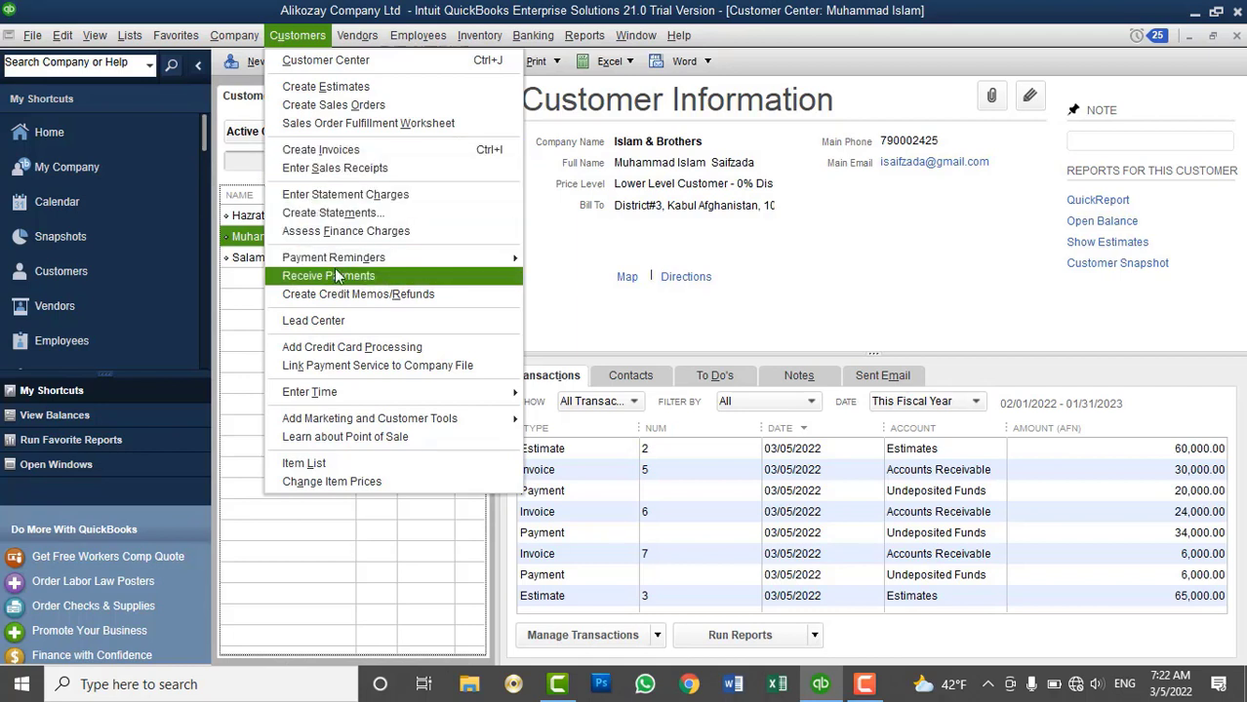
Create a new invoice for the customer and select estimate 3 (65,000.00) to invoice from
click(346, 153)
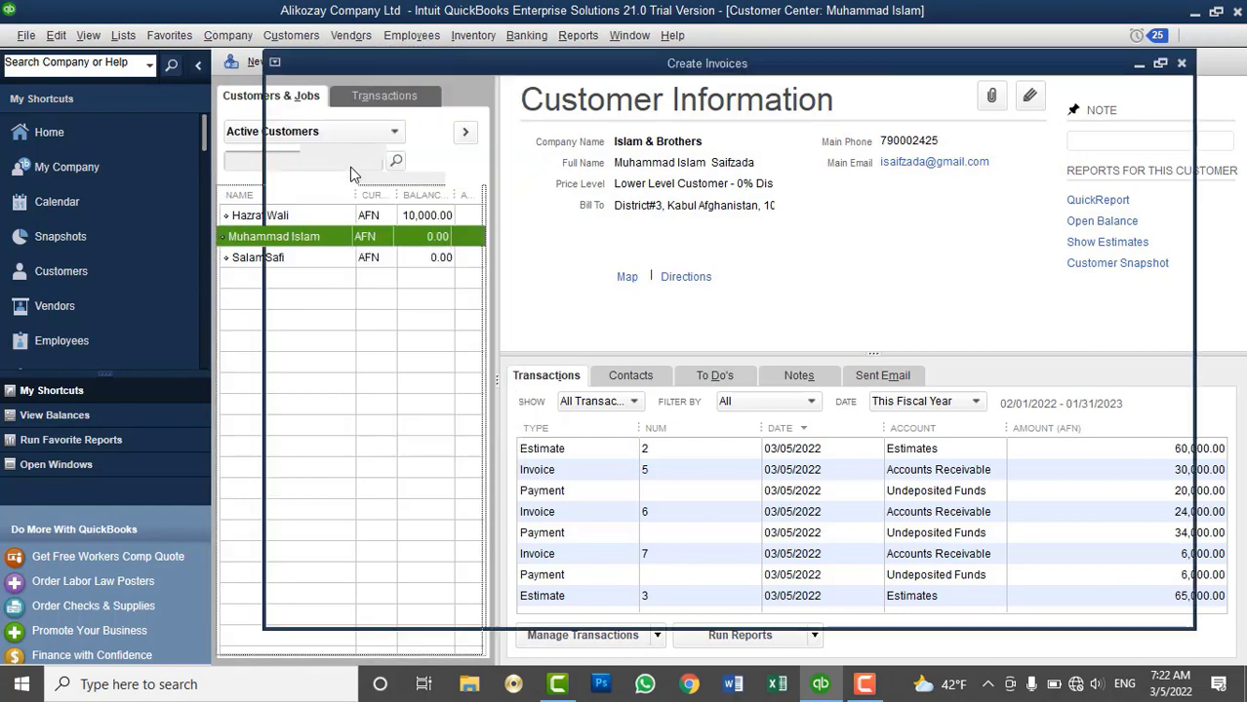
click(426, 152)
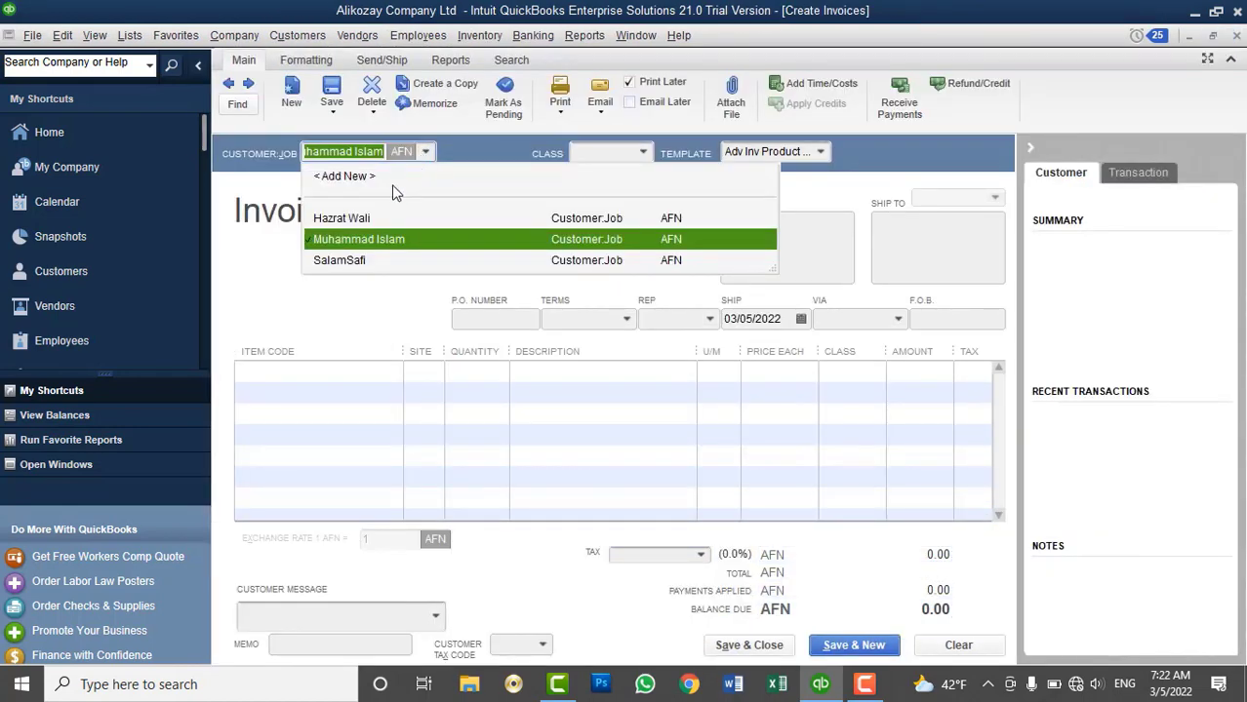
click(358, 242)
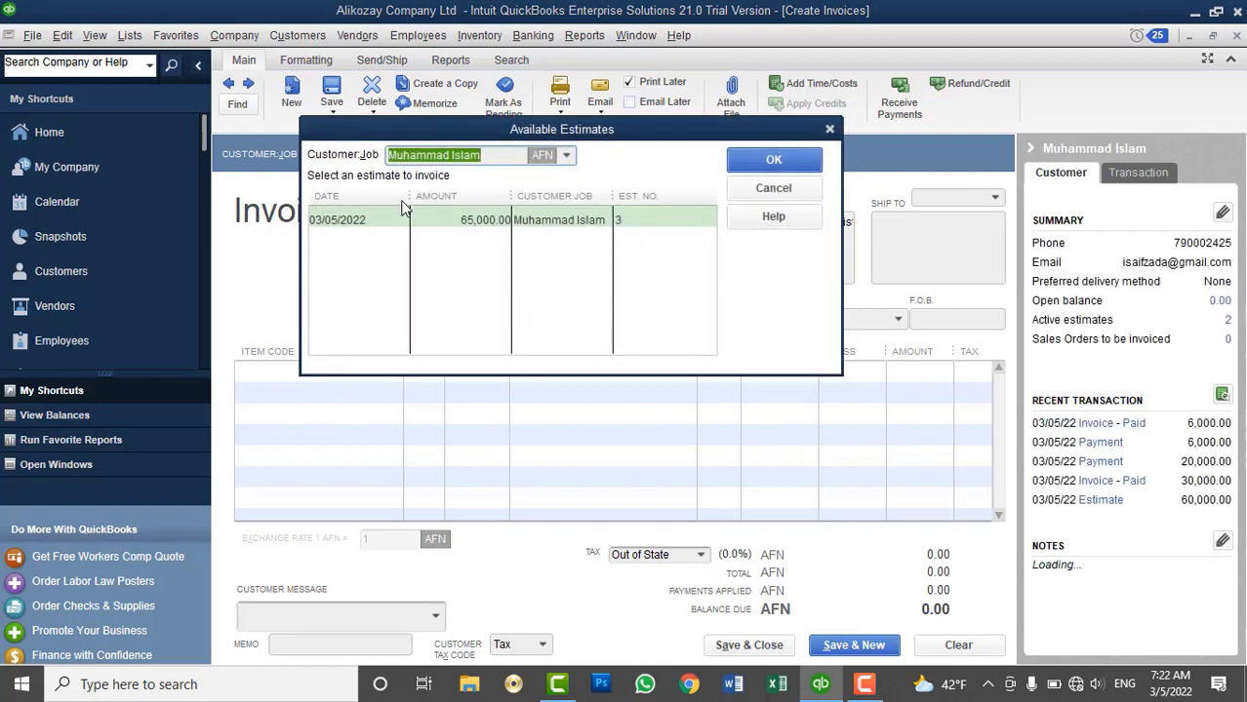
click(436, 217)
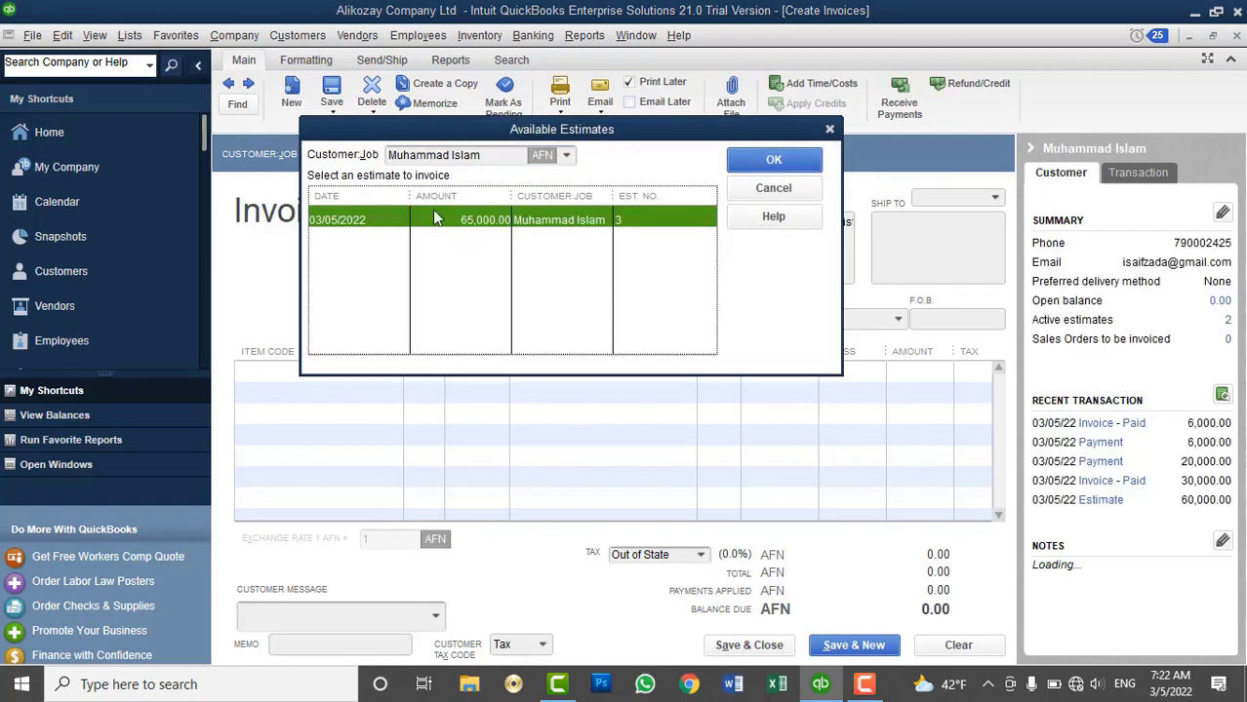
click(566, 155)
click(611, 152)
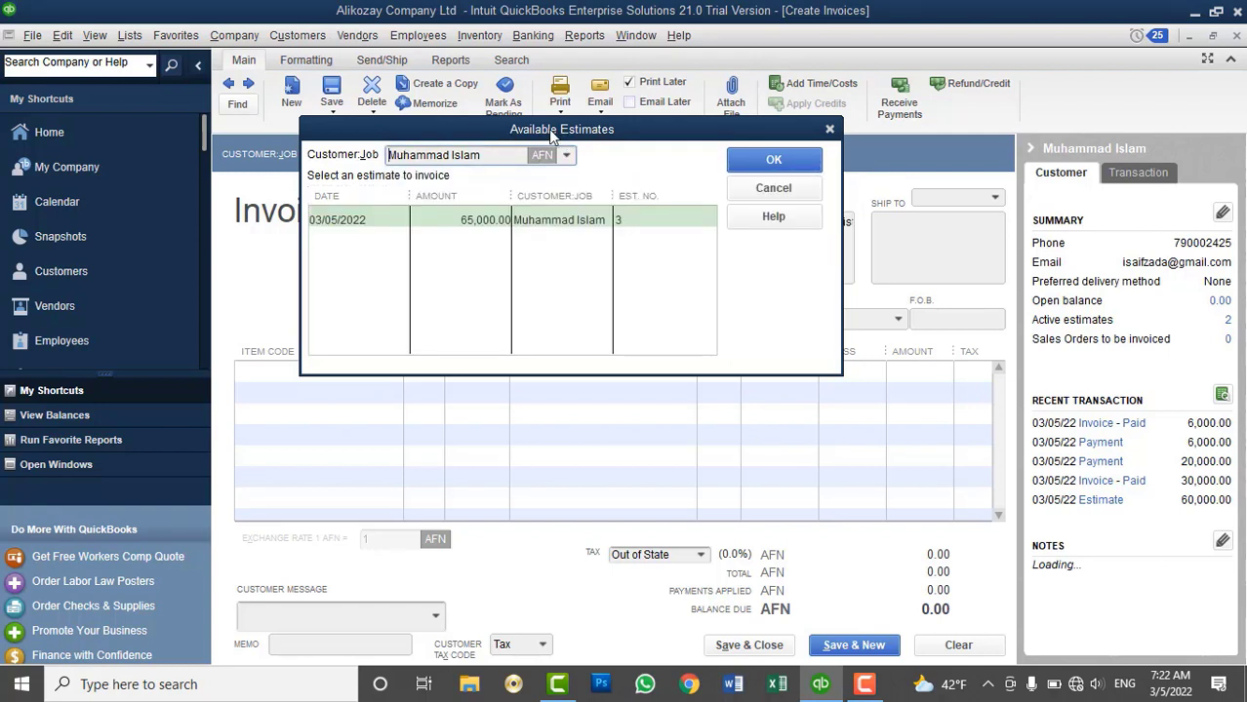
click(761, 162)
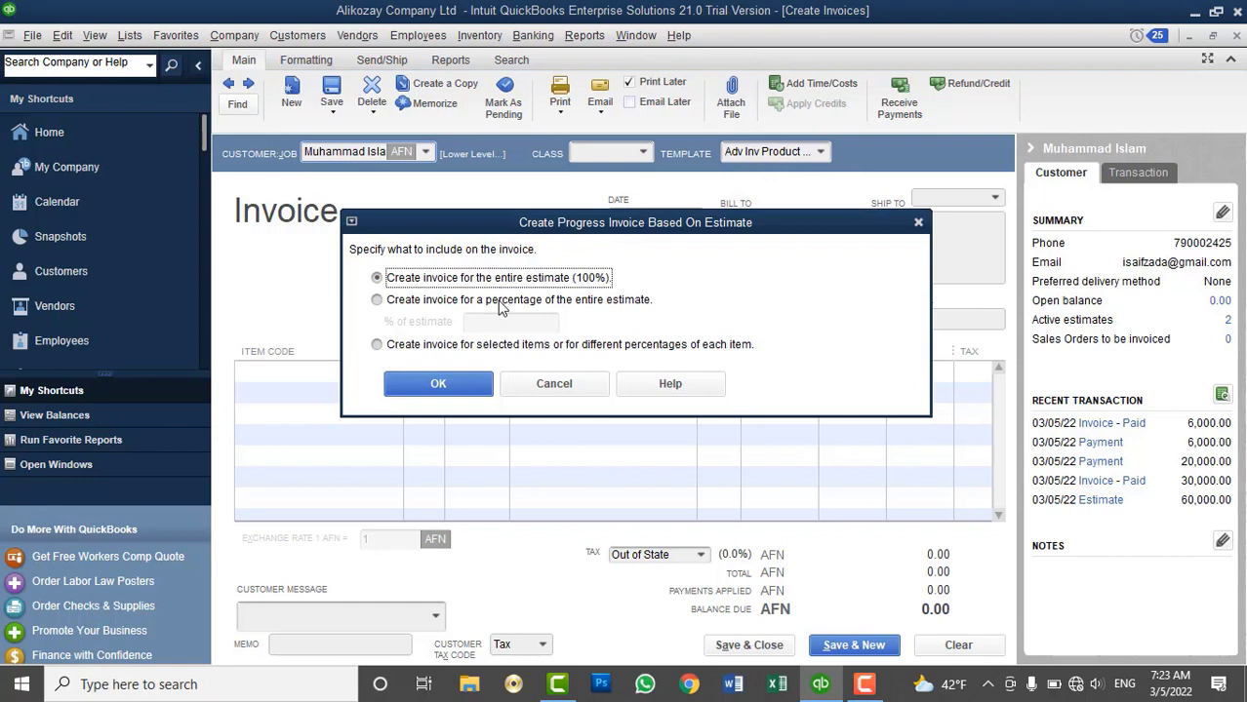
Choose 'Create invoice for selected items or for different percentages of each item' and confirm
click(500, 300)
click(465, 348)
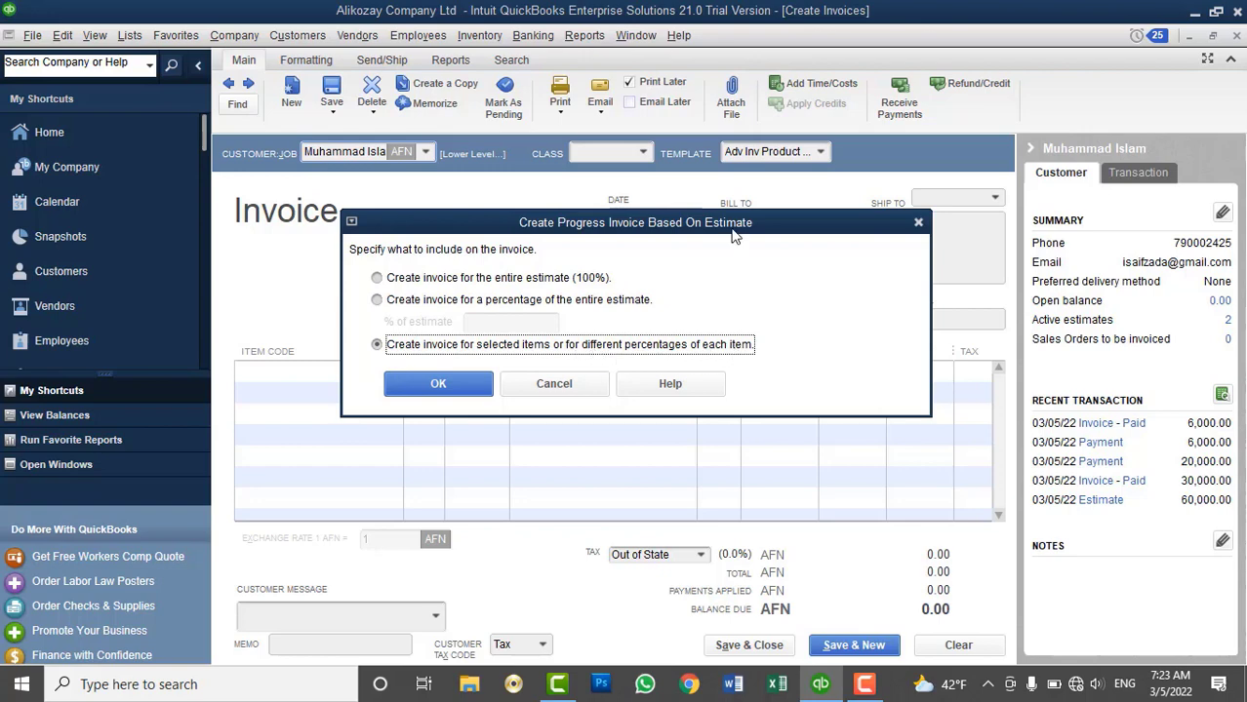
drag(735, 236, 719, 377)
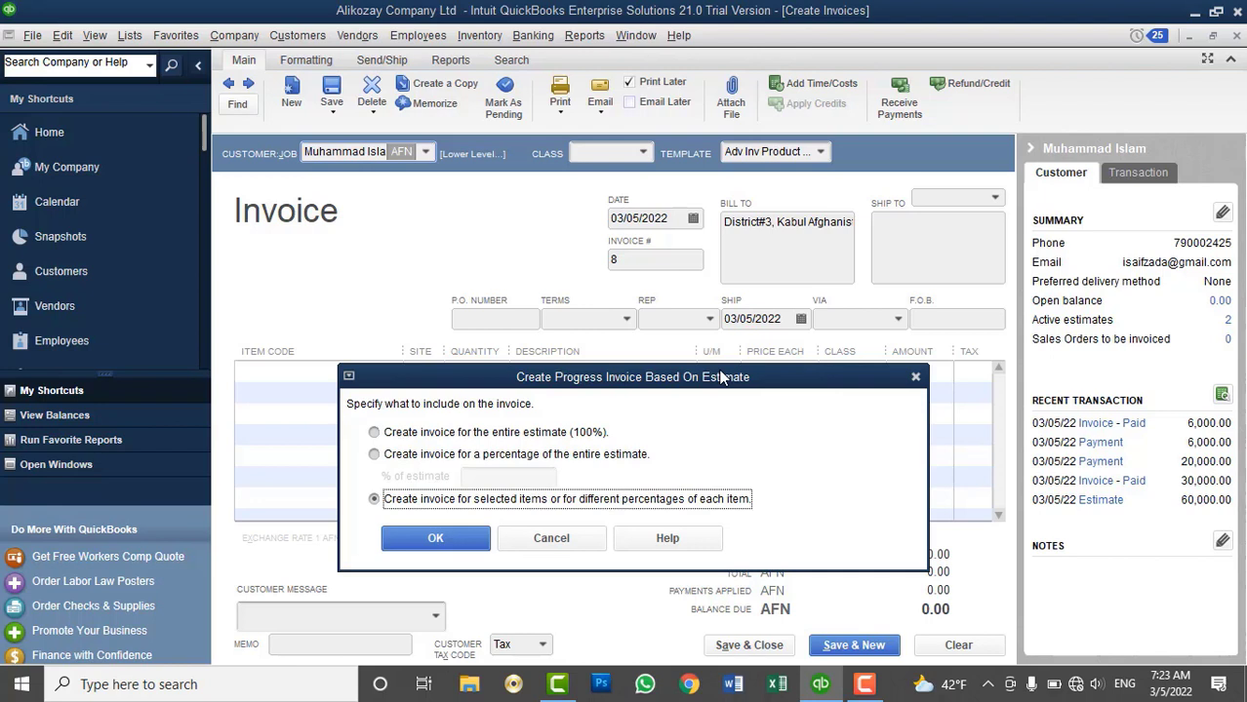
click(527, 433)
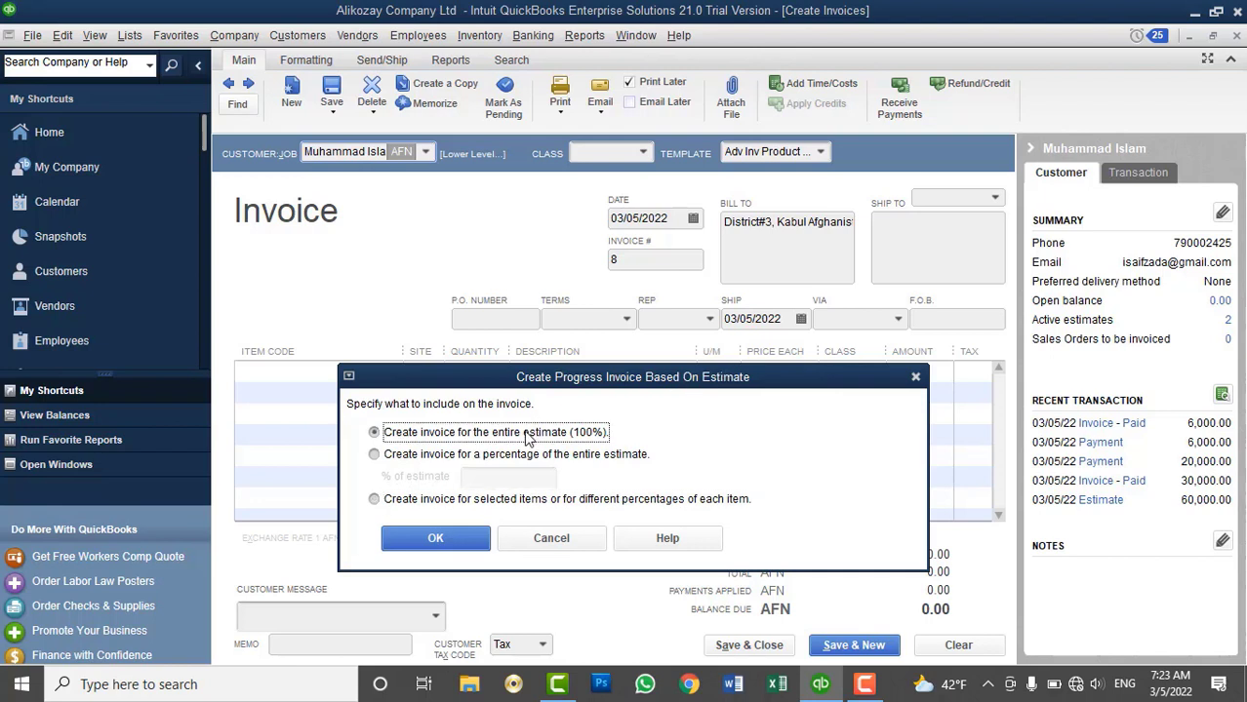
click(524, 457)
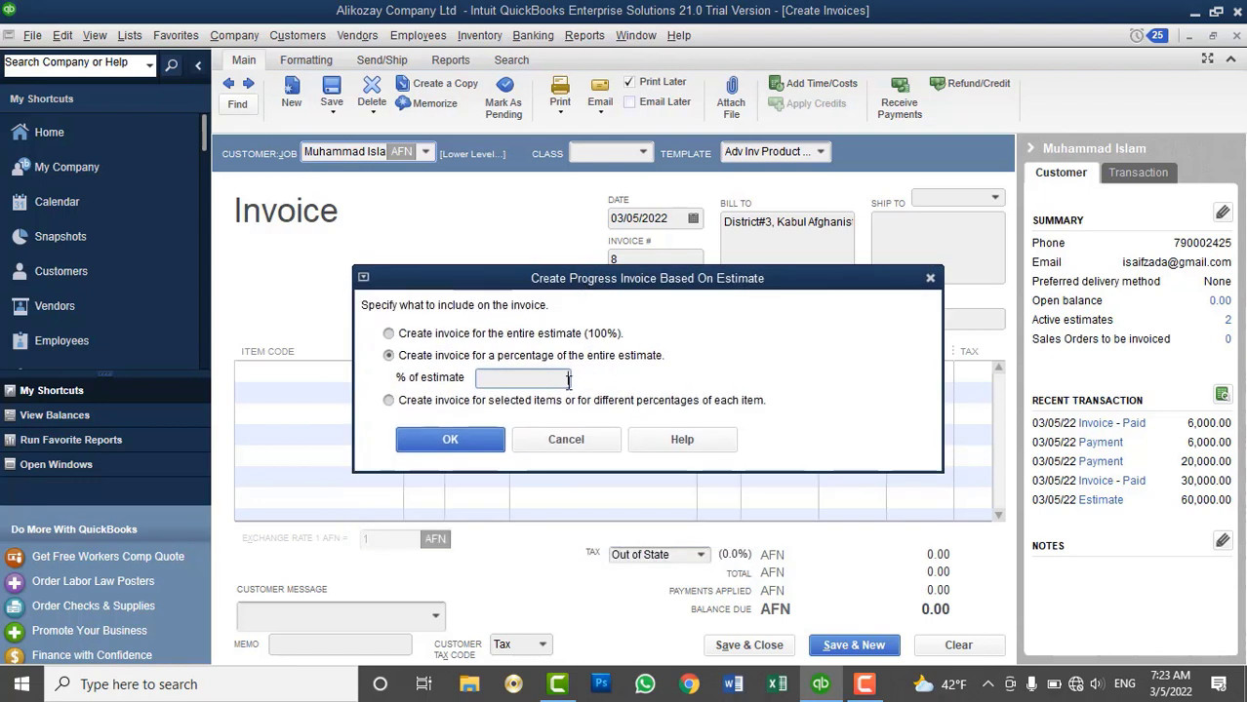
click(520, 406)
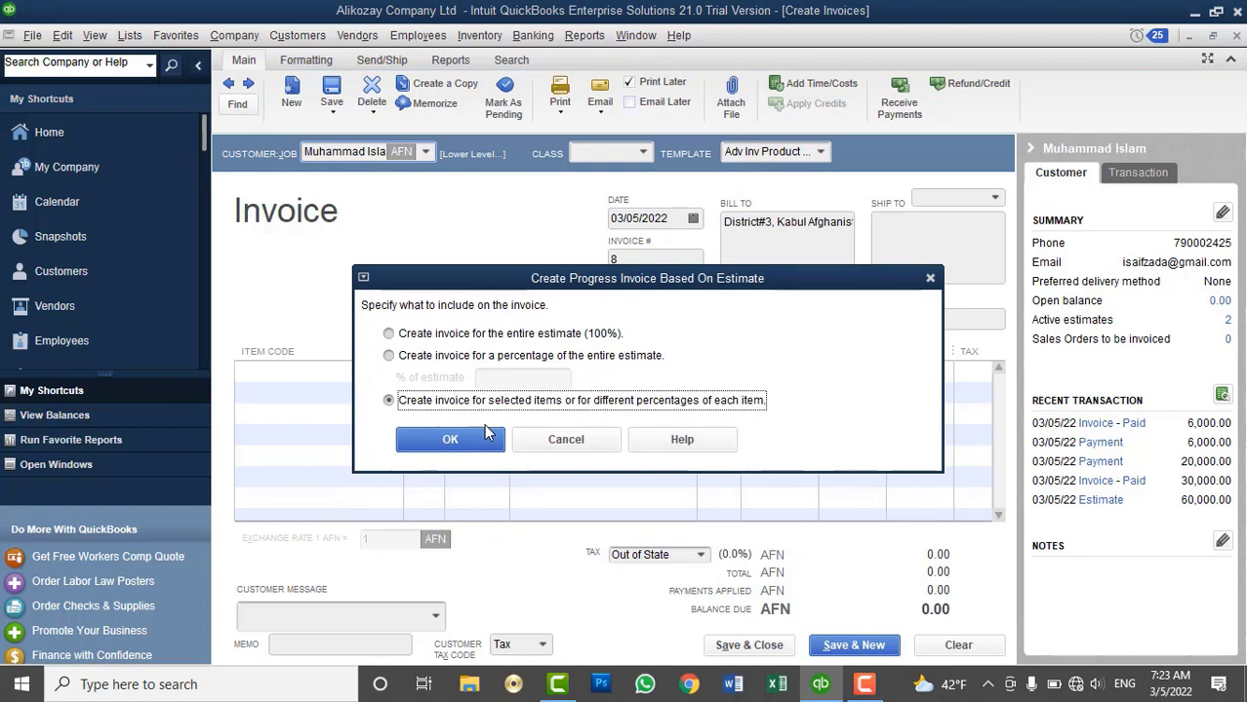
click(431, 436)
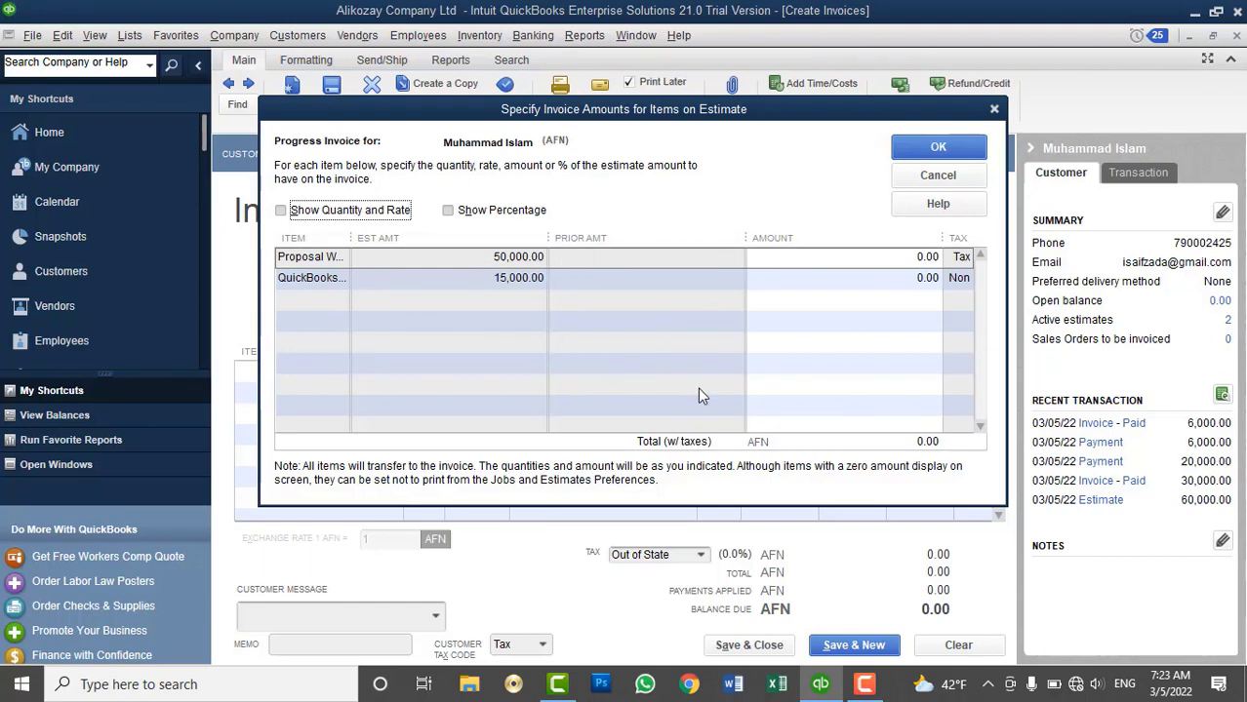
Enter 25,000 for proposal writing and 5,000 for training, and turn on Show Percentage
click(303, 258)
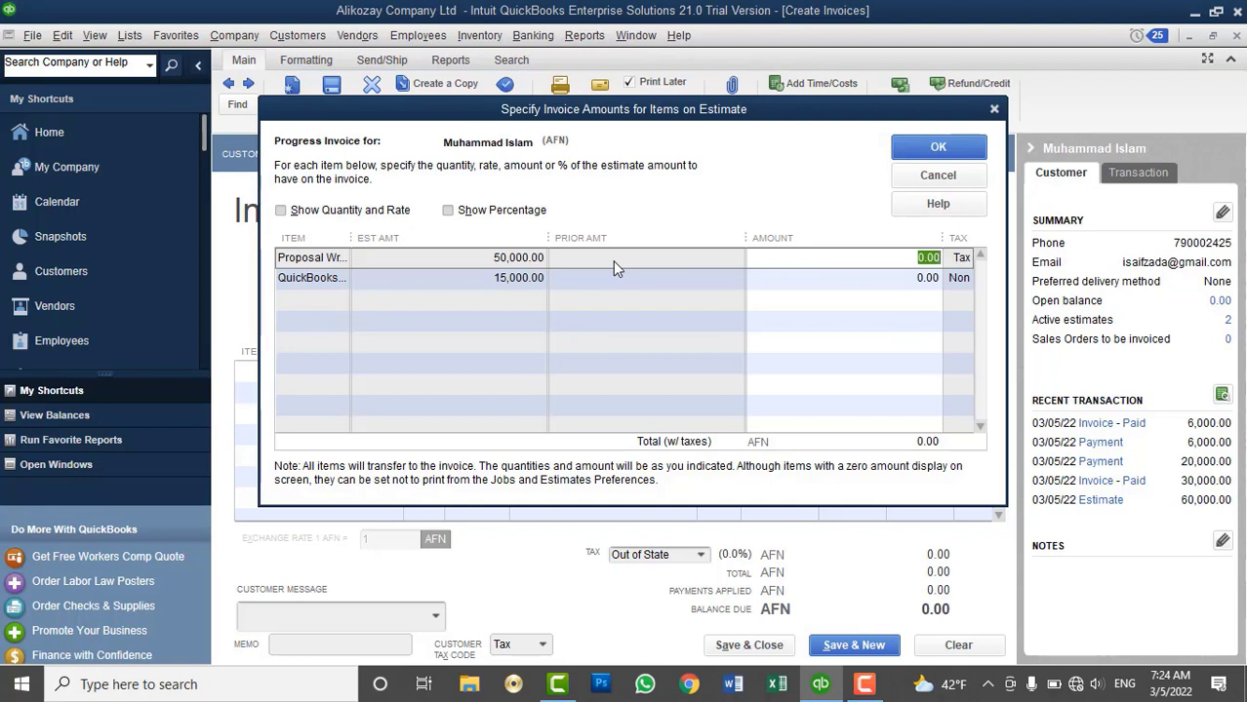
key(BackSpace)
text(25000)
key(Tab)
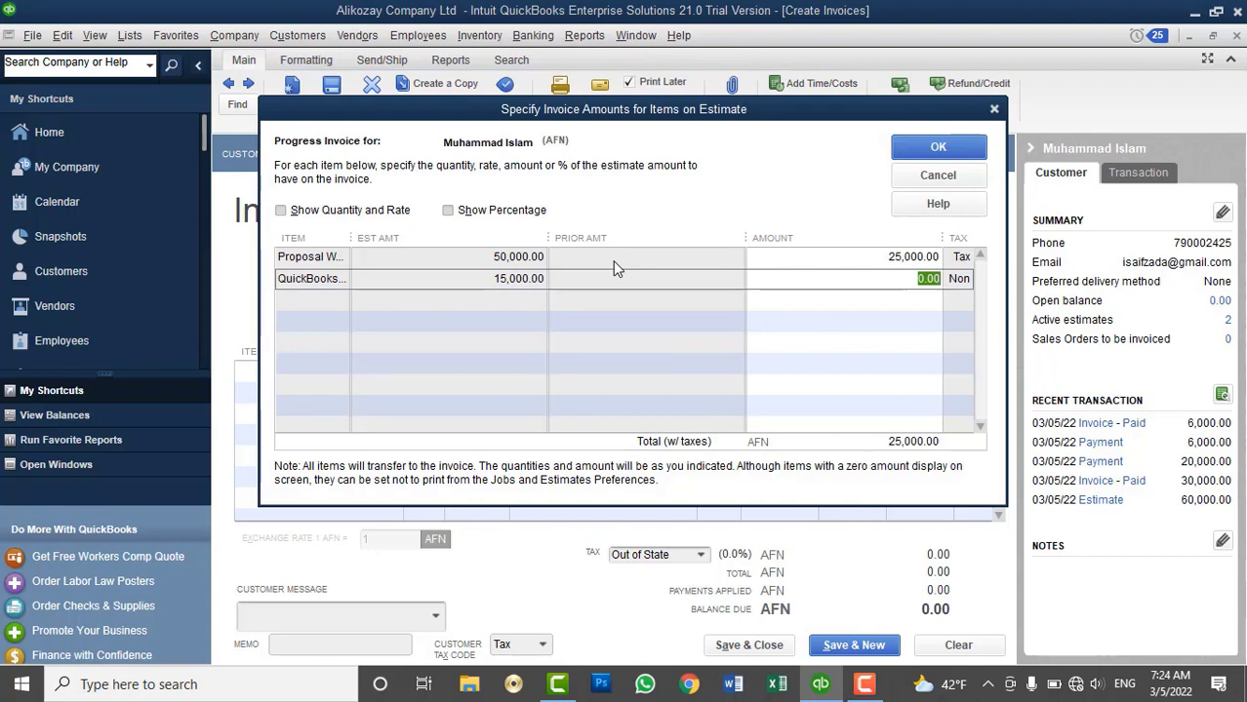
text(5000)
key(Tab)
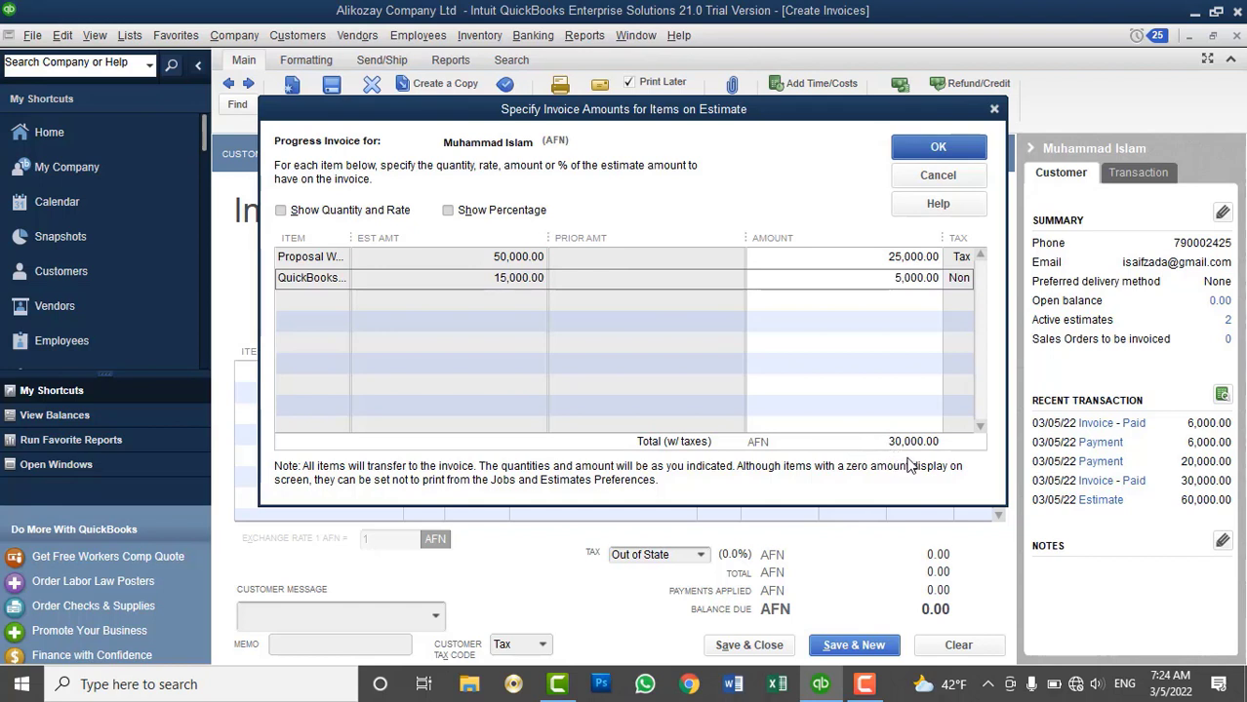
click(539, 214)
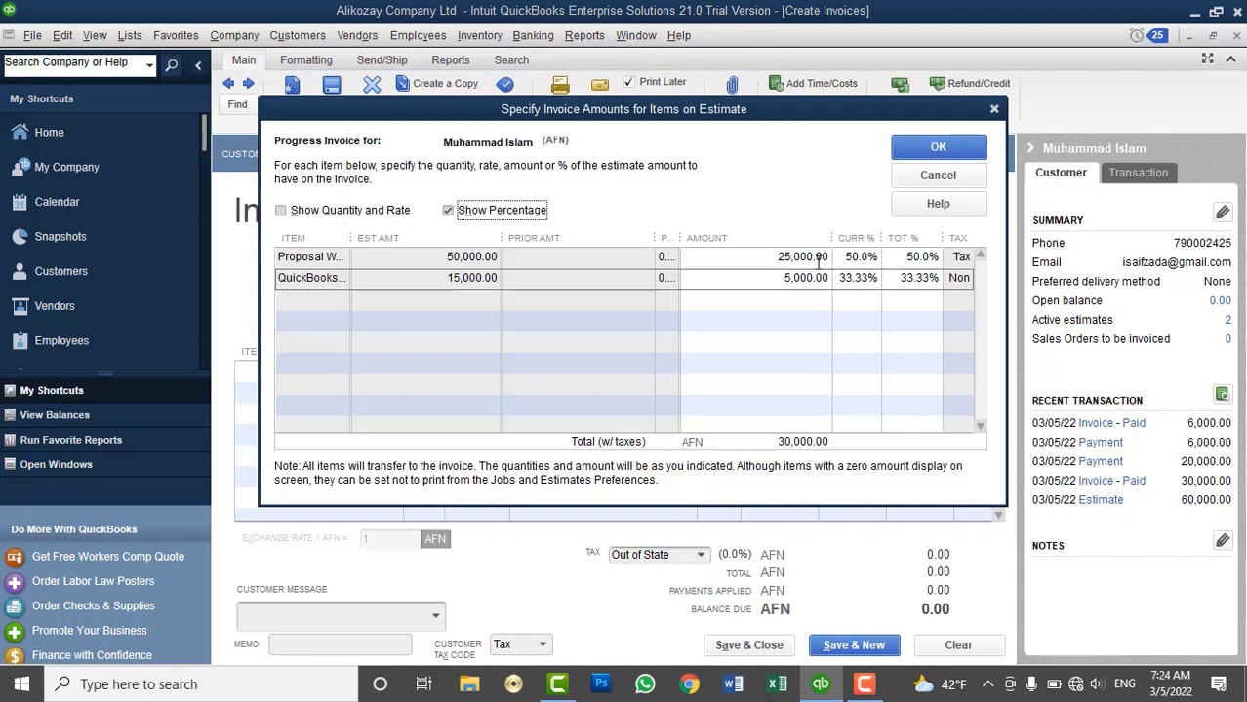
Set the training line's total percentage to 40% and fill invoice 8, totalling 31,000 AFN
click(912, 257)
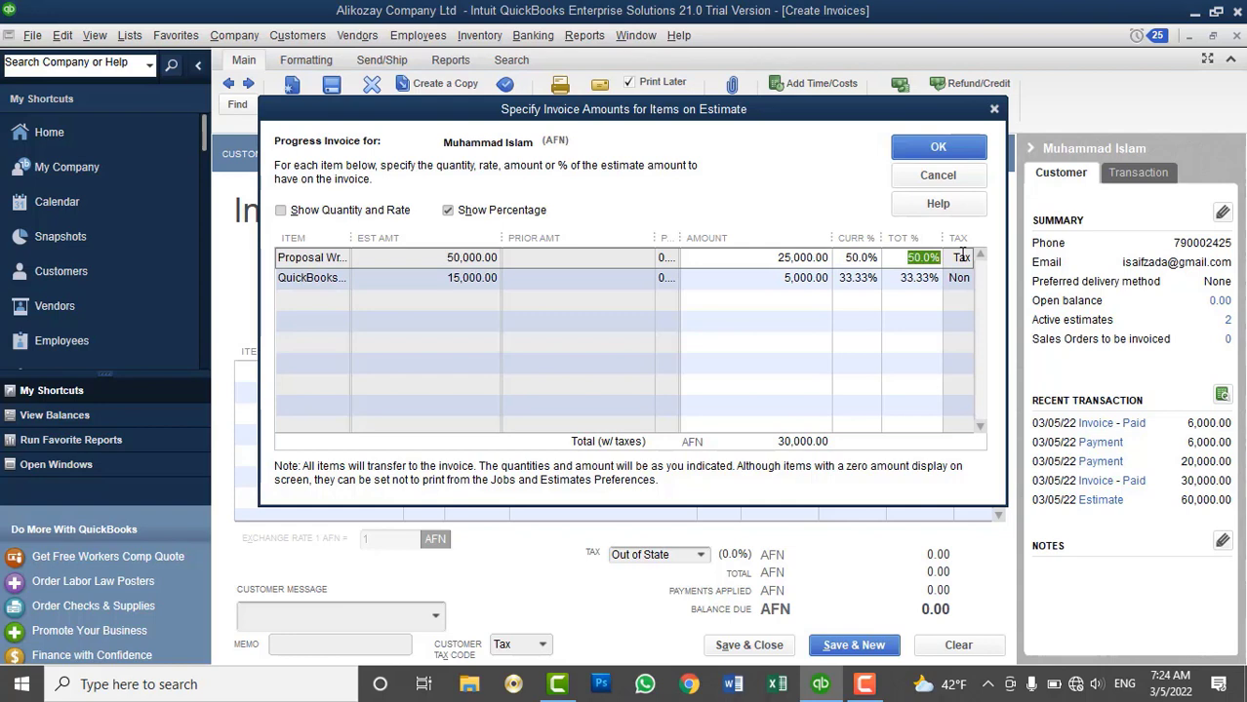
click(348, 211)
click(348, 210)
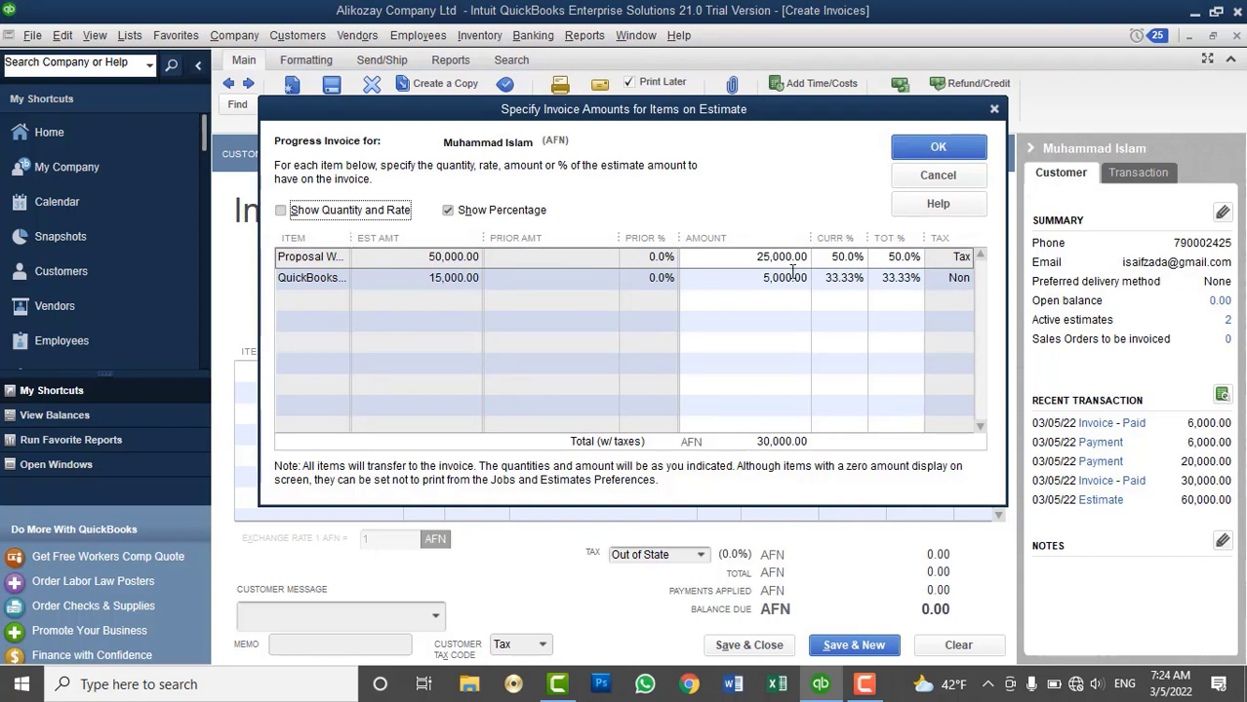
click(878, 280)
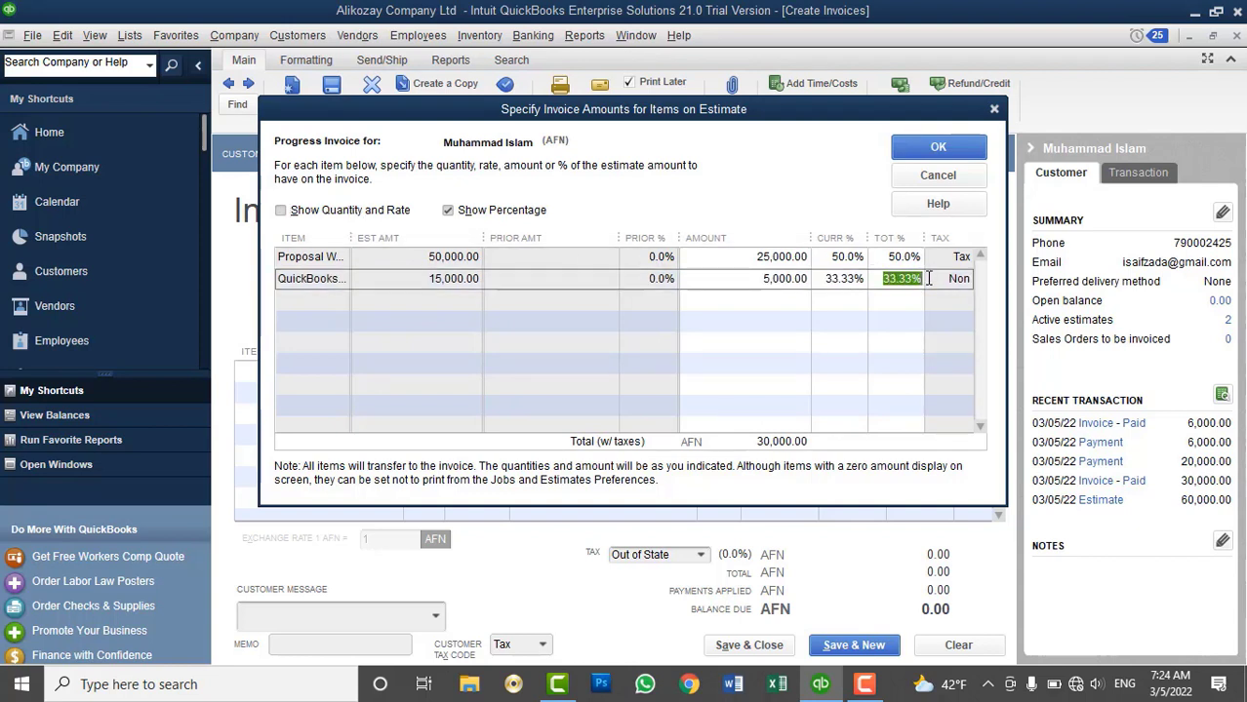
text(40)
key(Tab)
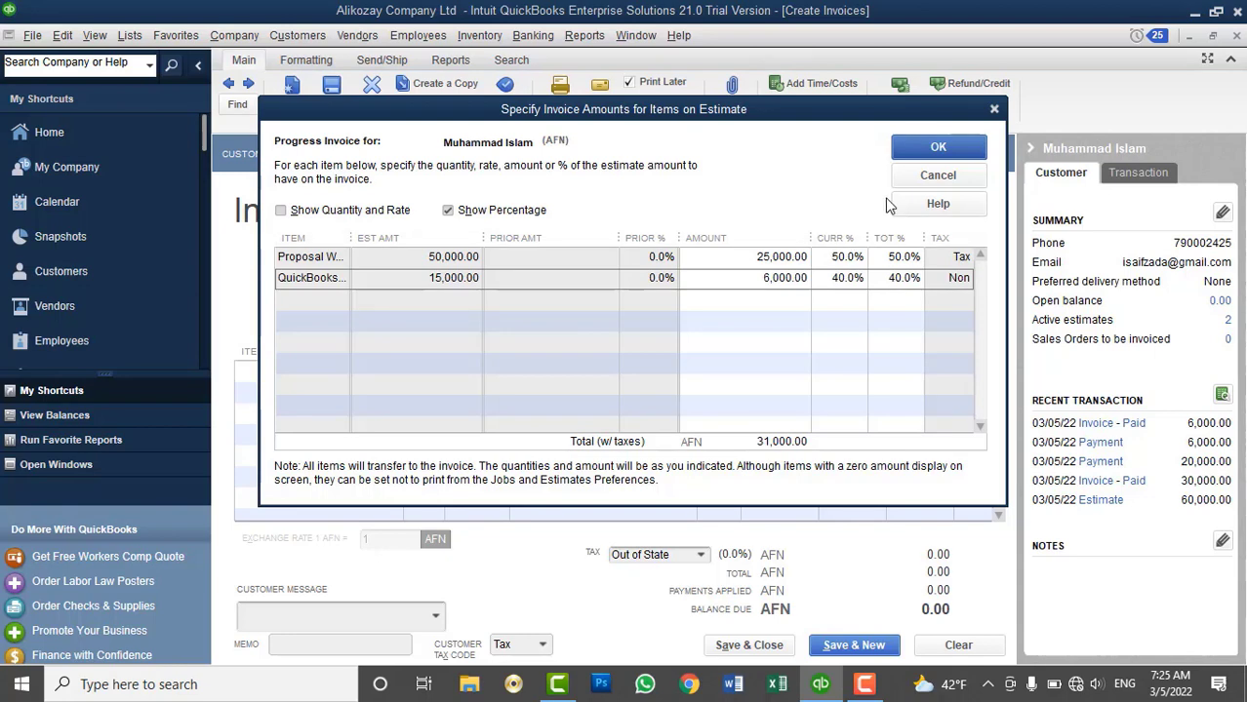
click(938, 144)
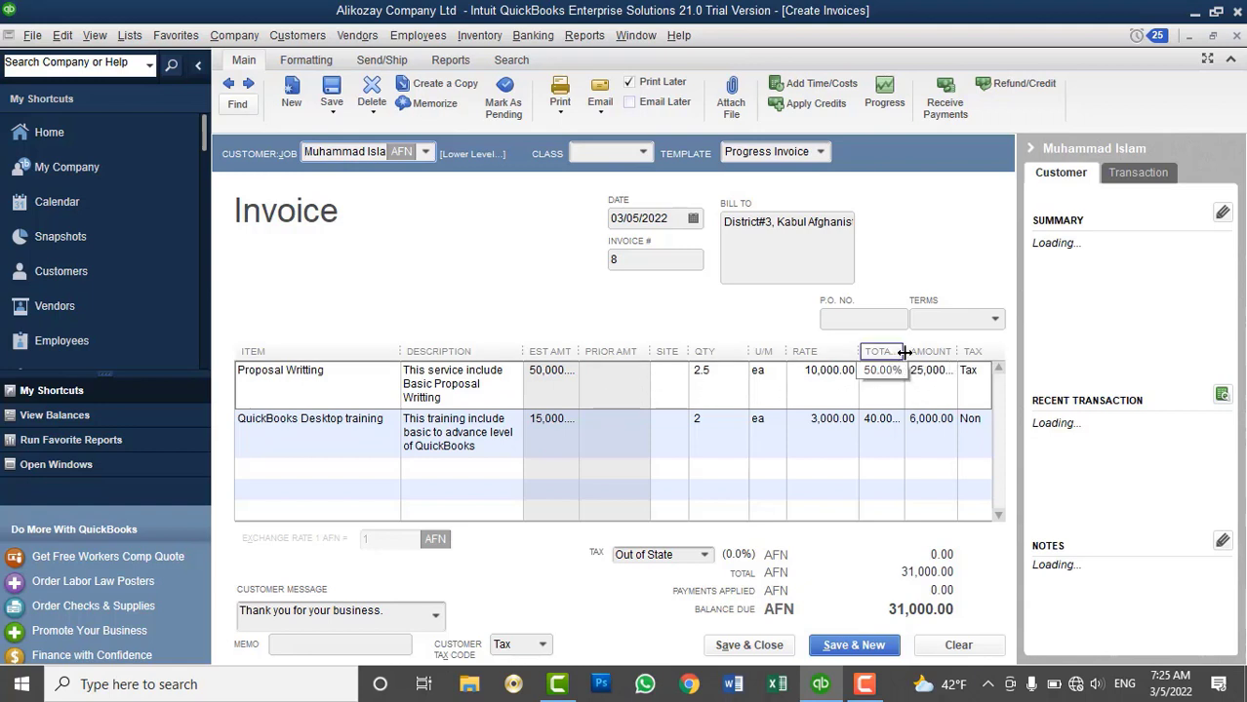
Save invoice 8 for 31,000 AFN, ignoring the 'Writting' spelling flag
drag(923, 355, 917, 363)
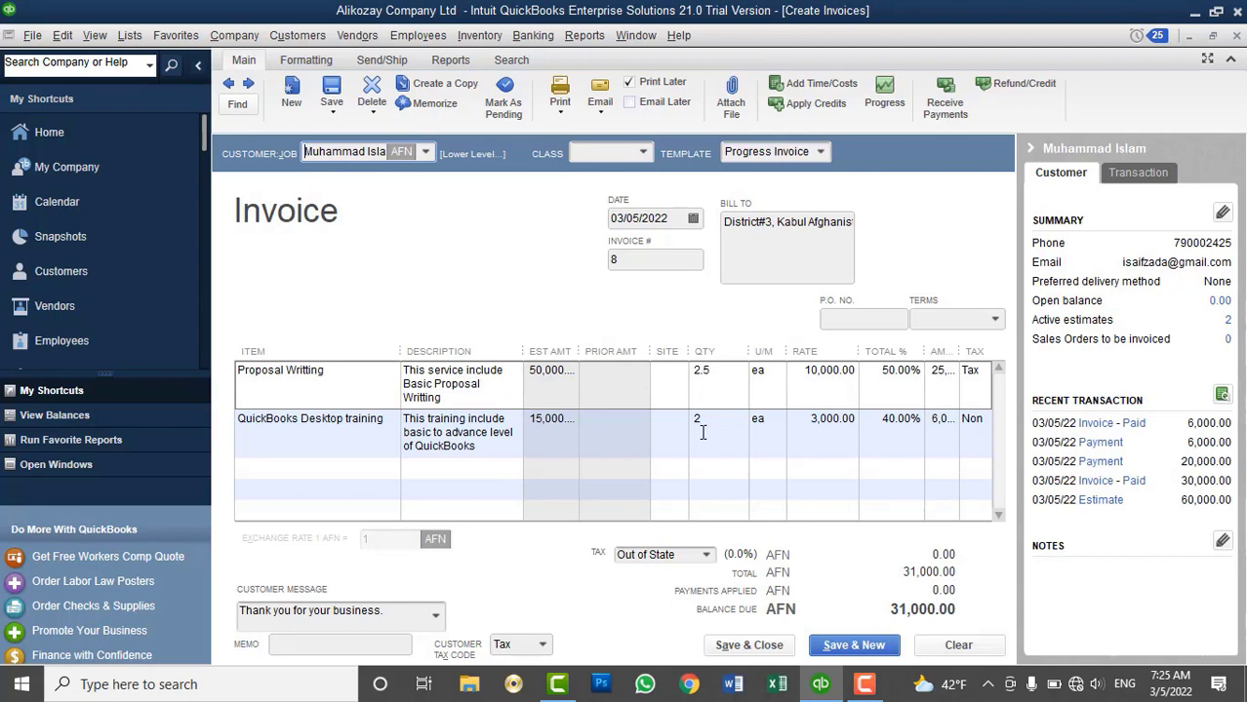
click(742, 646)
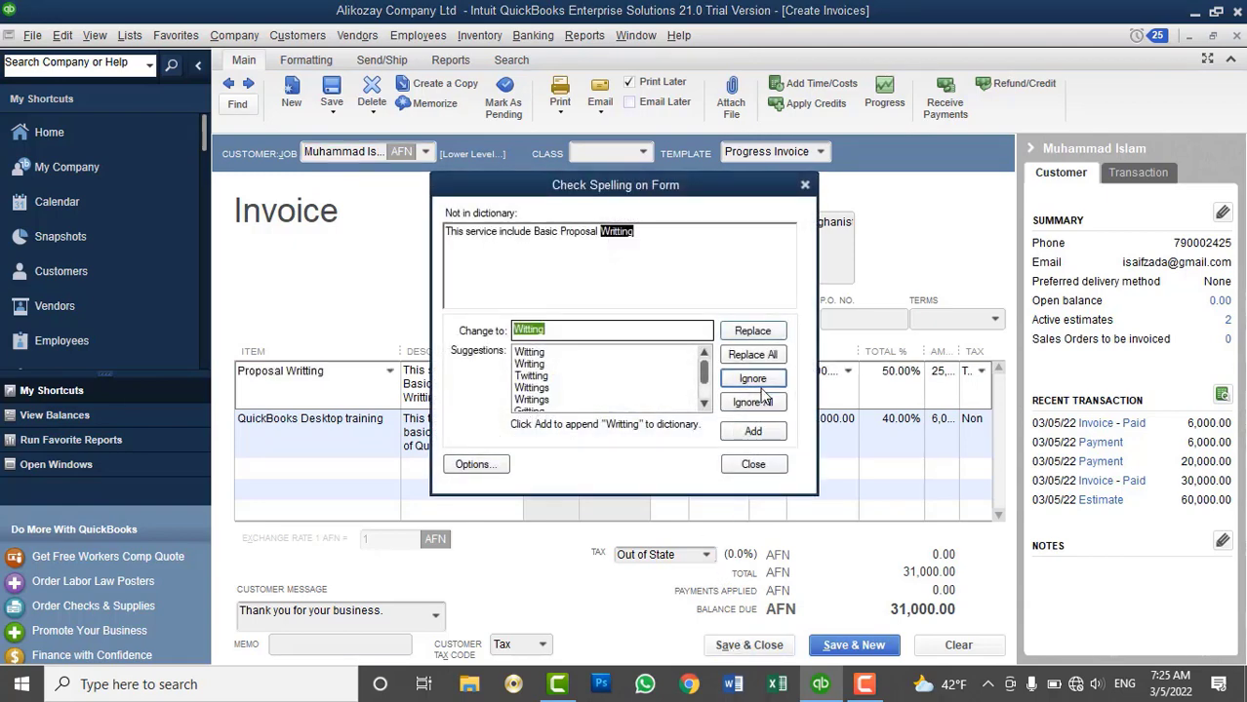
click(759, 402)
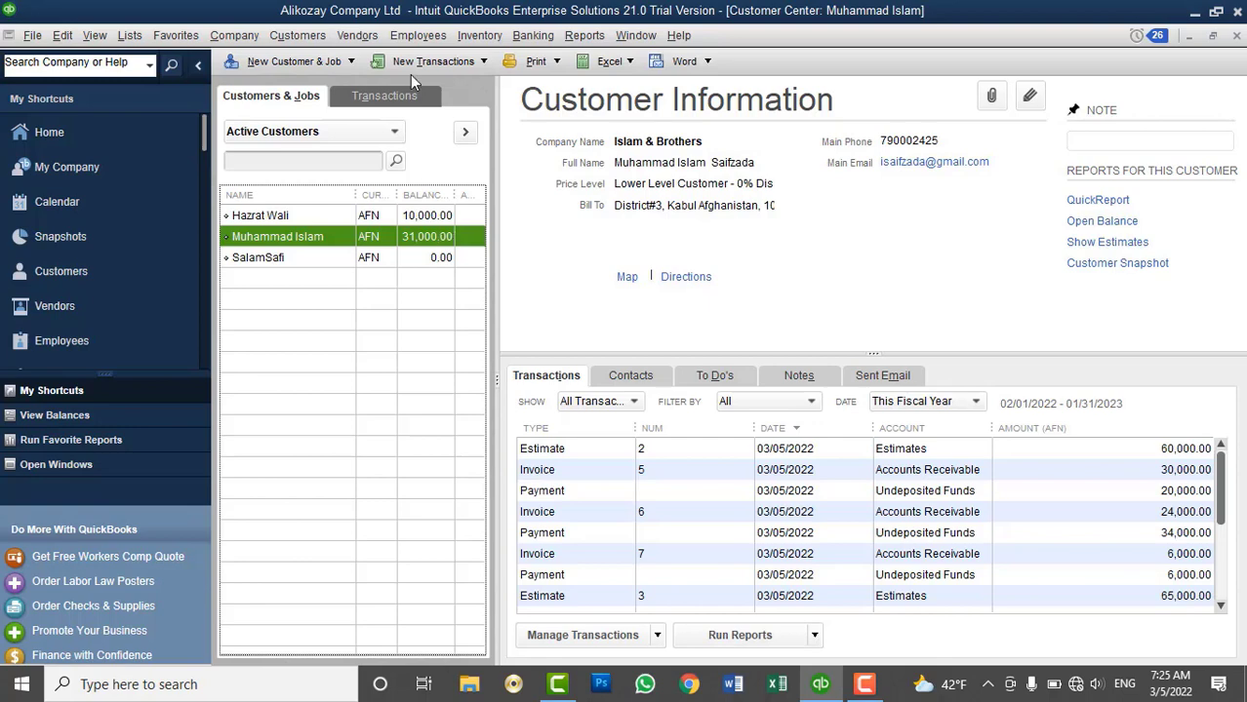
Record a 31,000.00 cash payment against invoice 8 in Receive Payments
click(314, 36)
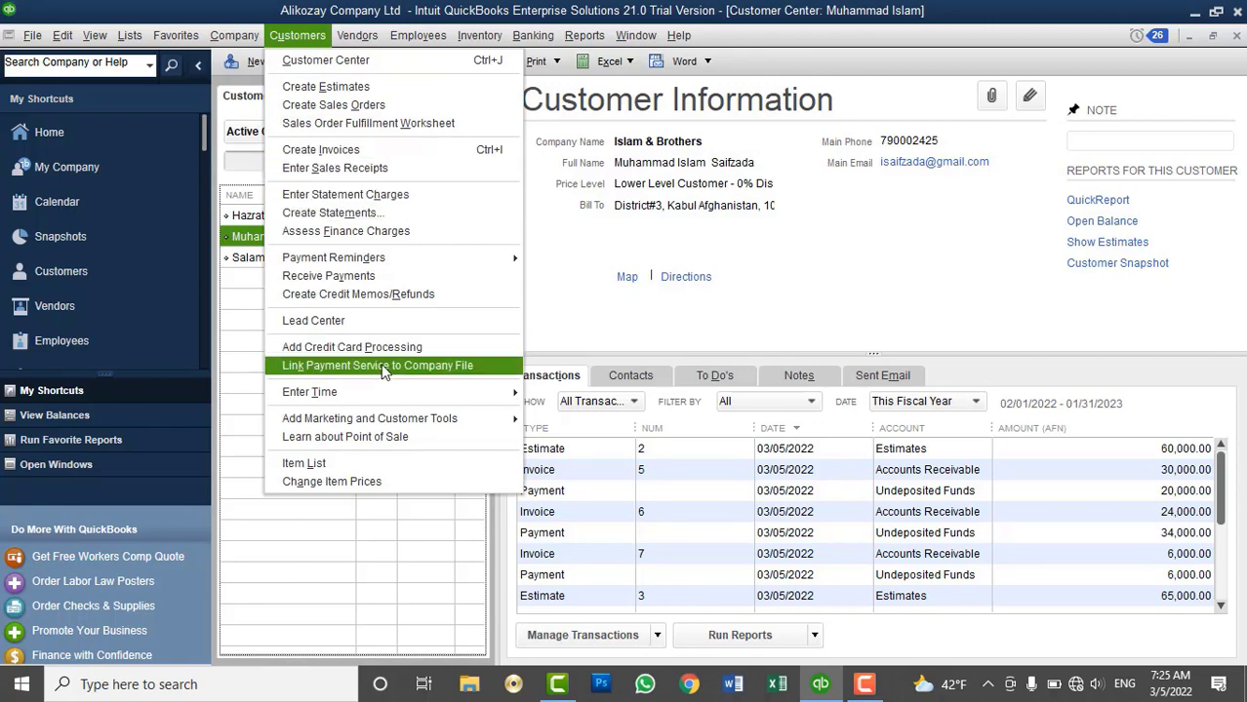
click(369, 279)
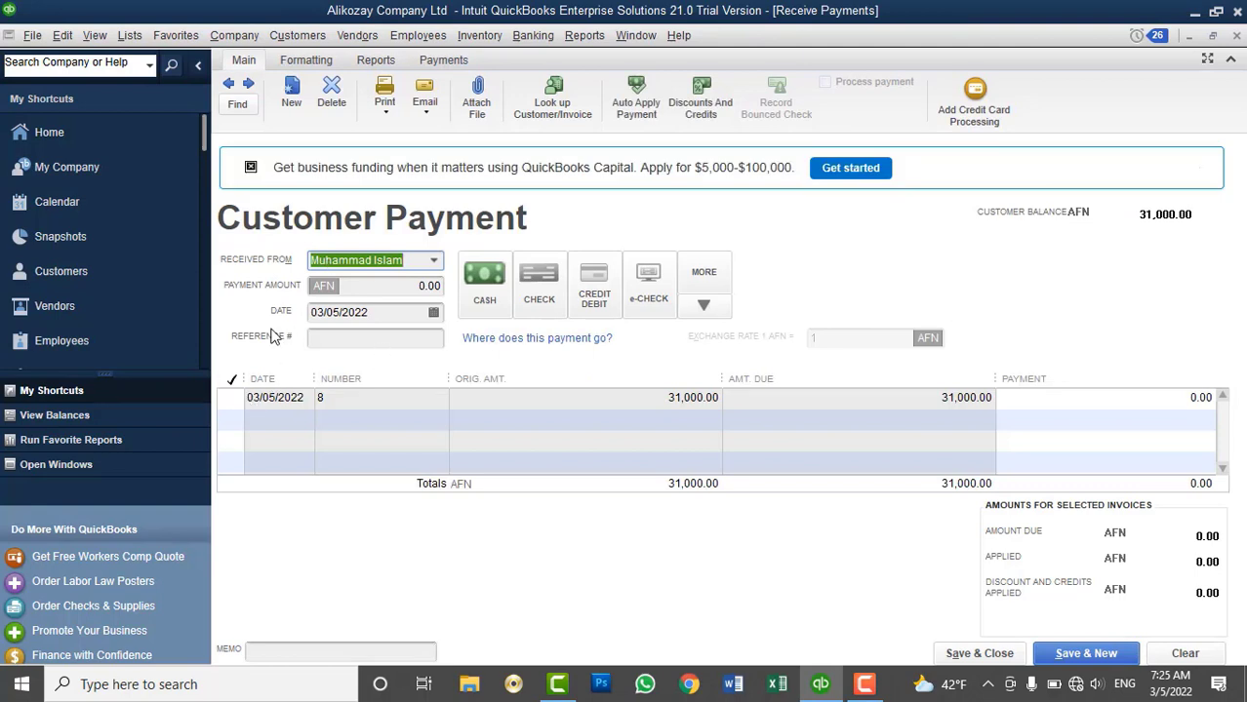
click(230, 399)
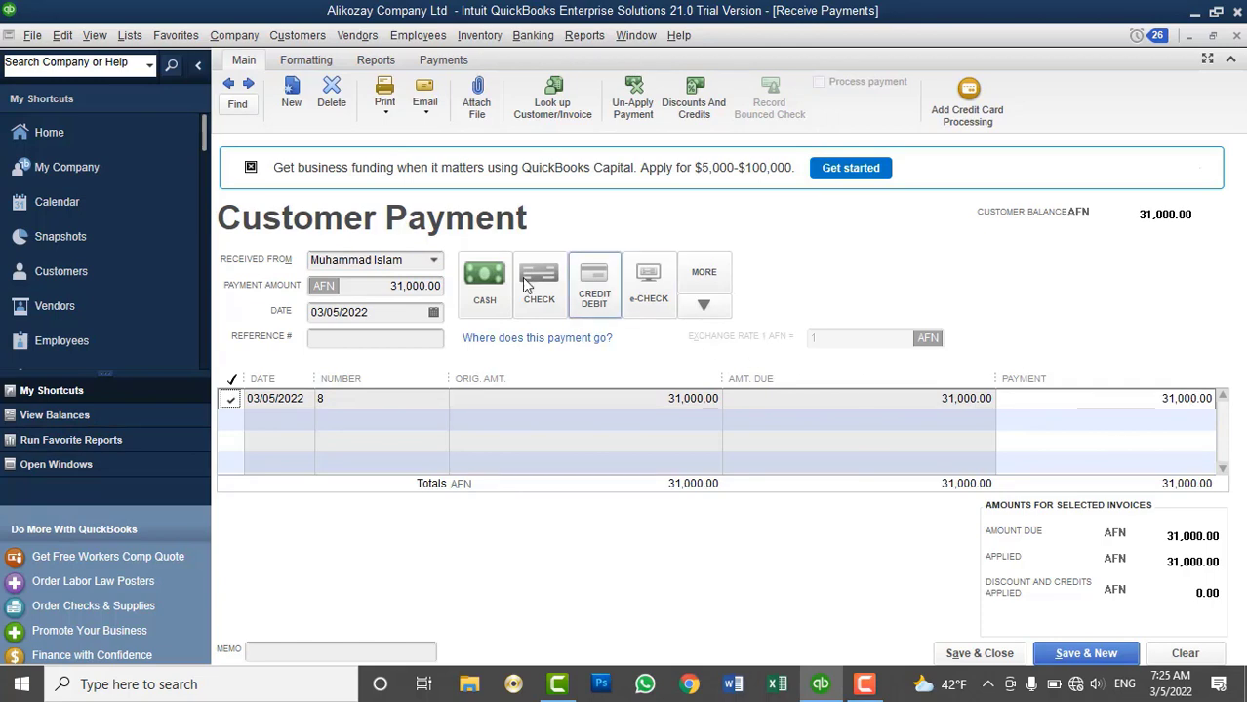
click(484, 283)
click(979, 654)
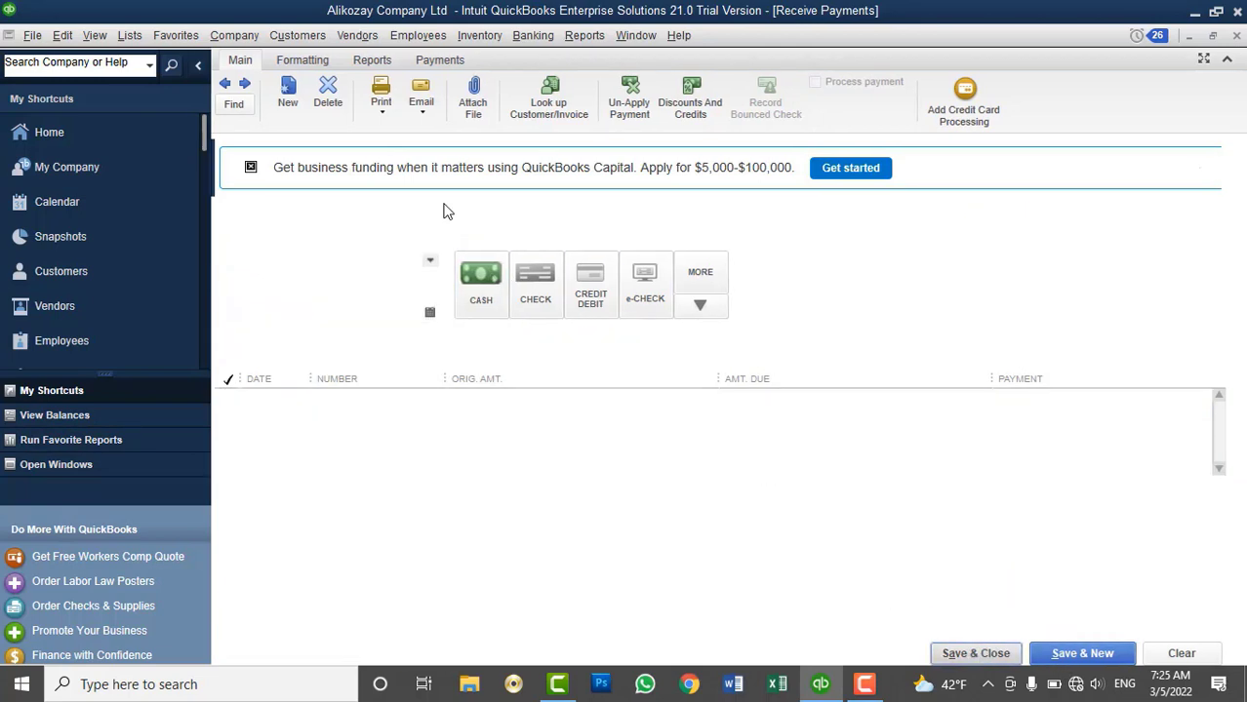
click(297, 36)
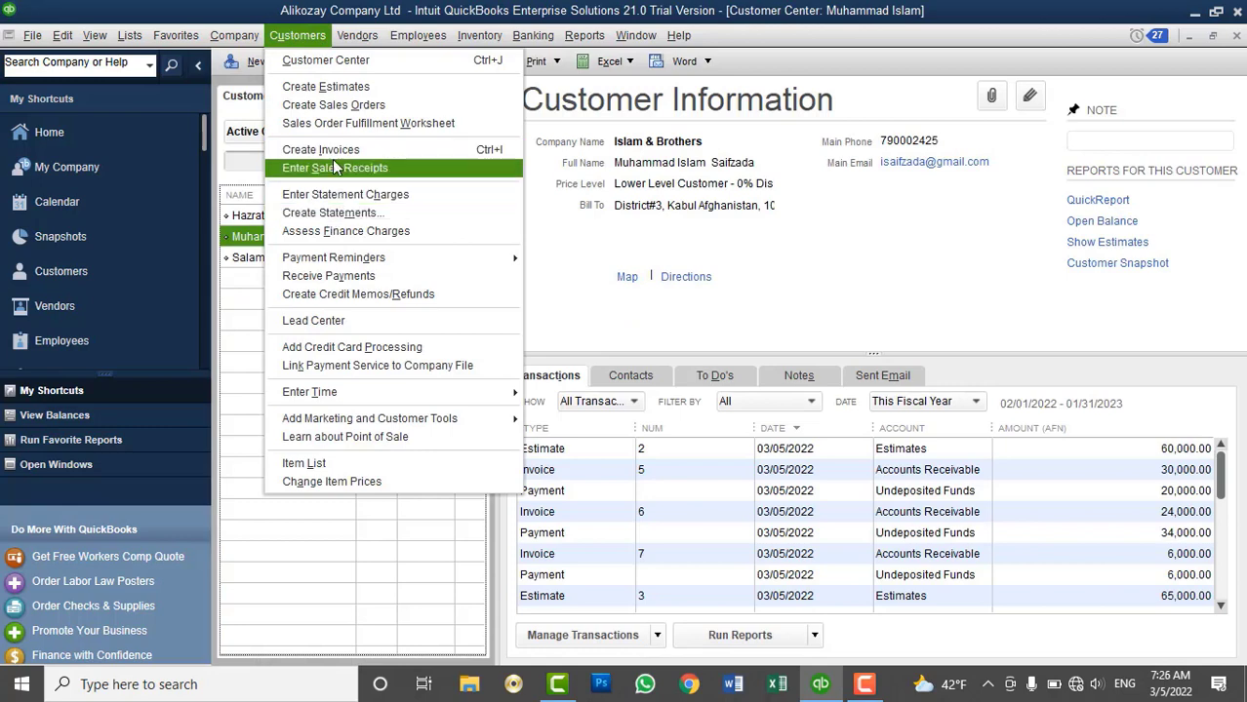
Create an invoice from the customer's estimate 3, billing different percentages per item
click(330, 149)
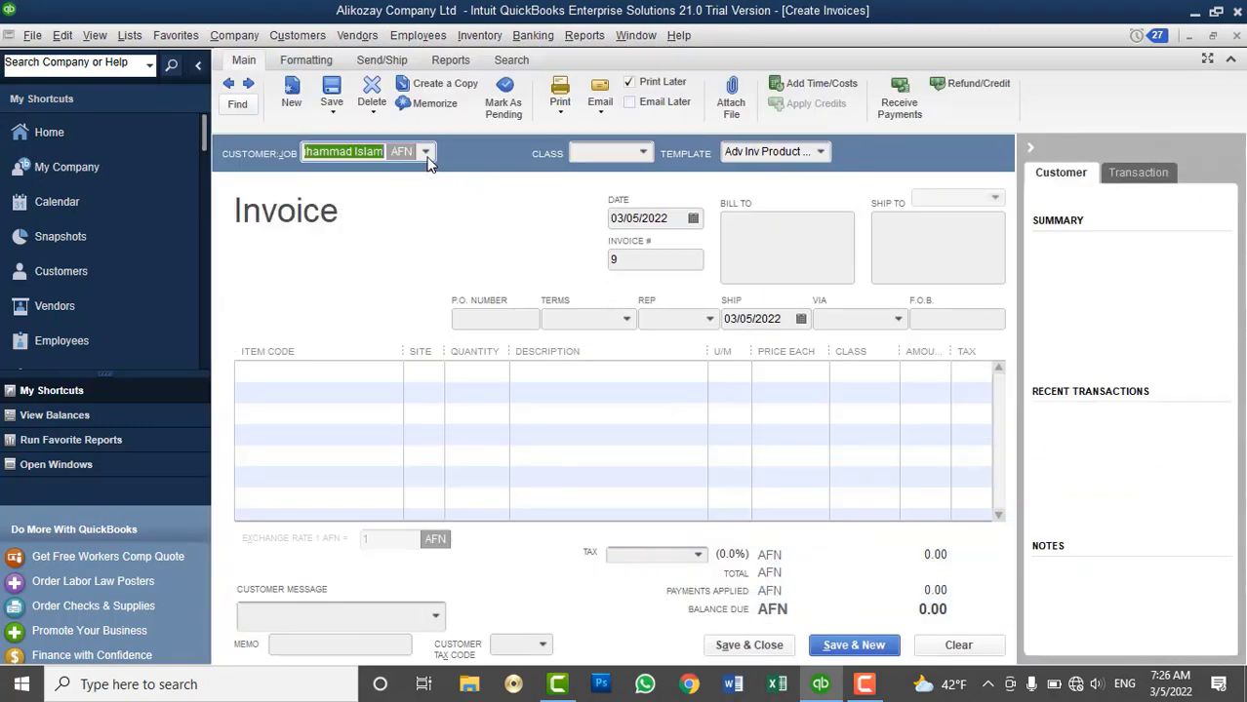
click(425, 152)
click(404, 243)
click(474, 218)
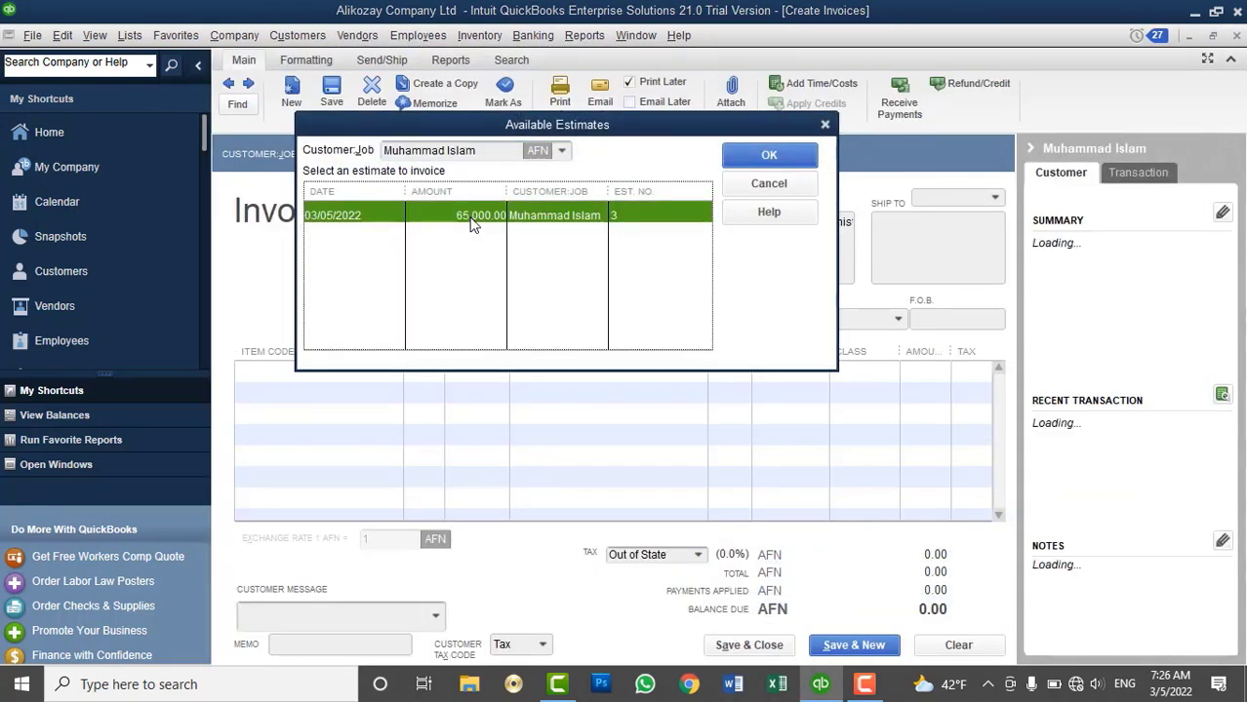
click(767, 156)
click(428, 395)
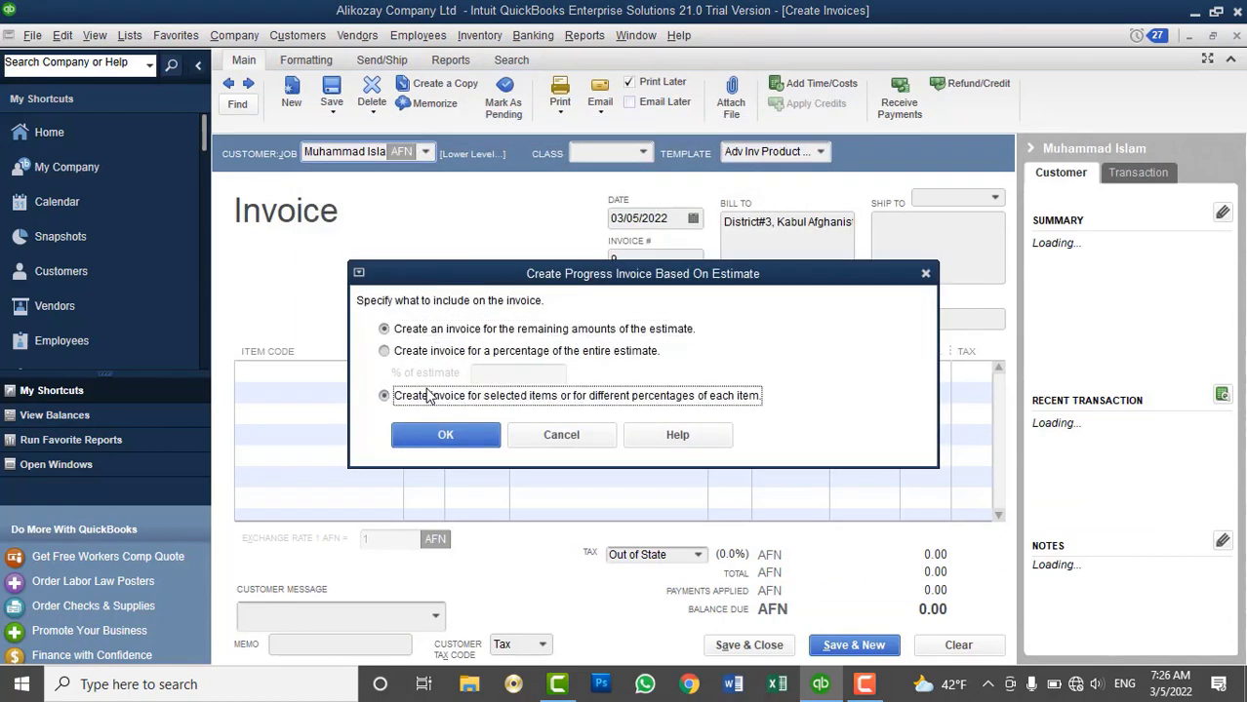
click(433, 437)
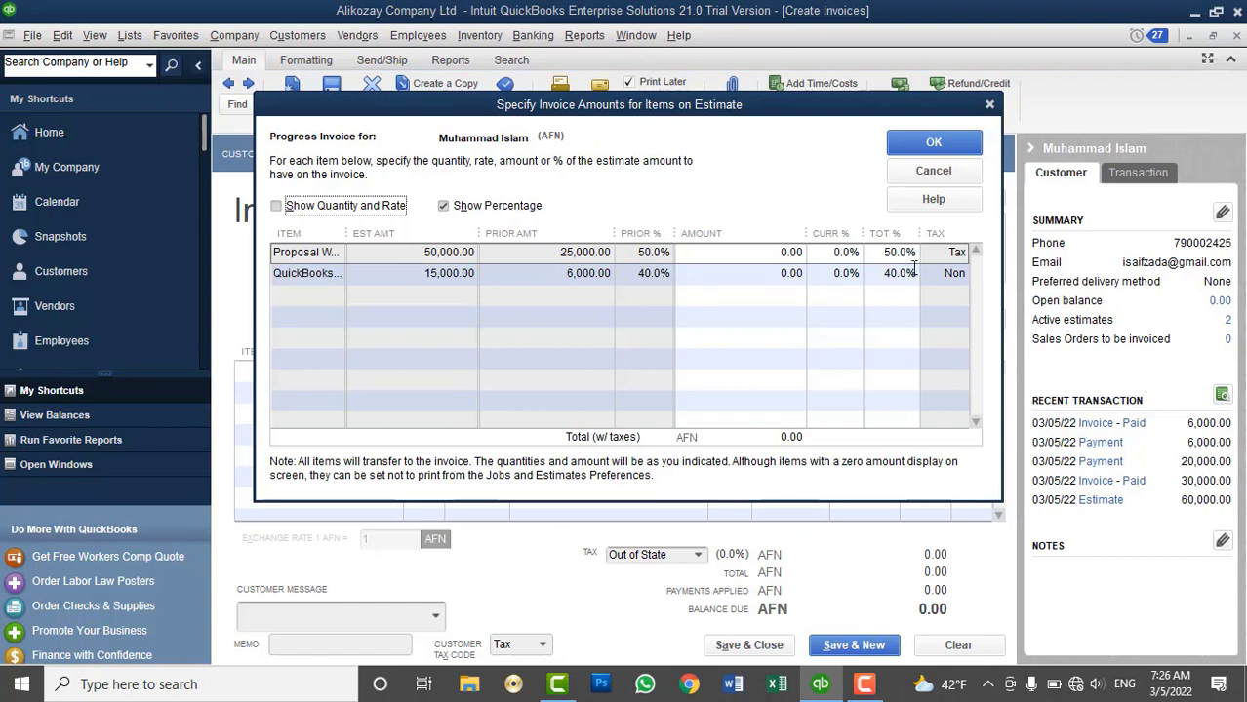
Enter 50% on the proposal writing line and 60% on the QuickBooks training line
click(822, 254)
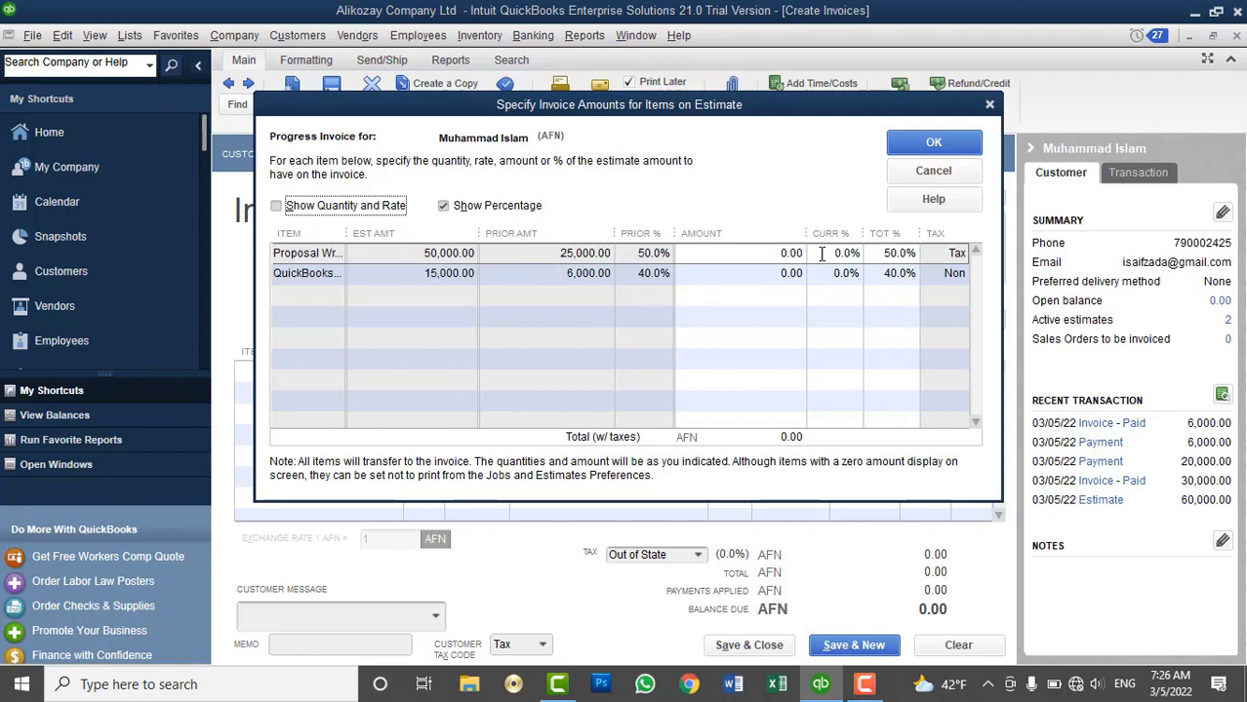
text(50)
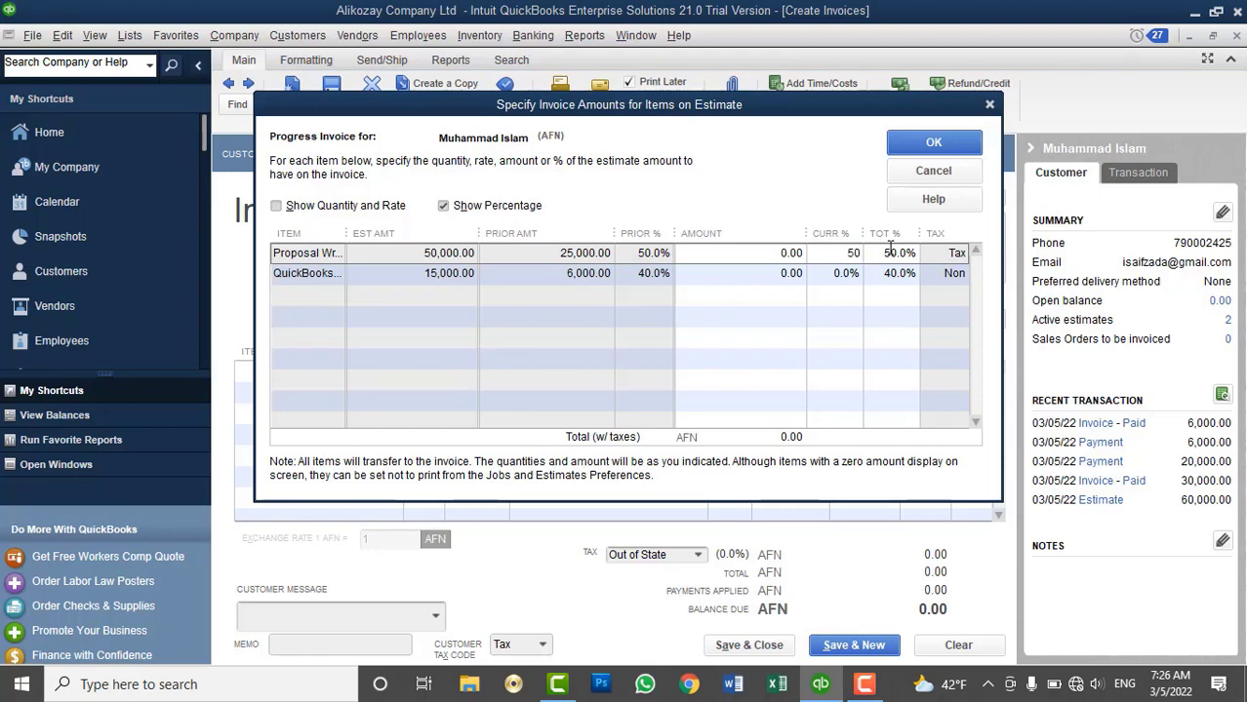
key(Tab)
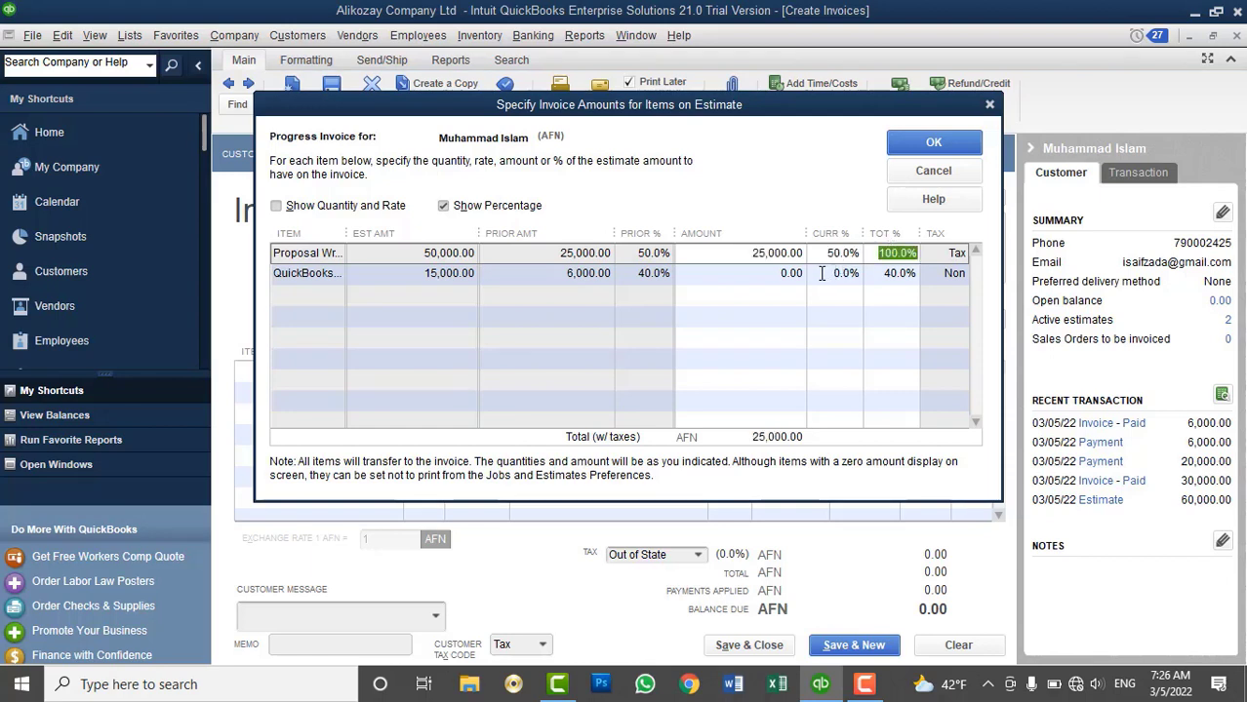
click(821, 274)
text(60)
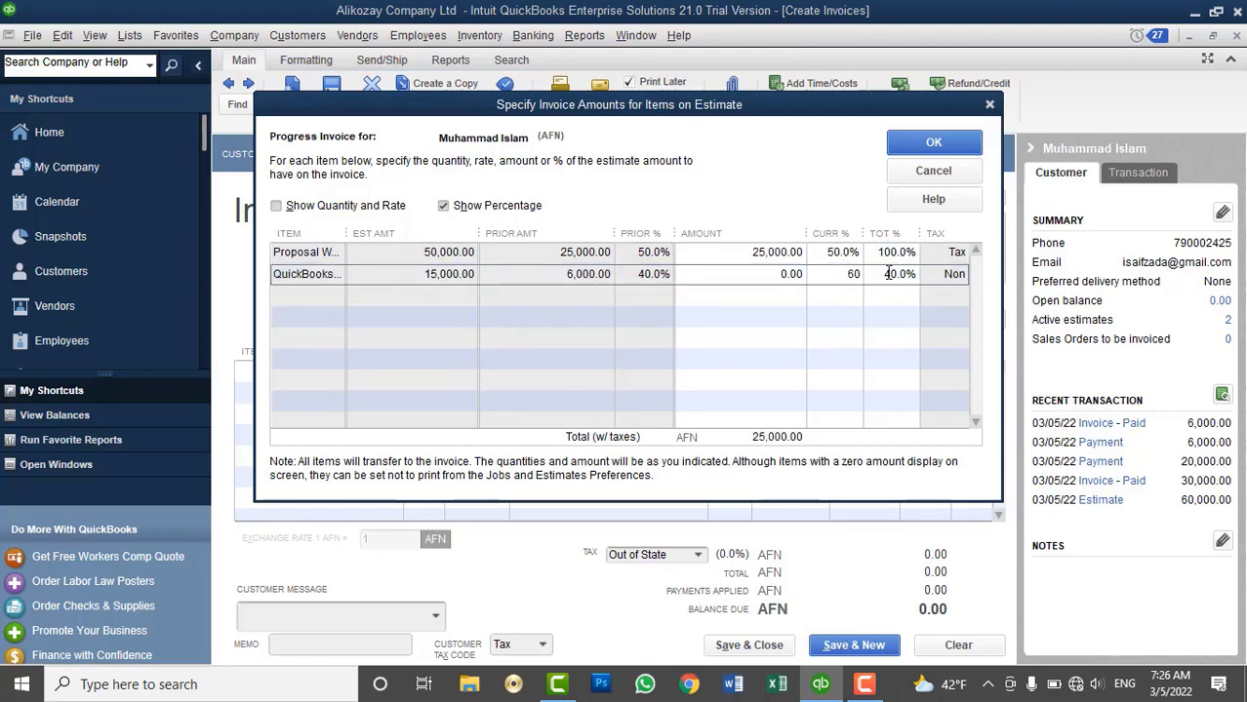
key(Tab)
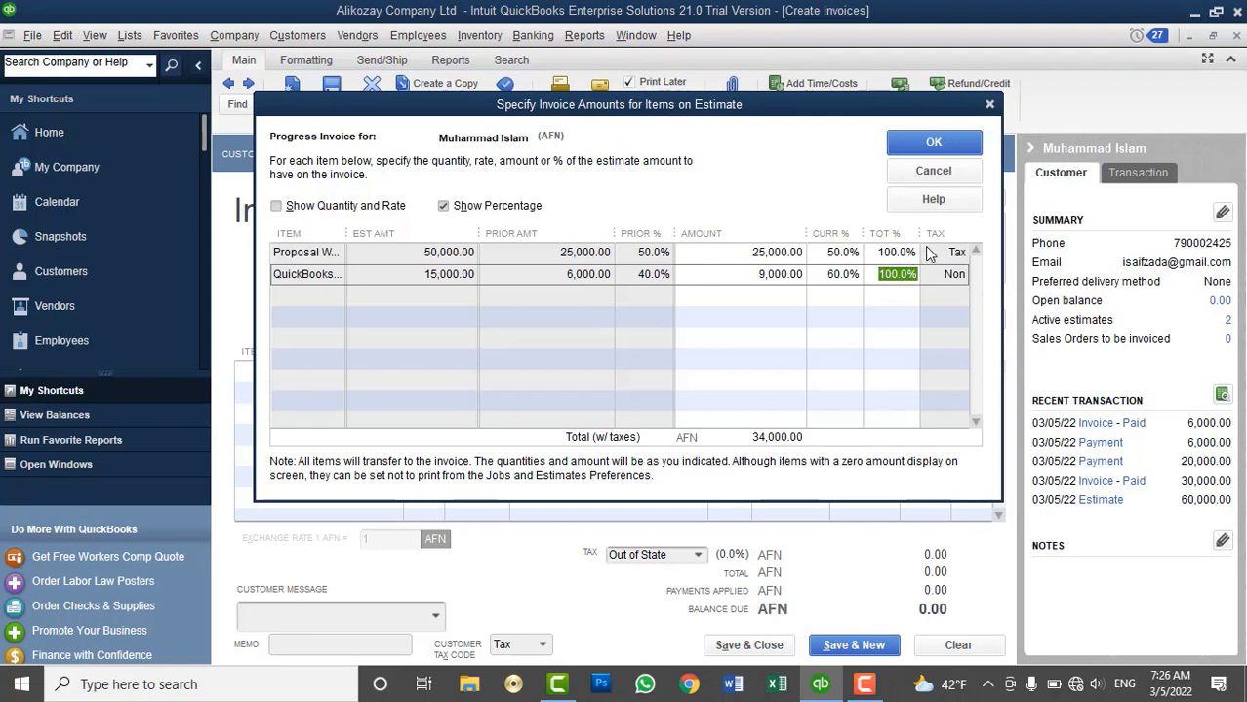
Try 59% and 50% on the training line, settle on 60%, and accept the amounts
click(816, 281)
text(59)
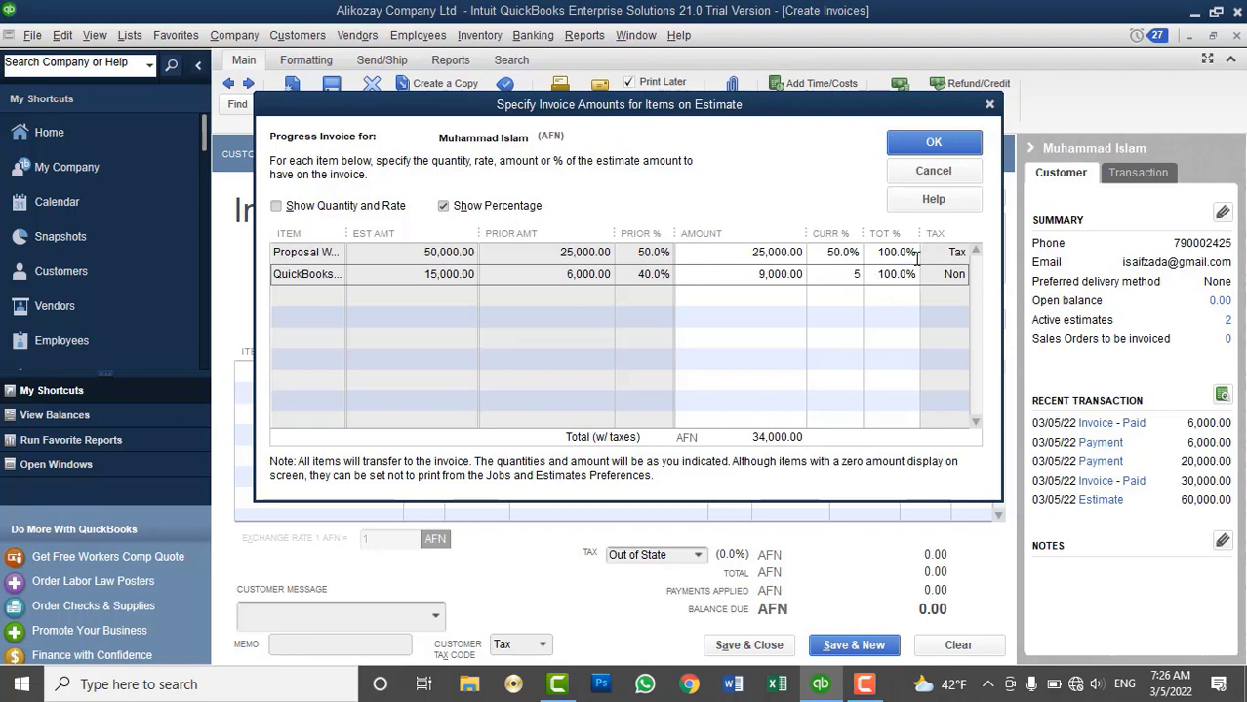
key(Tab)
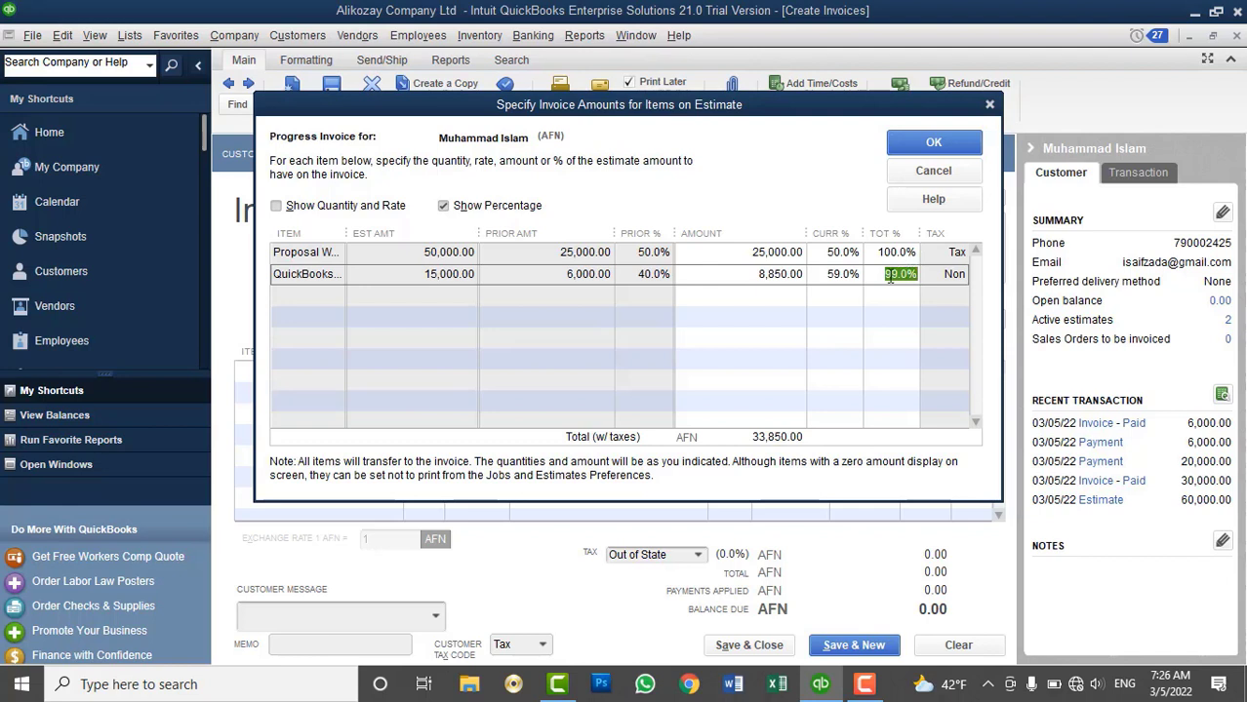
click(817, 273)
text(50)
key(Tab)
click(831, 273)
click(831, 273)
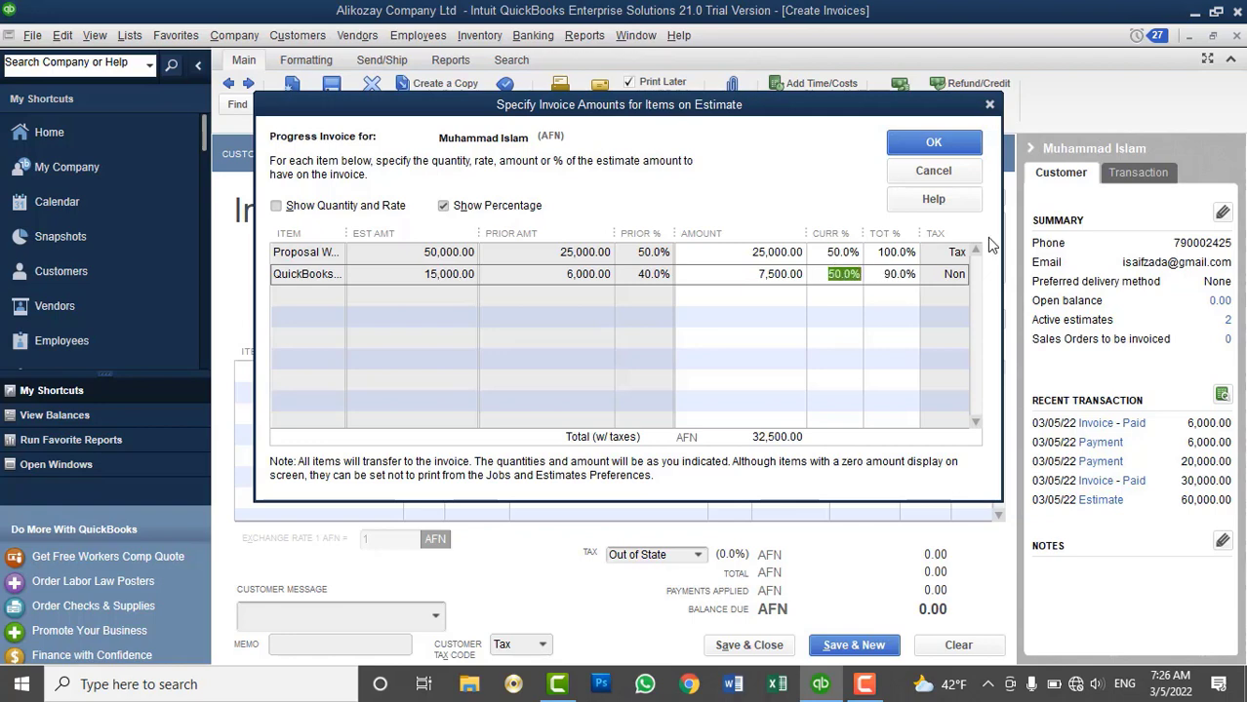
text(60)
key(Tab)
click(927, 144)
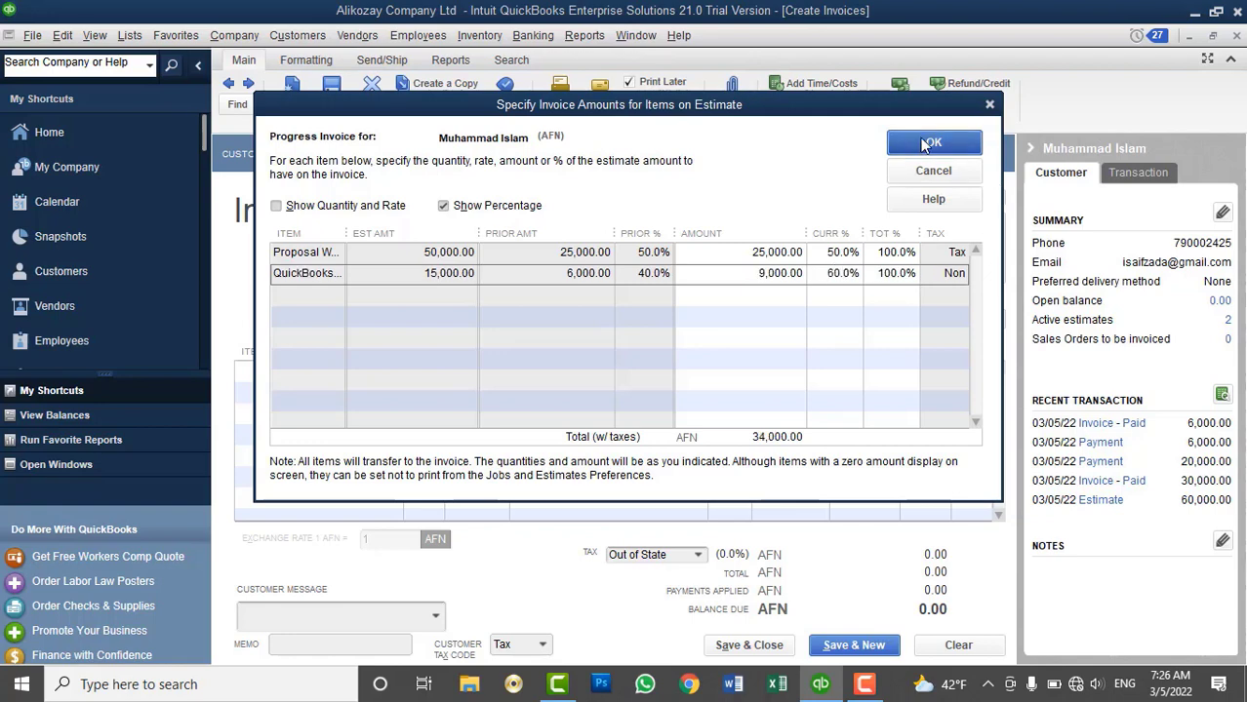
Save invoice 9, ignoring spelling, and record the 34,000.00 cash payment against it
click(749, 646)
click(749, 400)
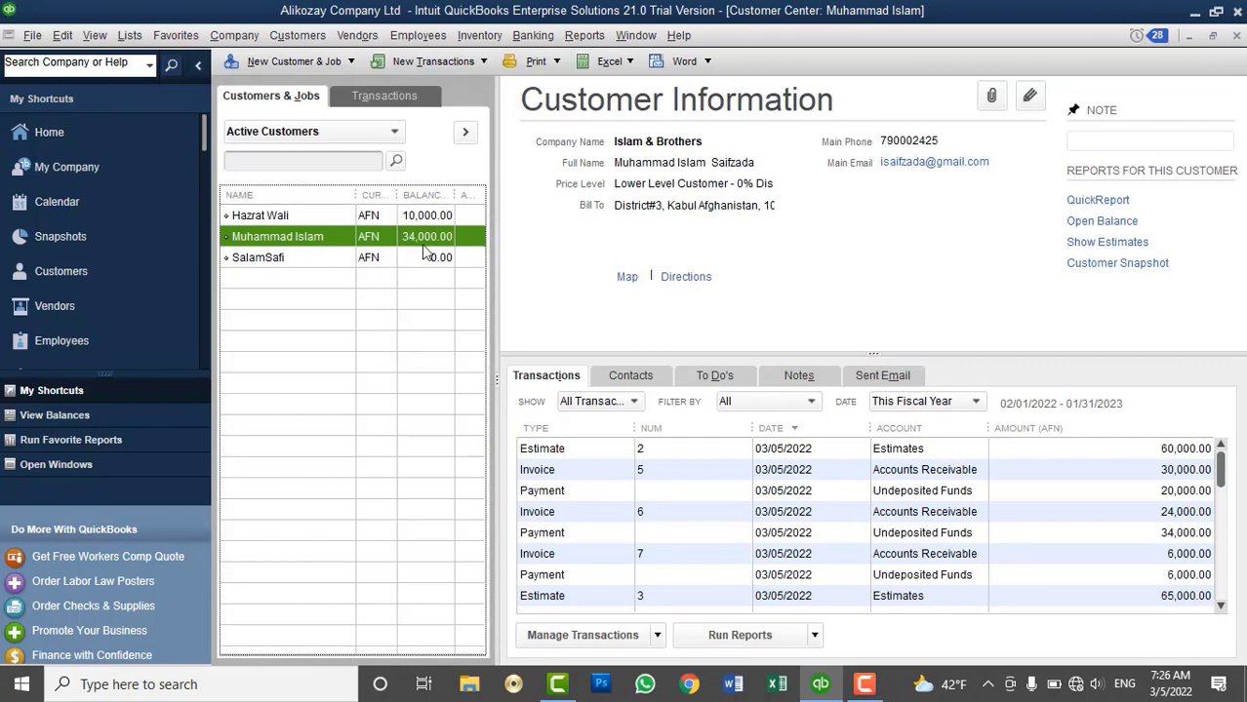
click(298, 35)
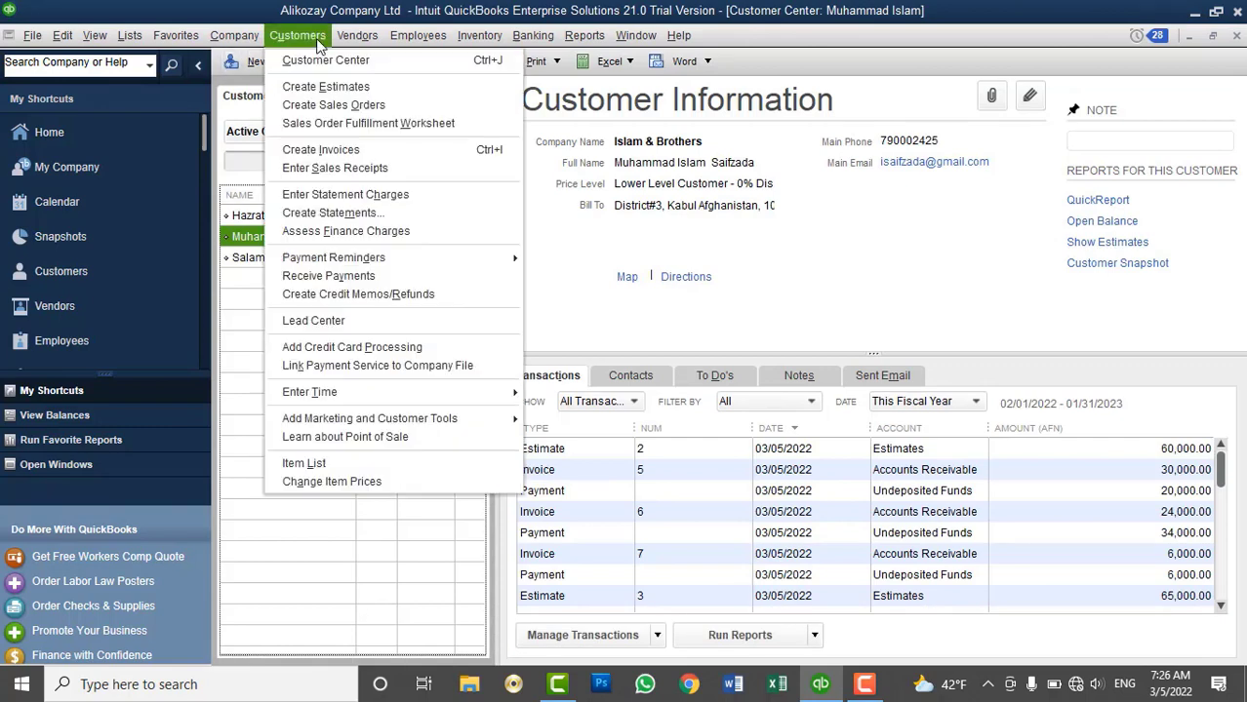
click(308, 276)
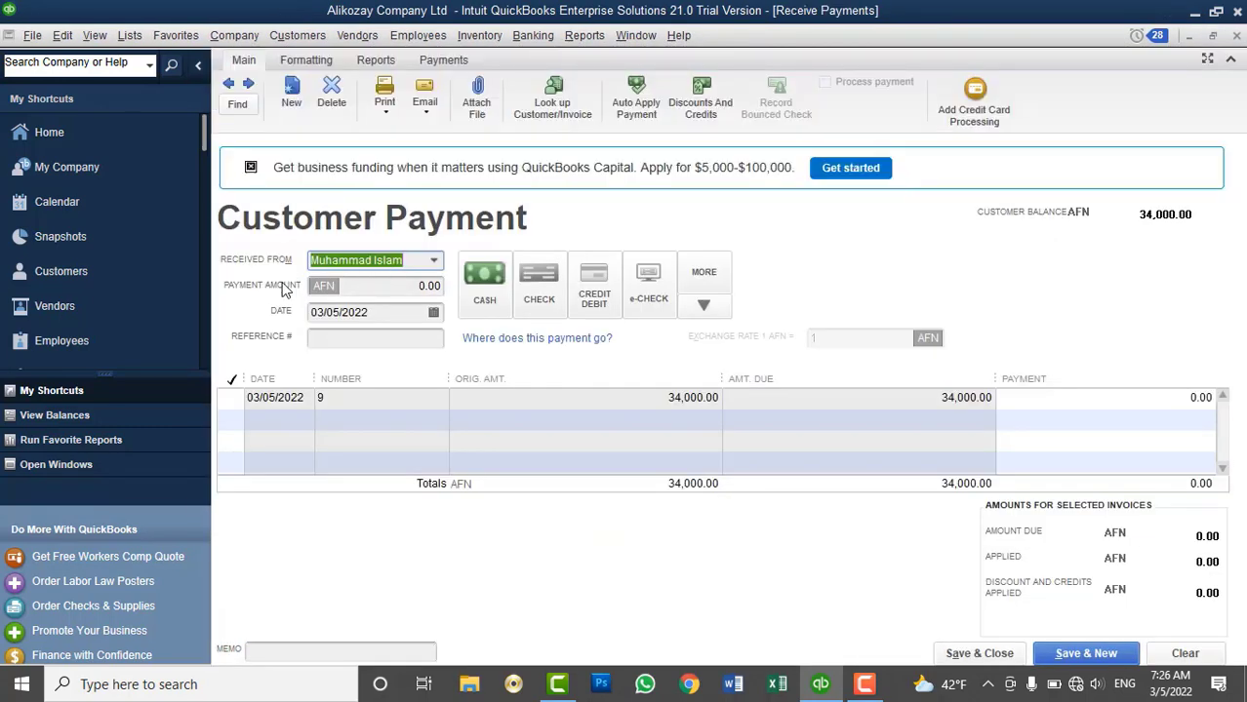
click(491, 302)
click(231, 398)
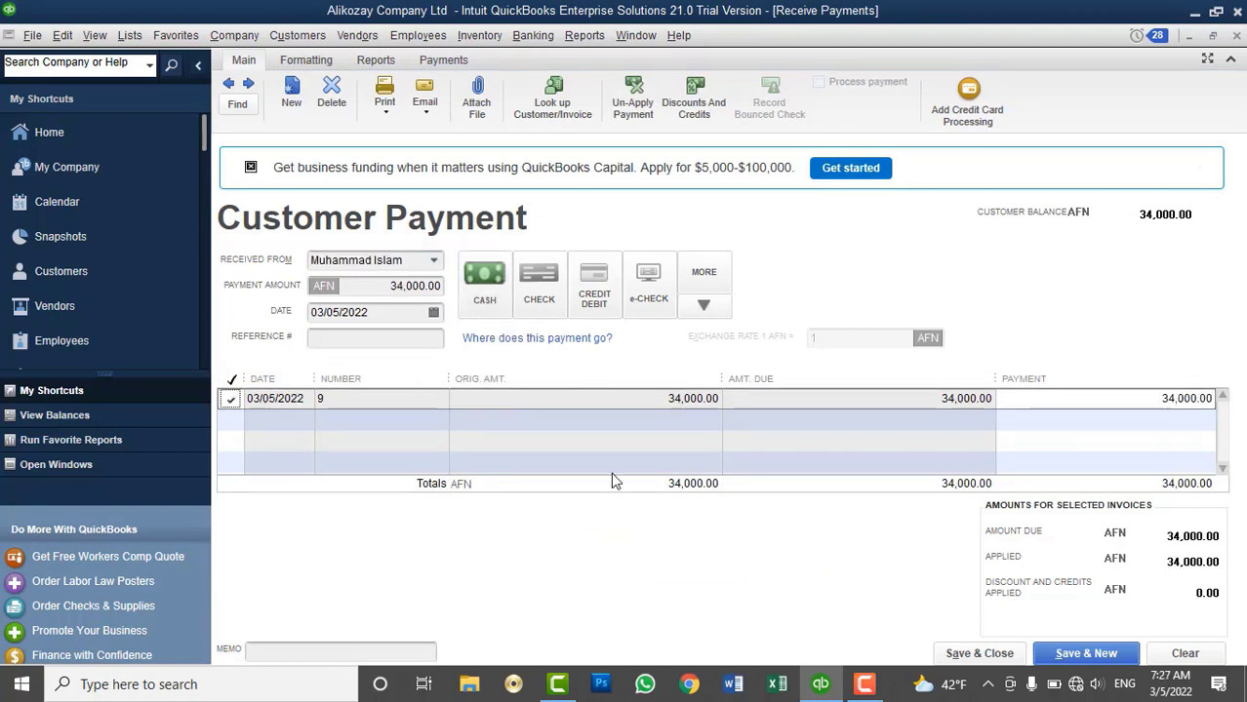
click(467, 279)
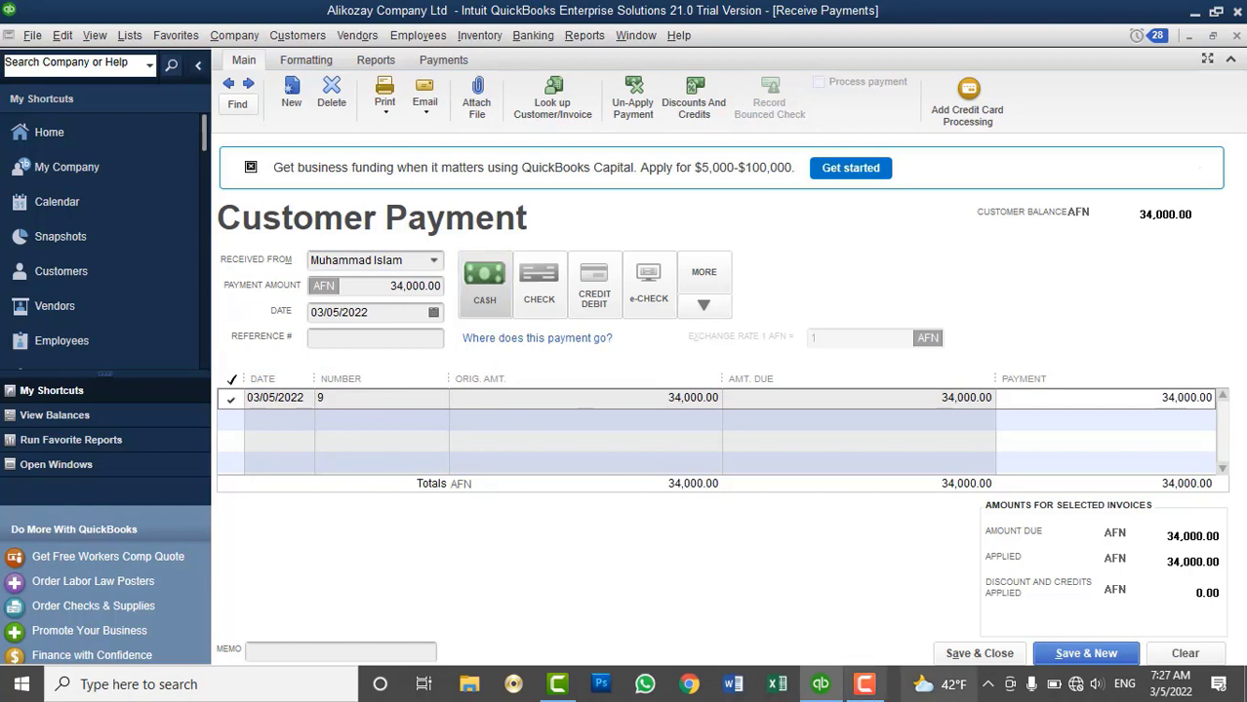
click(1000, 651)
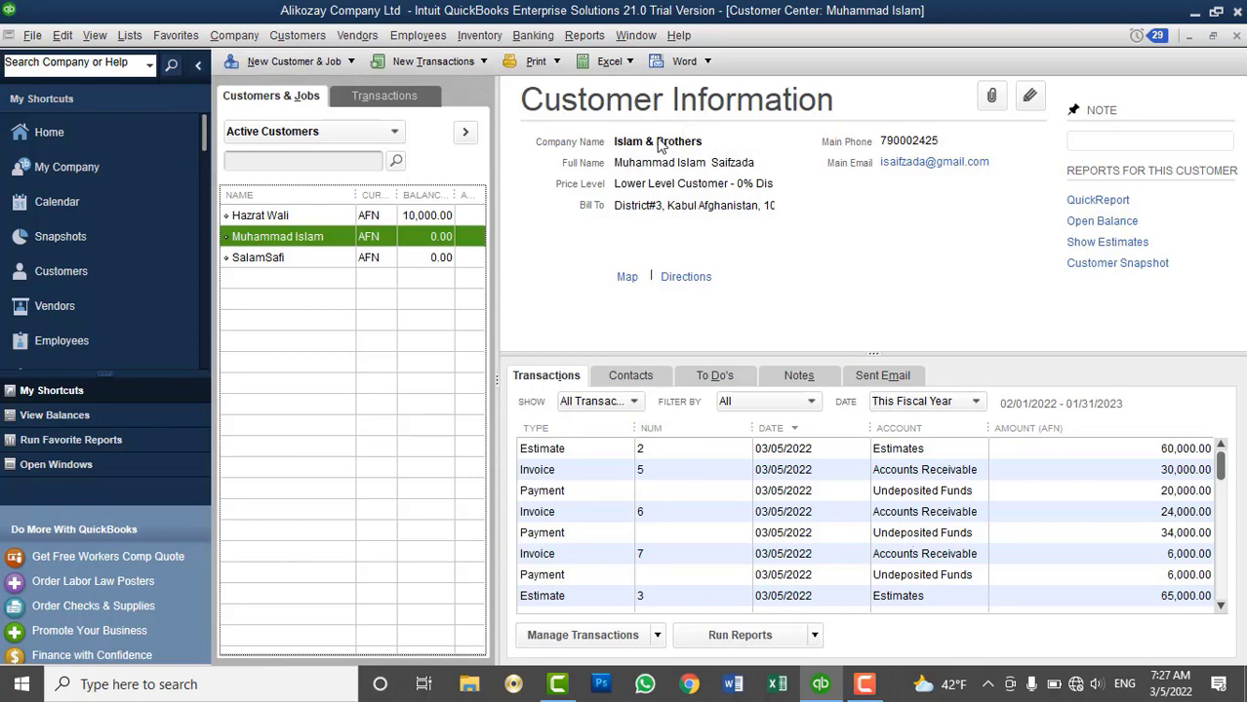
Review the customers' balances and transactions in the Customer Center
click(288, 39)
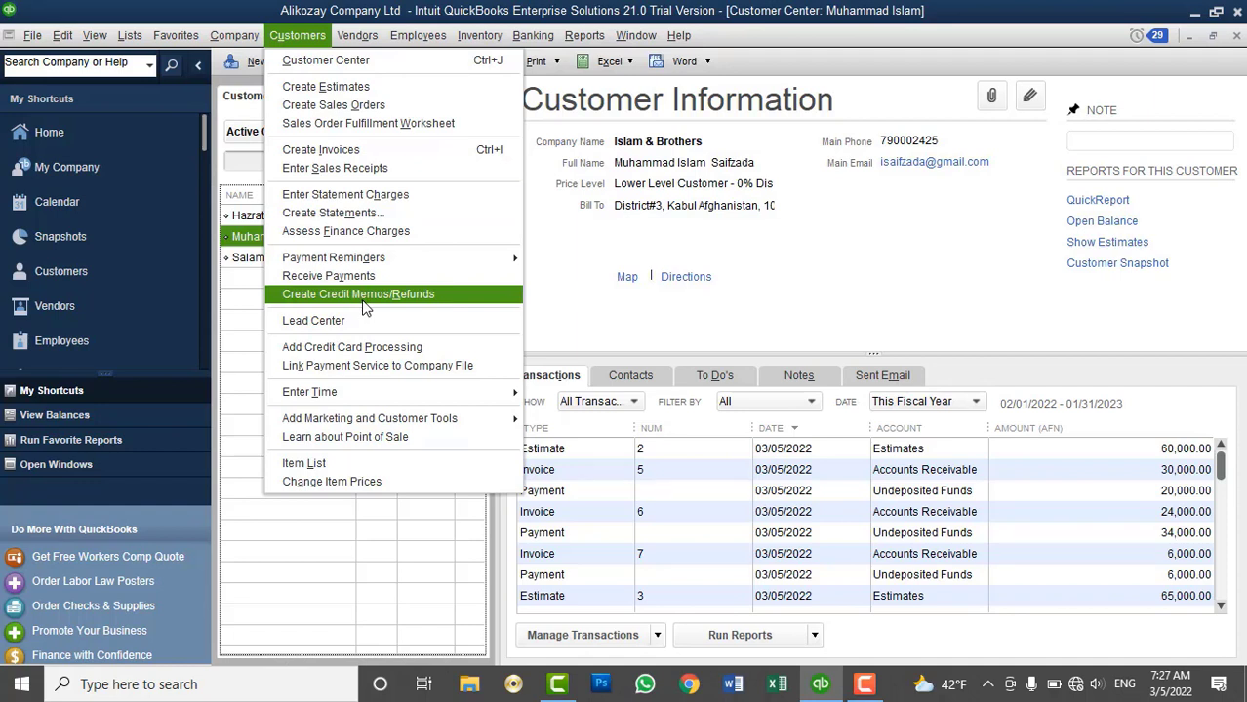
click(630, 205)
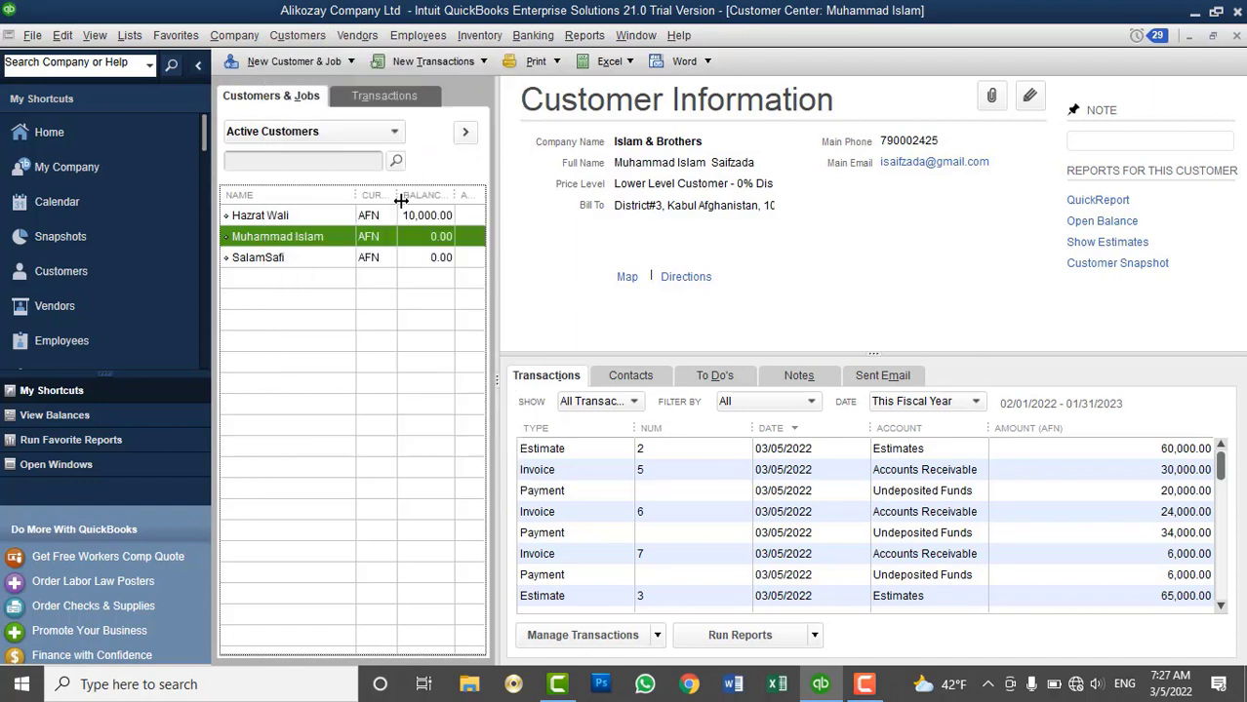
click(373, 259)
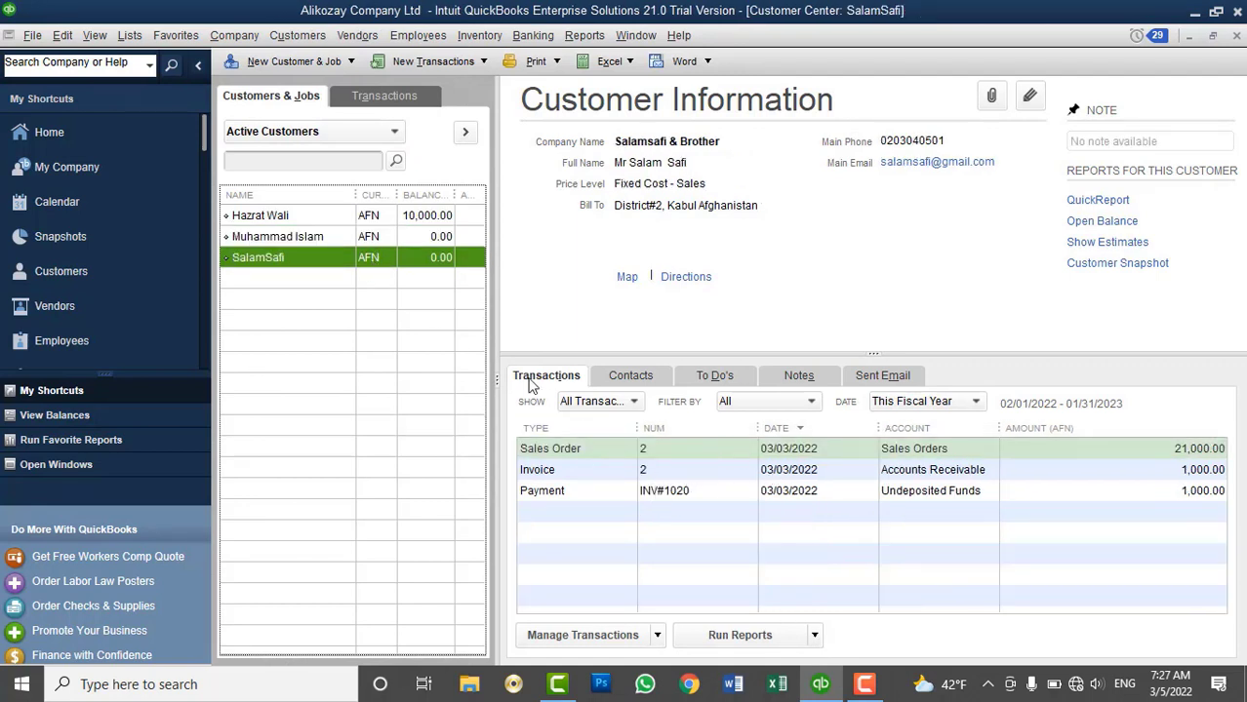
click(430, 243)
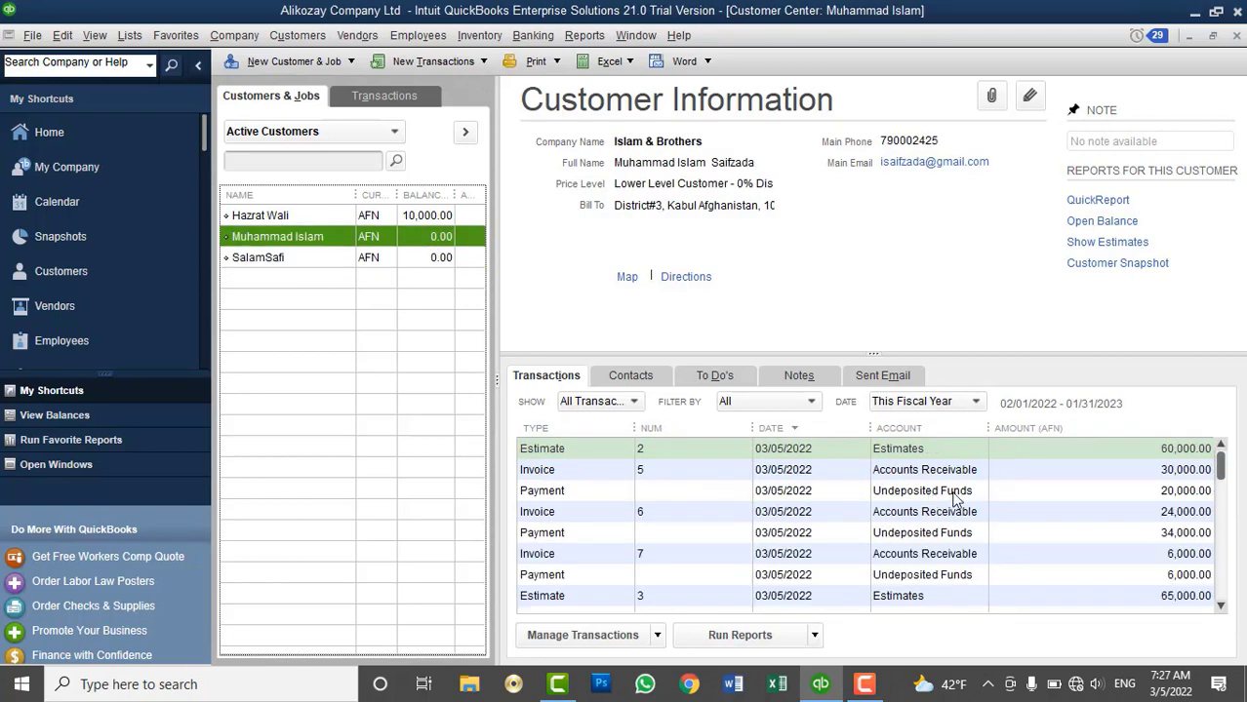
scroll(955, 500, down, 3)
scroll(954, 499, up, 2)
click(403, 260)
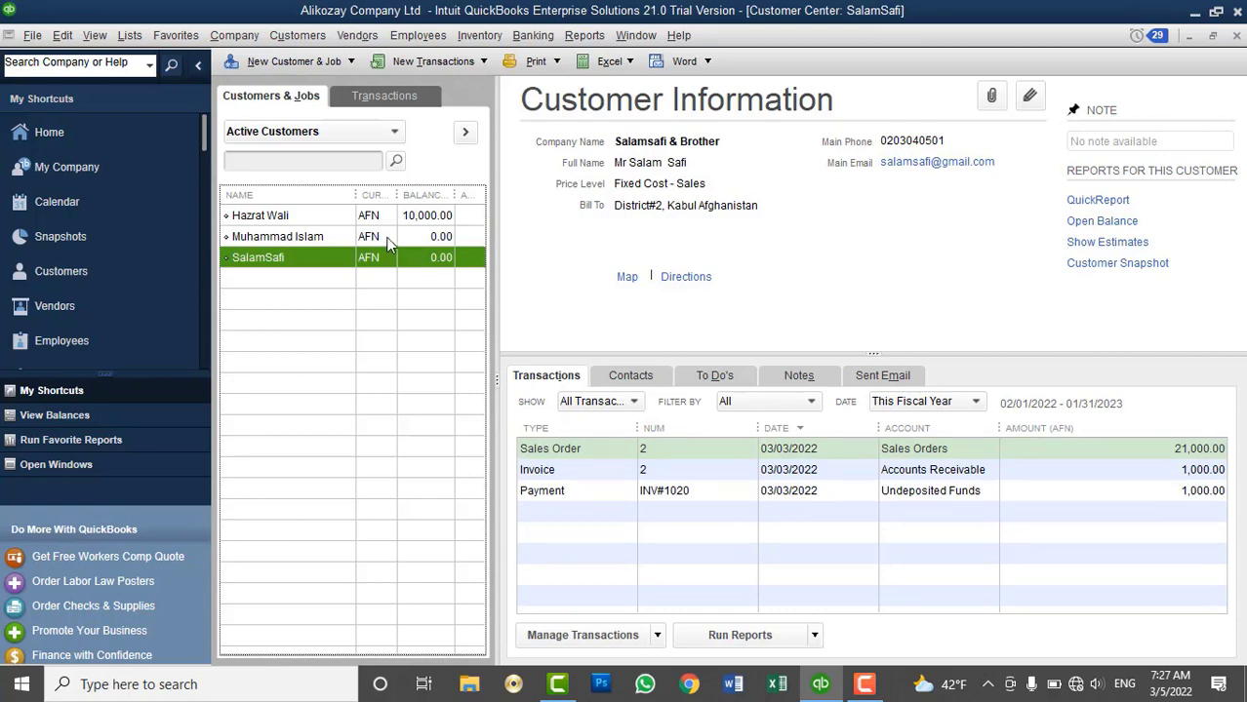
click(298, 35)
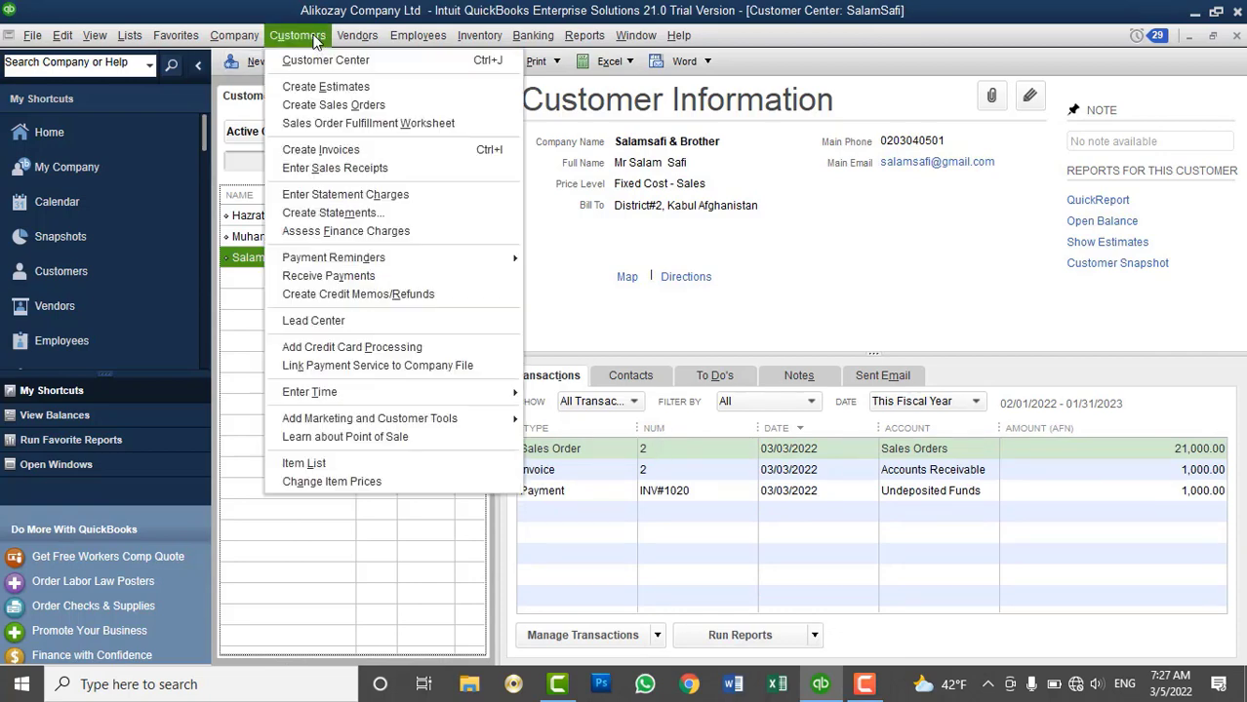
View the Physical Inventory Worksheet with a widened Item column, then close it
mouse_move(479, 35)
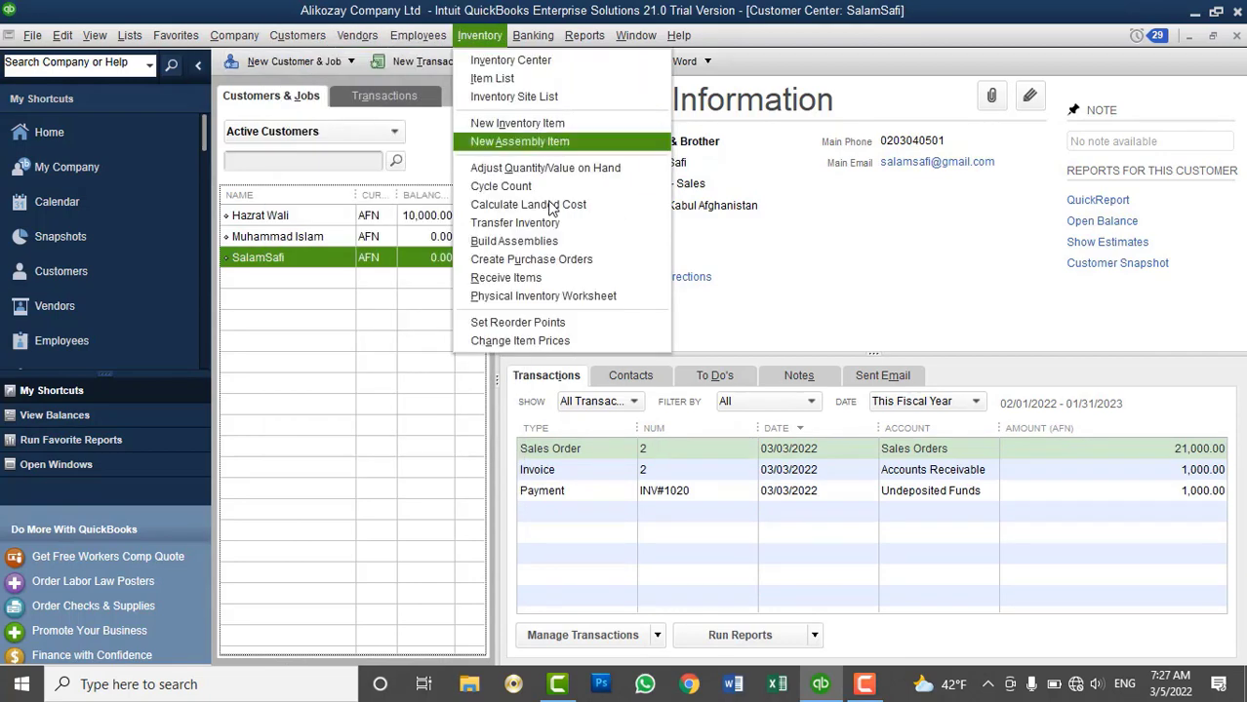
click(564, 295)
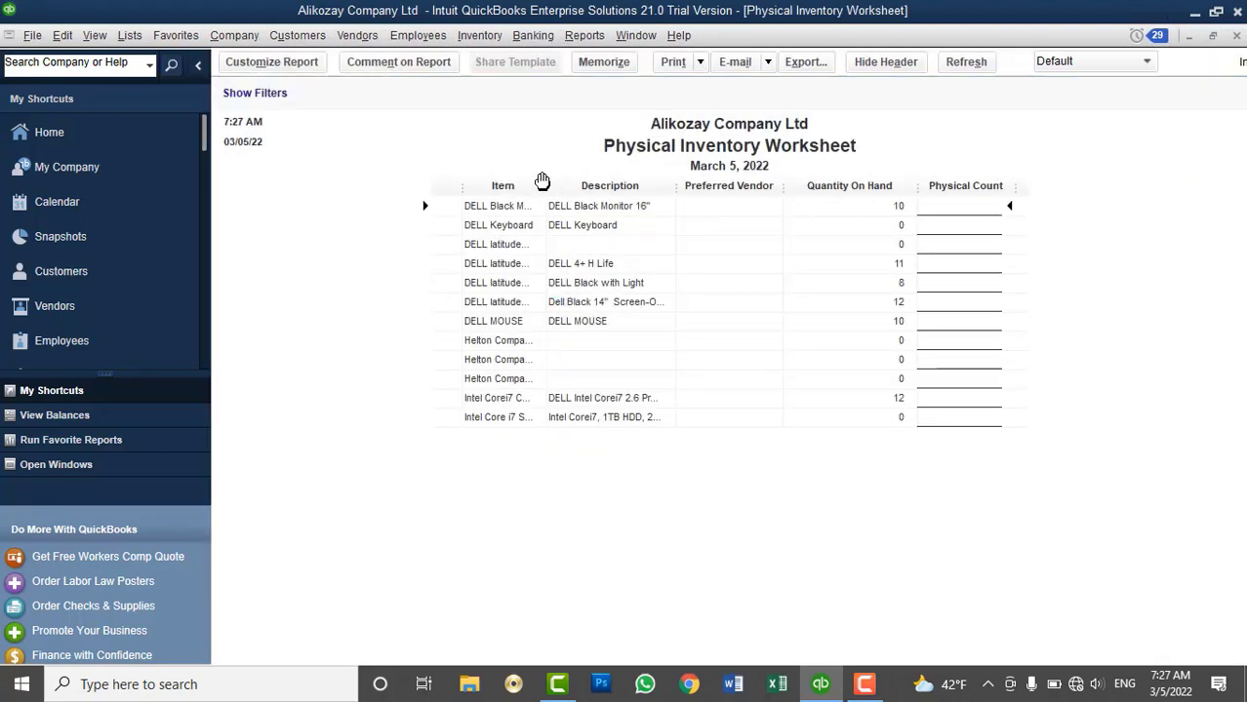
drag(550, 188, 623, 201)
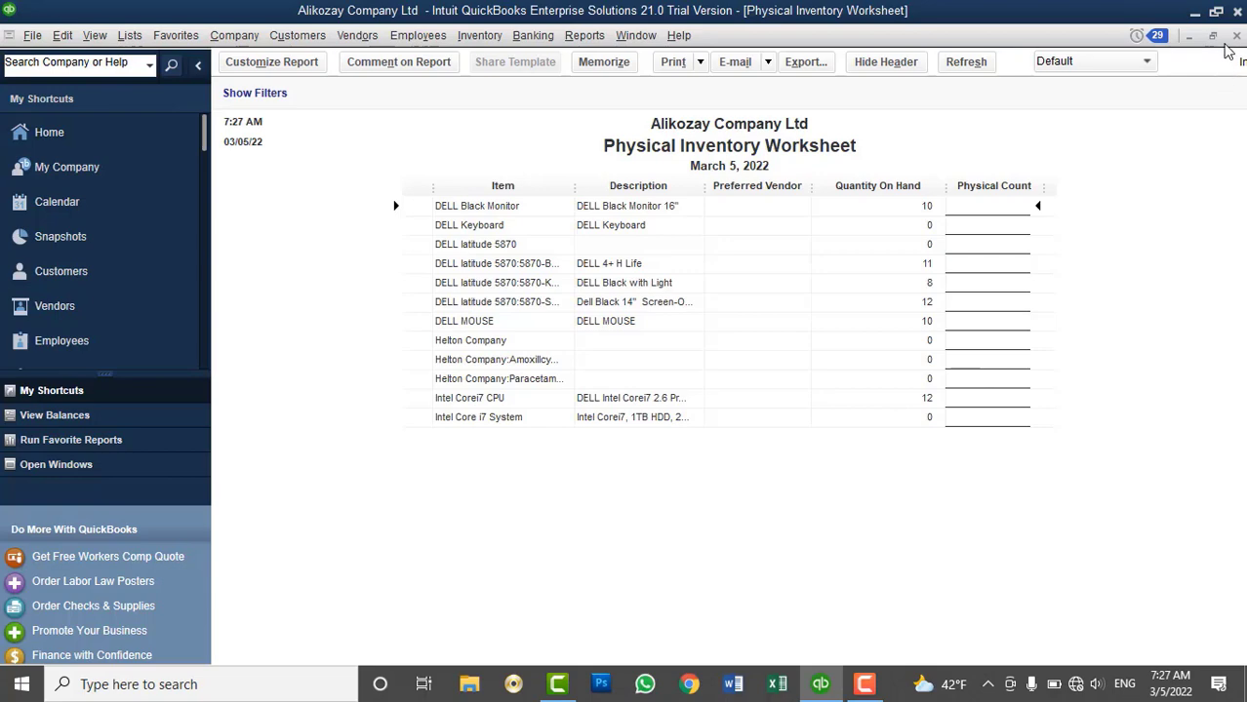
click(1236, 36)
click(298, 35)
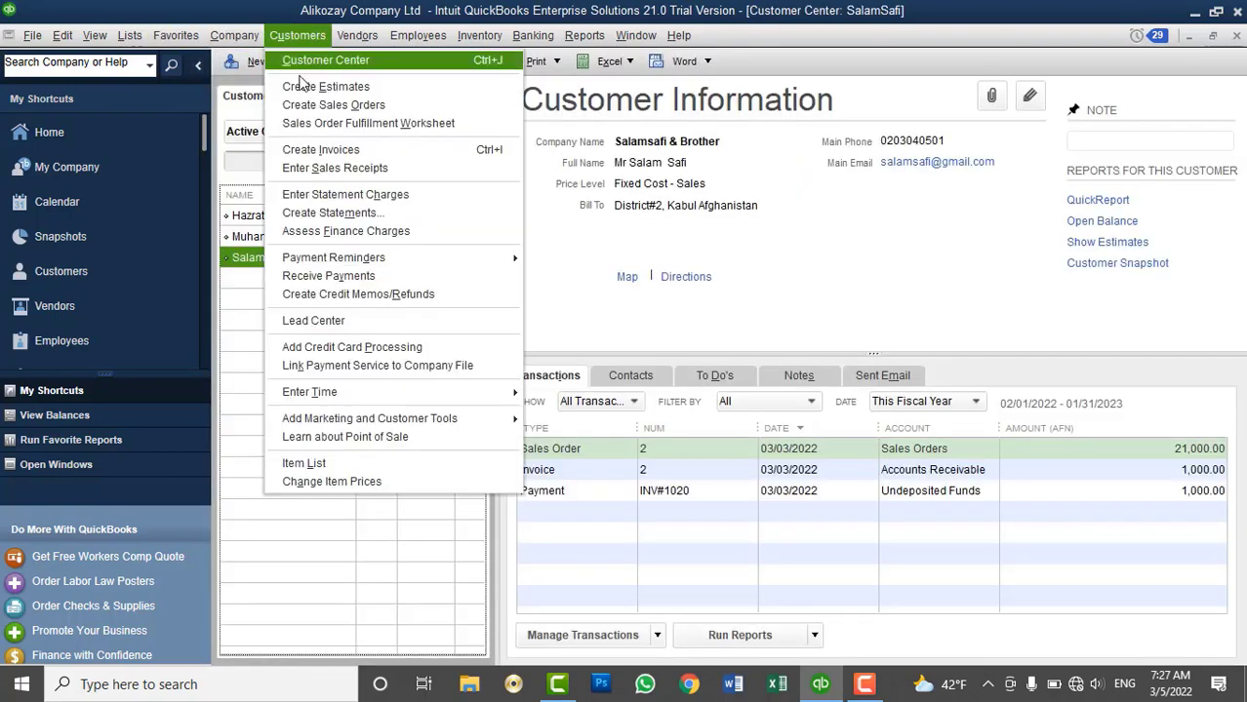
Start a new estimate with DELL Black Monitor and Intel Corei7 CPU lines
click(299, 90)
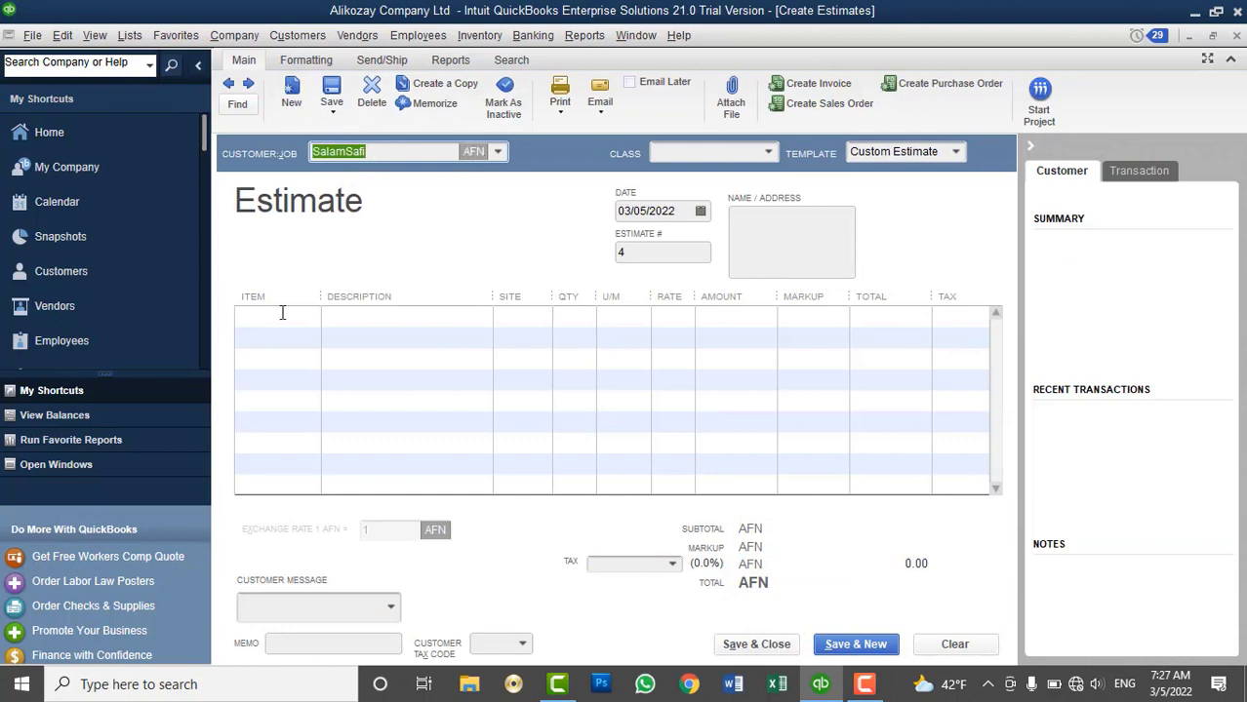
click(300, 314)
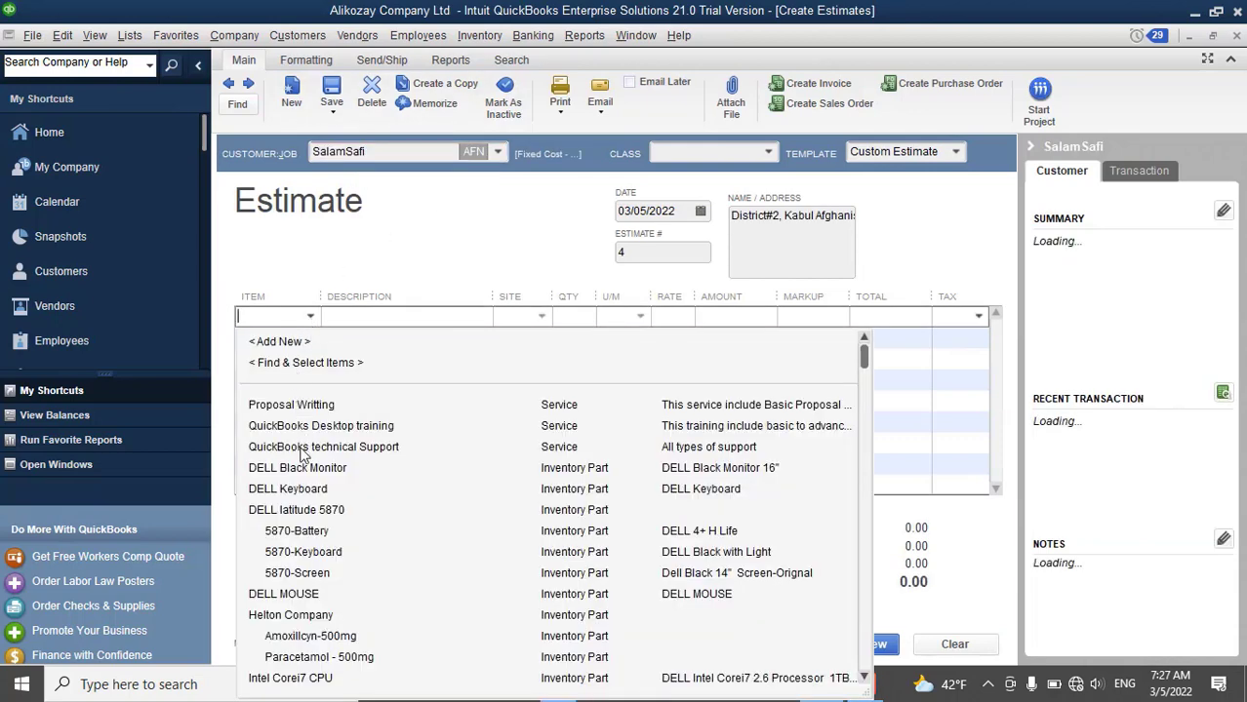
click(296, 469)
click(318, 340)
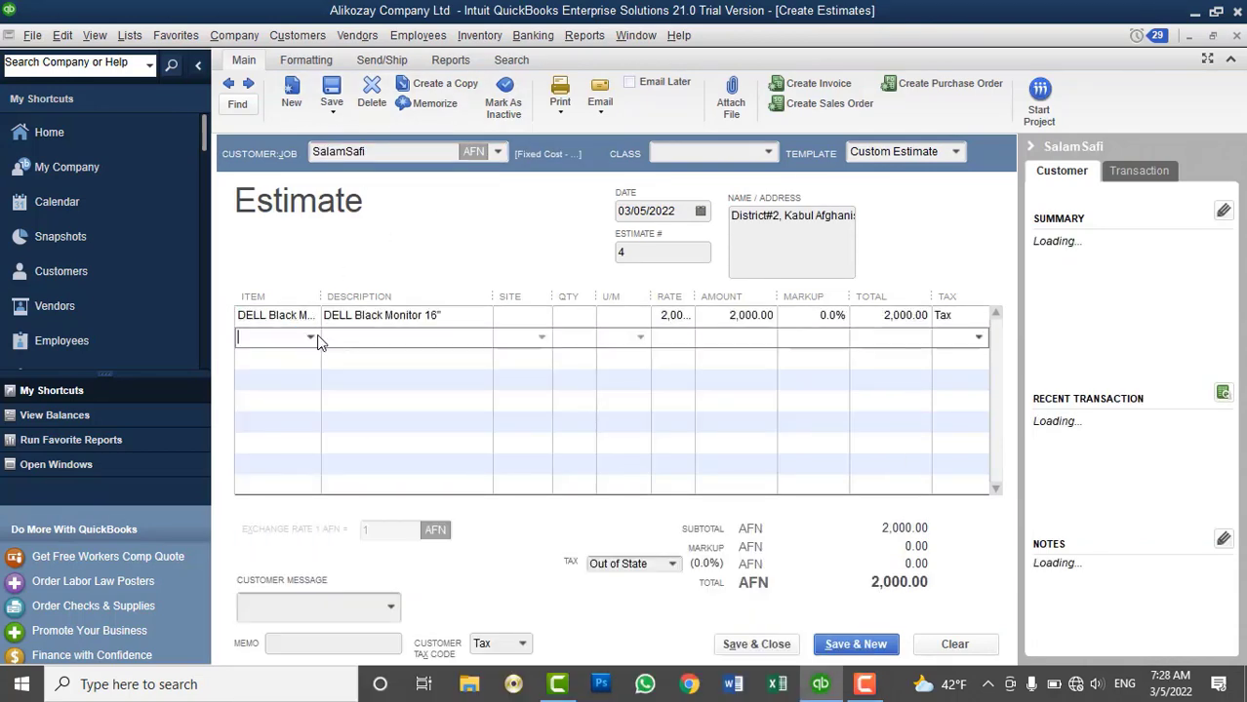
click(312, 339)
scroll(329, 512, down, 4)
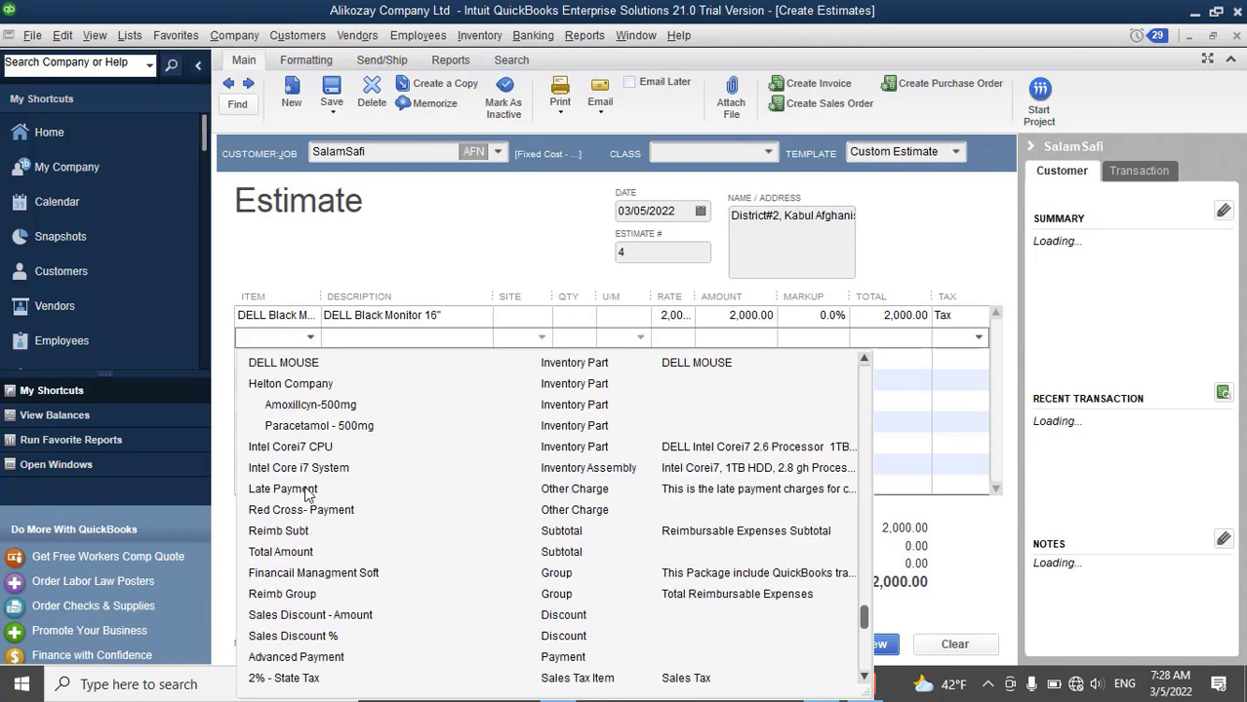
click(310, 448)
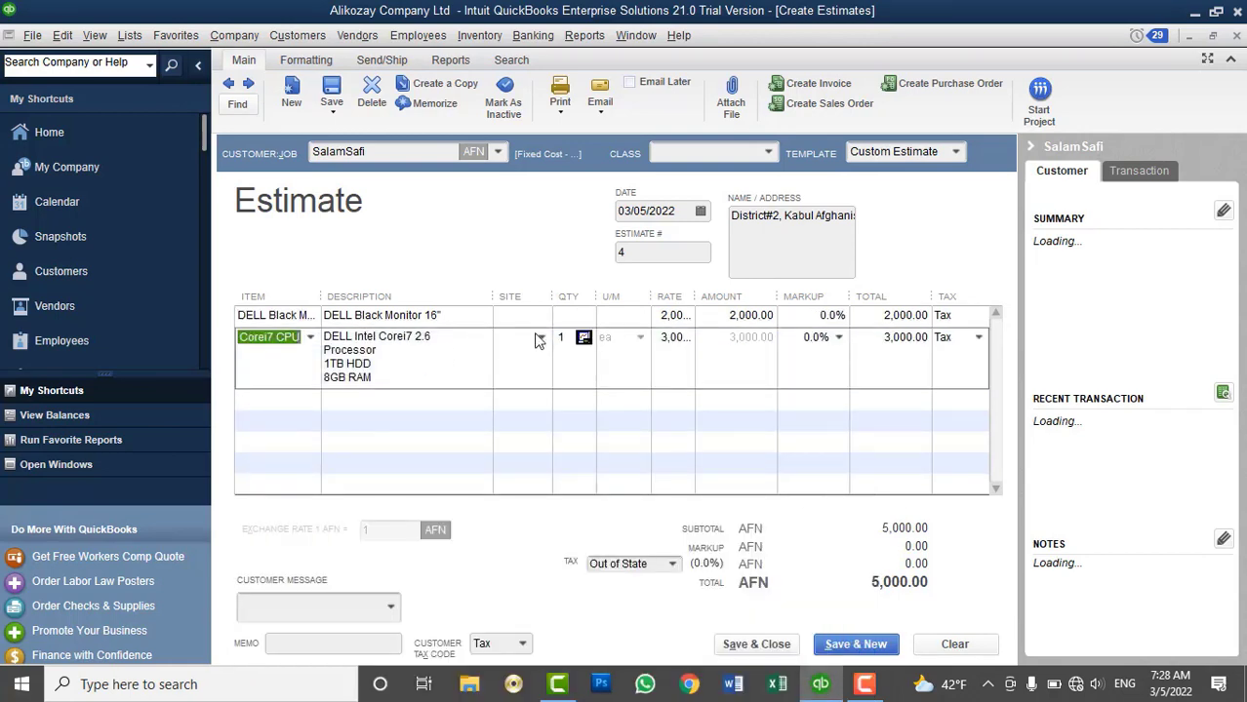
Set the monitor line's quantity to 1 and commit the CPU line
click(574, 316)
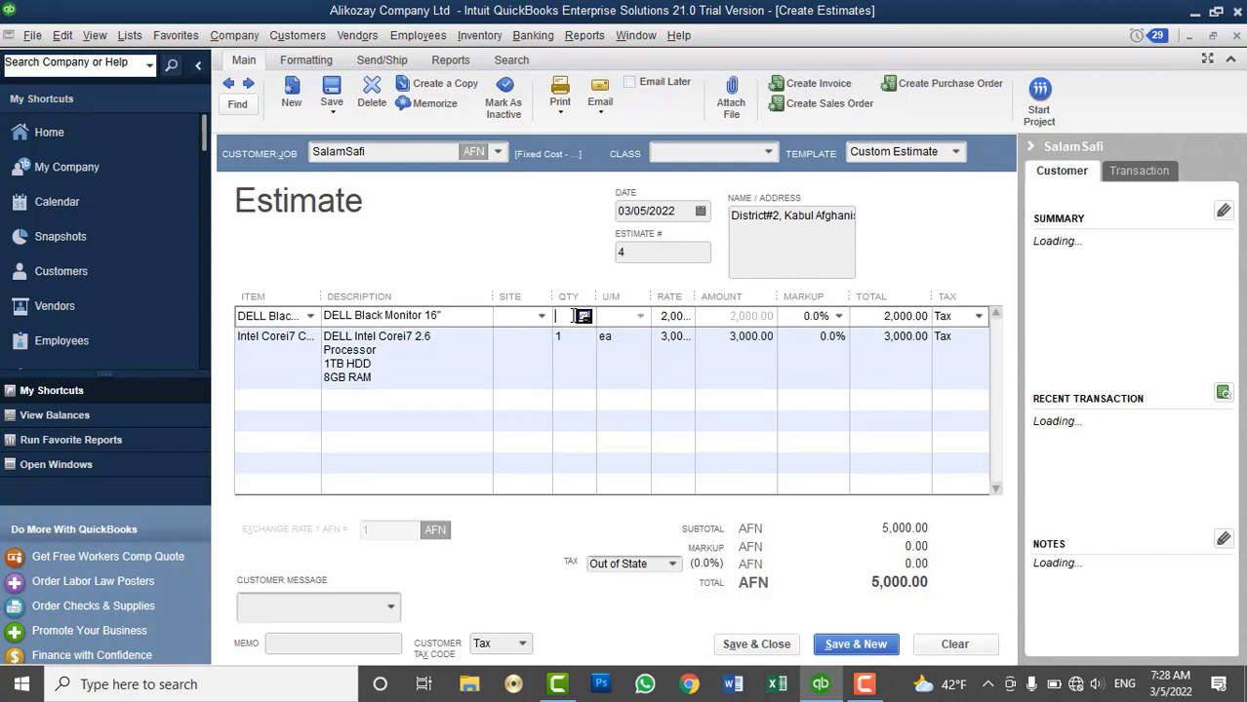
text(1)
key(Down)
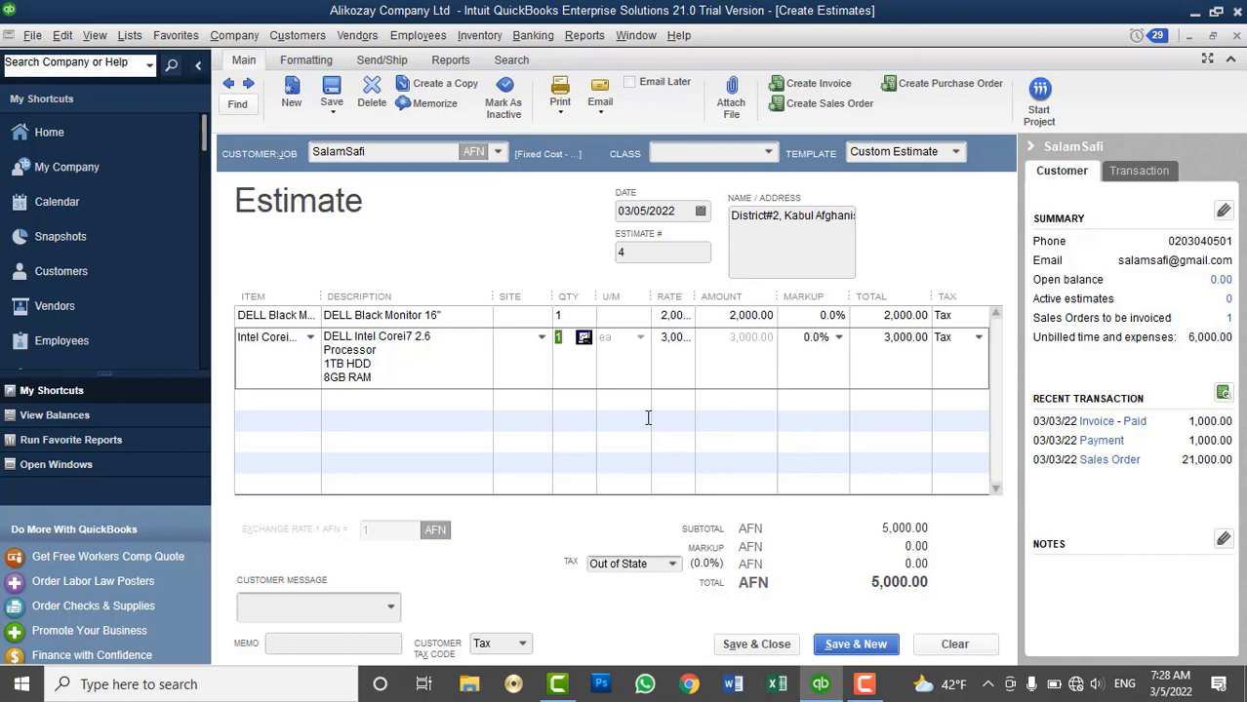
click(579, 400)
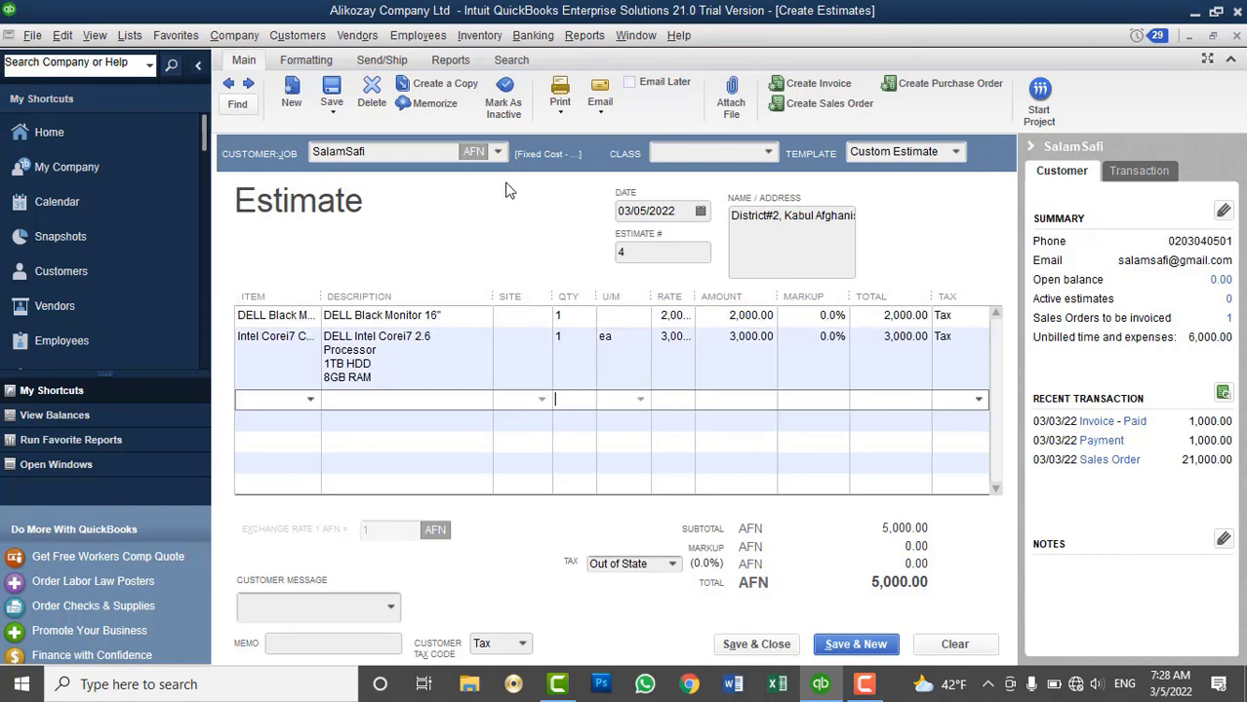
click(130, 35)
click(152, 78)
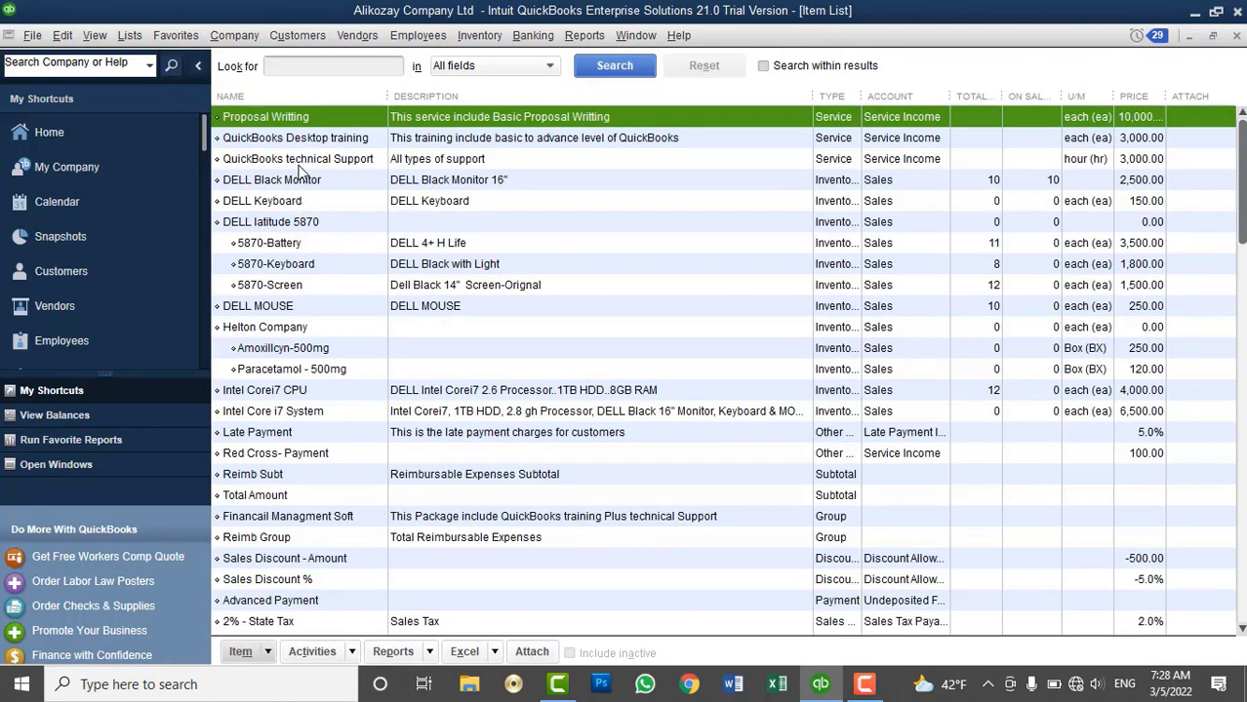
click(302, 183)
double_click(302, 184)
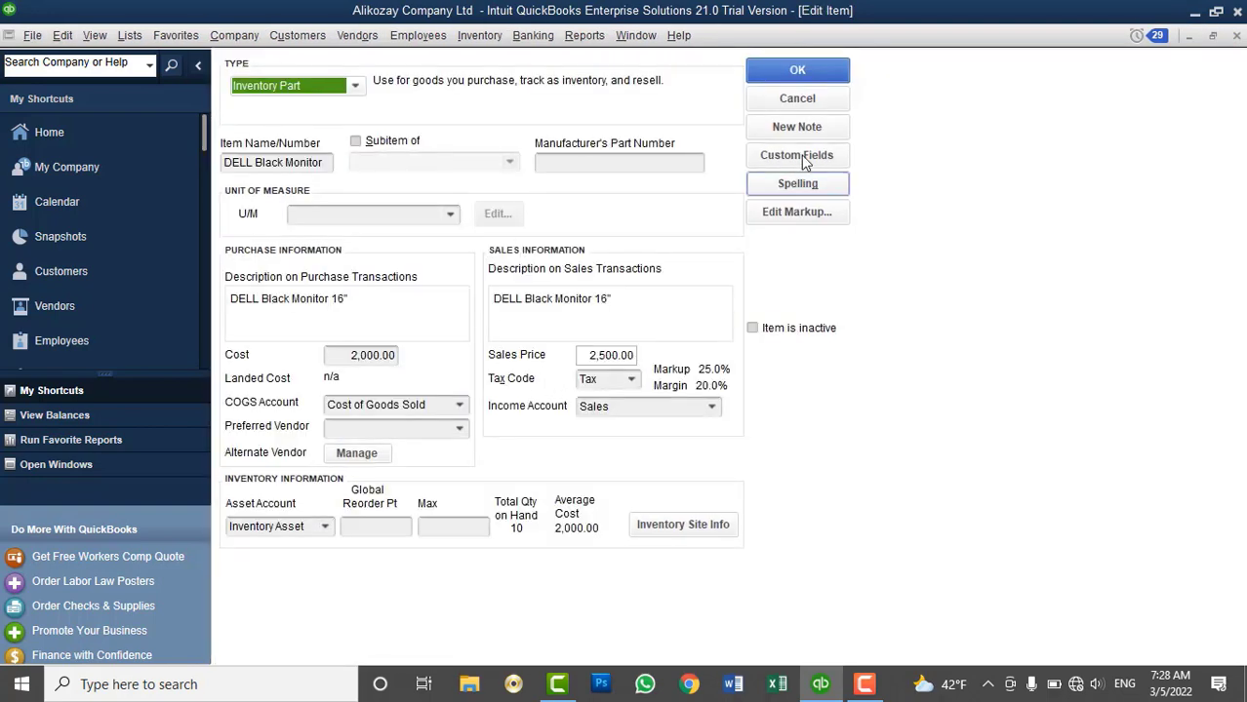
click(795, 99)
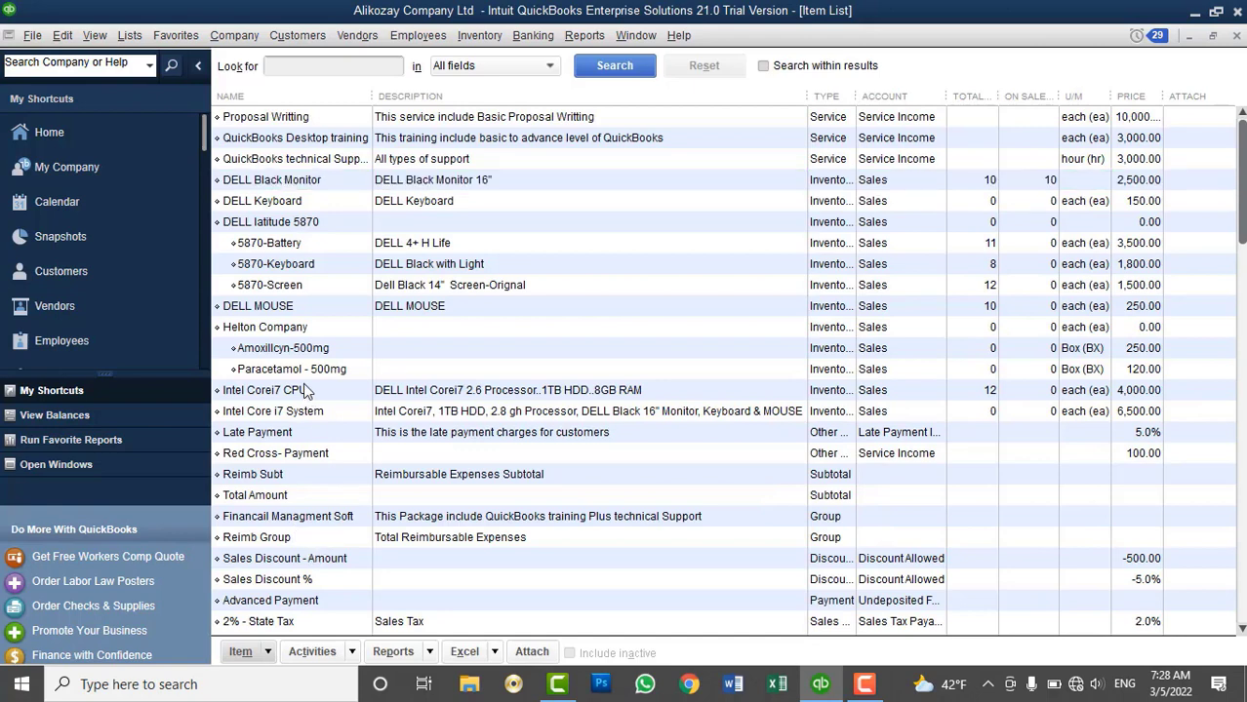
double_click(303, 387)
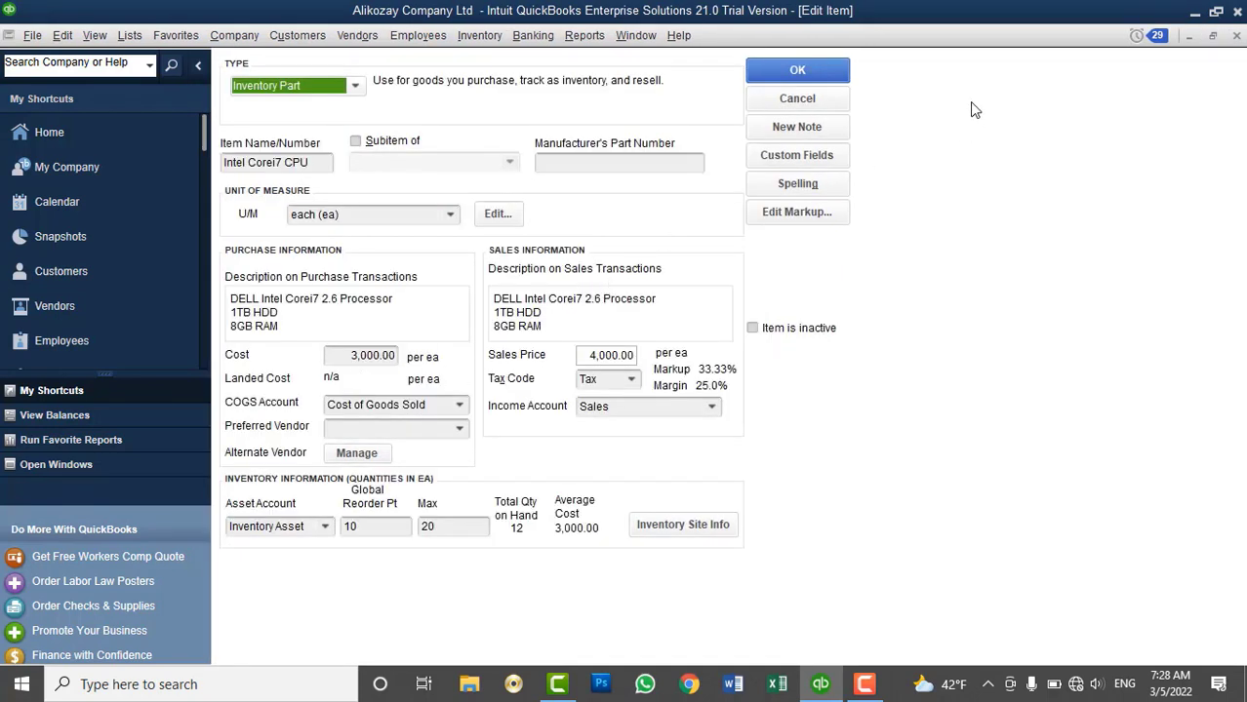
click(797, 98)
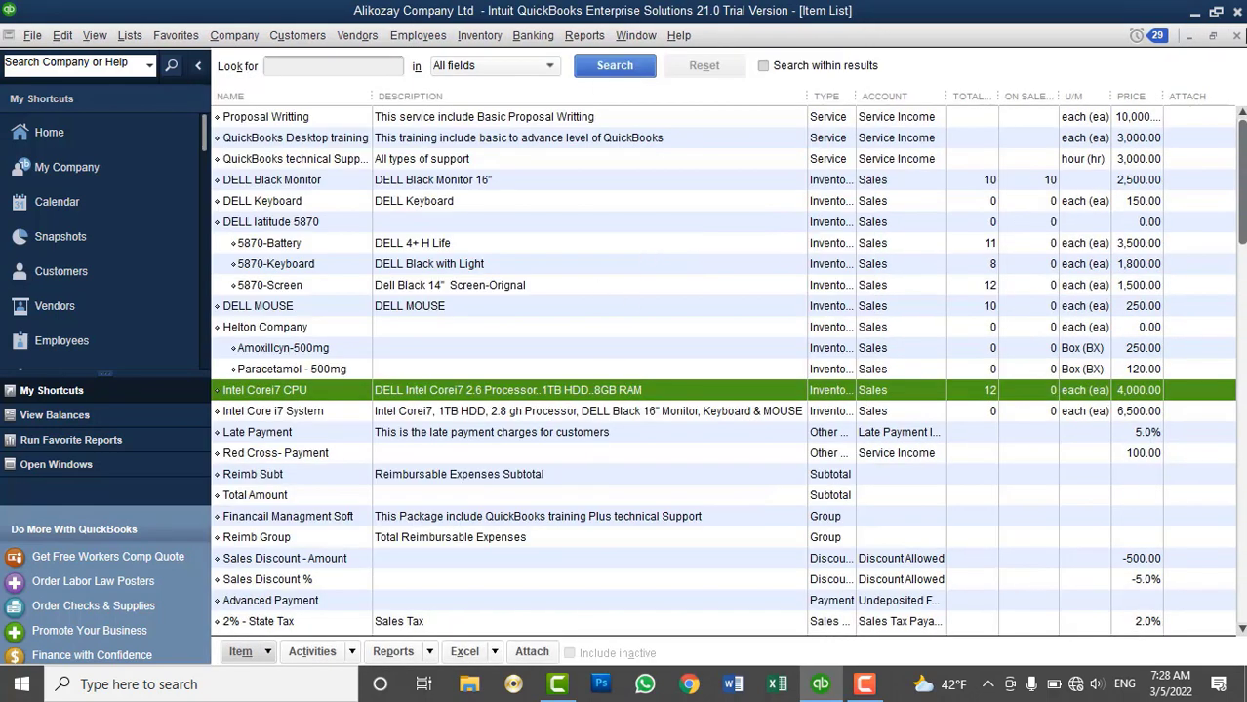
key(Escape)
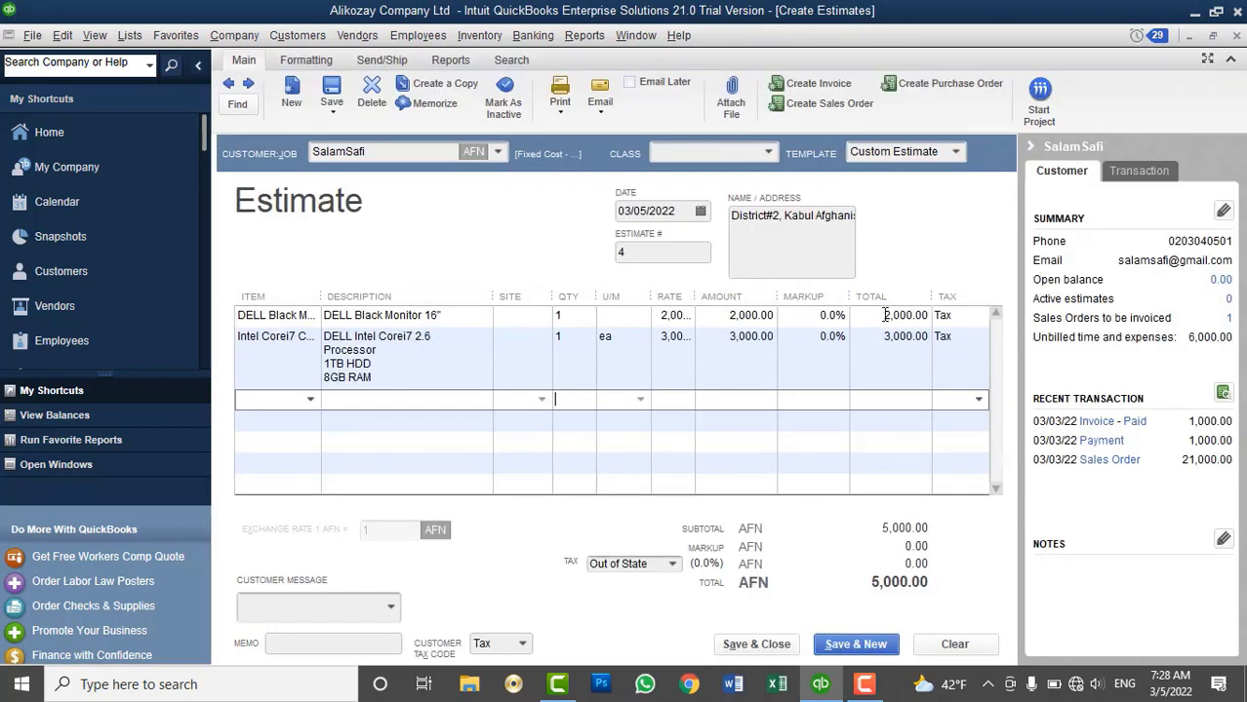
Enter a markup of 10 on the monitor line
click(834, 316)
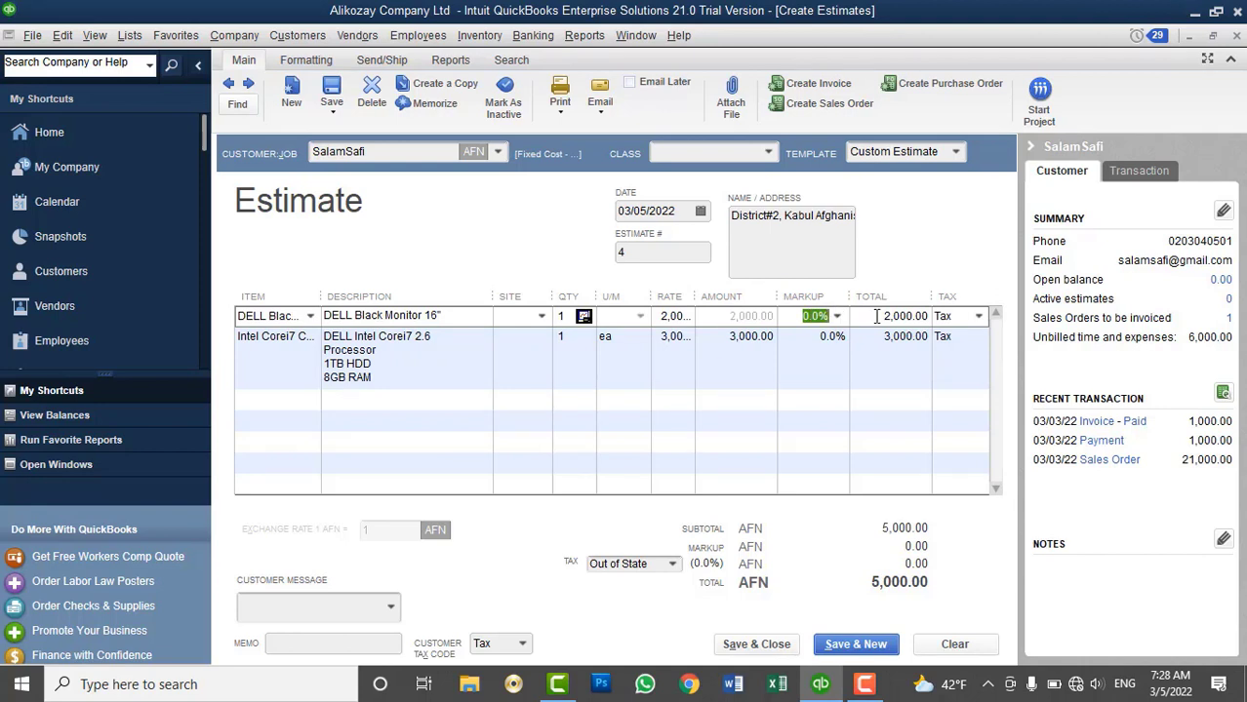
text(10)
key(Tab)
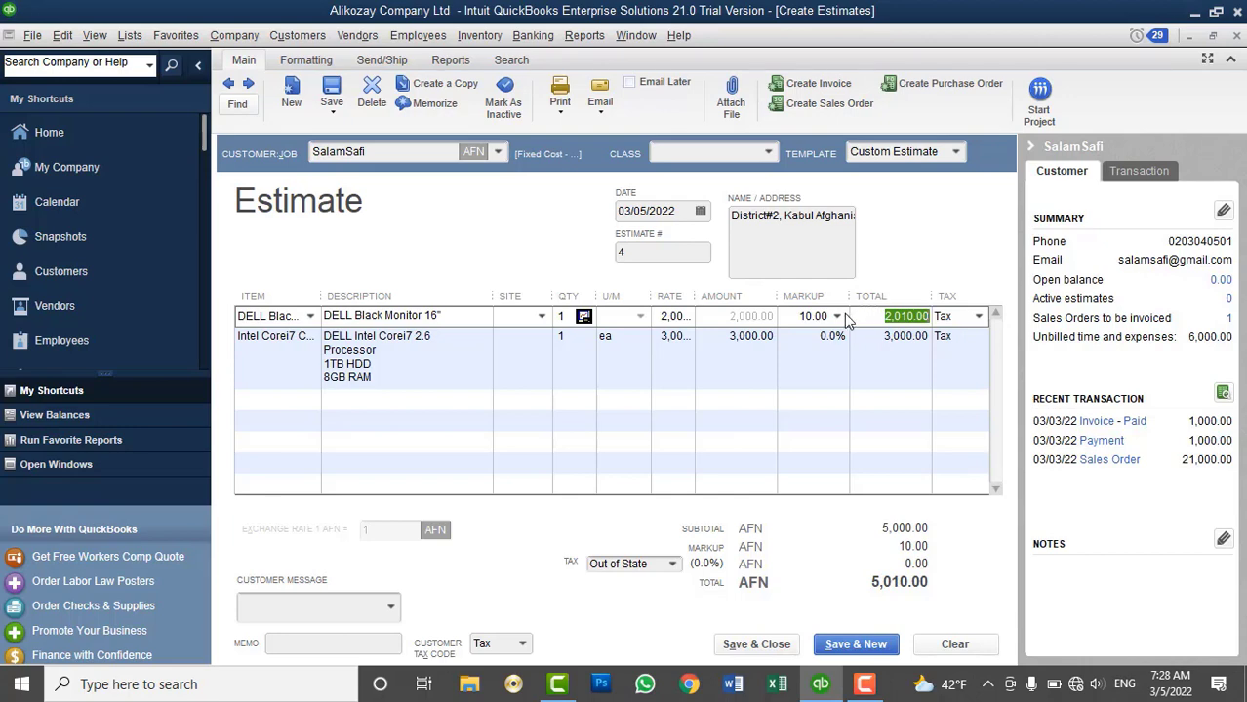
Compute 10% of 2000 (200) in Windows Calculator
key(super+r)
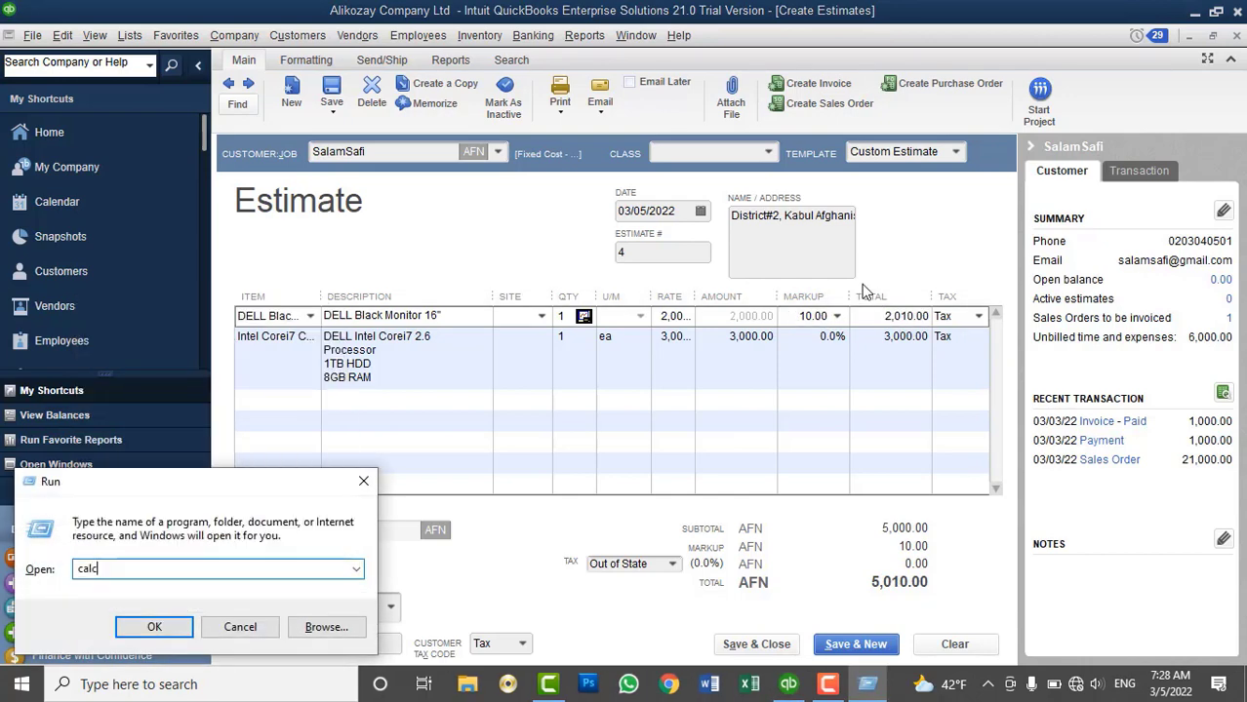
key(Return)
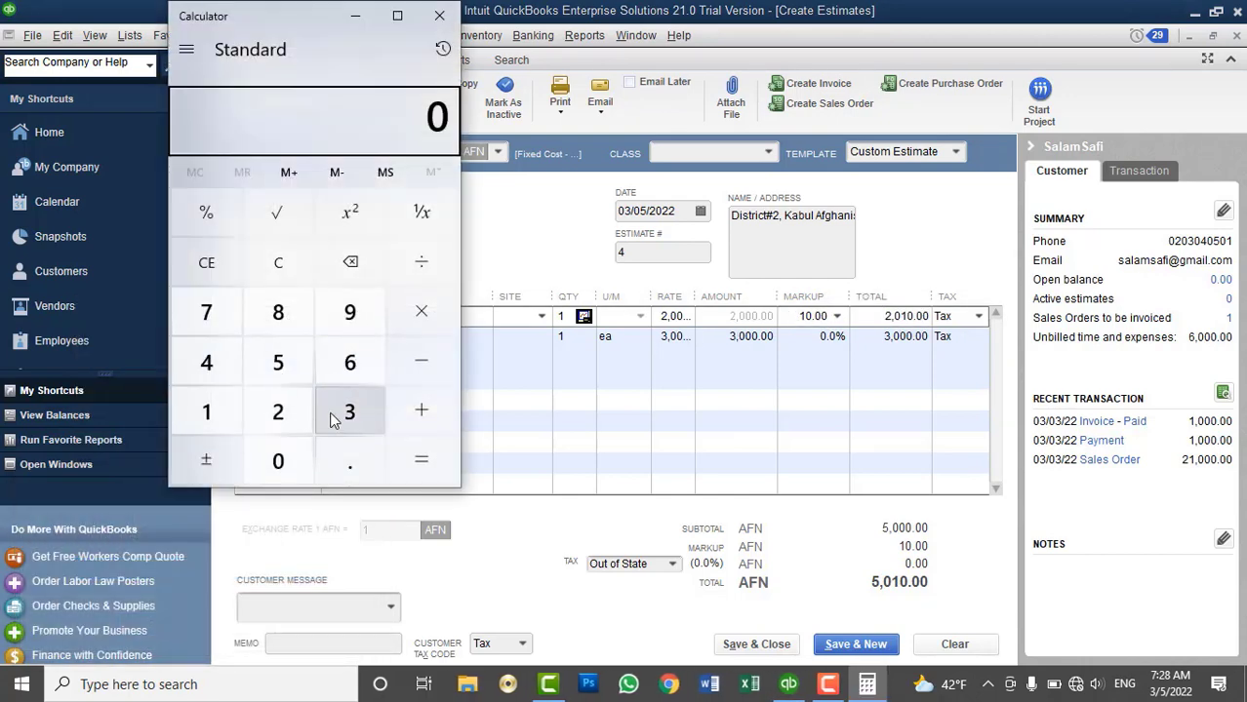
click(278, 412)
click(278, 461)
double_click(278, 460)
click(432, 312)
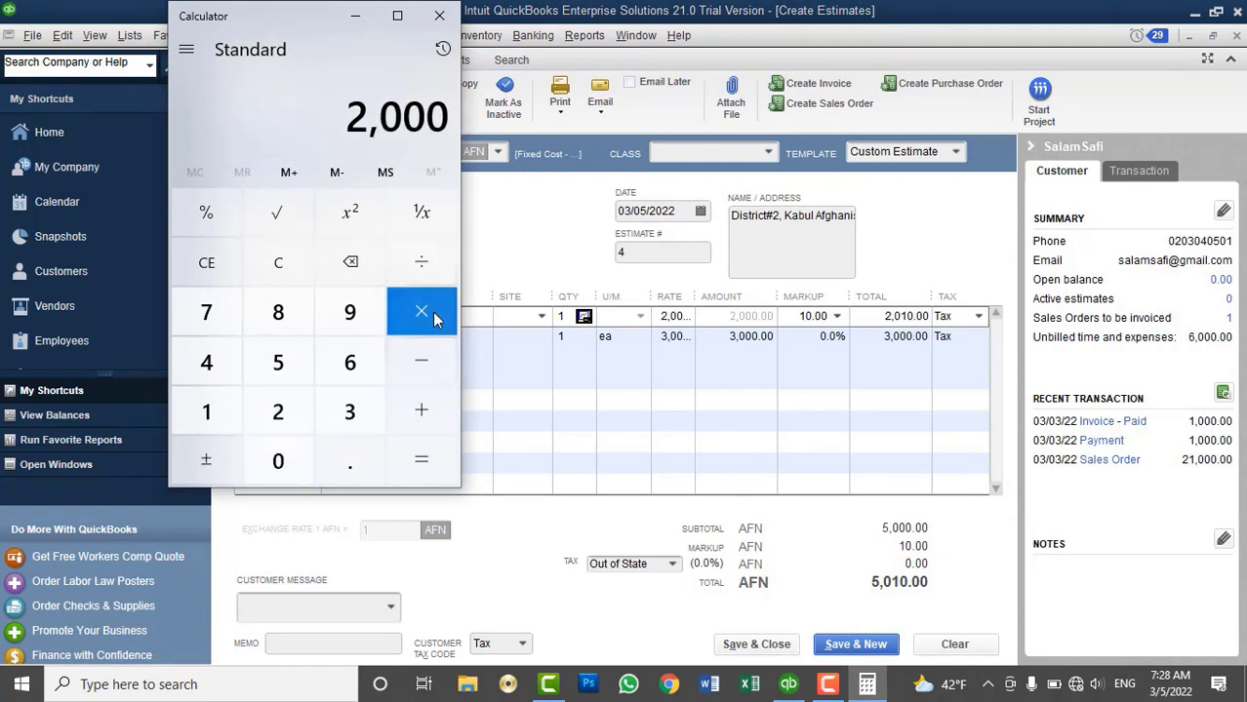
click(235, 410)
click(278, 460)
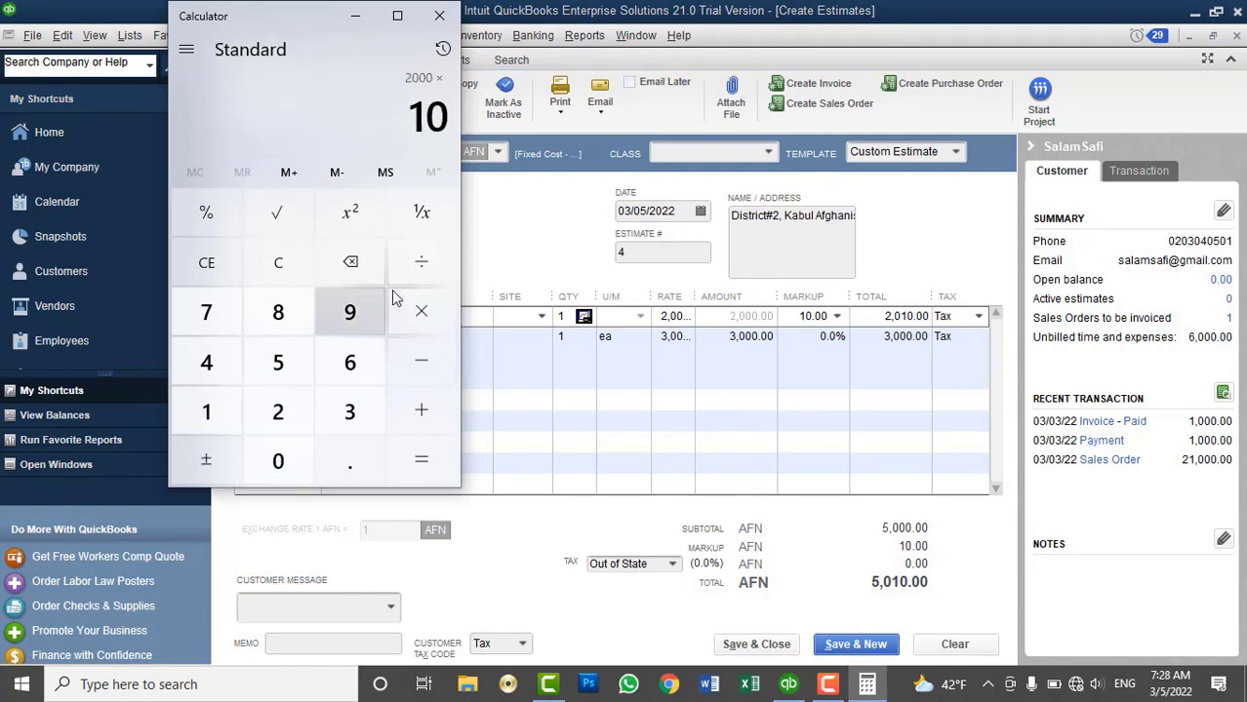
click(421, 261)
click(206, 411)
double_click(278, 459)
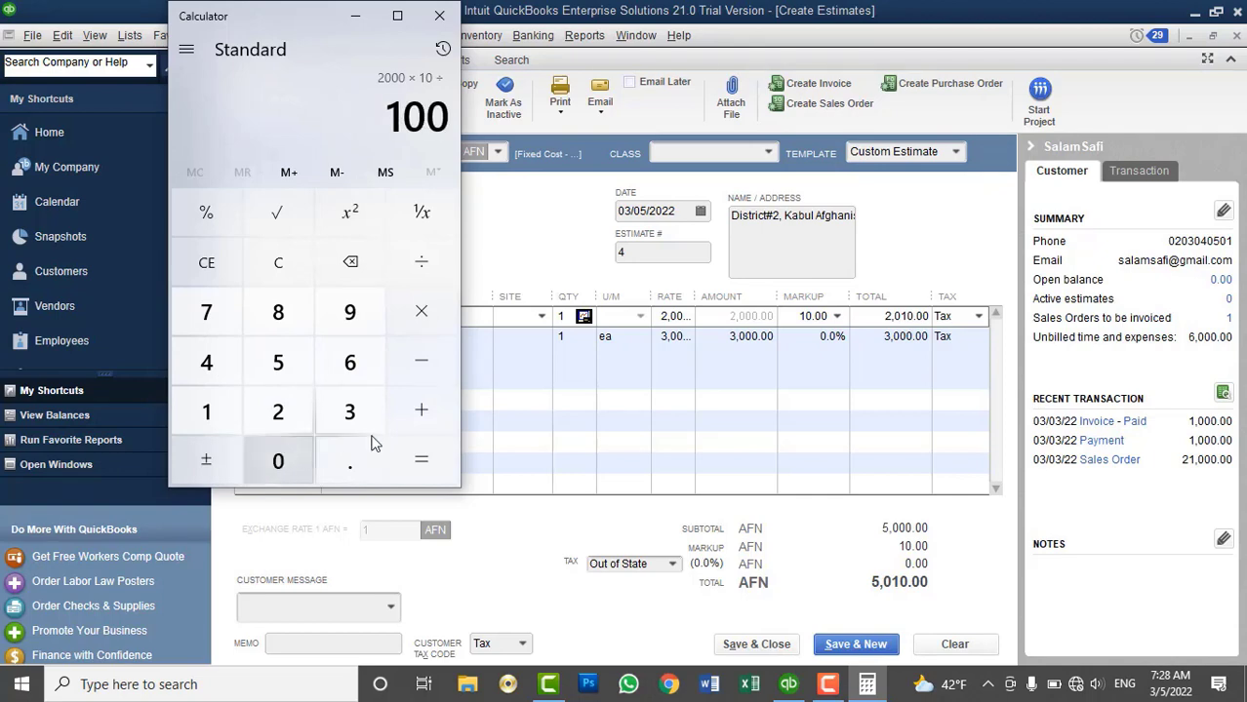
click(422, 459)
click(439, 16)
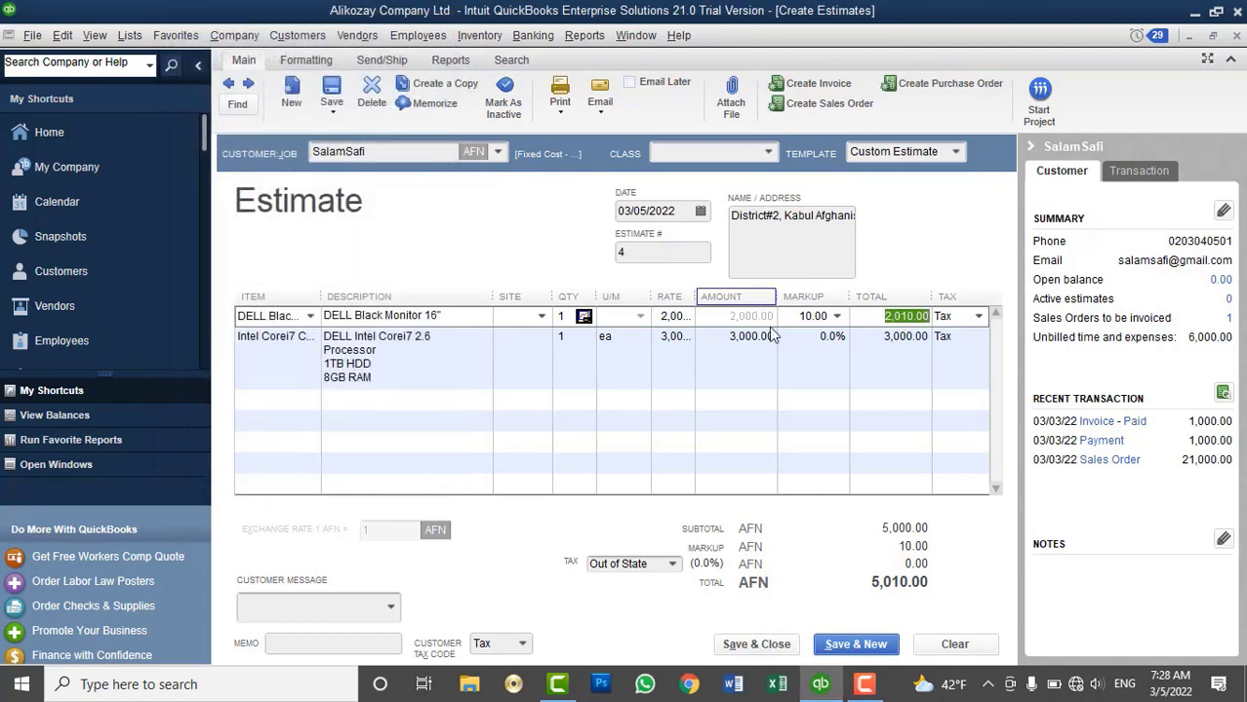
Set 10% markup on the monitor and 20% on the CPU, then clear the estimate
click(788, 315)
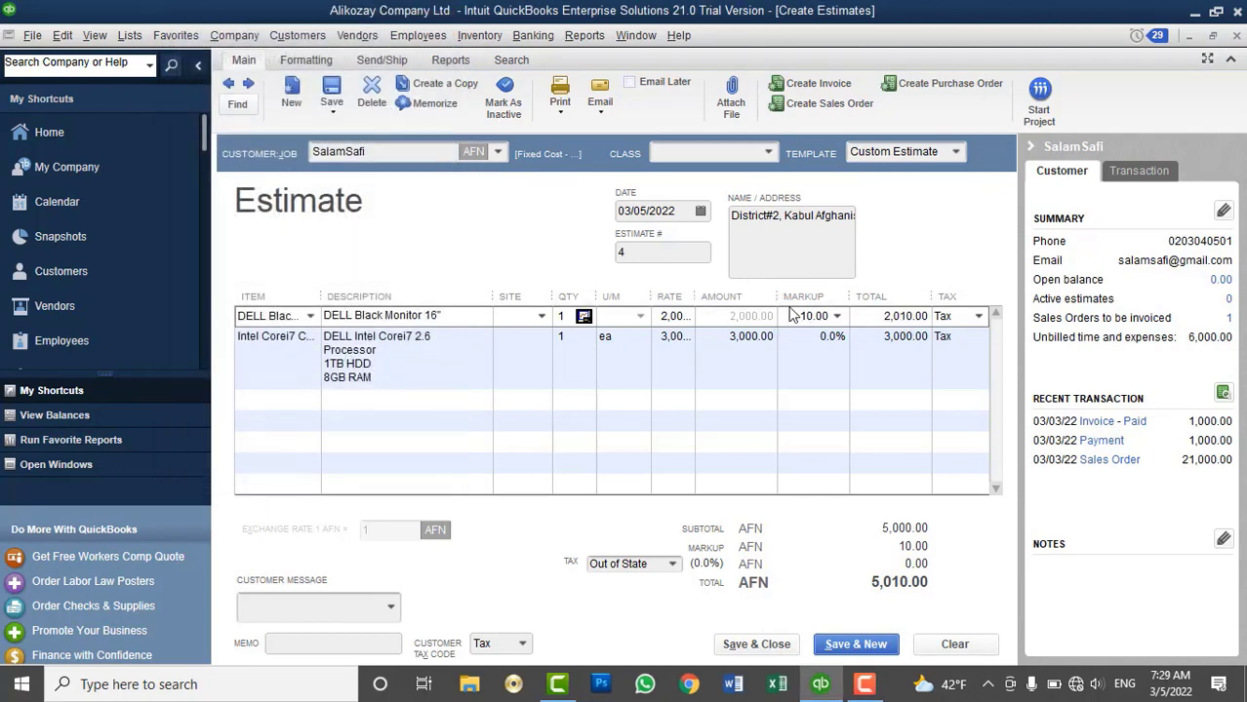
drag(792, 316, 863, 323)
text(10%)
key(Tab)
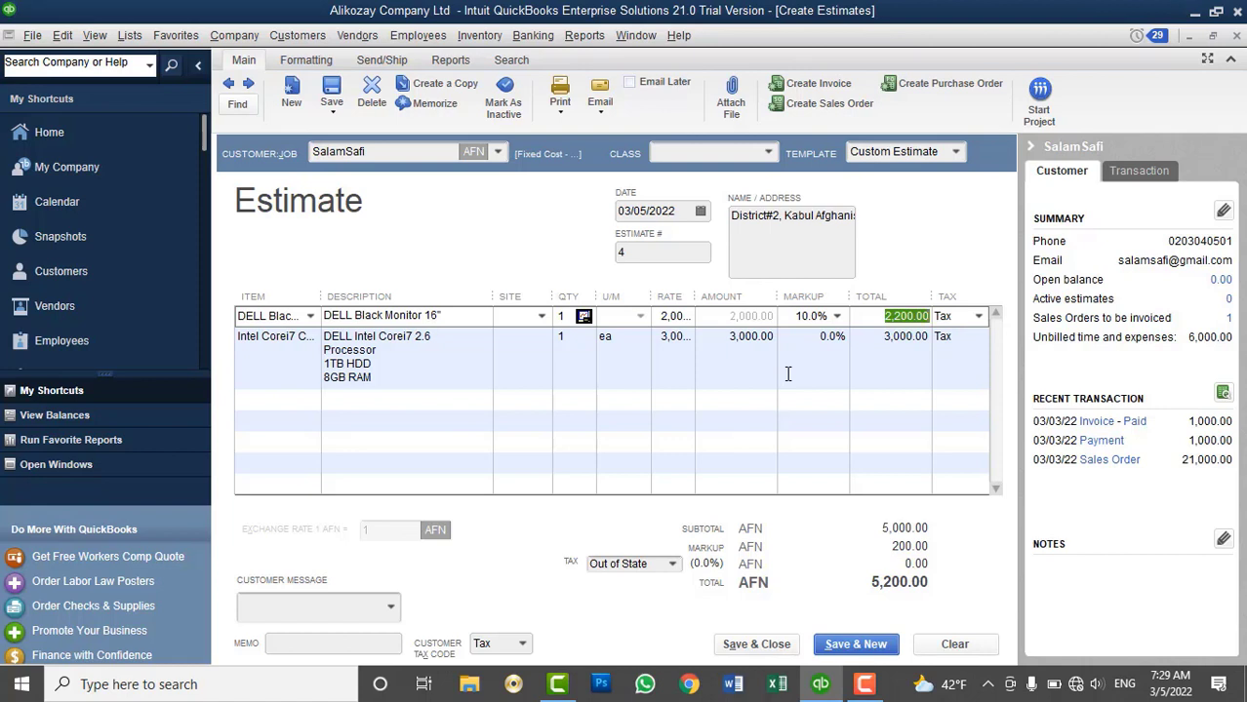
click(792, 339)
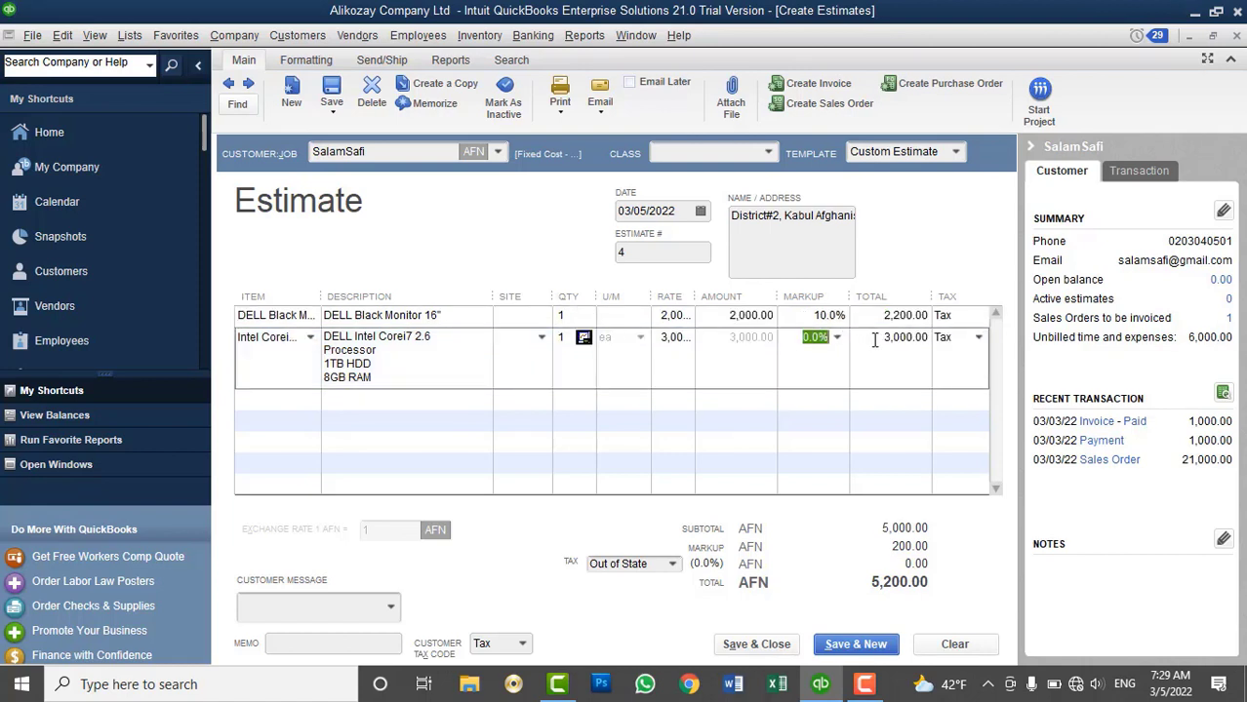
text(20%)
key(Tab)
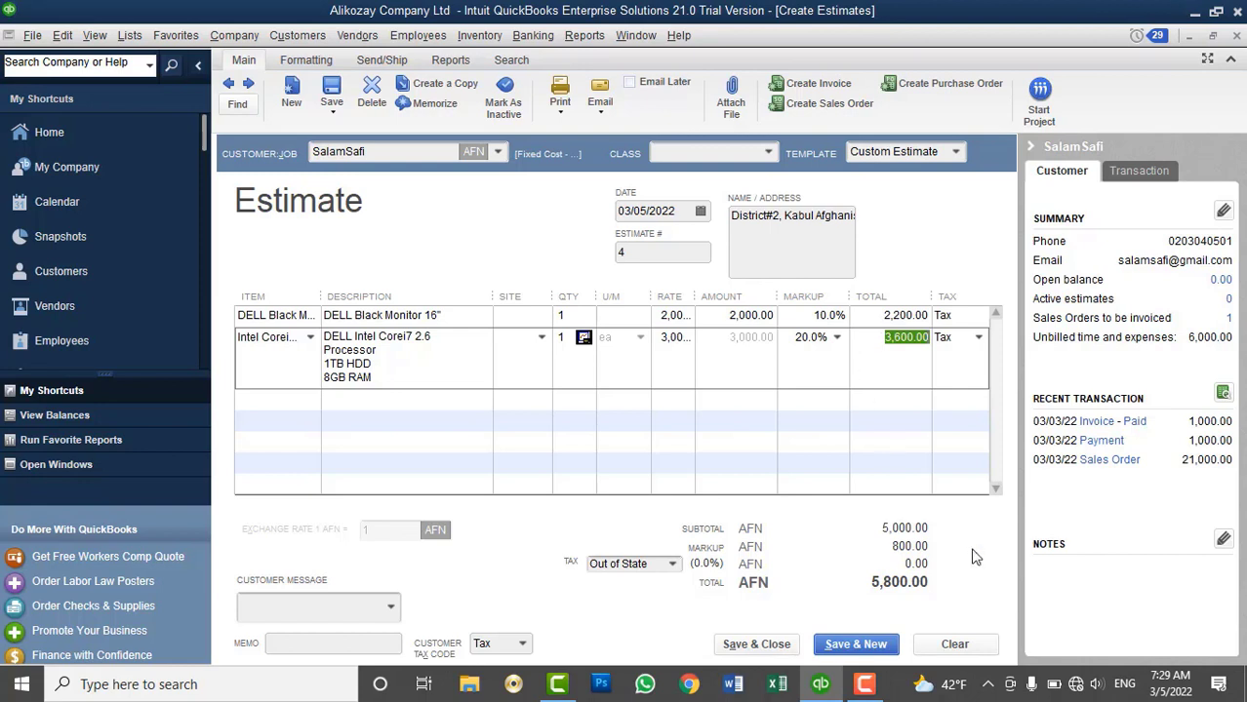
click(991, 651)
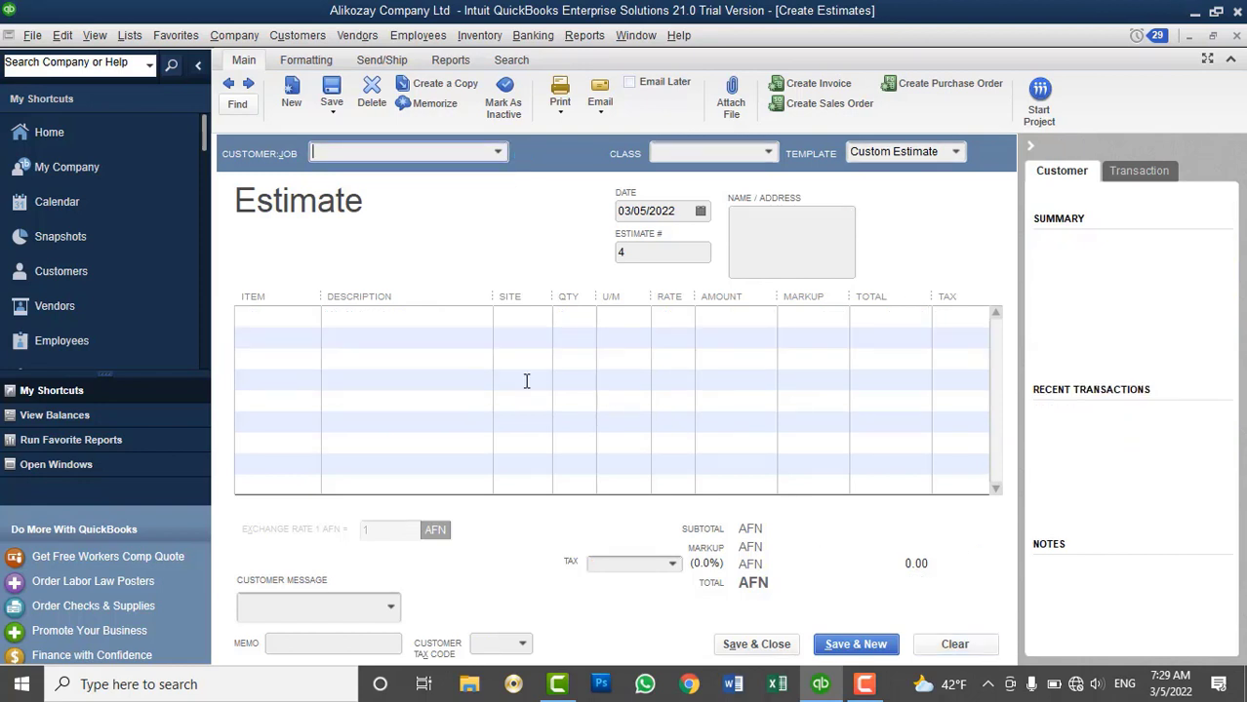
Select the customer and add DELL Black Monitor as the estimate's first line
click(496, 156)
click(376, 250)
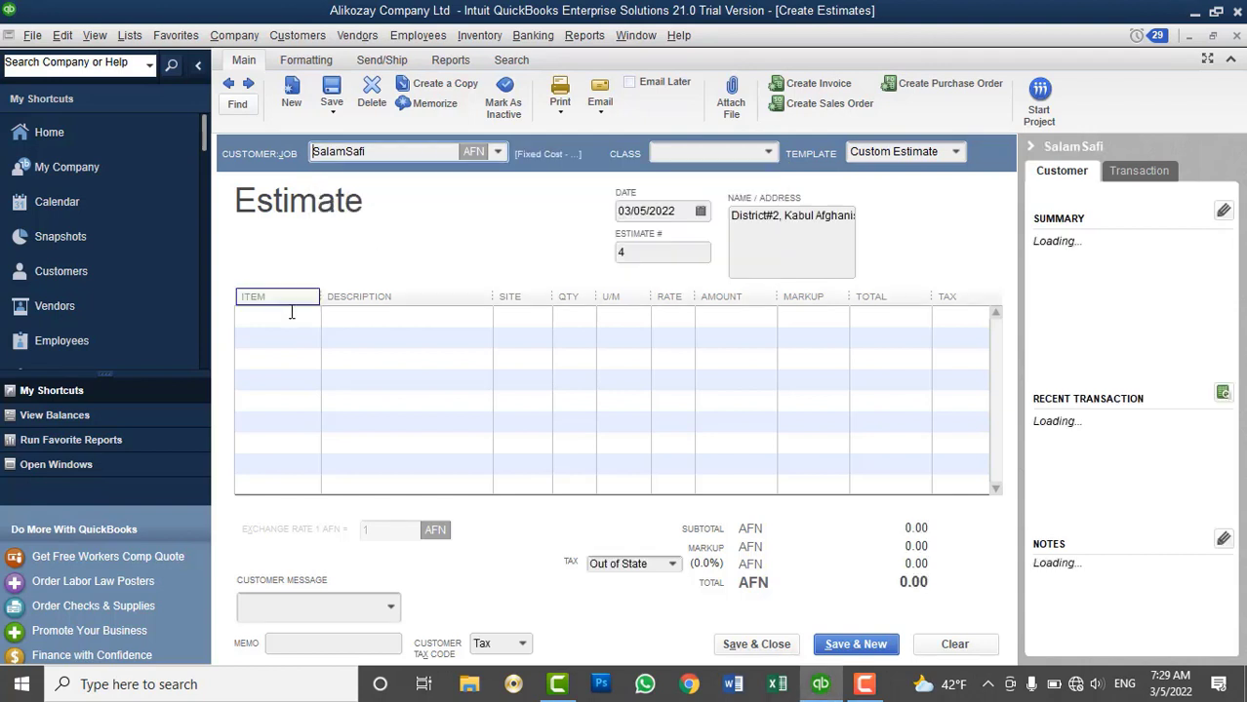
click(289, 314)
click(309, 317)
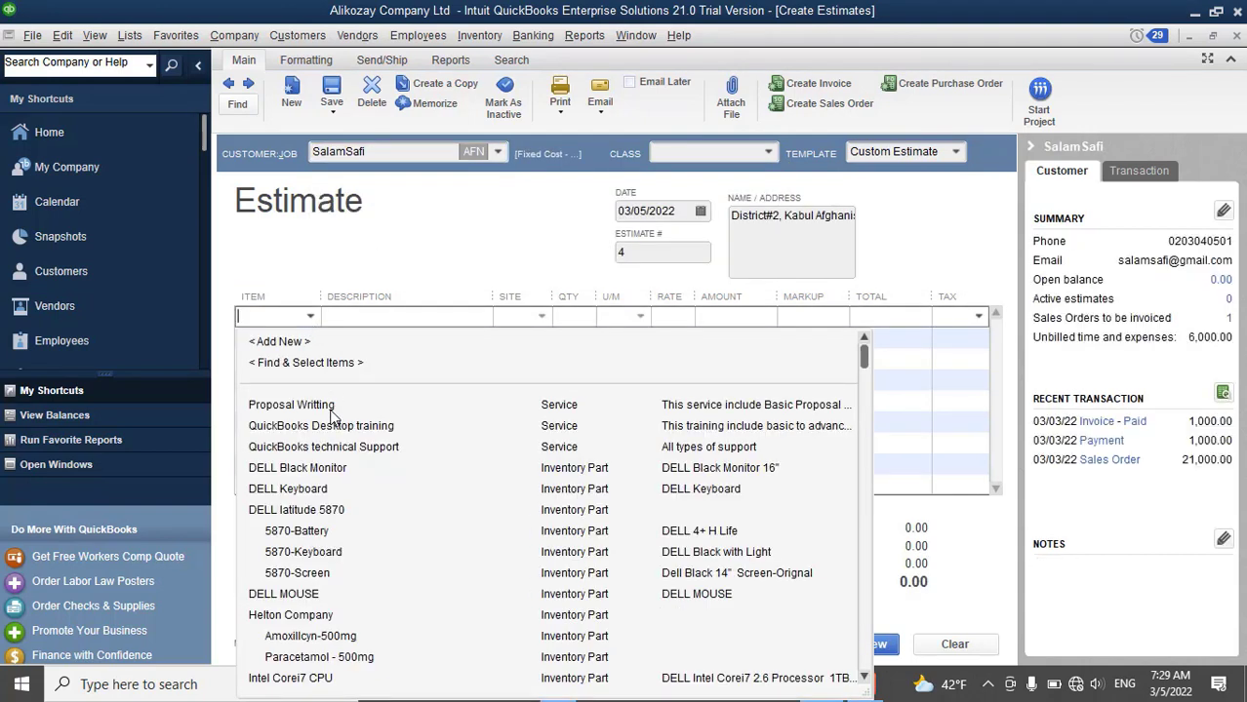
click(334, 470)
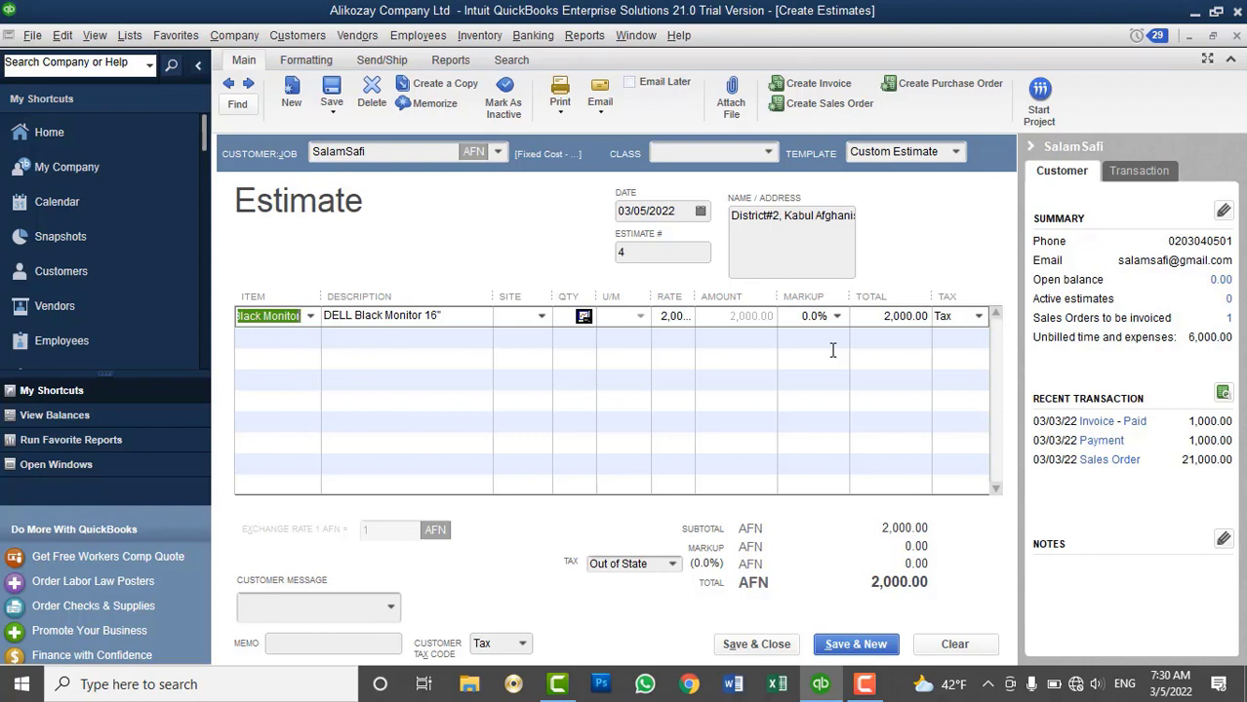
click(560, 111)
click(563, 129)
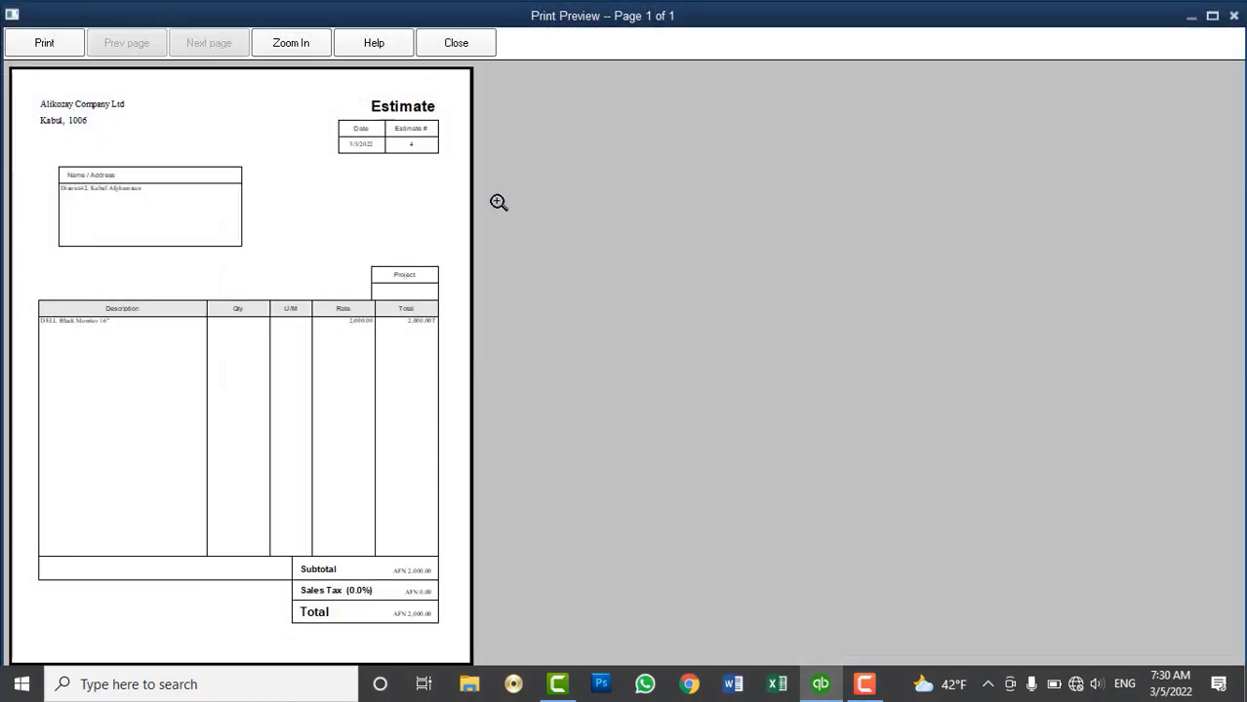
click(414, 317)
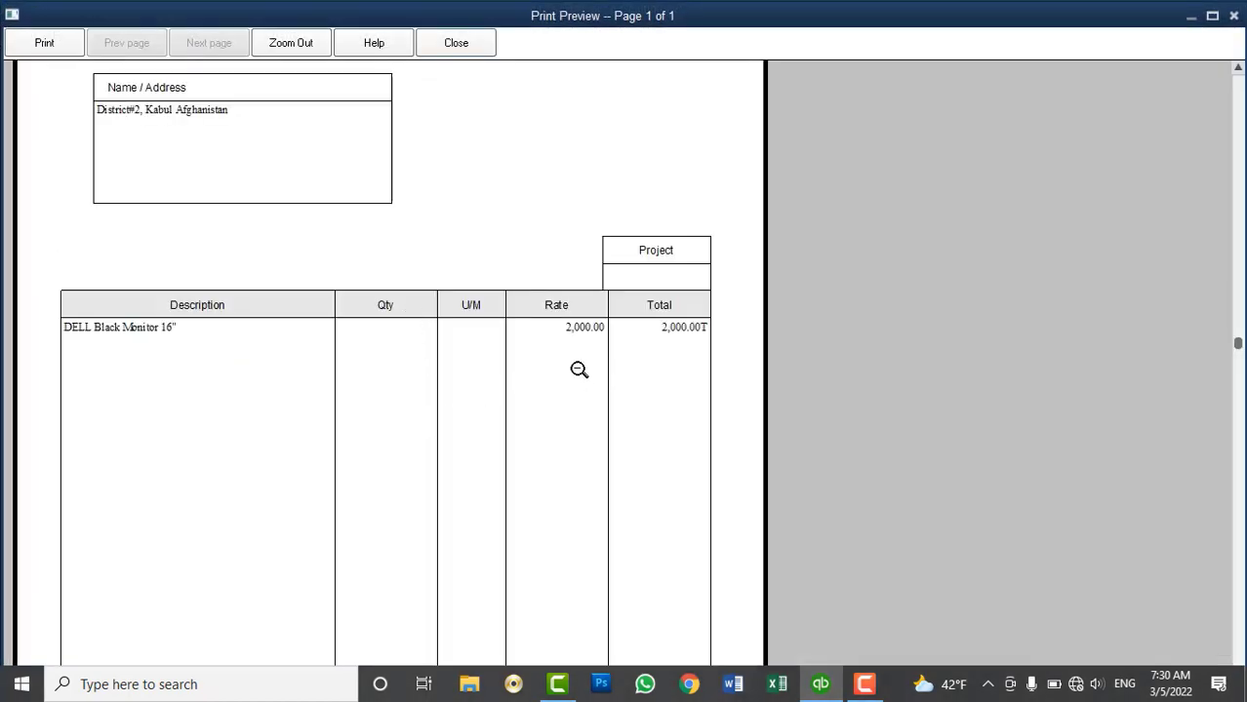
click(578, 369)
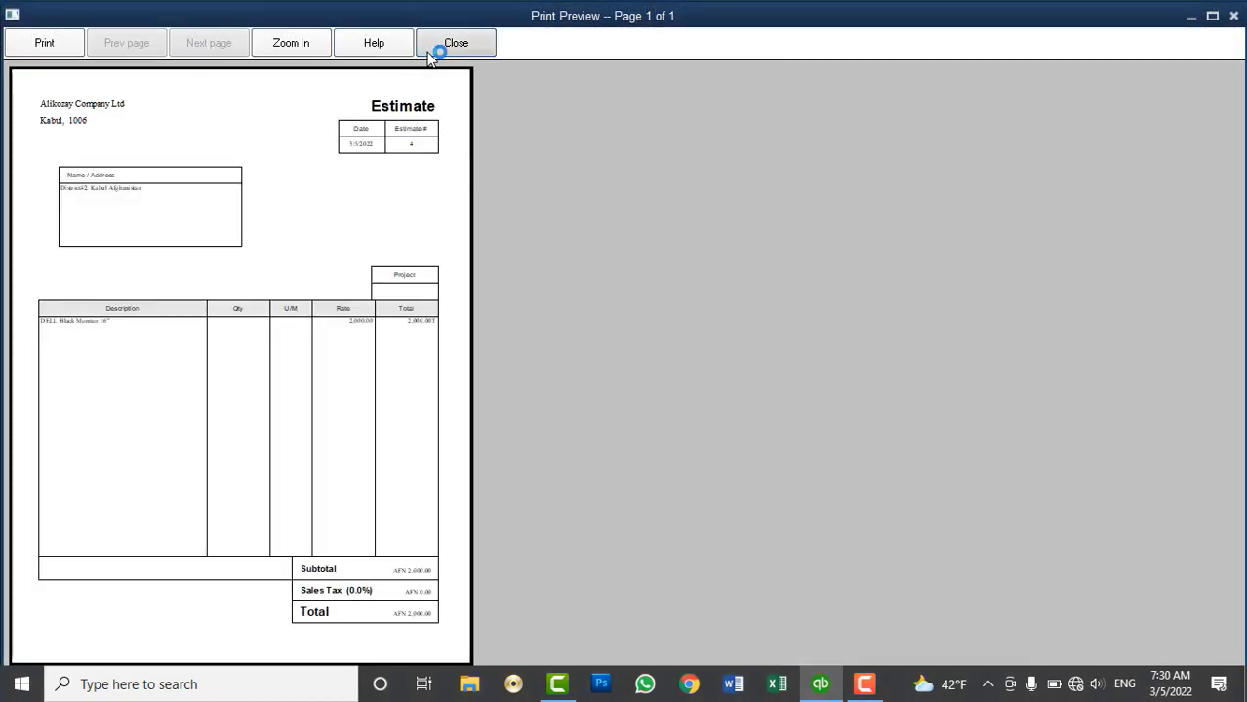
click(438, 46)
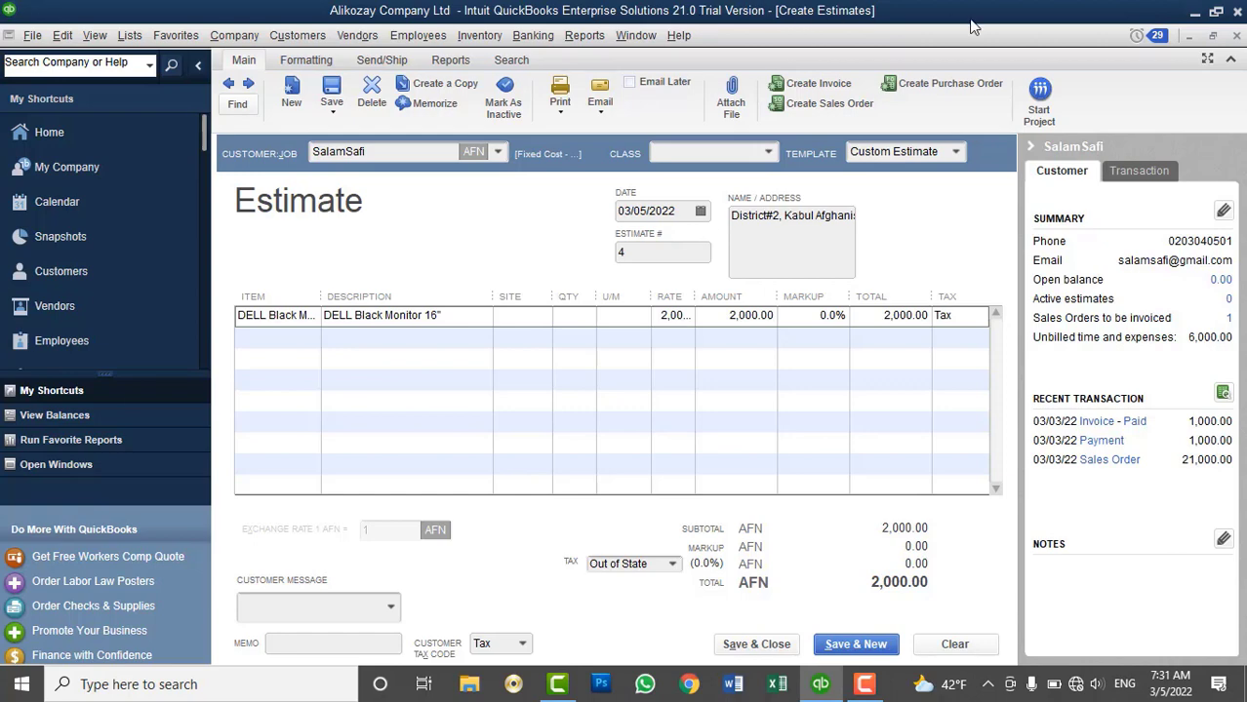
Close the estimate without recording it, then review the customer's Payment Settings and cancel
click(1234, 39)
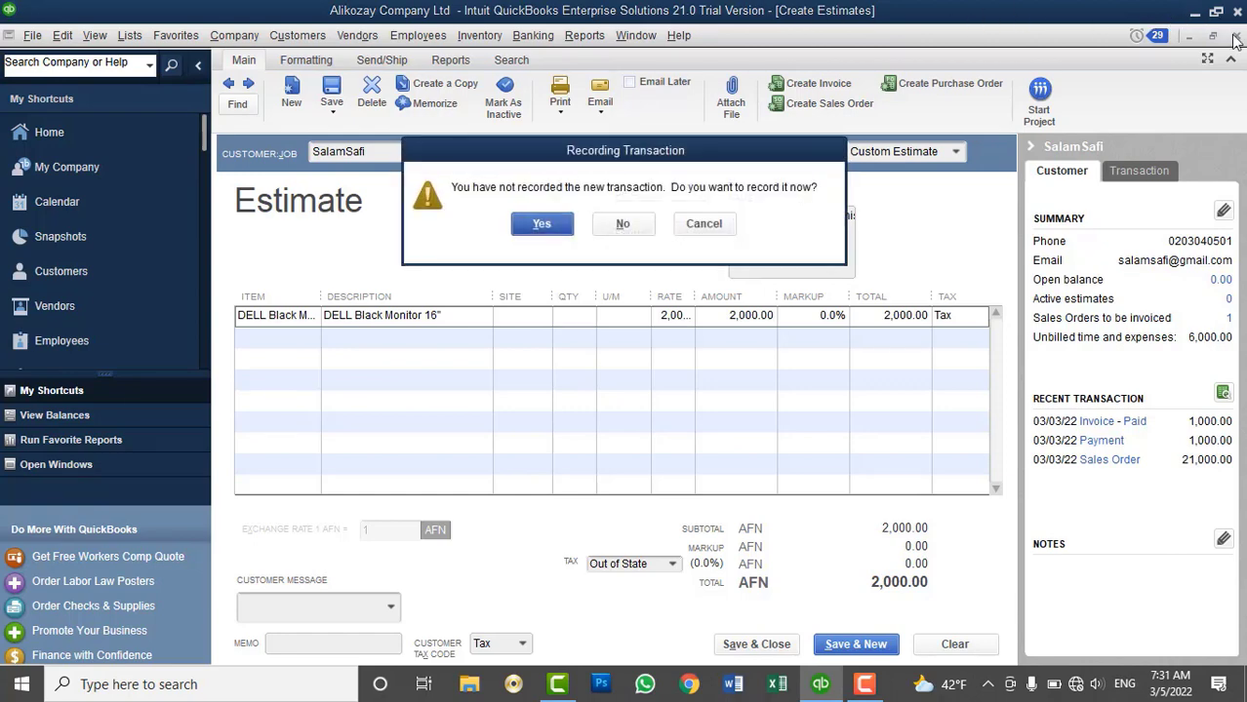
click(634, 231)
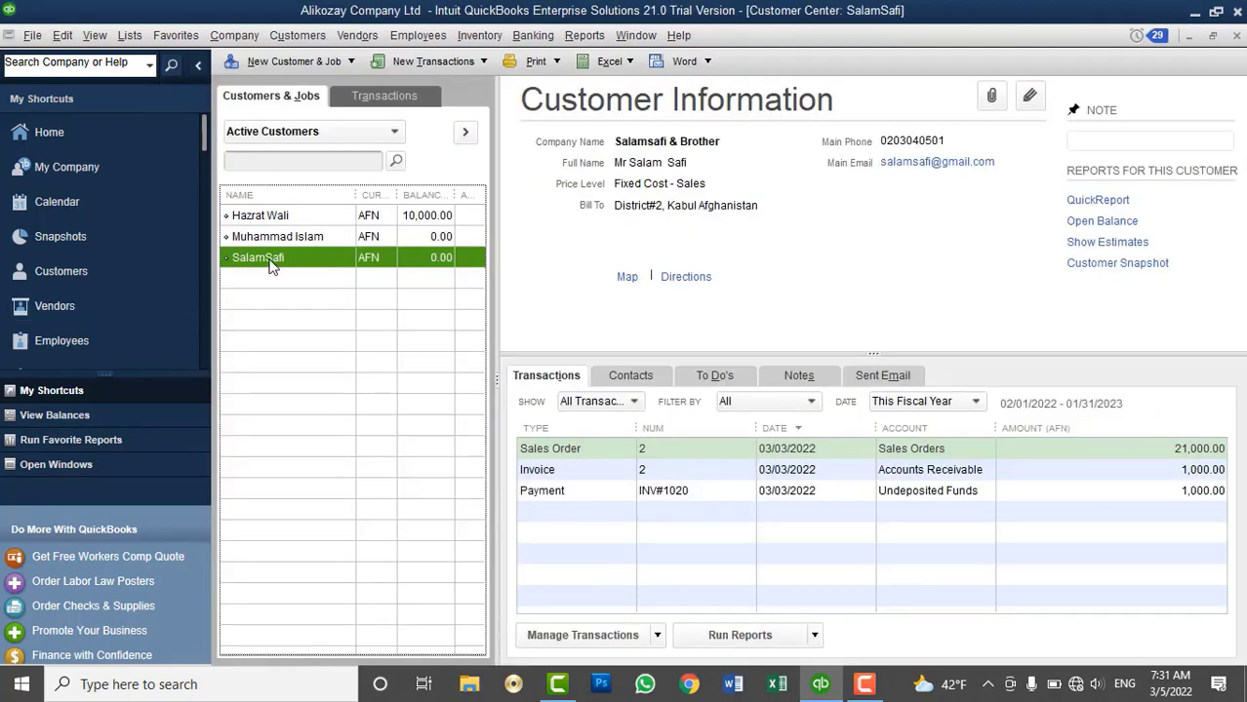
right_click(271, 267)
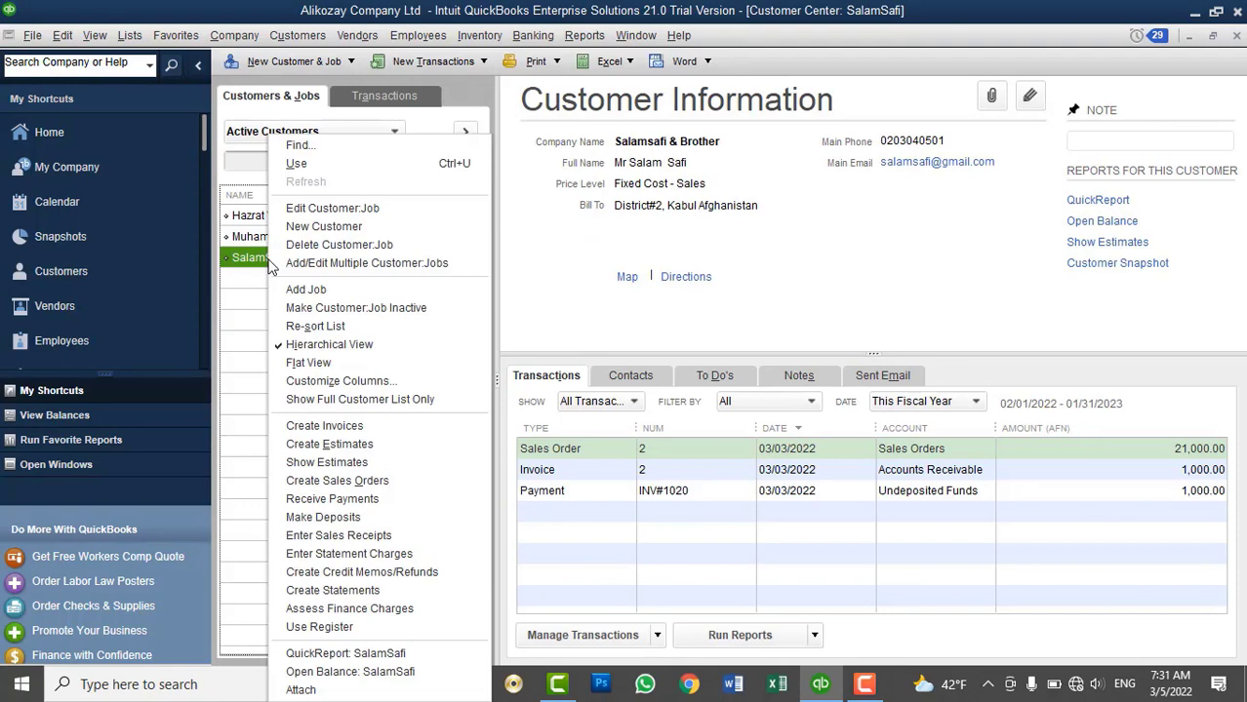
click(302, 208)
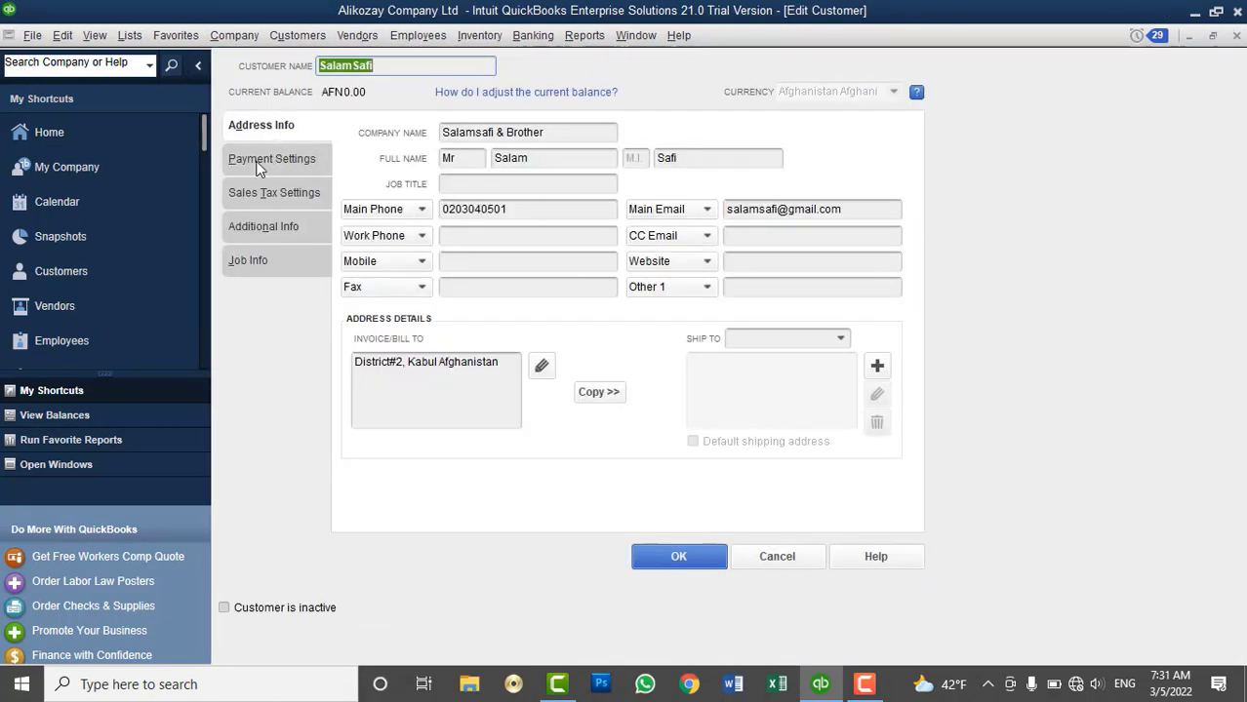
click(292, 164)
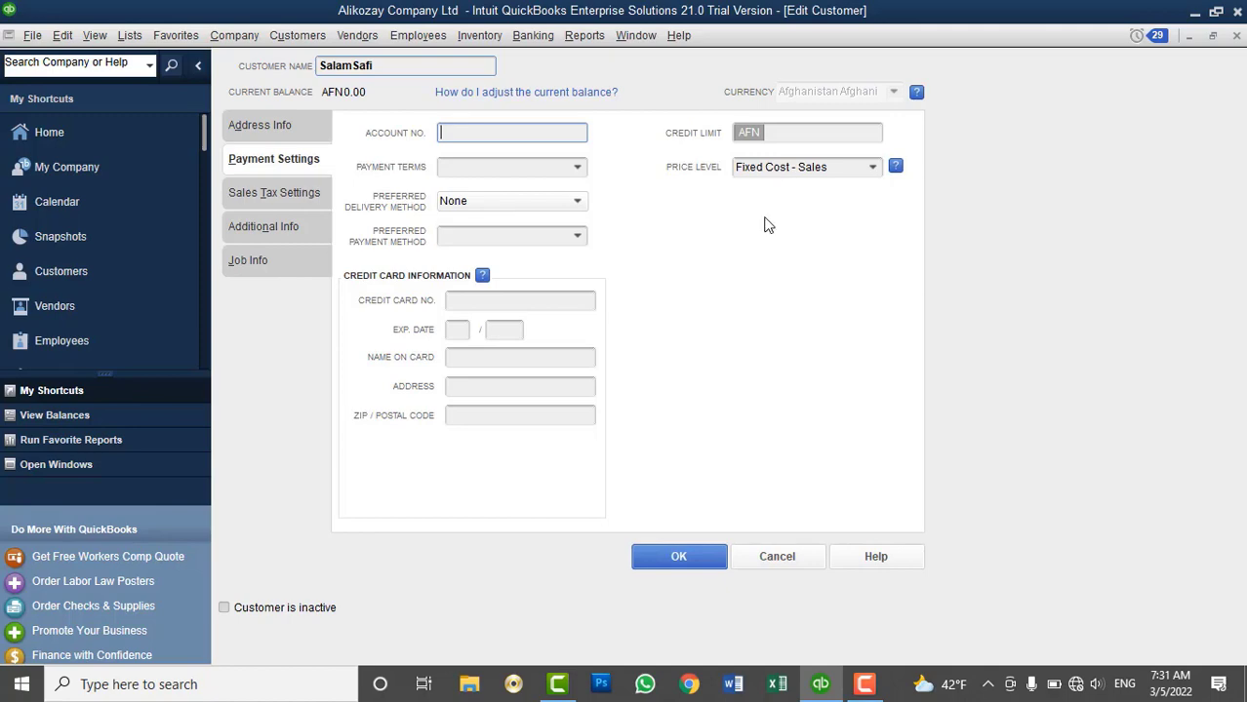
click(771, 556)
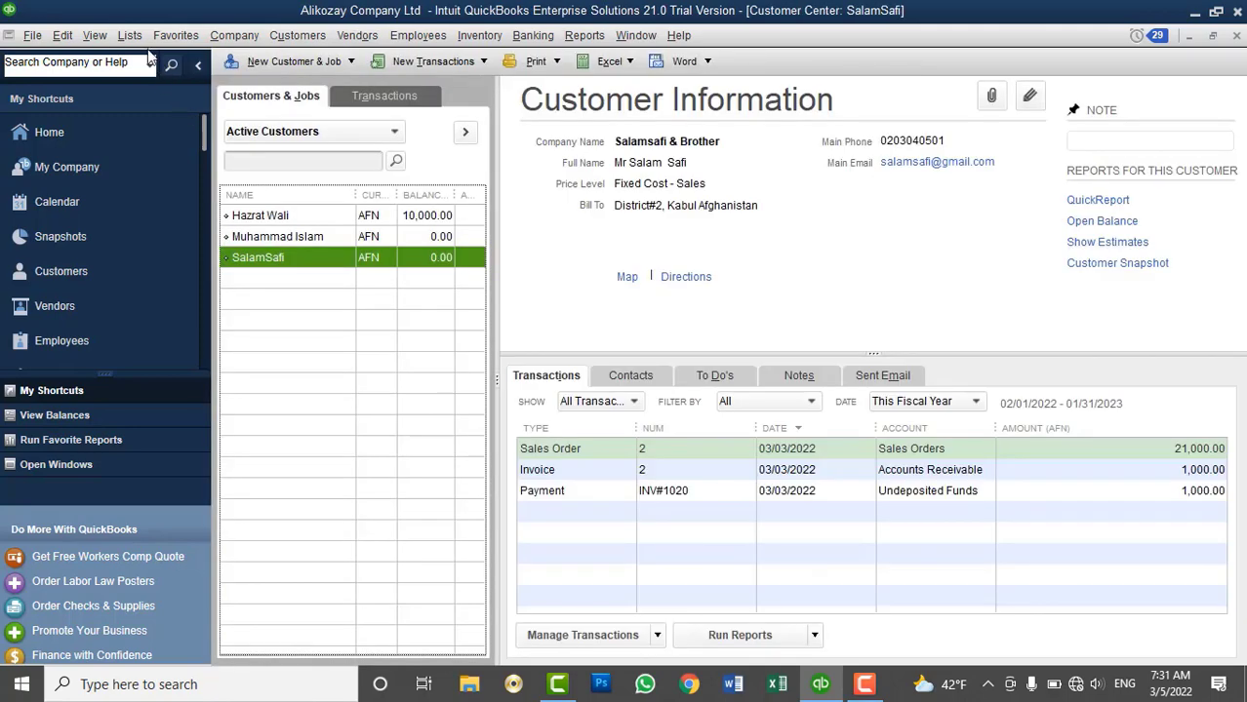
click(130, 35)
click(156, 132)
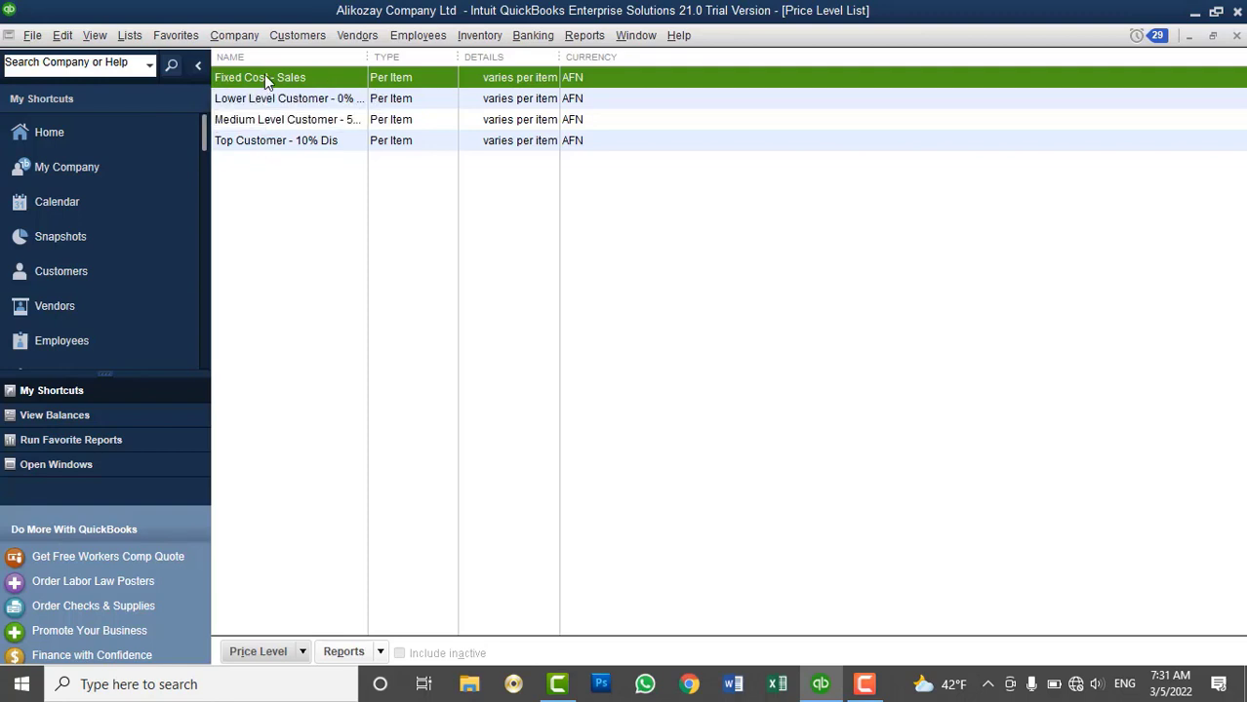
right_click(265, 73)
click(297, 134)
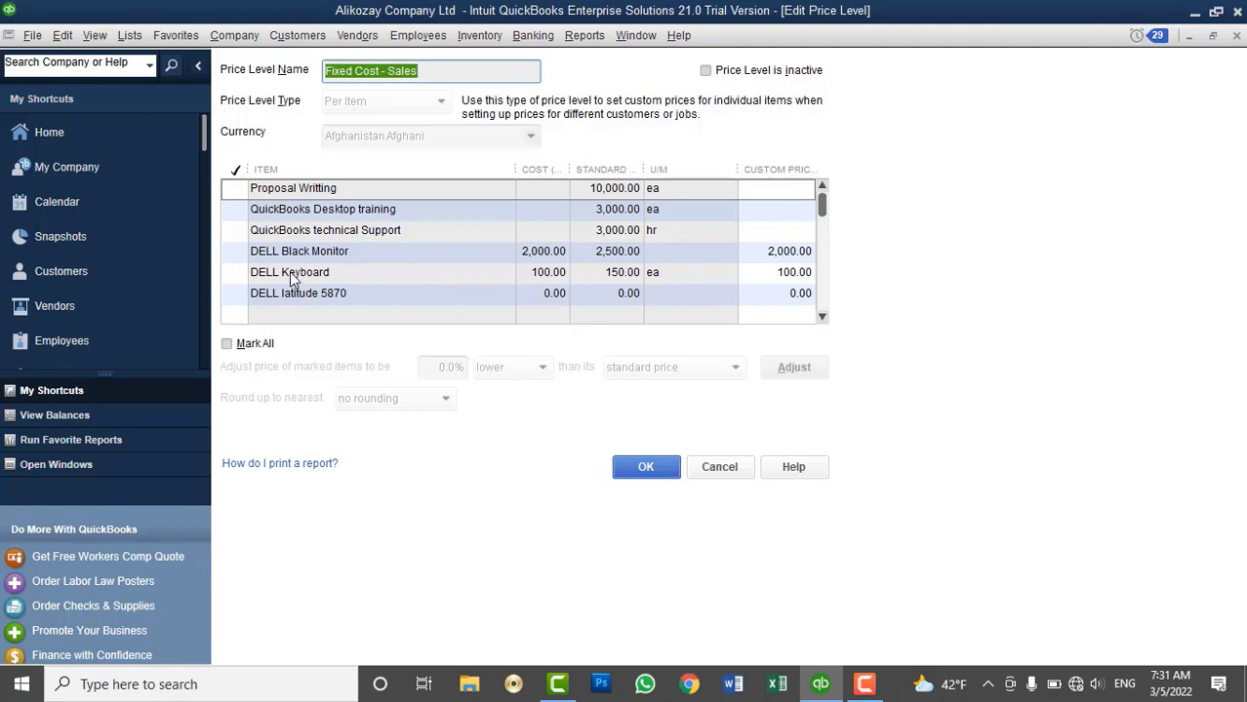
click(822, 317)
click(821, 316)
click(821, 317)
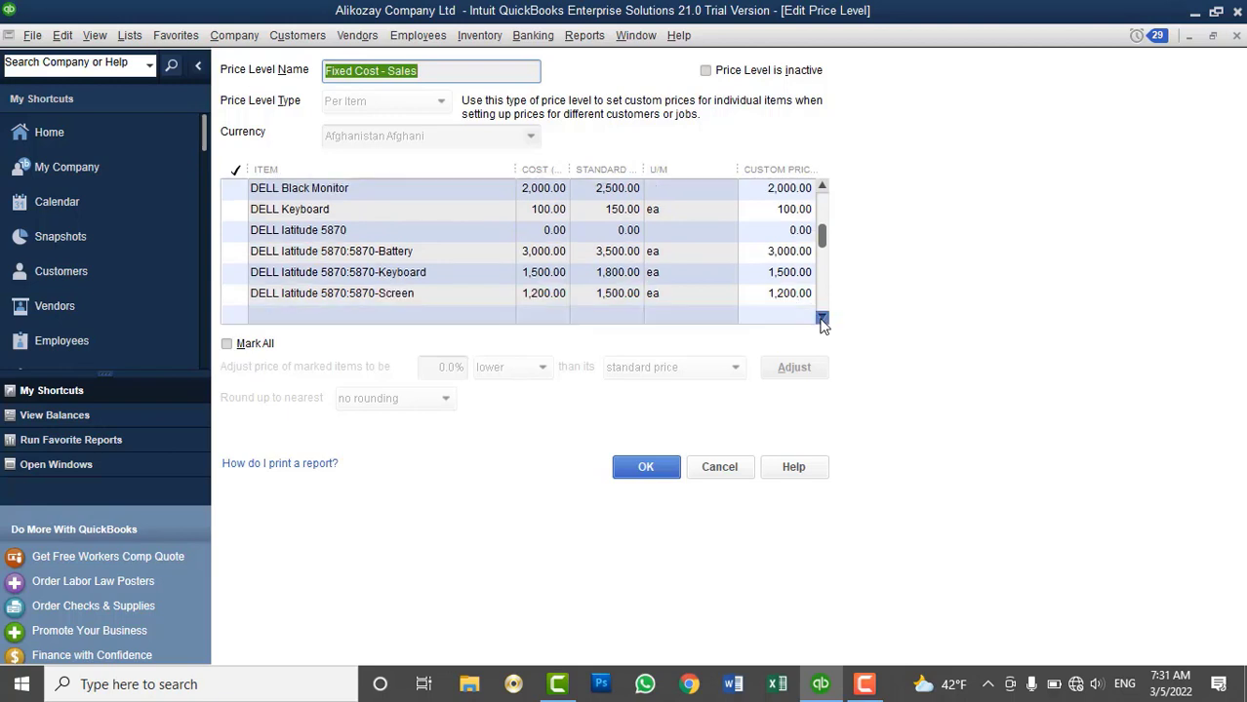
click(822, 317)
click(822, 317)
click(821, 317)
click(822, 317)
click(821, 317)
click(821, 317)
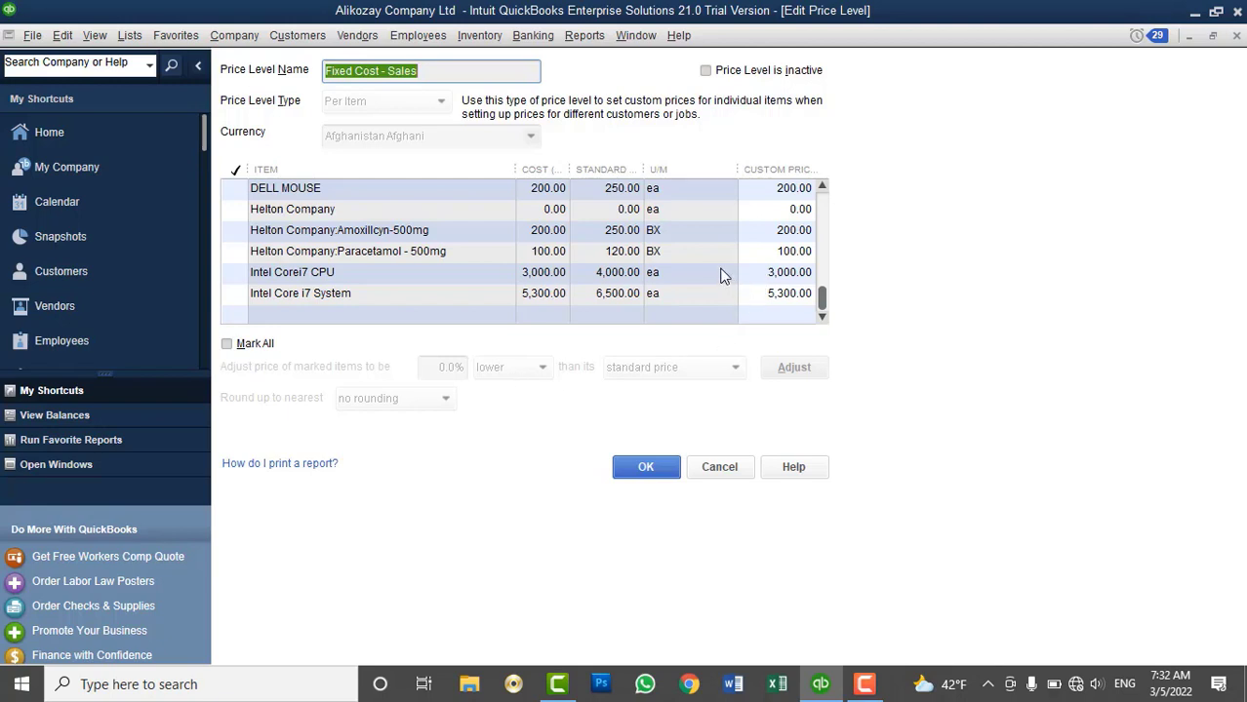
click(719, 466)
click(1236, 35)
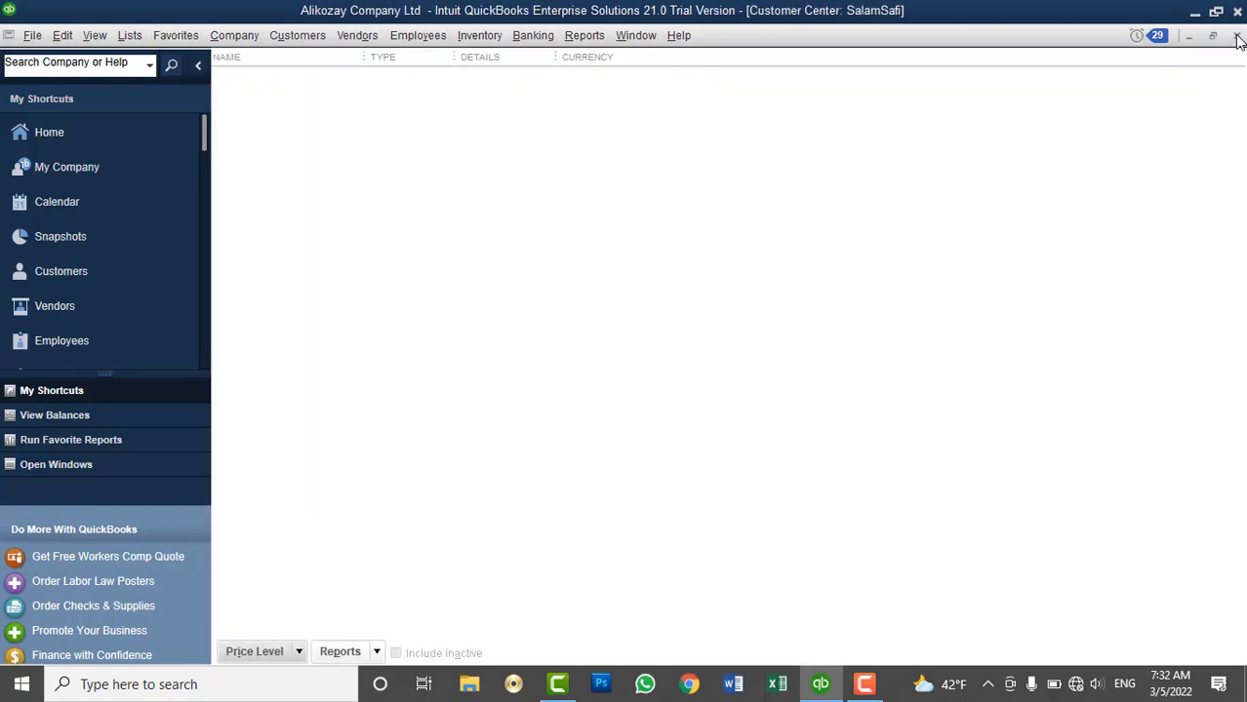
click(302, 37)
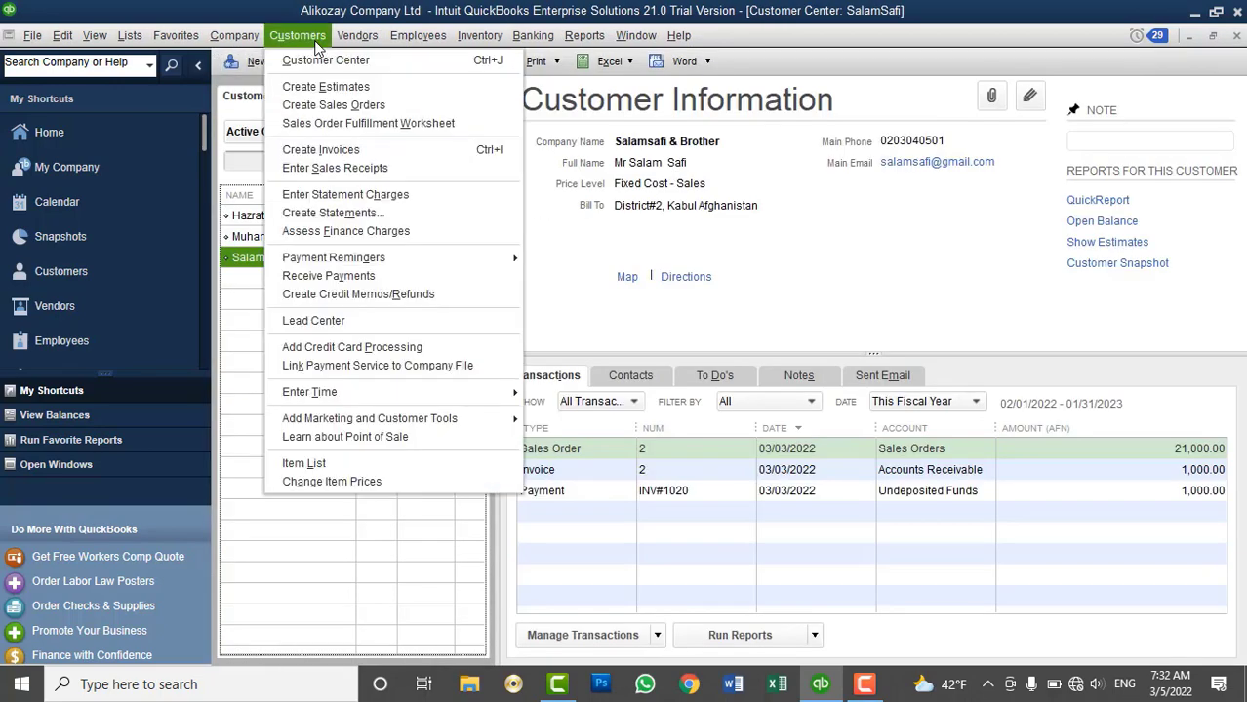
click(325, 86)
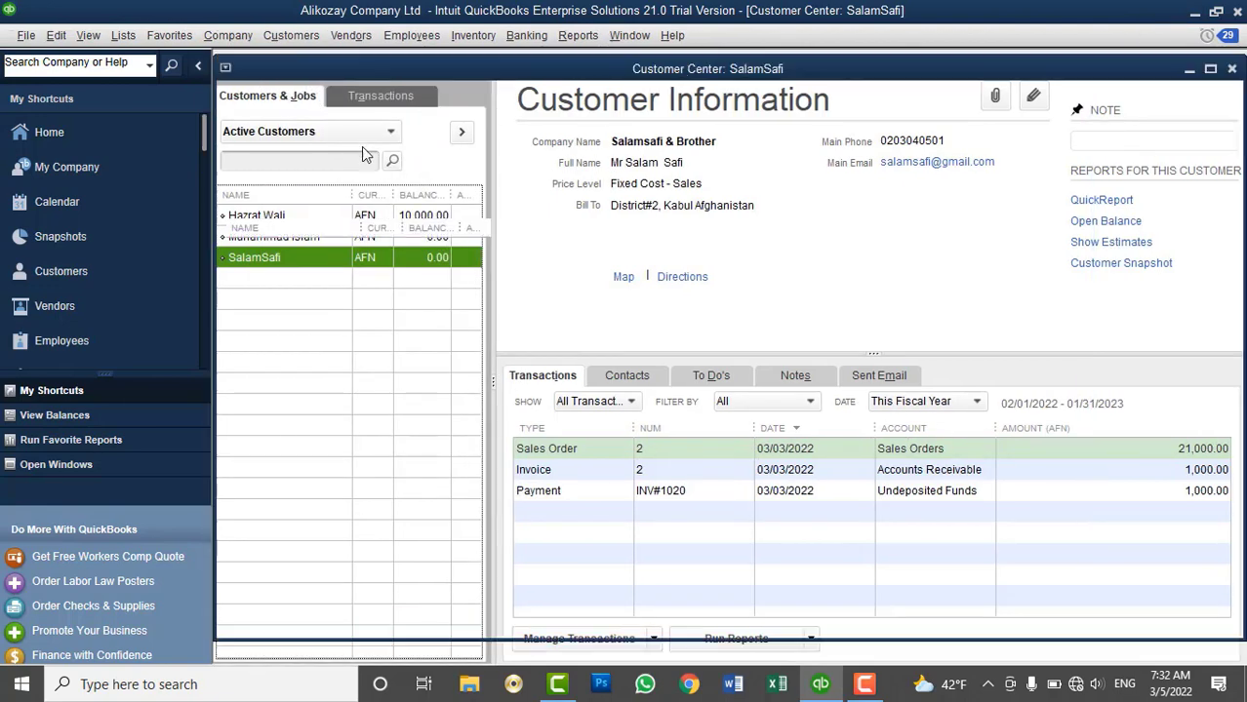
click(307, 320)
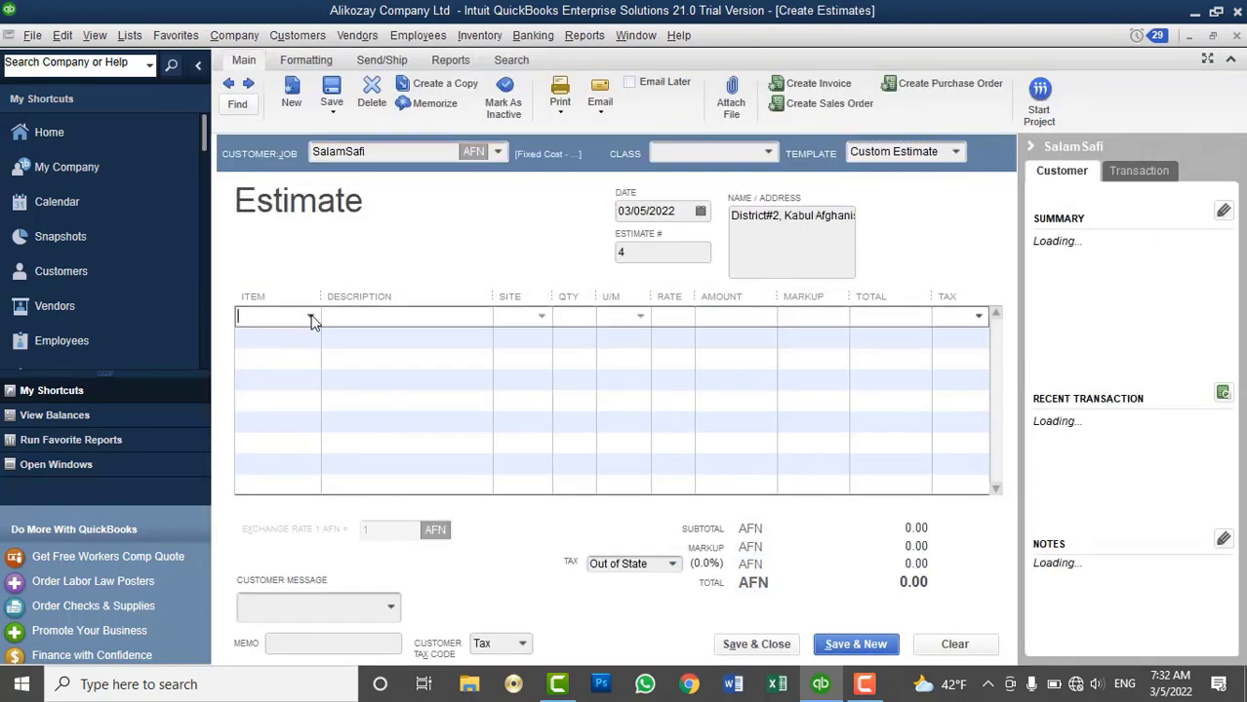
click(310, 317)
click(310, 468)
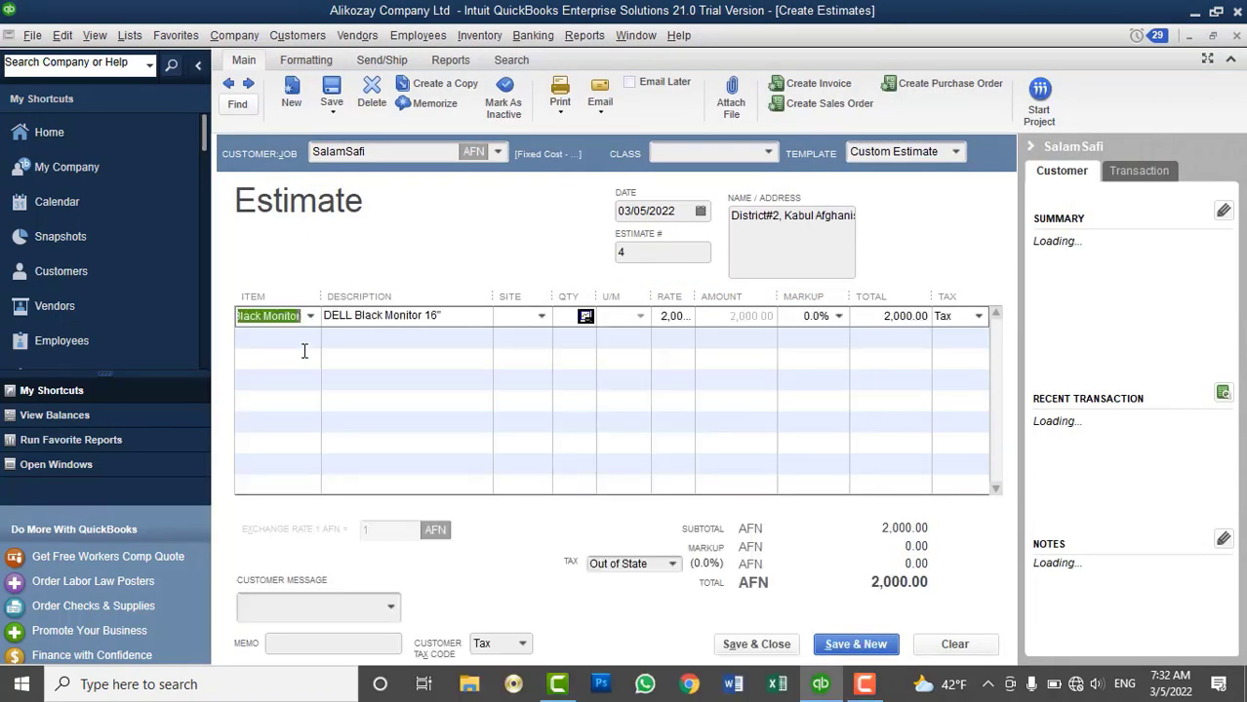
click(305, 351)
click(310, 338)
scroll(385, 523, down, 10)
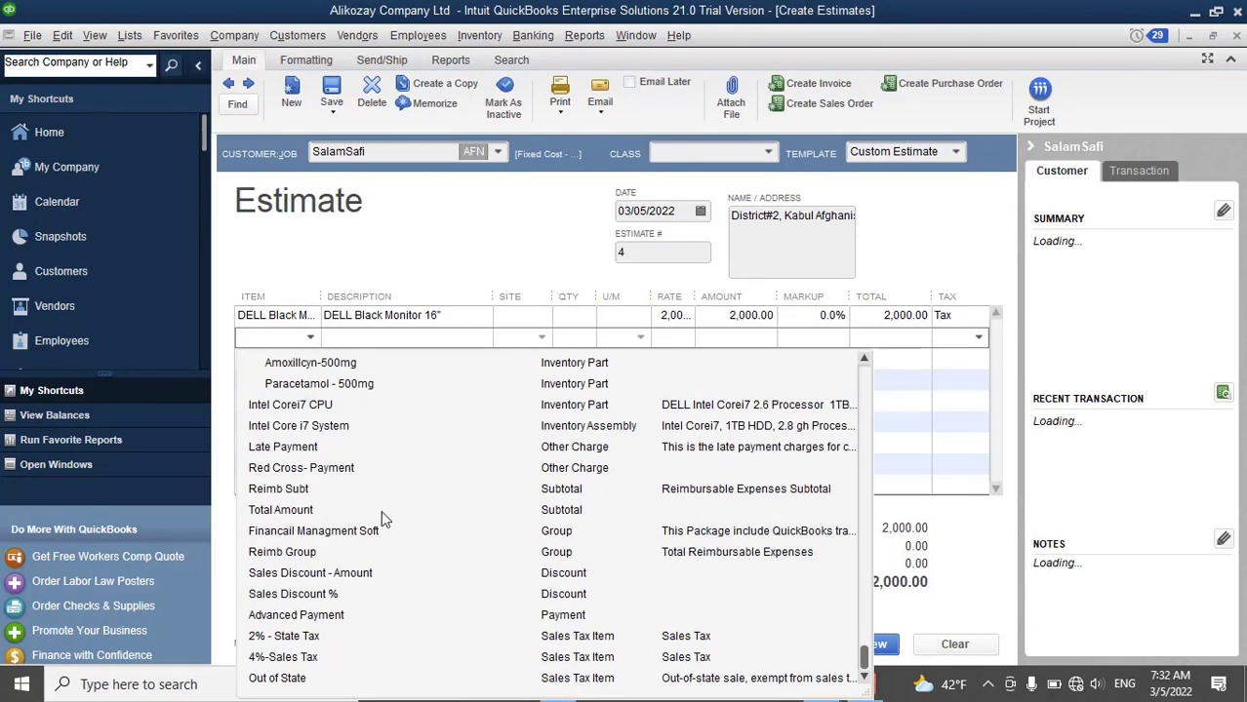
click(314, 404)
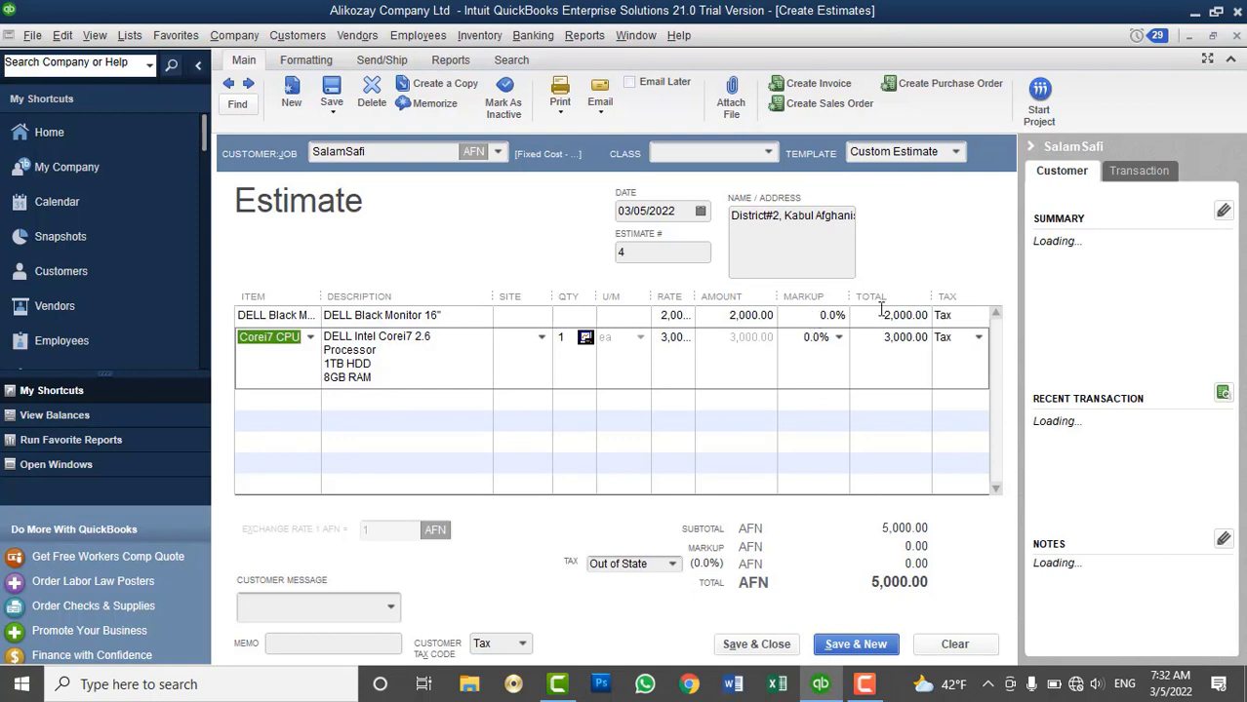
Give the monitor and CPU lines a 10% markup each
click(818, 315)
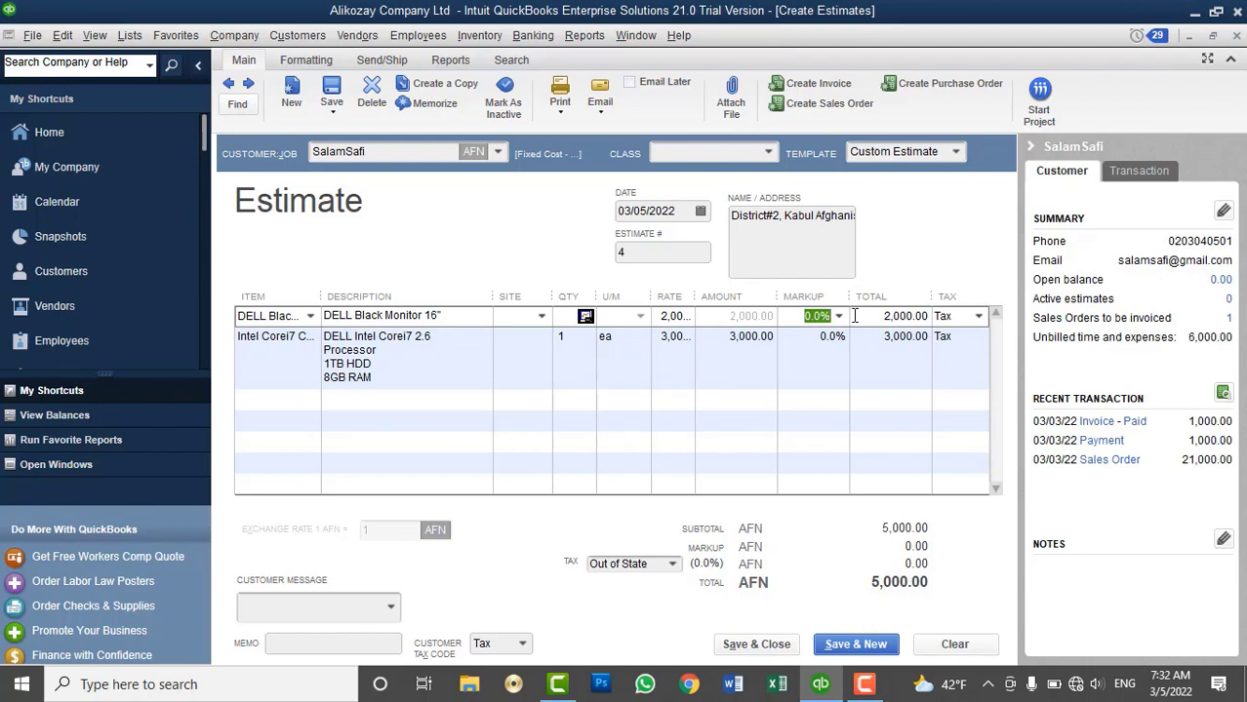
text(105)
key(BackSpace)
text(%)
key(Tab)
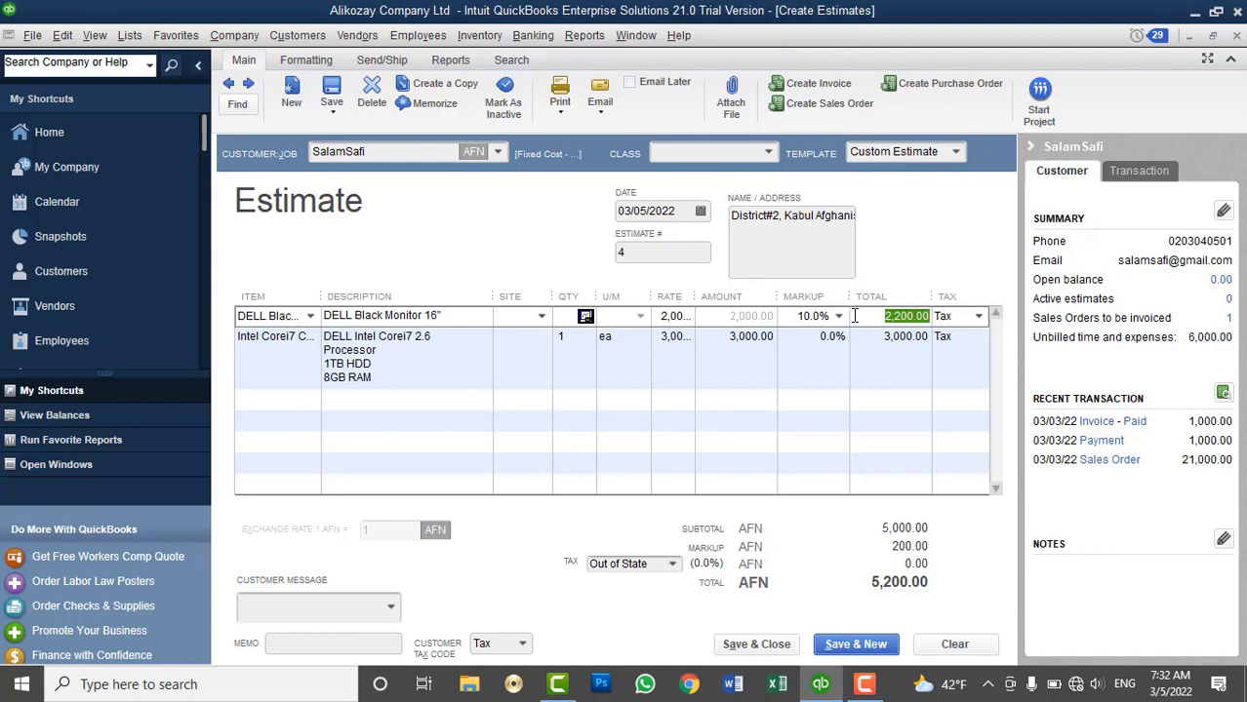
click(817, 337)
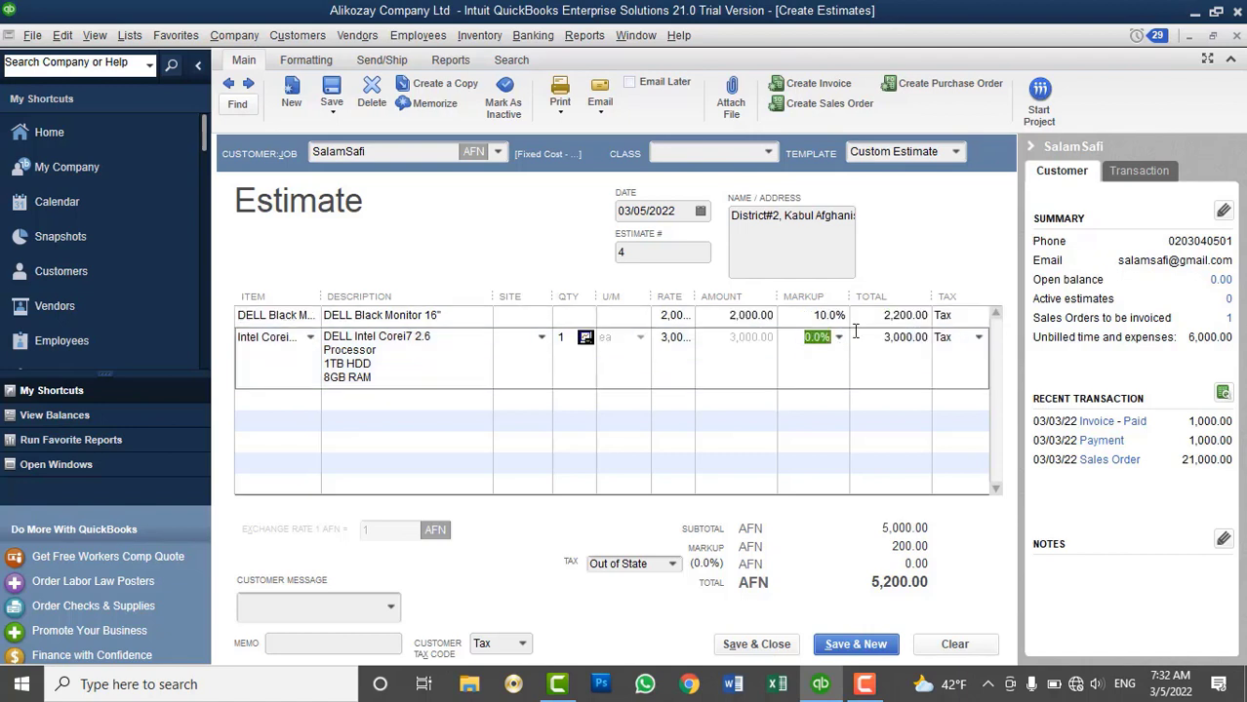
text(10)
key(Tab)
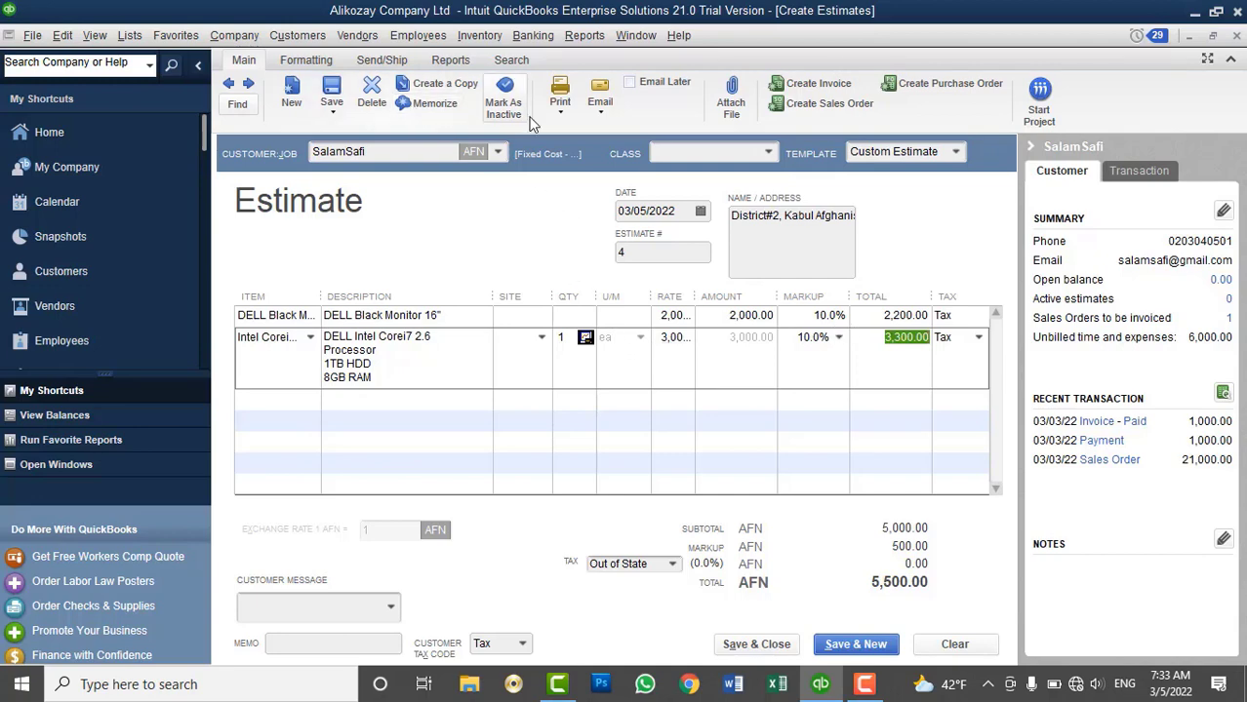
click(560, 103)
Preview estimate 4 with its 5,500 total, zooming in and out, then close the preview
click(575, 135)
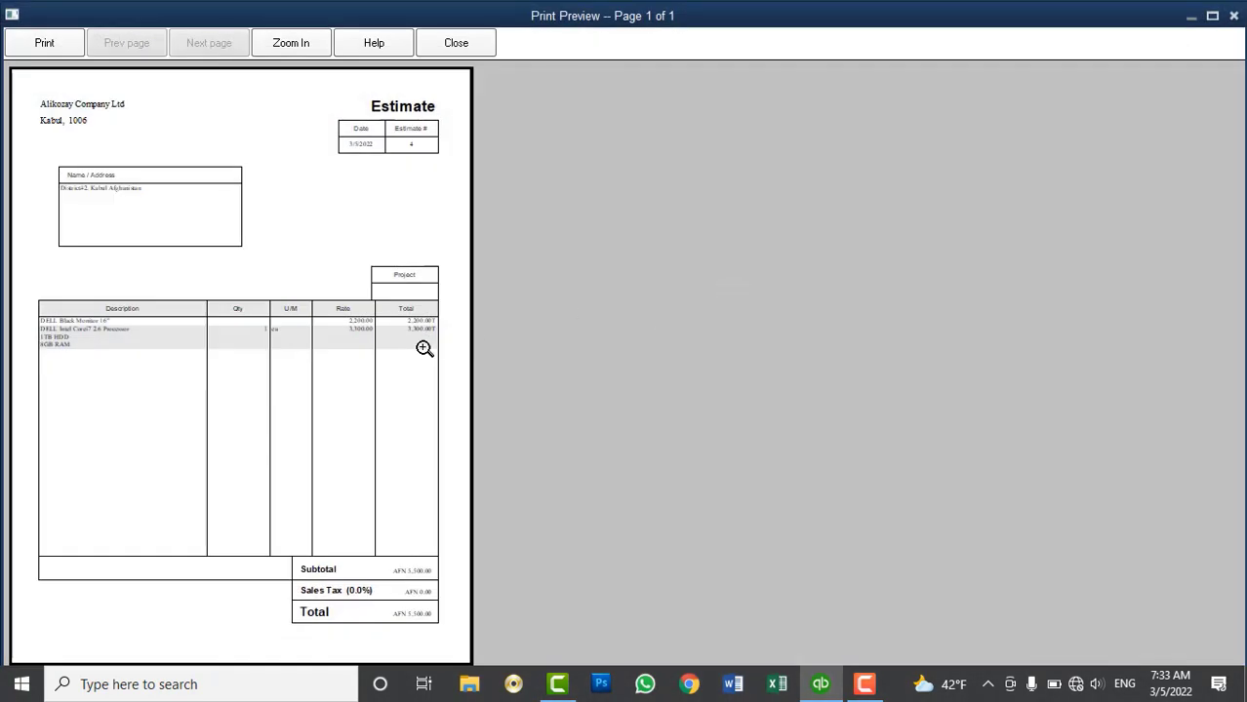
click(425, 348)
click(513, 302)
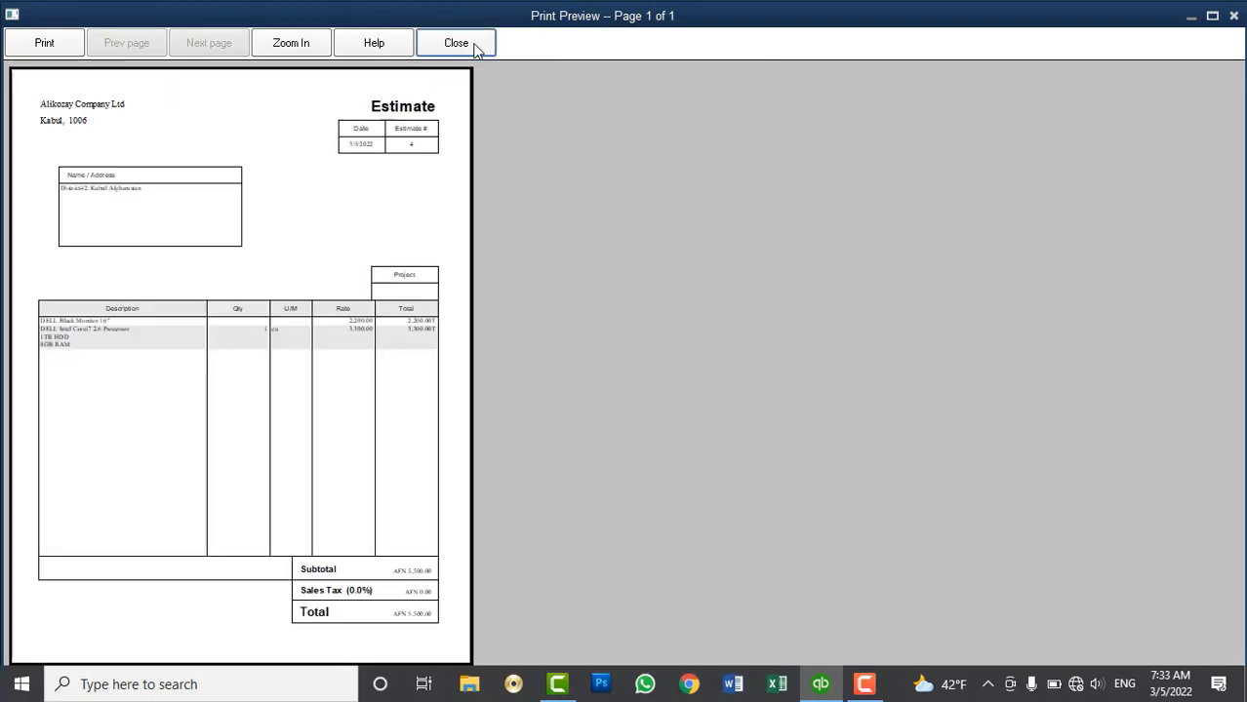
click(473, 46)
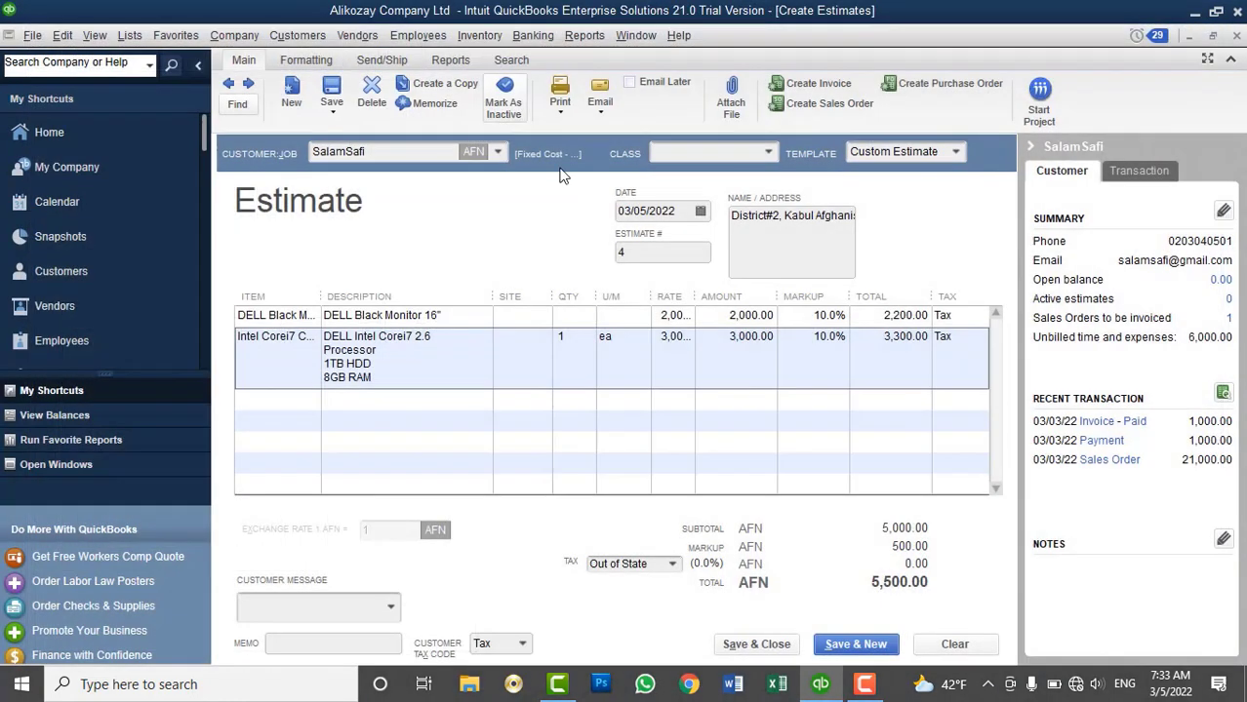
Try a -10 and then a -10.0% markup on the monitor line
click(821, 304)
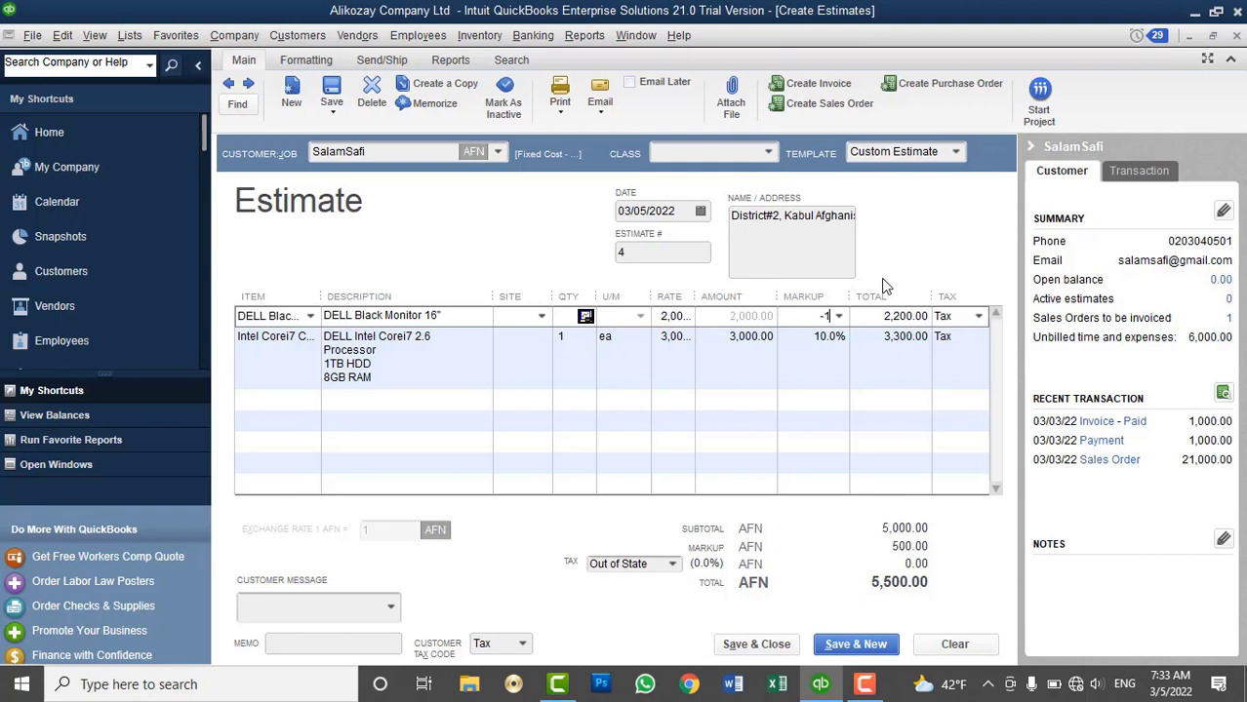
key(Tab)
click(792, 316)
text(10.0)
text(%)
key(Tab)
Clear the markups on both monitor and CPU lines so each shows 0.00
drag(792, 318, 849, 321)
key(Delete)
key(Down)
key(Delete)
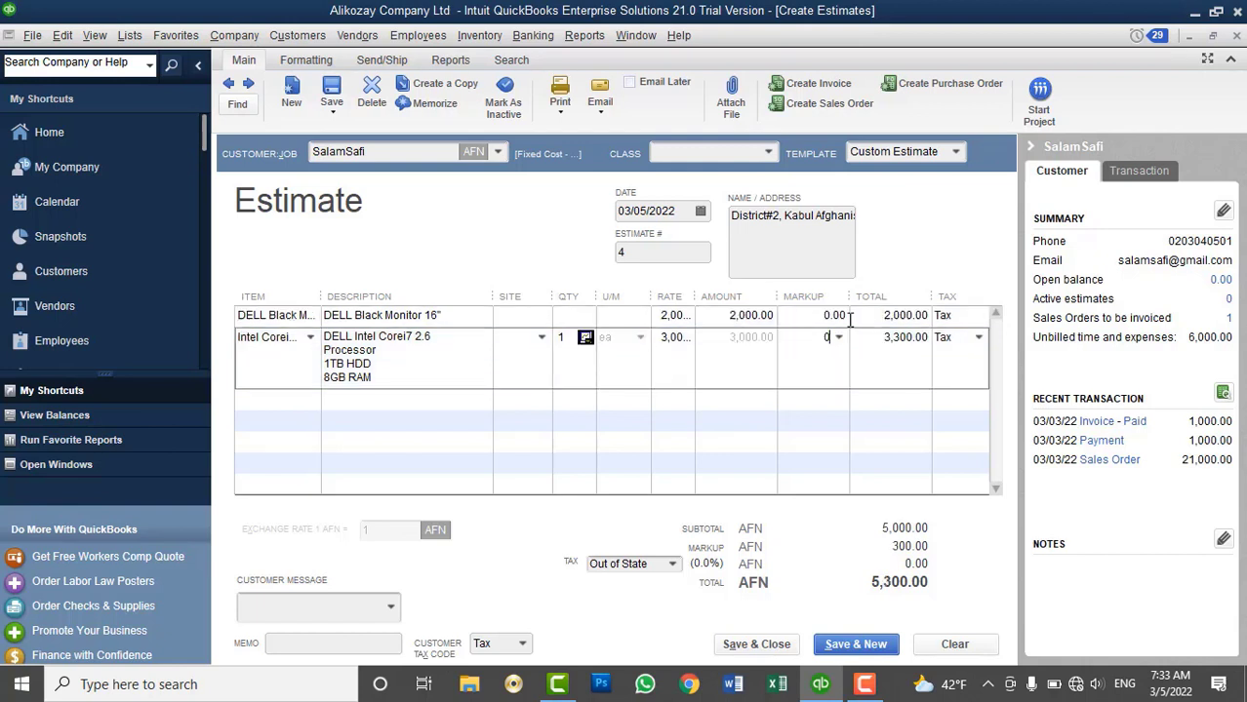
key(Down)
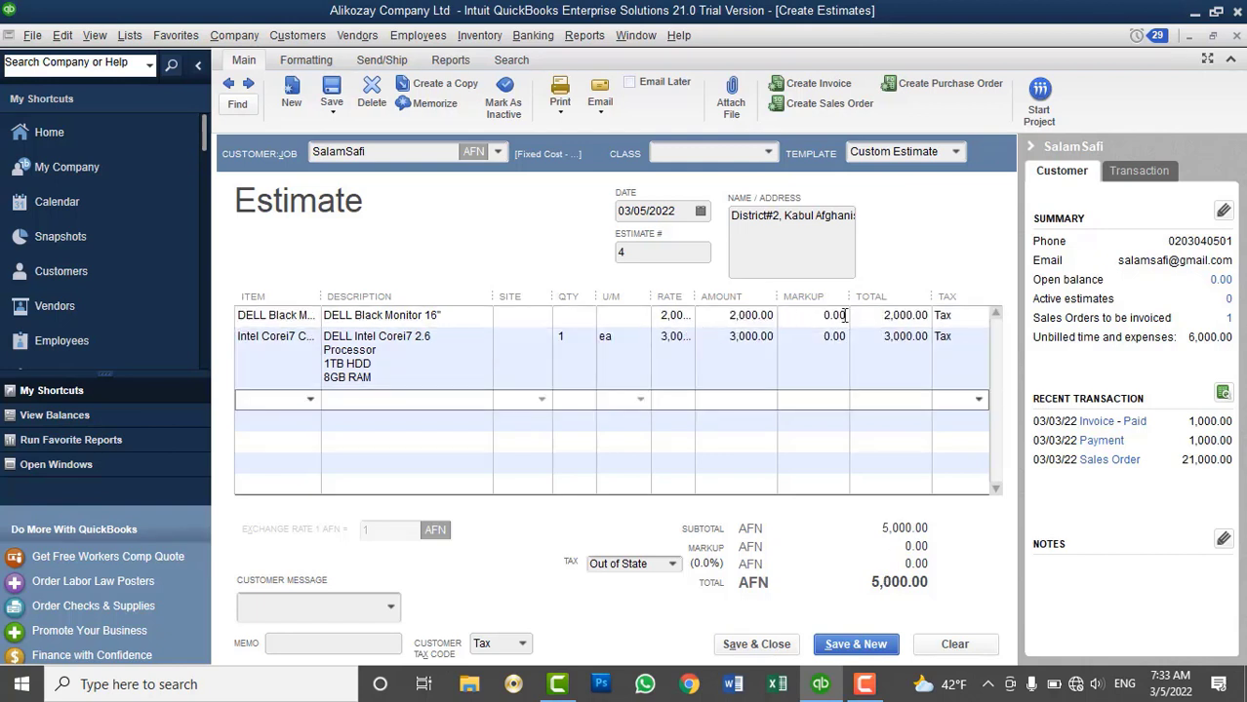
click(574, 318)
key(Down)
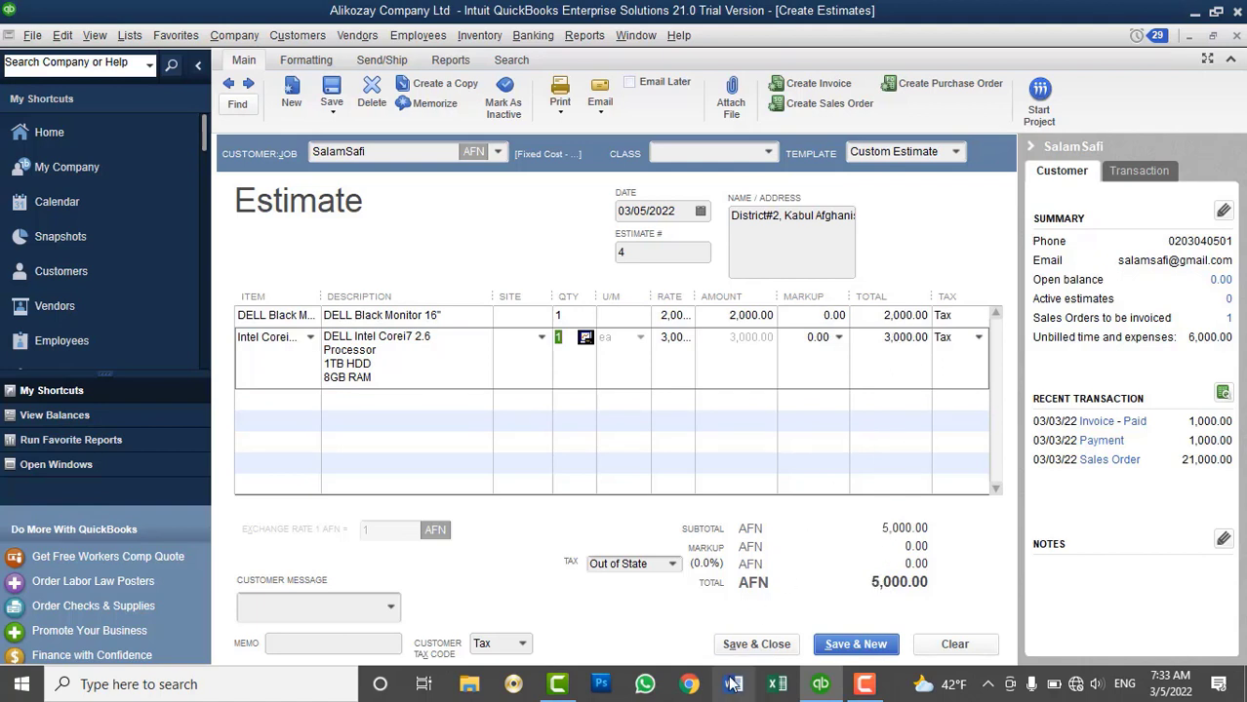
click(745, 645)
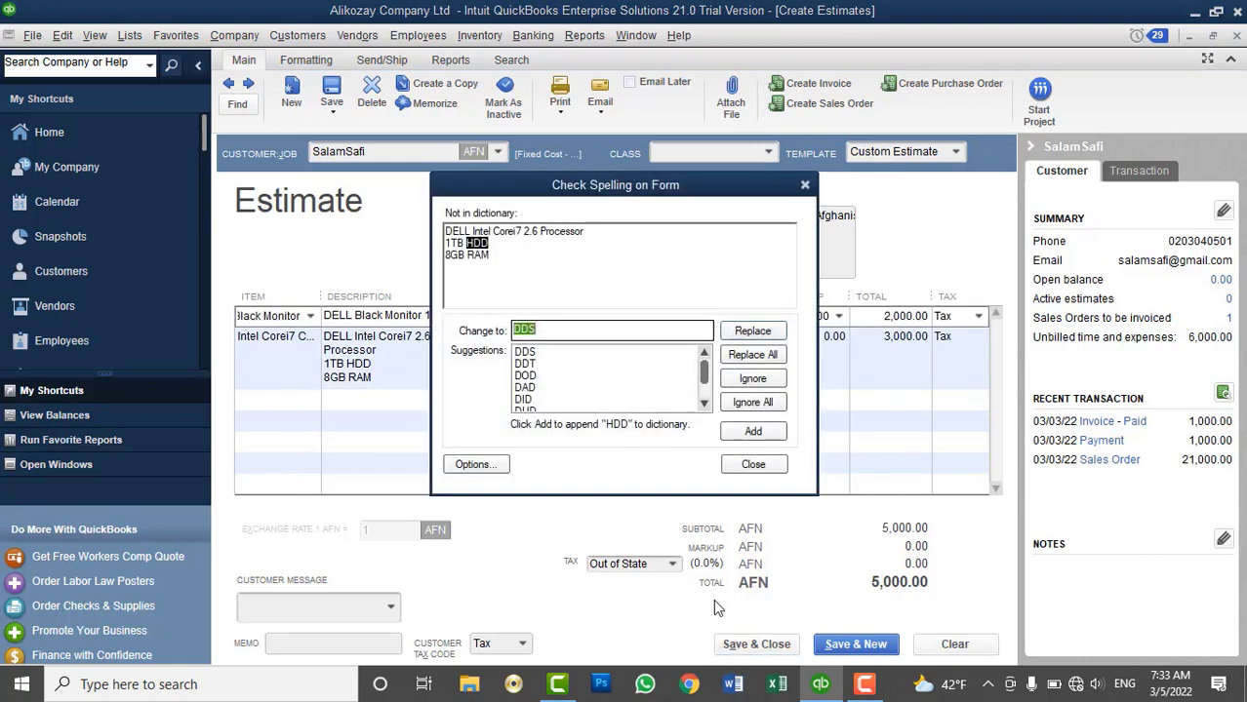
click(737, 396)
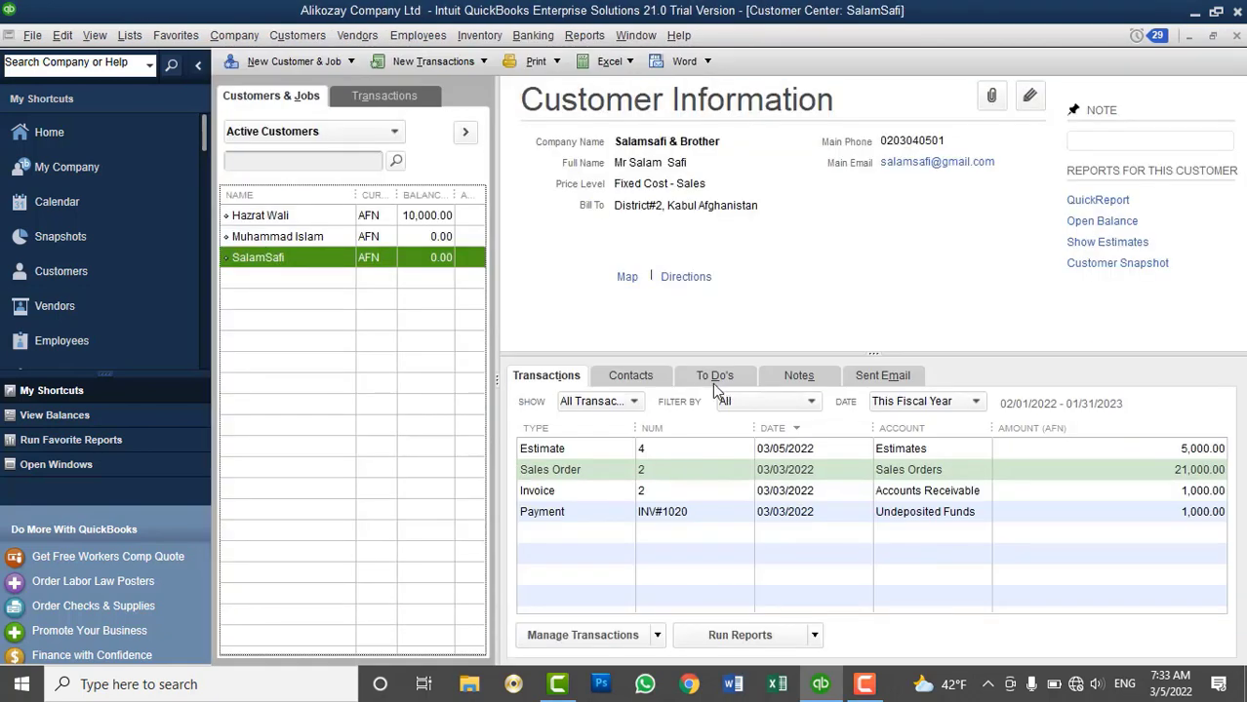
click(278, 39)
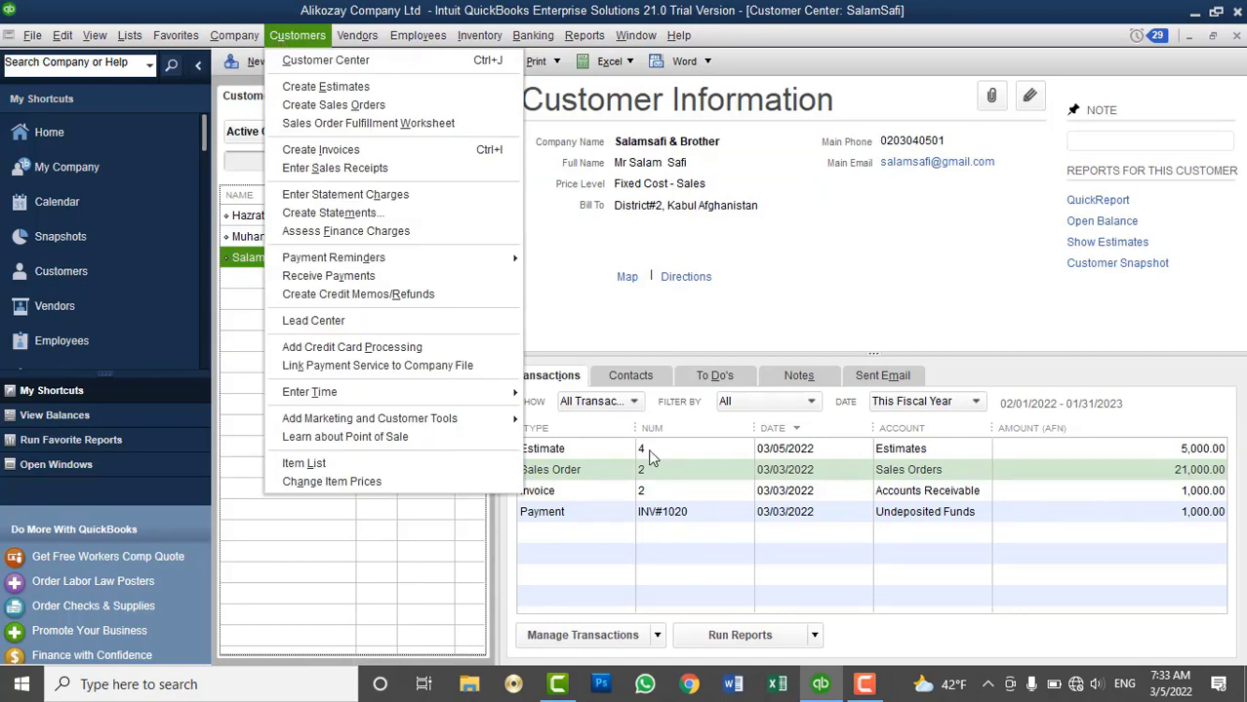
click(650, 452)
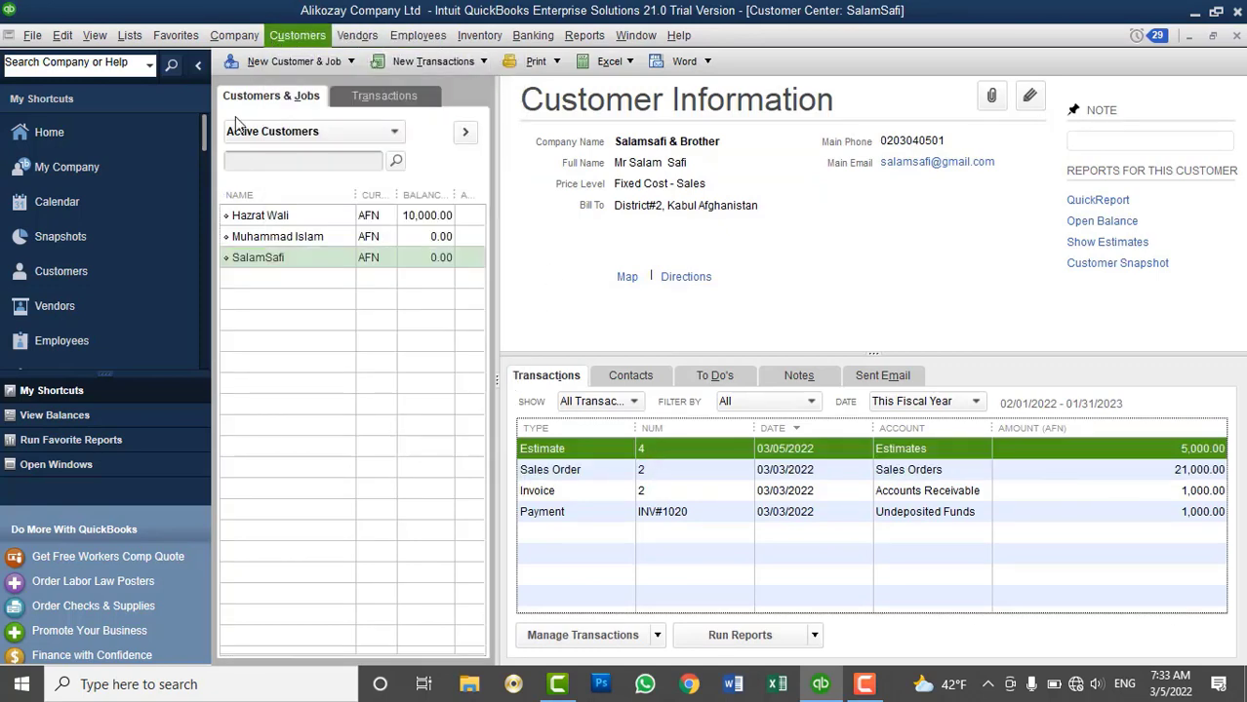
click(282, 266)
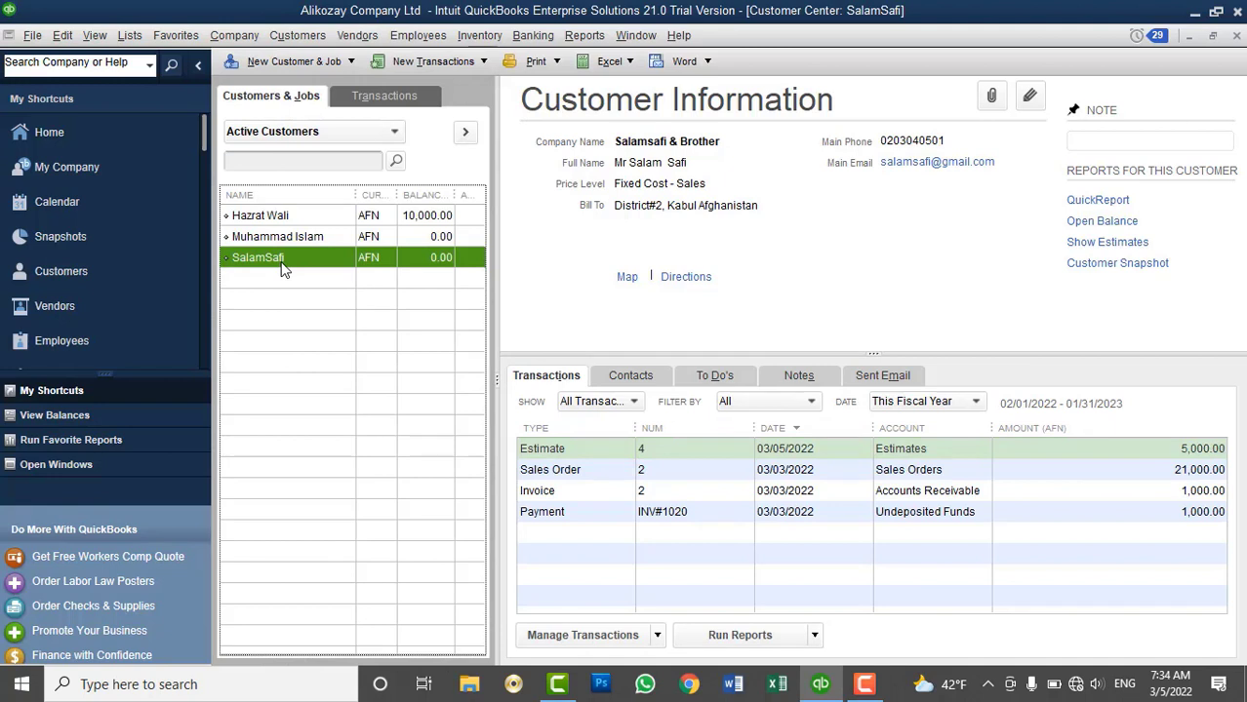
click(667, 453)
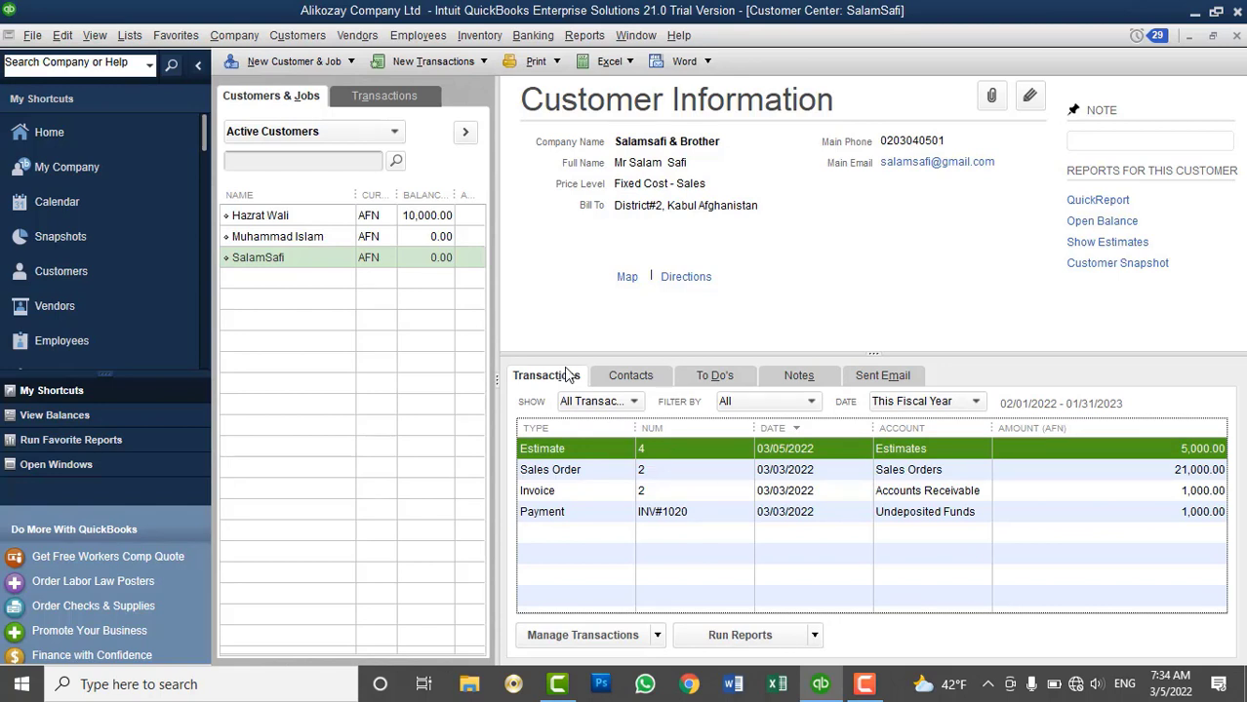
click(298, 36)
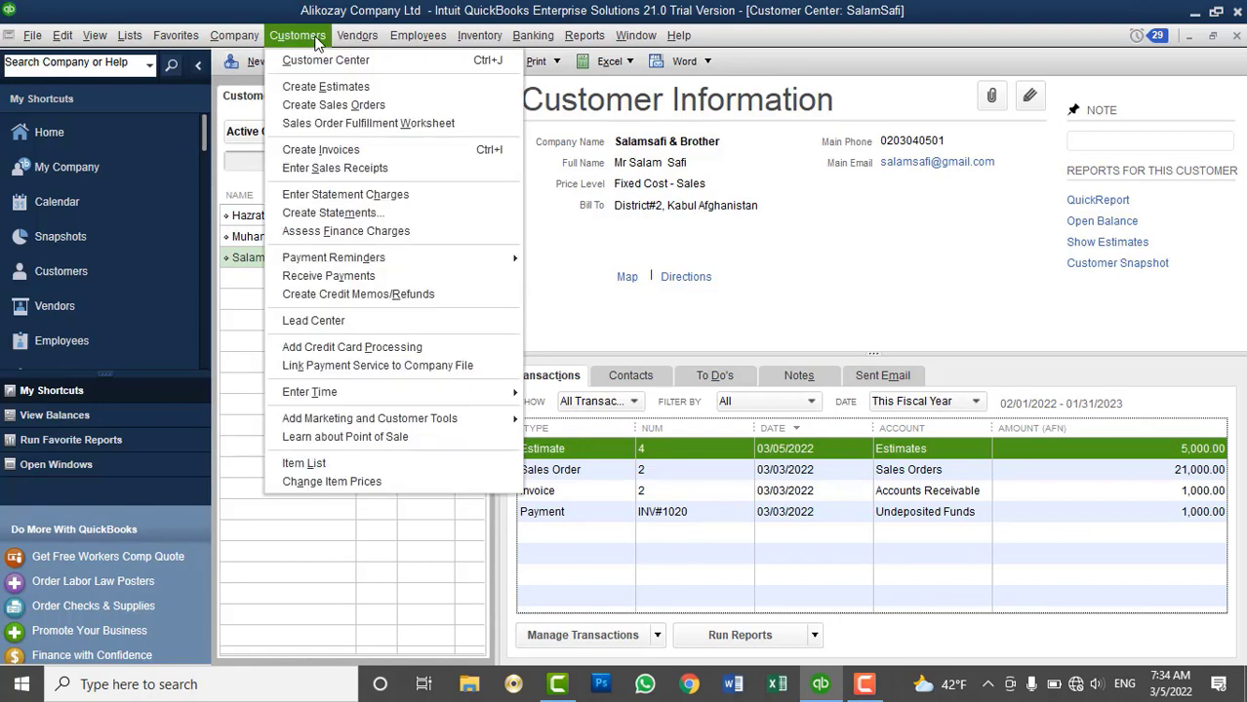
click(300, 105)
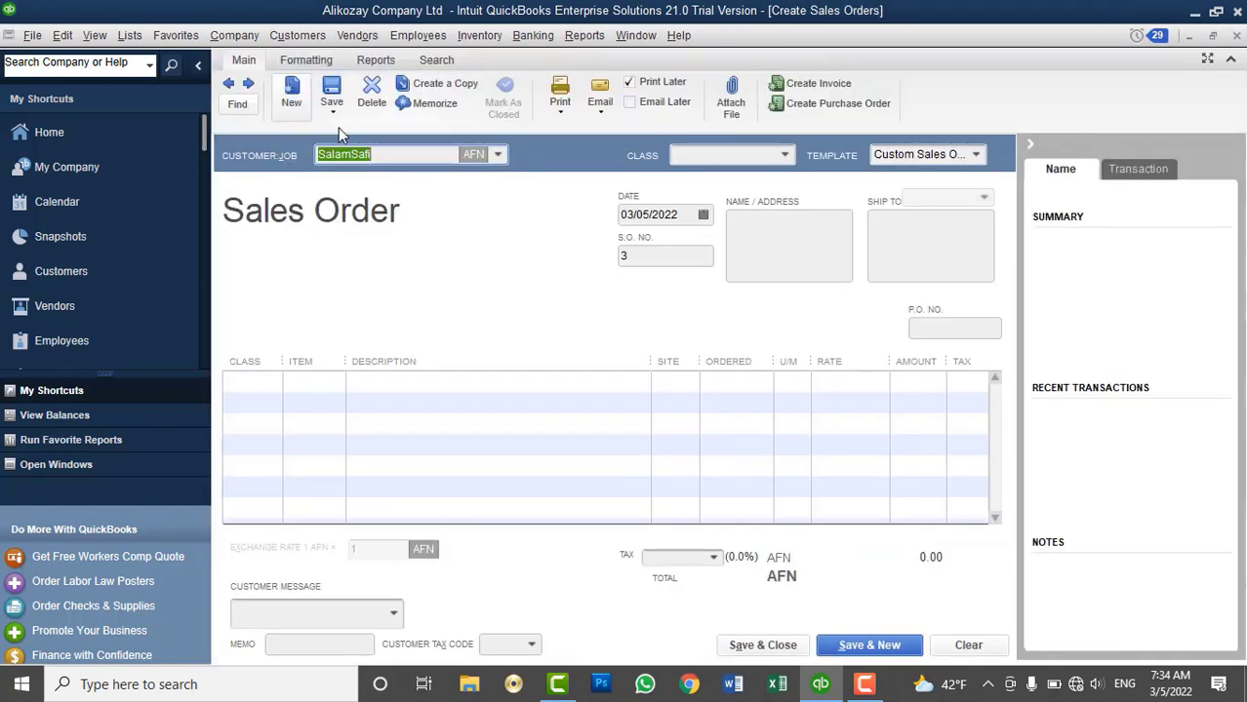
click(498, 154)
click(395, 186)
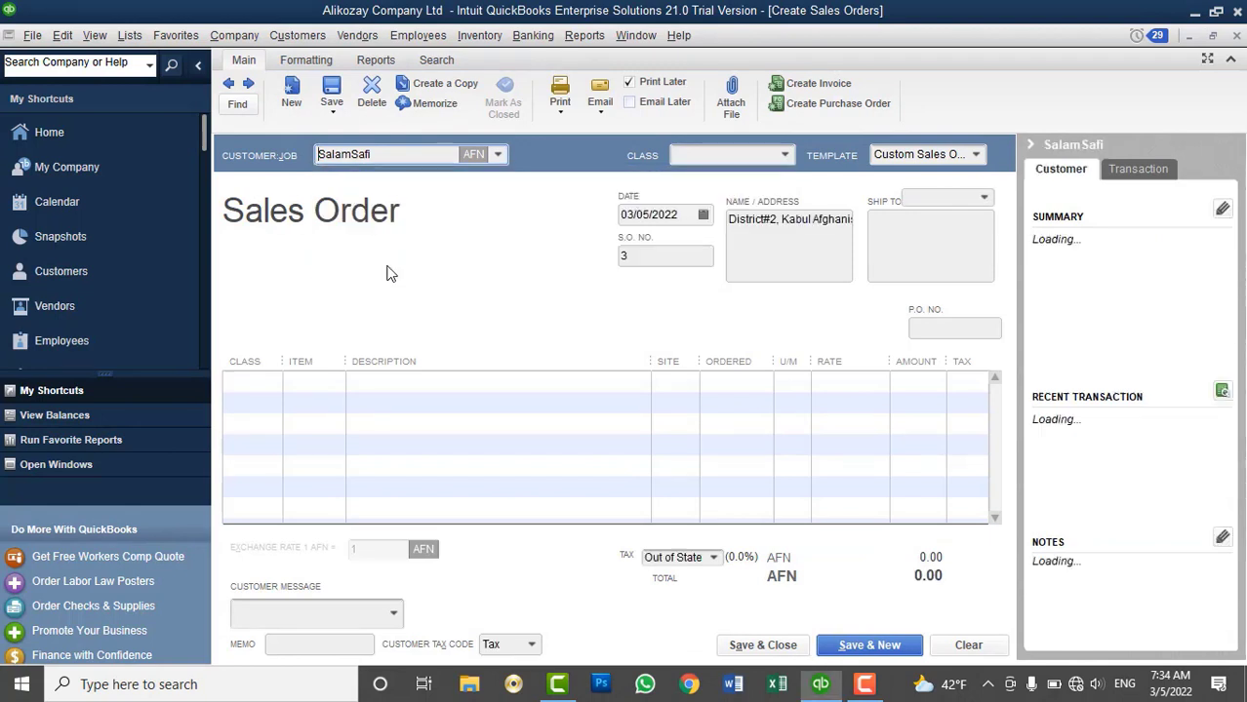
click(312, 382)
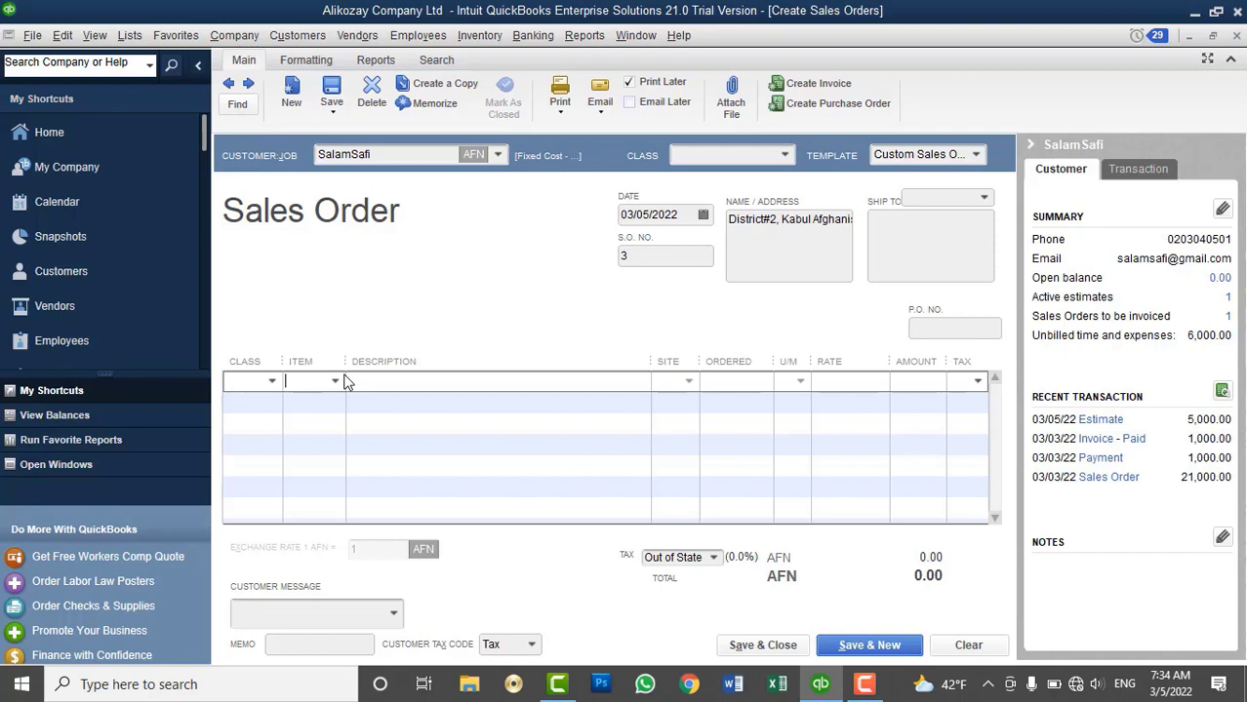
click(333, 382)
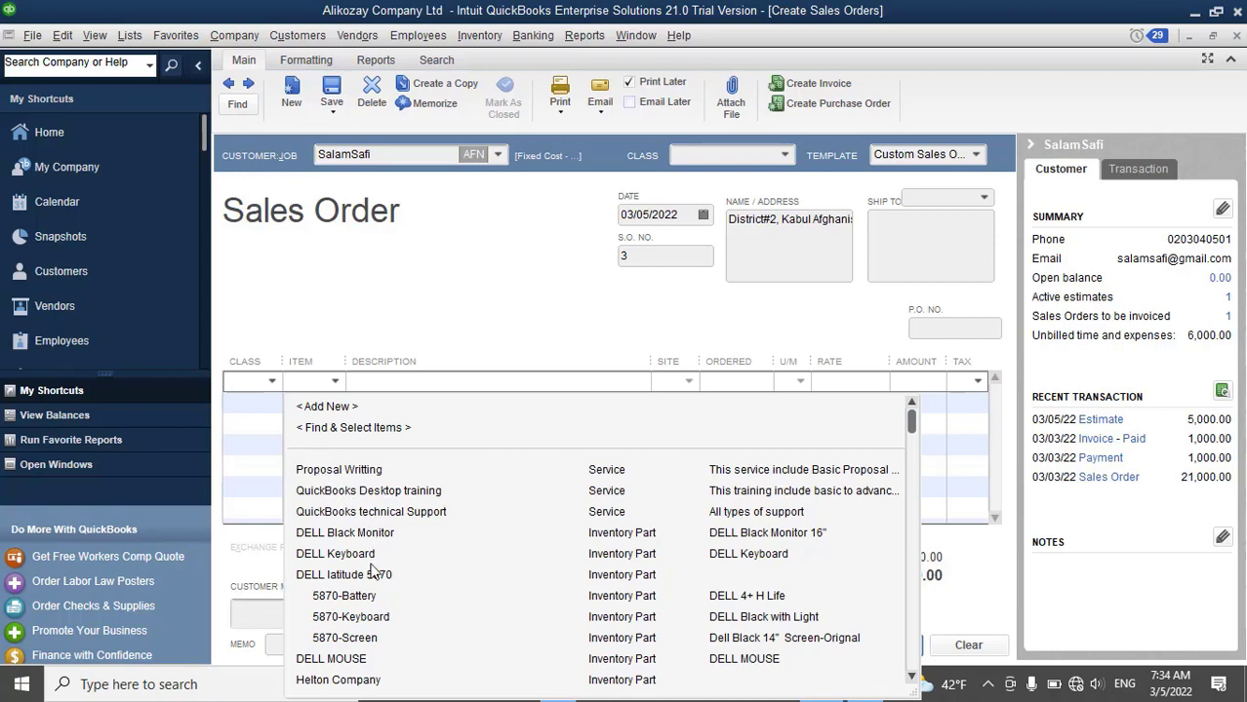
click(369, 532)
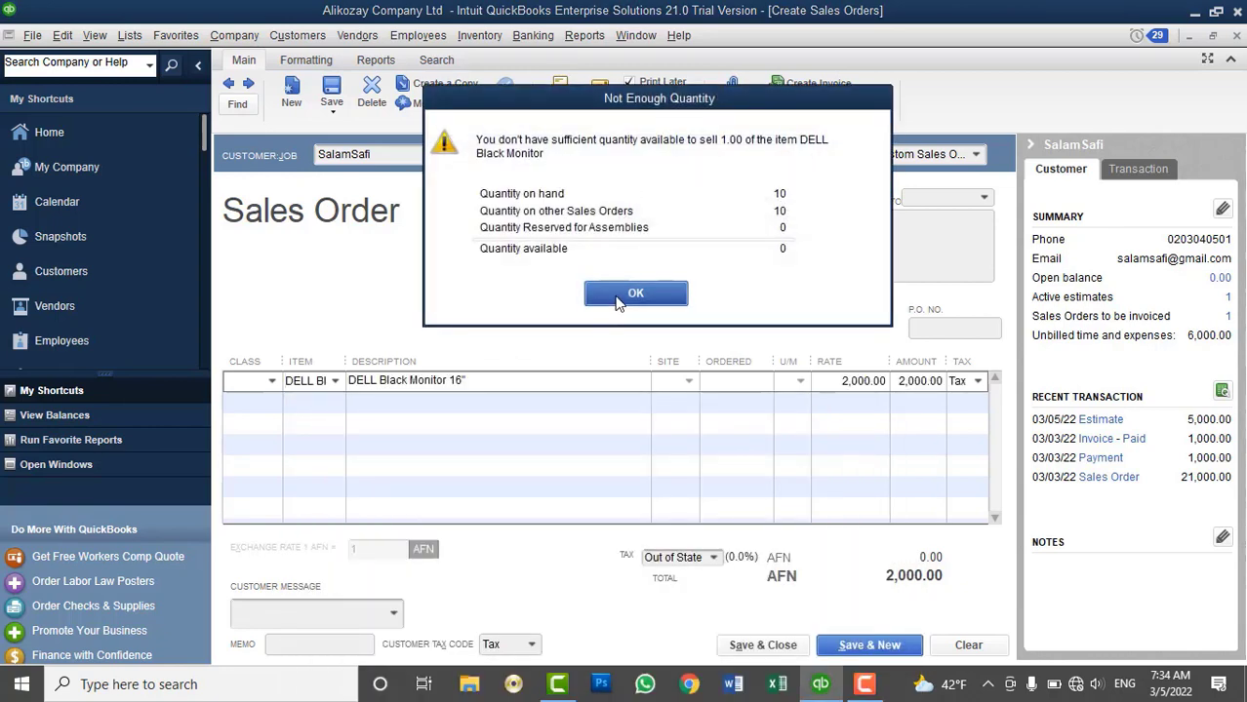
click(633, 293)
click(334, 382)
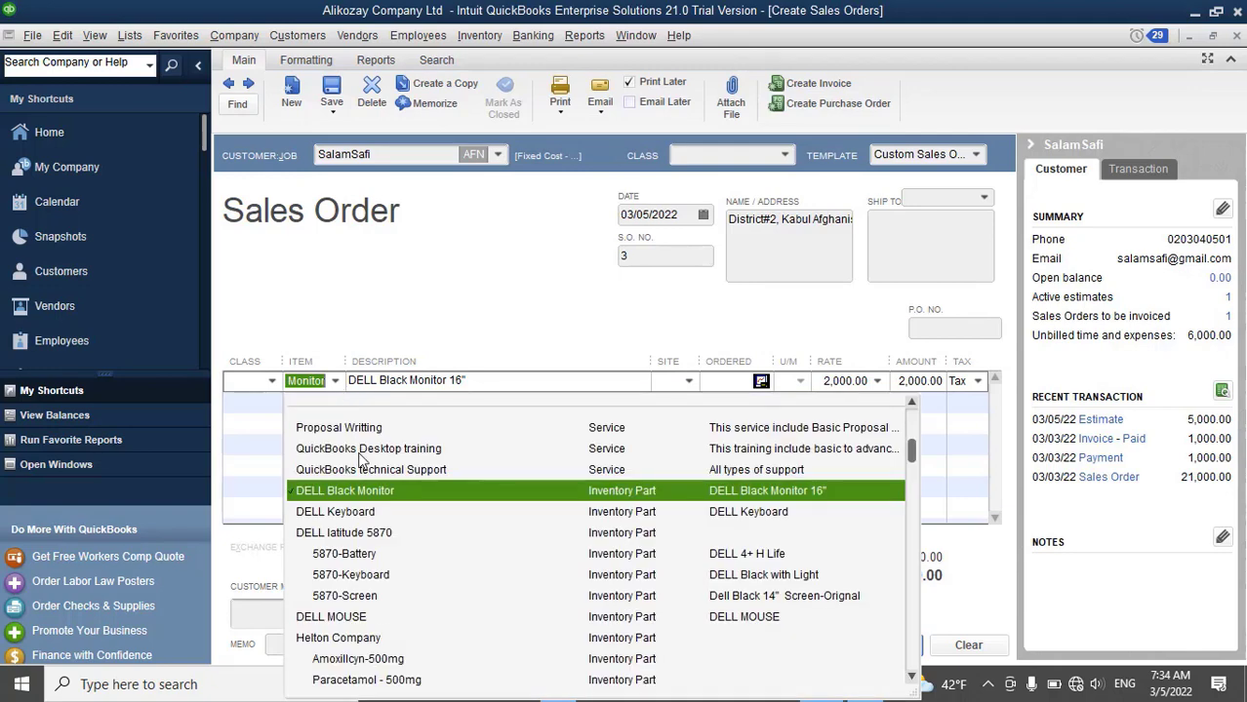
click(363, 493)
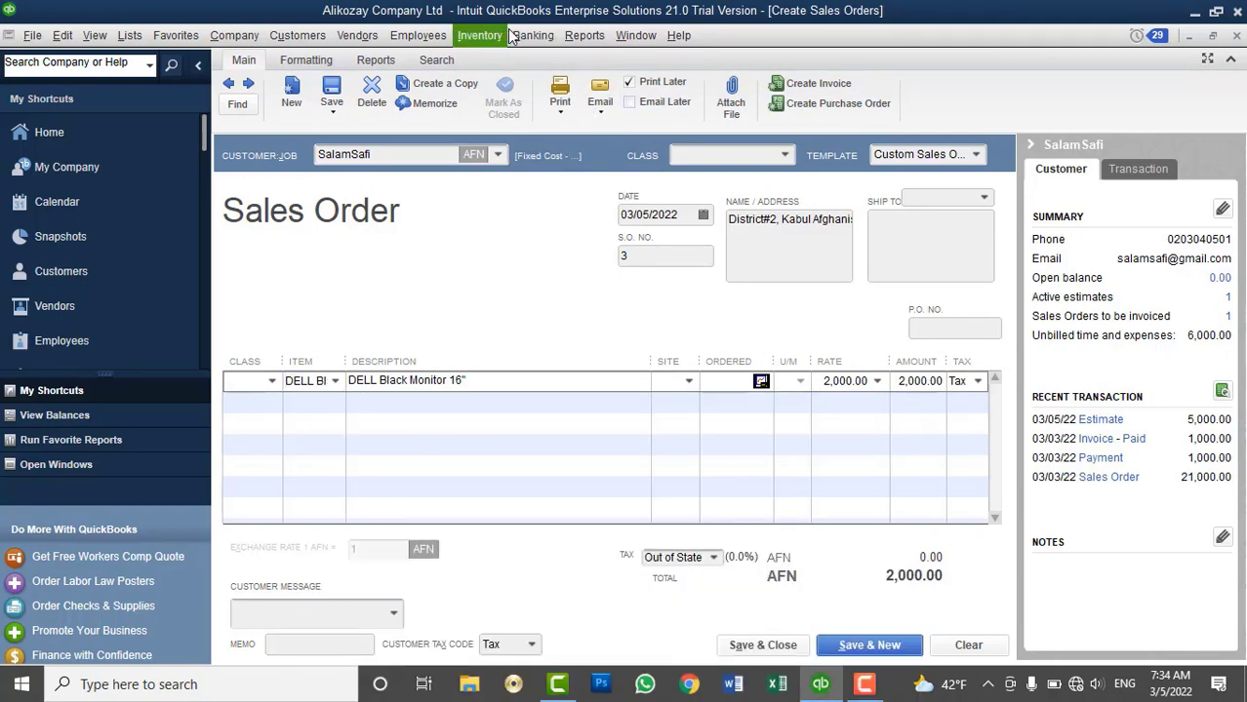
click(971, 653)
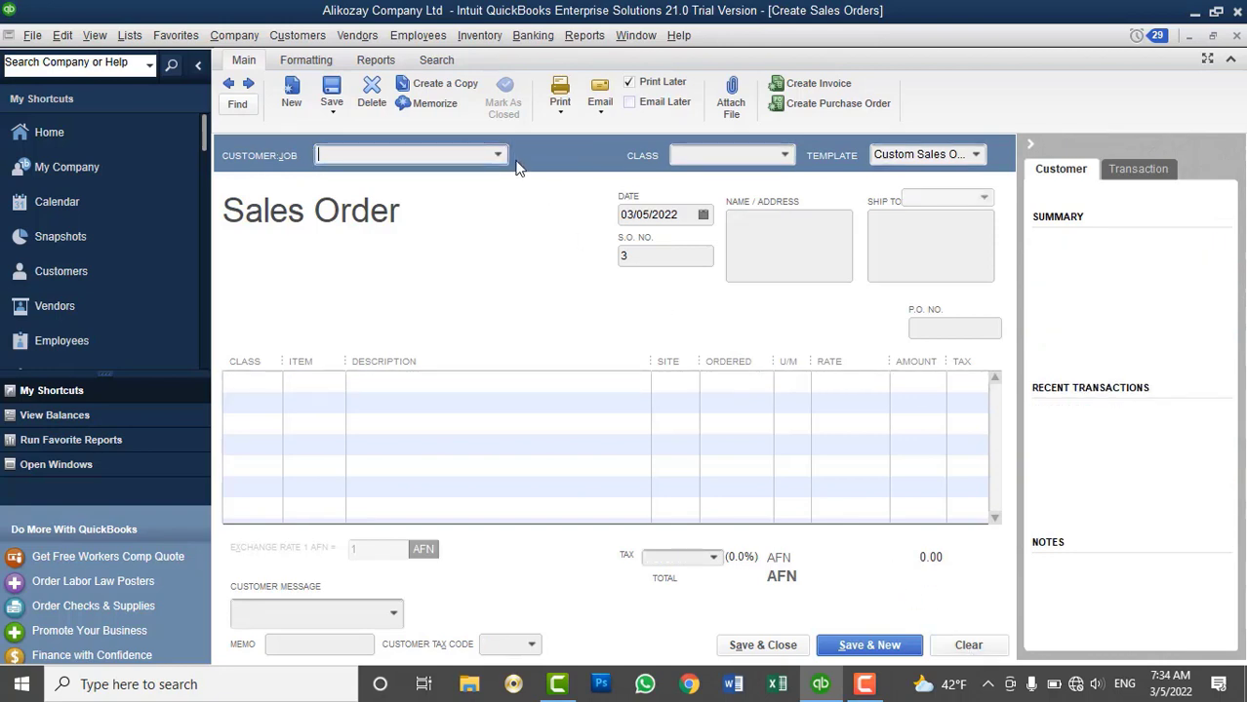
click(497, 154)
click(381, 265)
click(318, 380)
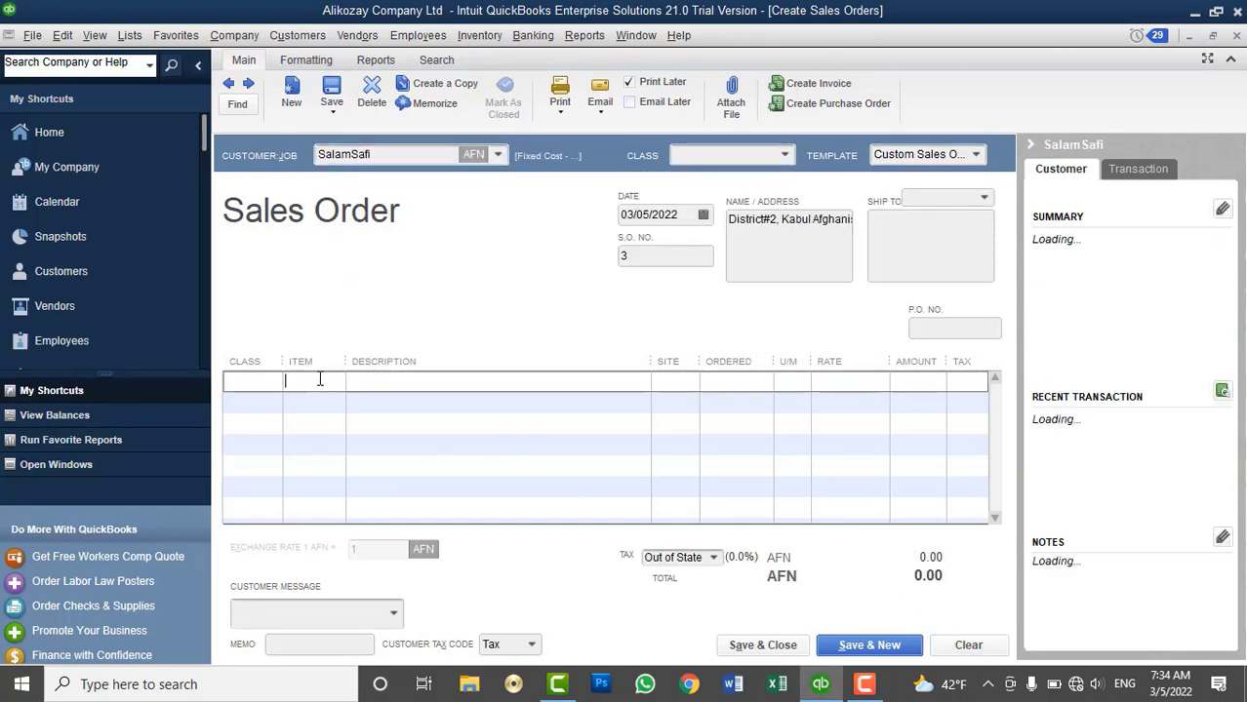
click(335, 382)
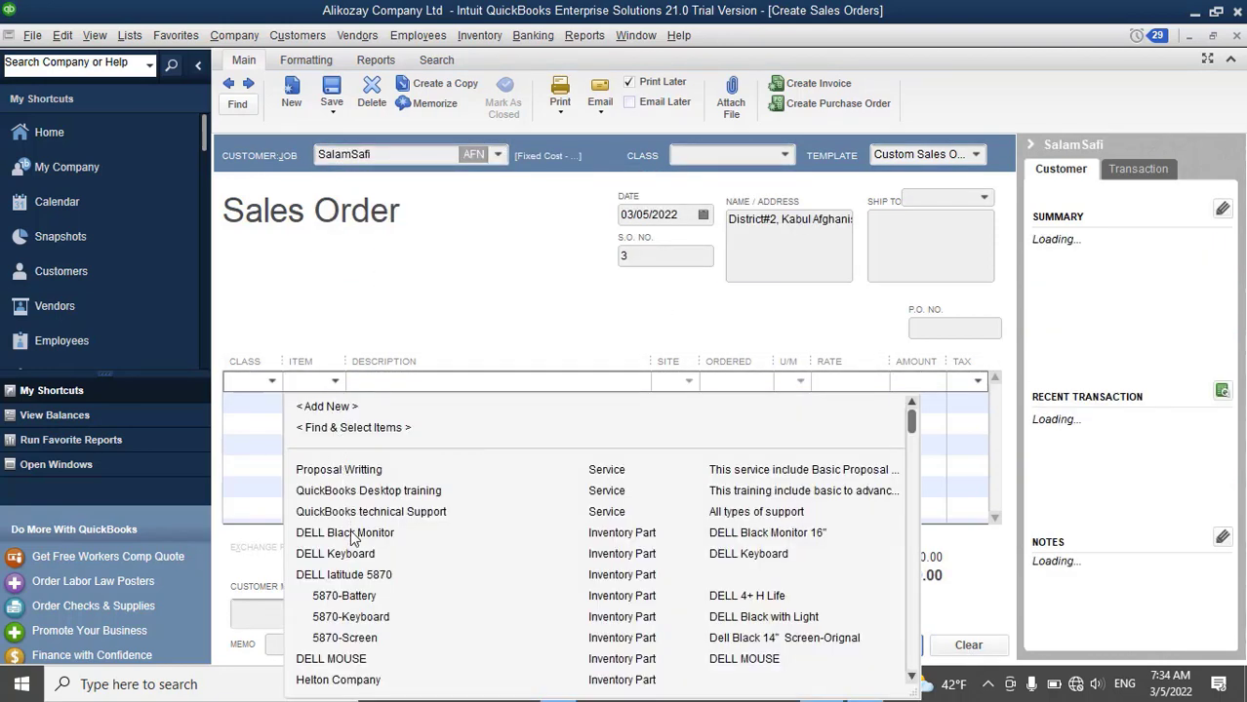
click(350, 532)
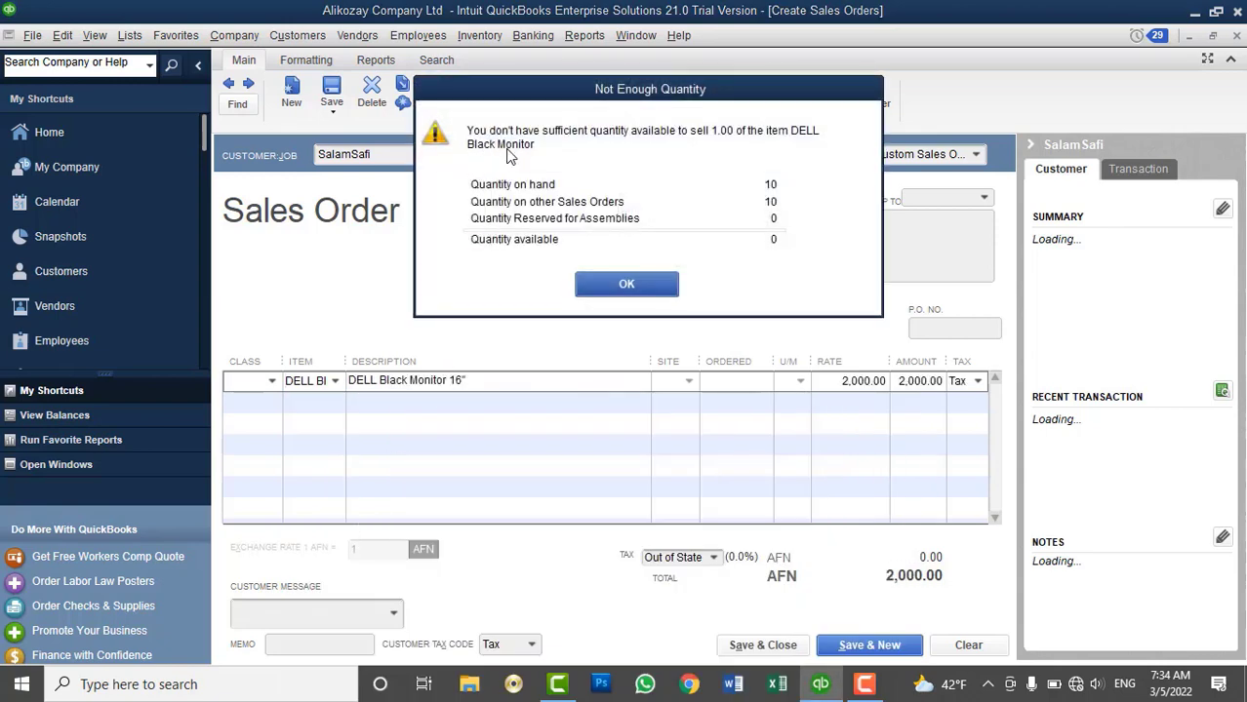
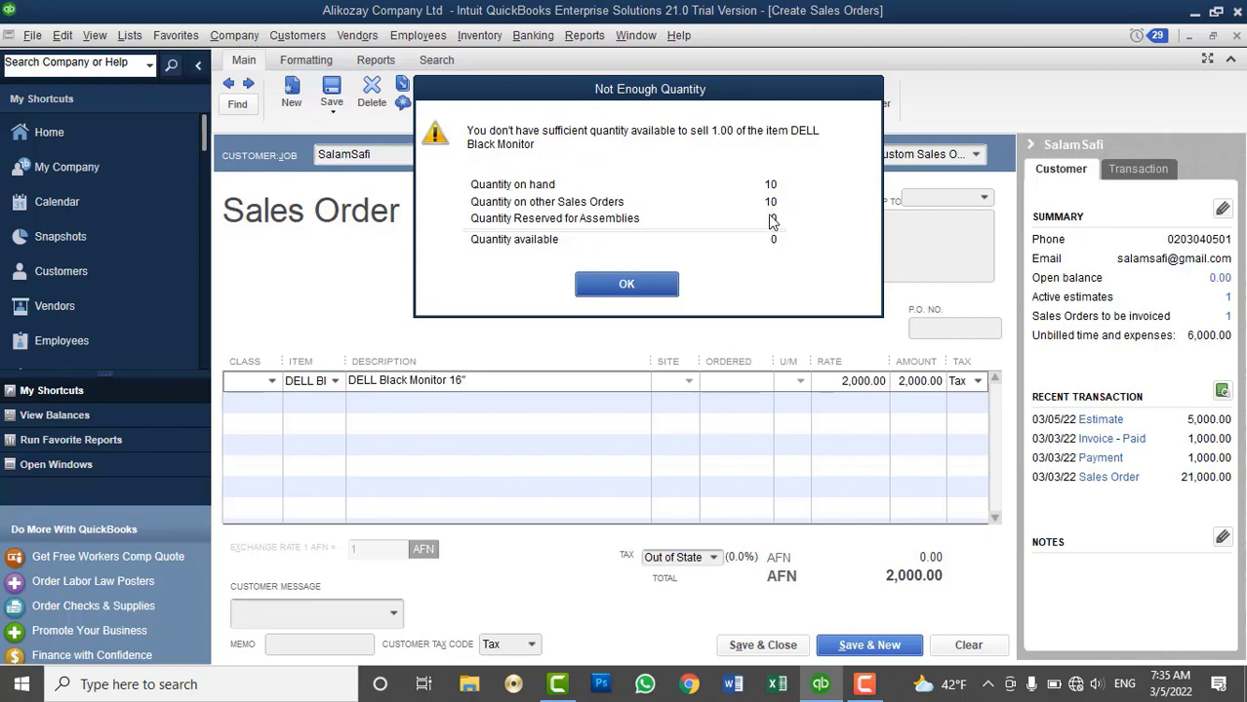
Dismiss the stock warning and order 5 DELL Black Monitor 16" at 2,000.00, totaling 10,000.00 AFN
click(629, 284)
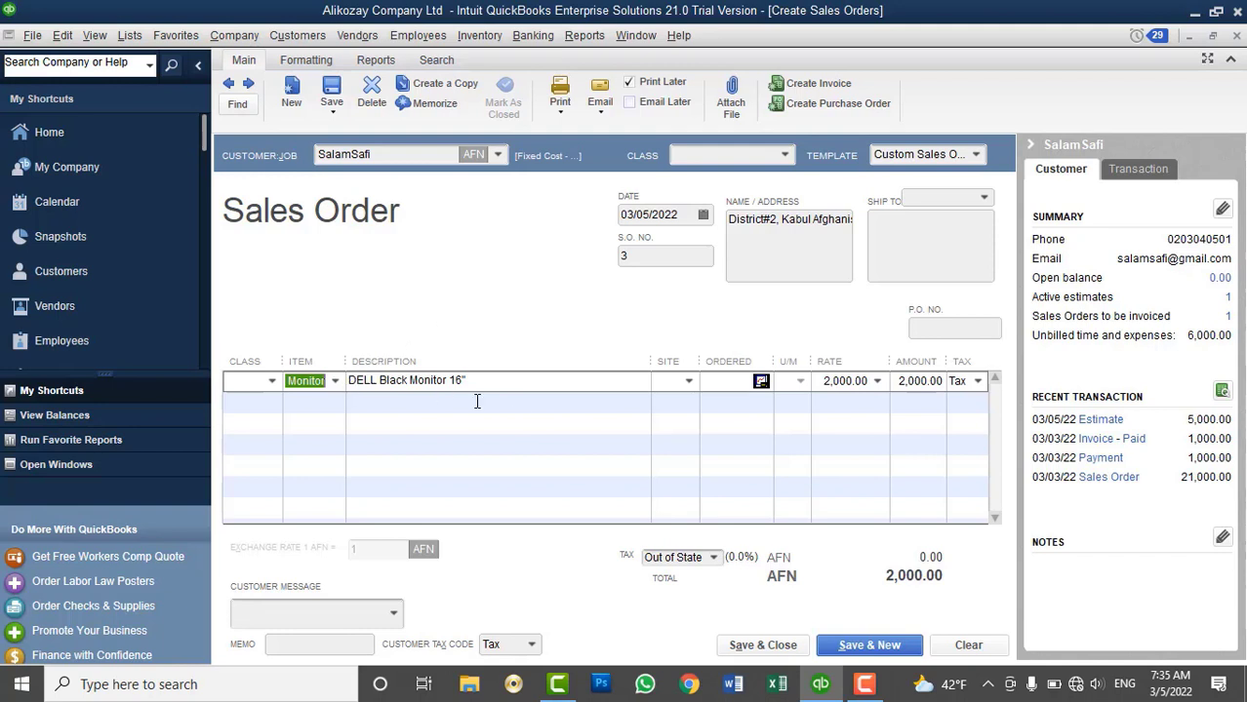
click(725, 386)
text(5)
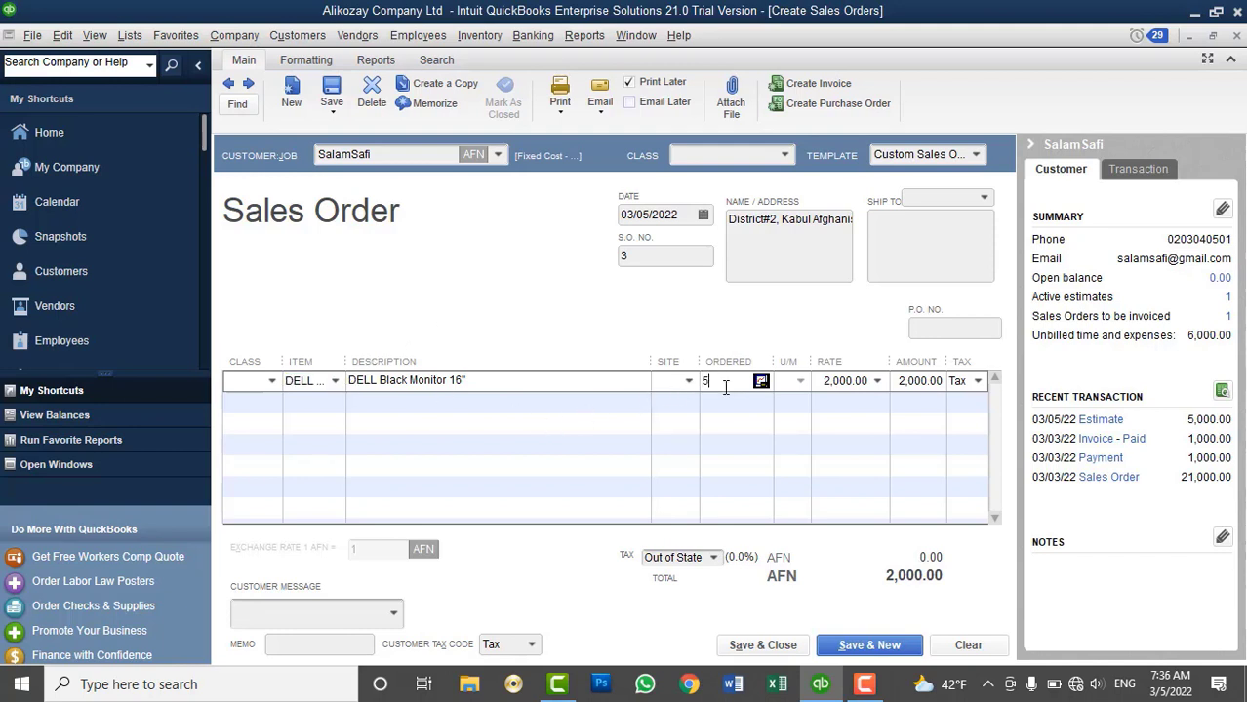
key(Down)
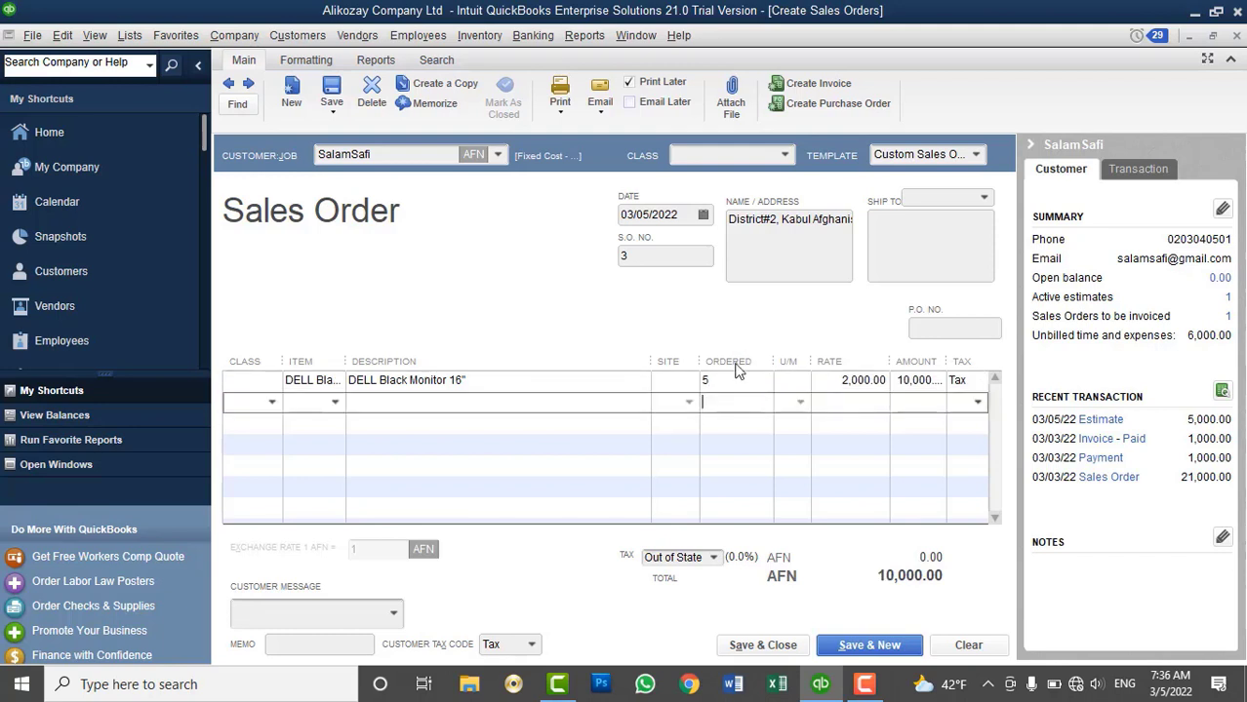
click(733, 381)
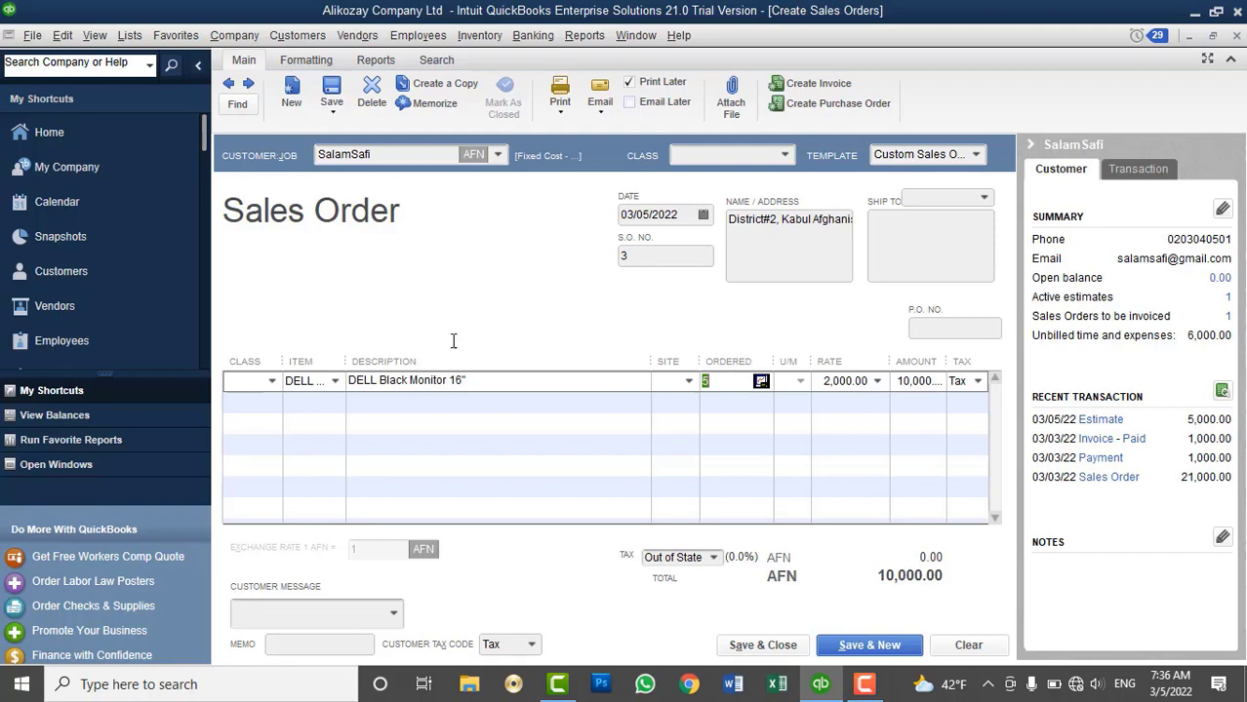
click(689, 382)
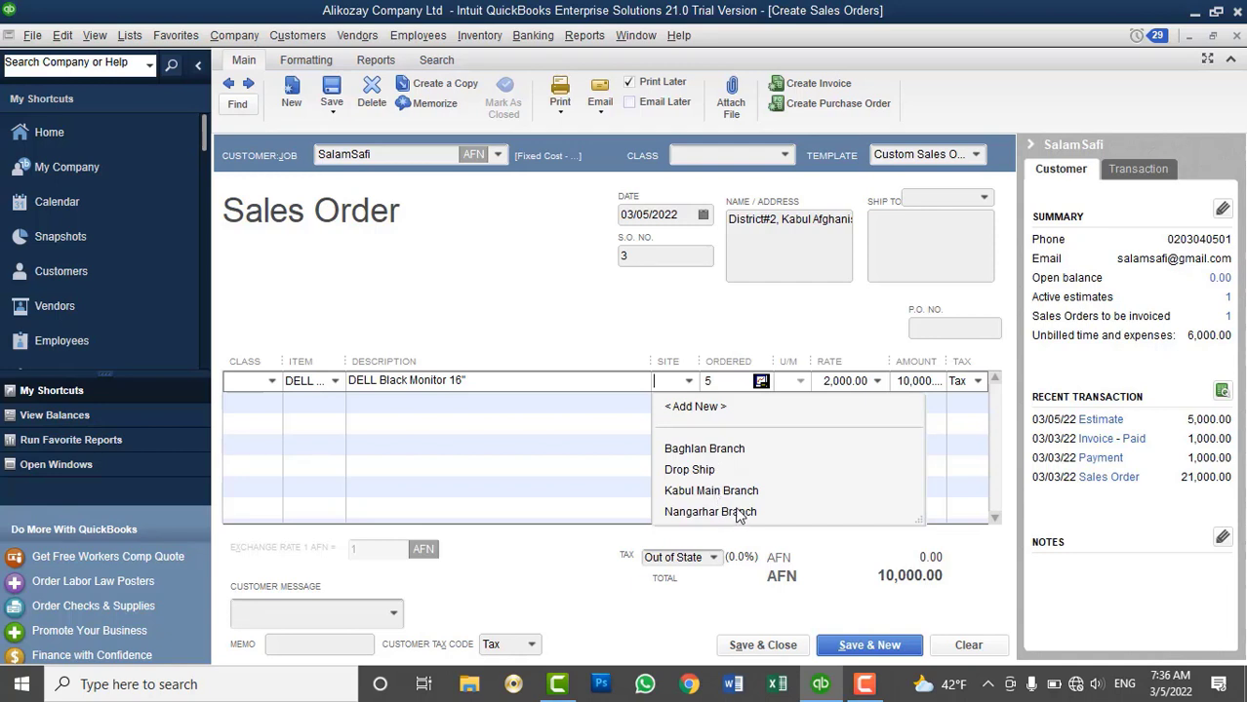
click(551, 420)
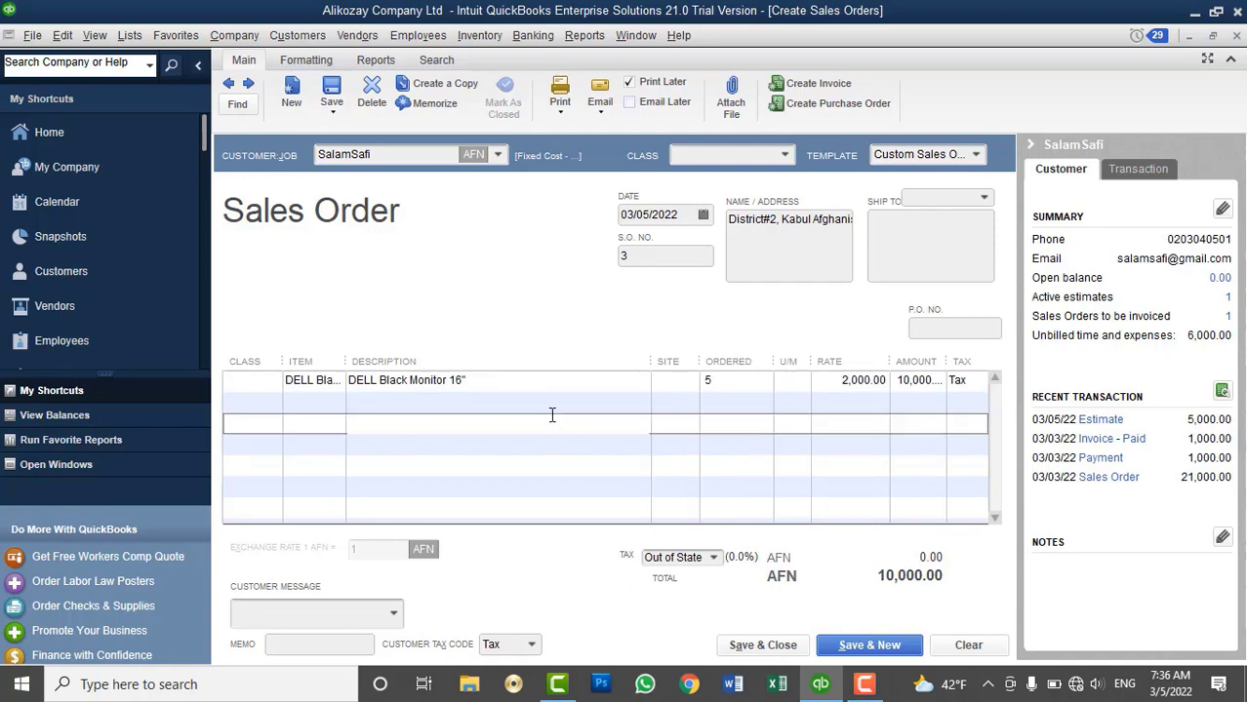
click(575, 387)
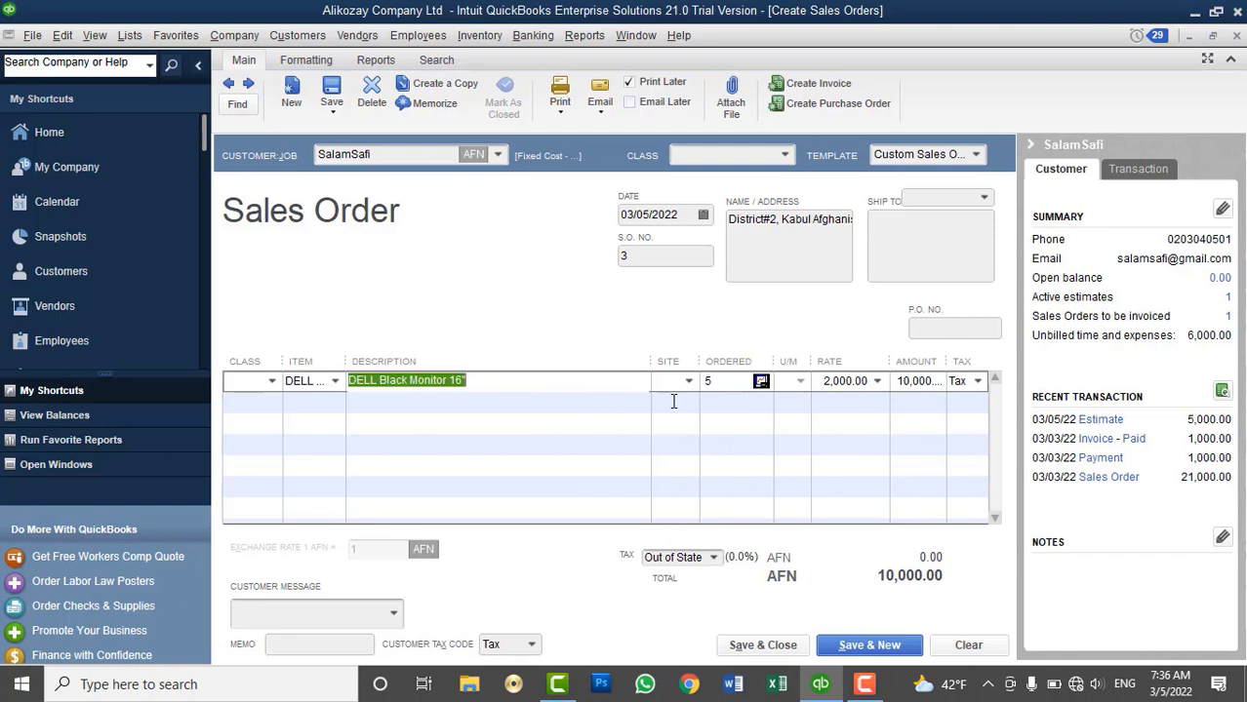
Start a new inventory transfer from Drop Ship, then clear the form to start over
click(464, 41)
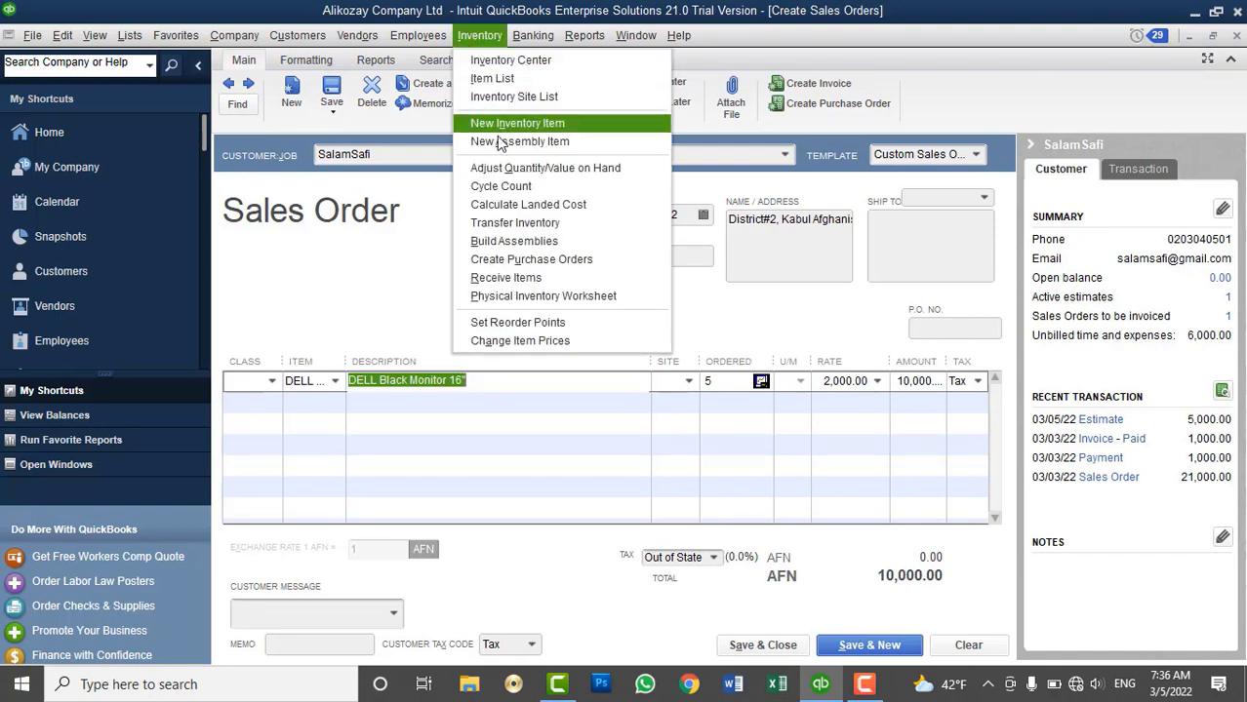
click(520, 223)
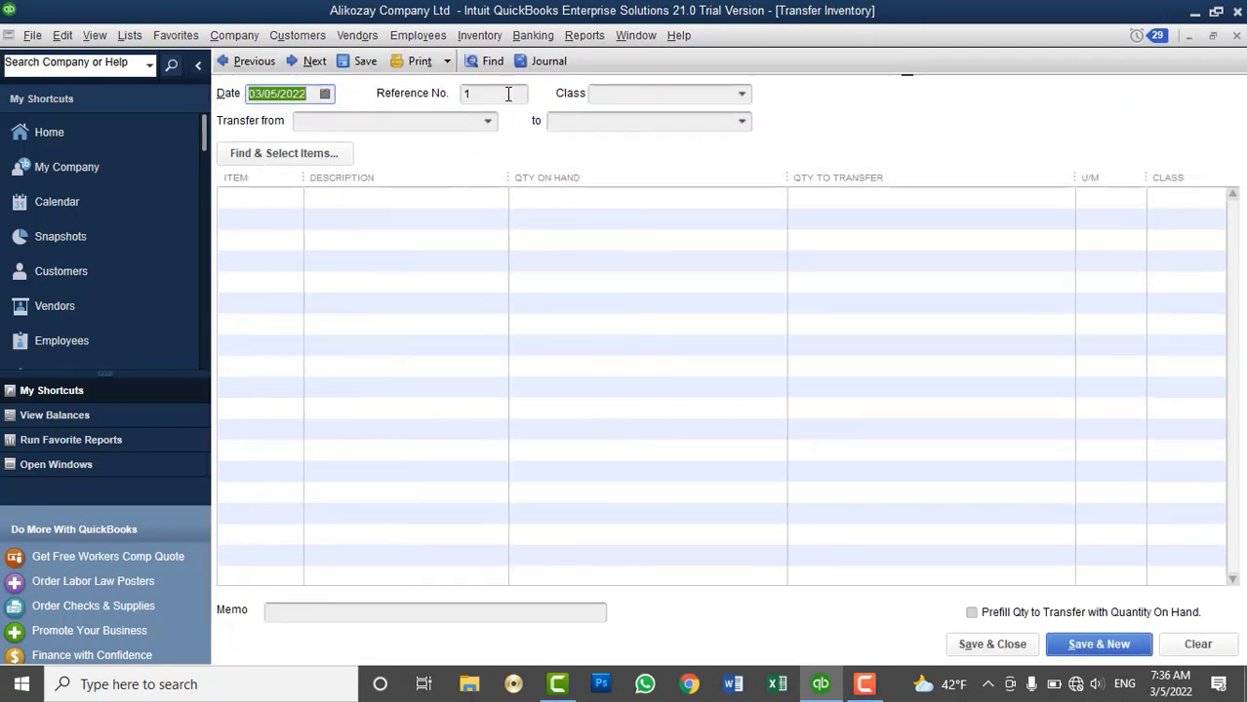
click(507, 93)
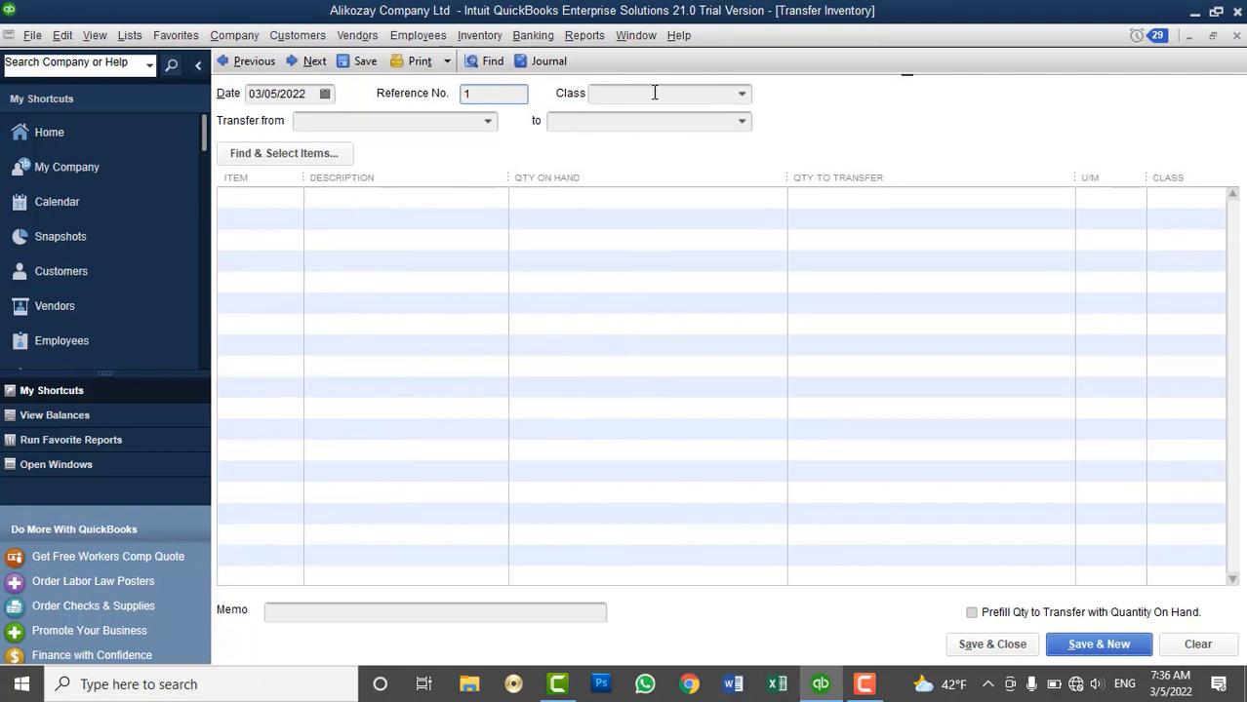
click(486, 123)
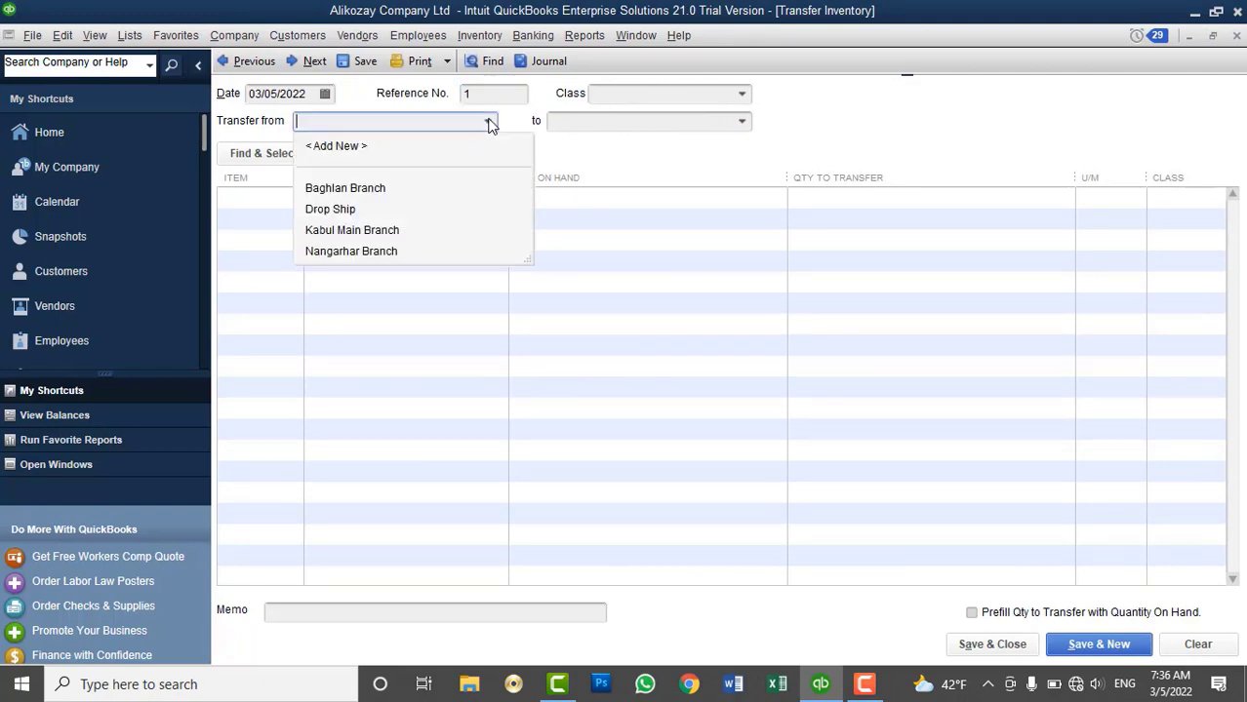
click(357, 211)
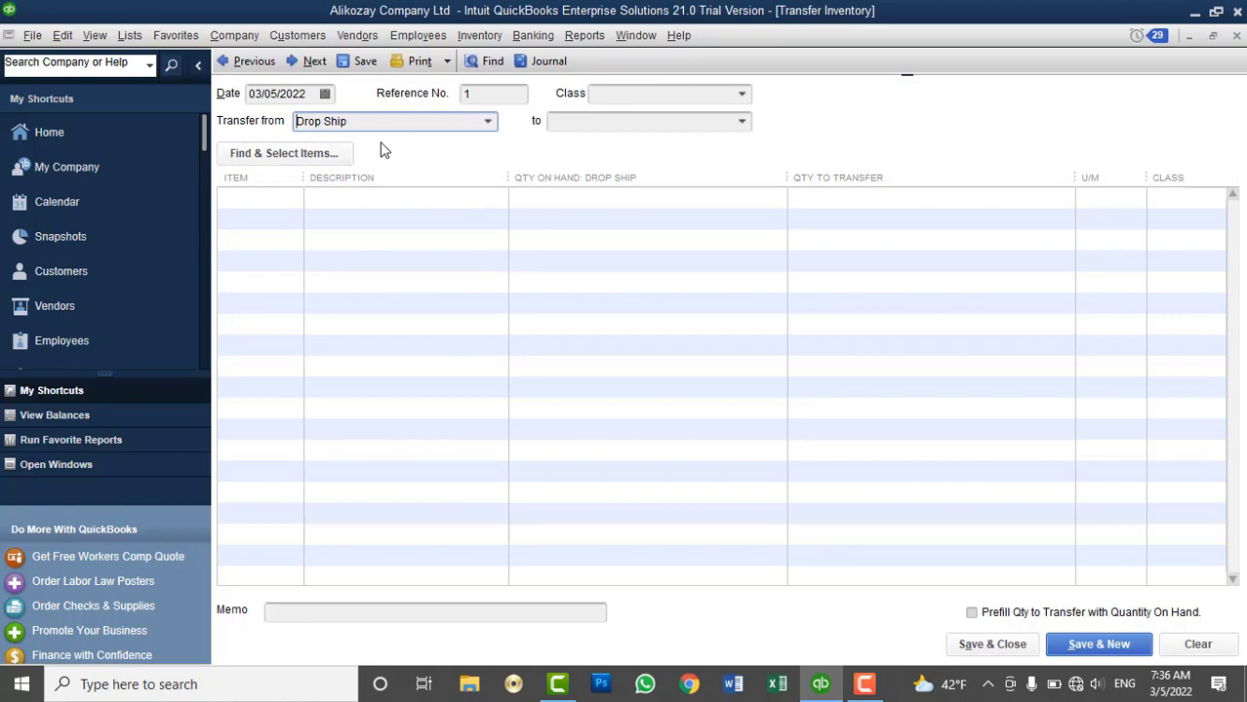
click(320, 156)
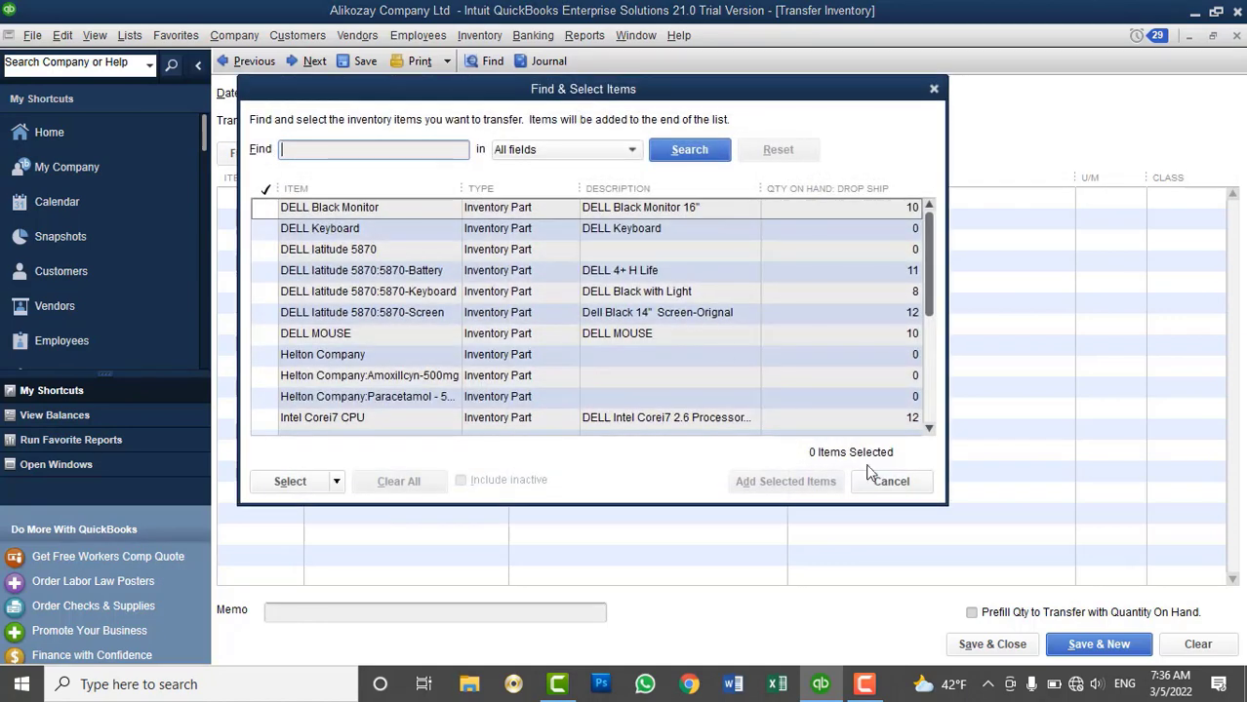
click(890, 398)
click(1184, 648)
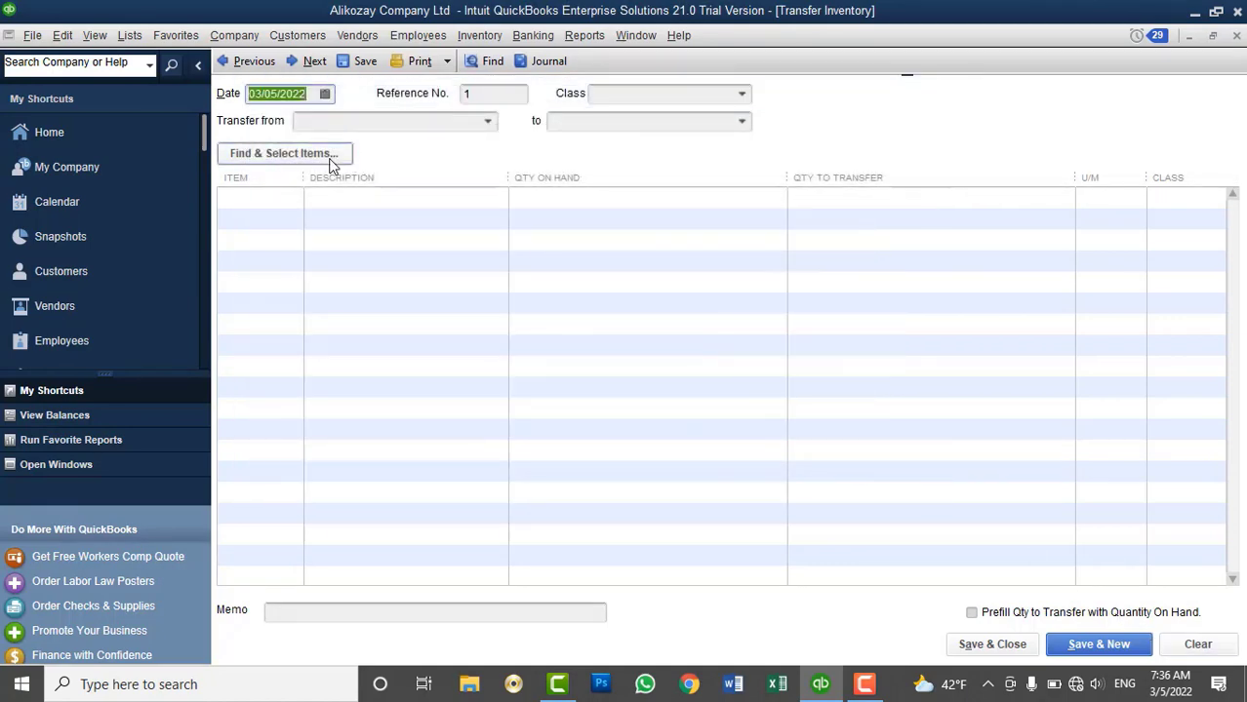
Select DELL Black Monitor 16" and Intel Corei7 CPU as the items to transfer
click(331, 158)
click(264, 209)
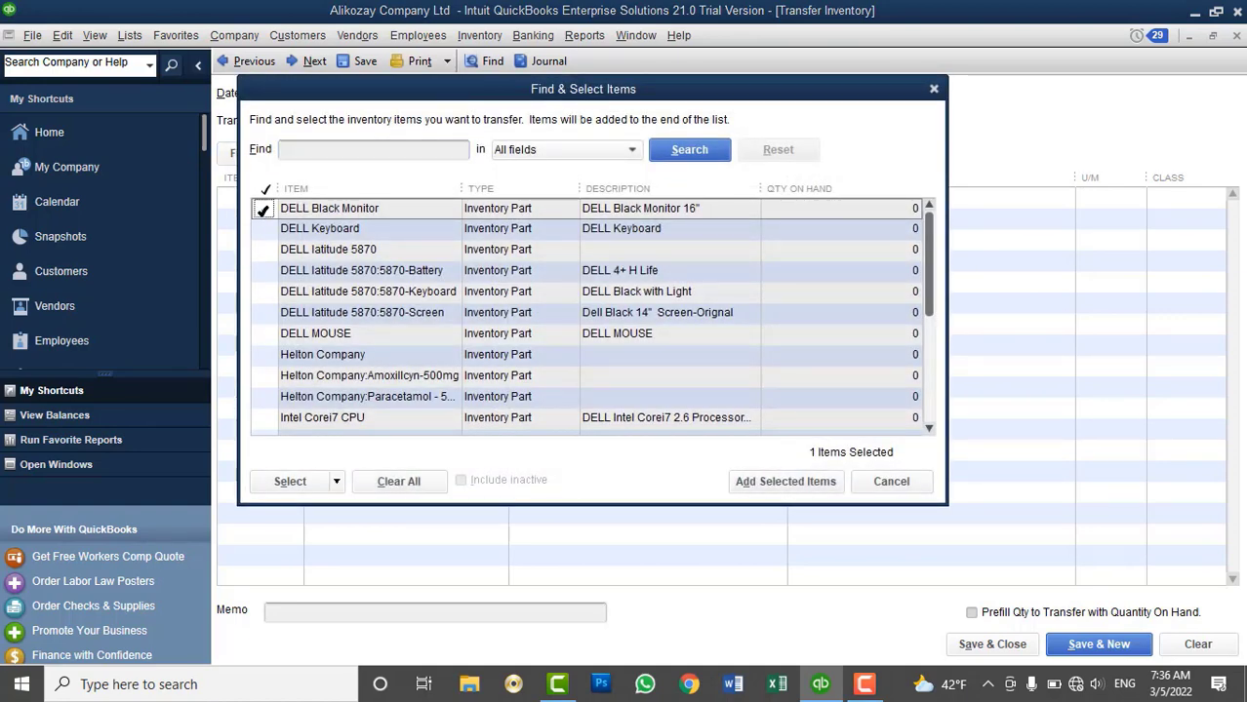
scroll(279, 398, down, 1)
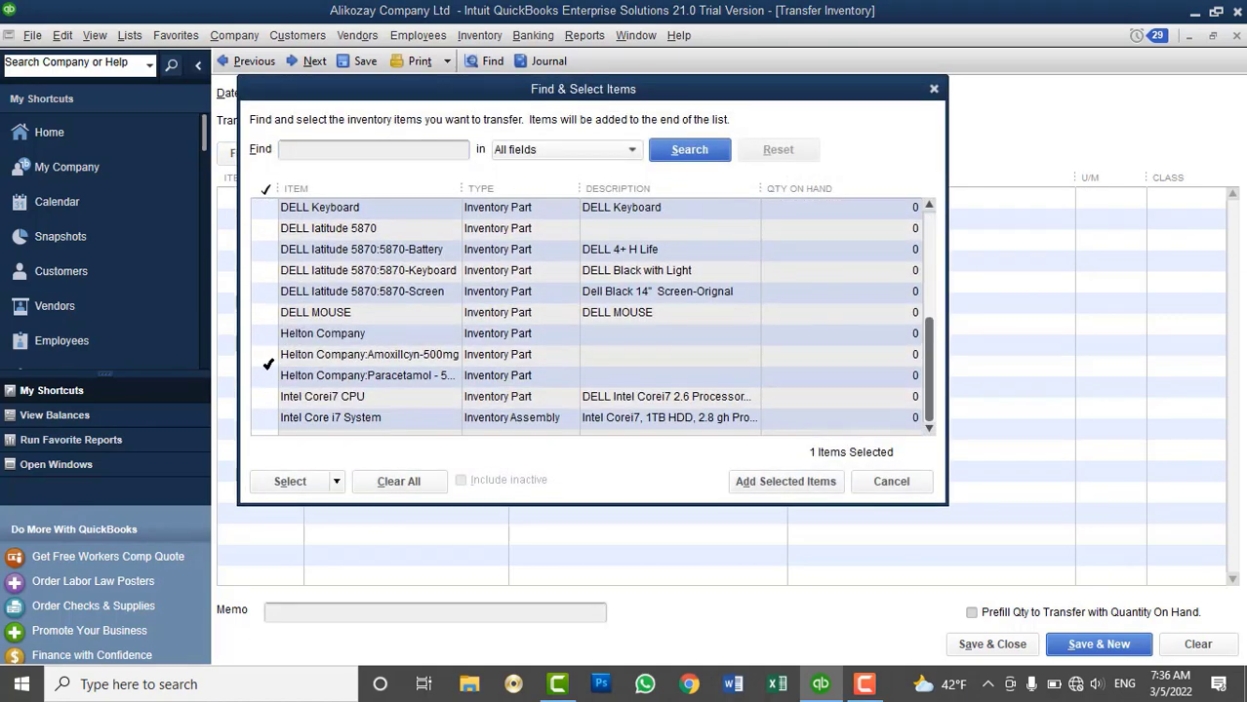
click(279, 398)
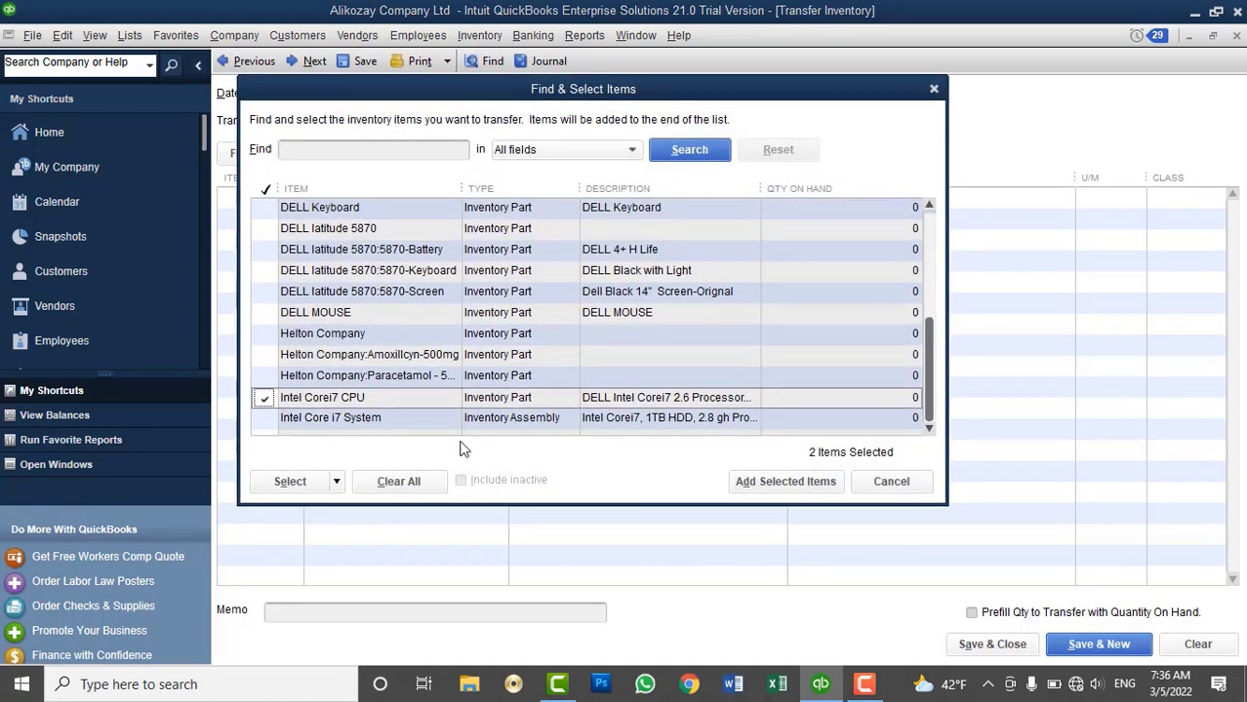
click(770, 482)
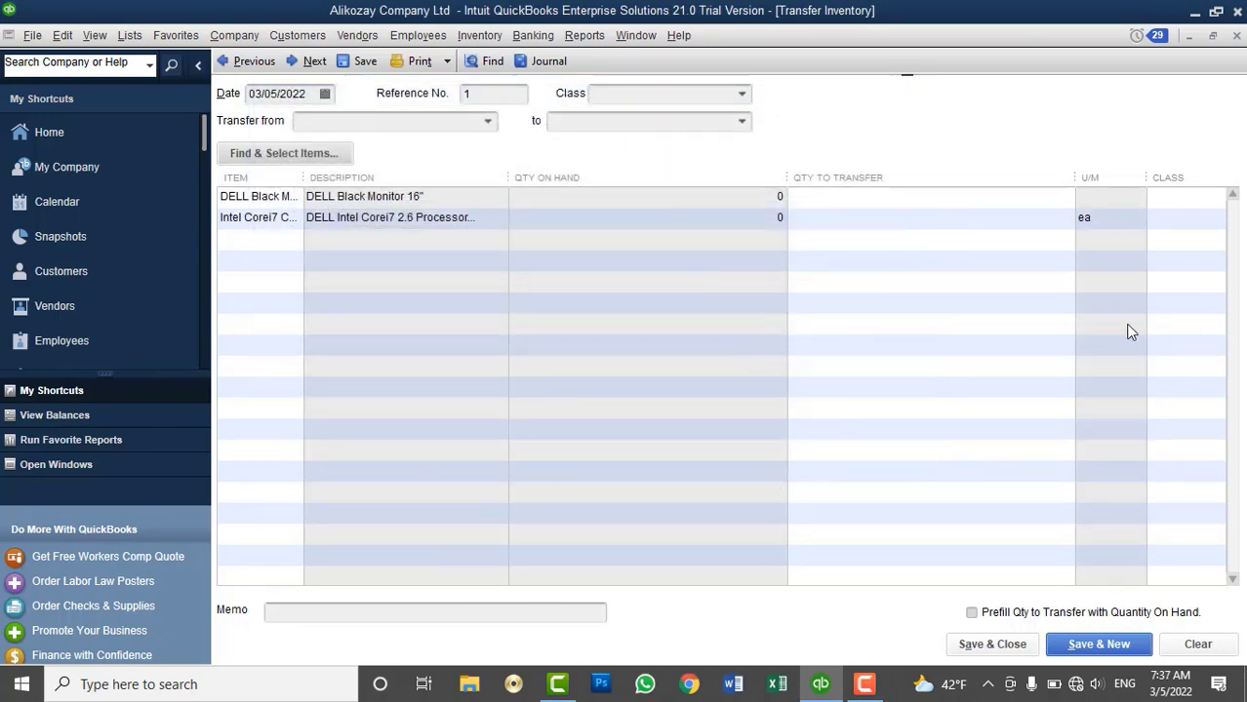
Move 10 monitors and 12 CPUs from Drop Ship to Kabul Main Branch and save
click(489, 127)
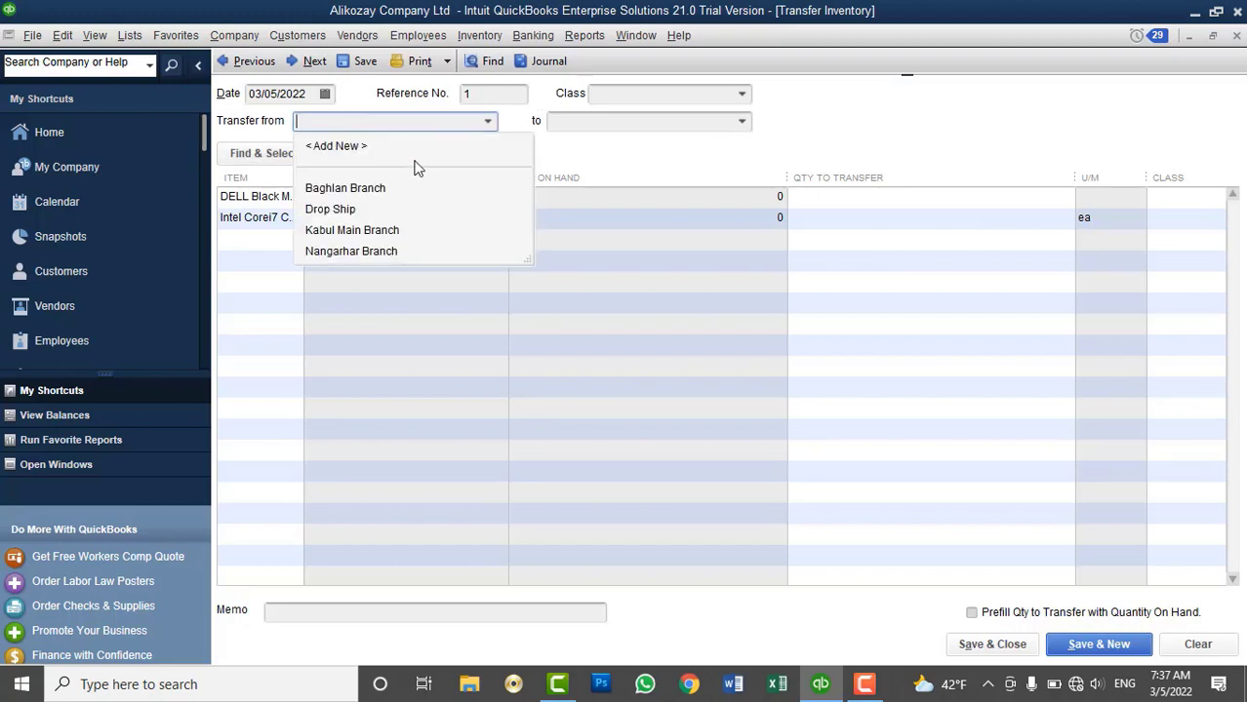
click(341, 212)
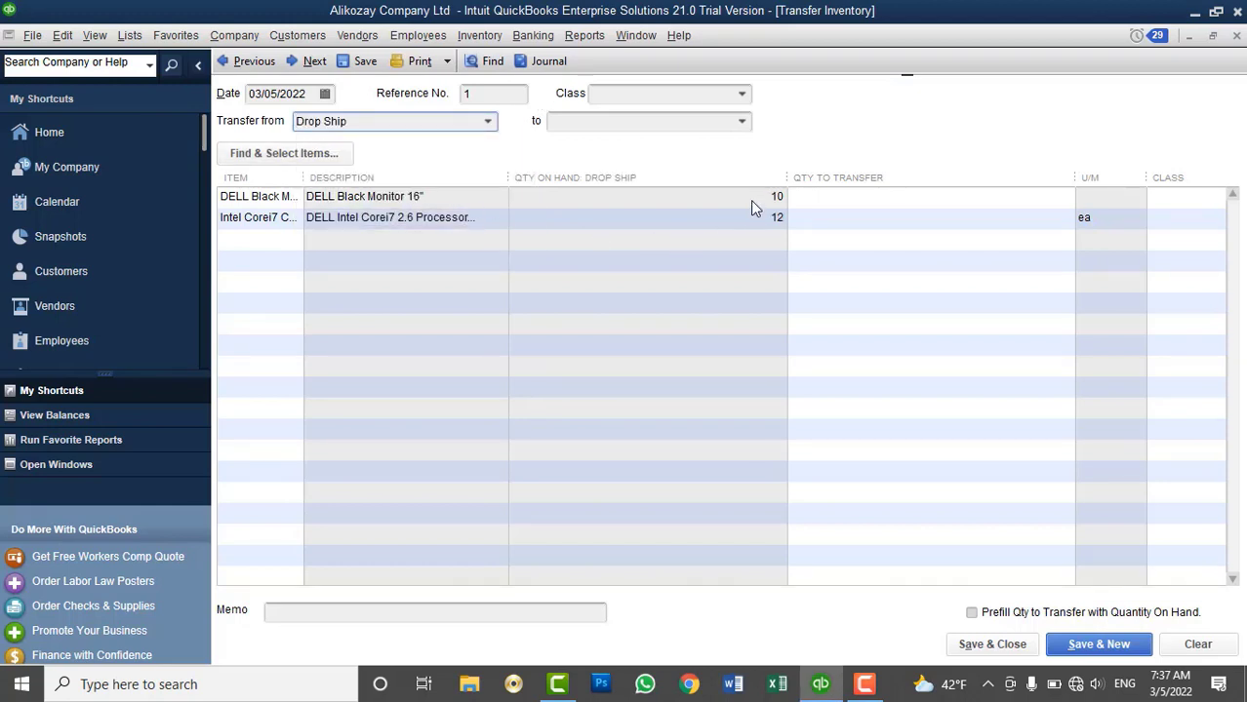
click(743, 122)
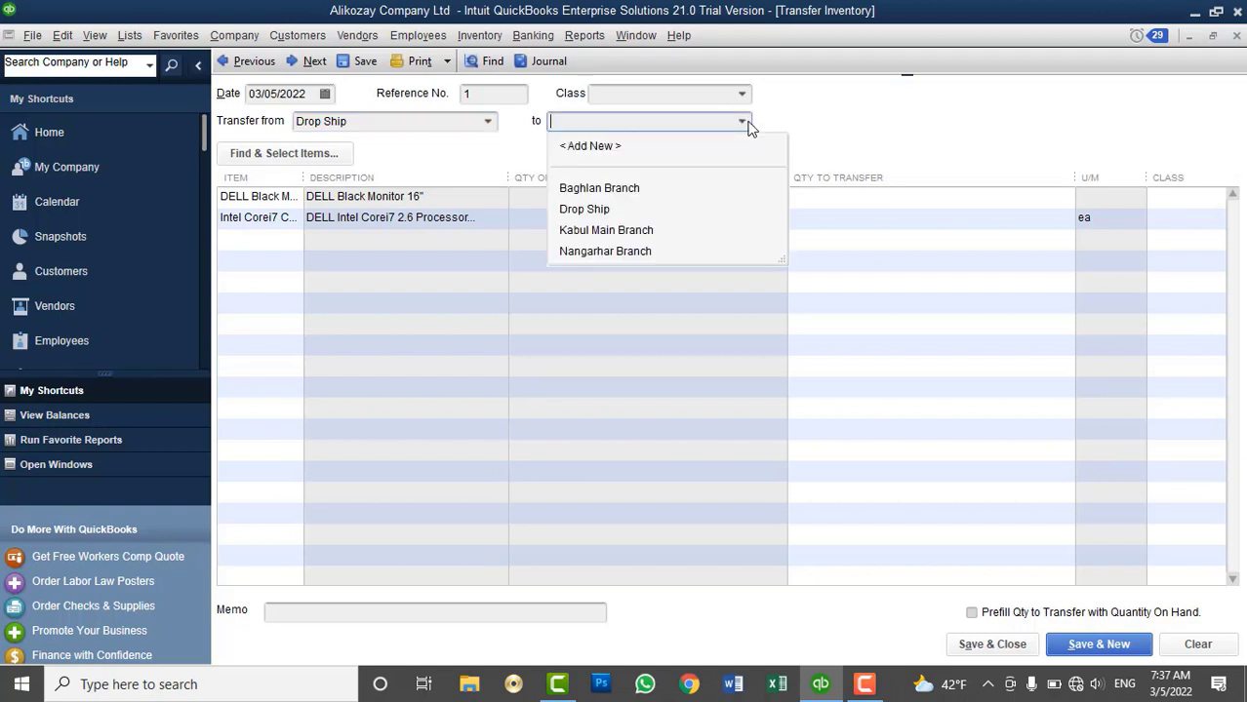
click(629, 230)
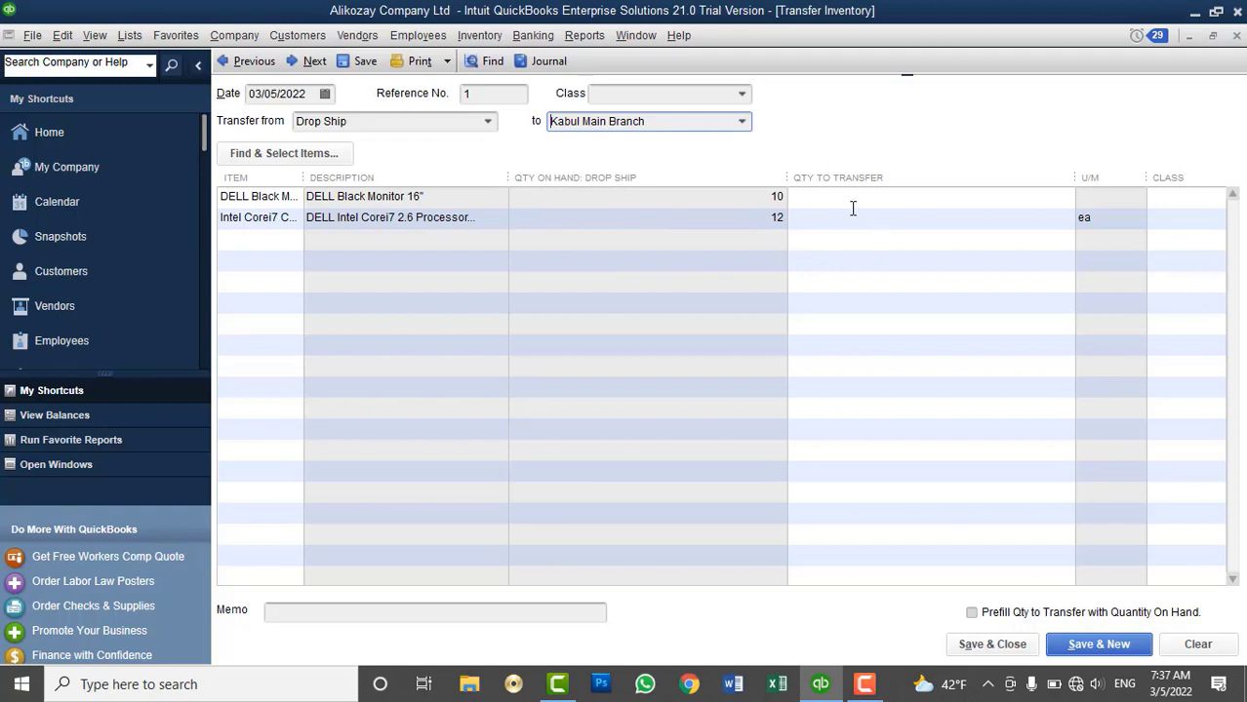
click(997, 200)
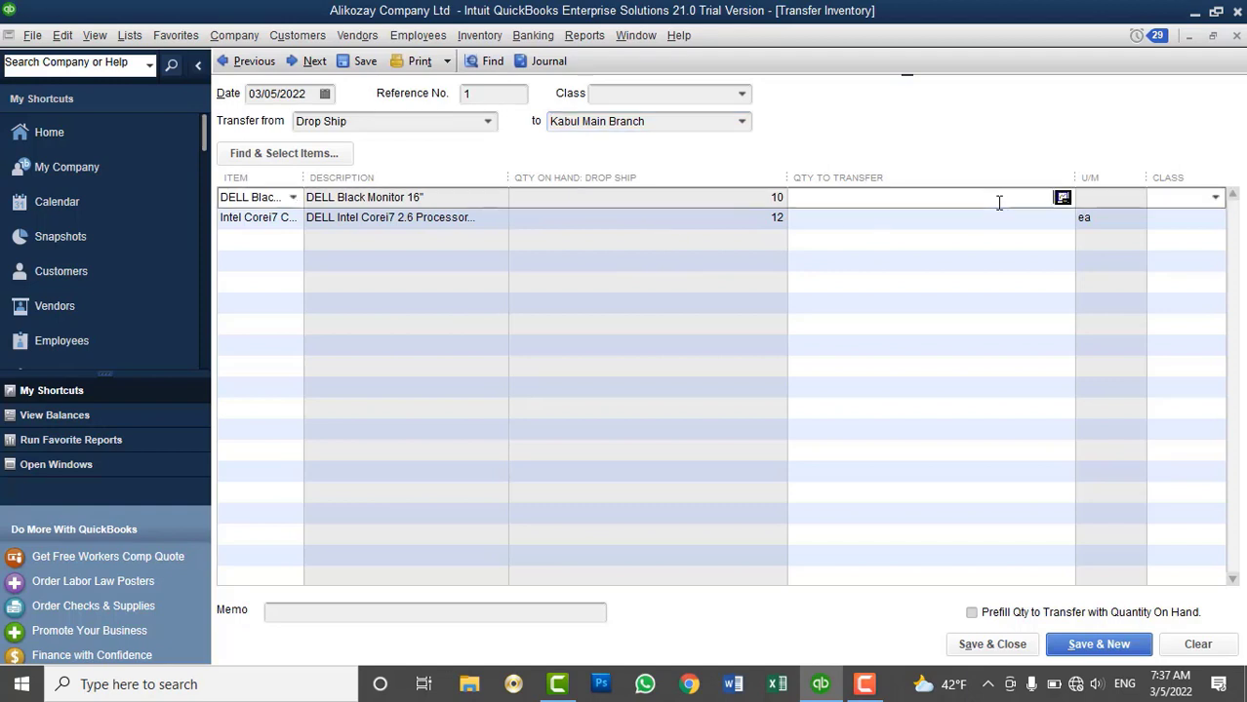
key(Down)
text(12)
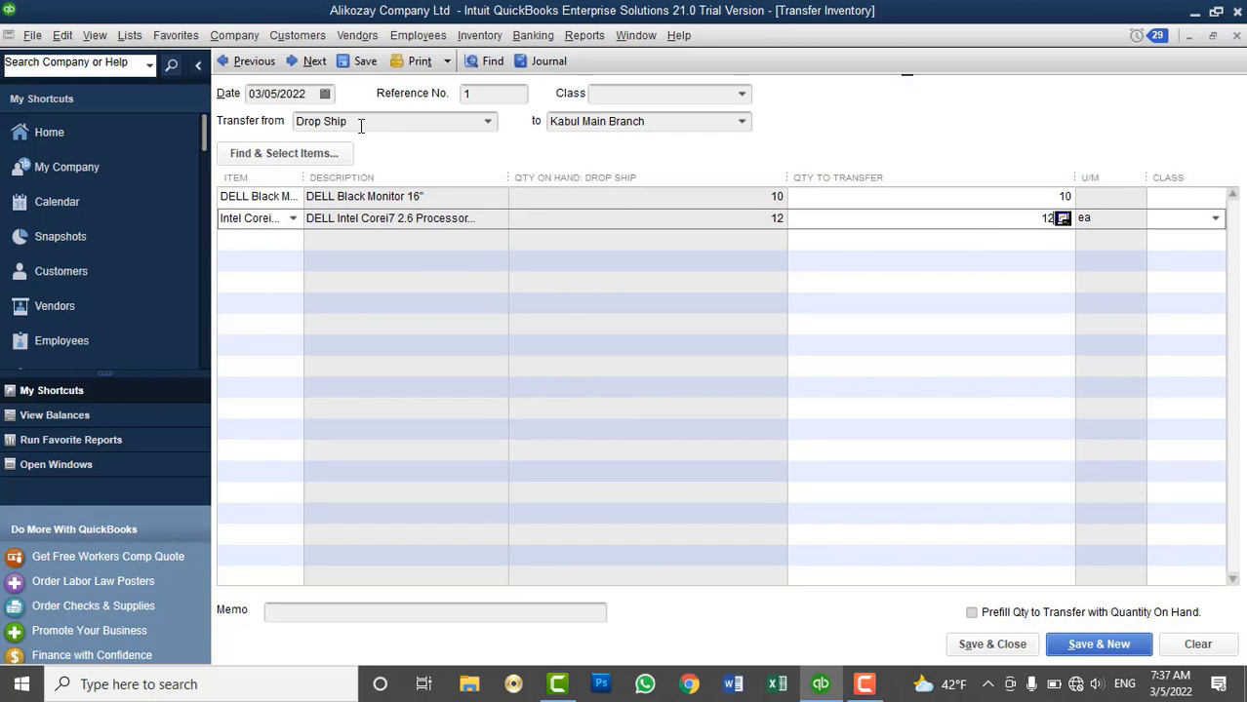
click(991, 644)
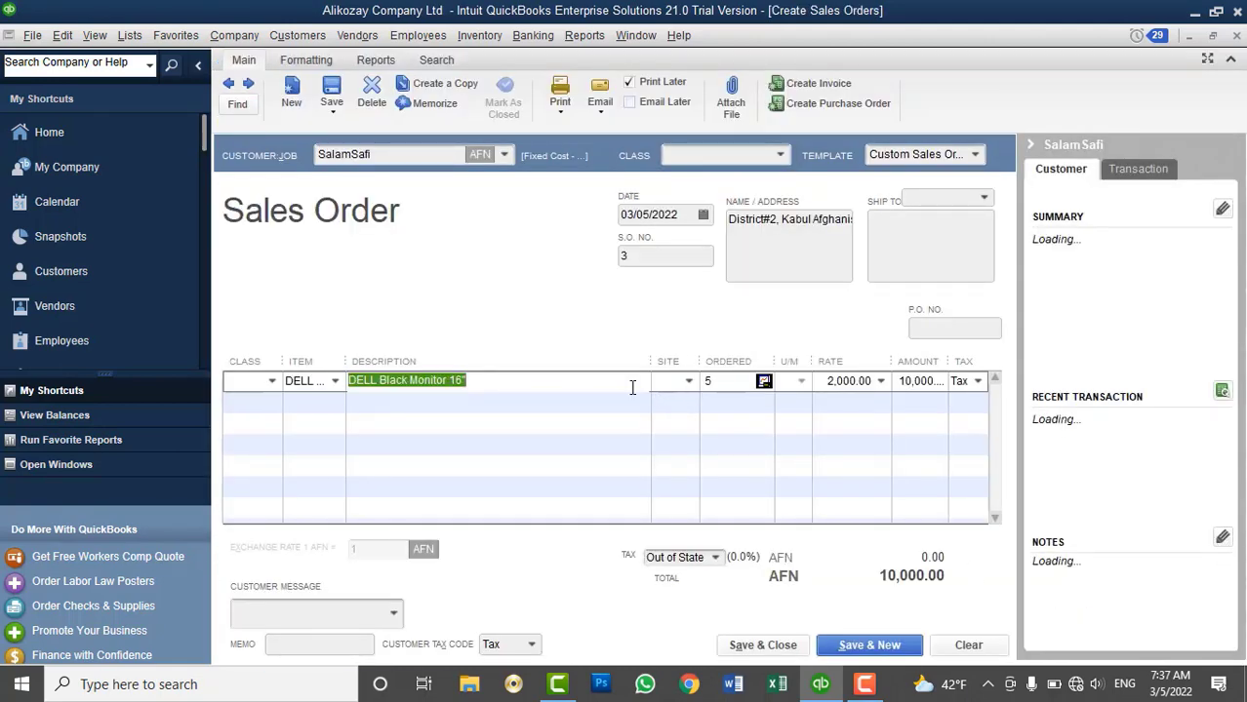
click(591, 39)
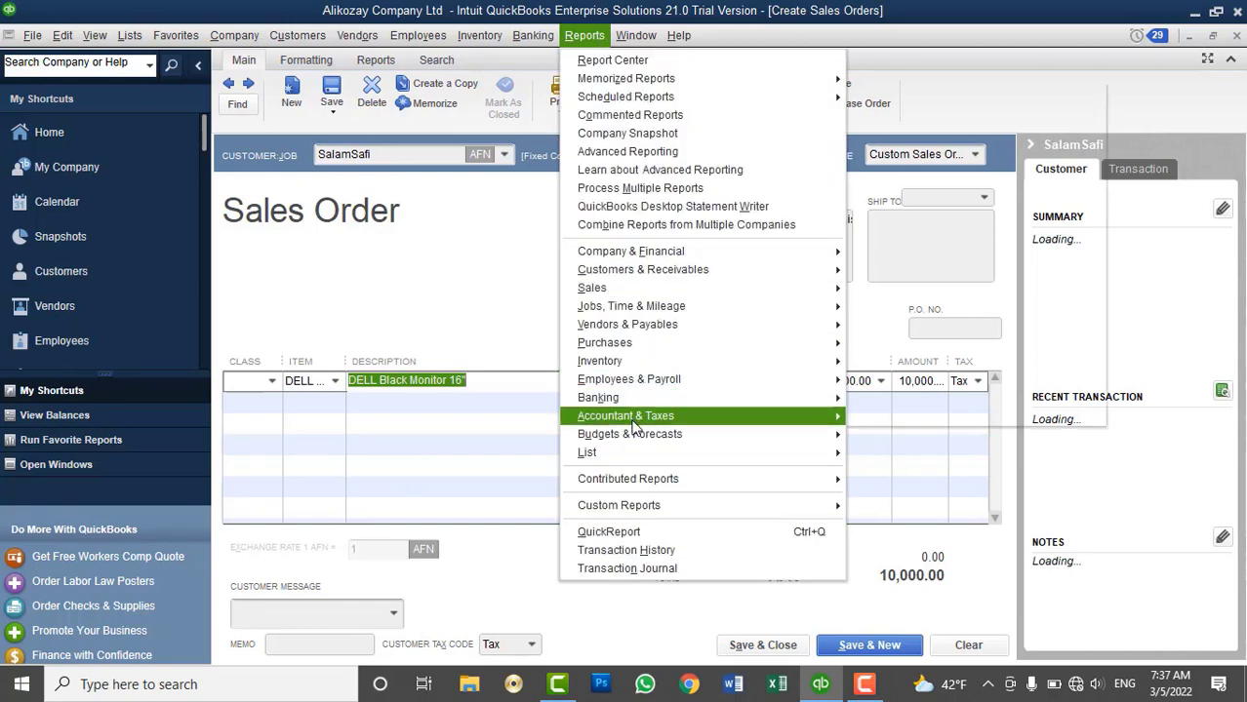
mouse_move(653, 360)
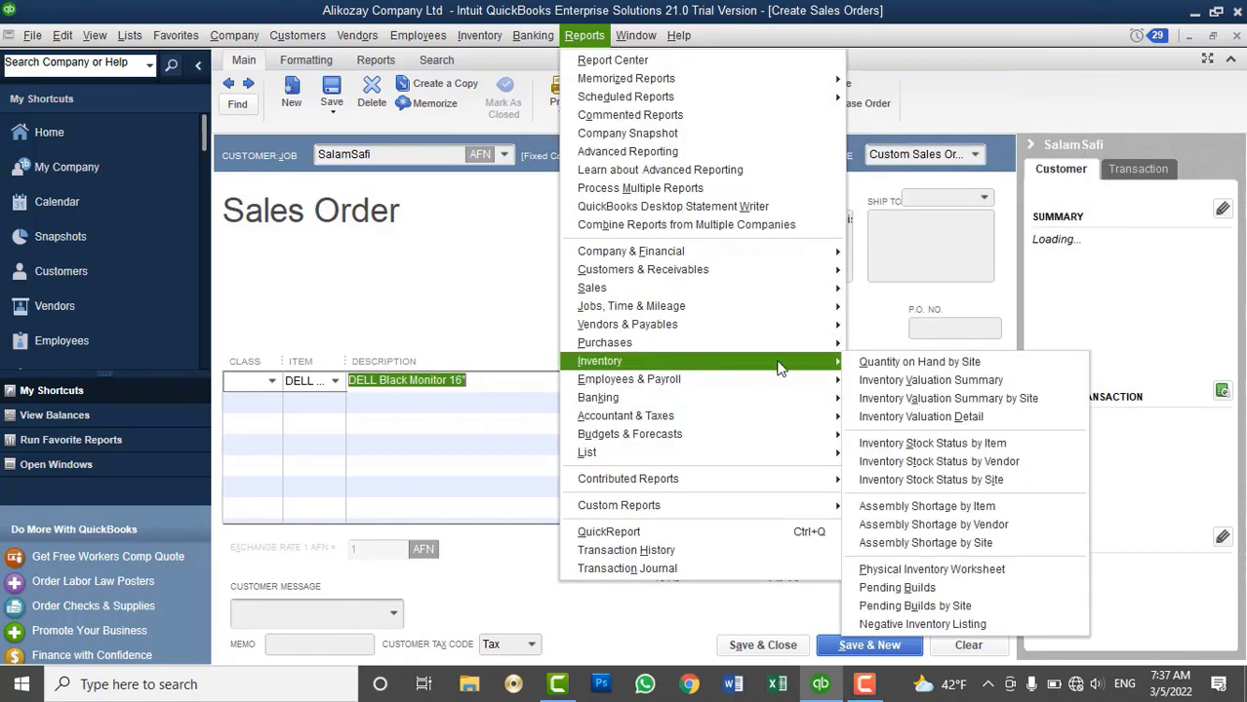
click(909, 366)
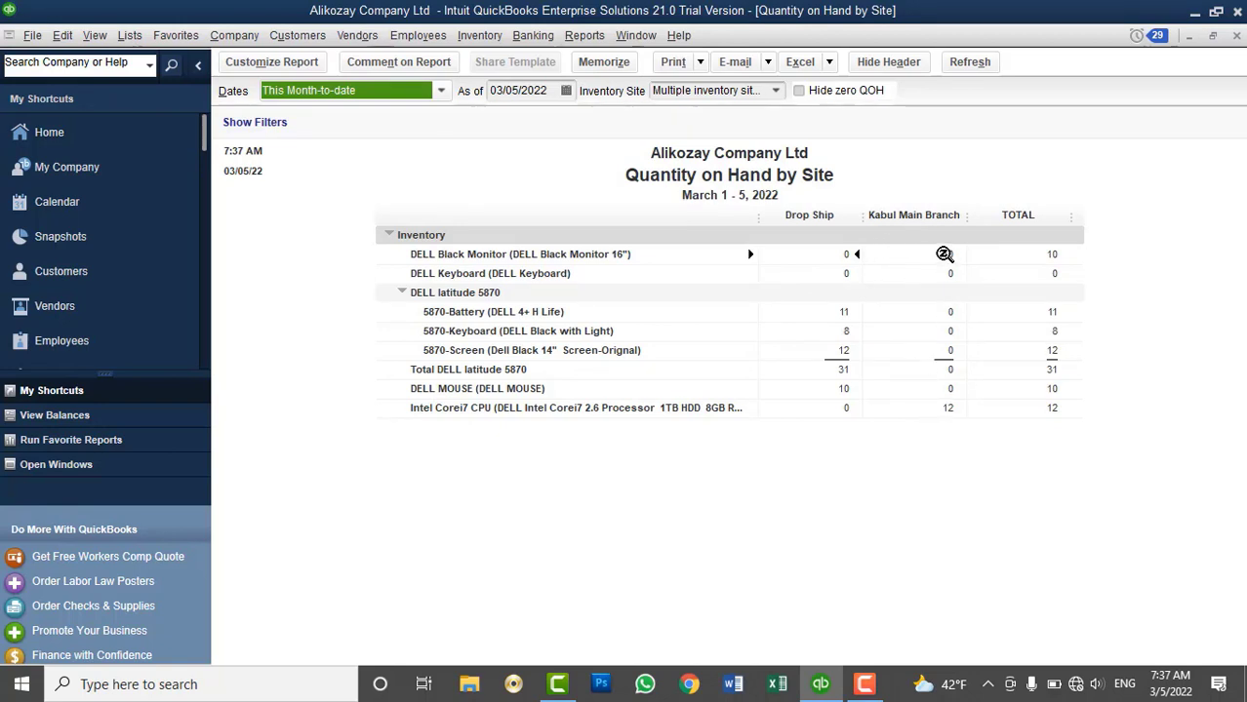
click(1236, 35)
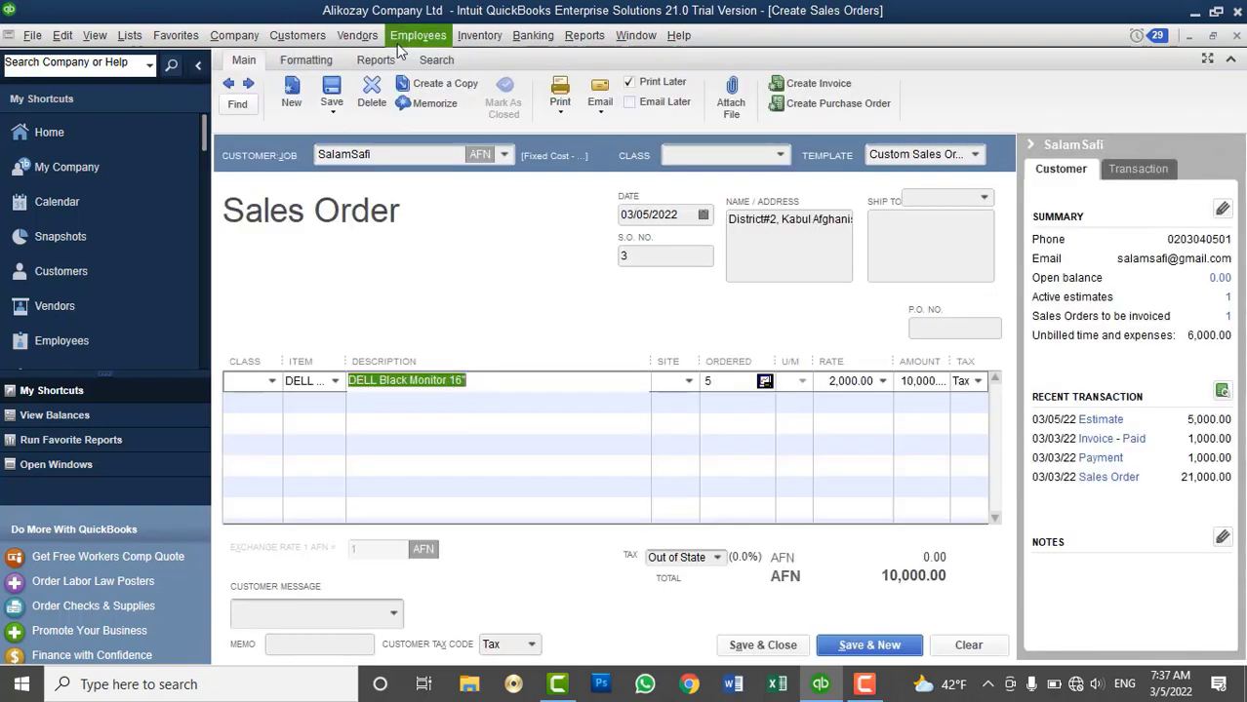
Set the monitor line's branch site and add Intel Corei7 CPU on the second line
click(687, 382)
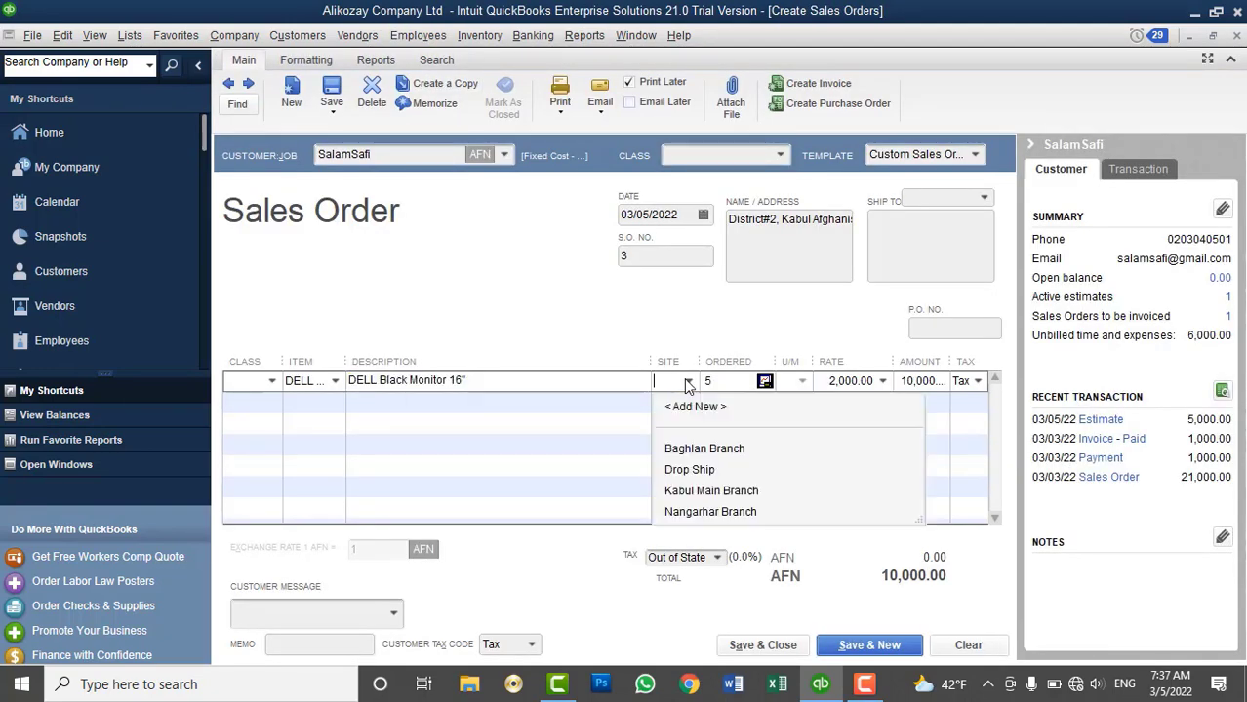
click(685, 491)
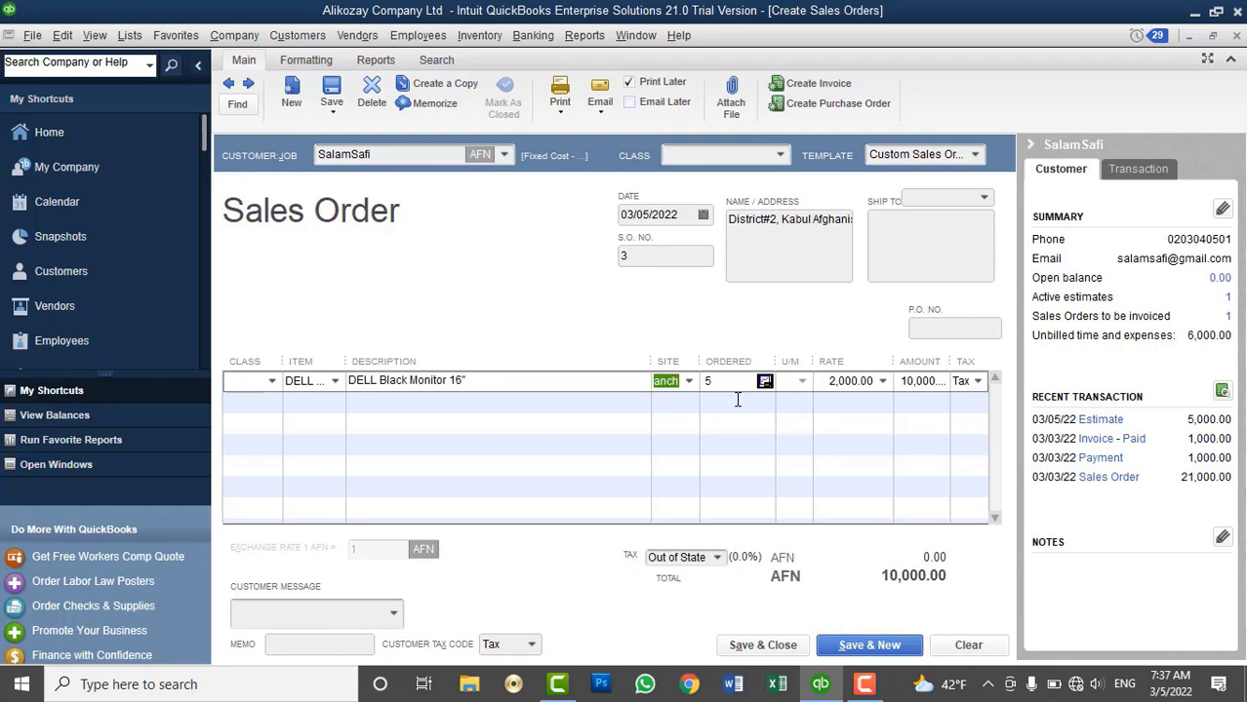
click(309, 402)
click(335, 402)
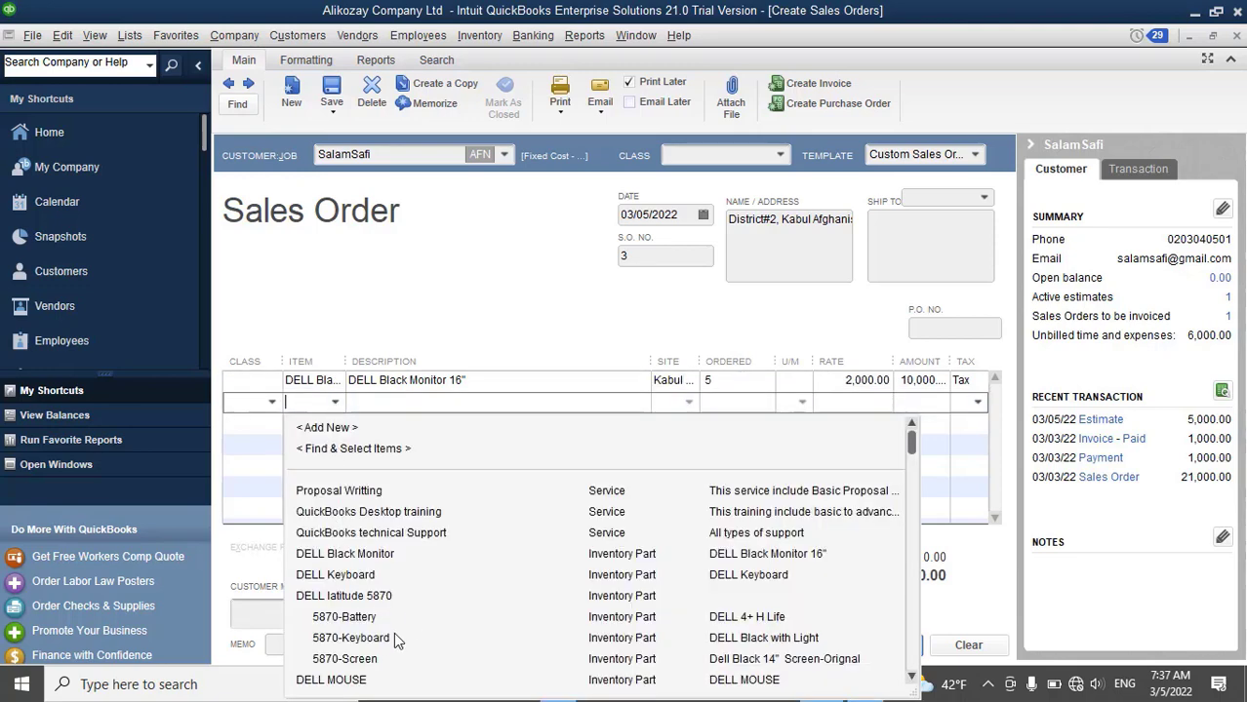
scroll(400, 624, down, 4)
click(366, 514)
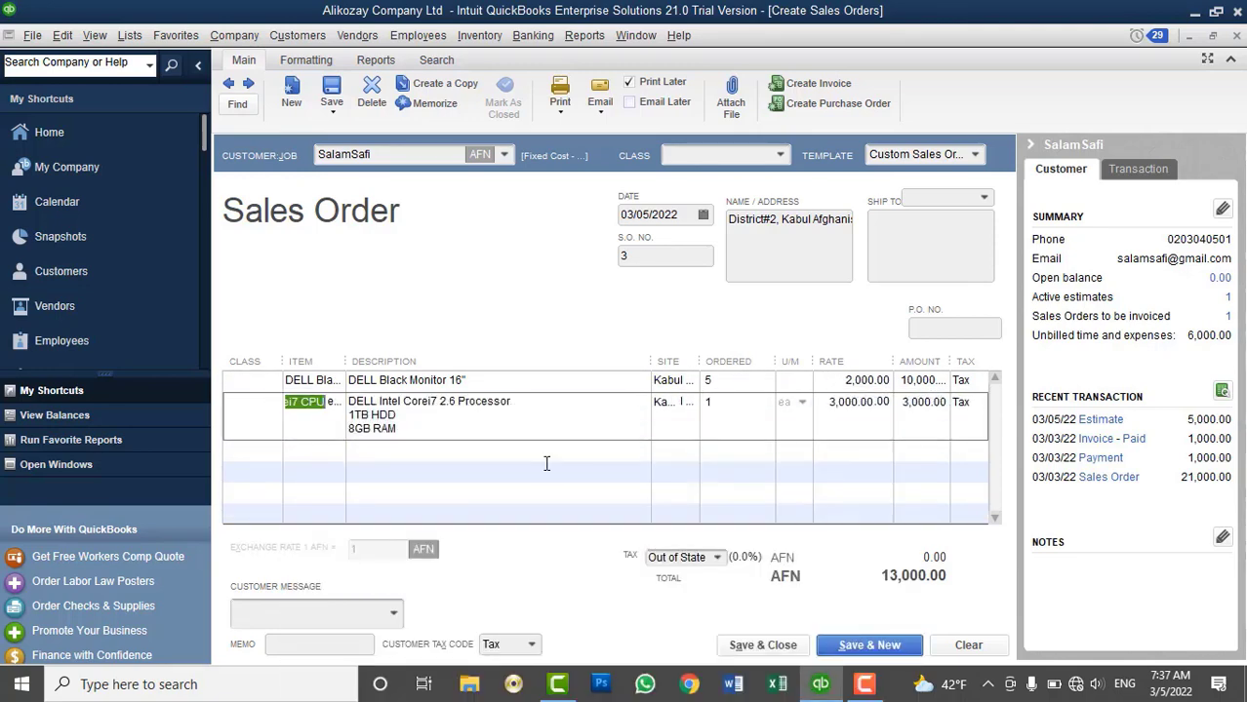
Order 5 CPUs for a 25,000 AFN total and save, ignoring the spelling check
click(710, 405)
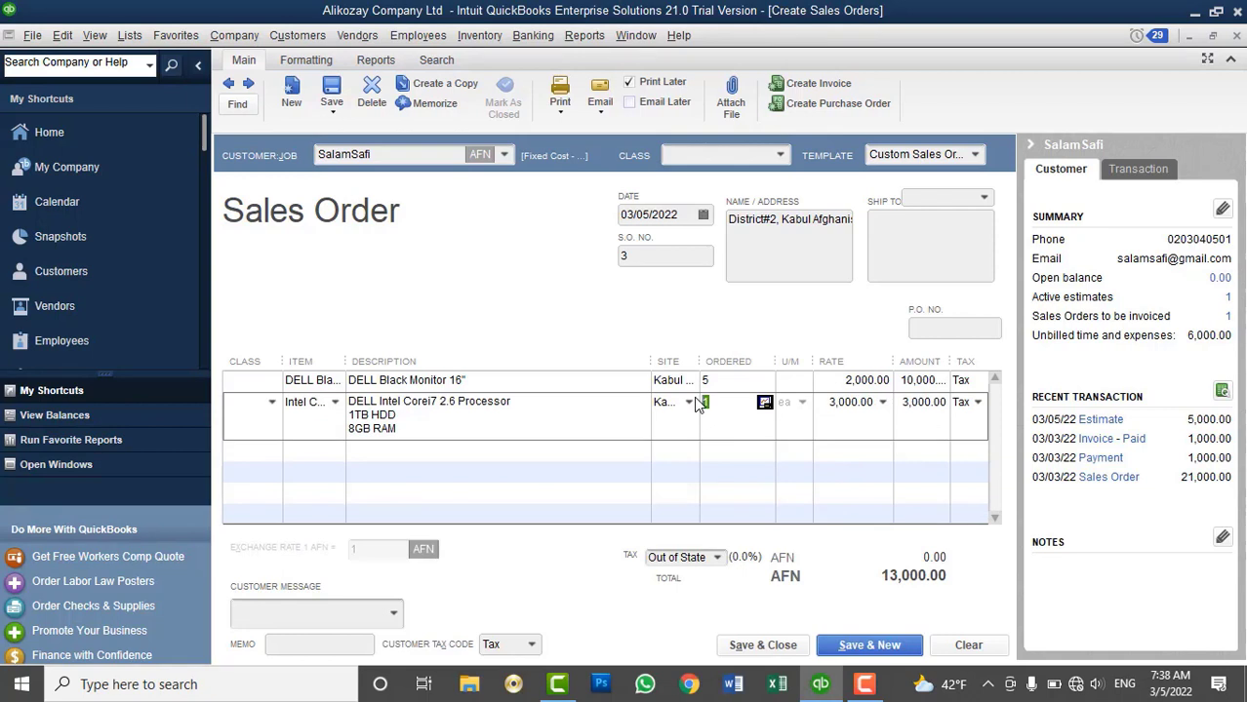
text(5)
click(747, 647)
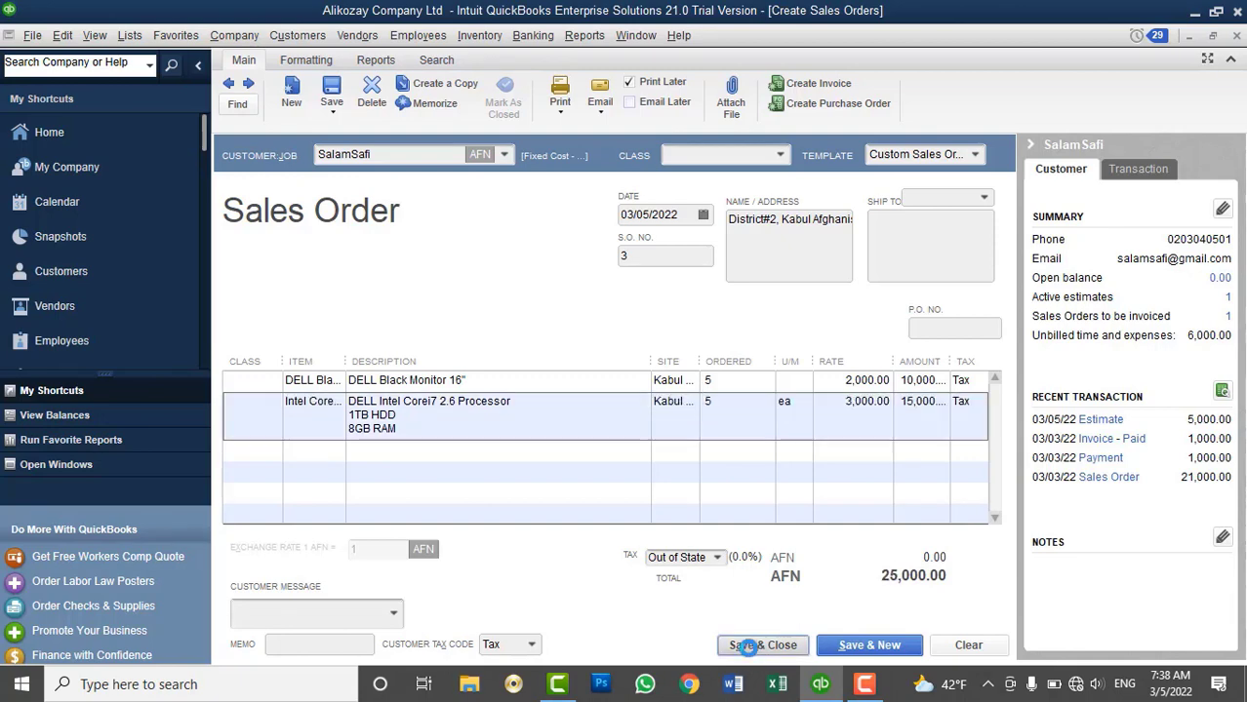
click(749, 406)
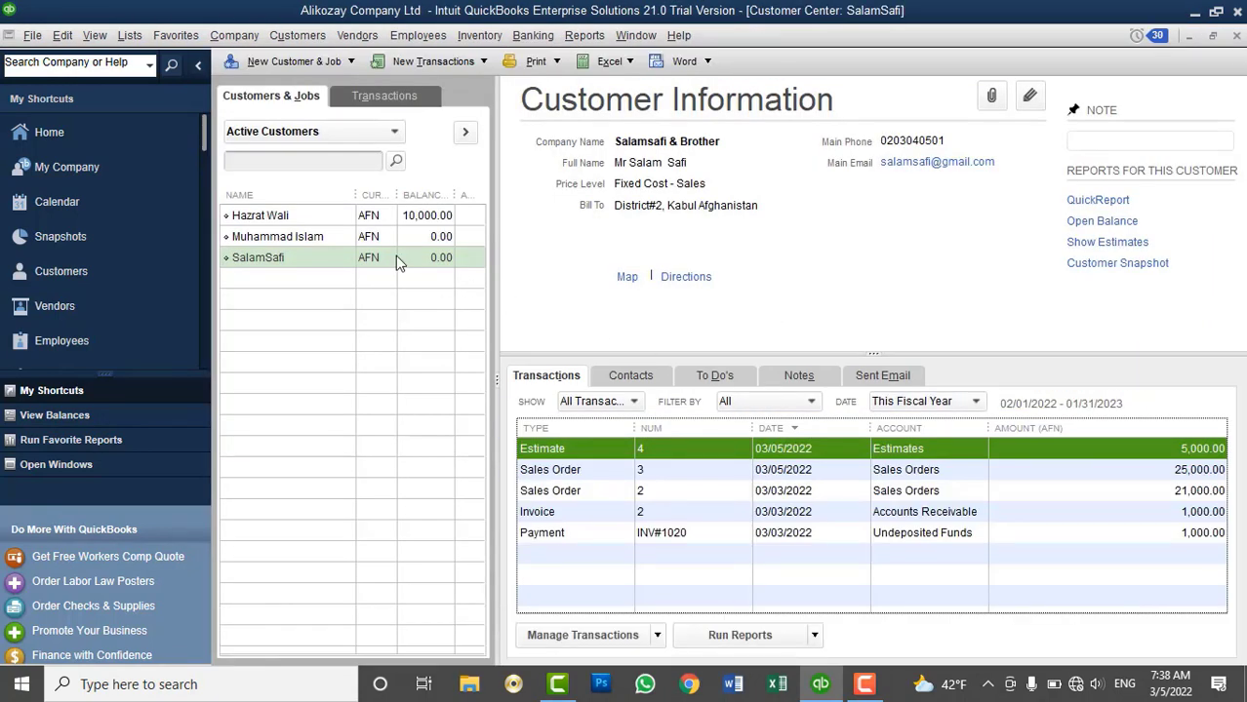
Select the customer in the Customer Center and open a new sales receipt, sale no. 2
click(395, 257)
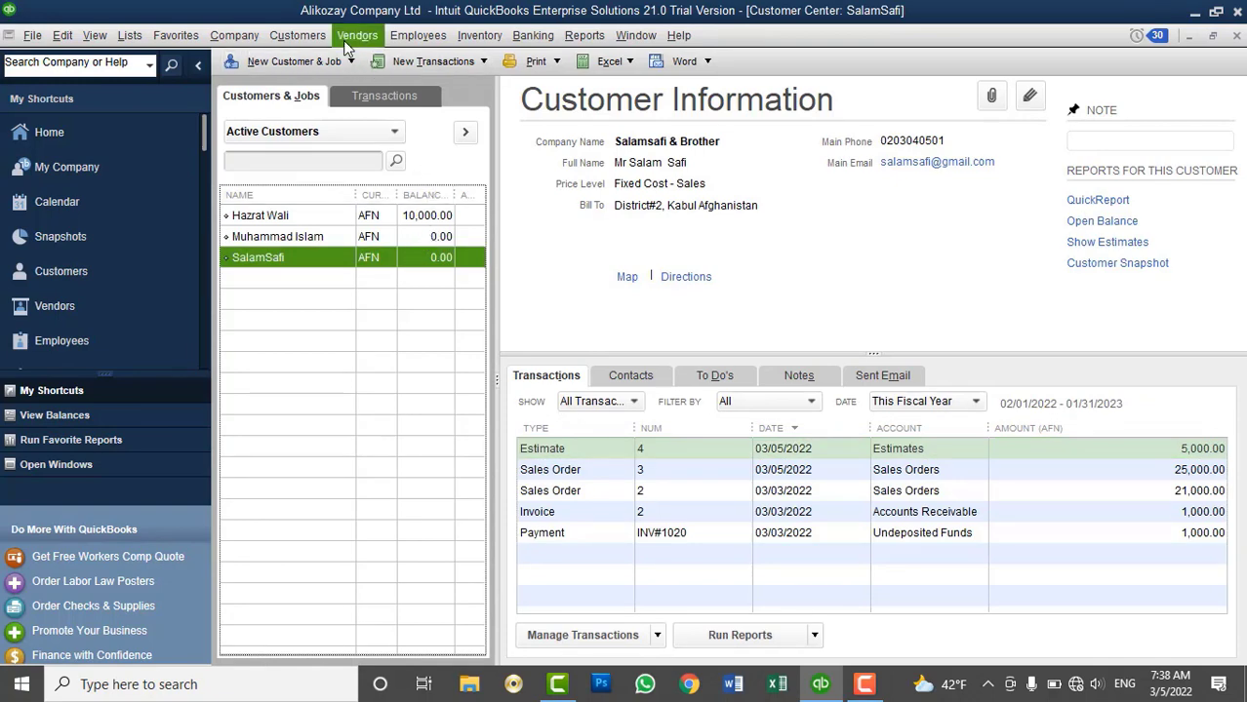
click(316, 37)
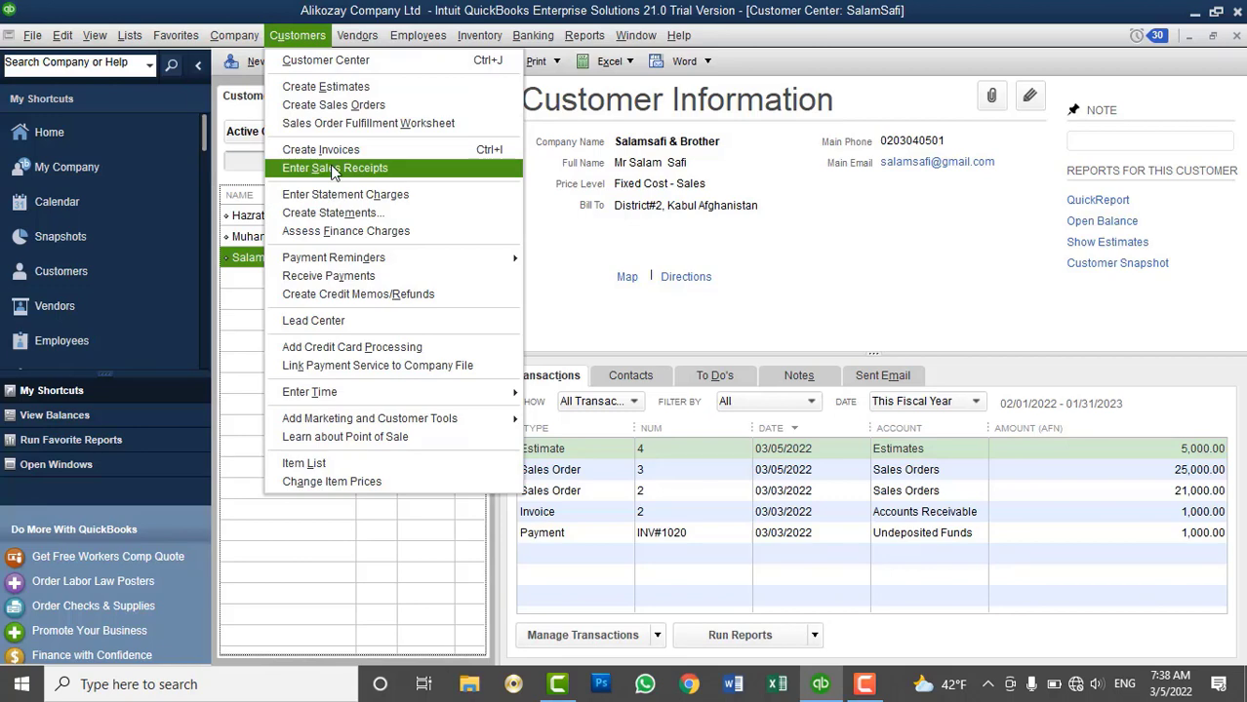
click(335, 169)
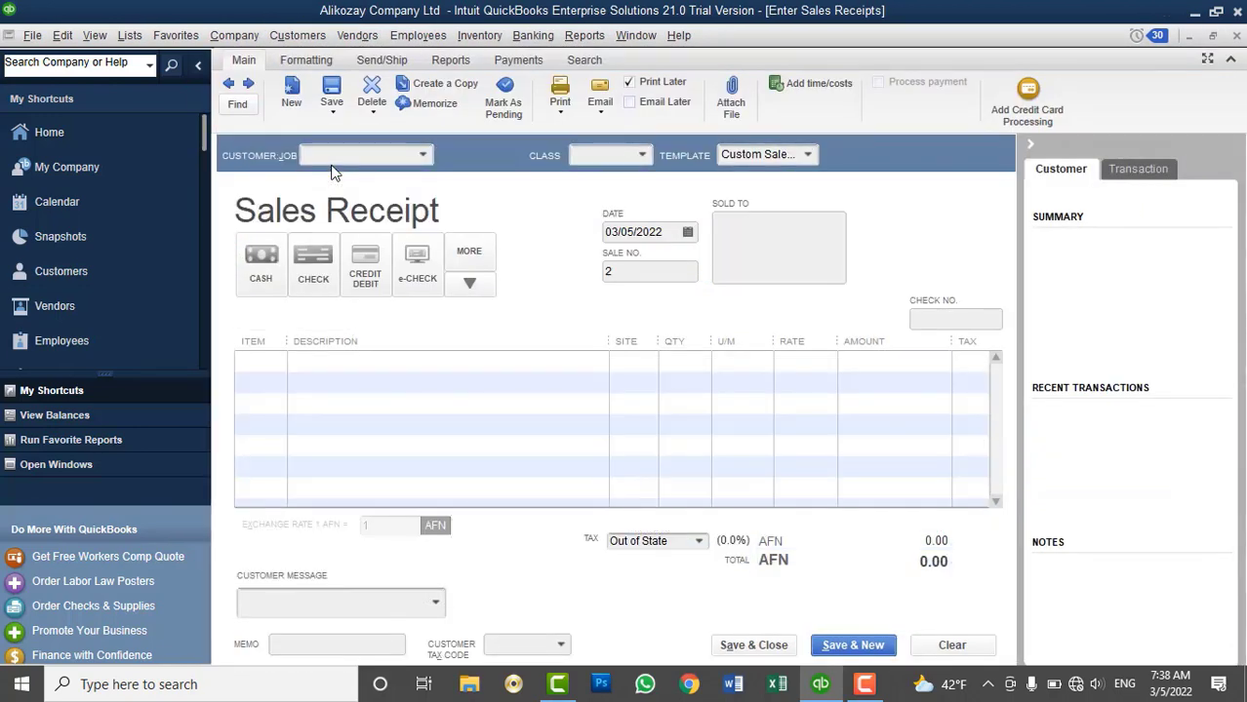
click(303, 36)
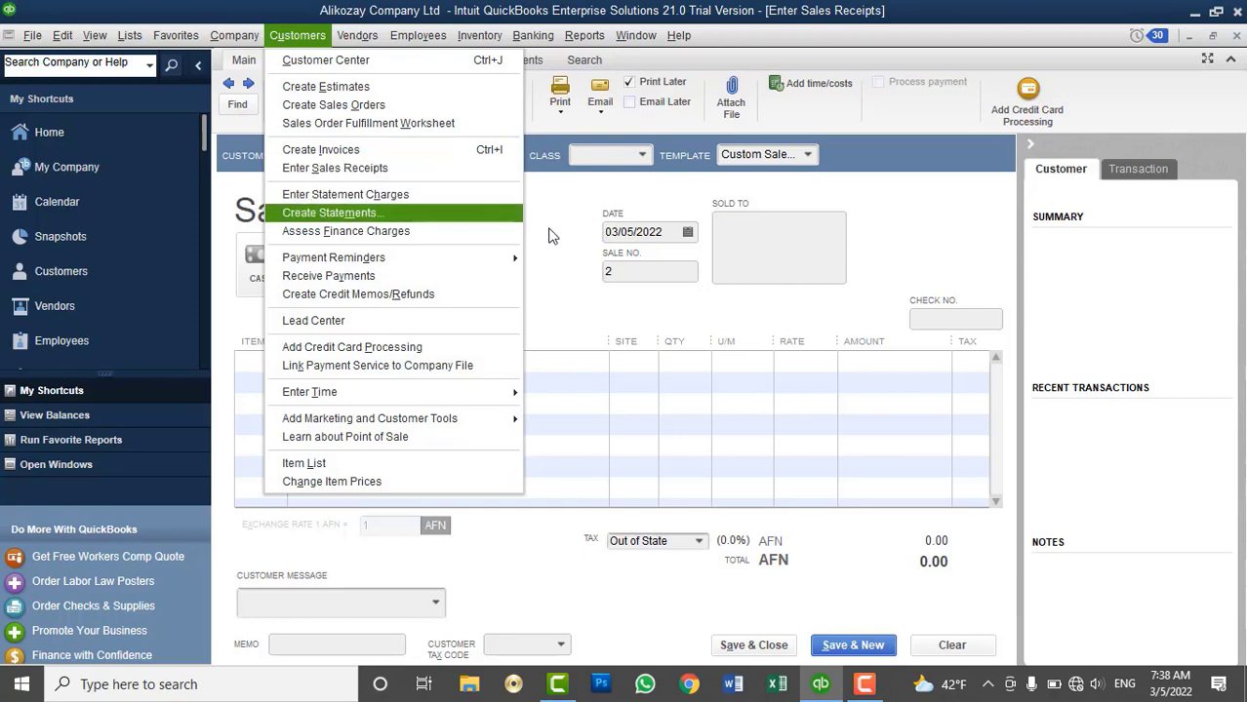
Pick the customer for the receipt and exclude outstanding billable time and costs
click(554, 236)
click(371, 153)
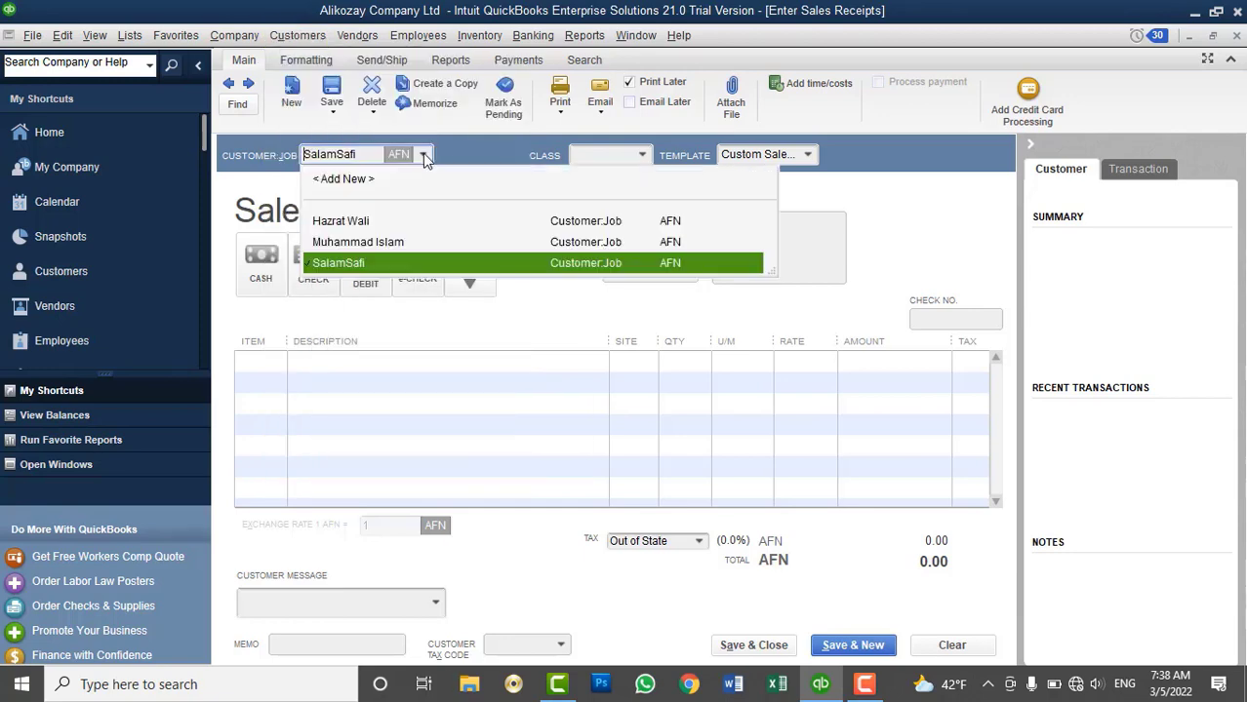
click(377, 261)
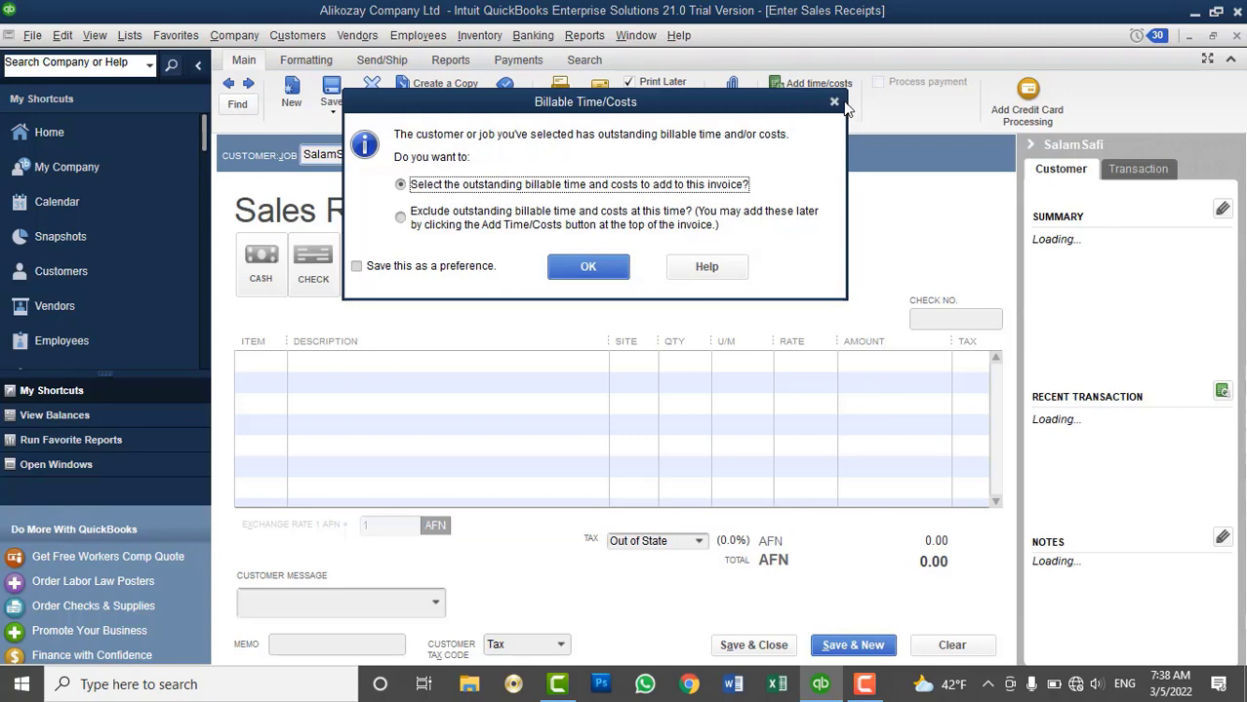
click(439, 219)
click(585, 266)
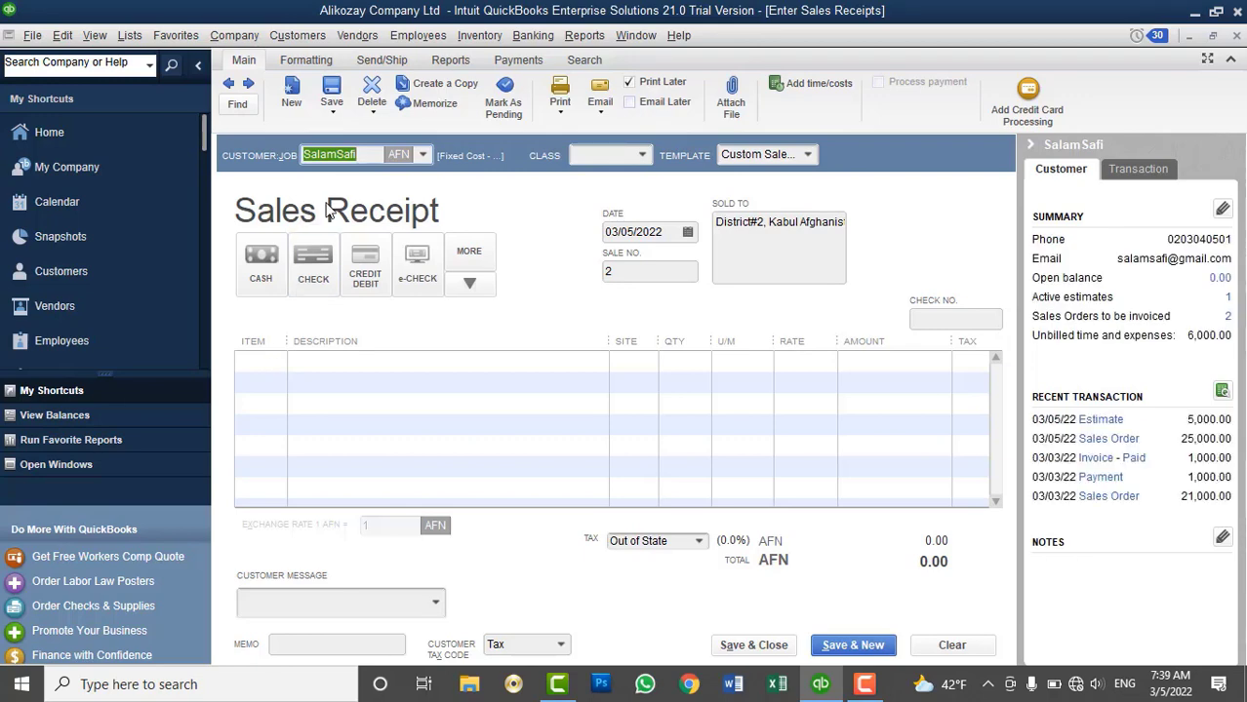
Add DELL Black Monitor 16" and Intel Corei7 CPU as the receipt's two line items
click(262, 360)
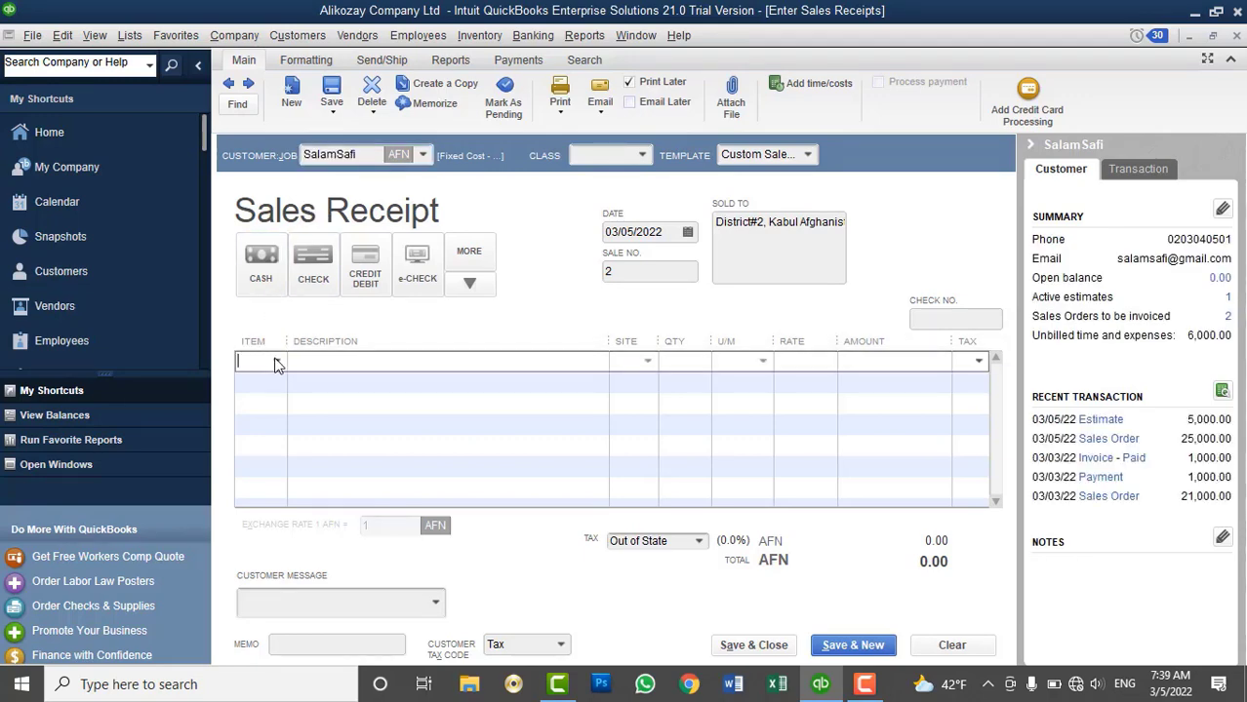
click(276, 361)
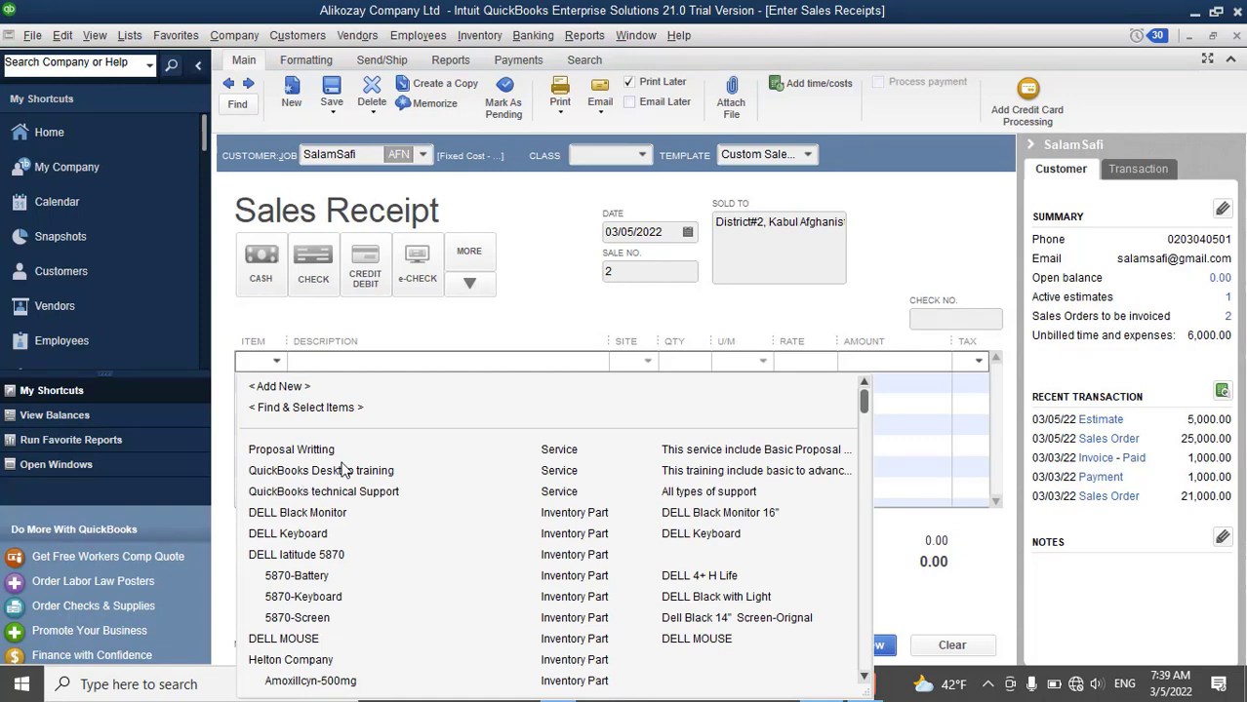
click(332, 513)
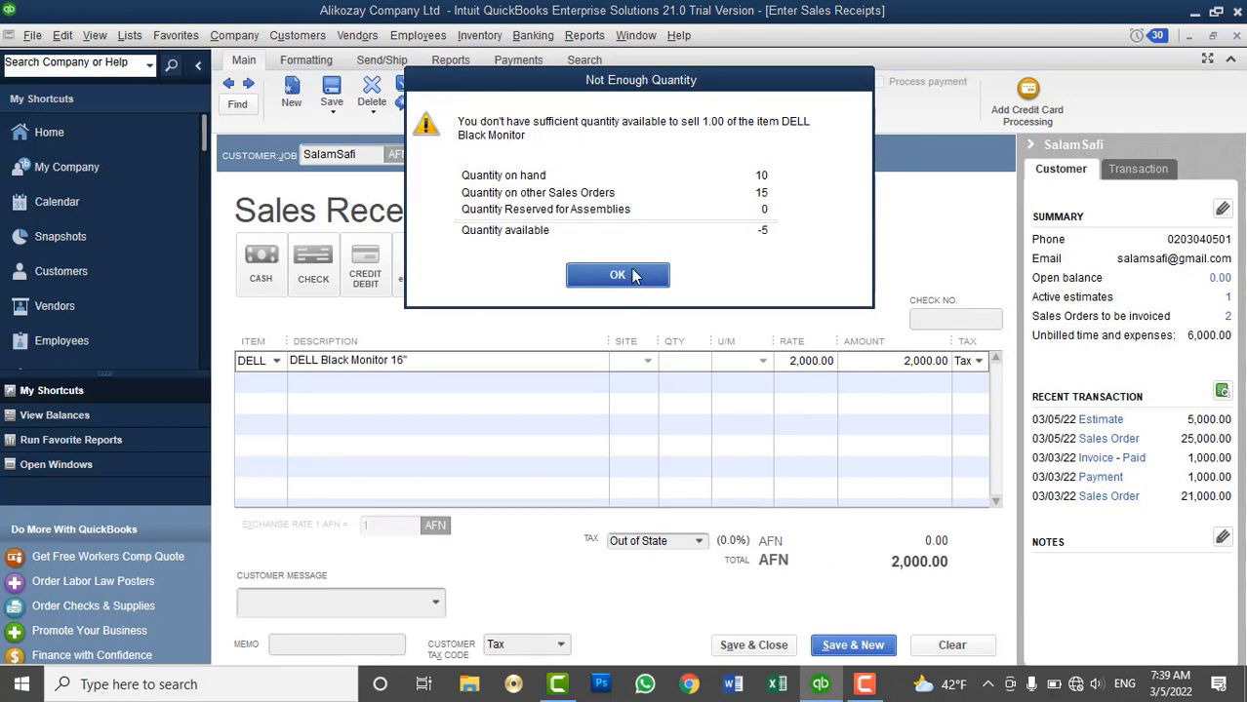
click(620, 276)
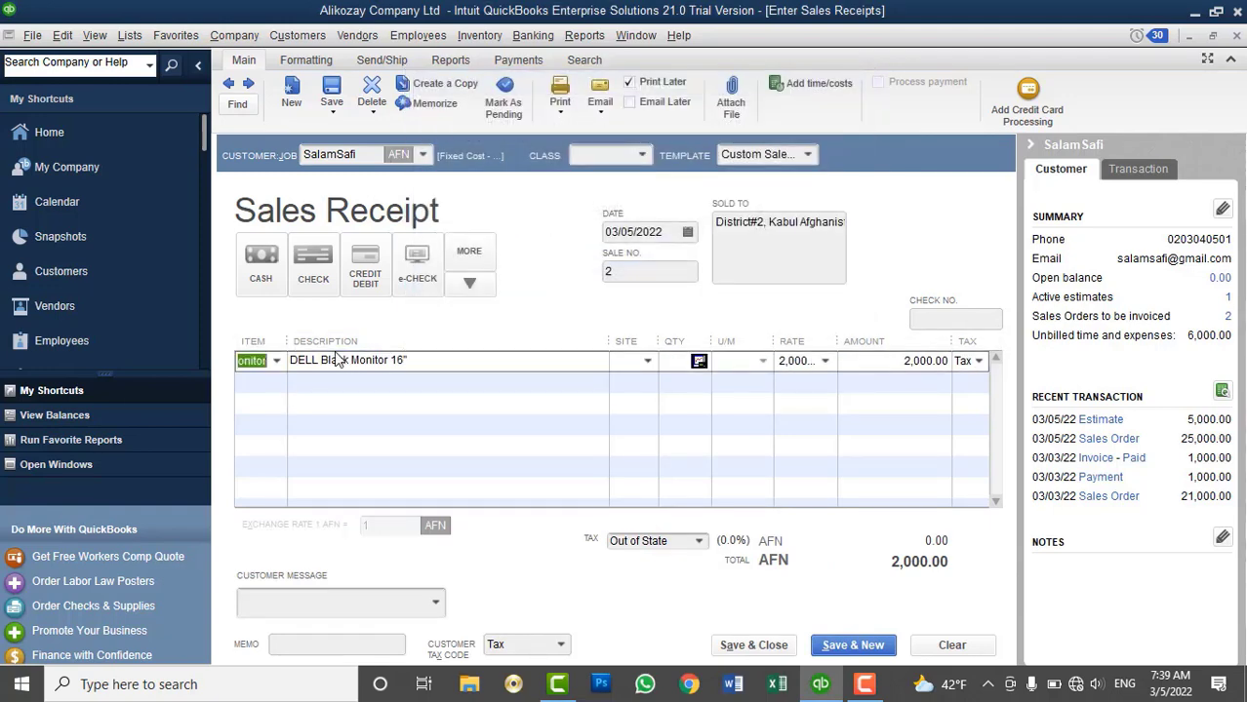
click(277, 382)
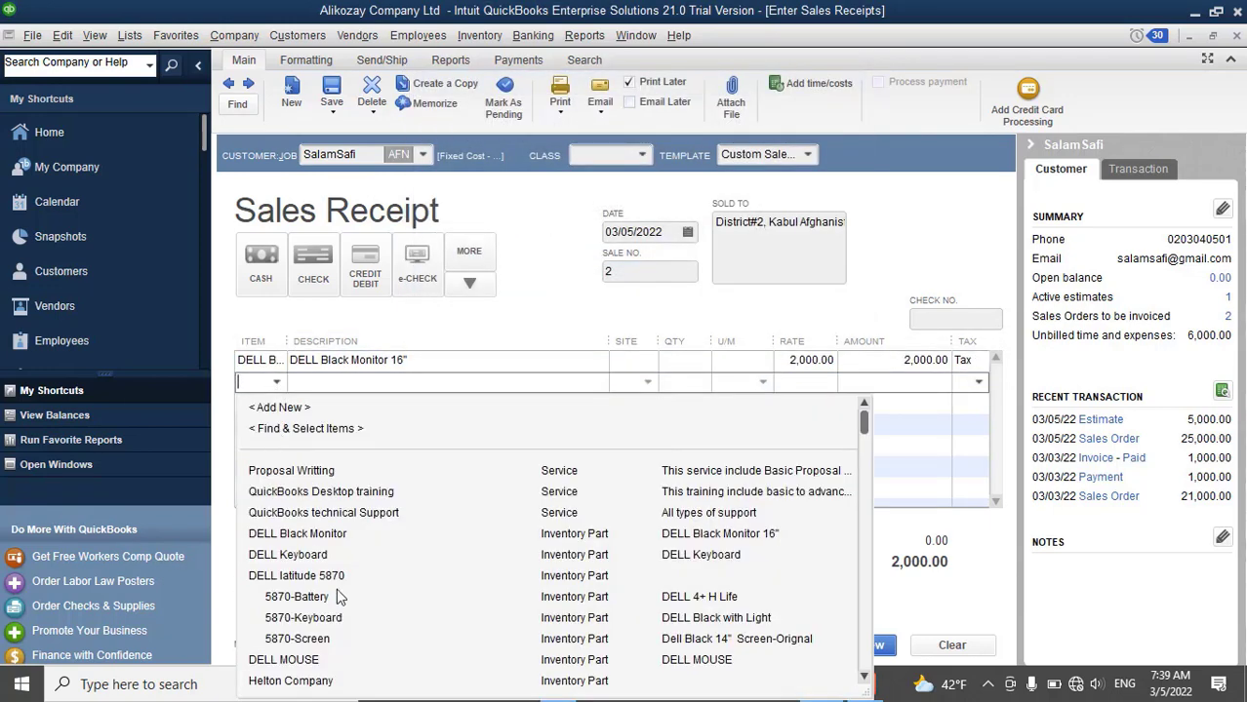
scroll(334, 597, down, 3)
click(316, 499)
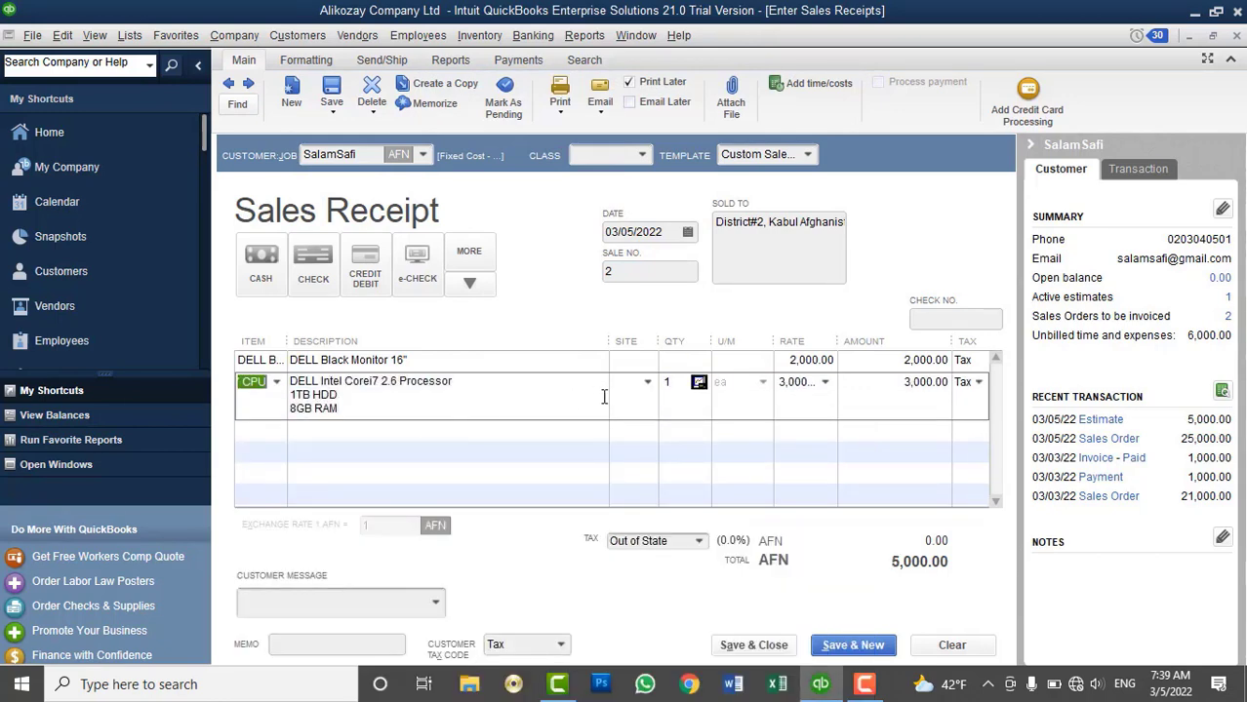
Enter quantity 5 on both lines for 25,000.00 AFN, then clear the draft receipt
click(681, 363)
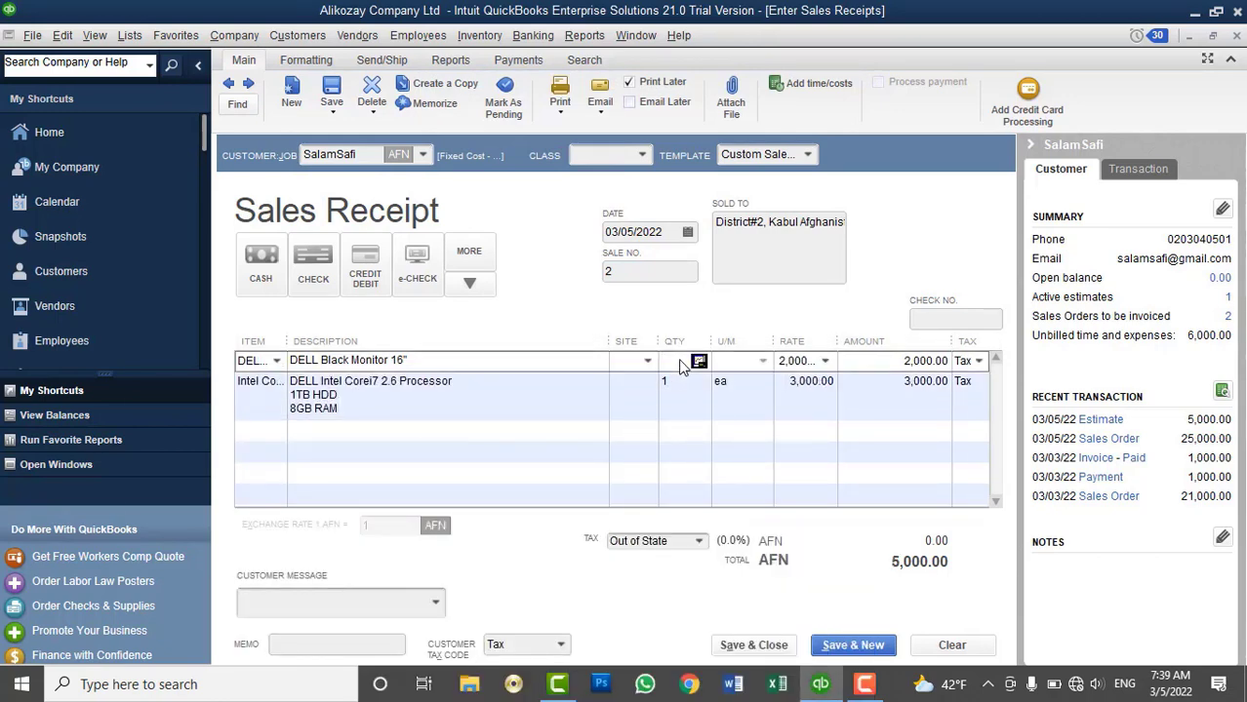
text(5)
key(Down)
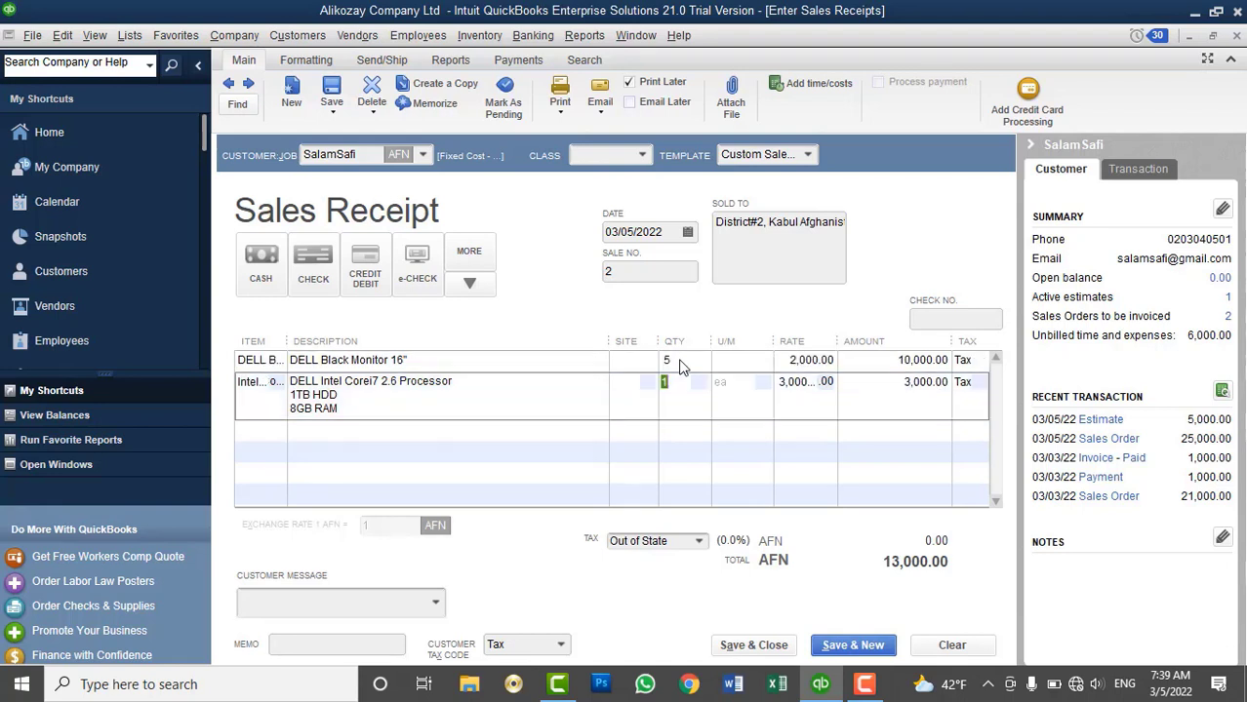
text(5)
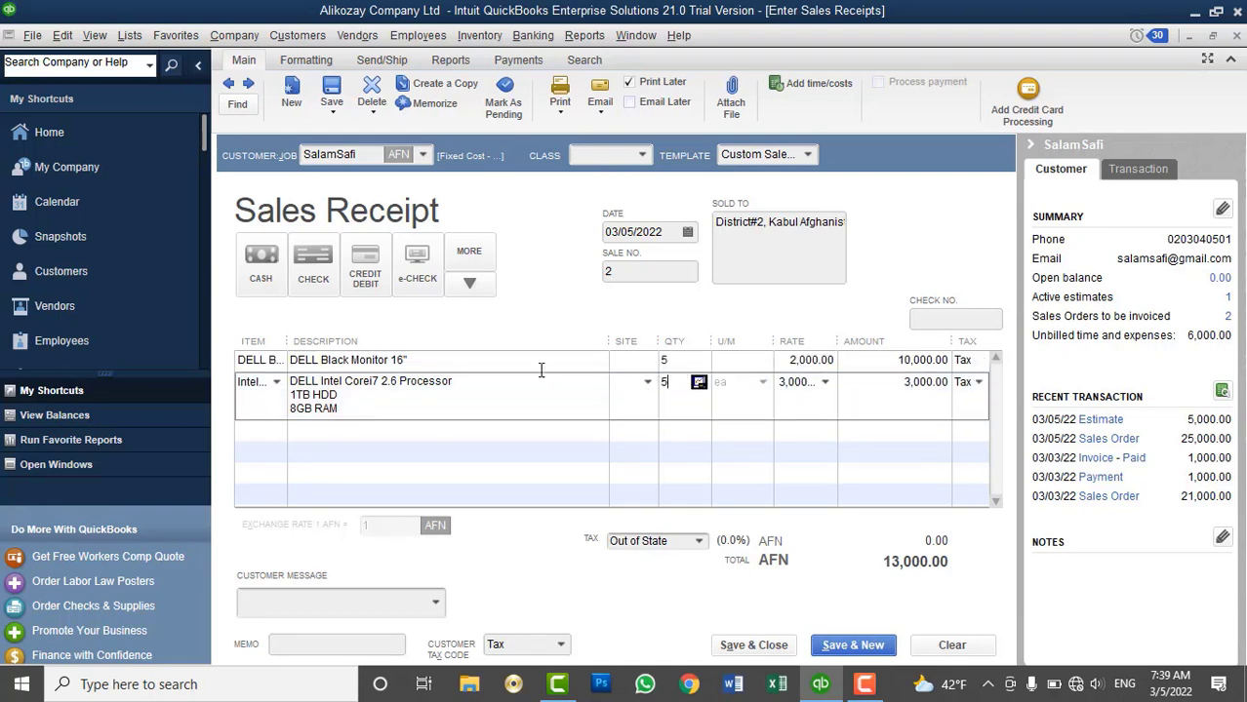
click(531, 360)
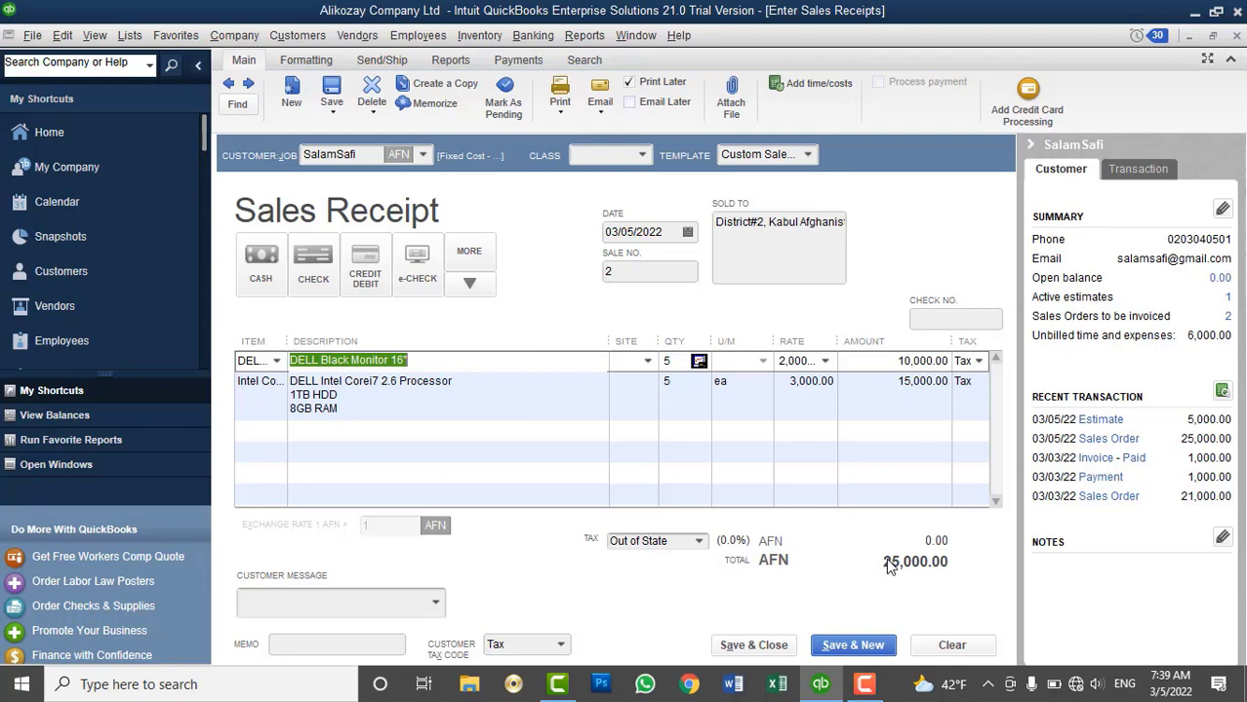
click(953, 646)
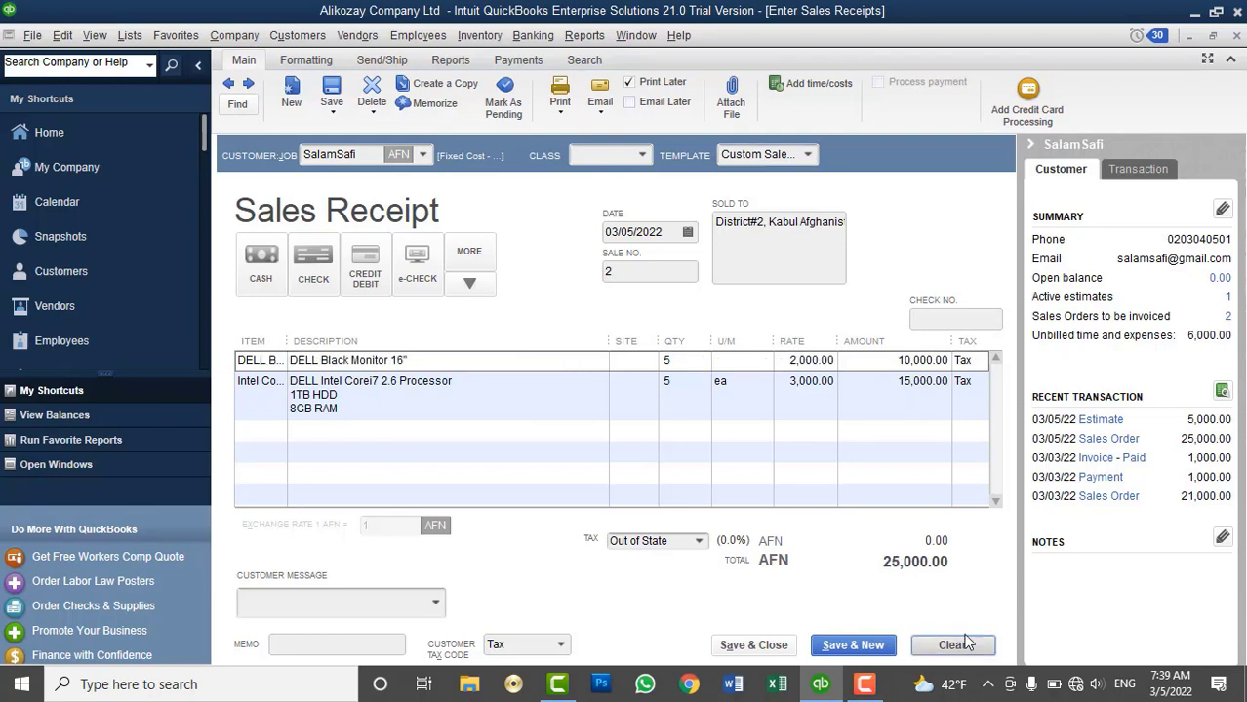
Close the sales receipt and reopen sales order 3 to review its 25,000.00 AFN total
click(1237, 36)
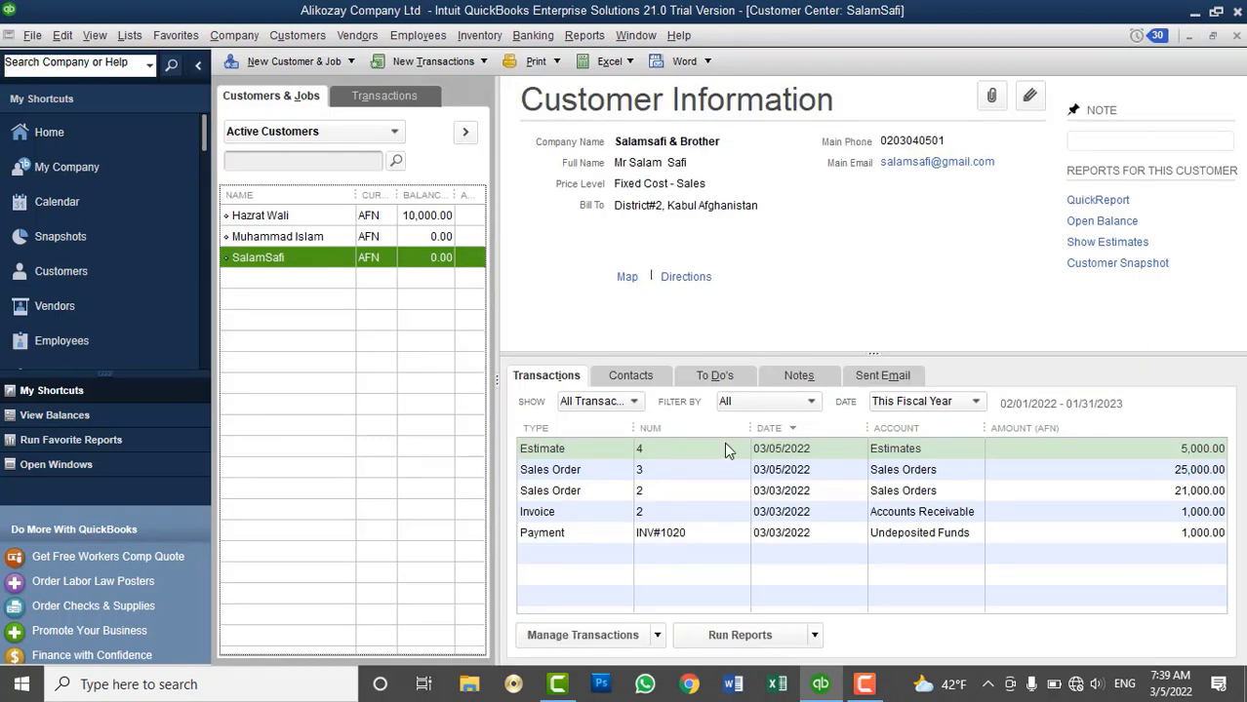
click(577, 471)
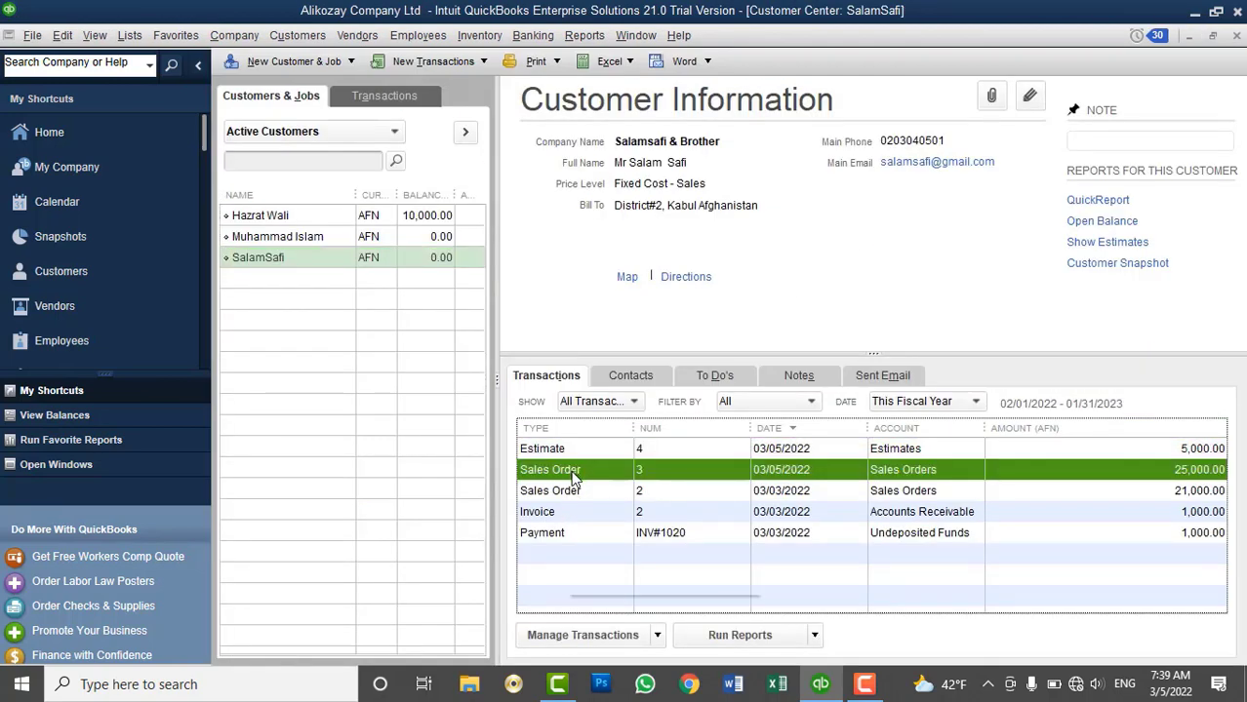
right_click(574, 476)
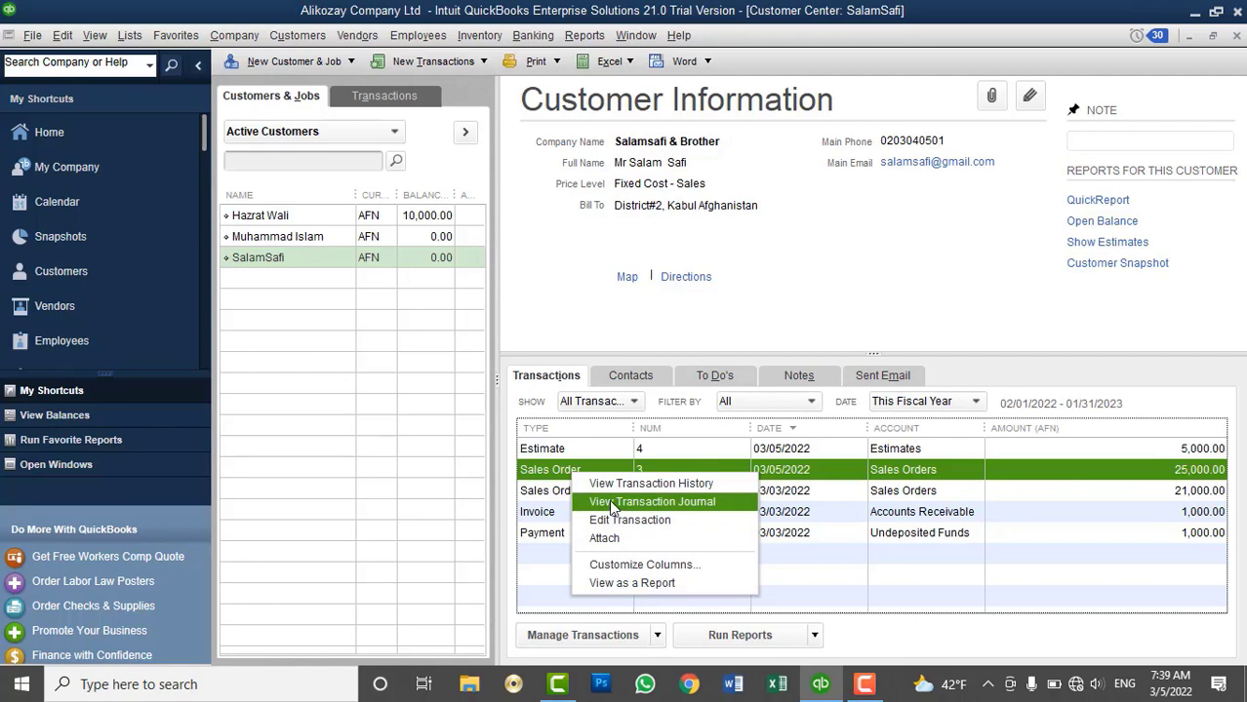
click(614, 520)
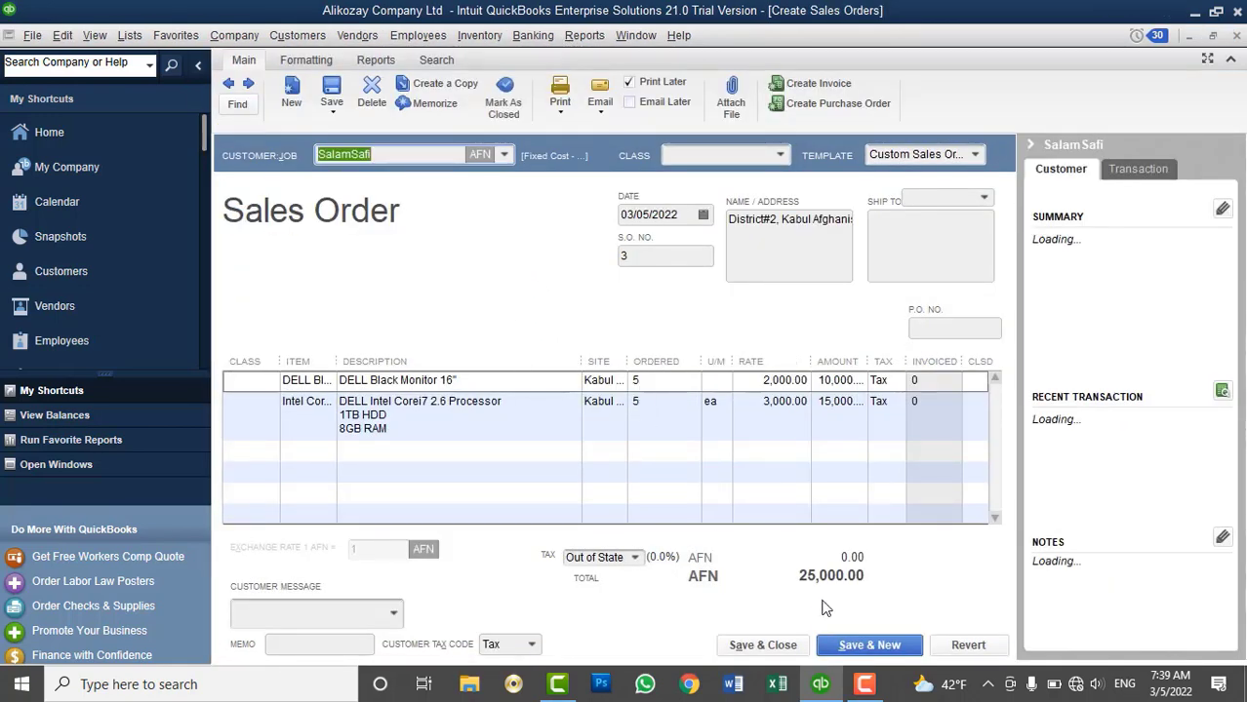
click(1236, 35)
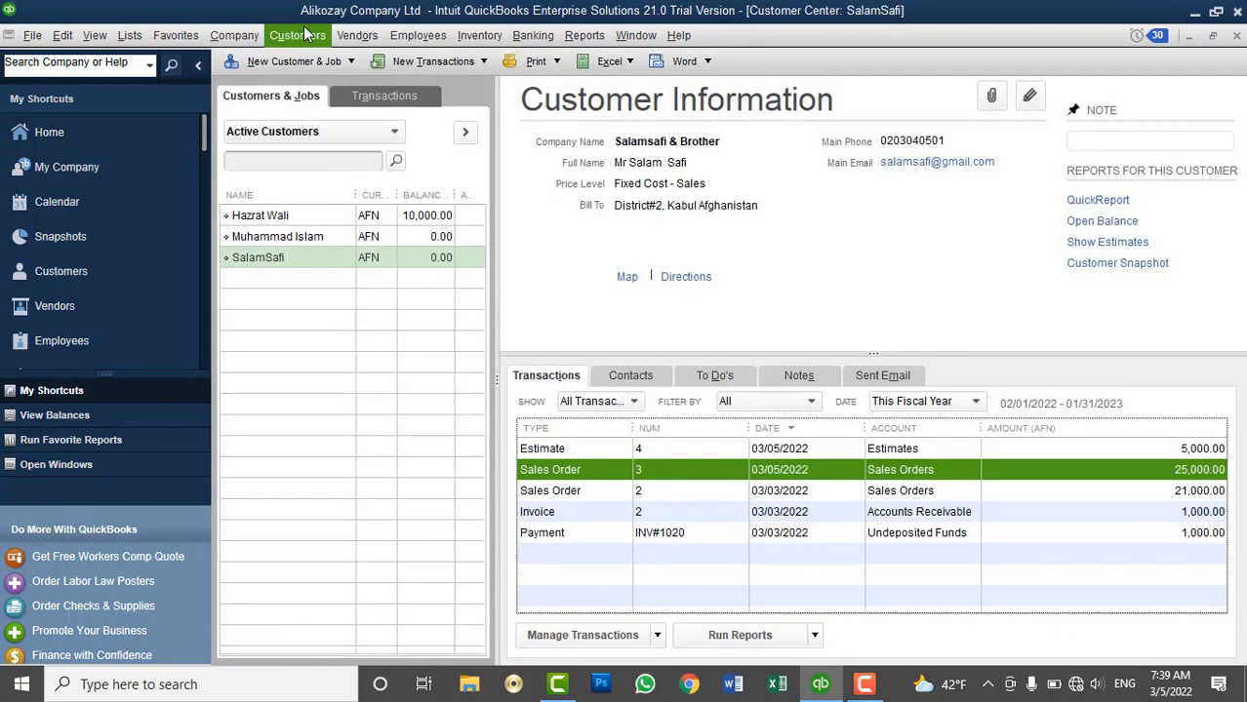
click(303, 36)
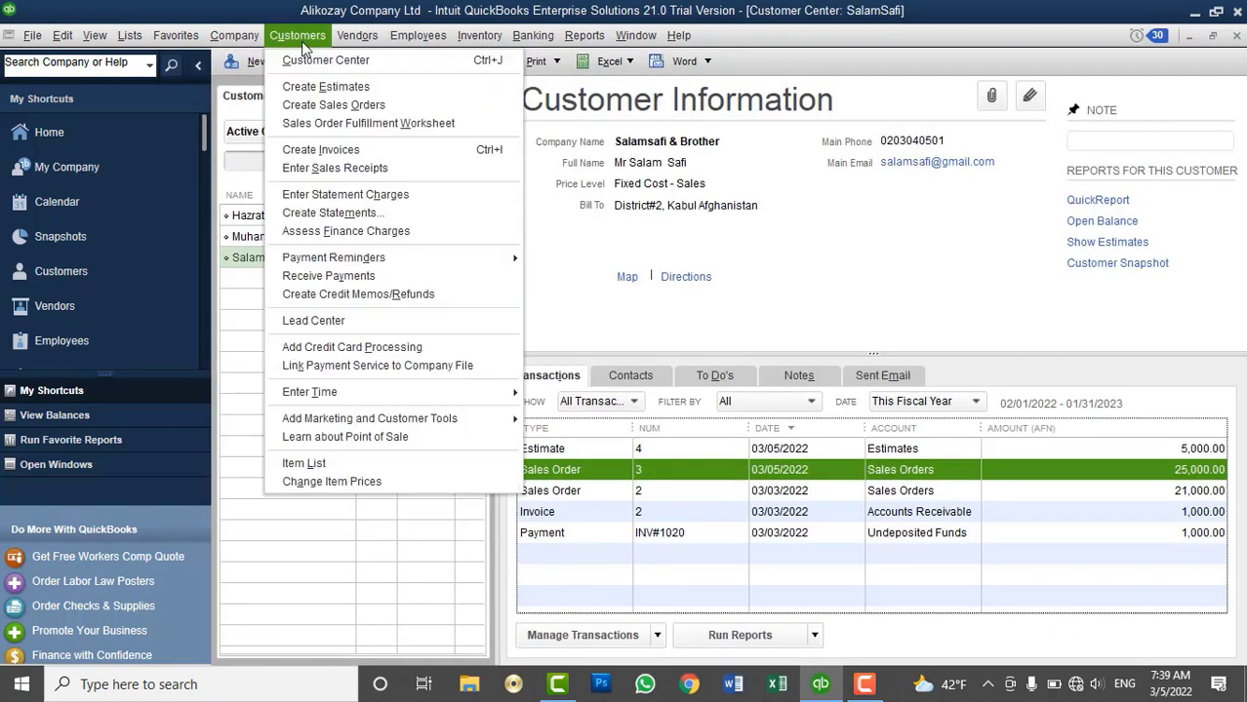
Start a cash sales receipt without billable time, listing DELL Black Monitor and Intel Corei7 CPU
click(329, 173)
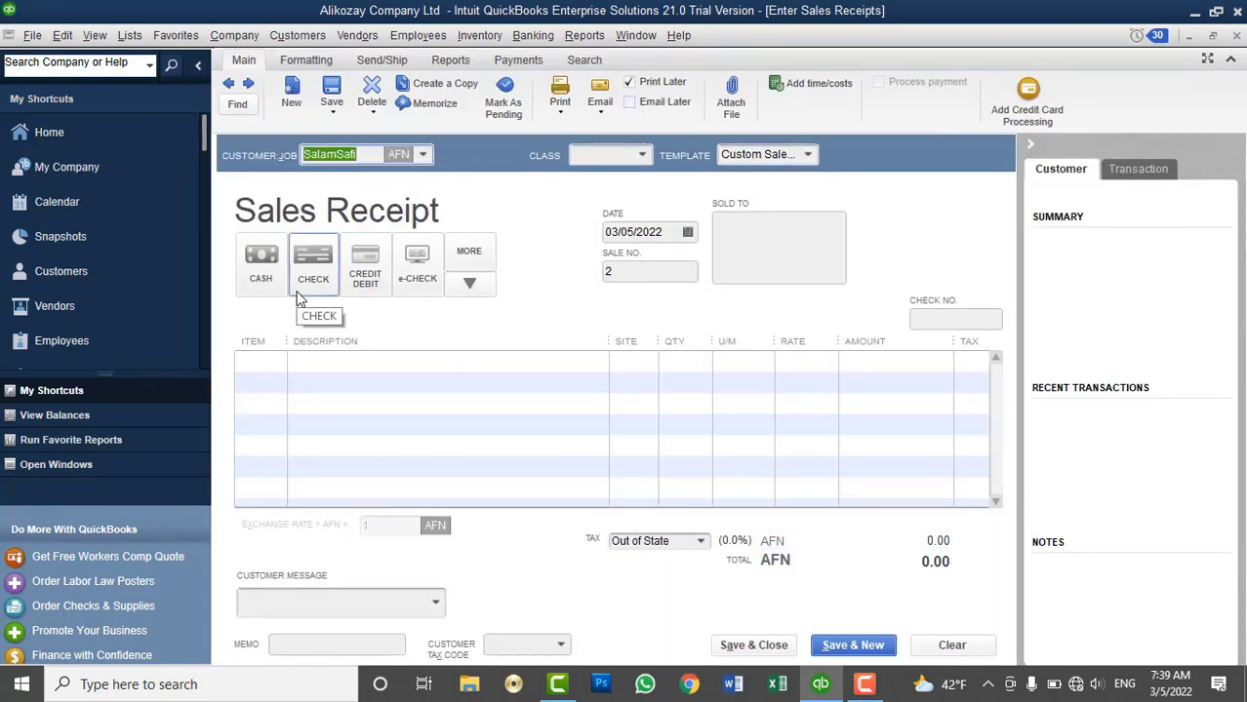
click(263, 278)
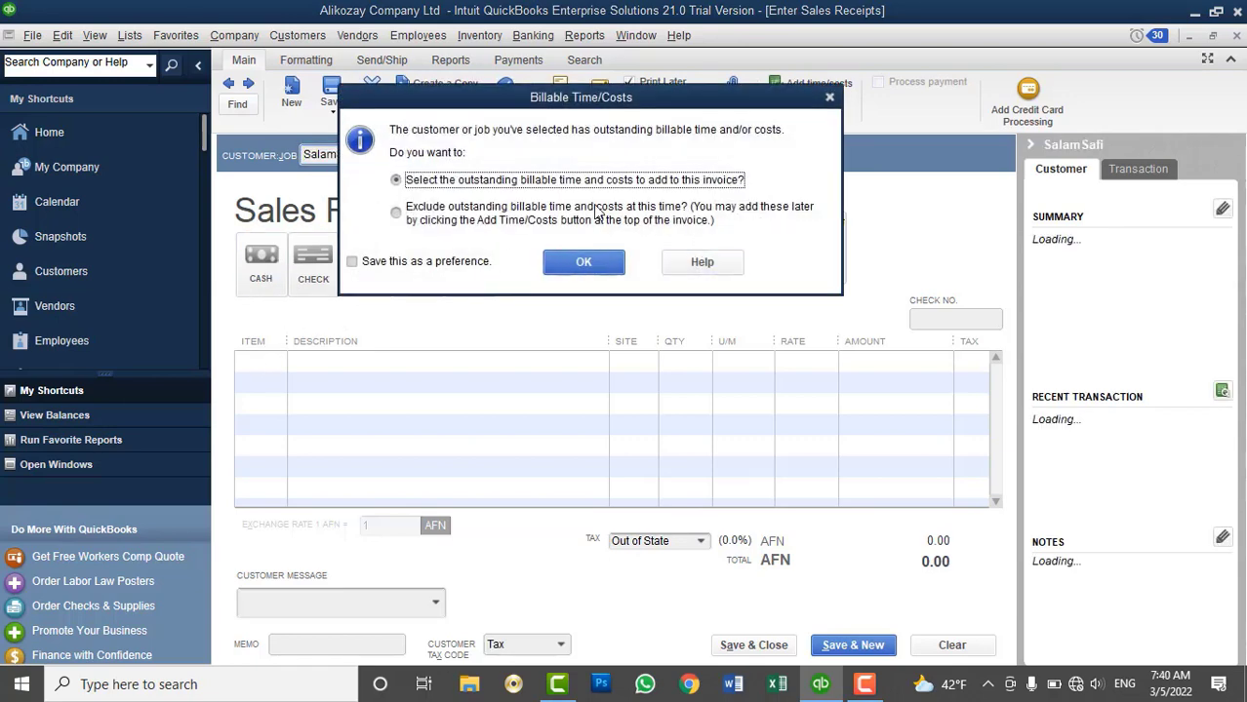
click(592, 207)
click(583, 261)
click(276, 361)
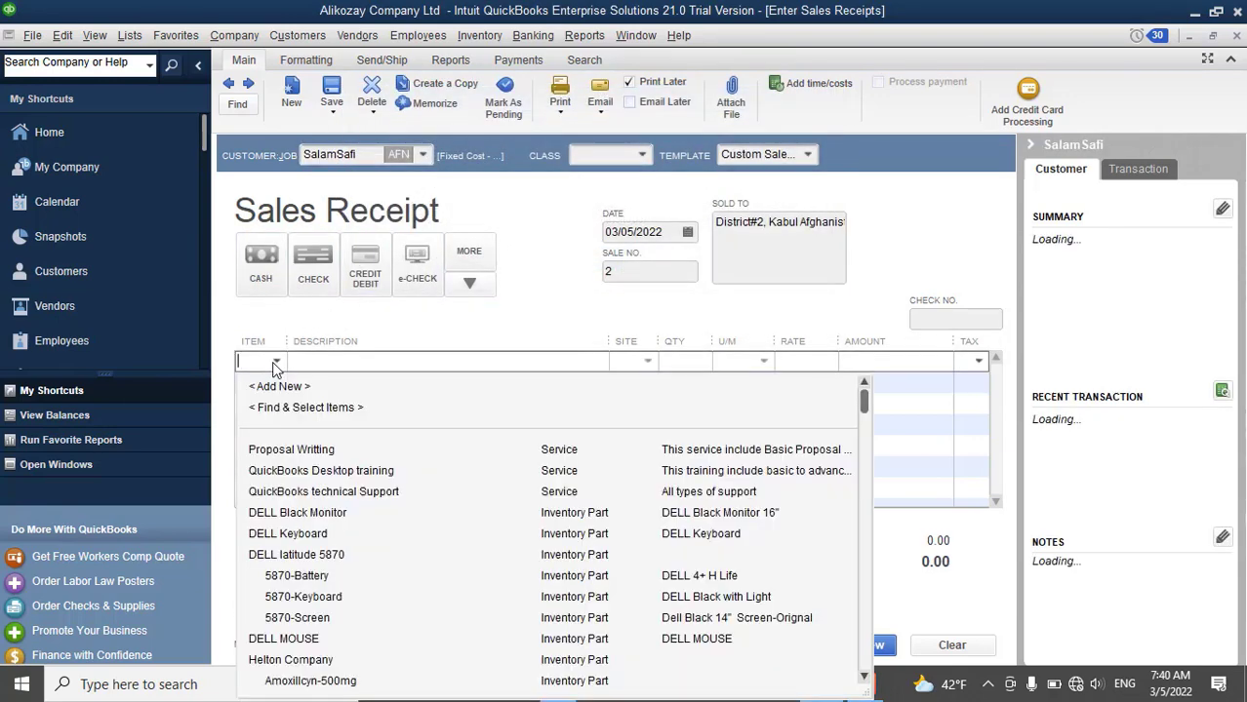
click(322, 513)
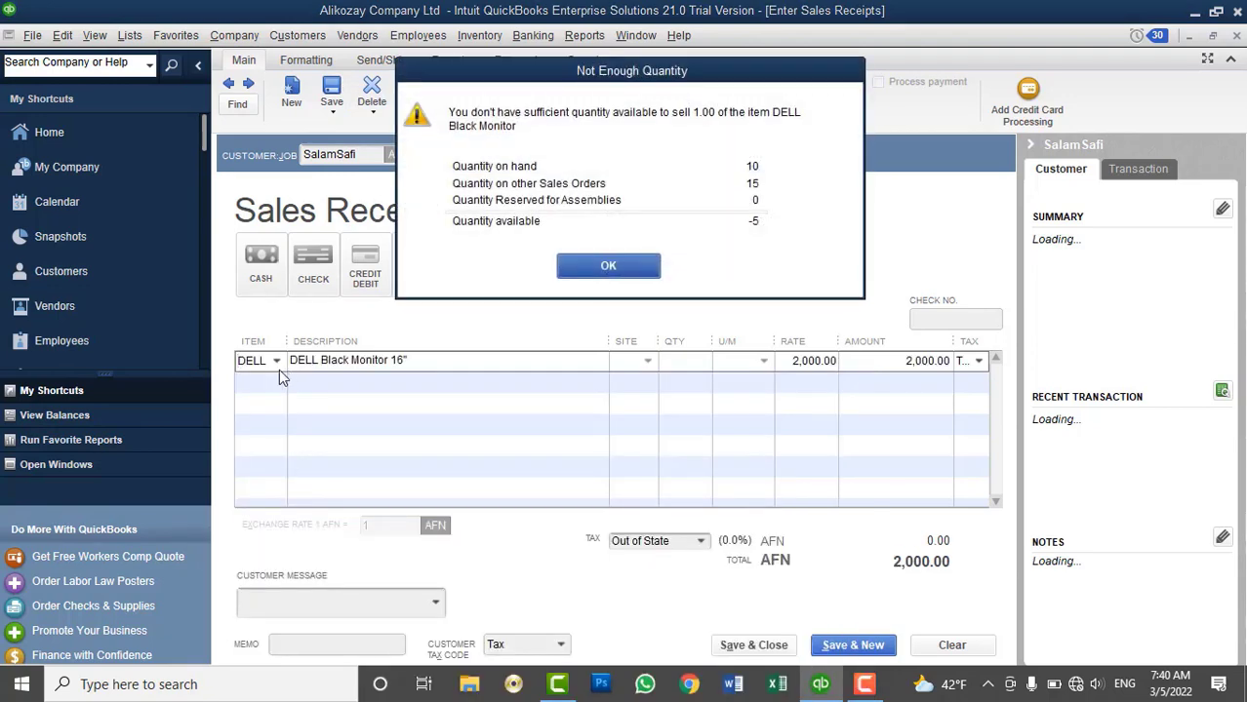
click(571, 265)
click(298, 395)
click(277, 382)
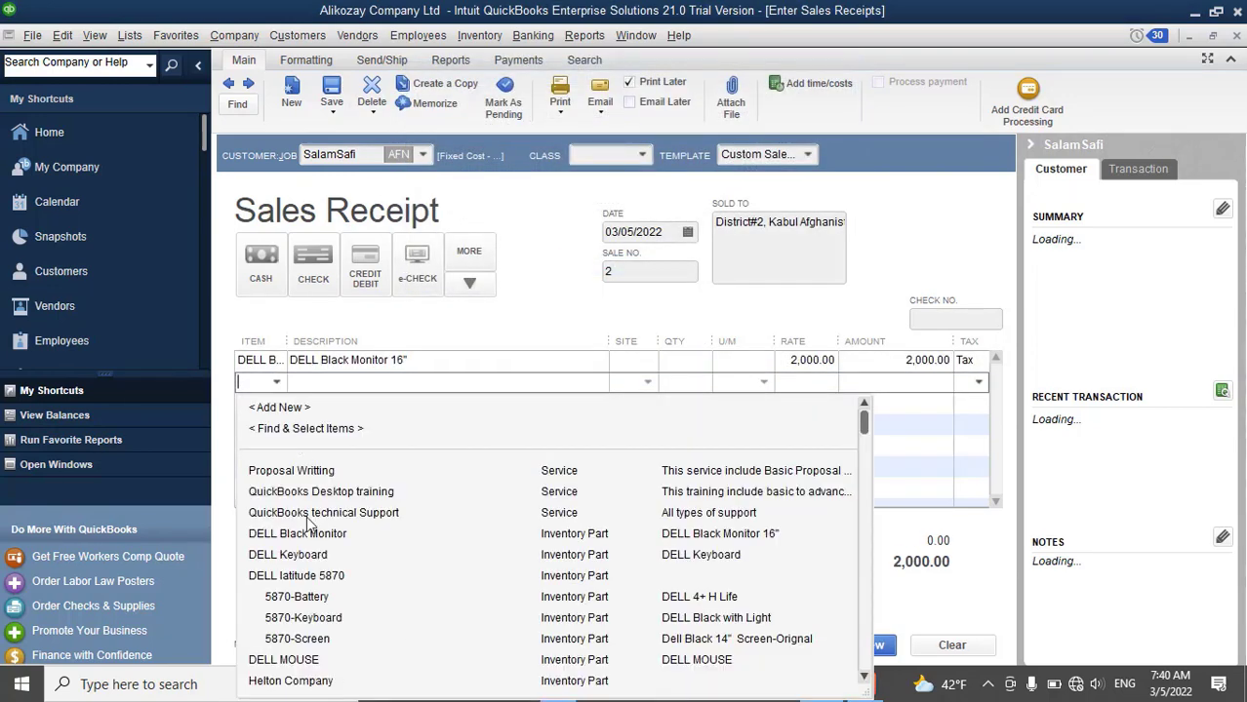
scroll(315, 595, down, 7)
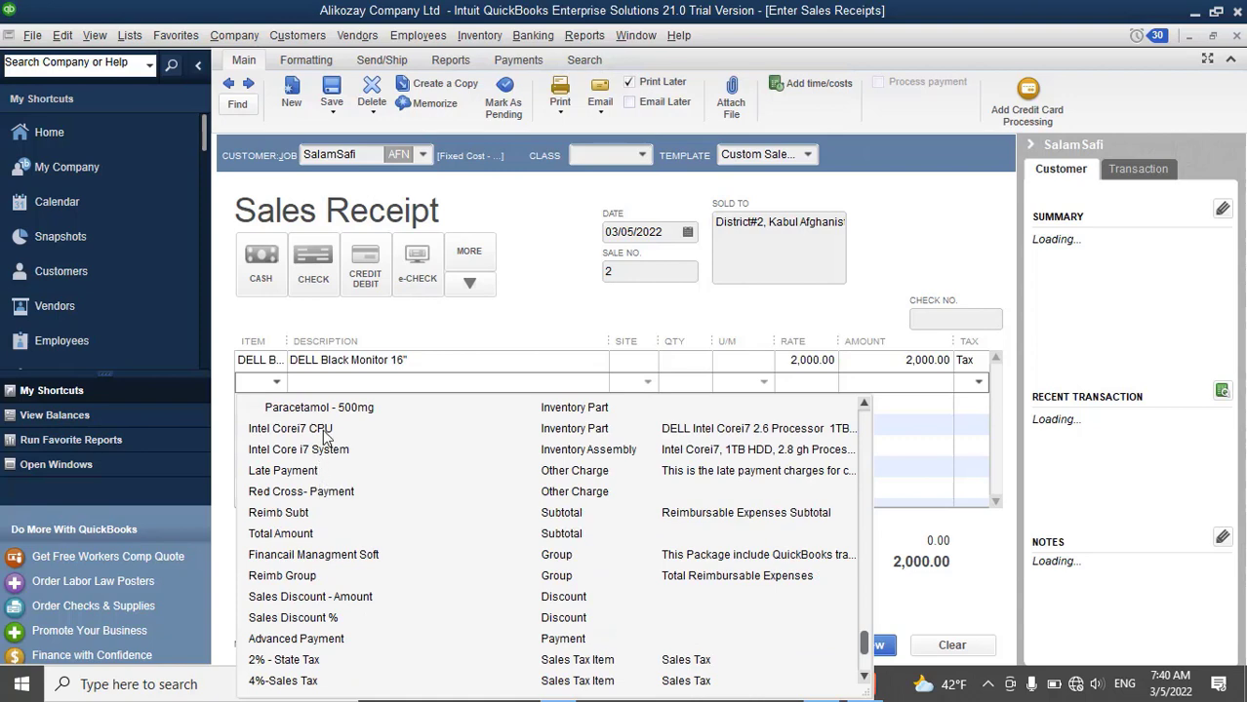
click(323, 431)
Set quantity 5 on both the monitor and CPU lines
click(677, 360)
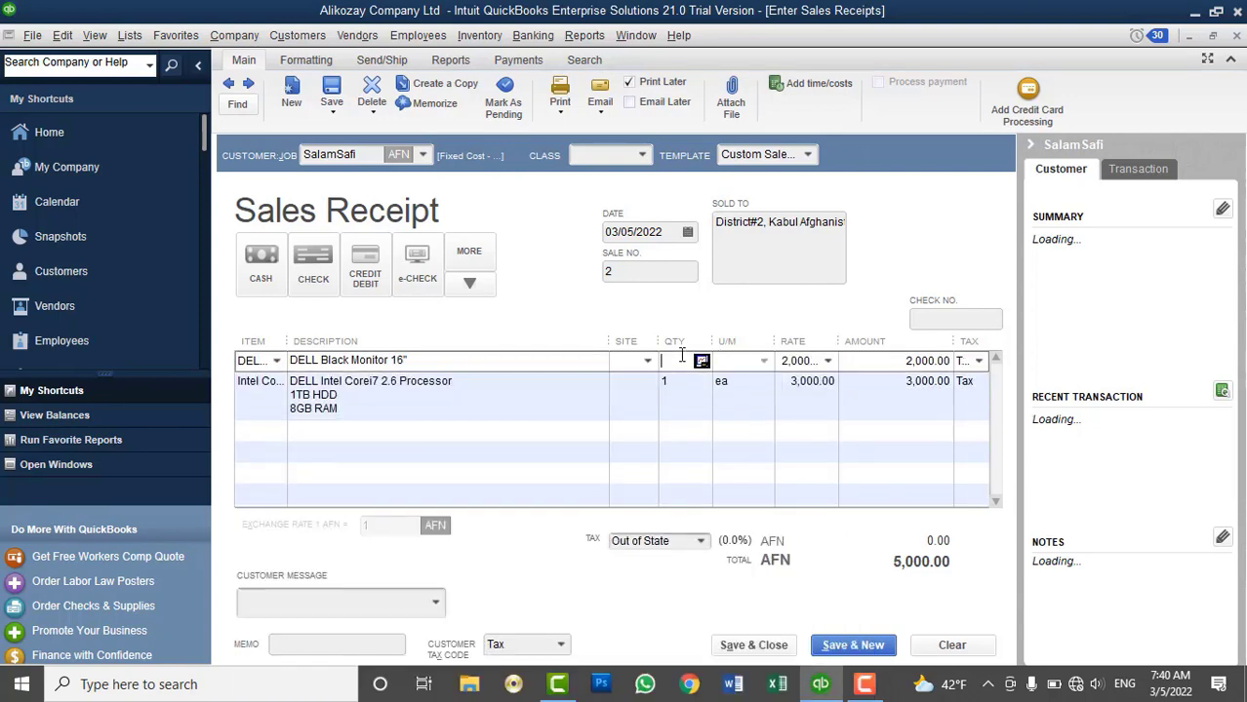
text(5)
key(Down)
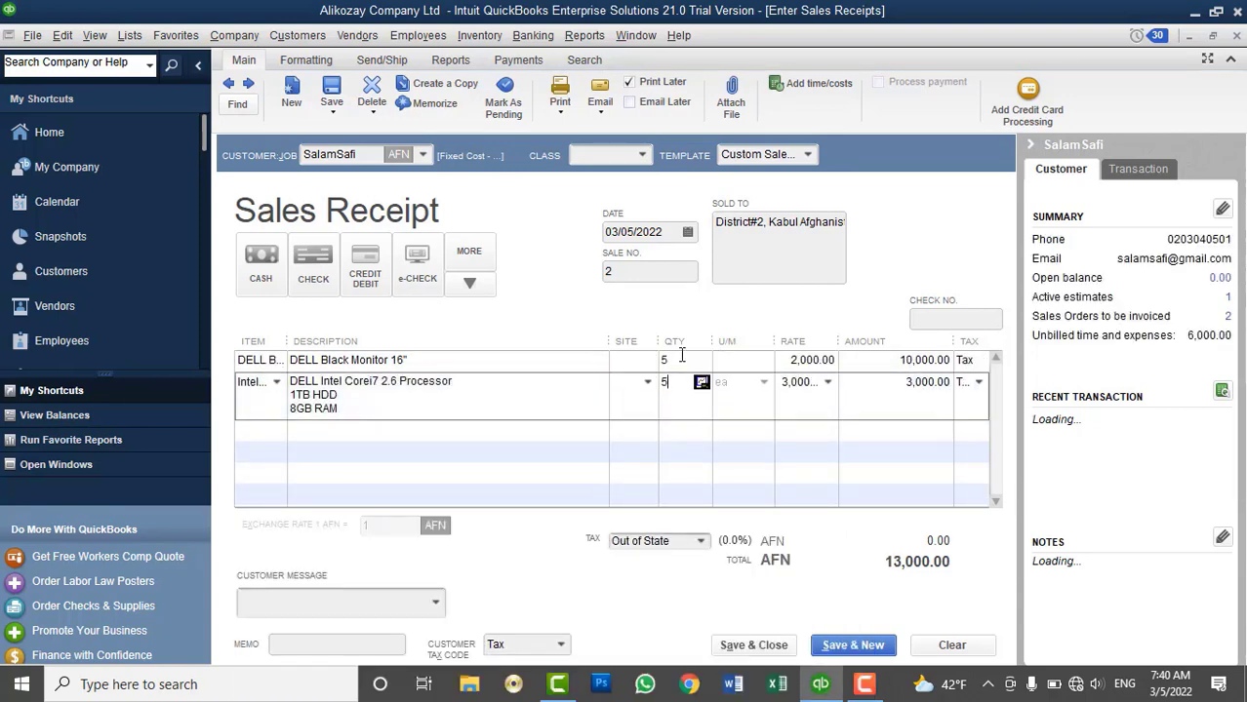
text(5)
click(647, 361)
Draw all inventory lines from Kabul Main Branch
click(647, 361)
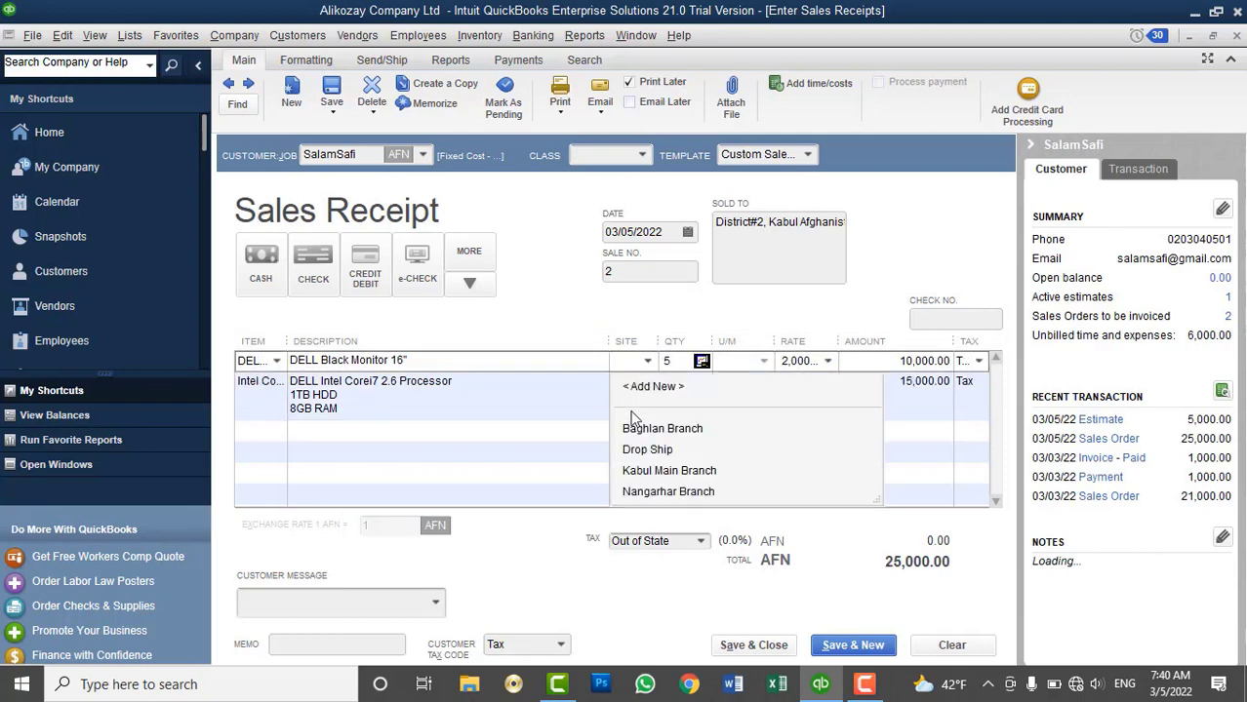
click(644, 428)
click(659, 224)
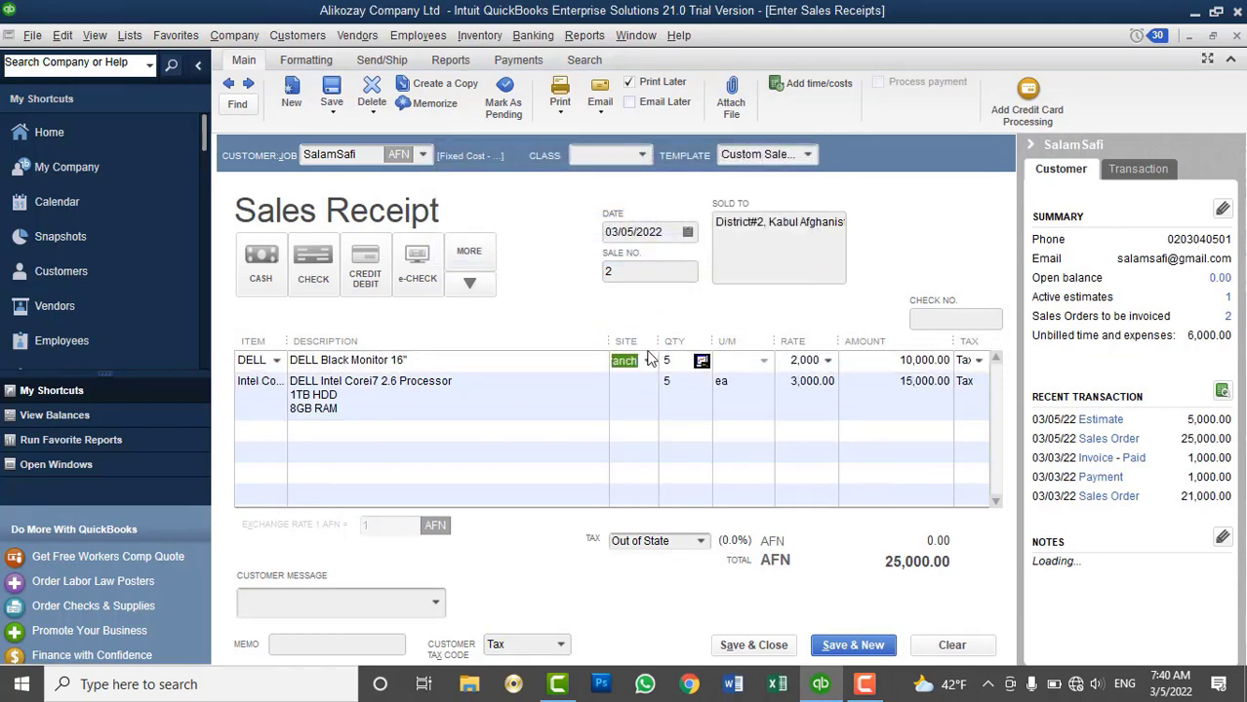
click(647, 361)
click(664, 468)
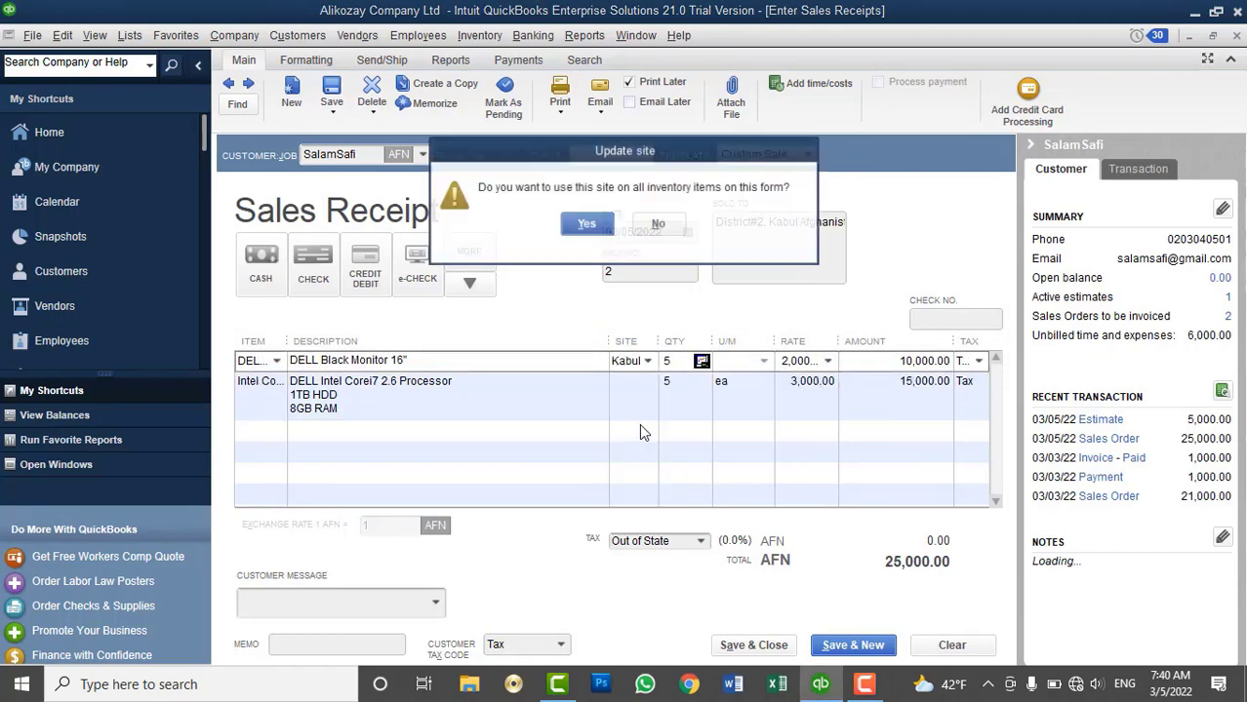
click(586, 227)
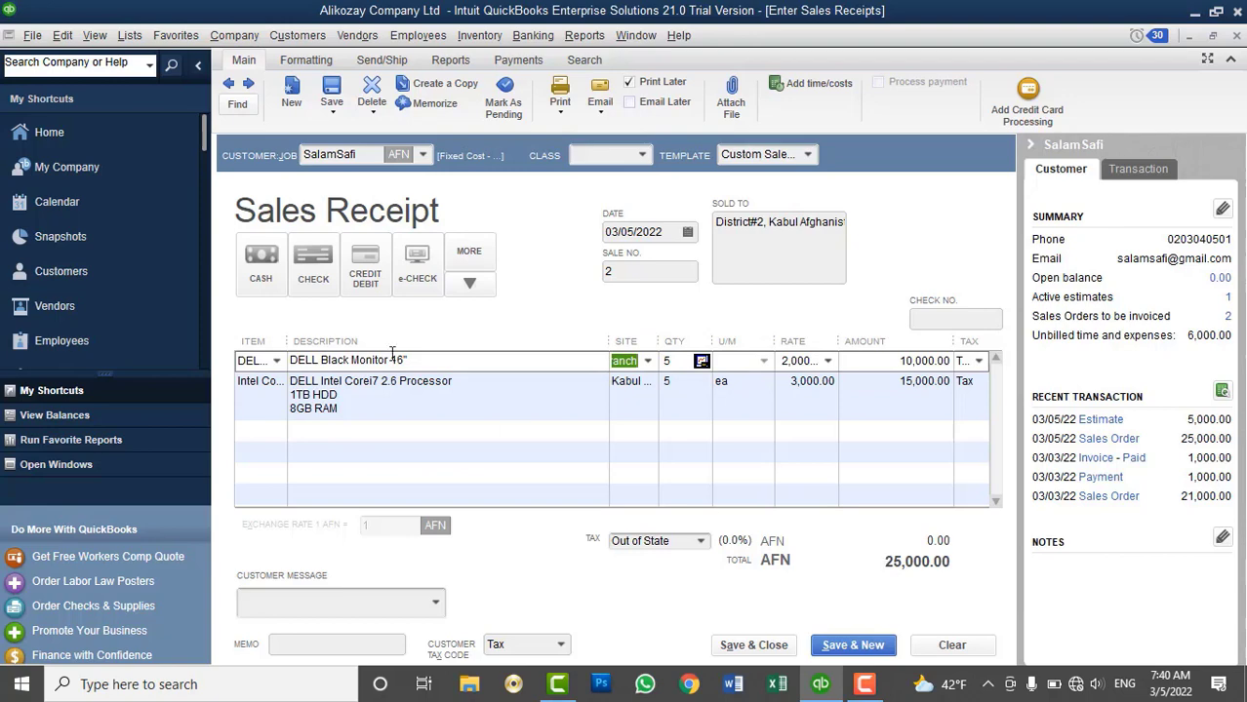
Mark it paid in cash and save the 25,000.00 AFN receipt, ignoring the HDD spelling flag
click(248, 269)
click(729, 644)
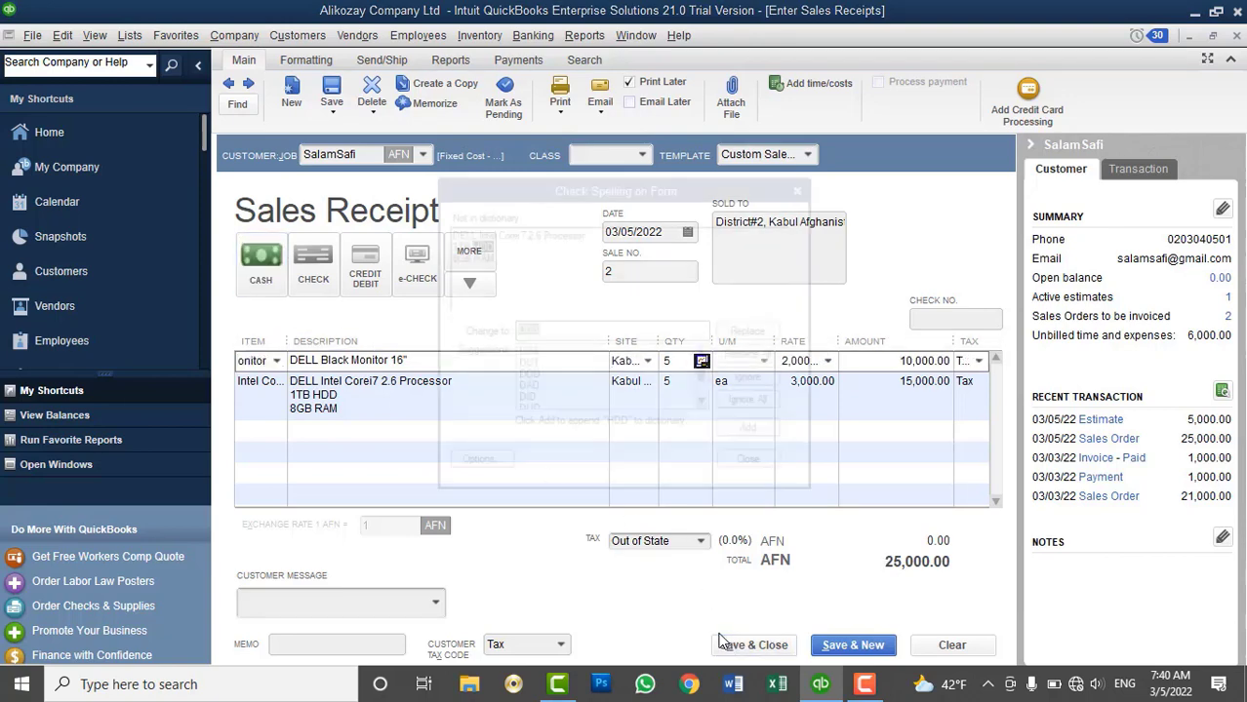
click(752, 400)
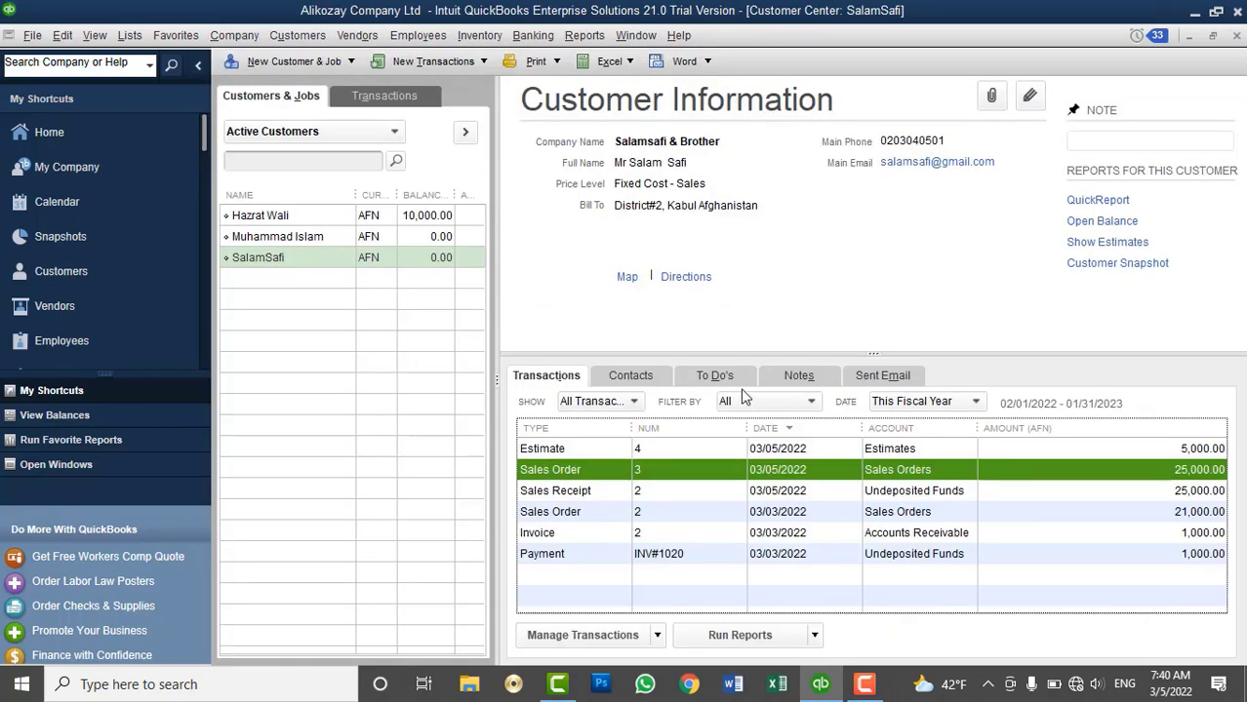
click(413, 256)
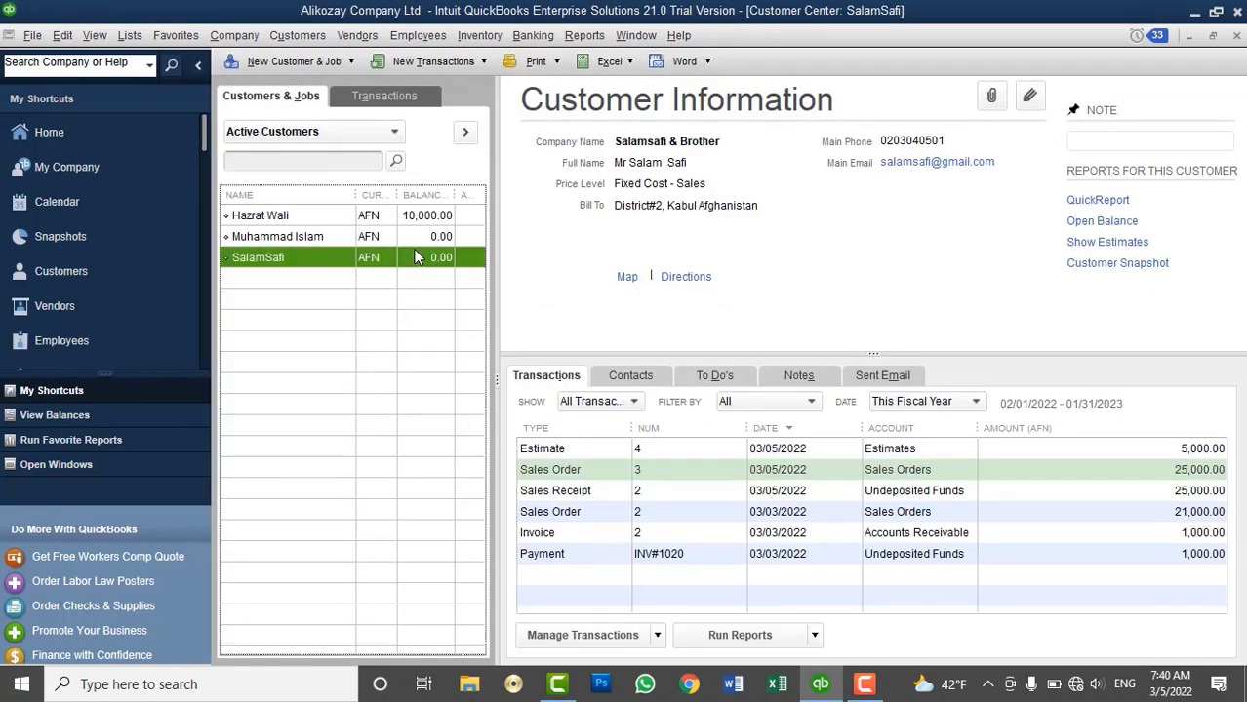
click(593, 472)
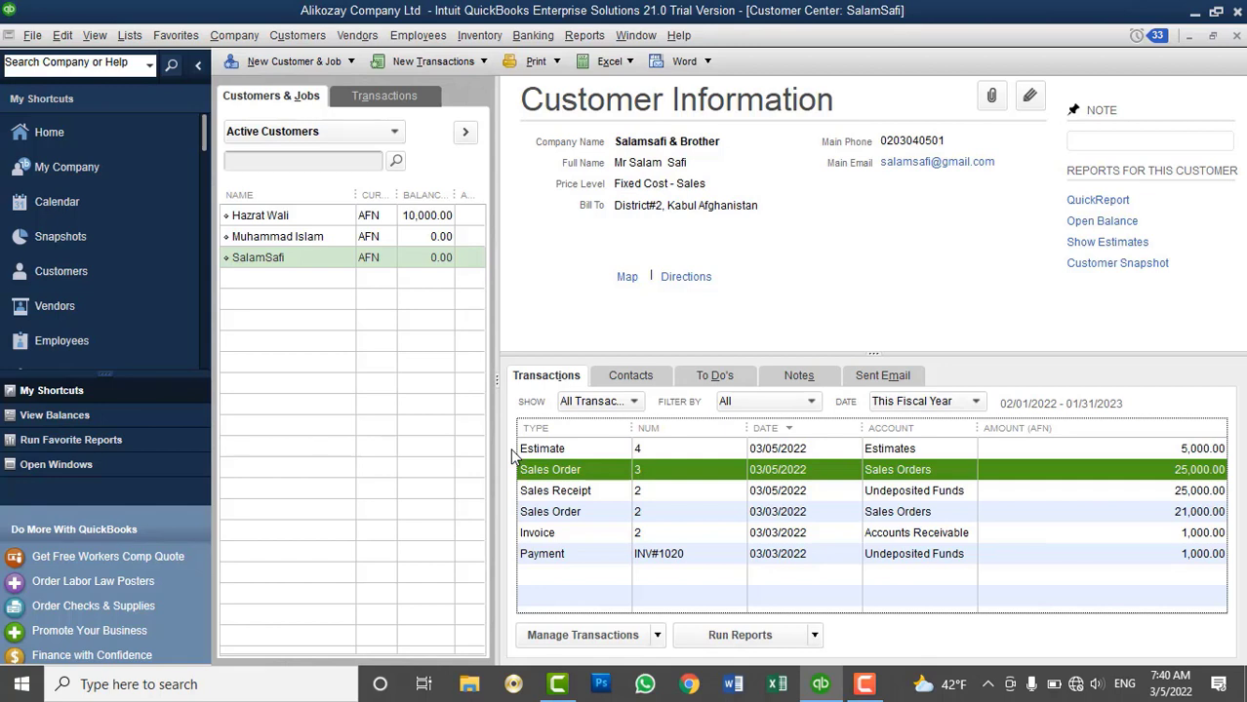
click(263, 259)
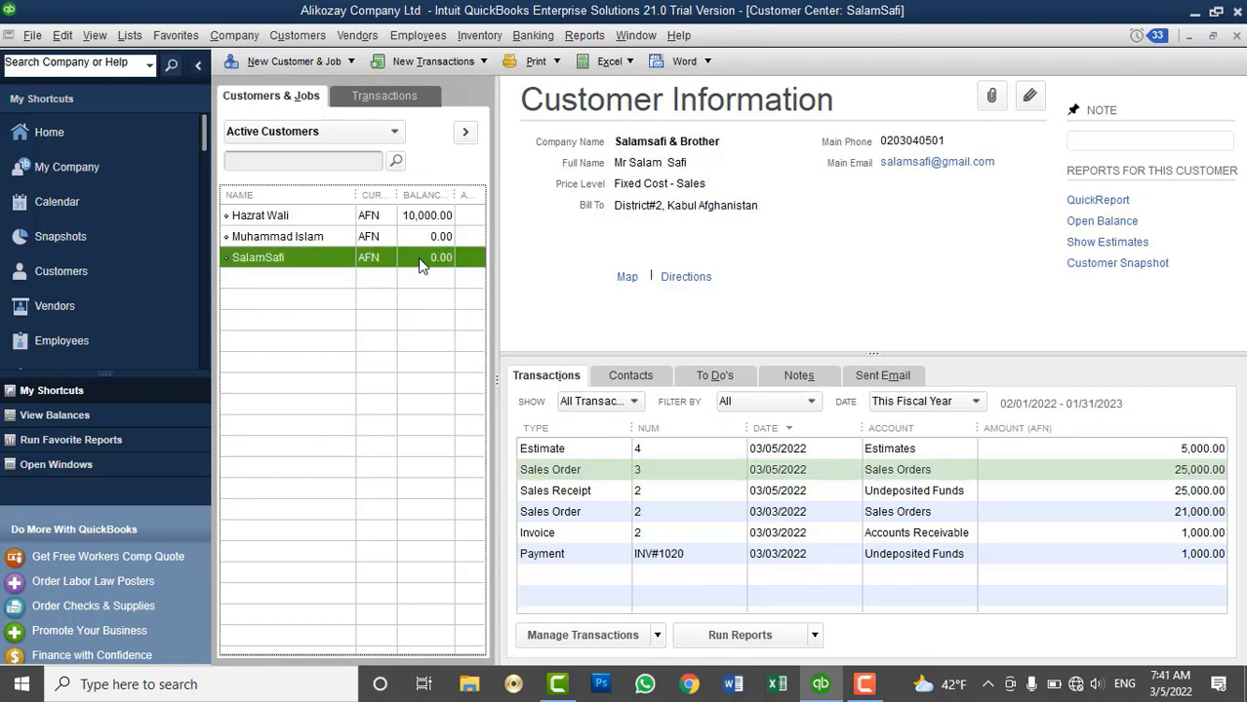
click(311, 37)
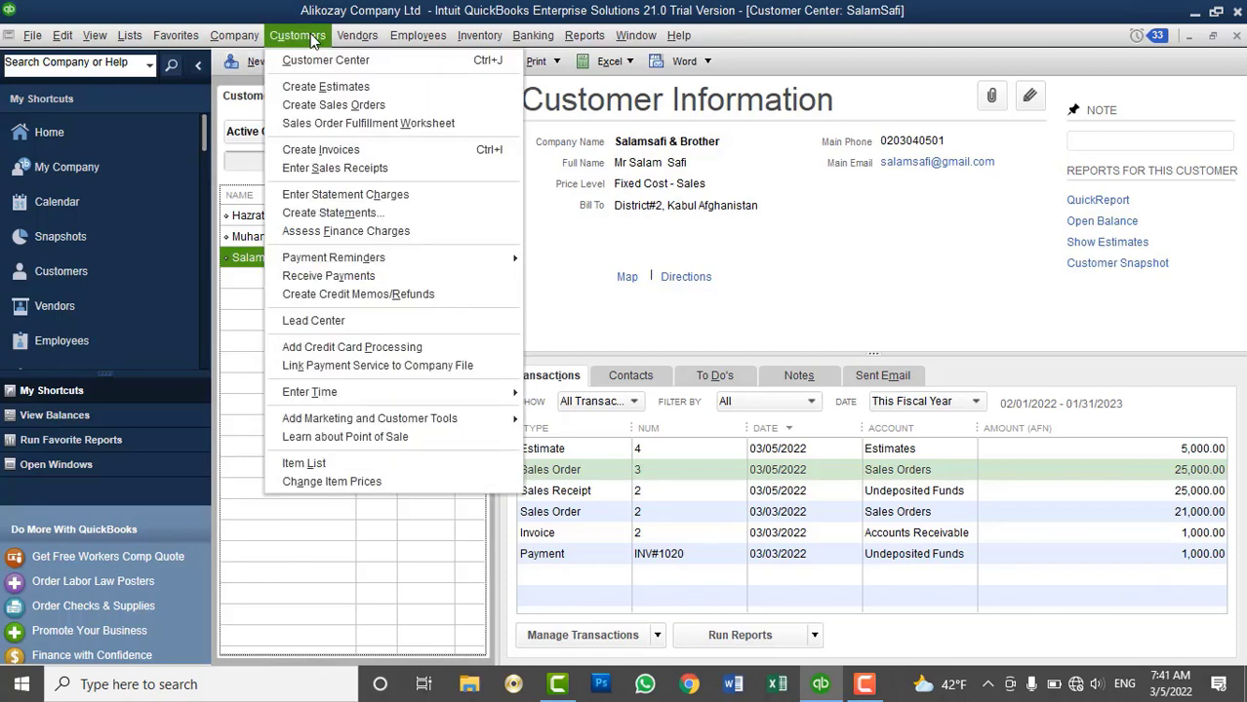
click(310, 37)
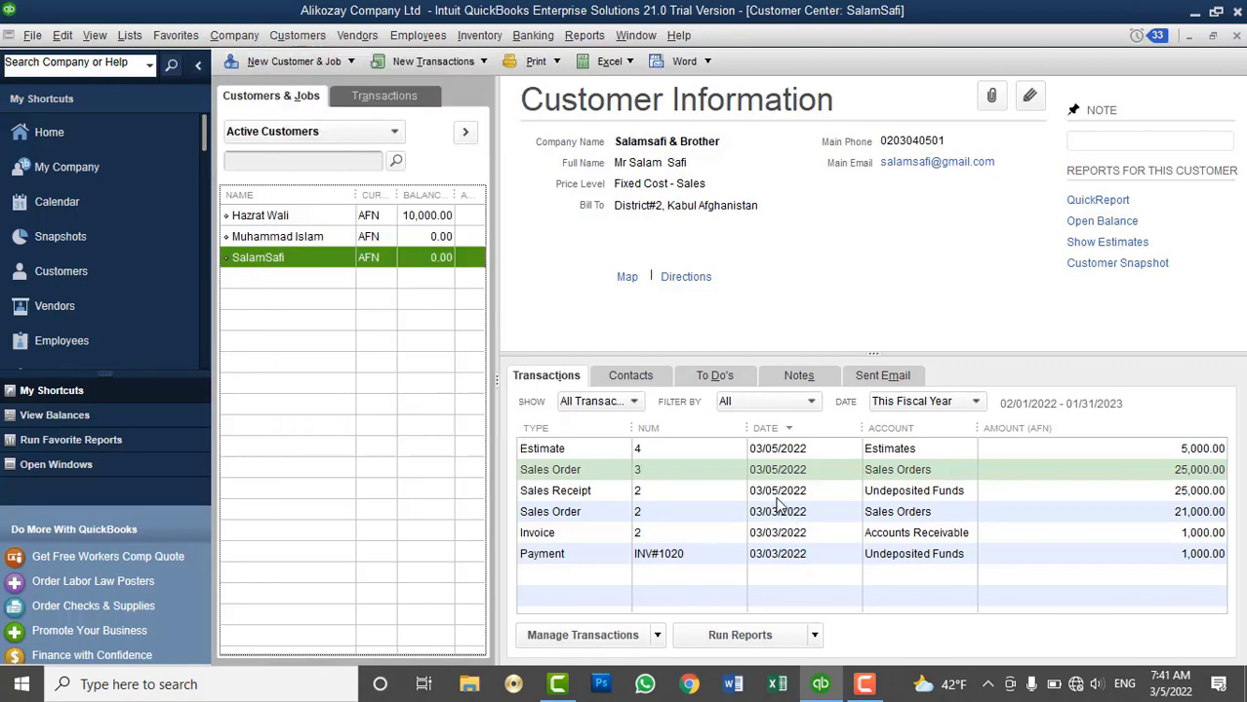
click(584, 35)
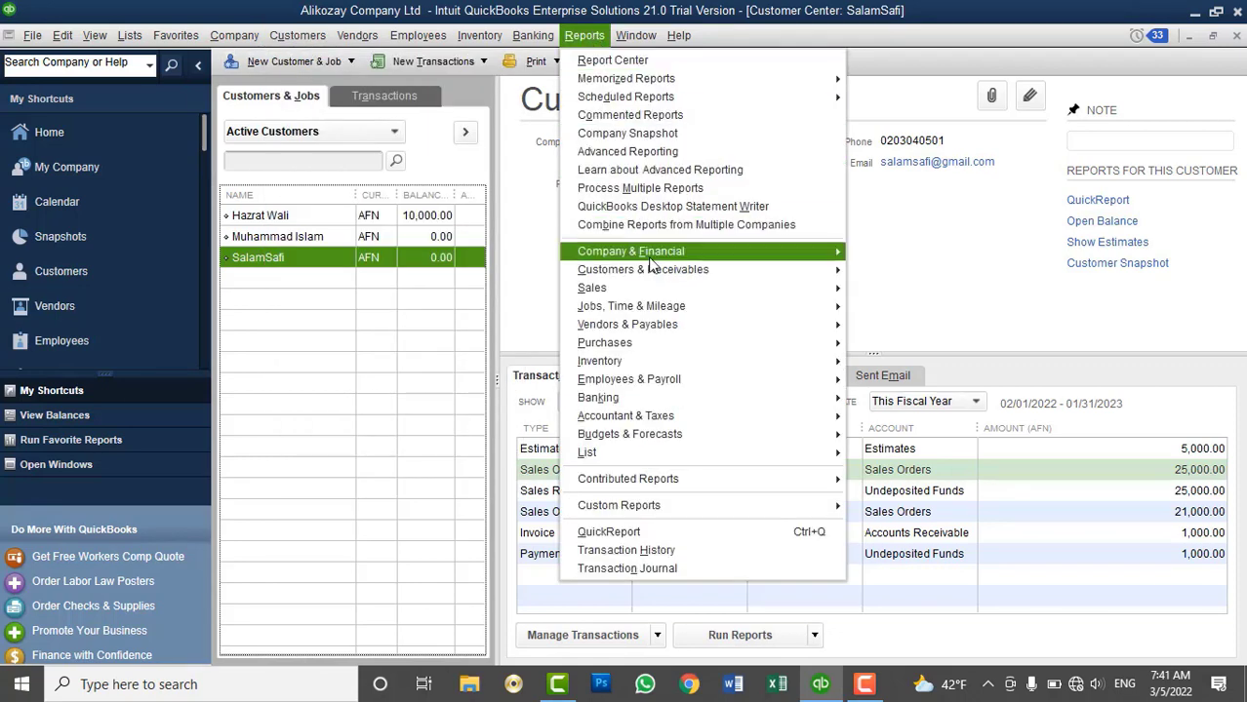
mouse_move(649, 255)
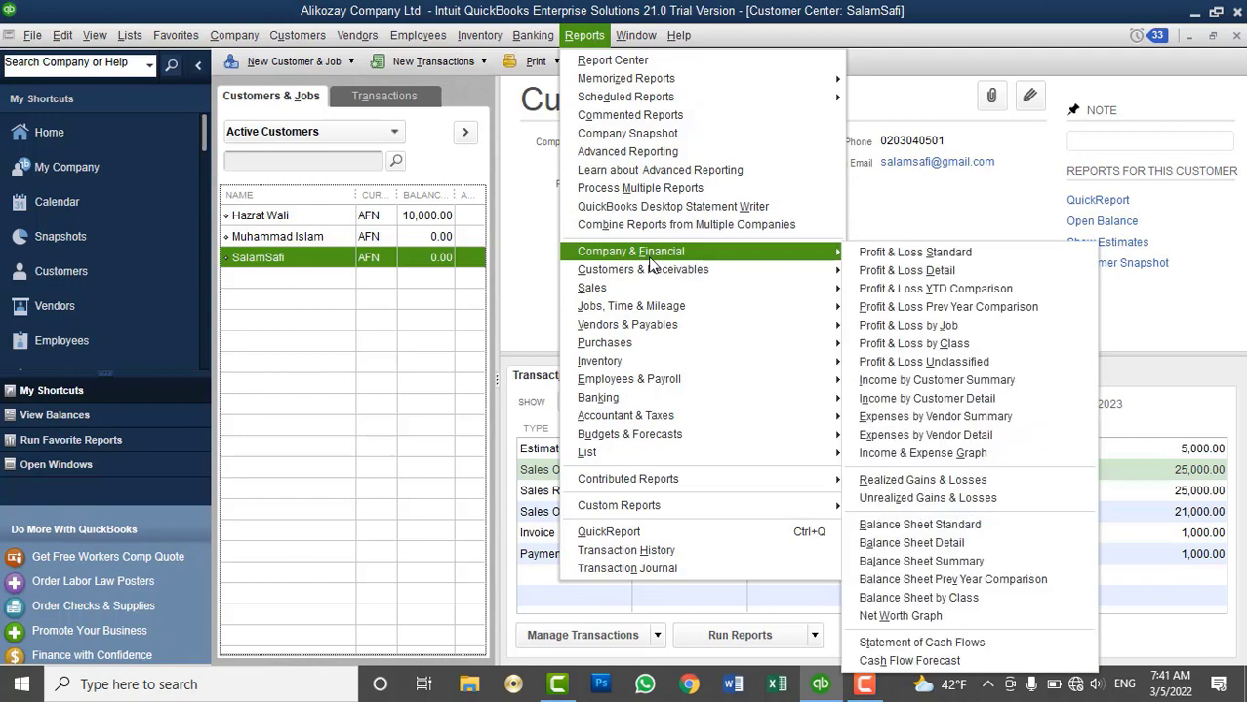
click(965, 528)
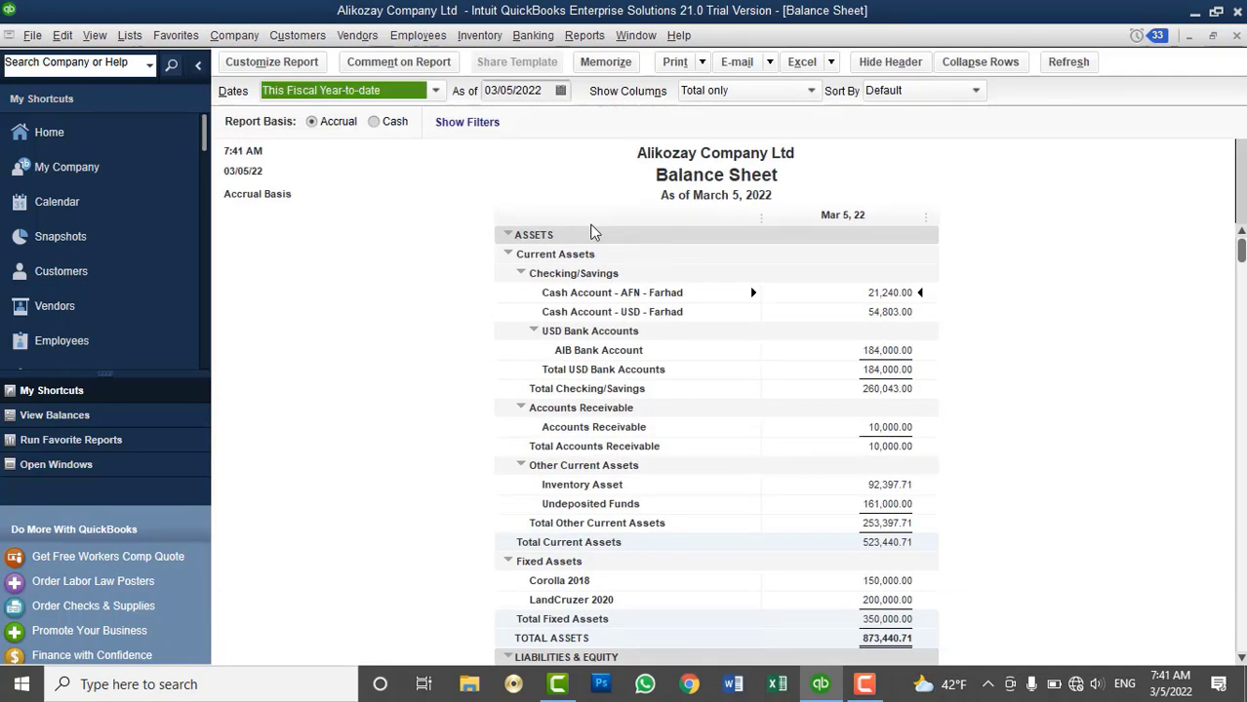
click(296, 91)
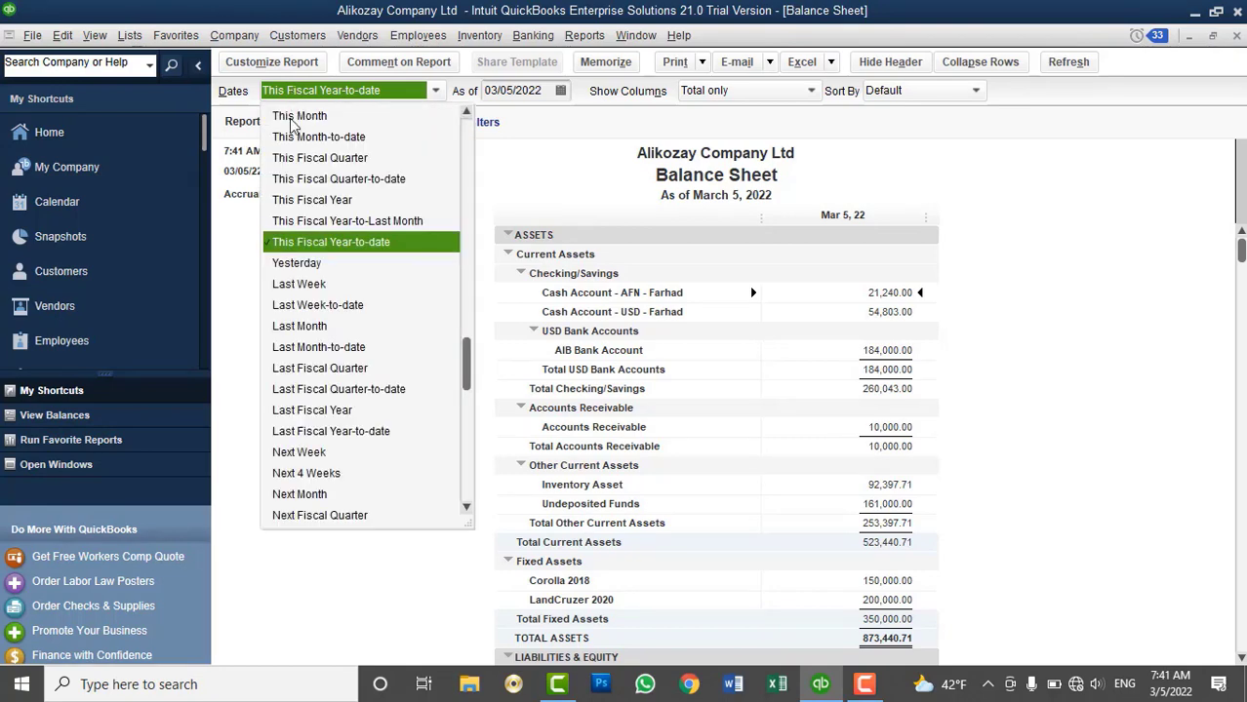
click(283, 116)
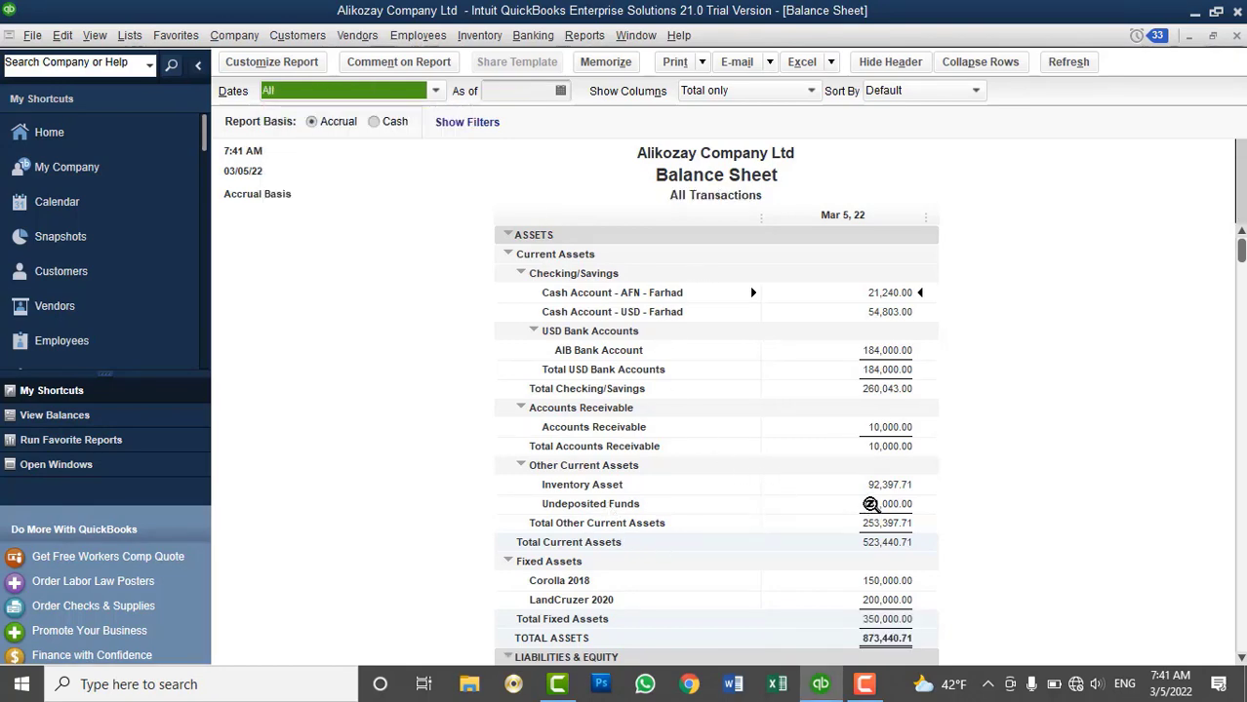
click(870, 505)
double_click(870, 505)
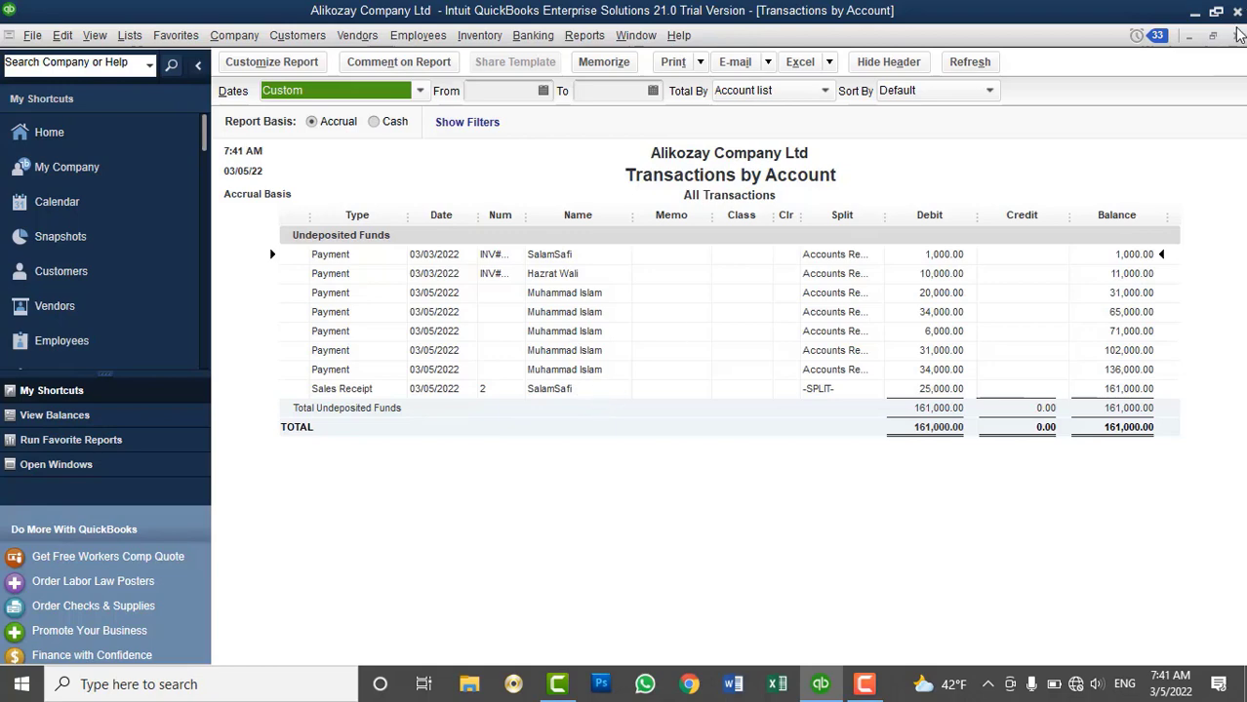
click(1236, 35)
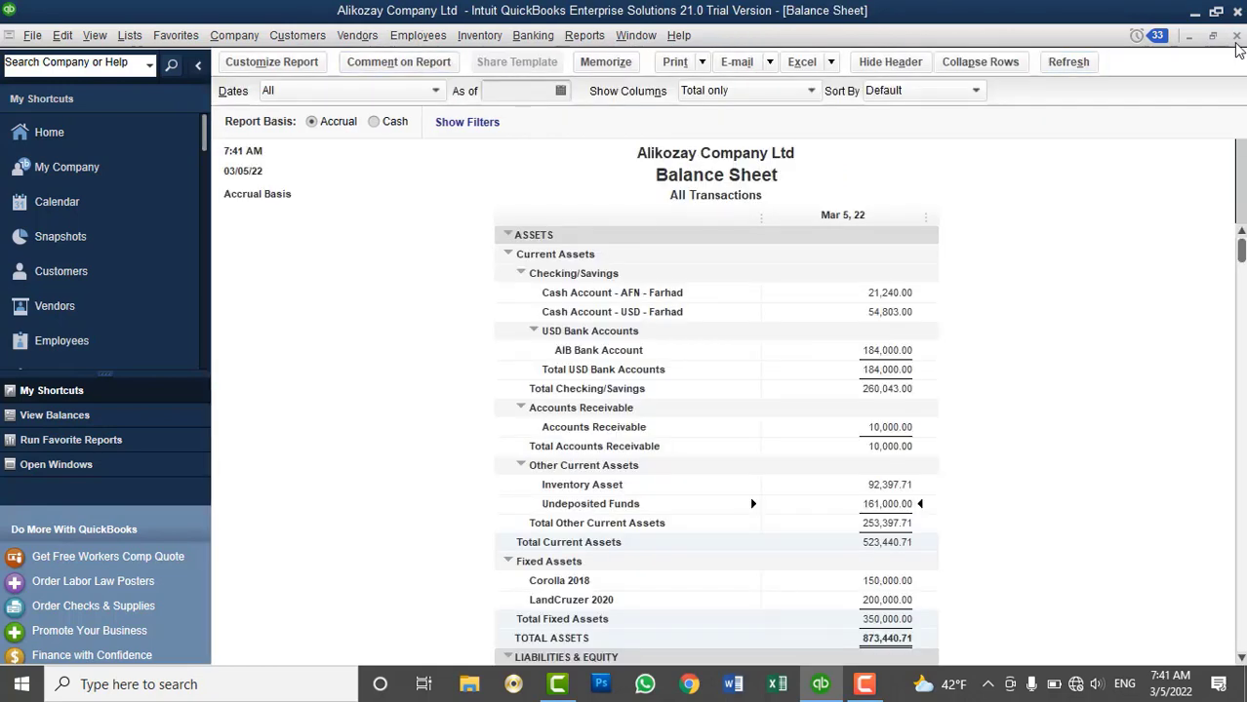
click(1236, 35)
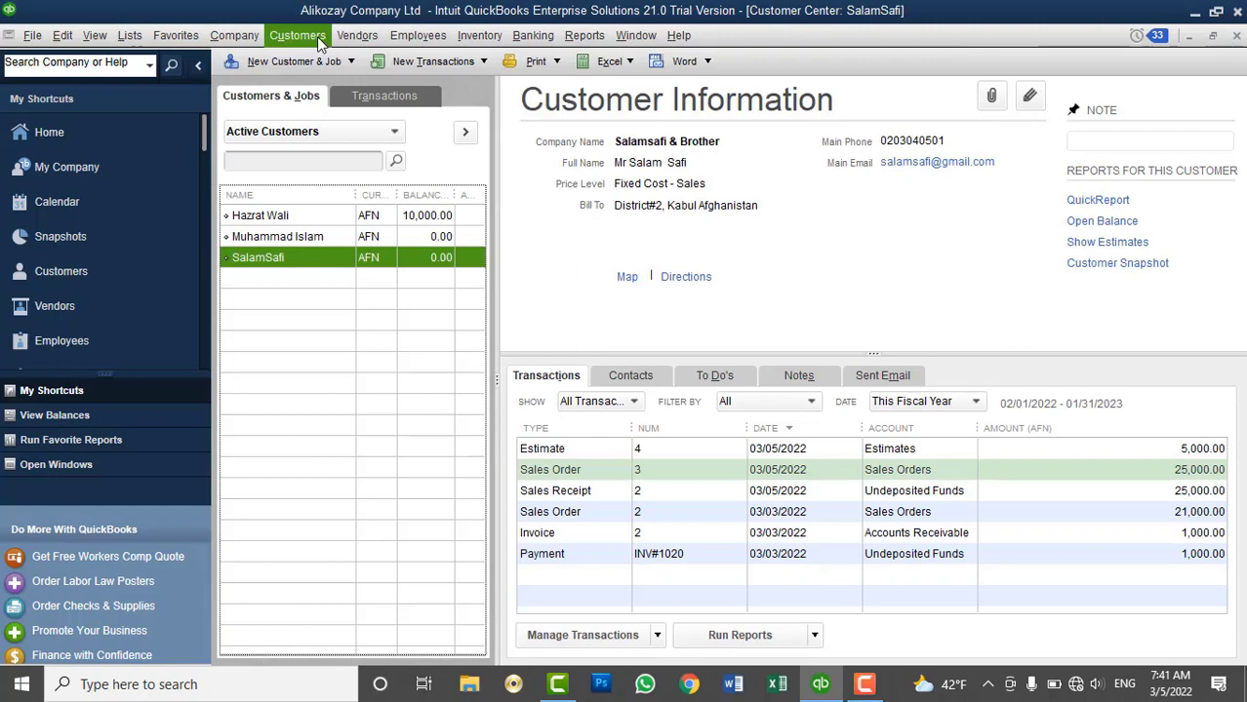
Open the Customers menu from the Customer Center
click(316, 36)
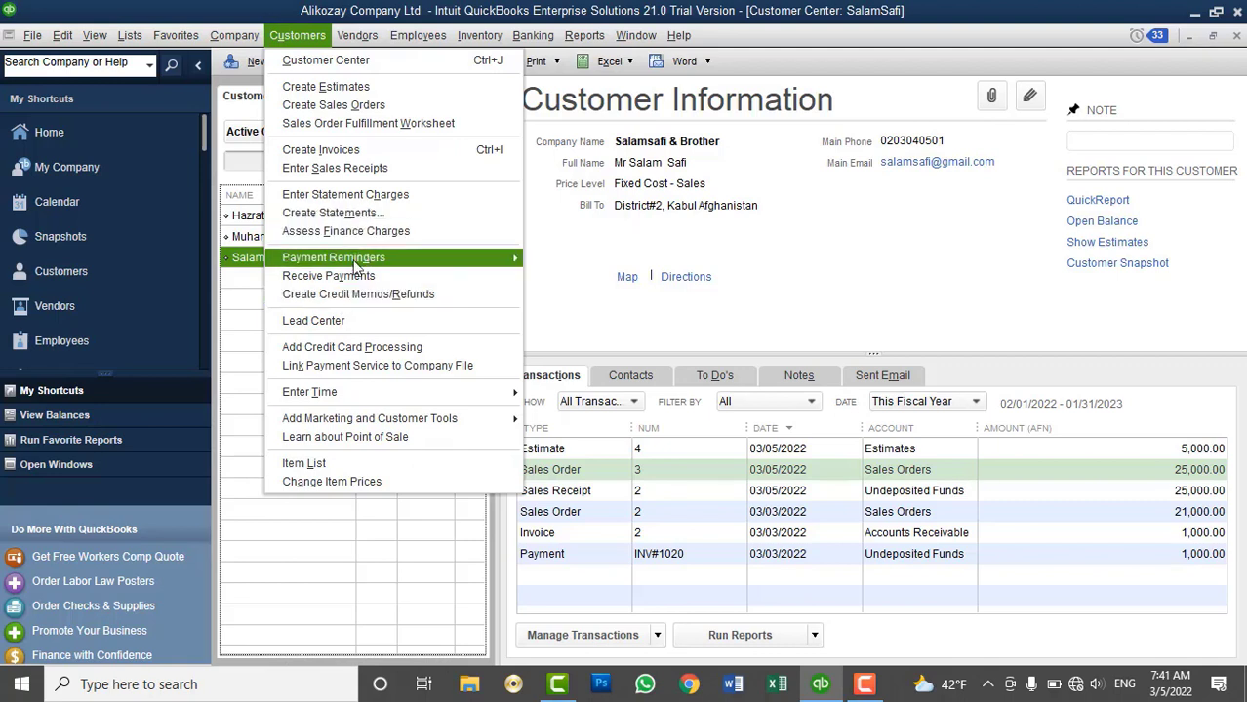
Start credit memo 10 for the customer with a DELL Black Monitor 16" line
click(305, 295)
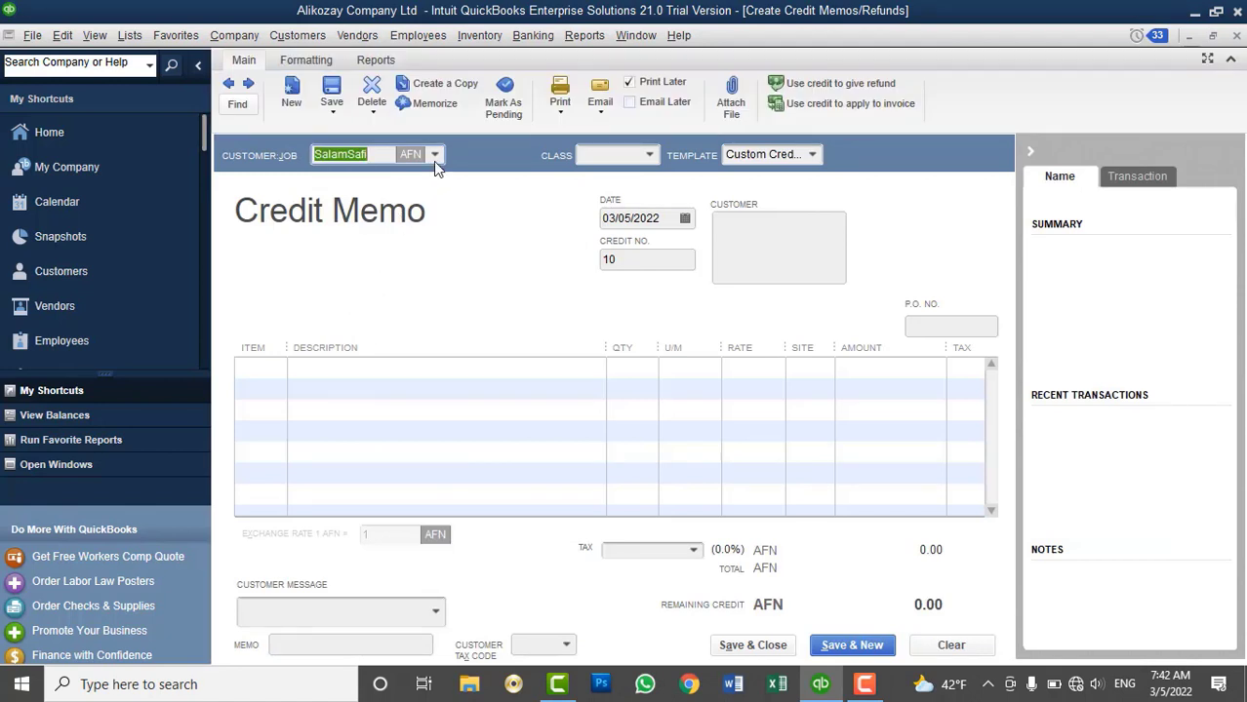
click(434, 156)
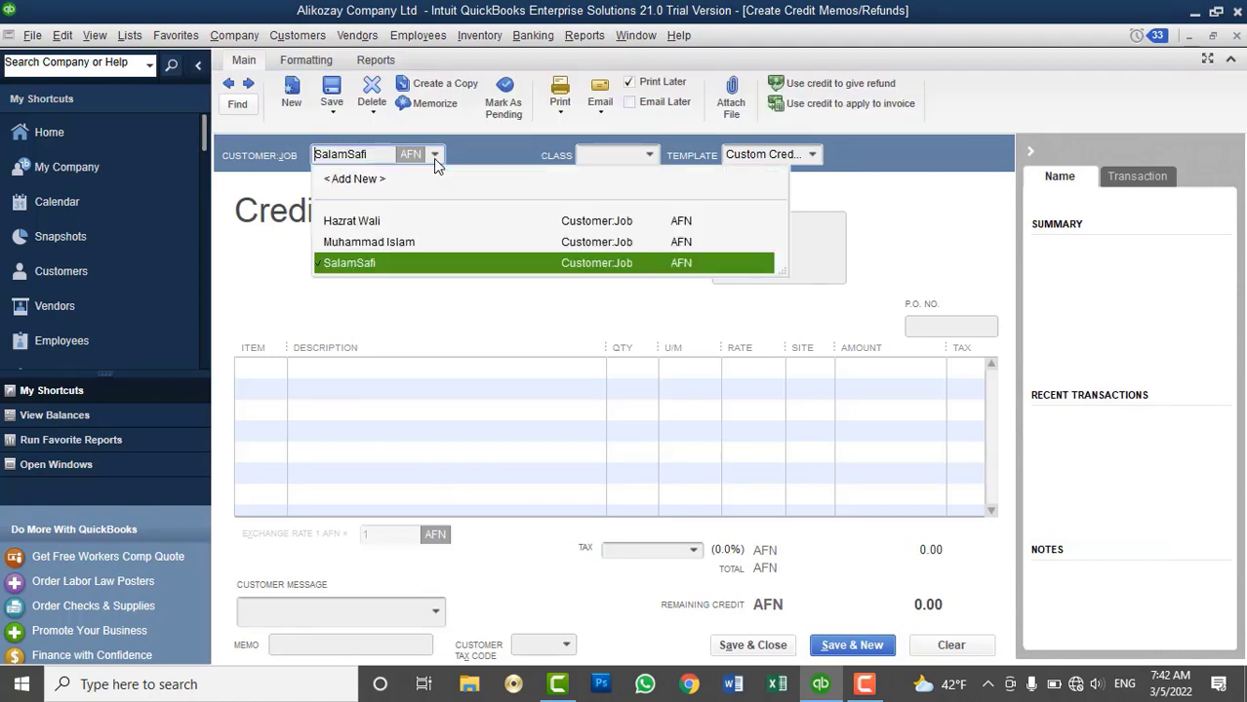
click(354, 264)
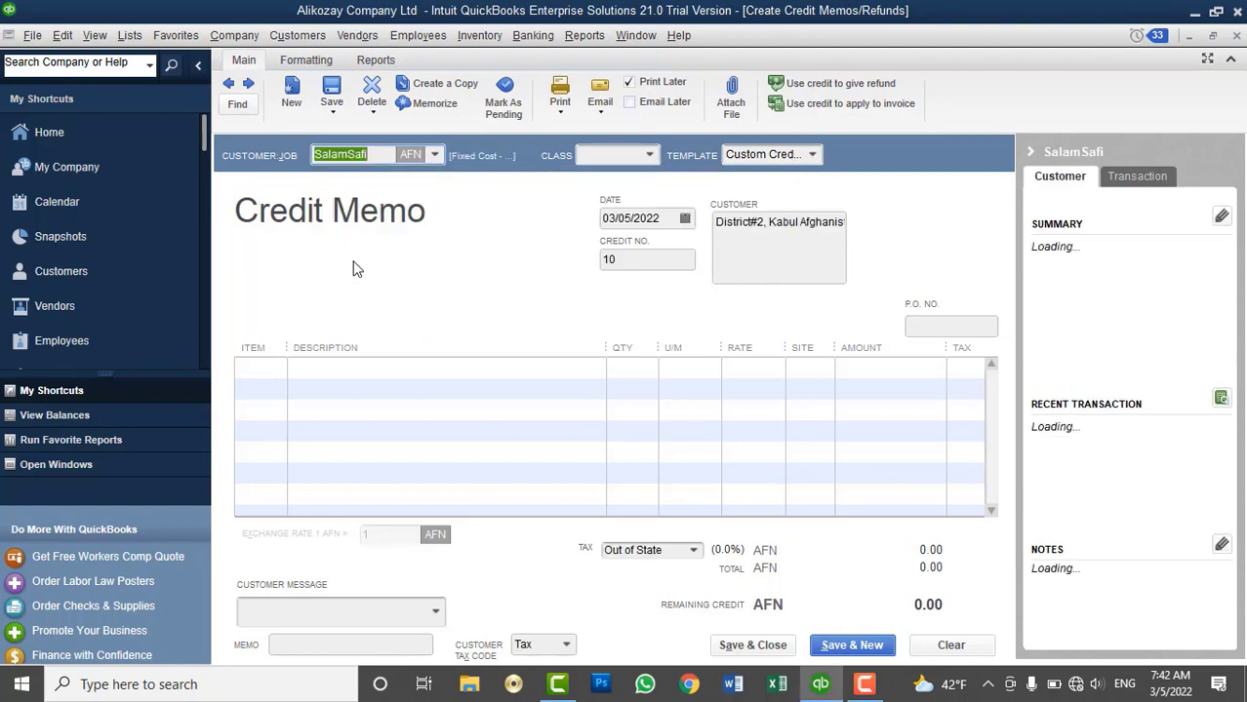
click(260, 370)
click(277, 370)
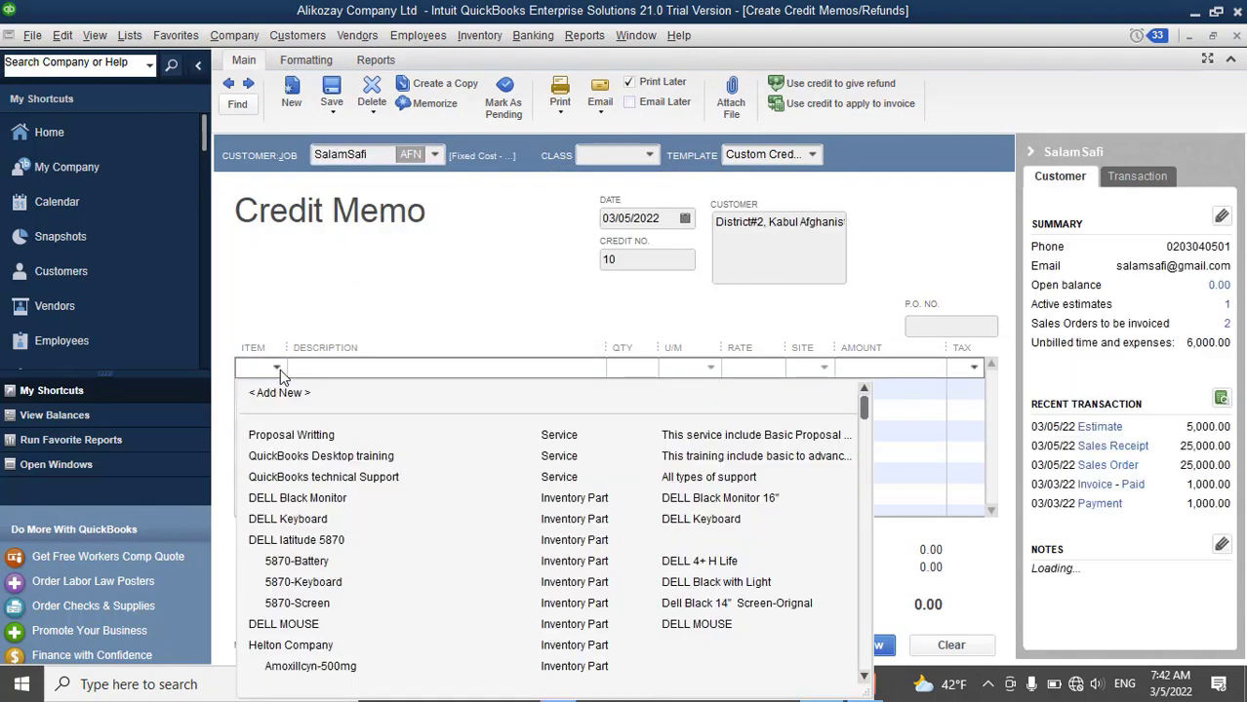
text(DELL)
click(326, 499)
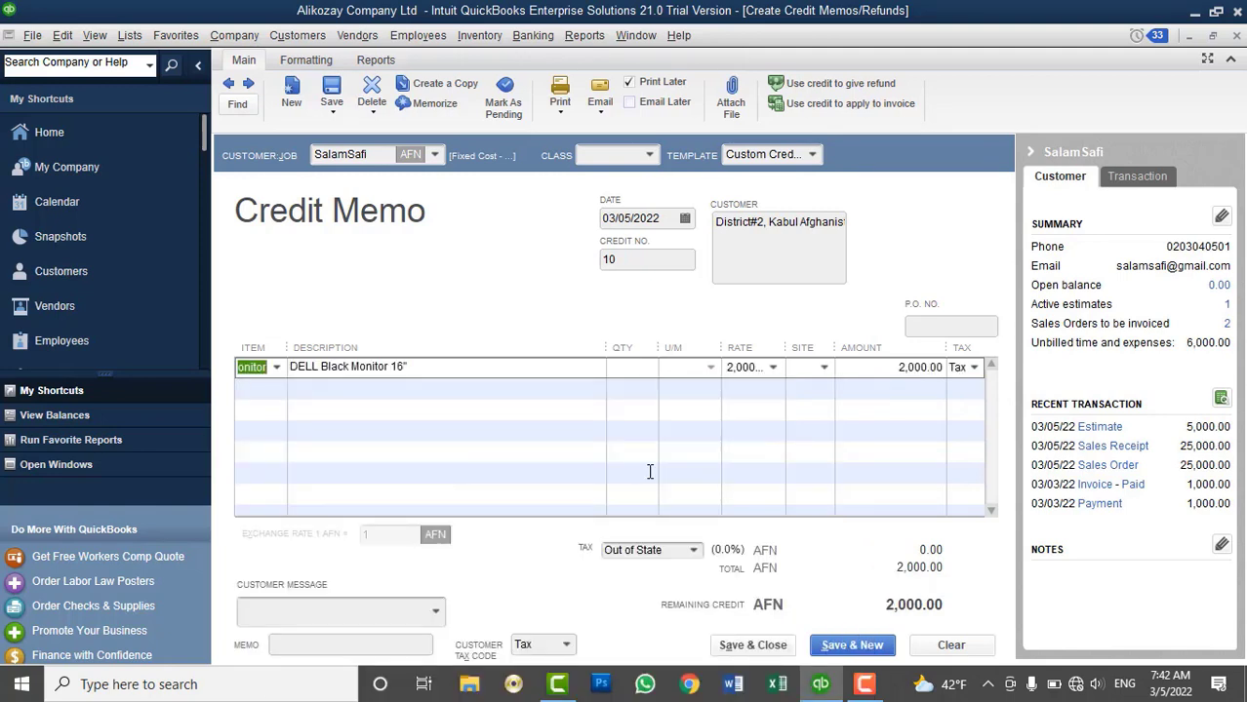
Credit 5 monitors from Kabul Main Branch, 10,000.00 AFN, with memo 'Refund'
click(639, 370)
text(5)
key(Tab)
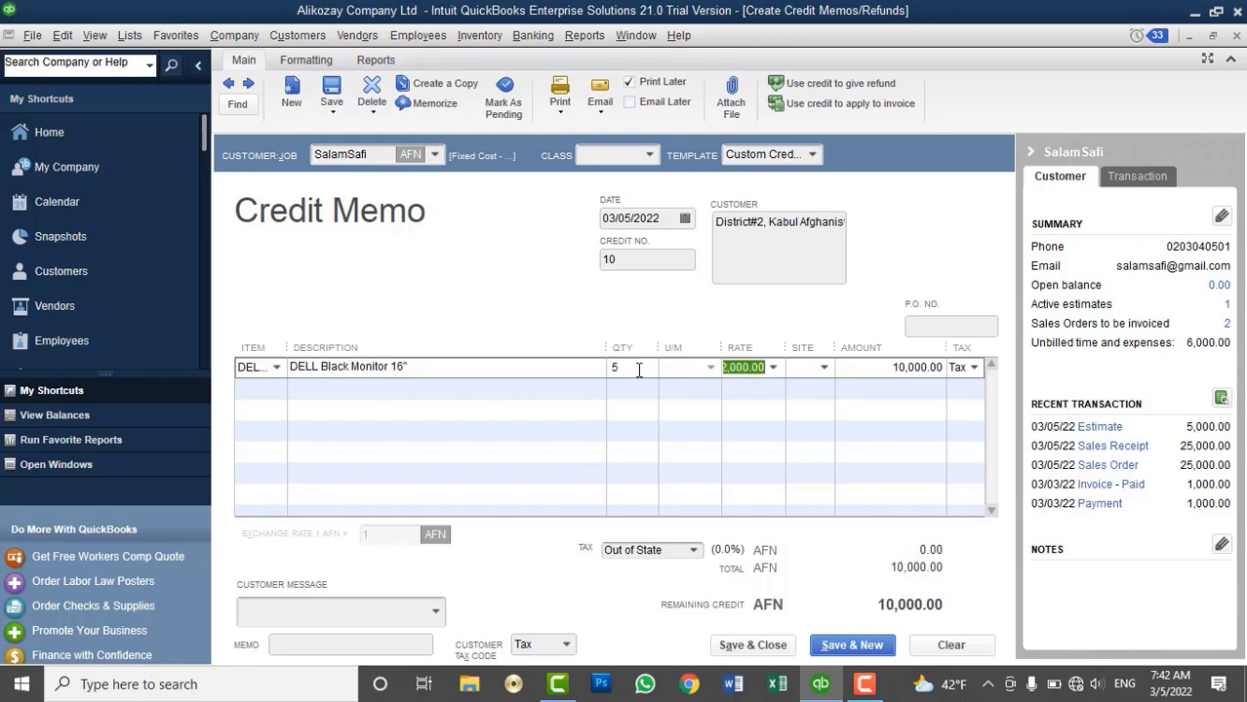
click(825, 368)
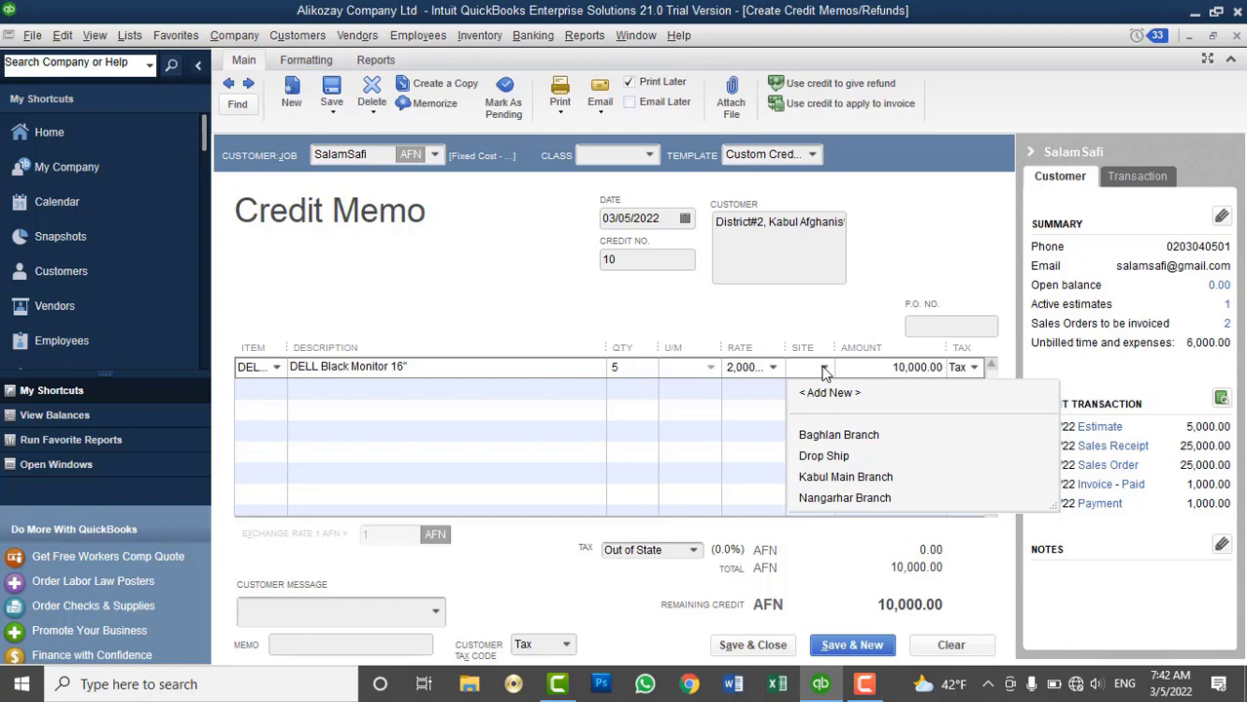
click(848, 477)
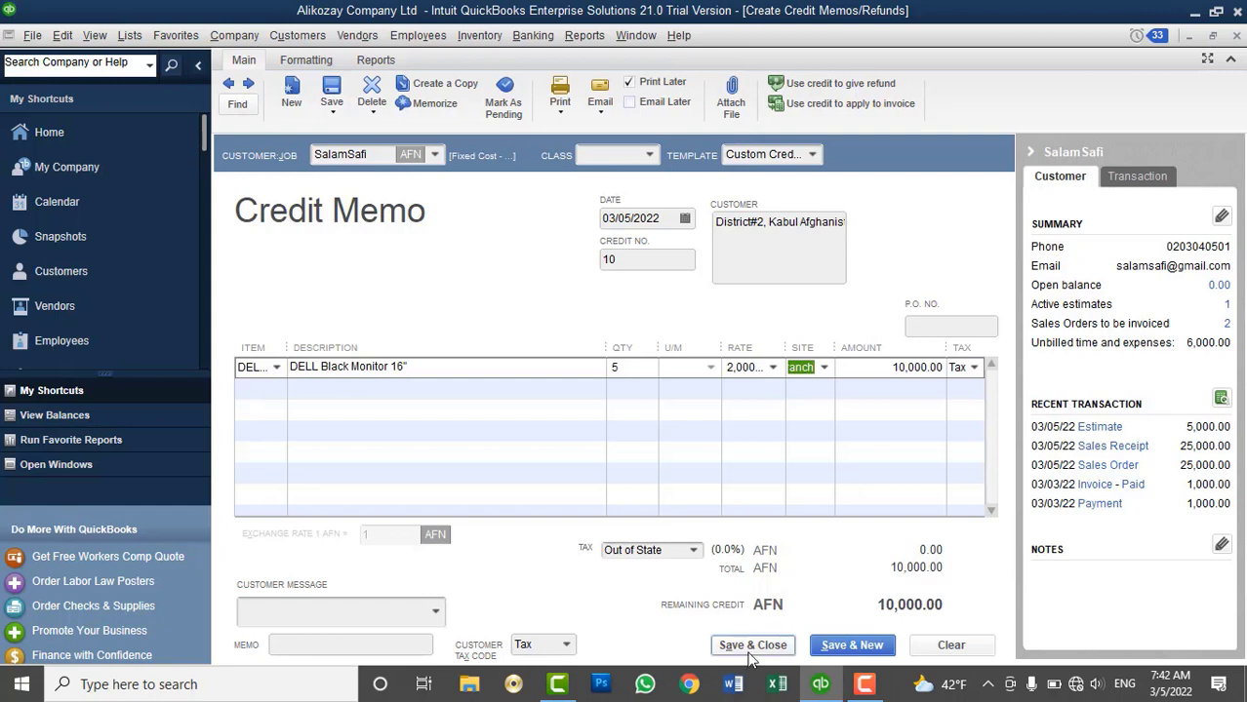
click(284, 643)
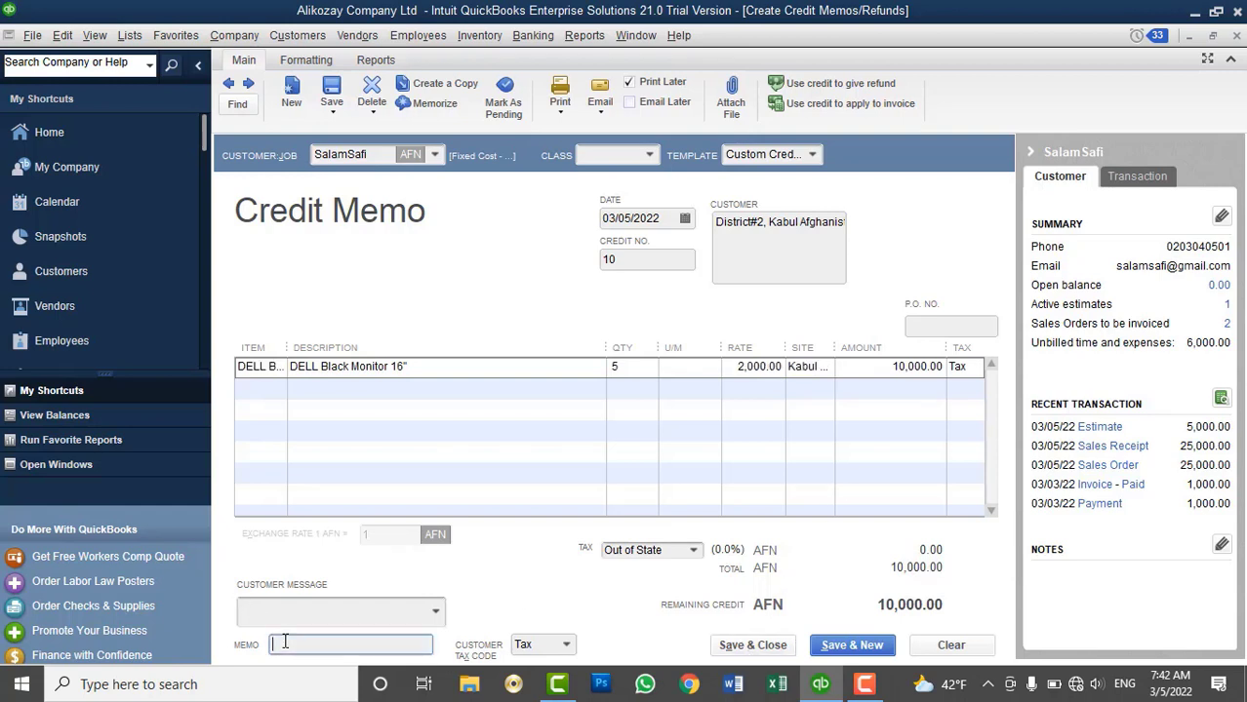
text(Refund)
click(498, 39)
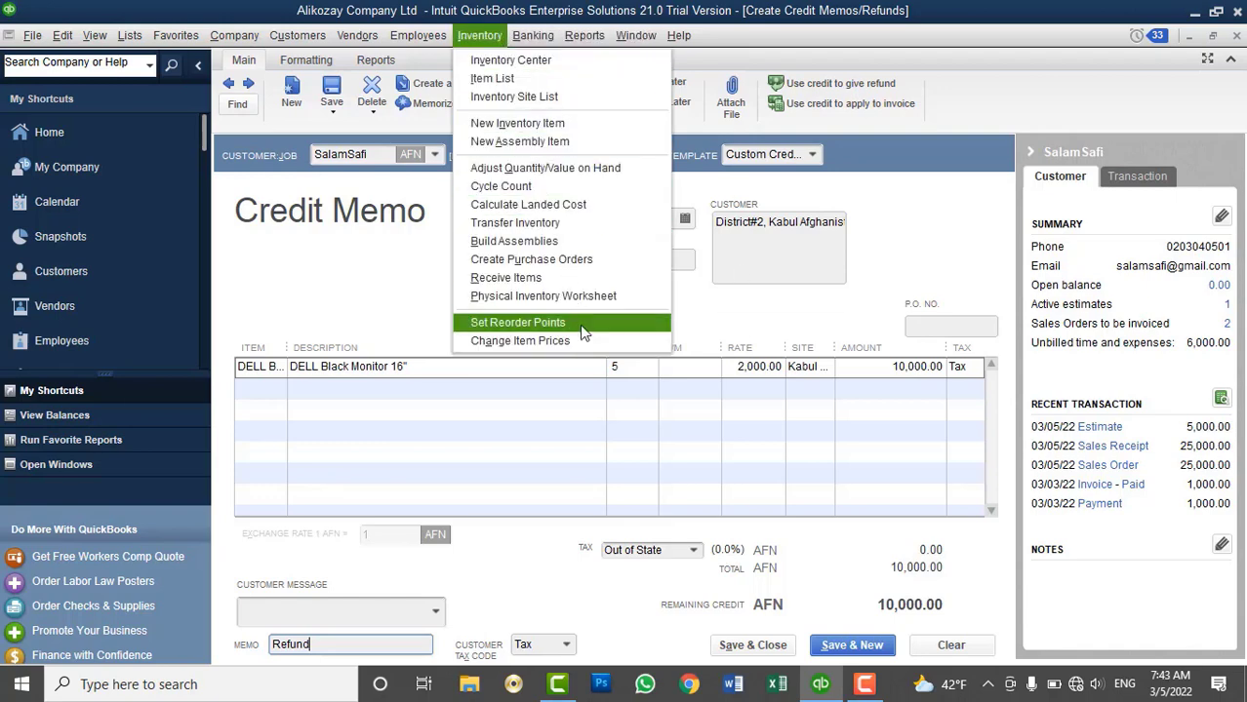
click(542, 296)
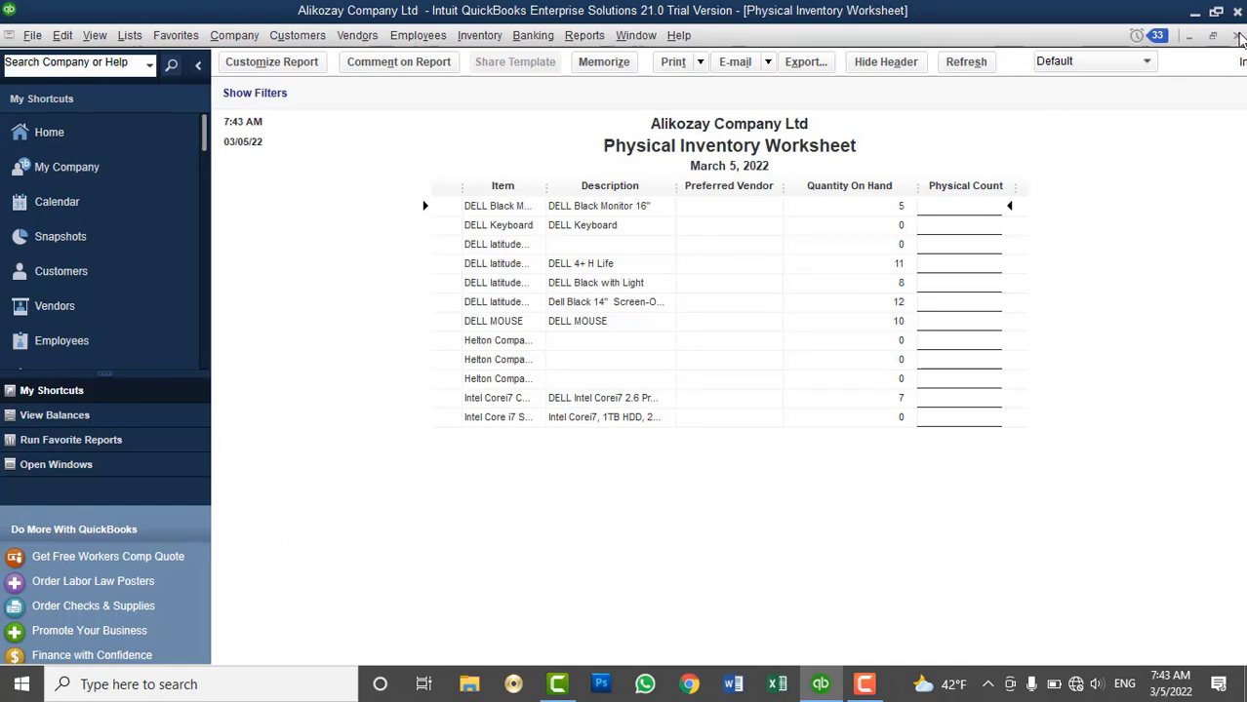
click(1236, 35)
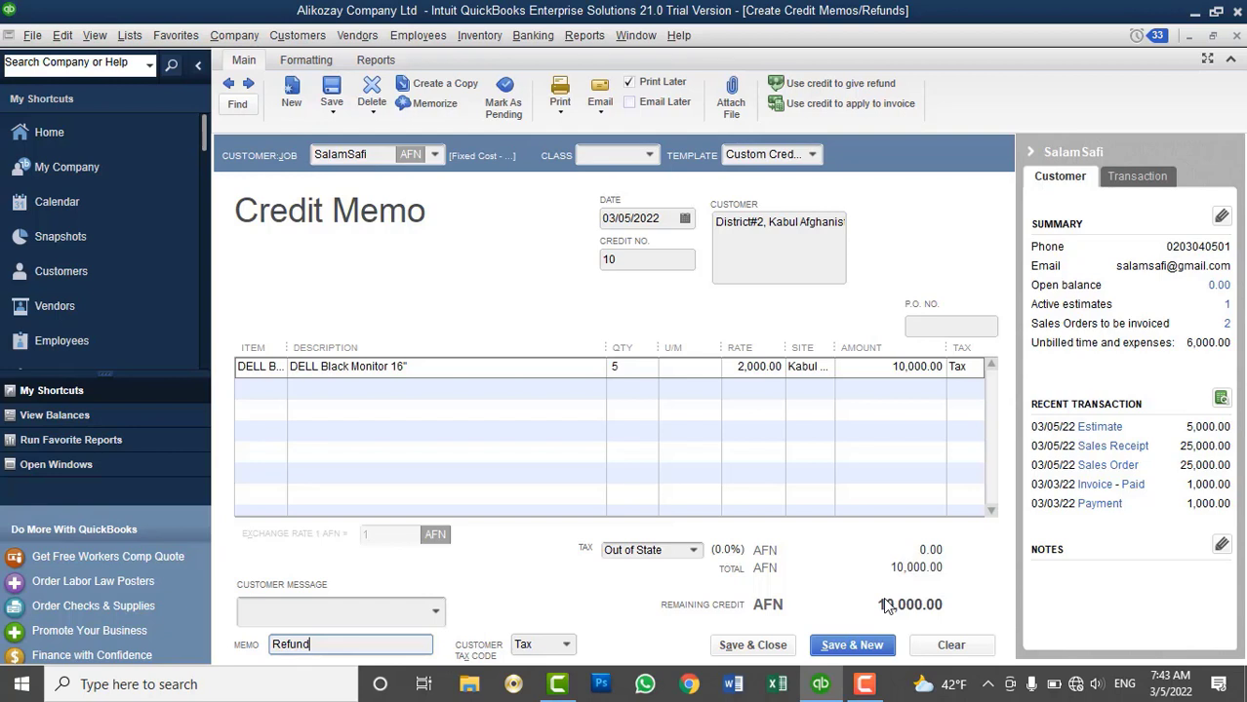
Save credit memo 10 and retain its 10,000.00 AFN as available credit
click(746, 651)
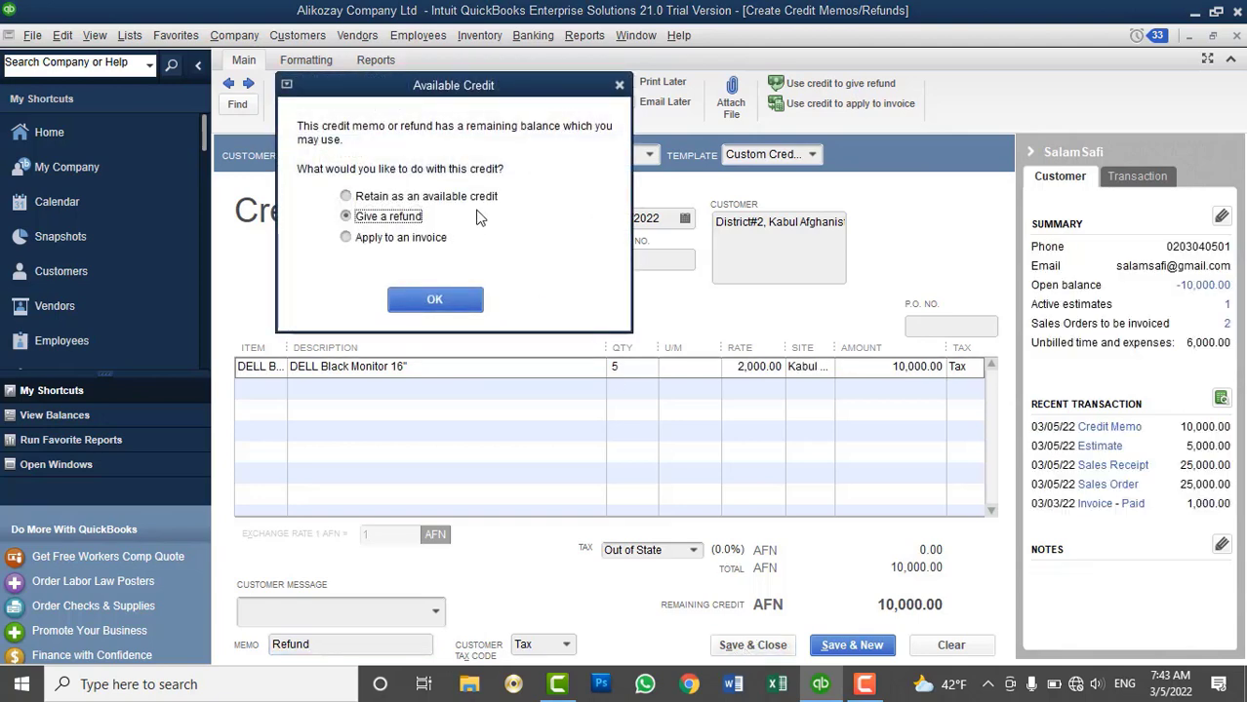
drag(452, 88, 698, 281)
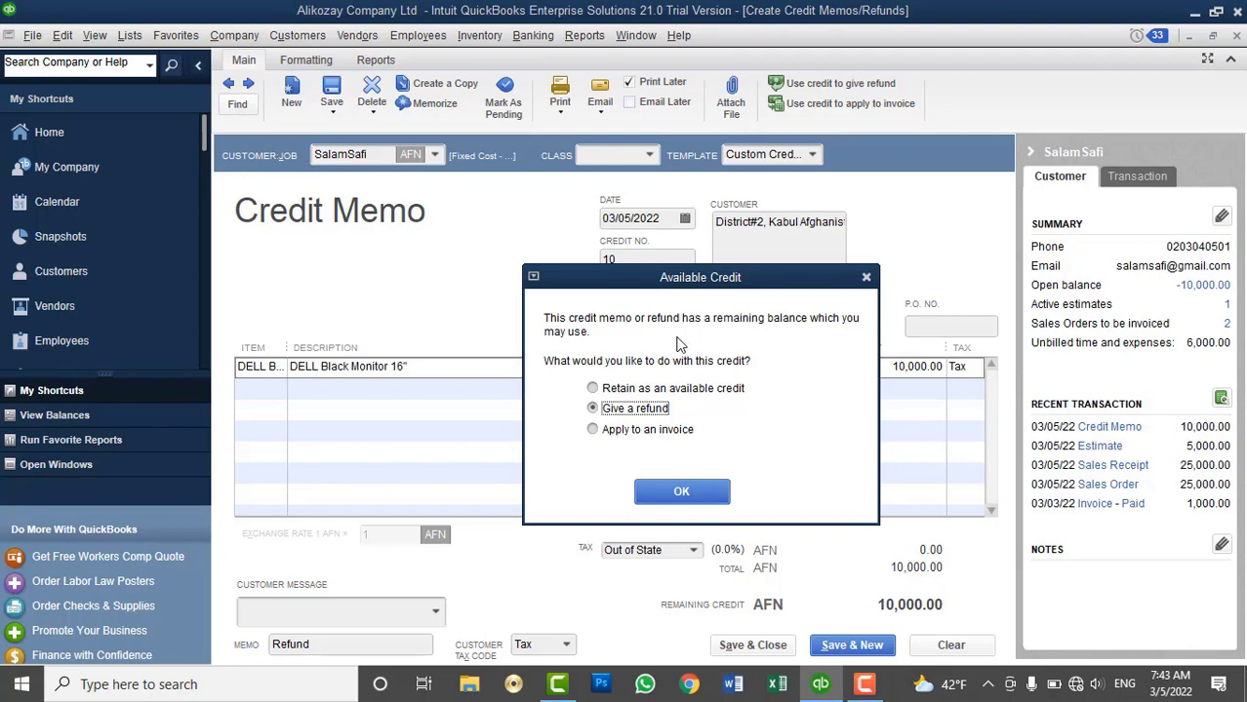
click(617, 434)
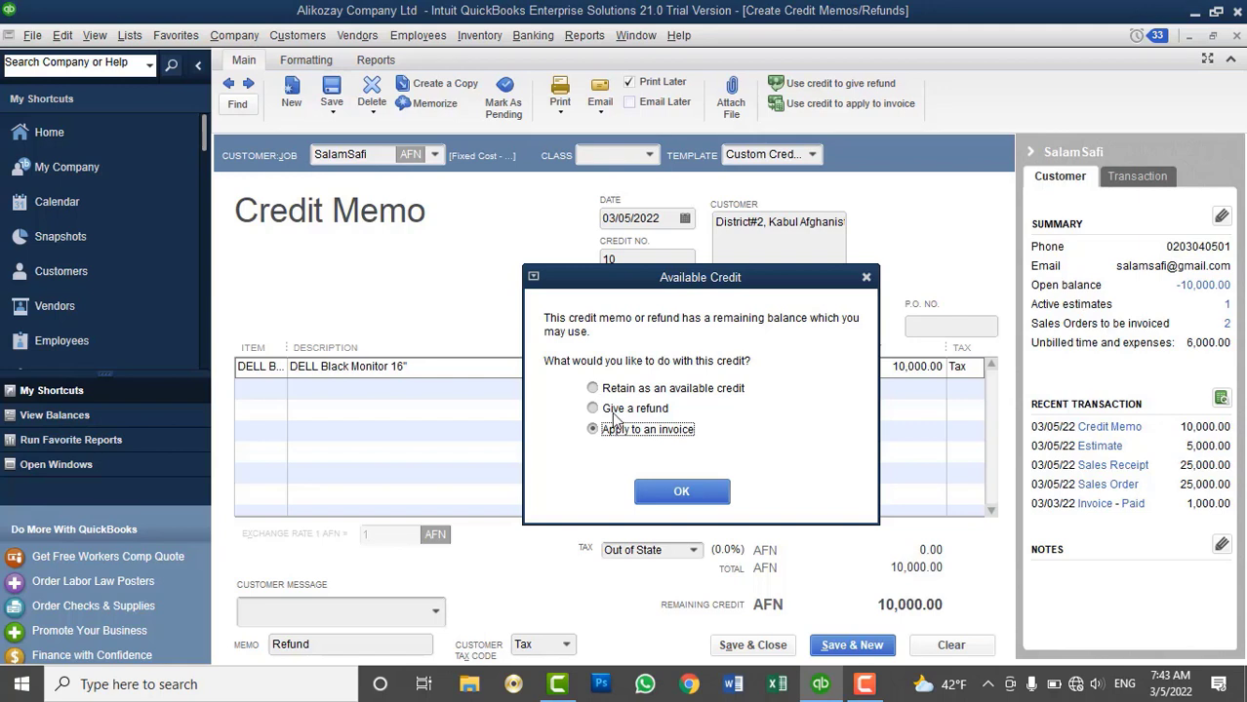
click(614, 413)
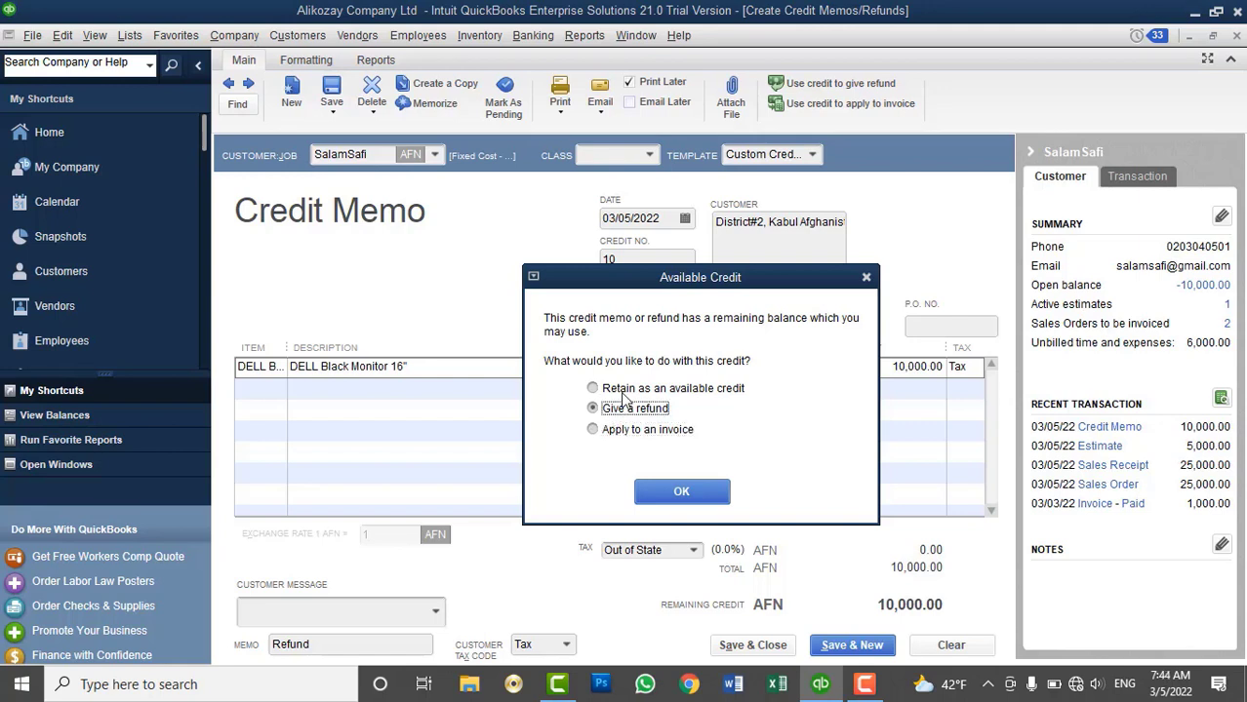
click(625, 394)
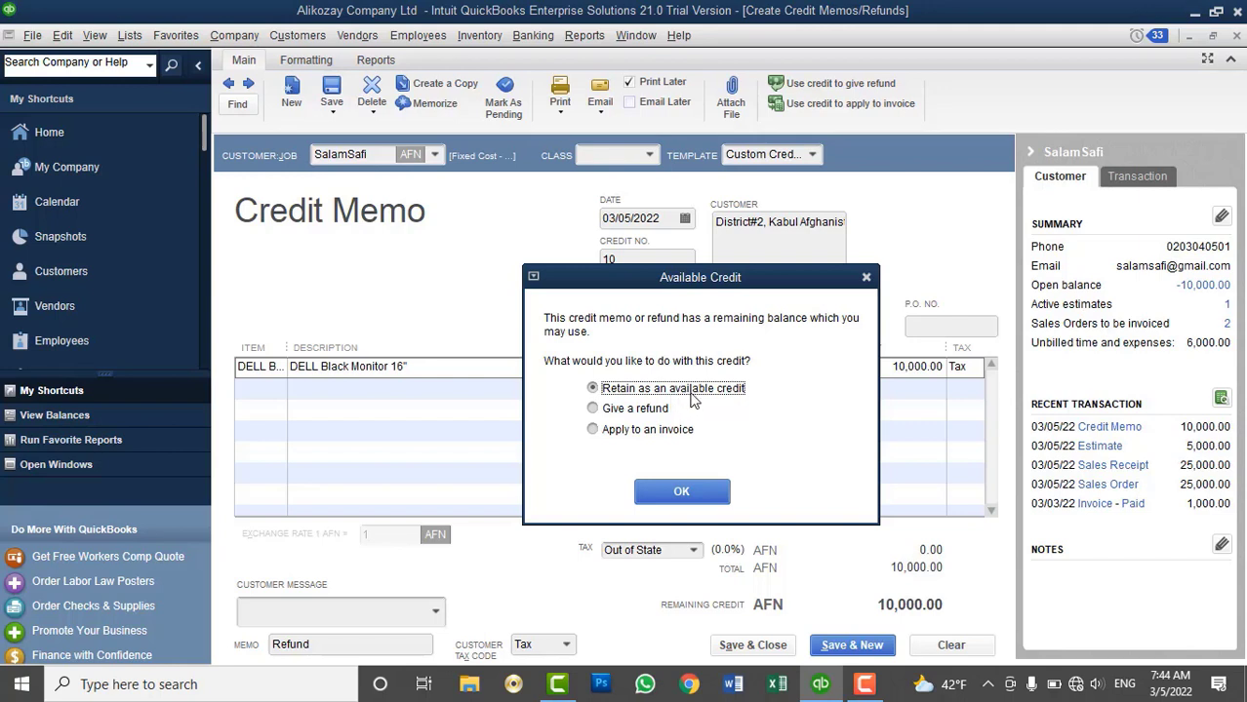
click(681, 491)
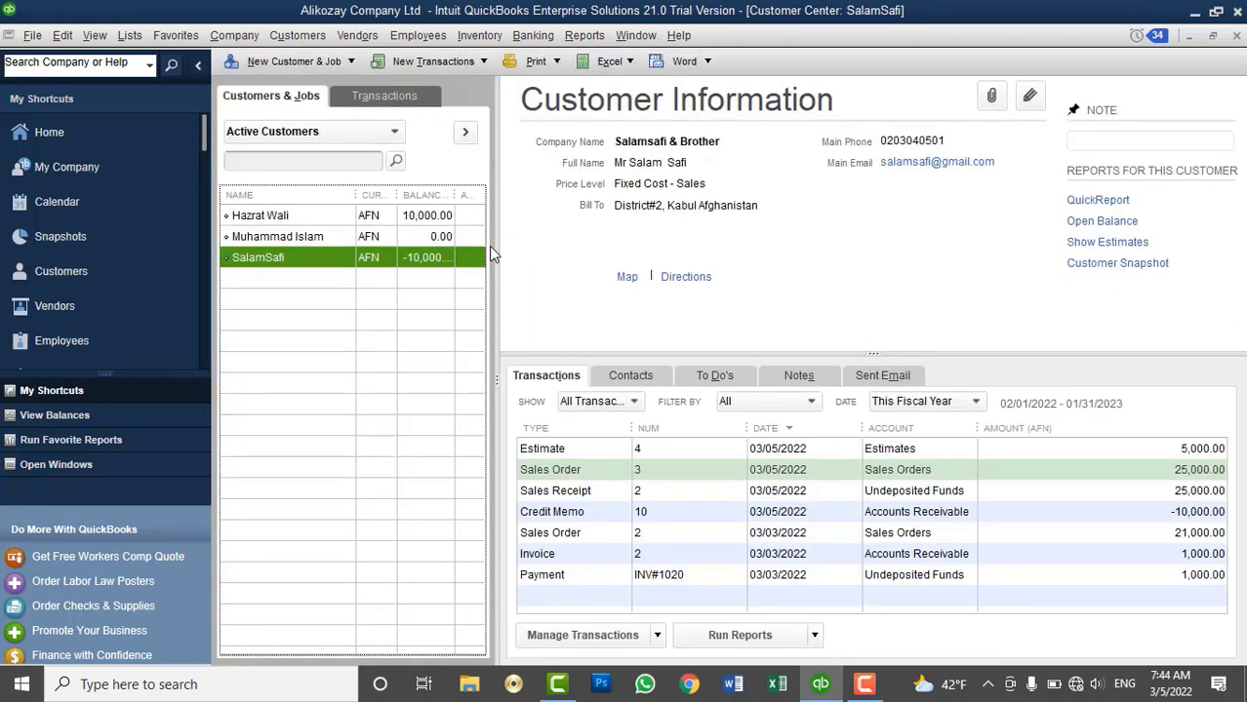
Glance at the Physical Inventory Worksheet and close it
click(496, 36)
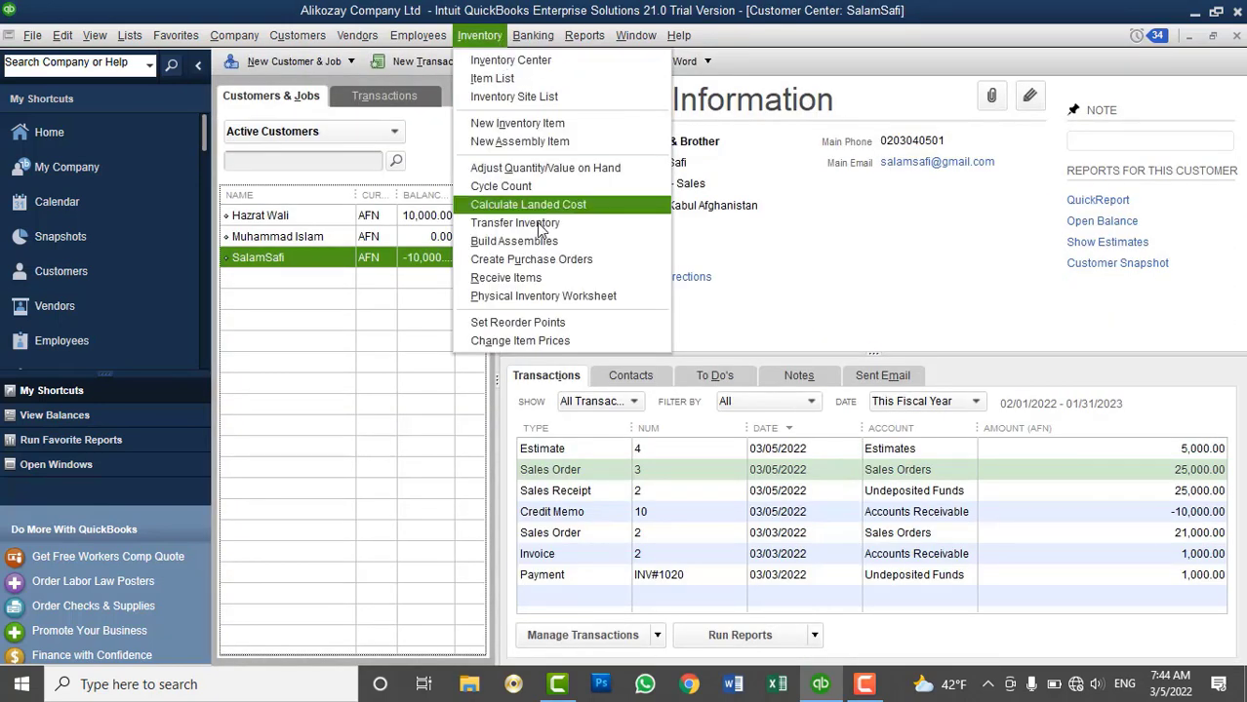
click(541, 297)
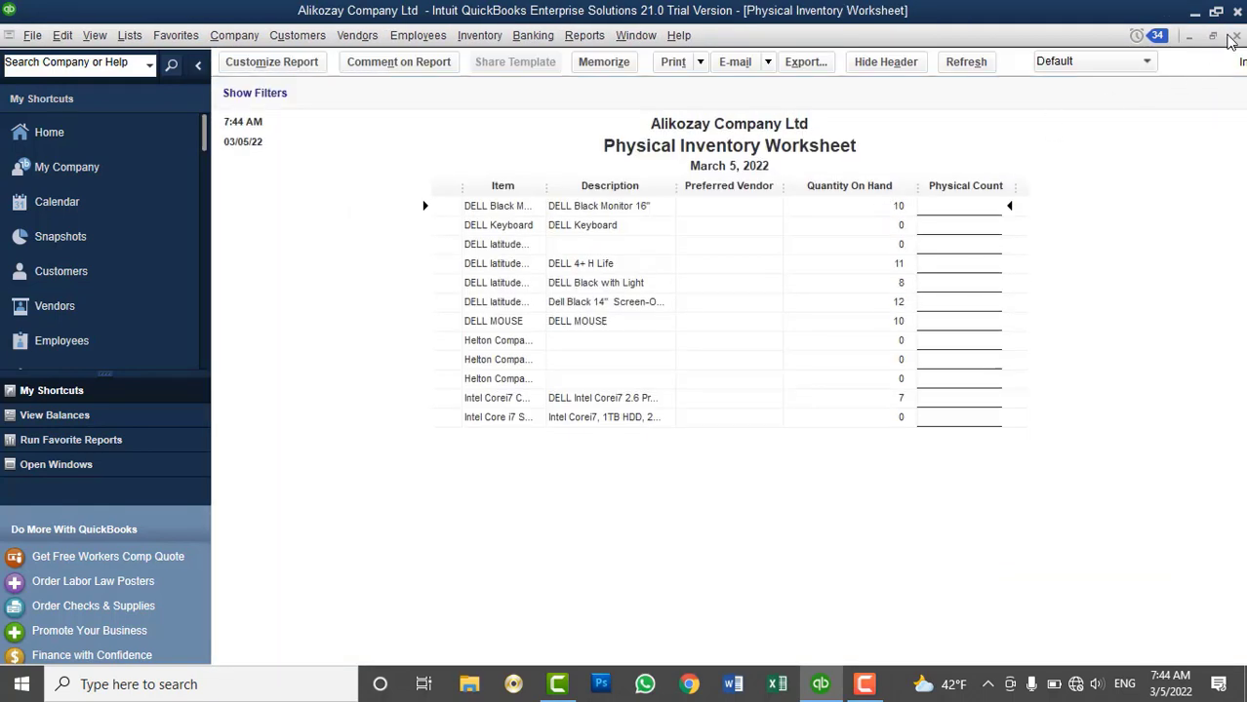
click(1237, 35)
Run the Quantity on Hand by Site report from the Inventory reports
click(585, 35)
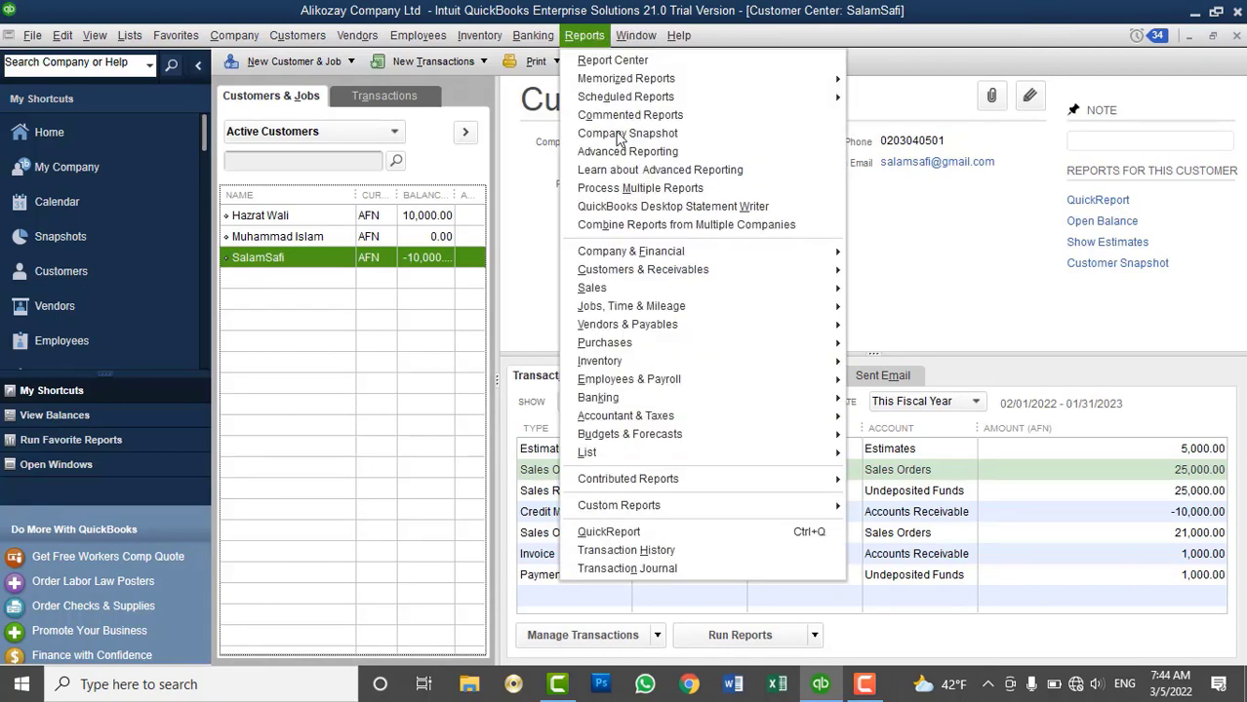
mouse_move(710, 363)
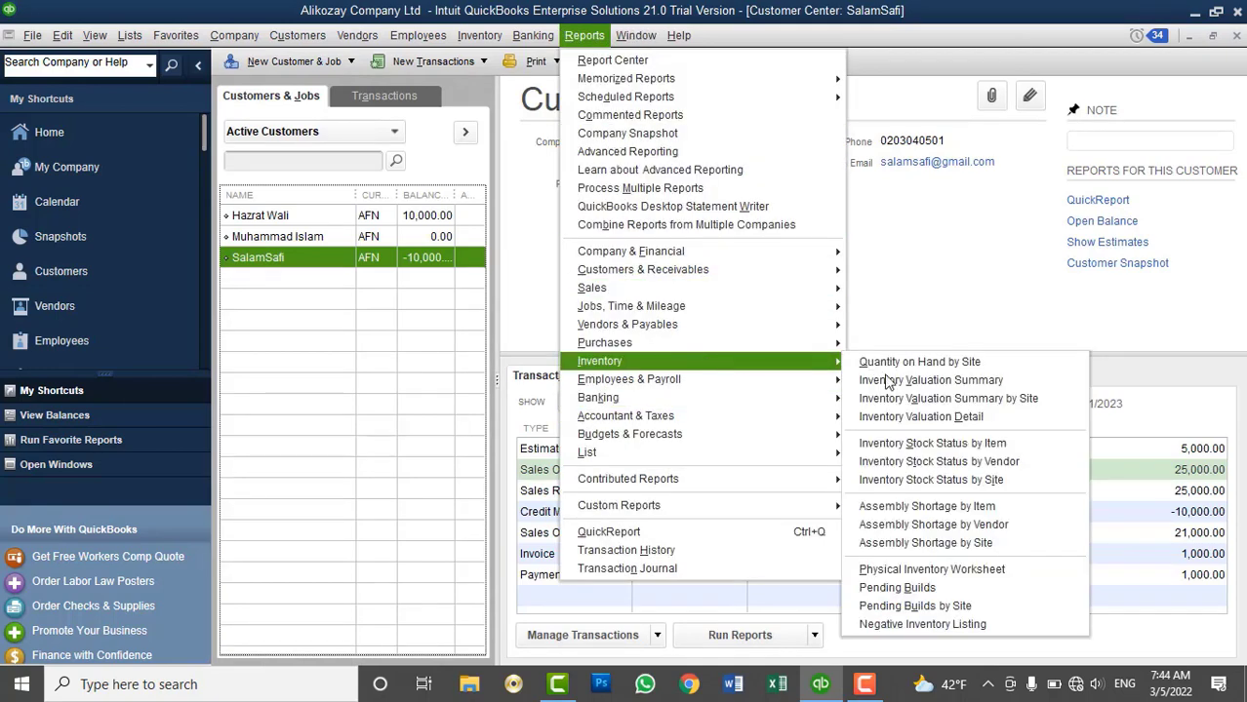
click(935, 363)
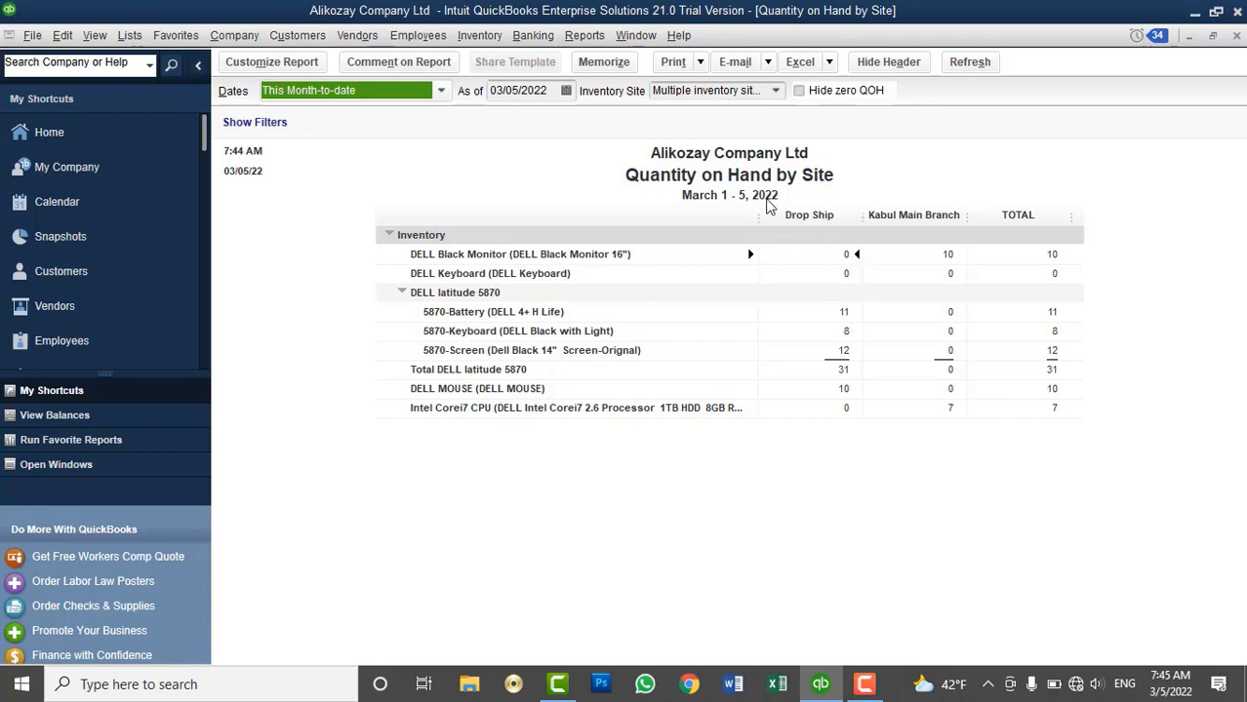
Try deleting the Drop Ship site, accept the refusal, and close the site list and report
click(130, 35)
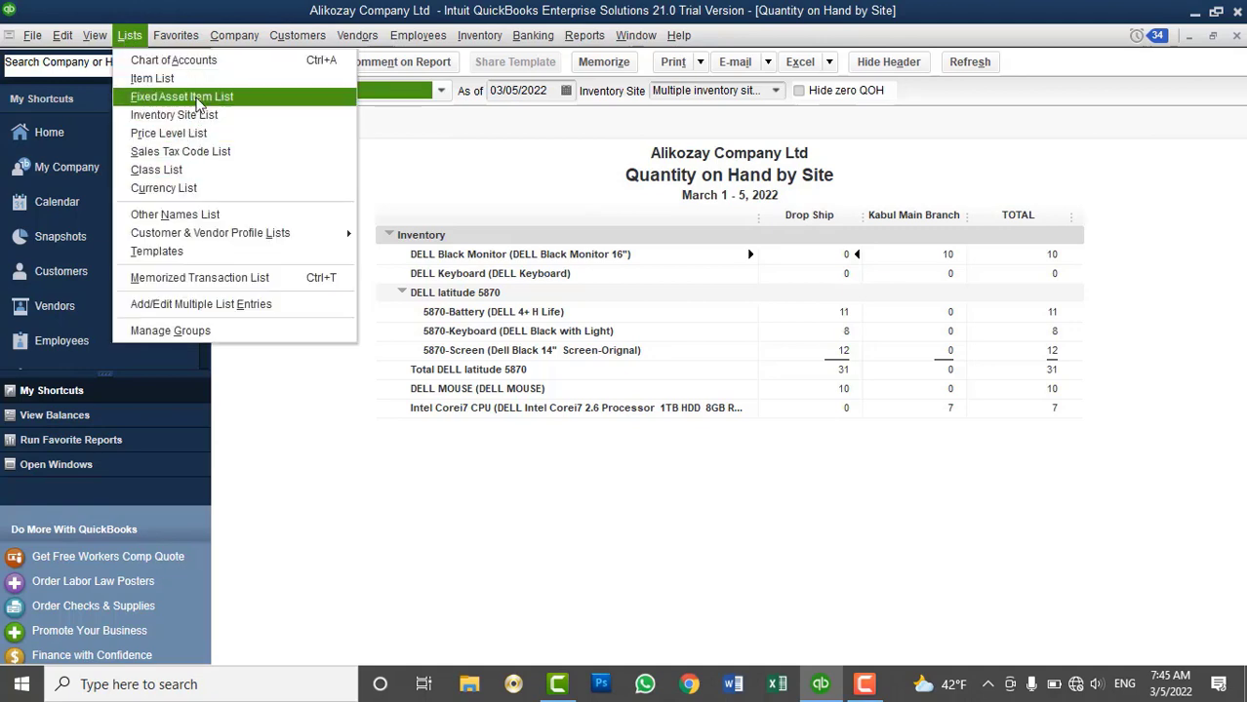
click(211, 114)
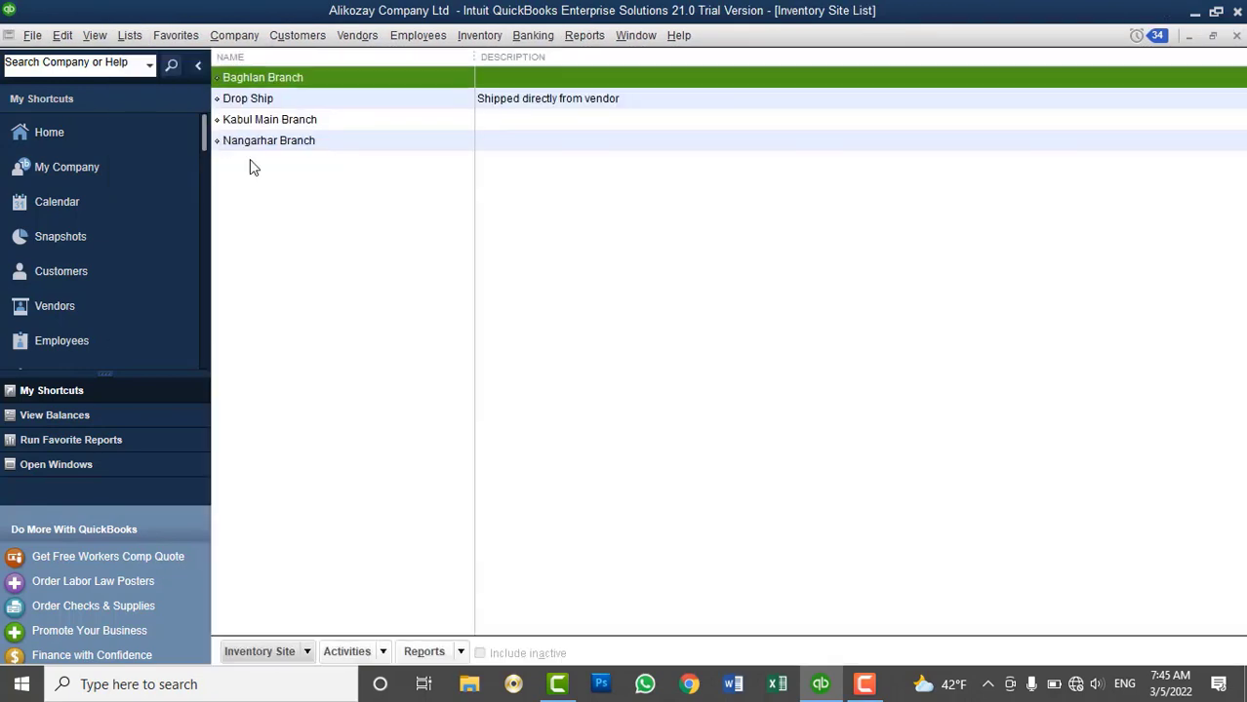
right_click(277, 99)
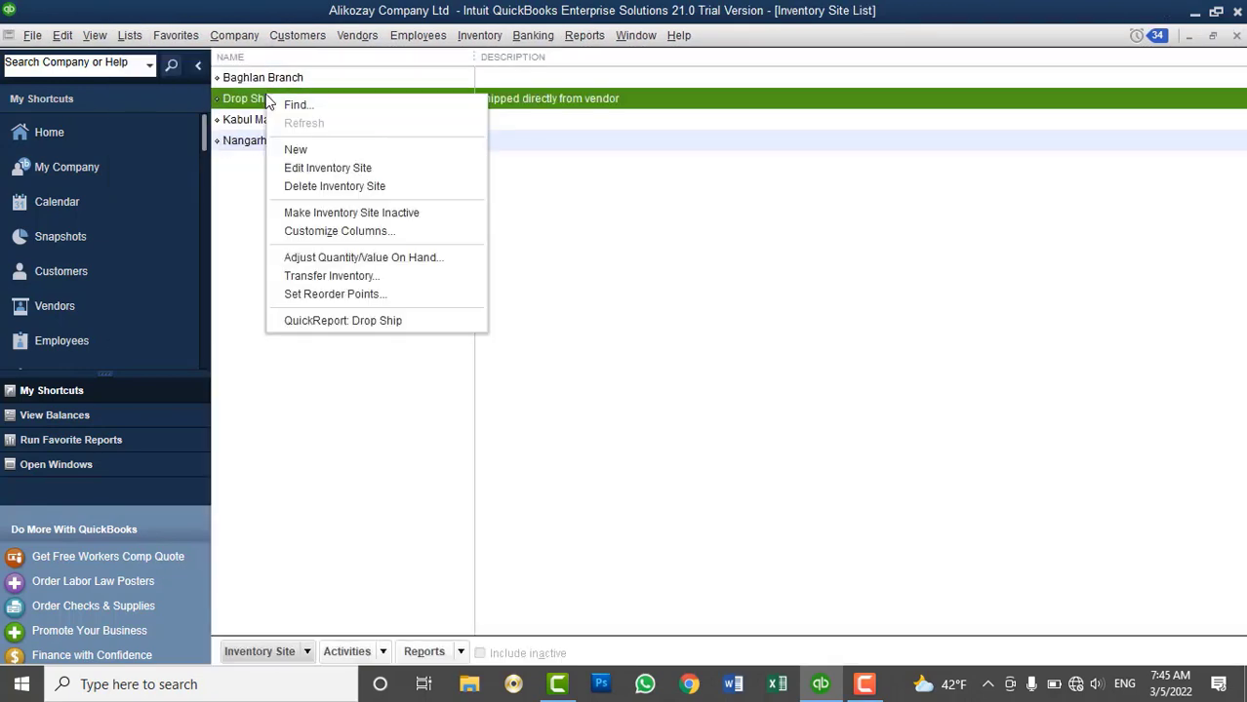
click(298, 186)
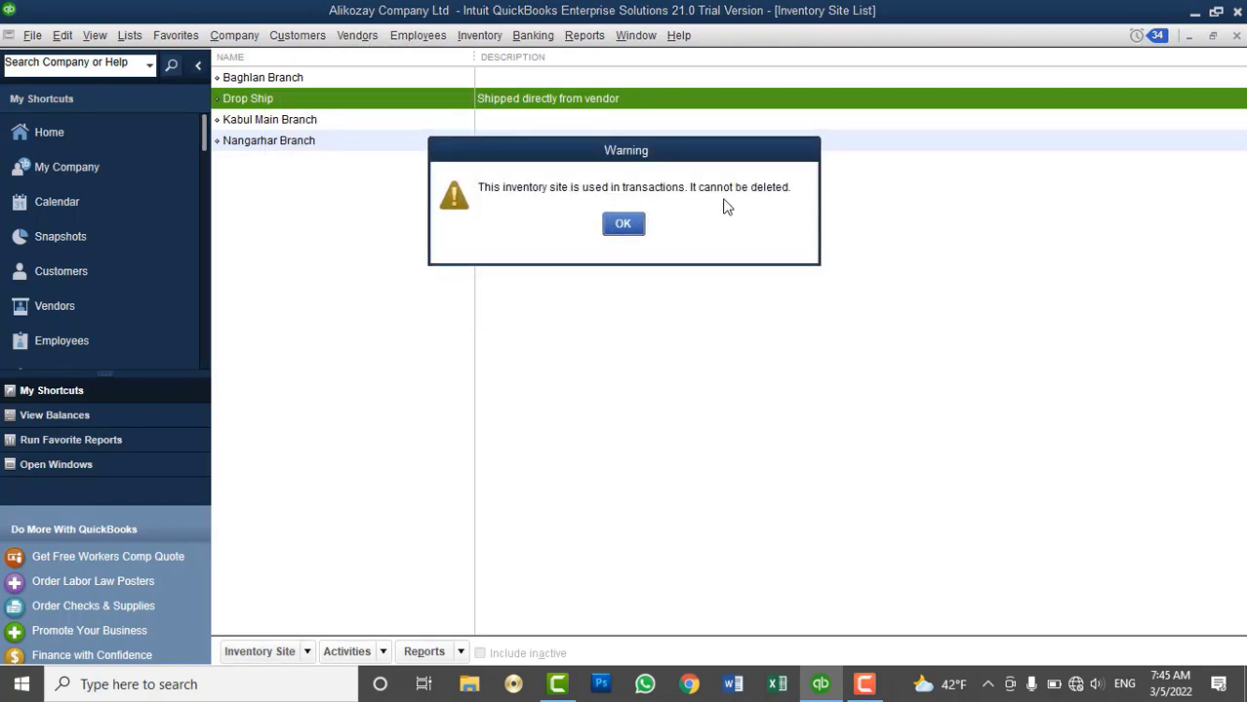
click(630, 228)
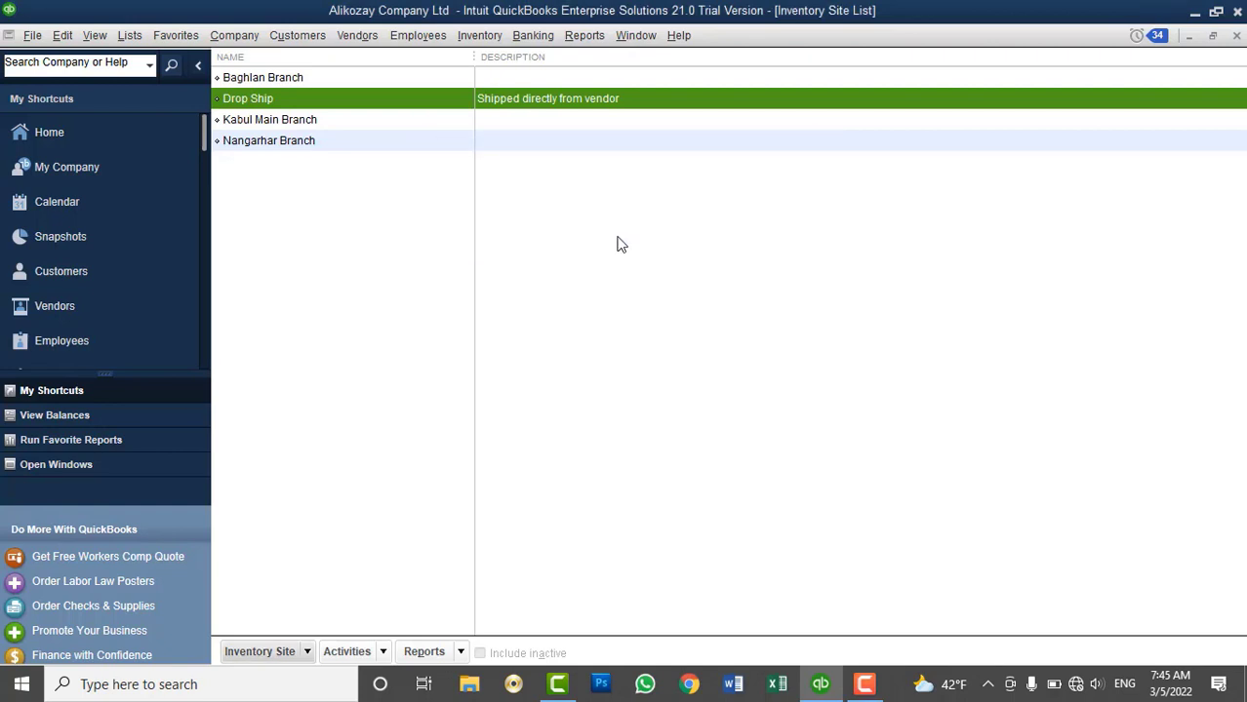
click(1235, 37)
click(1235, 37)
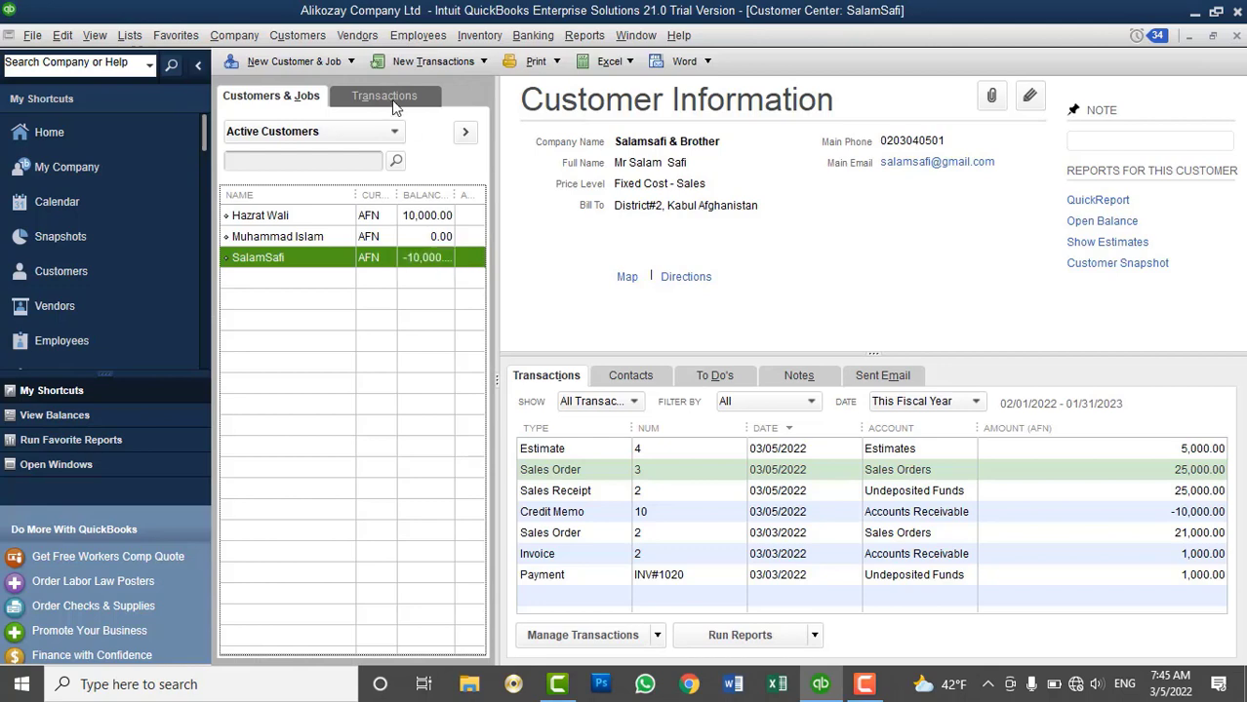
Check Accounts Payable, Accounts Payable - USD and Accounts Receivable in the Company Snapshot, then open the Customer Center
click(97, 237)
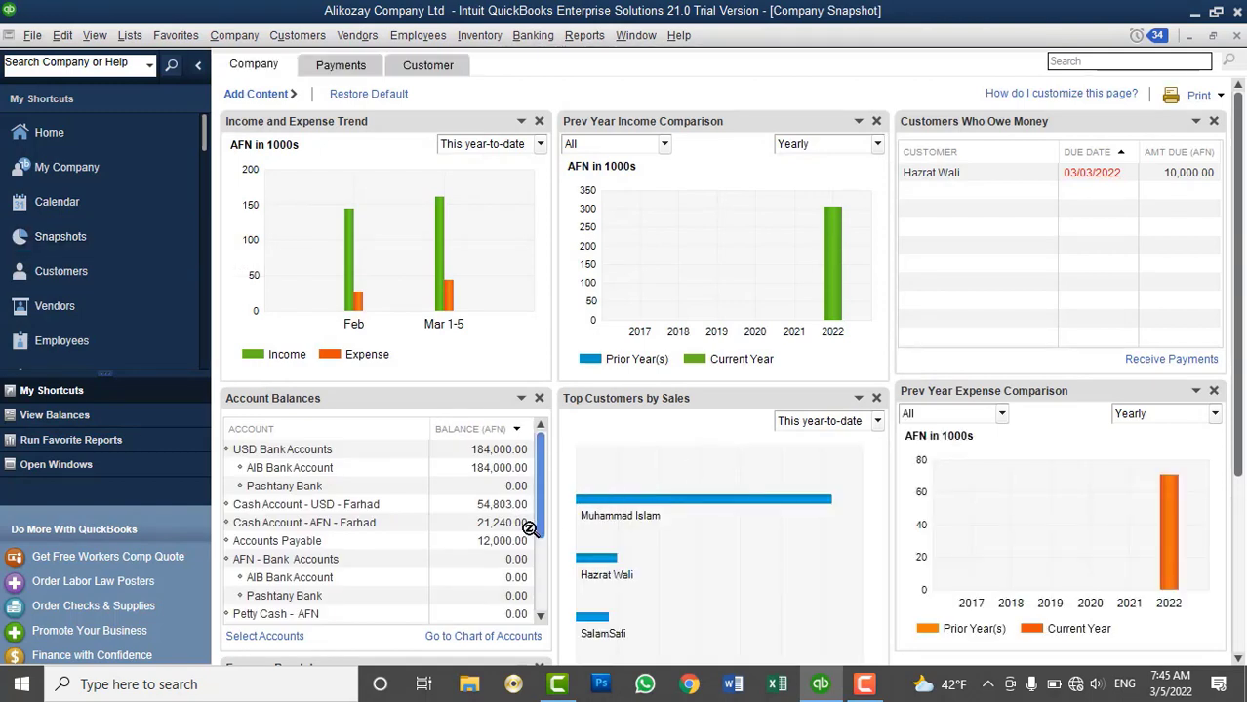
click(315, 542)
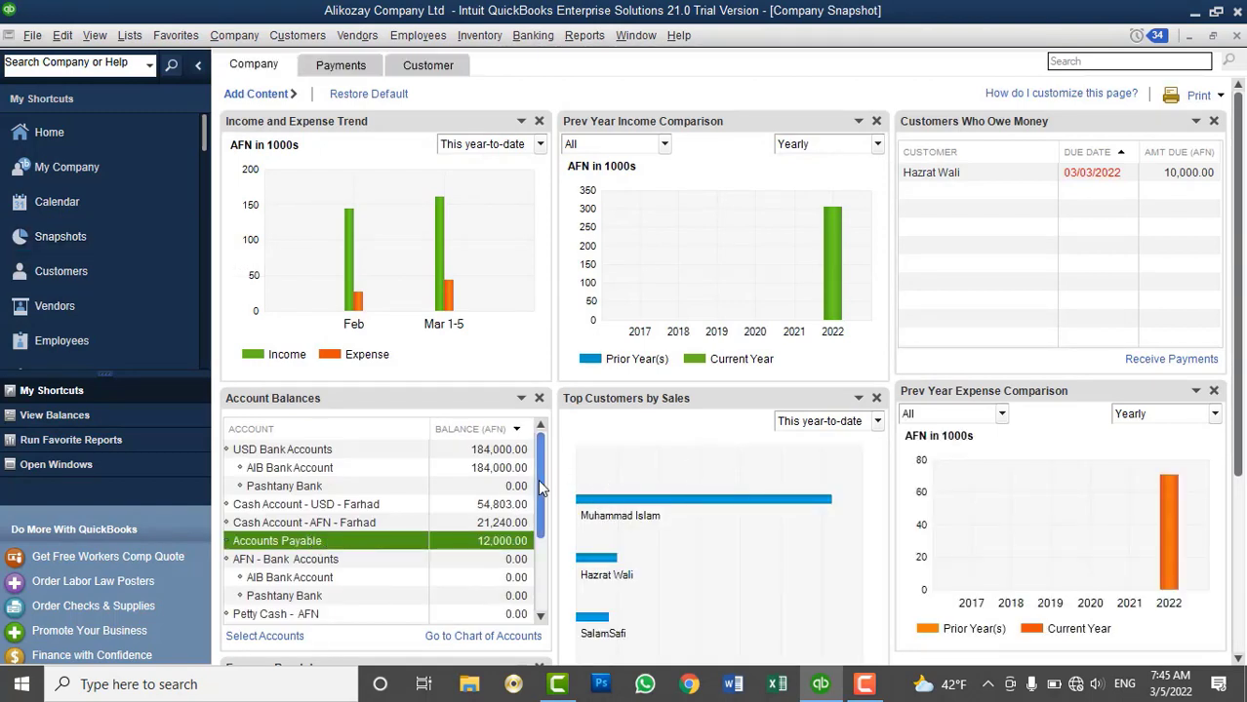
drag(542, 488, 549, 600)
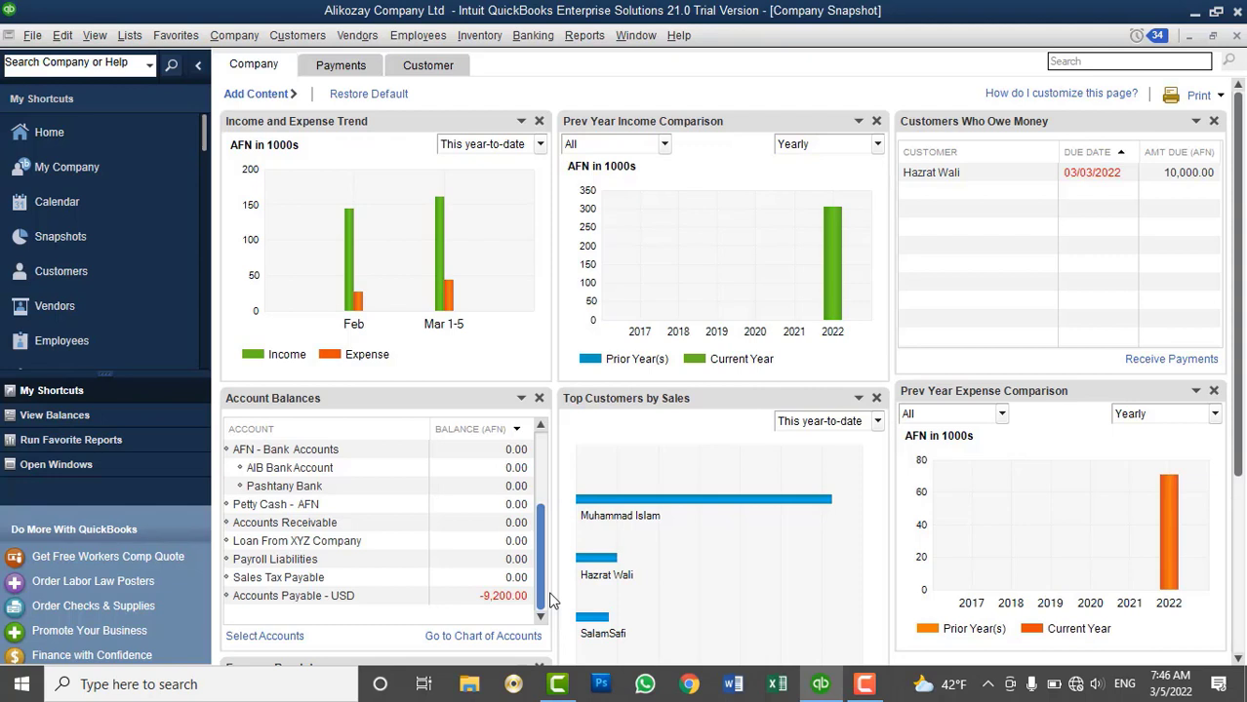
click(472, 598)
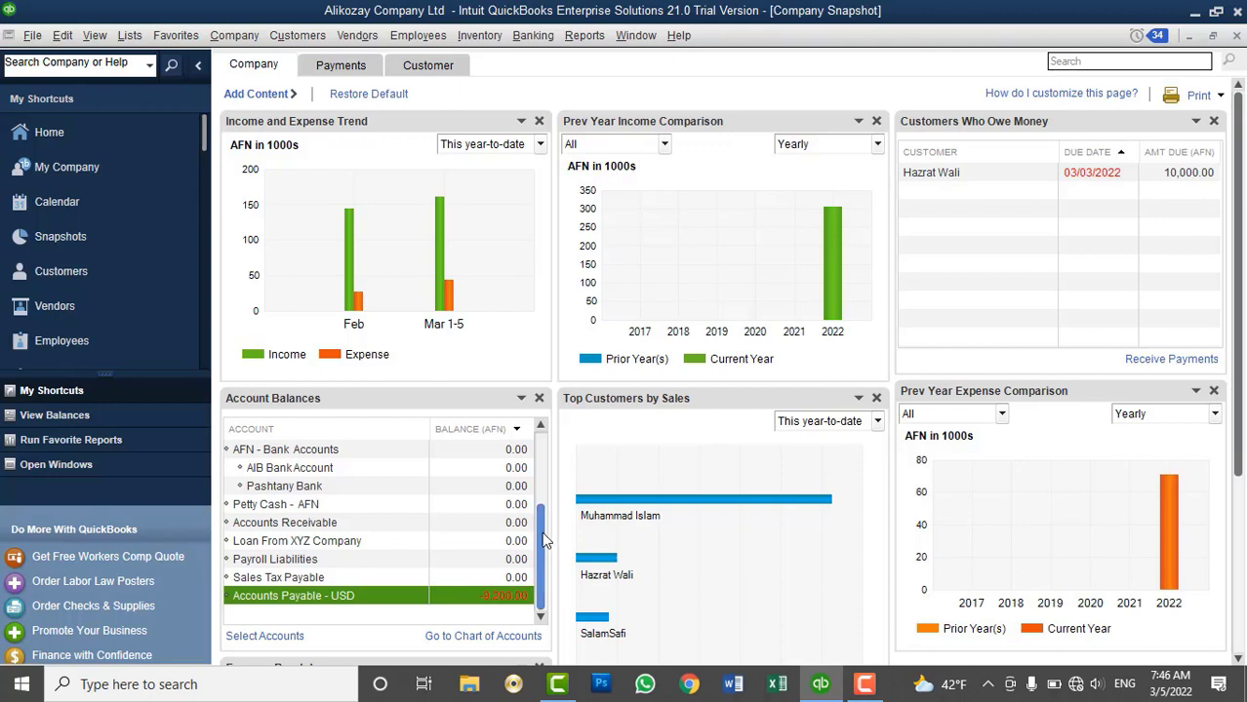
drag(535, 520, 537, 432)
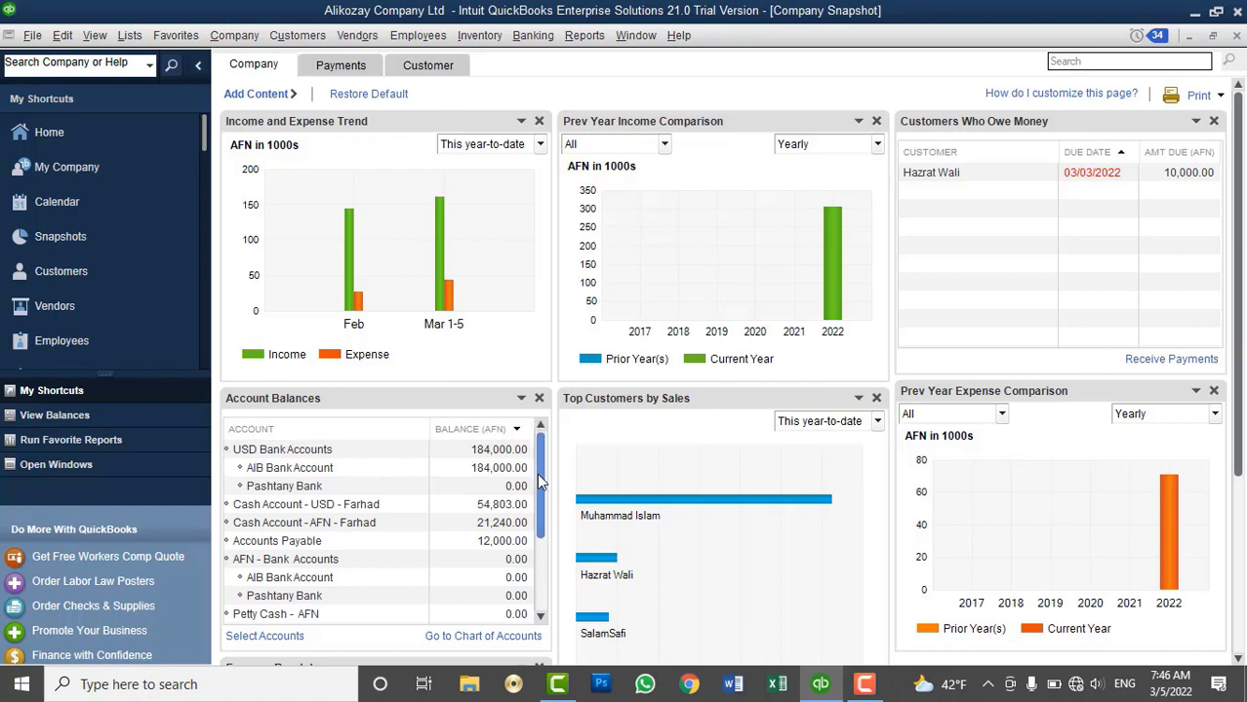
drag(541, 483, 538, 549)
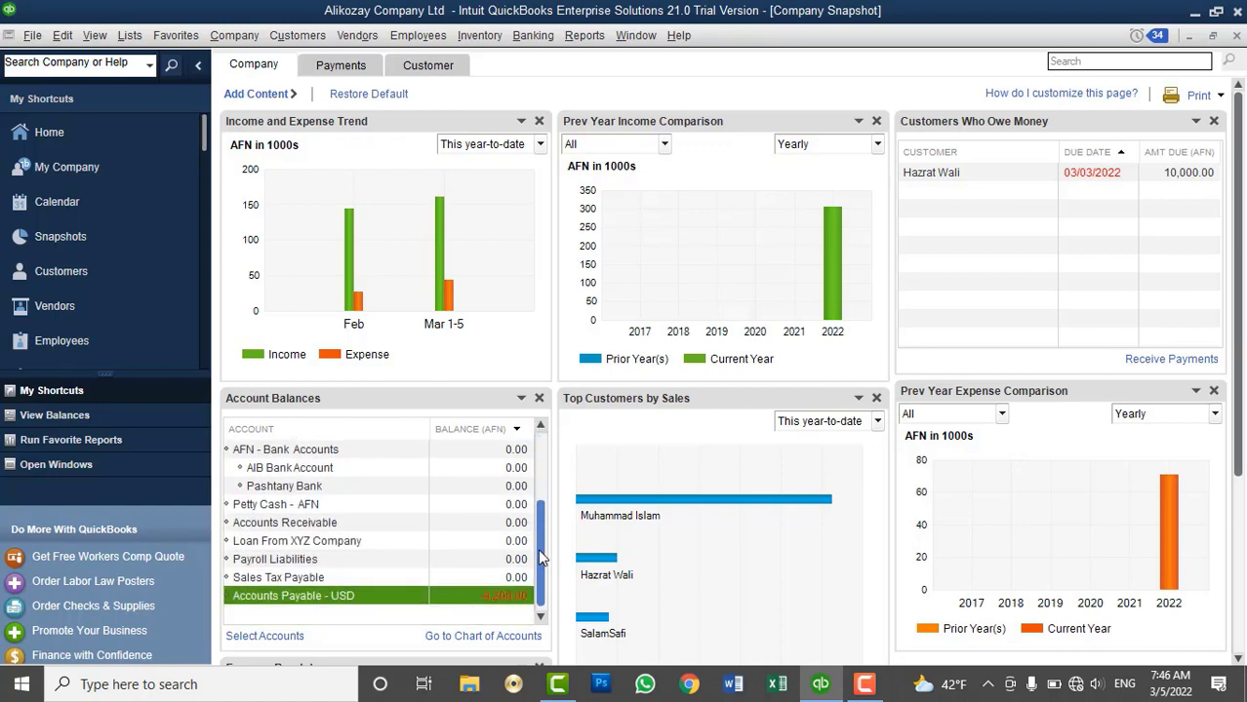
click(454, 526)
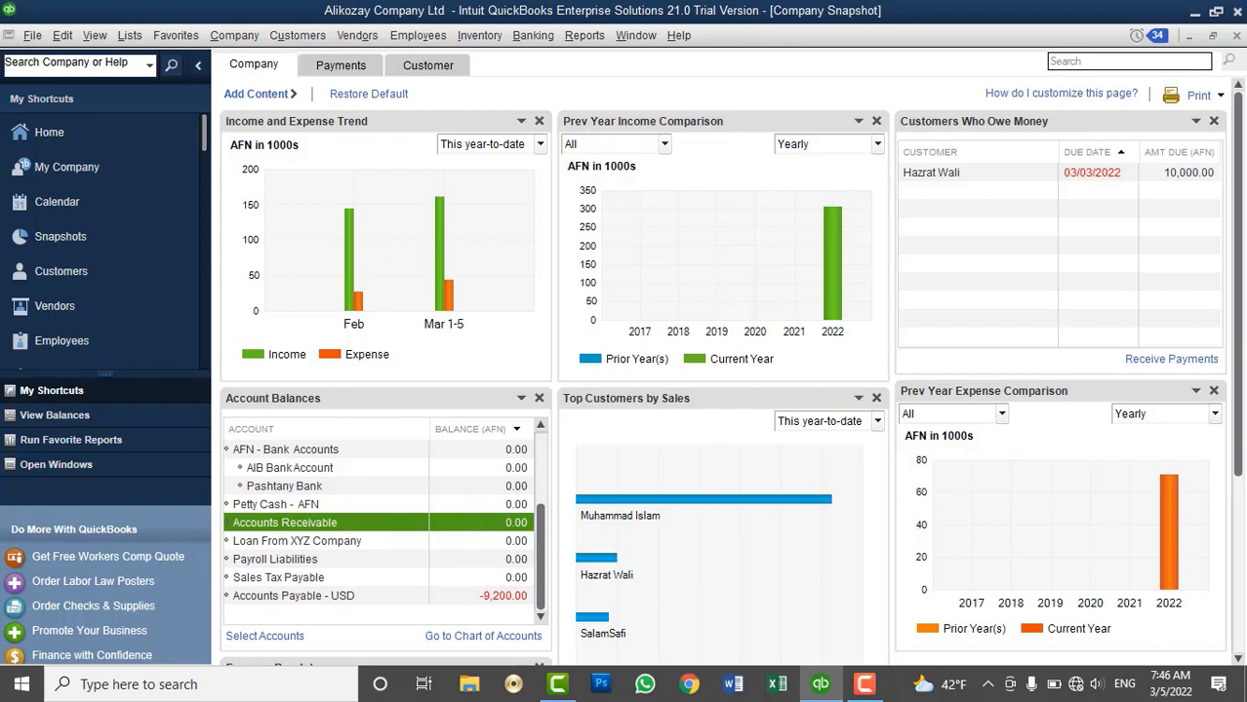
key(ctrl+j)
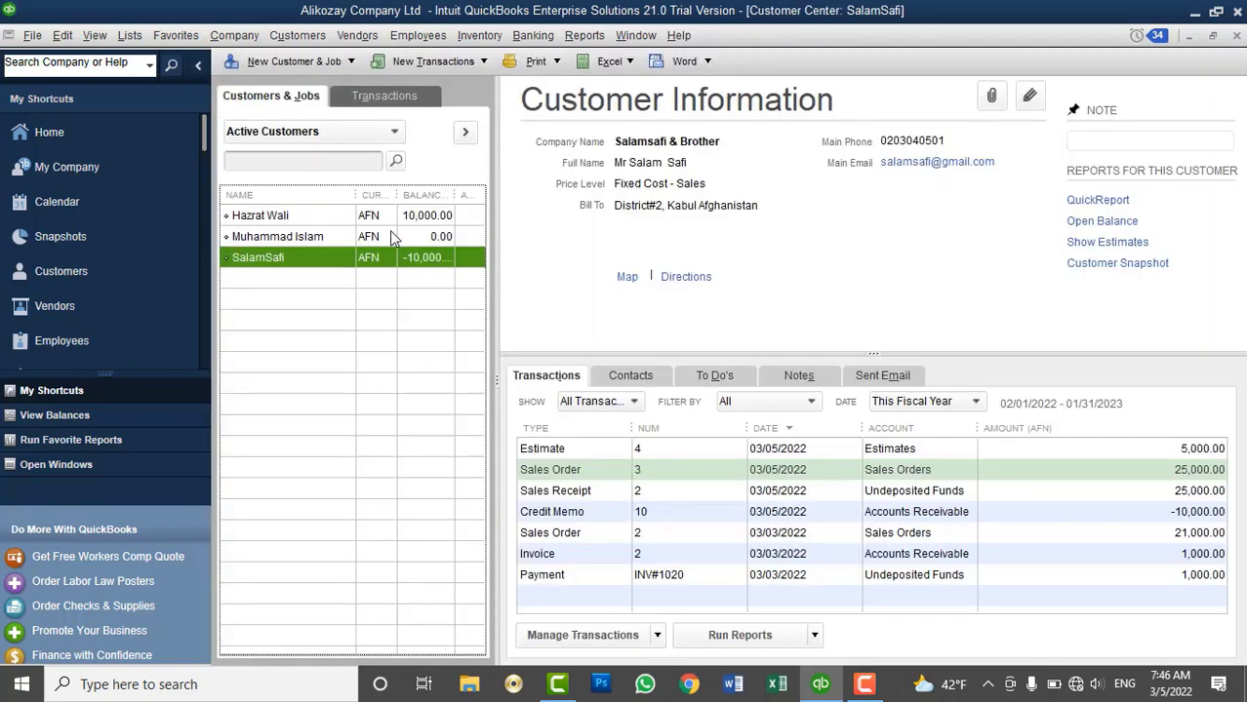
click(434, 216)
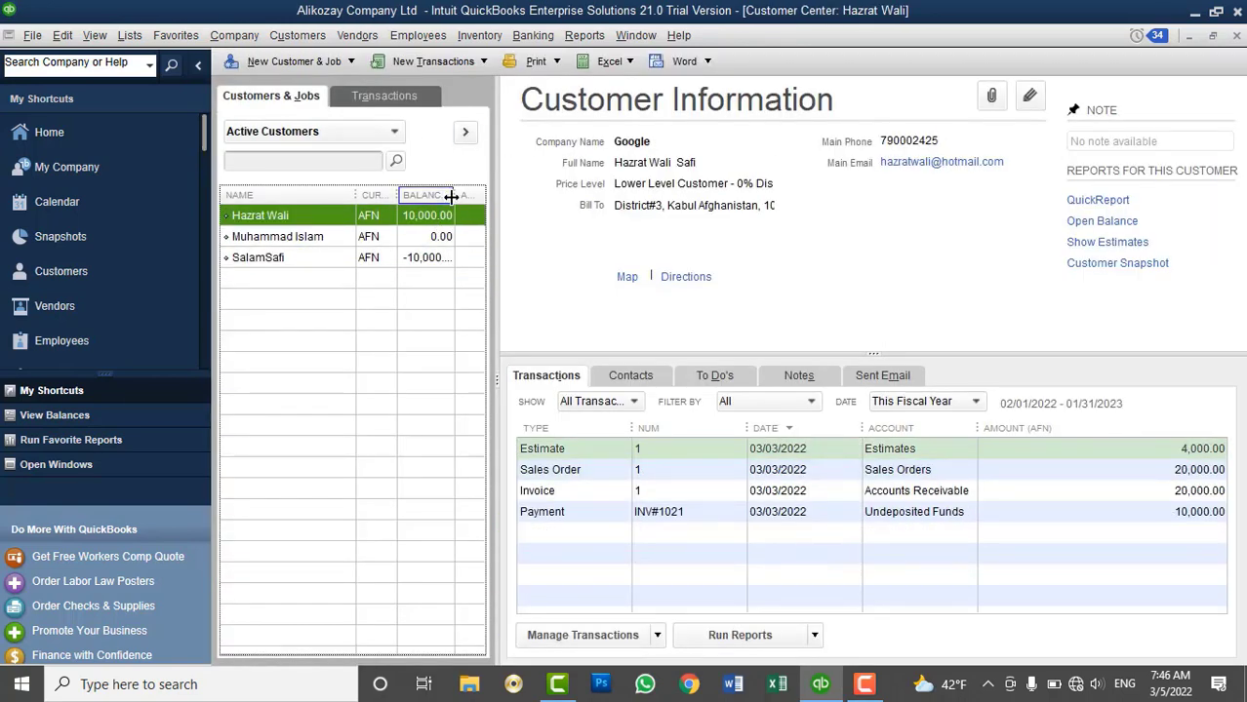
drag(450, 196, 460, 196)
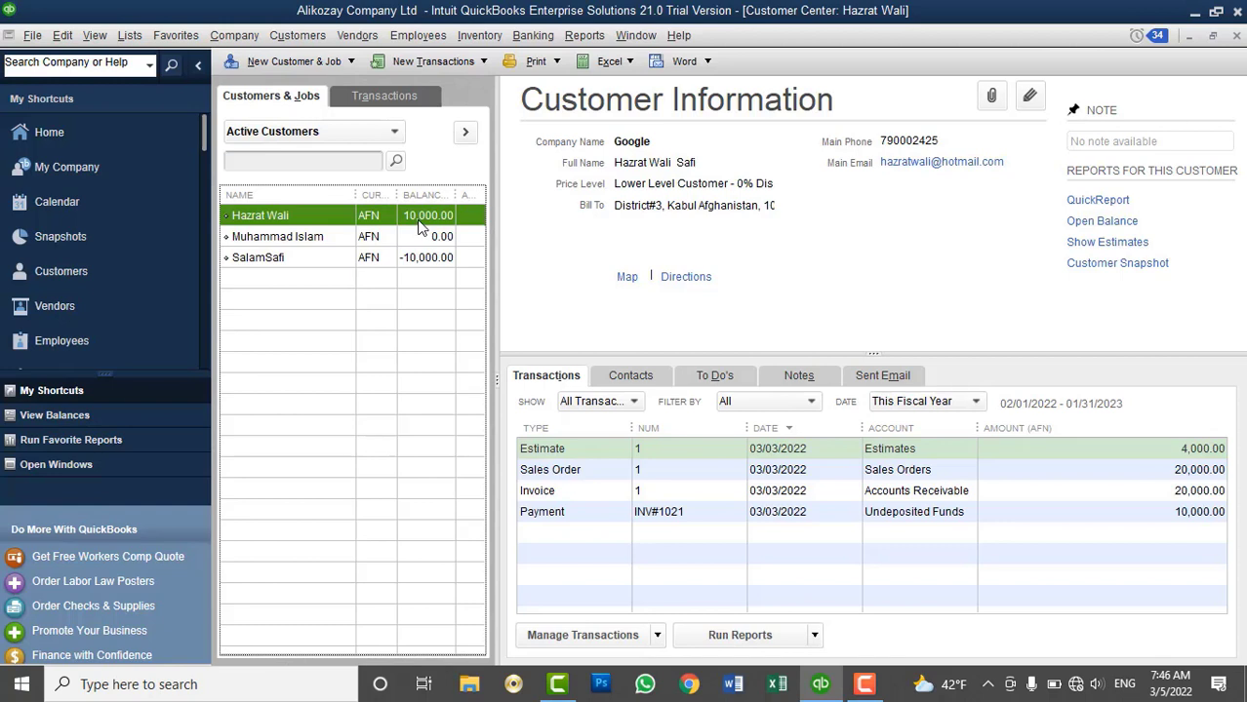
click(585, 35)
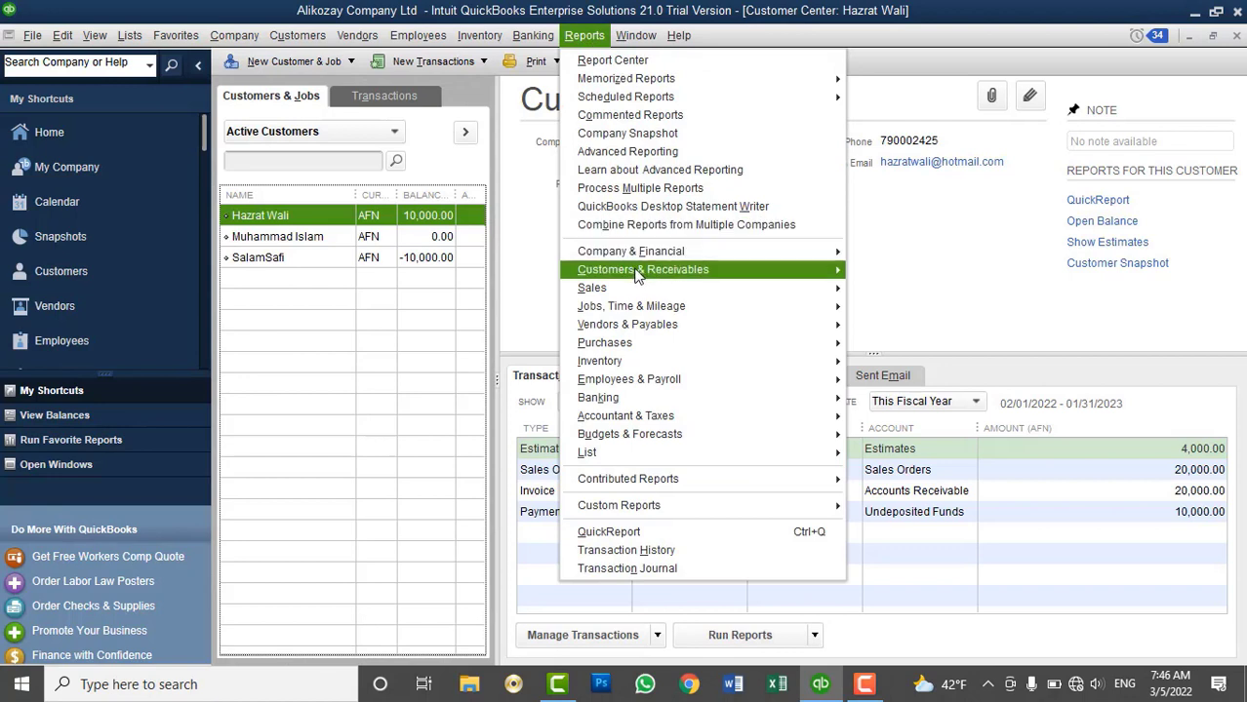
mouse_move(636, 277)
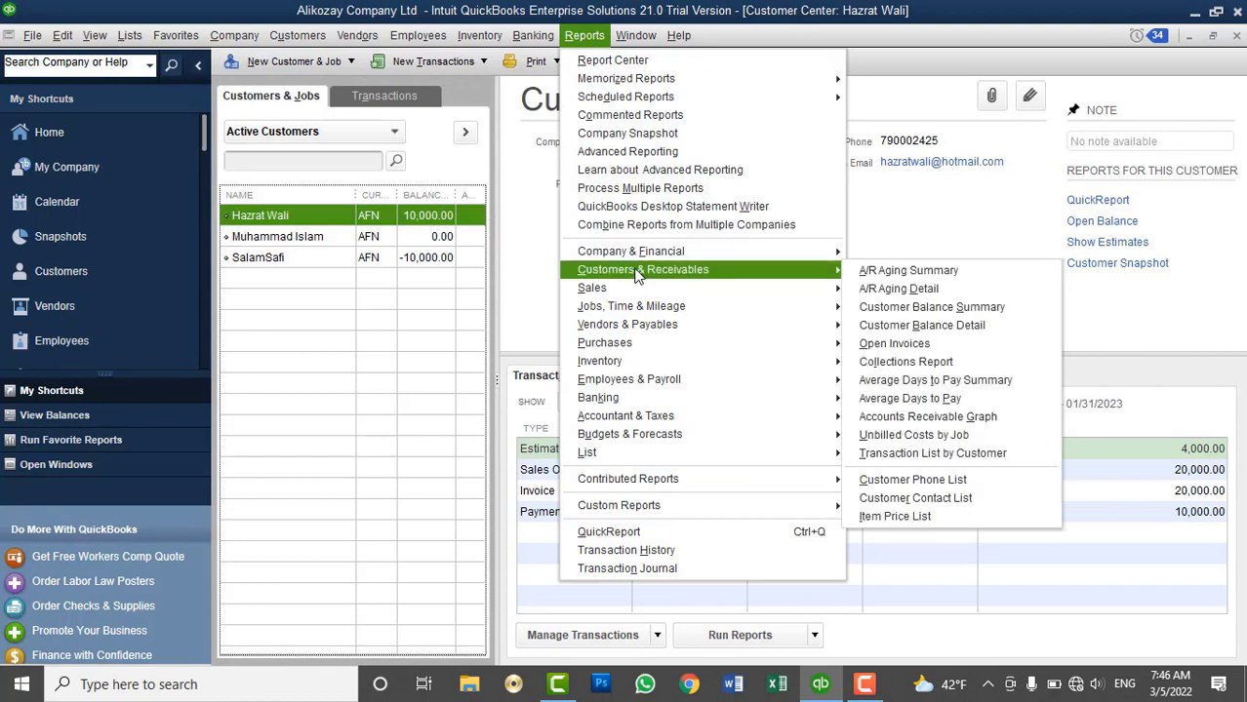
click(868, 277)
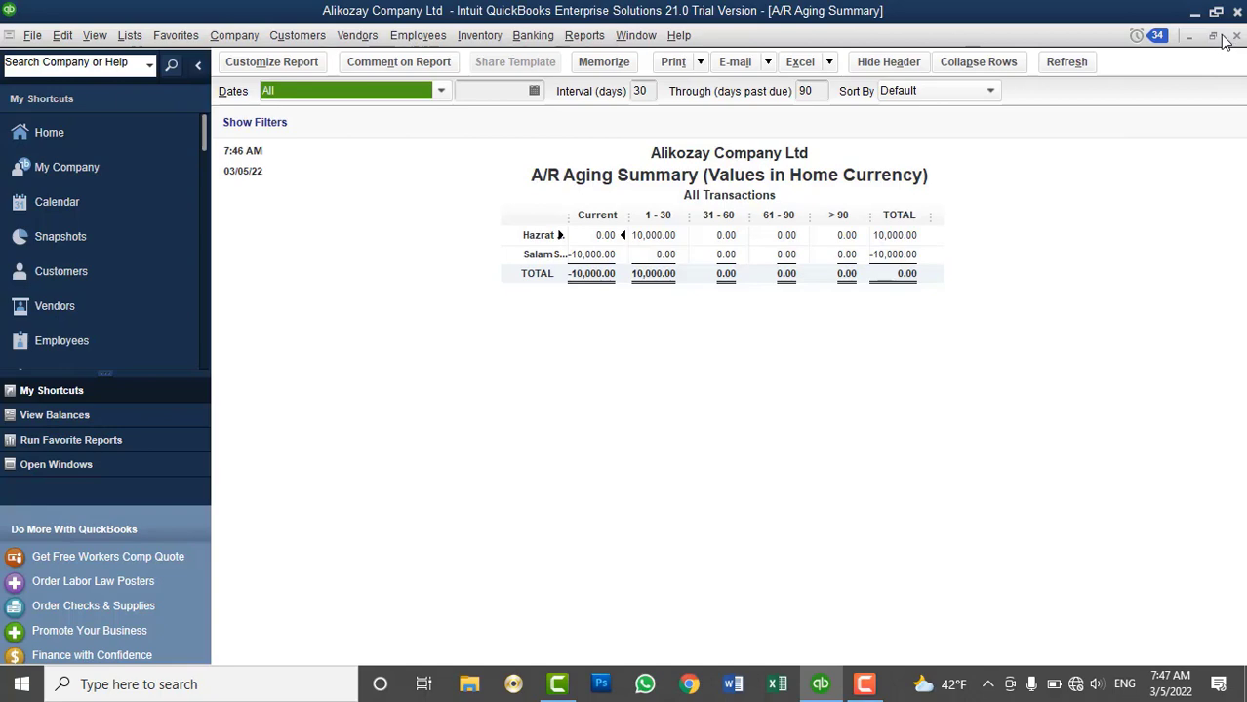
click(1234, 41)
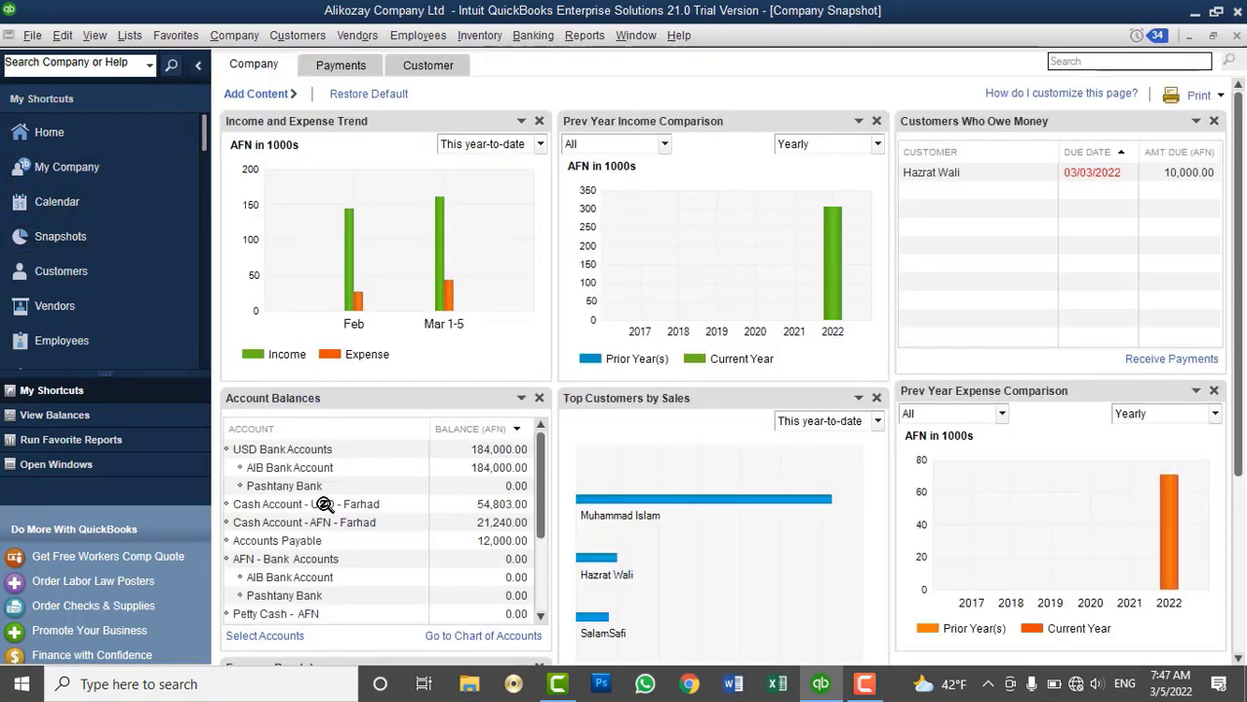
Check the Accounts Receivable and Accounts Payable - USD balances, then close the Company Snapshot
scroll(336, 558, down, 1)
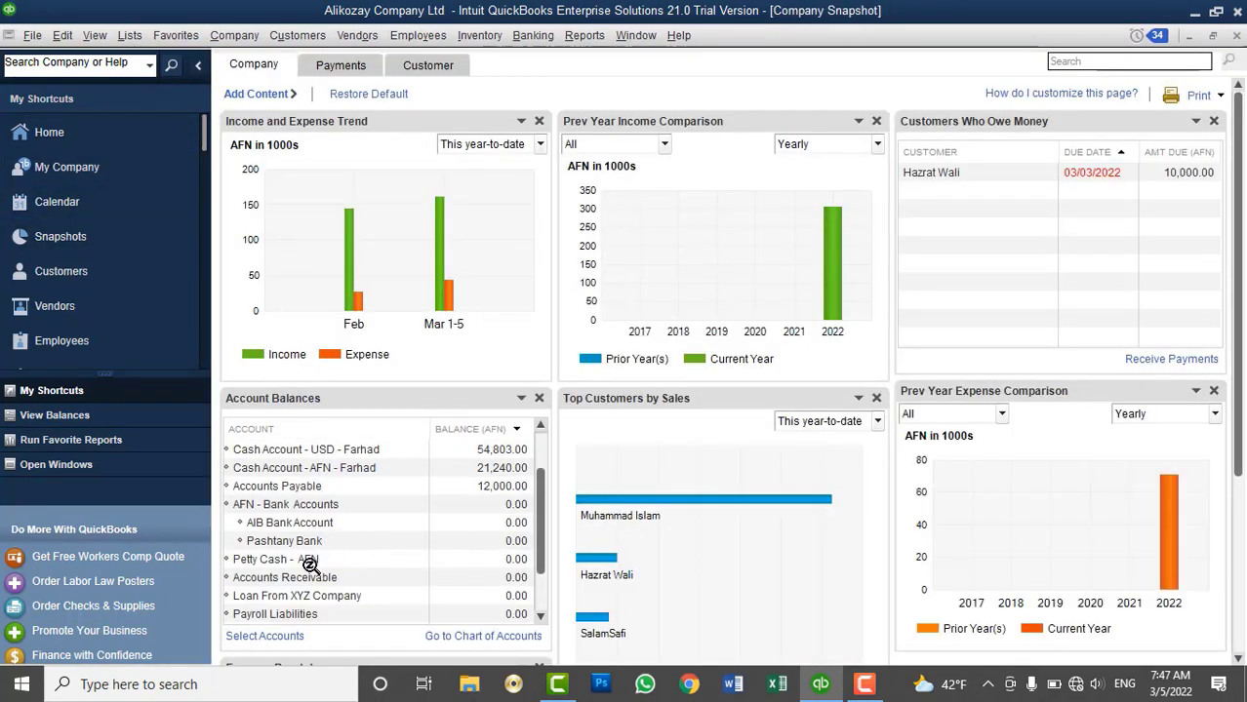
click(307, 579)
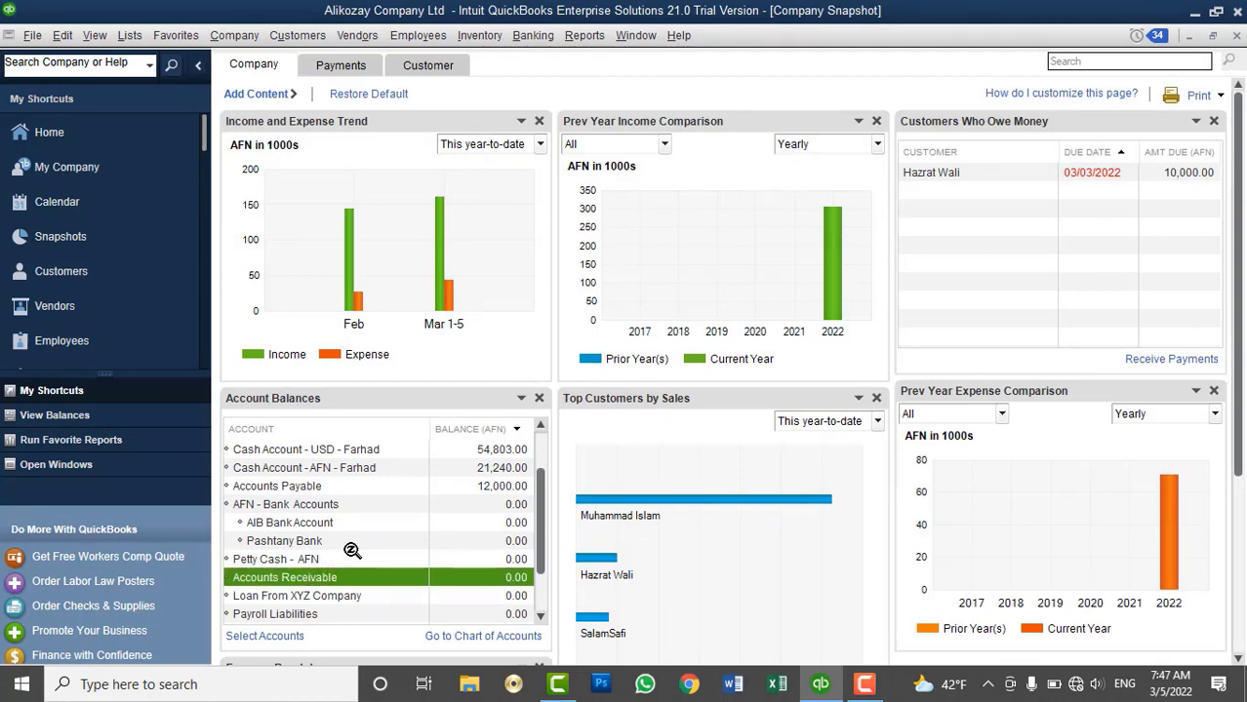
scroll(352, 551, down, 1)
click(343, 594)
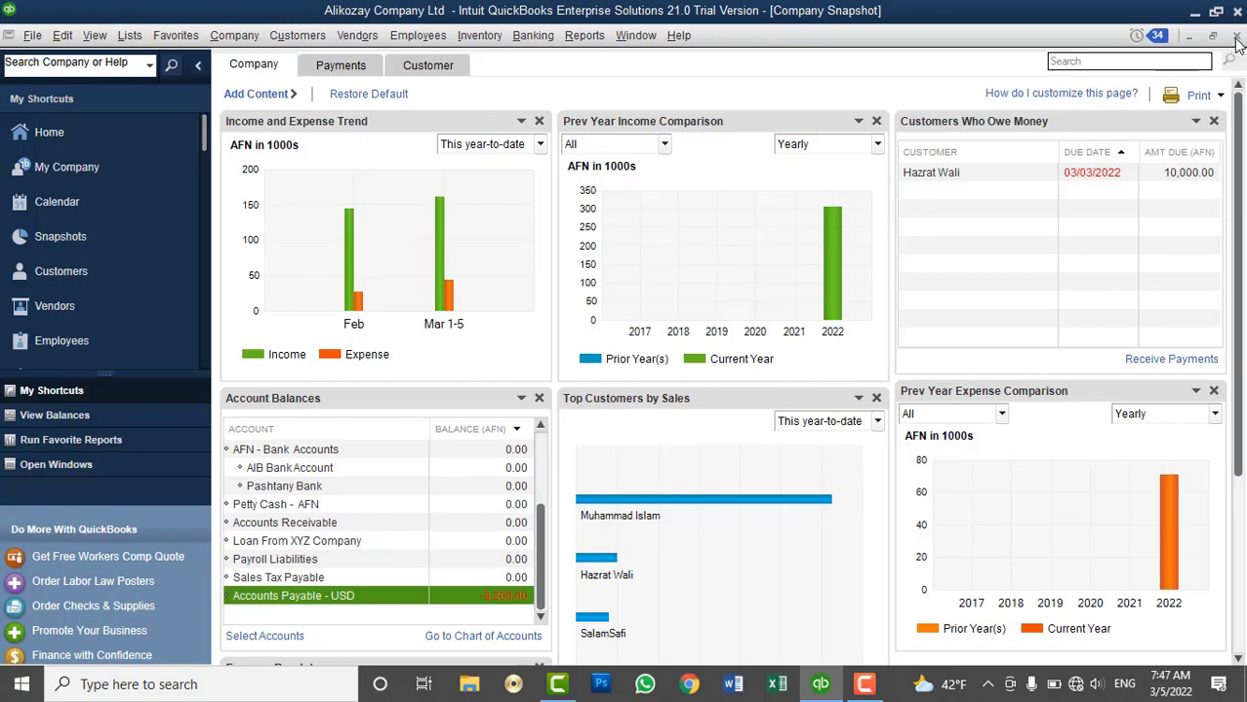
click(1236, 38)
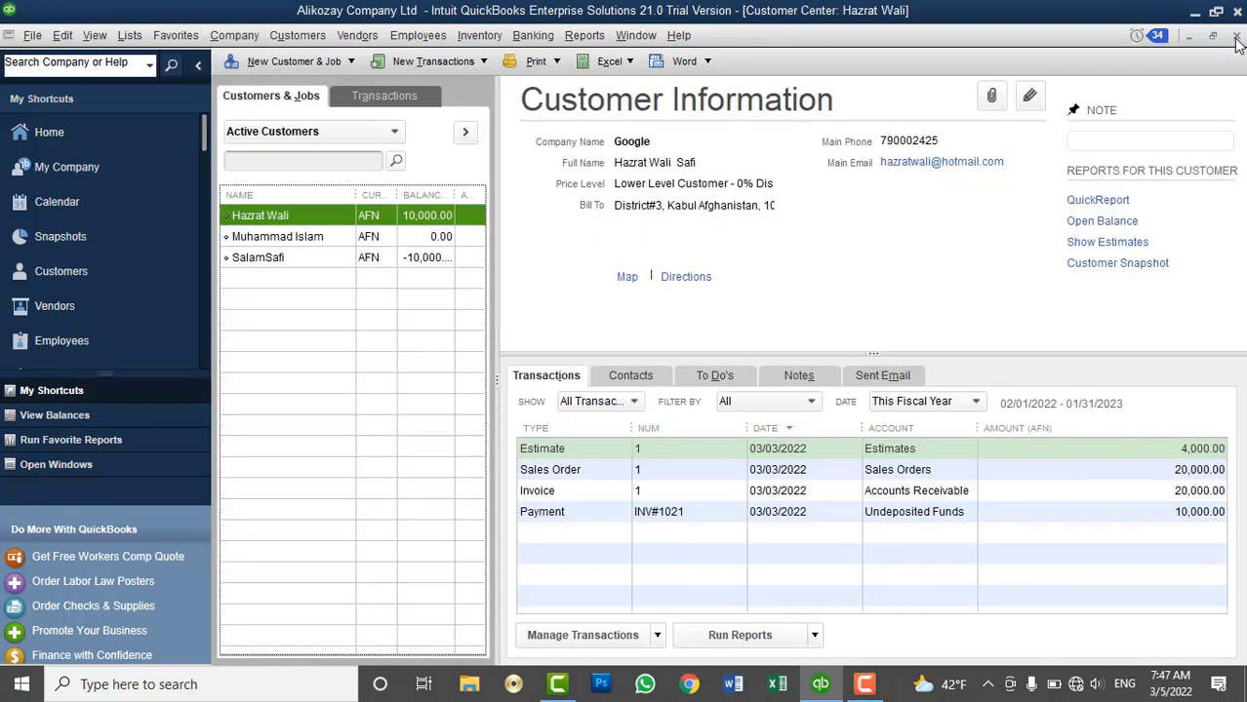
click(432, 260)
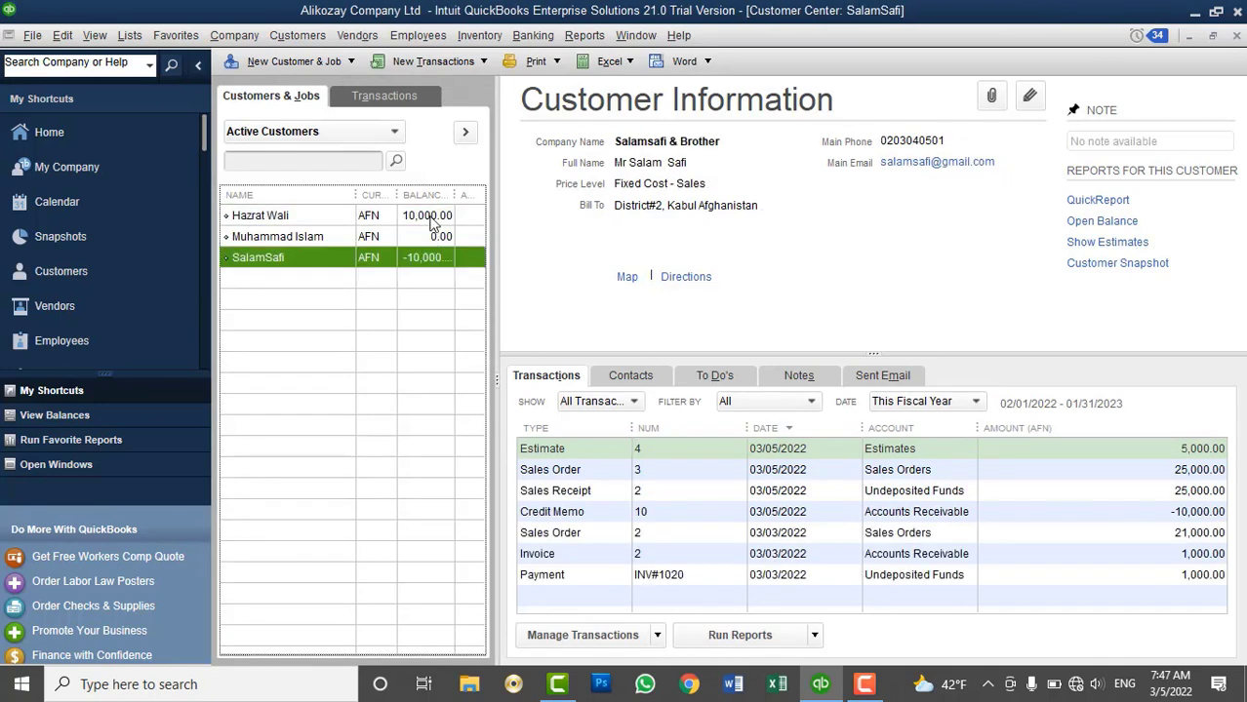
click(433, 219)
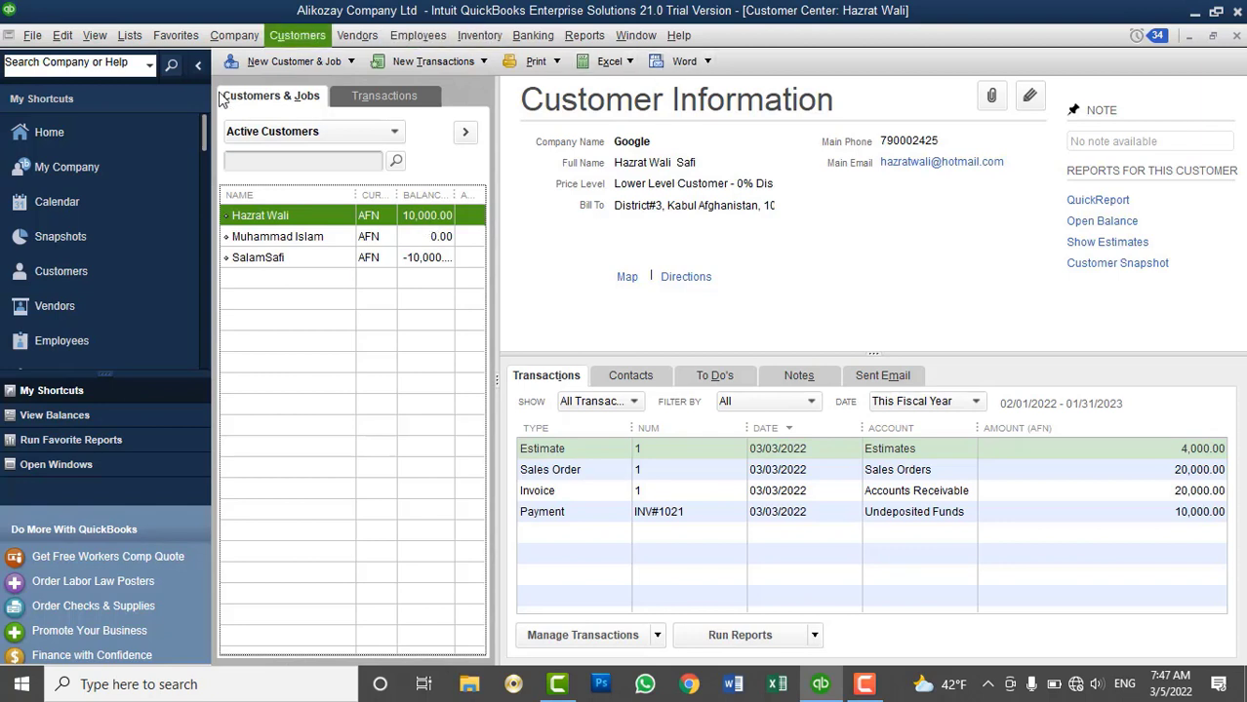
click(70, 305)
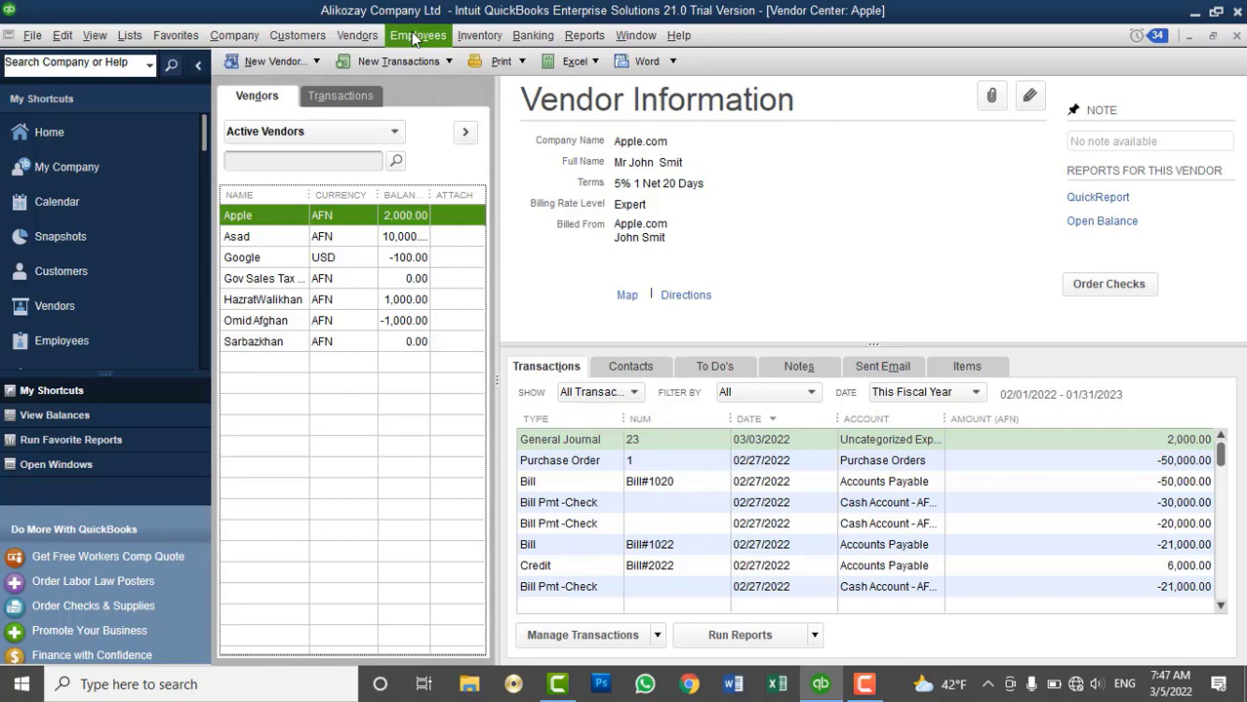
click(61, 270)
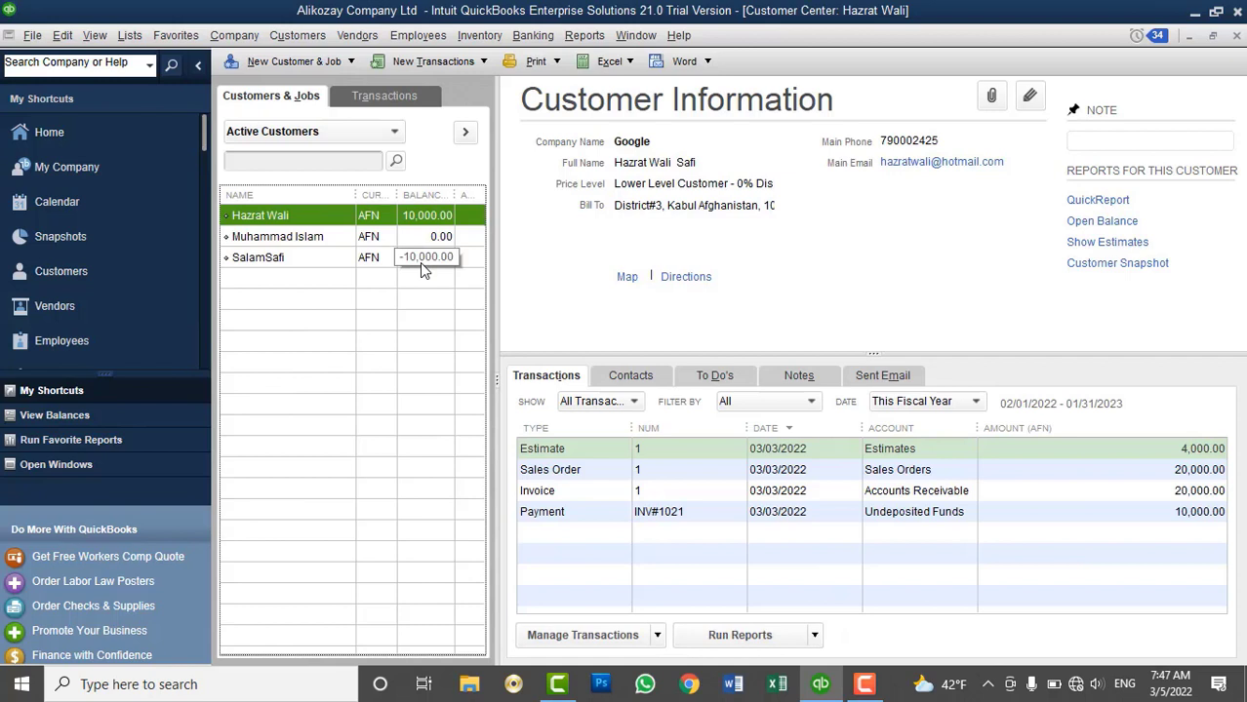
click(421, 270)
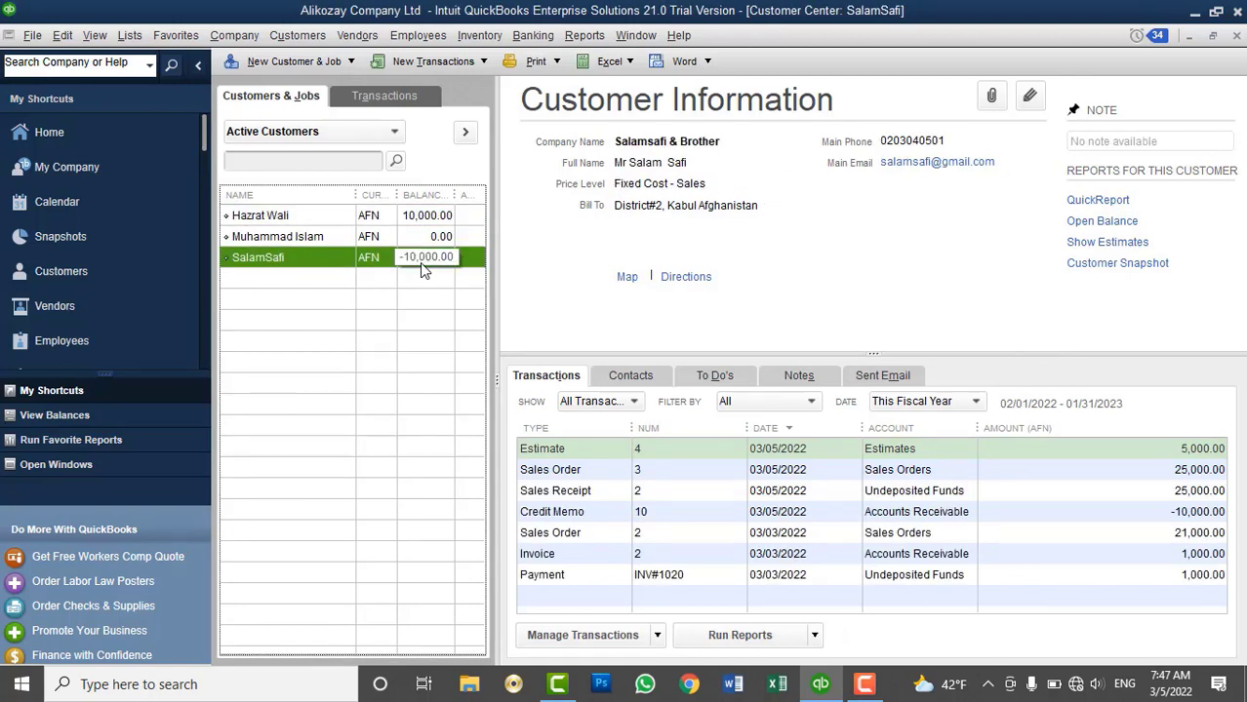
click(420, 213)
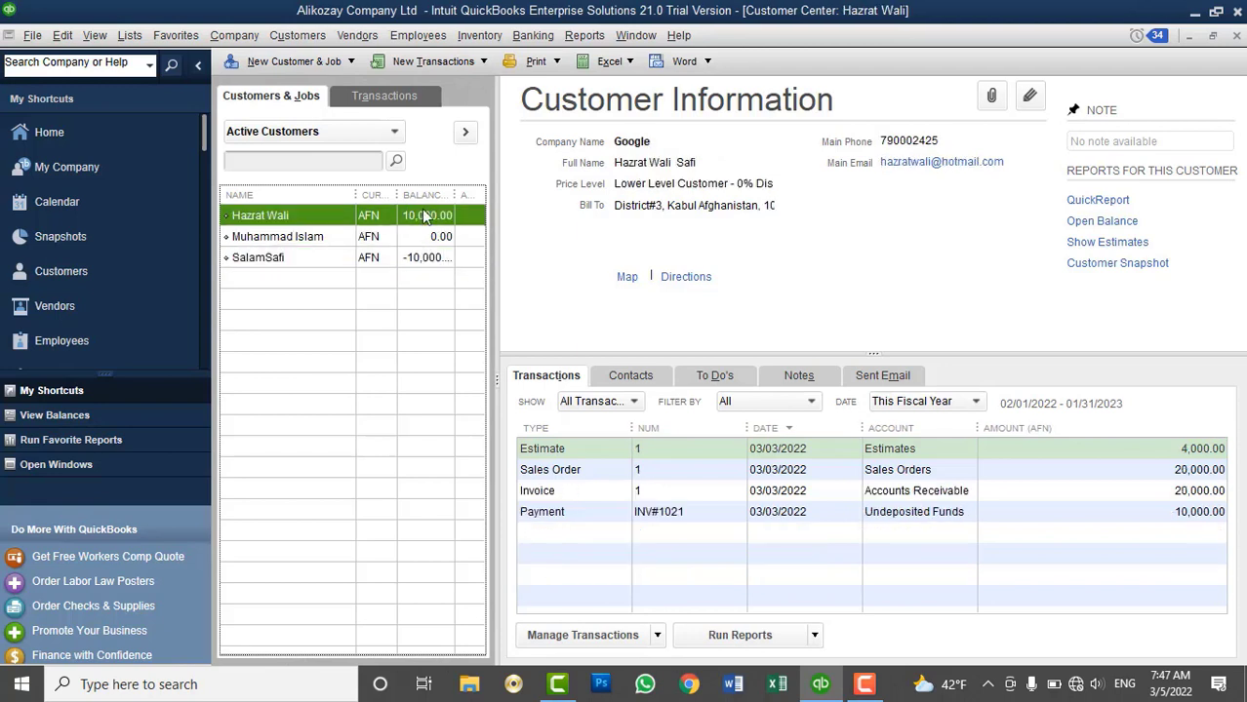
click(420, 258)
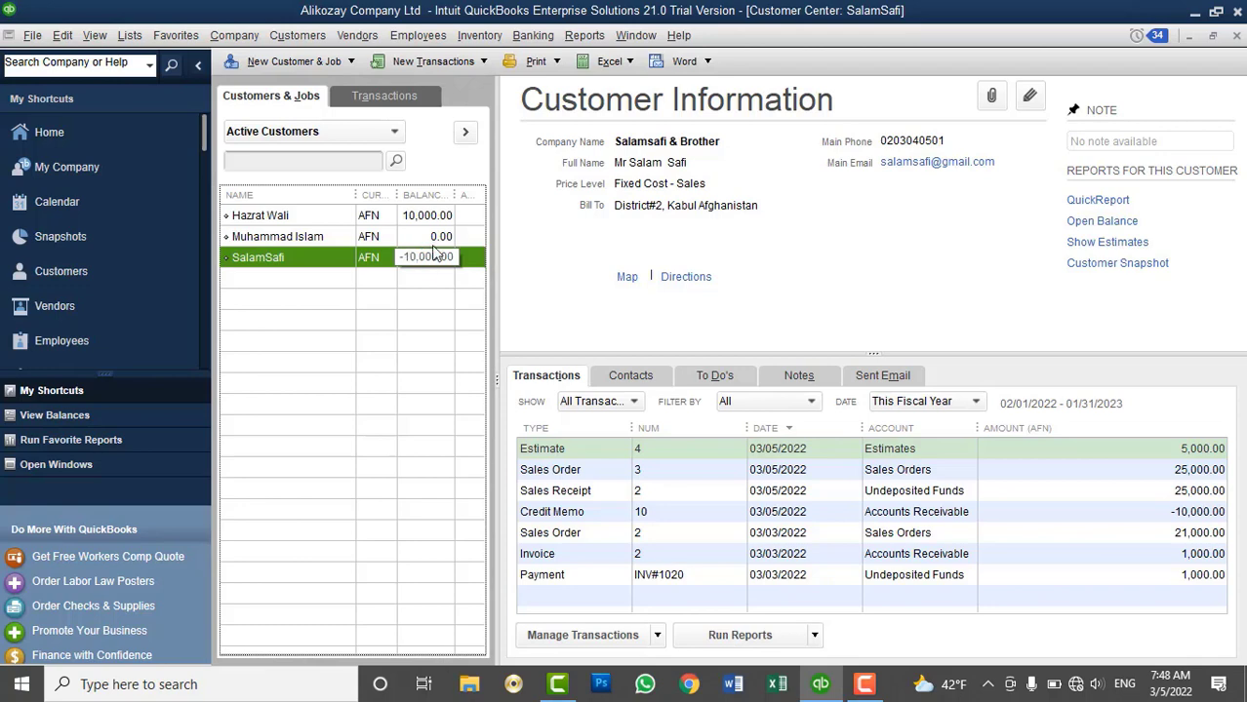
click(317, 35)
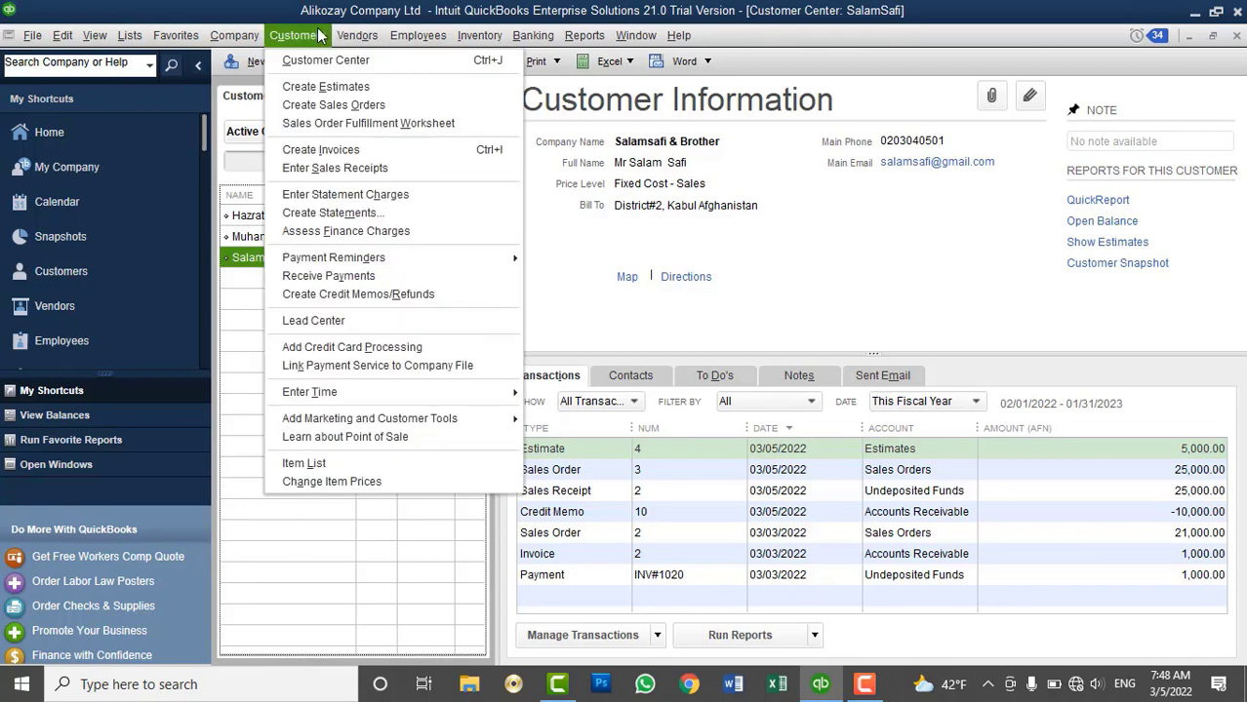
click(543, 319)
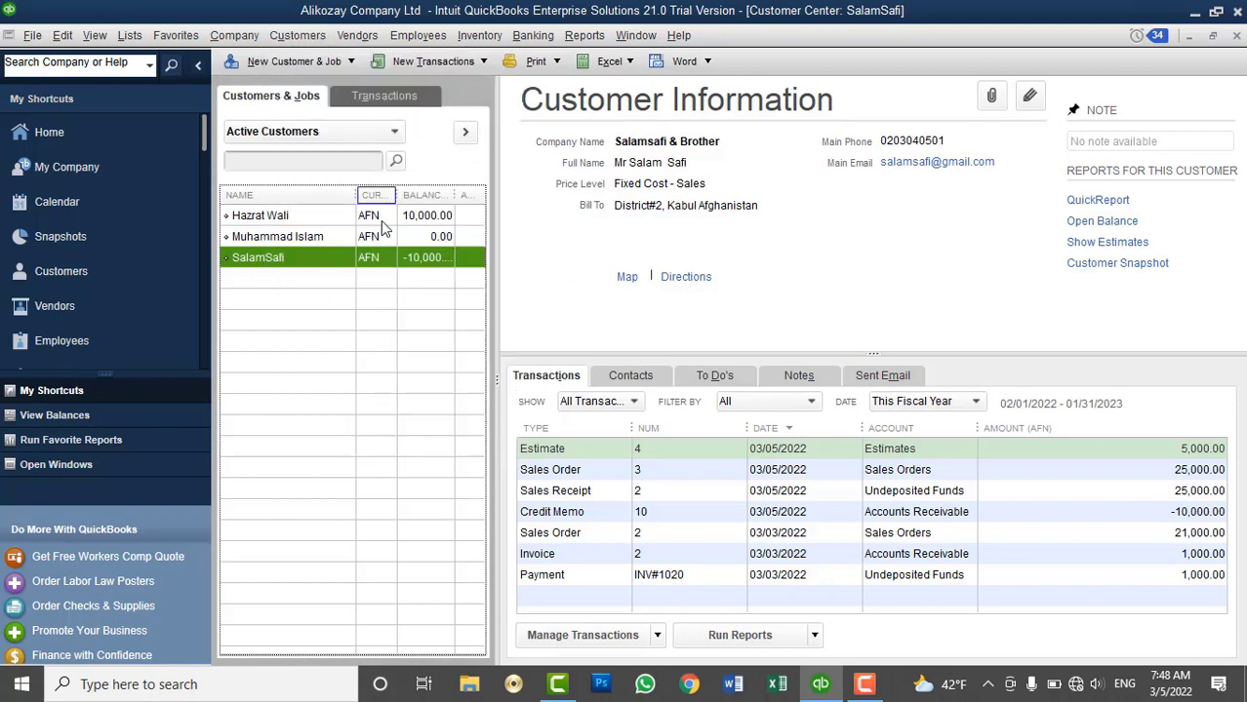
click(384, 216)
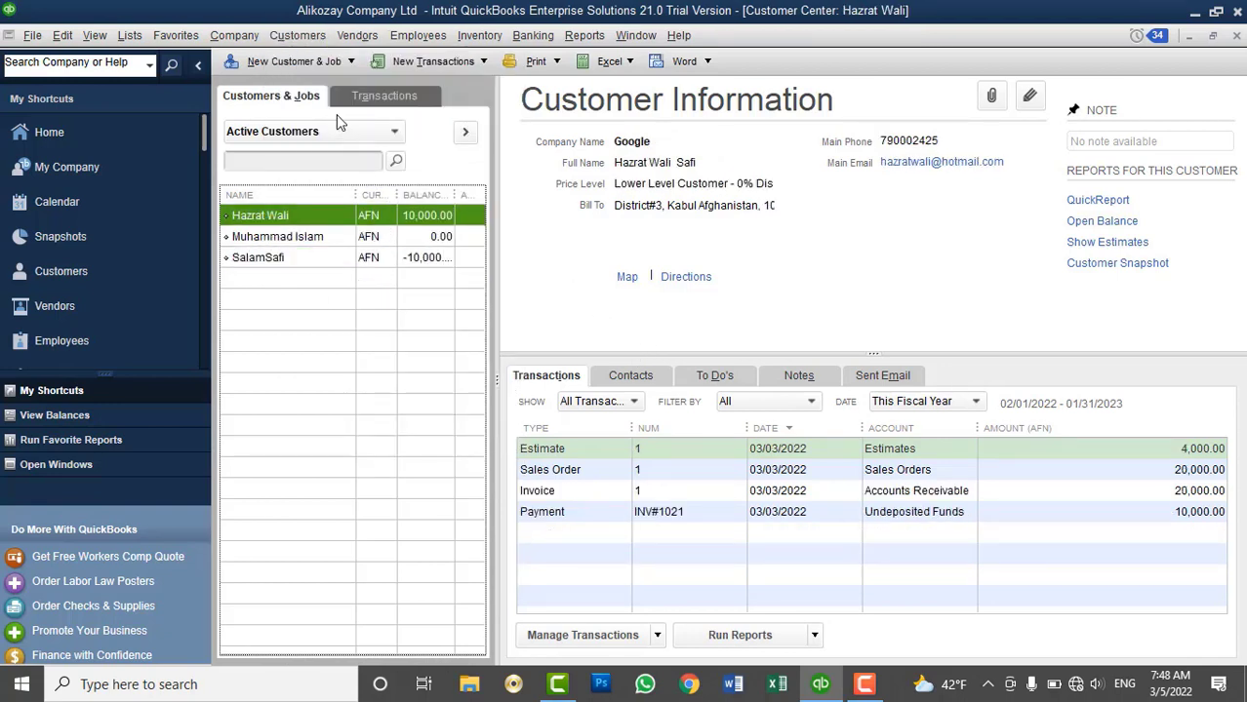
click(294, 35)
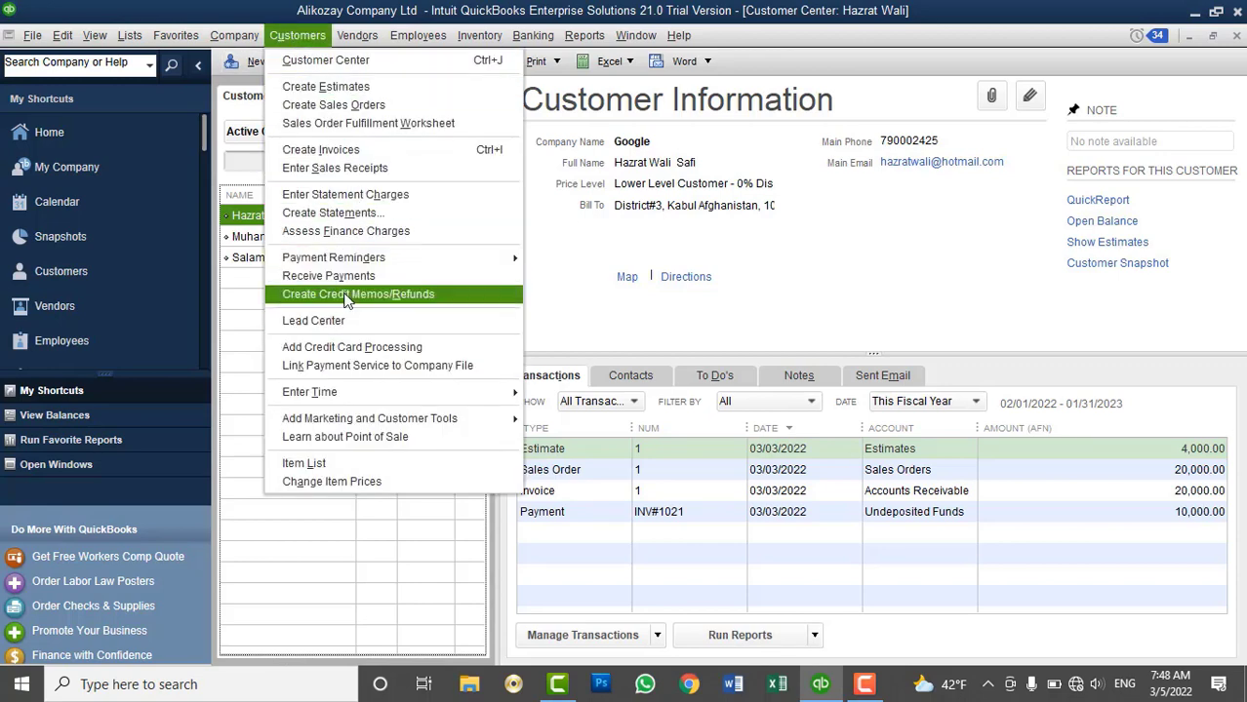
Record a 10,000.00 cash payment against invoice 1 and save it
click(337, 277)
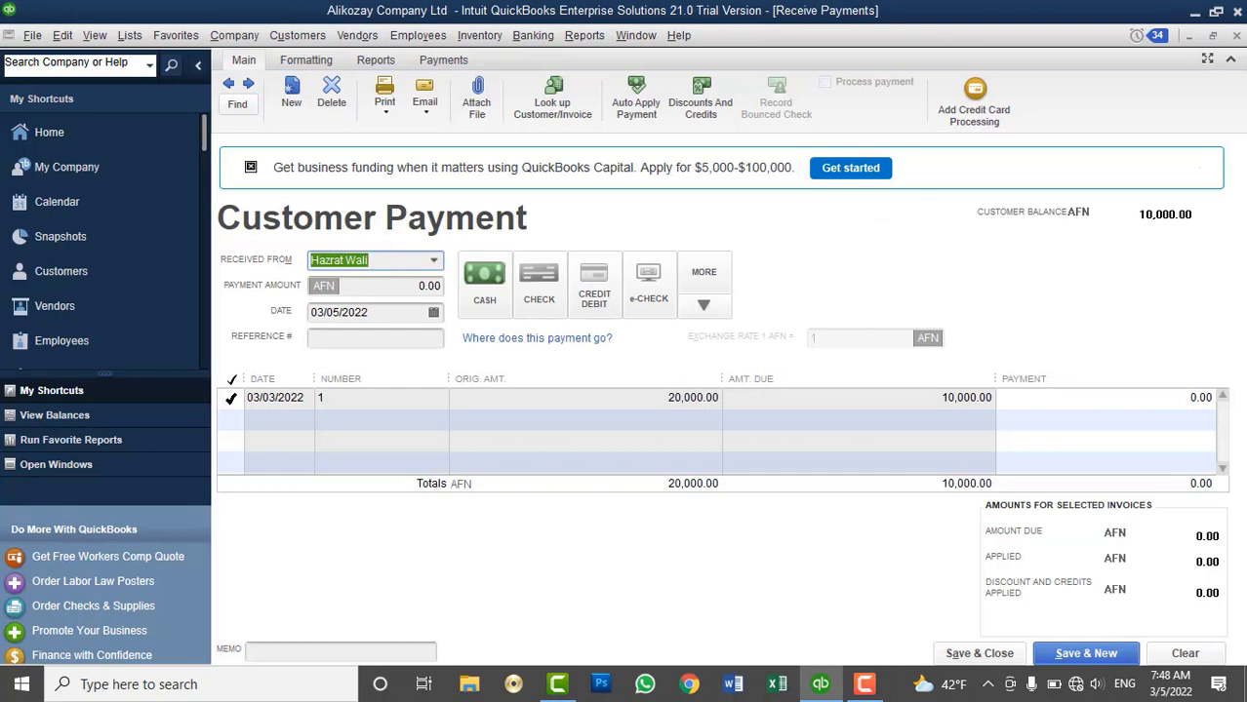
click(231, 397)
click(483, 283)
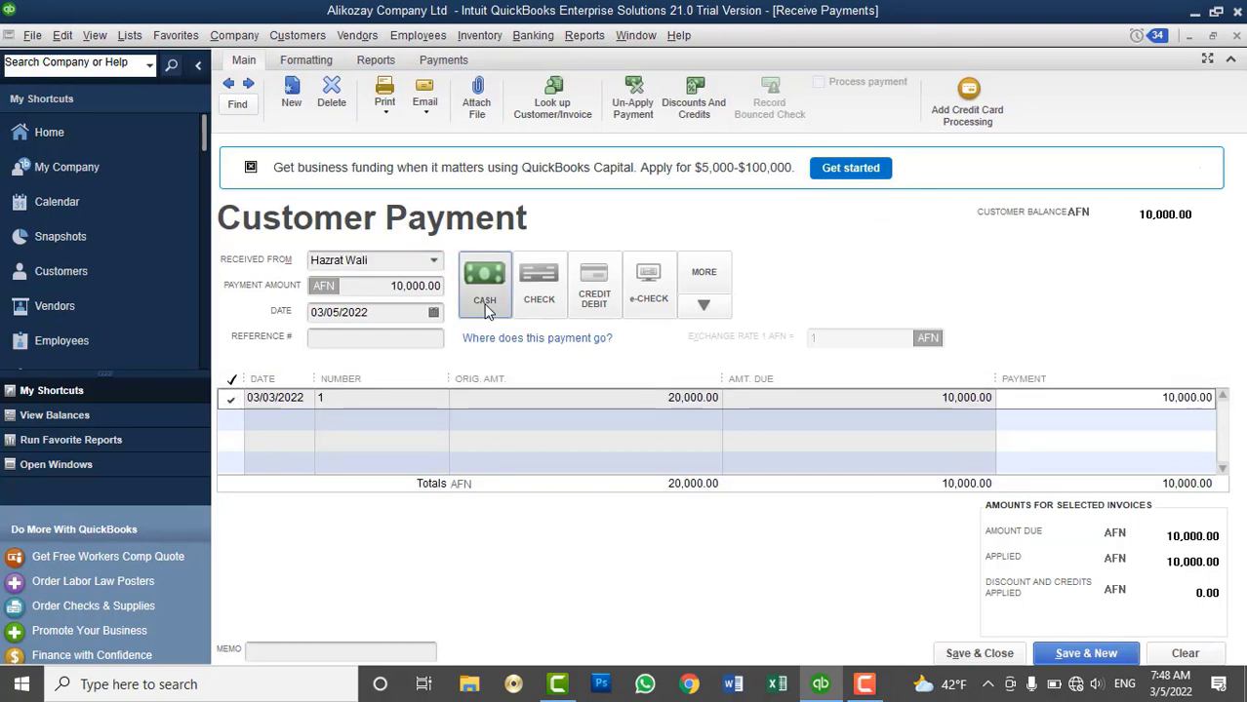
click(978, 654)
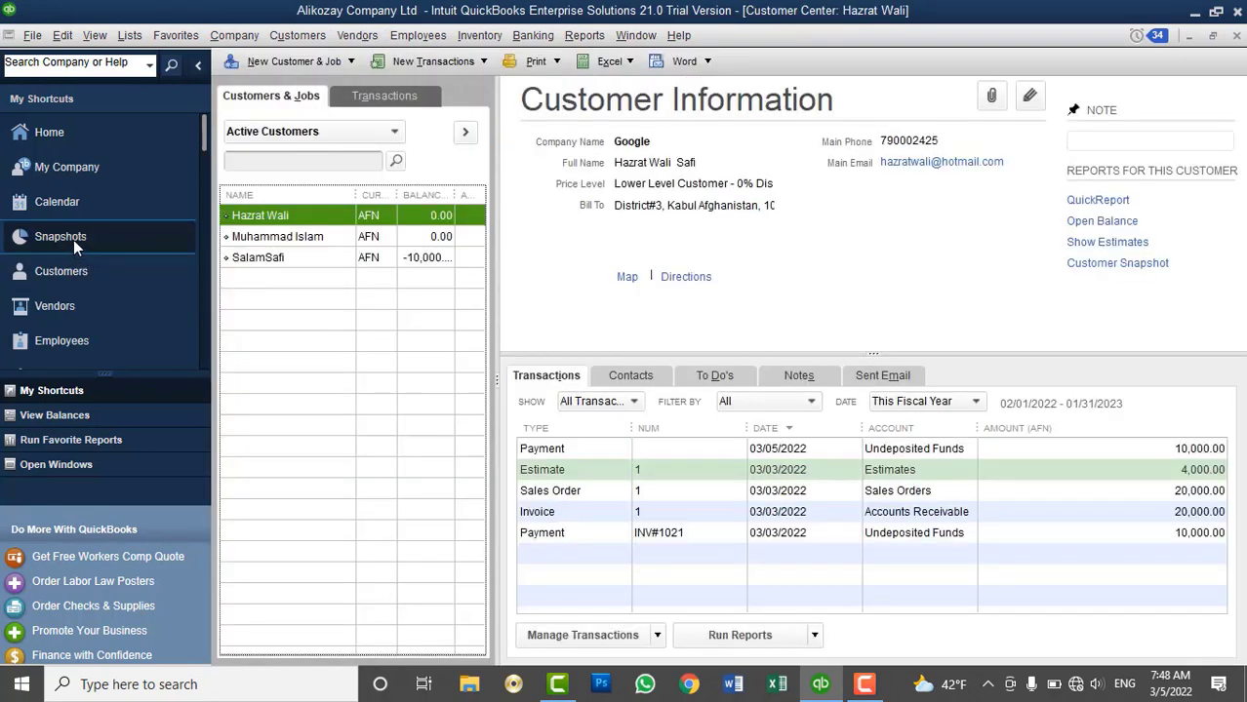
Review the Accounts Payable and Accounts Receivable balances in the Company Snapshot
click(73, 240)
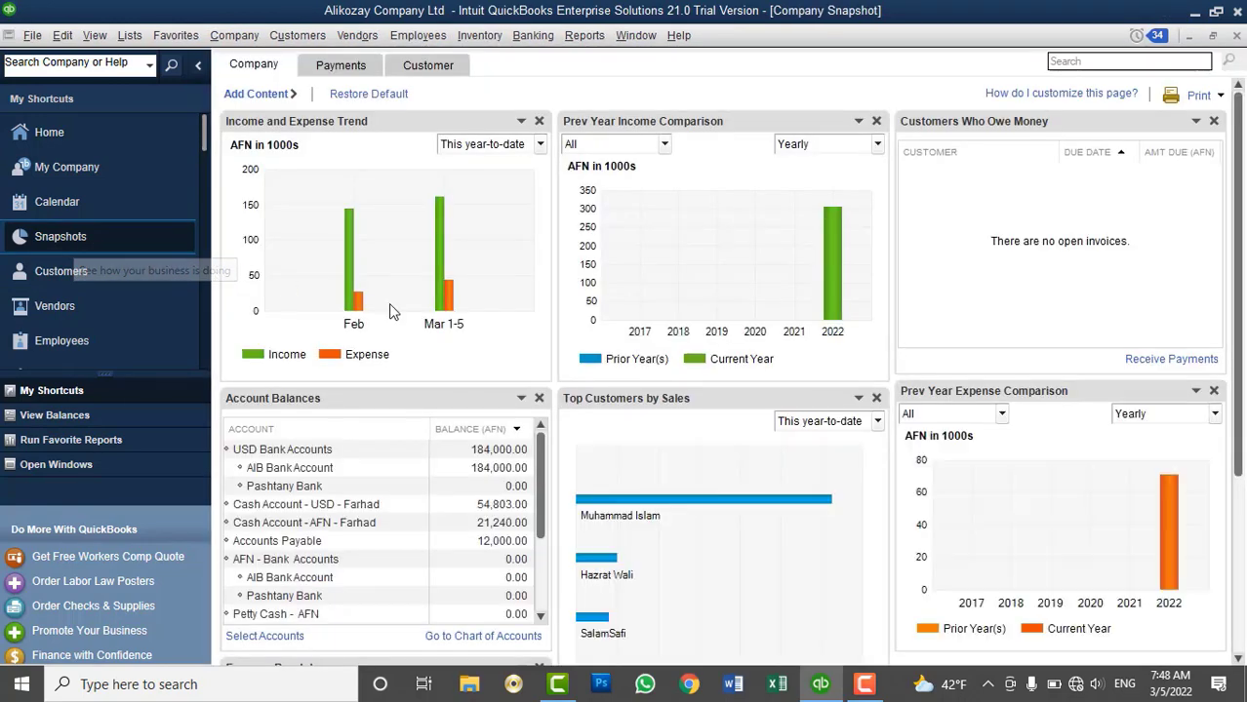
click(331, 544)
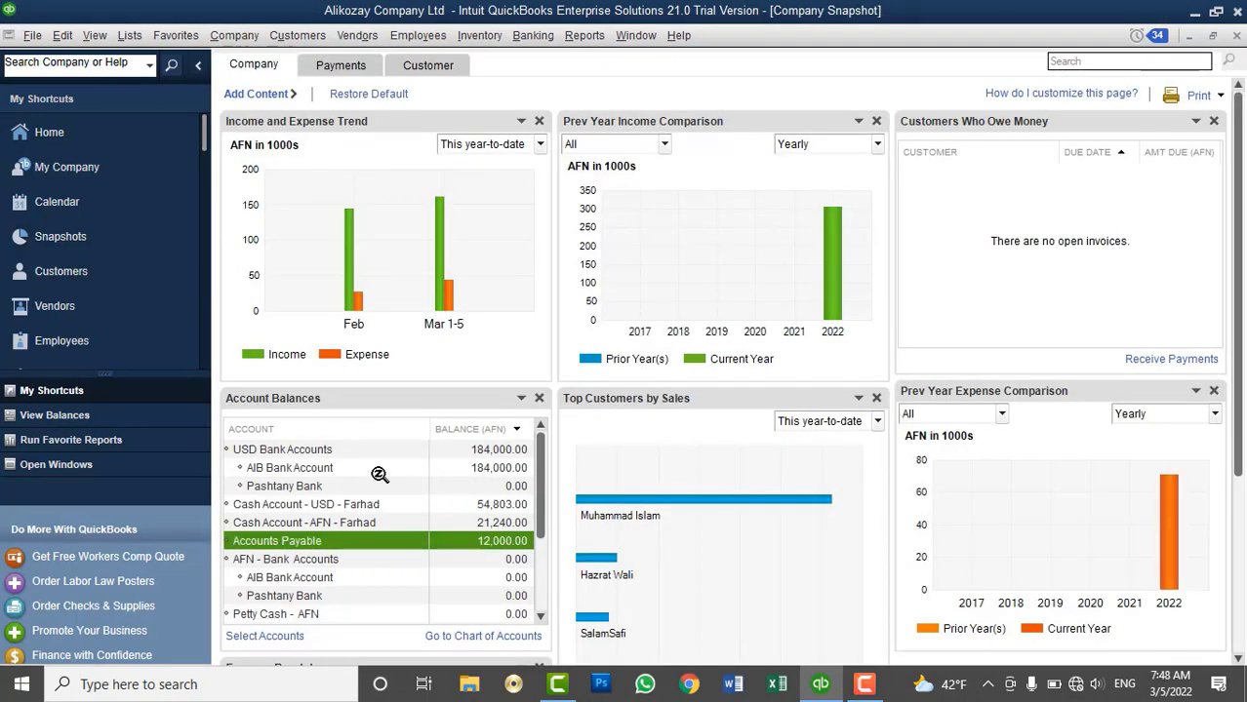
scroll(378, 474, down, 1)
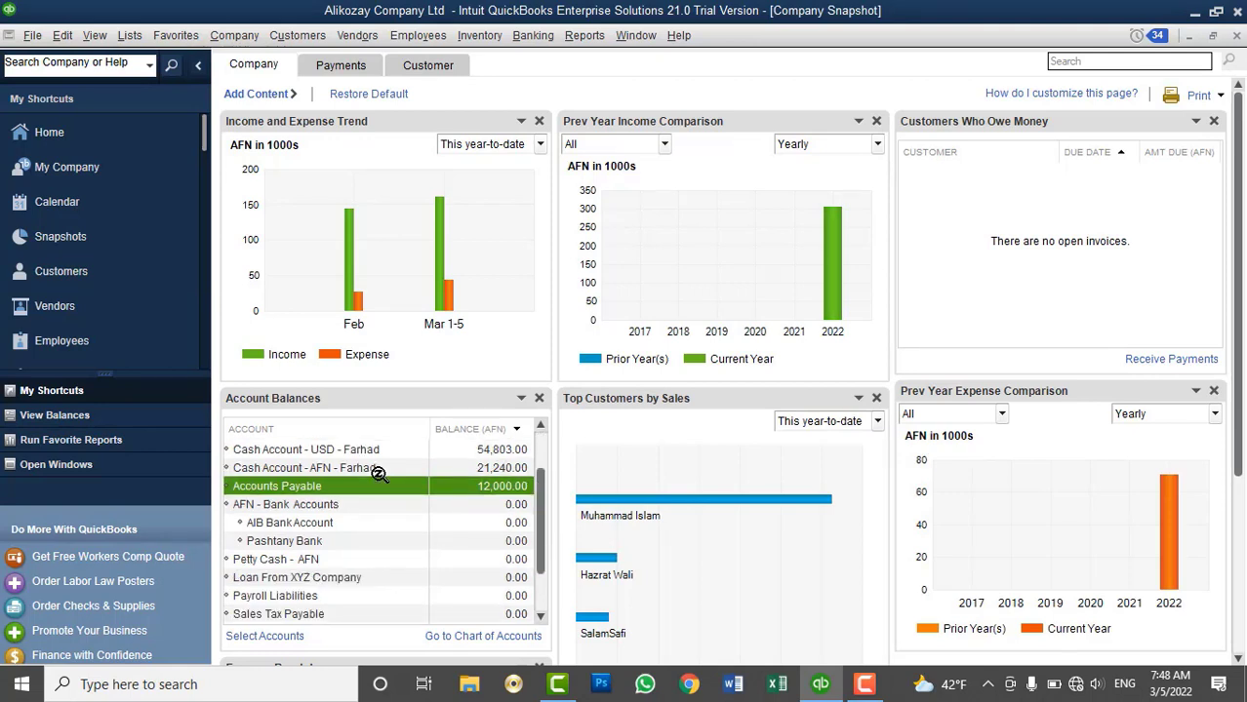
scroll(377, 473, up, 1)
scroll(381, 469, down, 2)
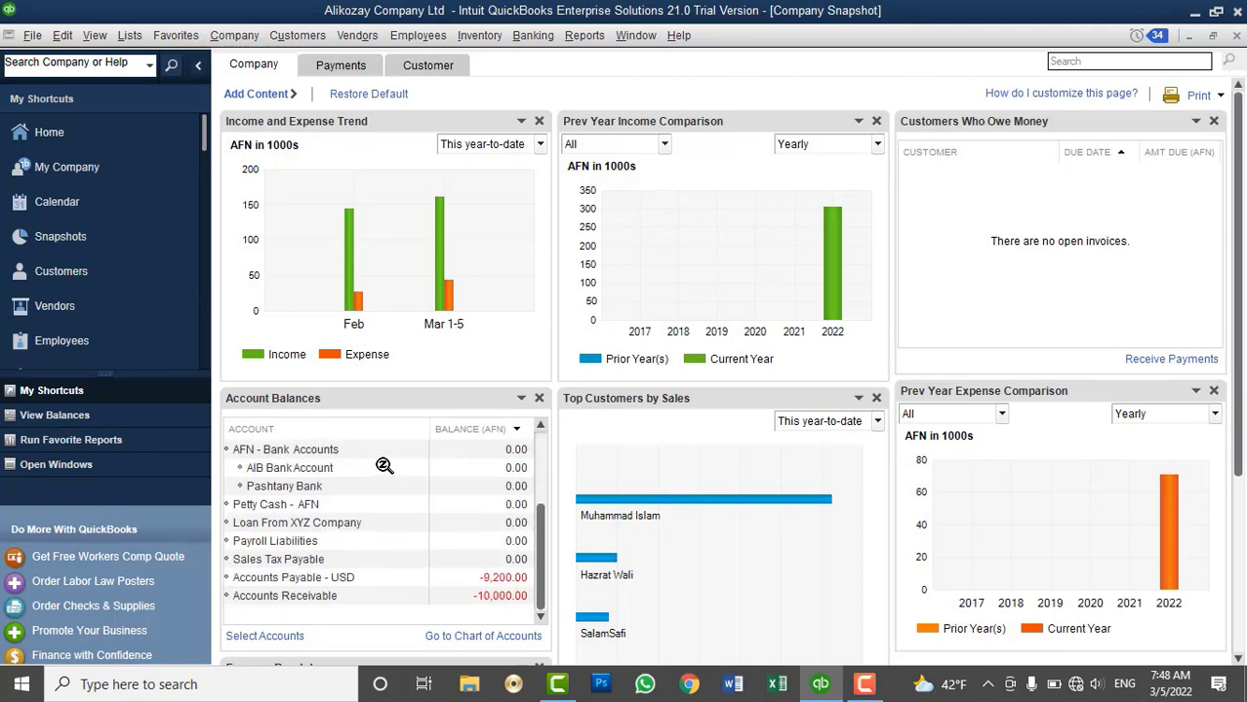
scroll(384, 466, up, 2)
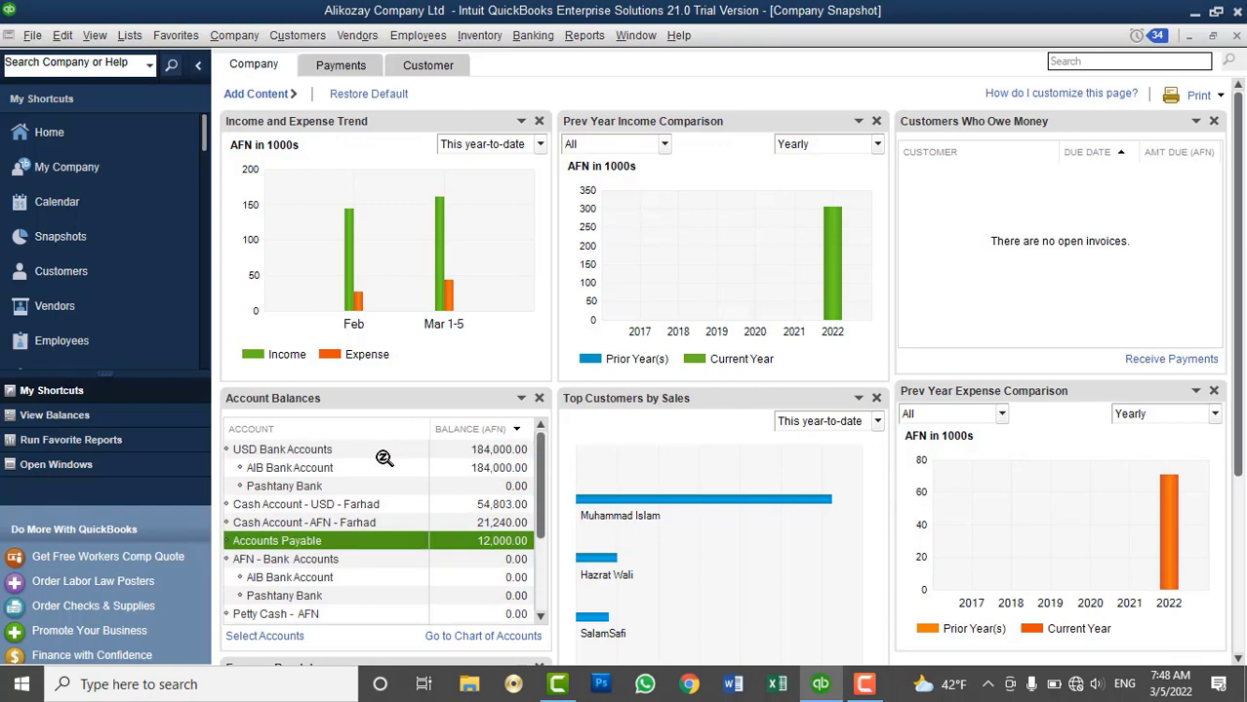
scroll(384, 460, down, 2)
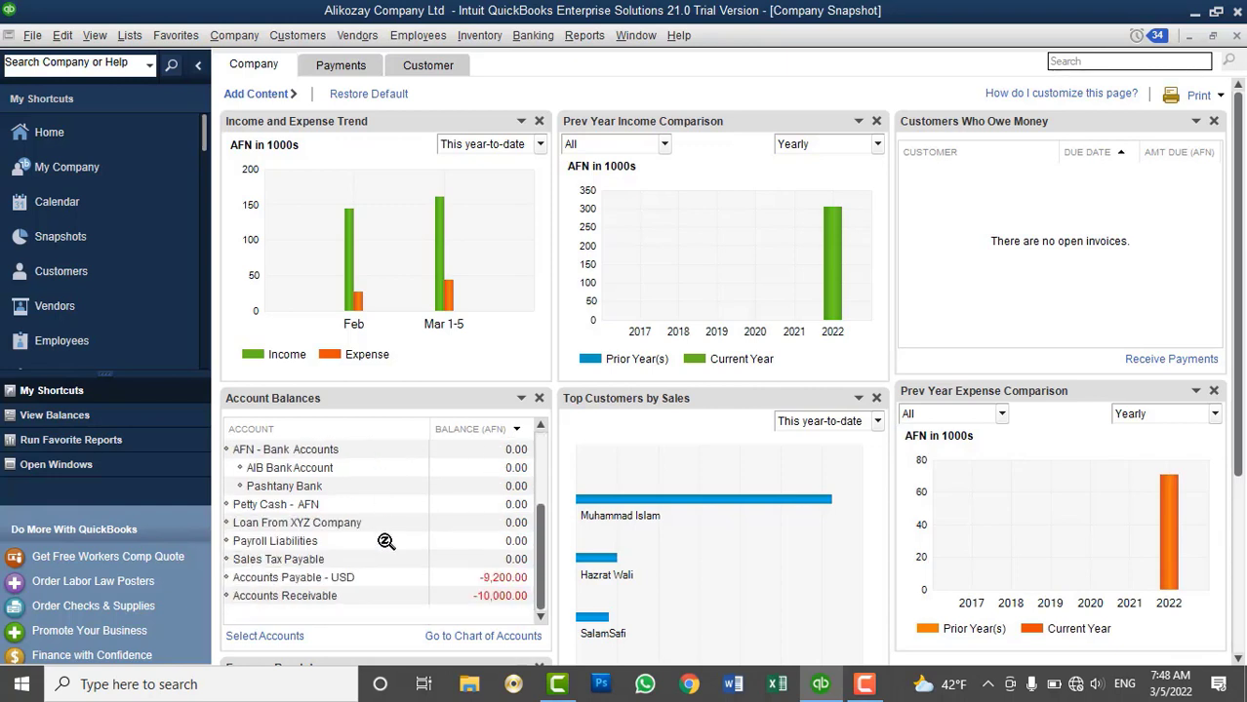
click(360, 598)
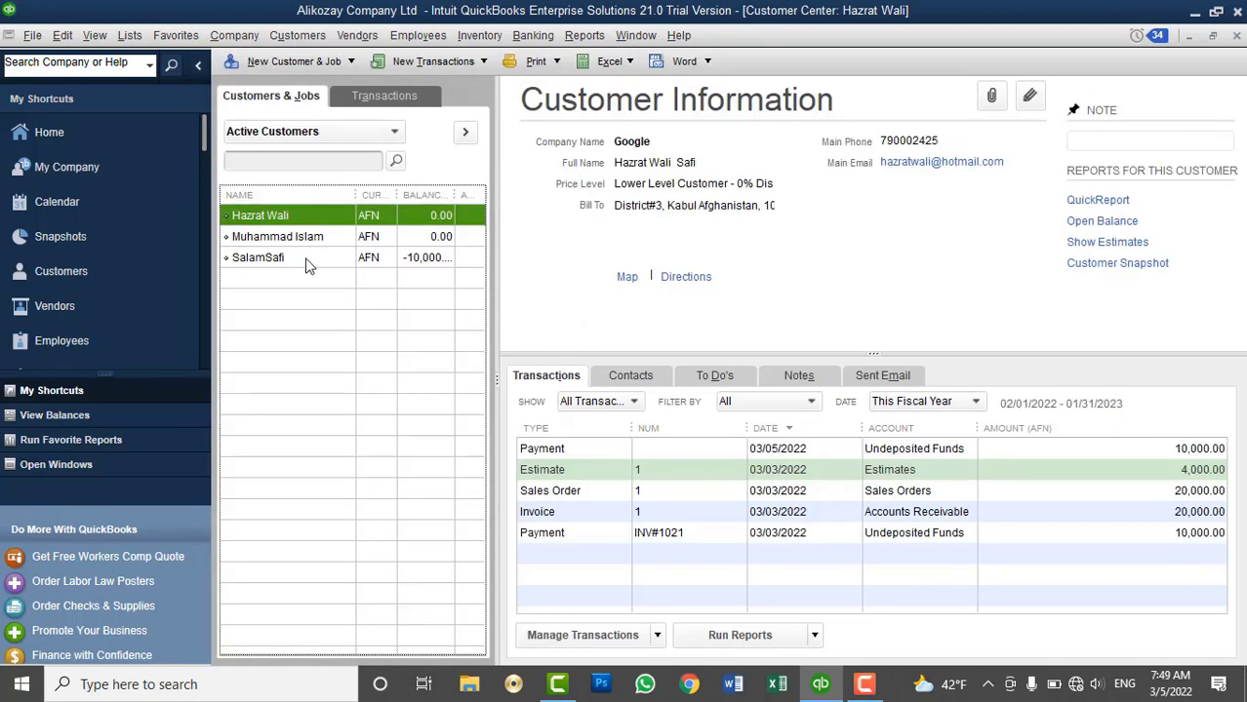
Create Invoices for the customer, choosing a brand new invoice and excluding billable time and costs
click(310, 258)
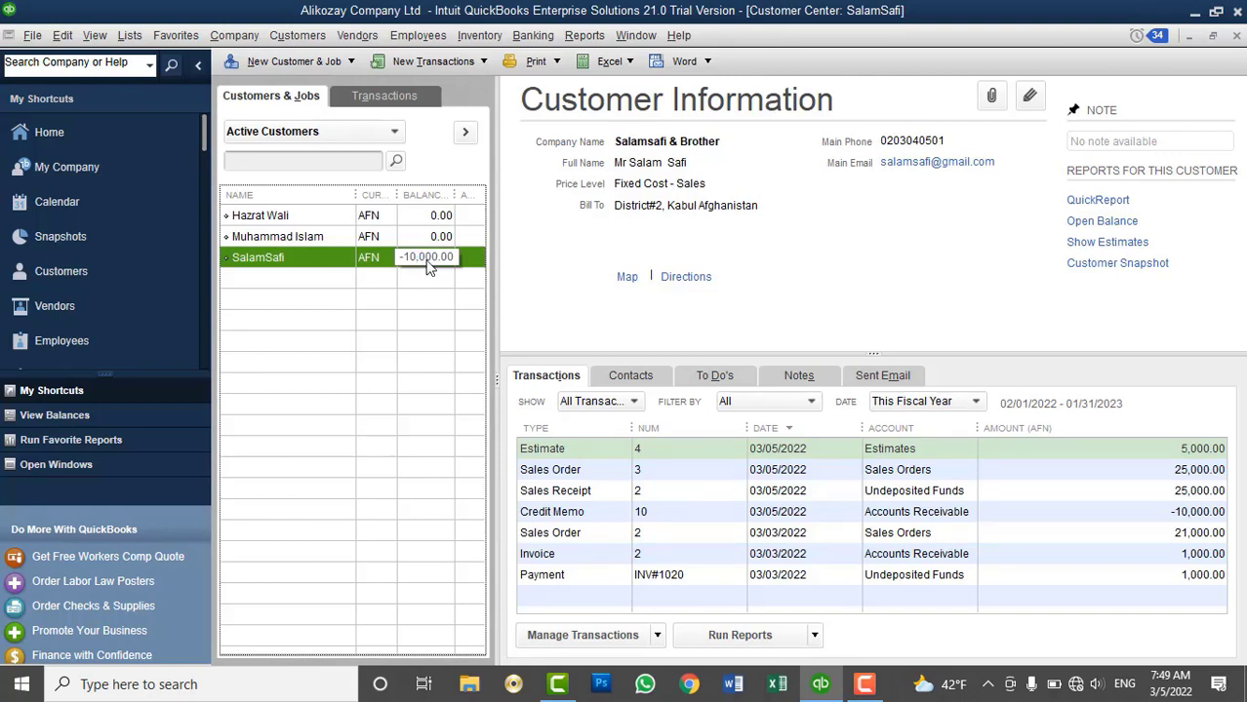
click(298, 35)
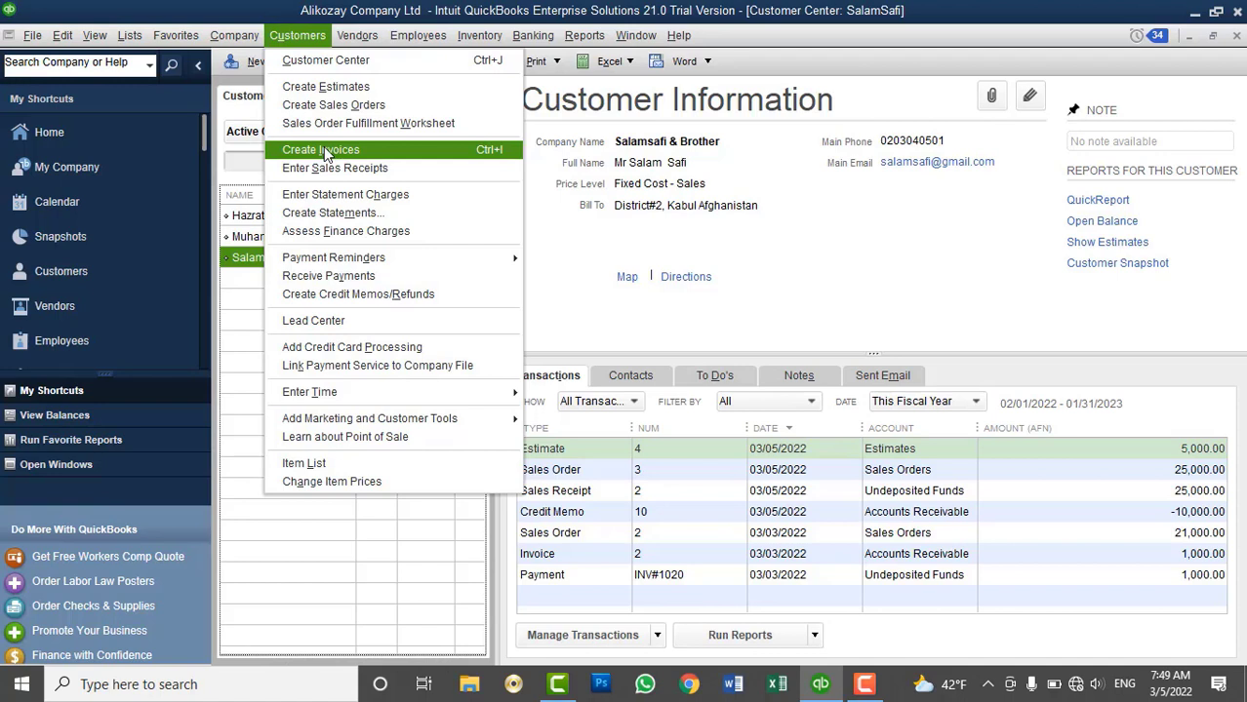
click(243, 263)
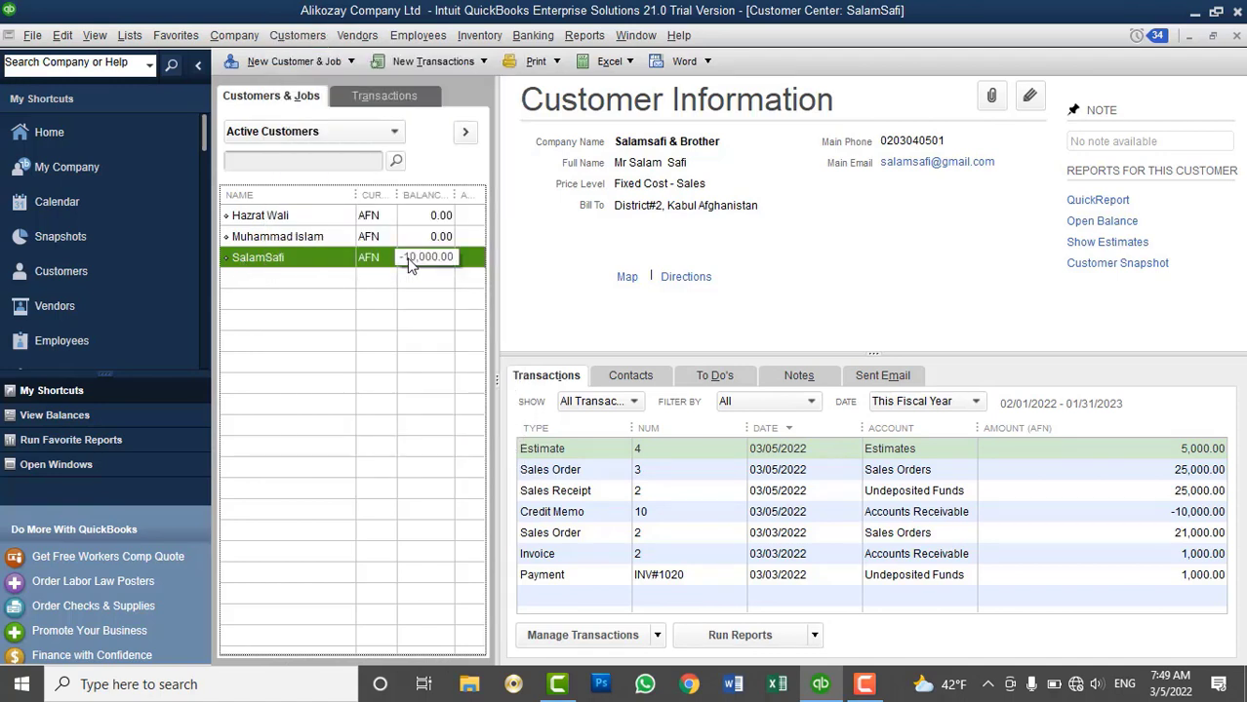
click(293, 35)
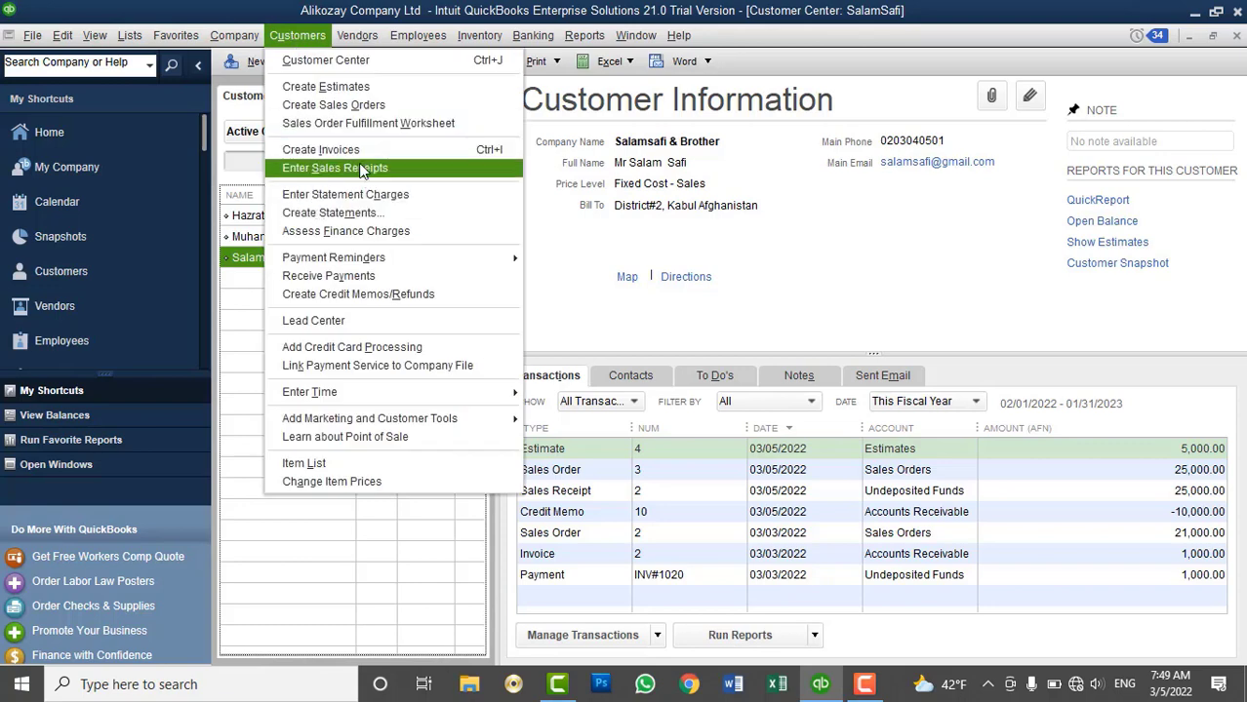
click(322, 149)
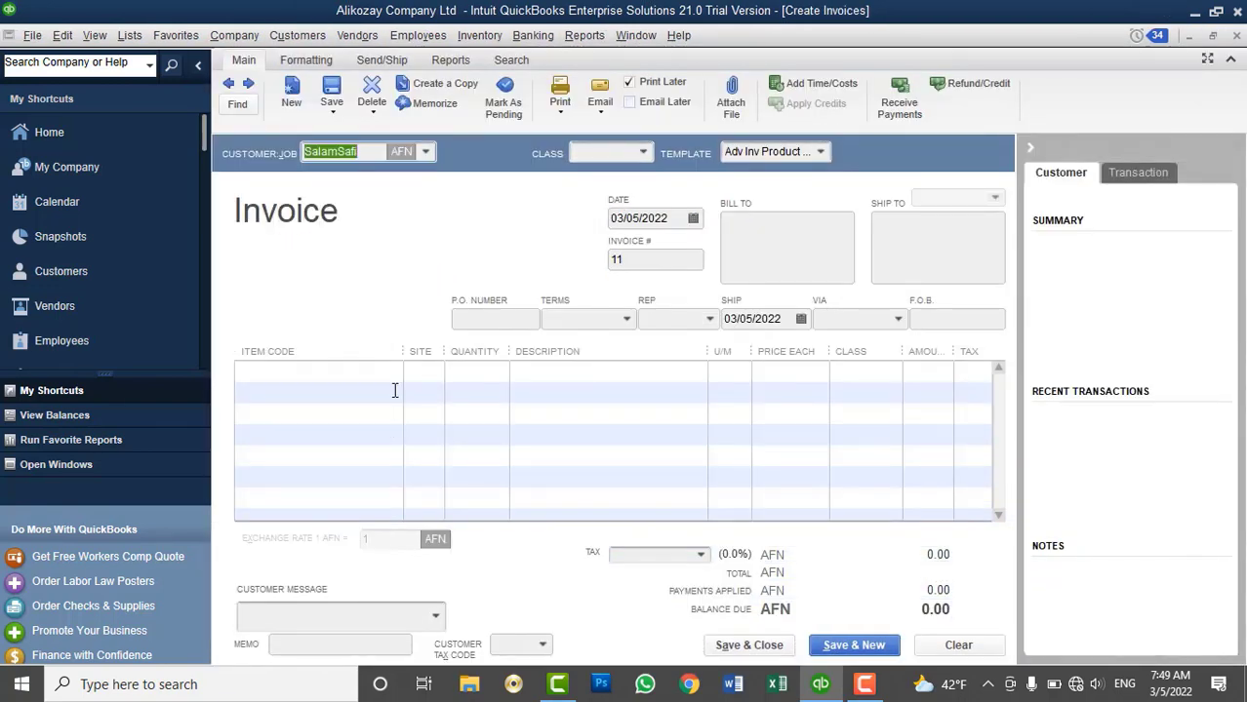
click(387, 372)
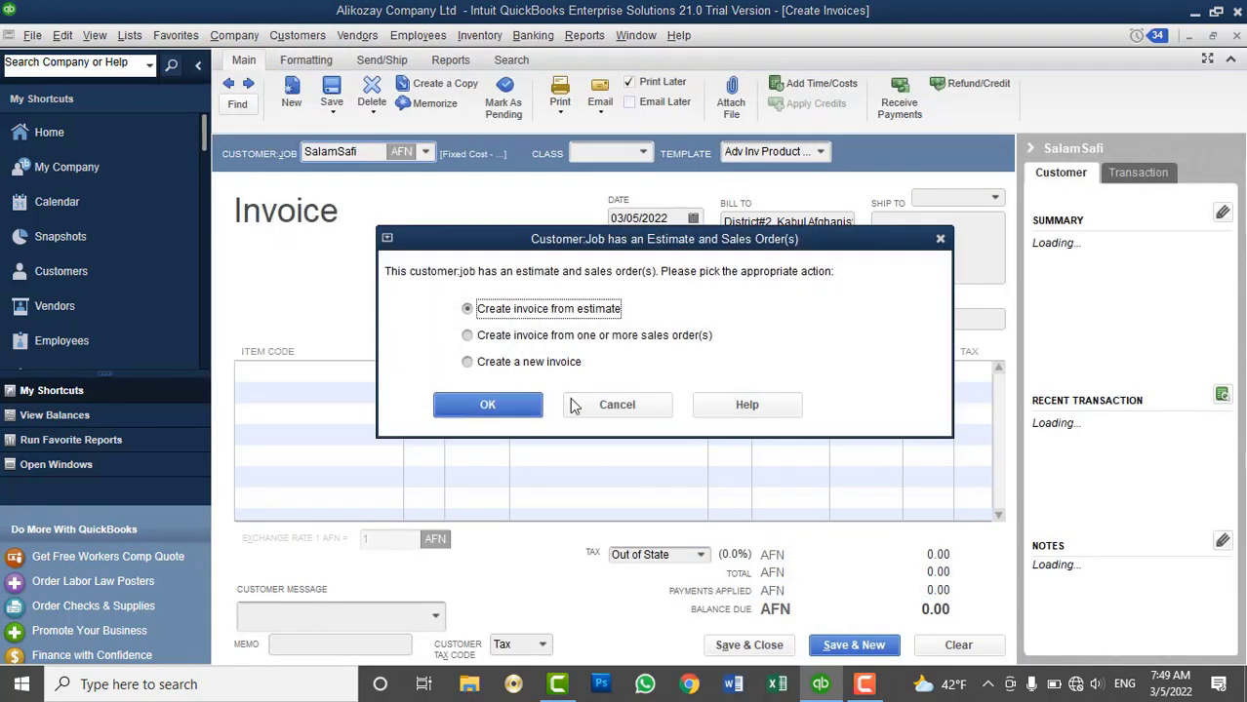
drag(540, 243, 604, 129)
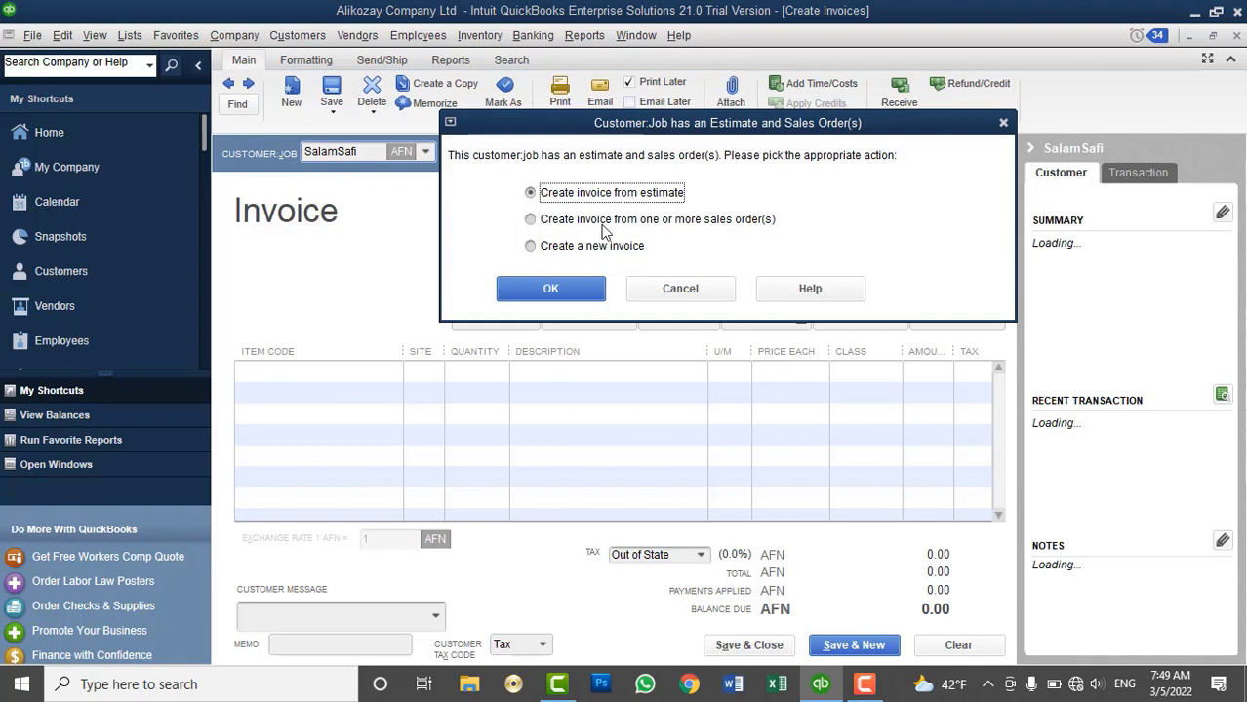
click(634, 250)
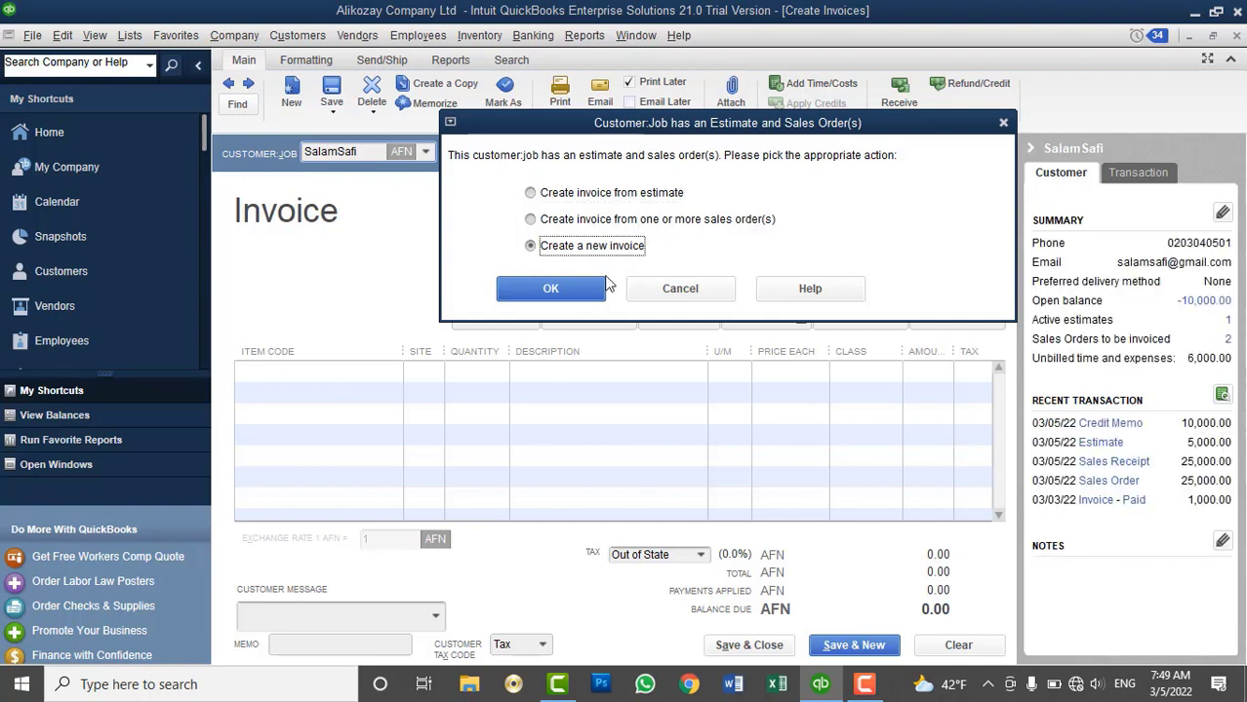
click(582, 292)
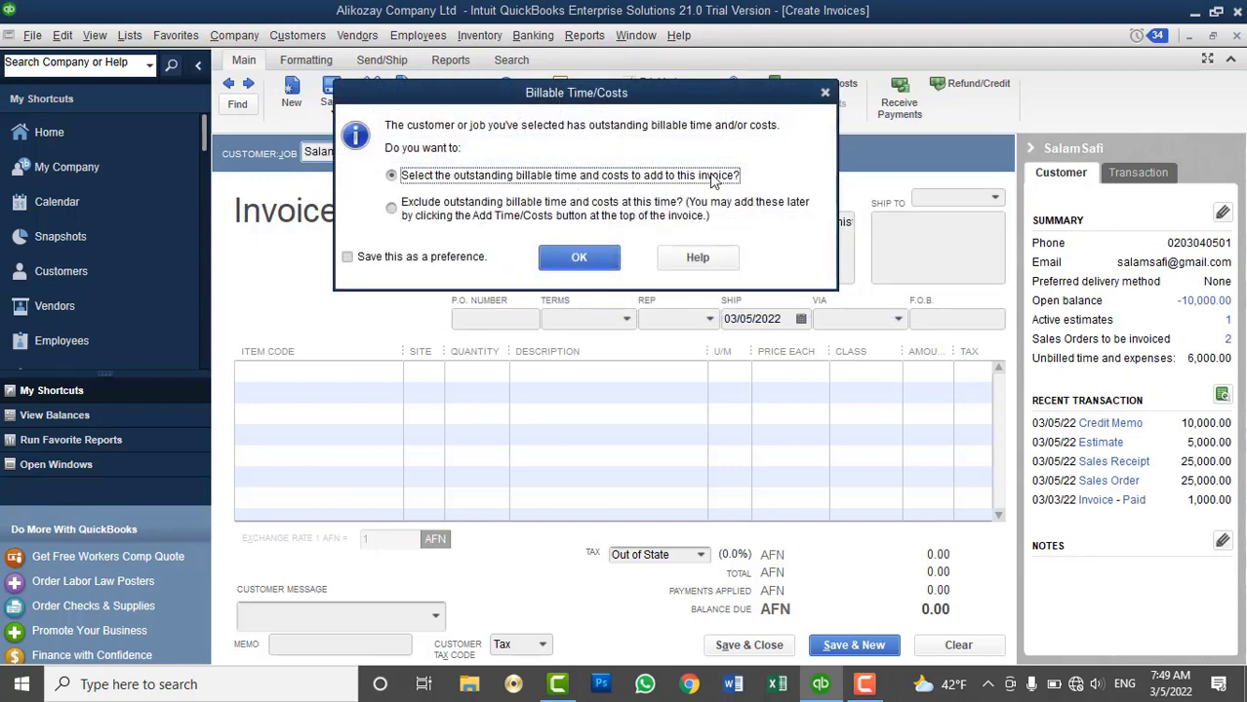
click(478, 210)
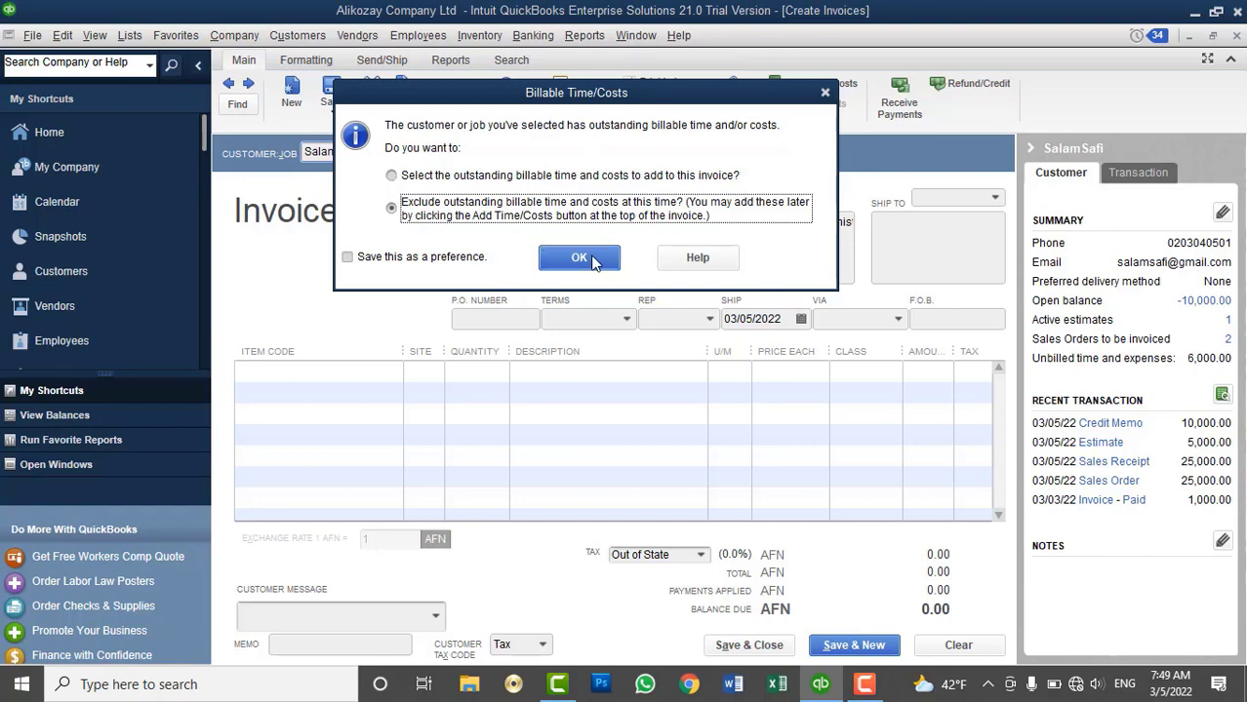
click(578, 259)
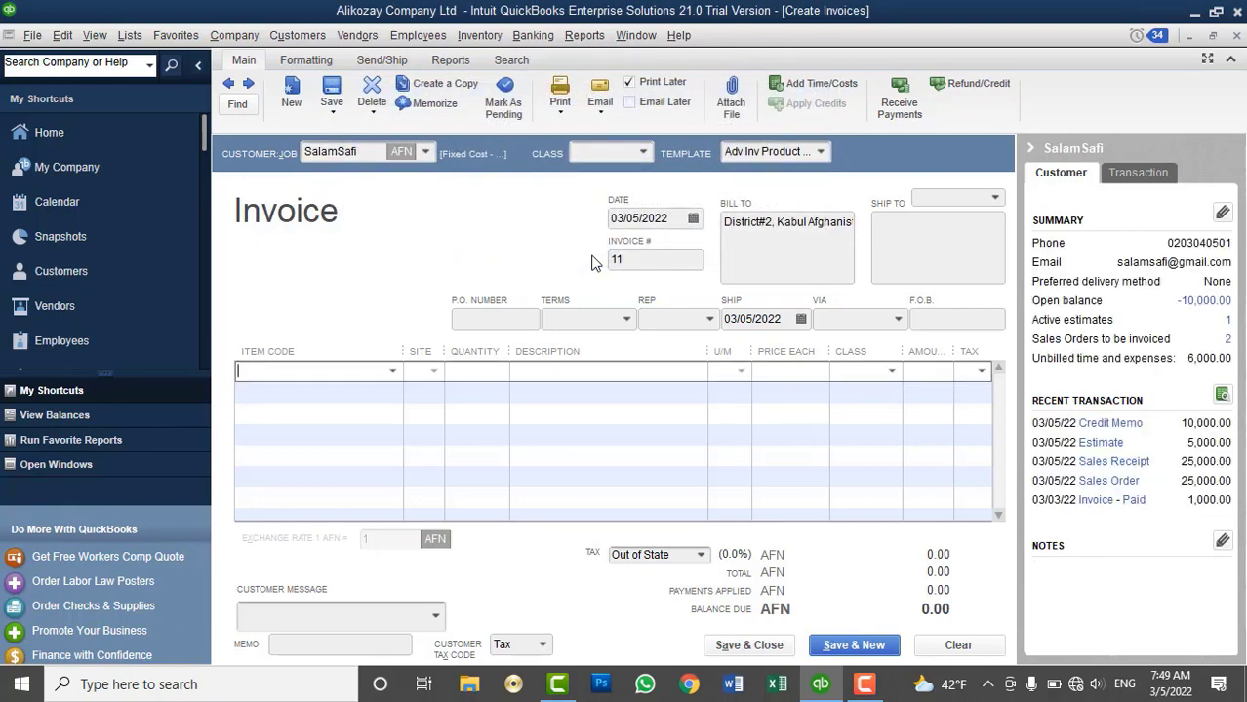
Add DELL Black Monitor with quantity 5 on the first invoice line
click(392, 371)
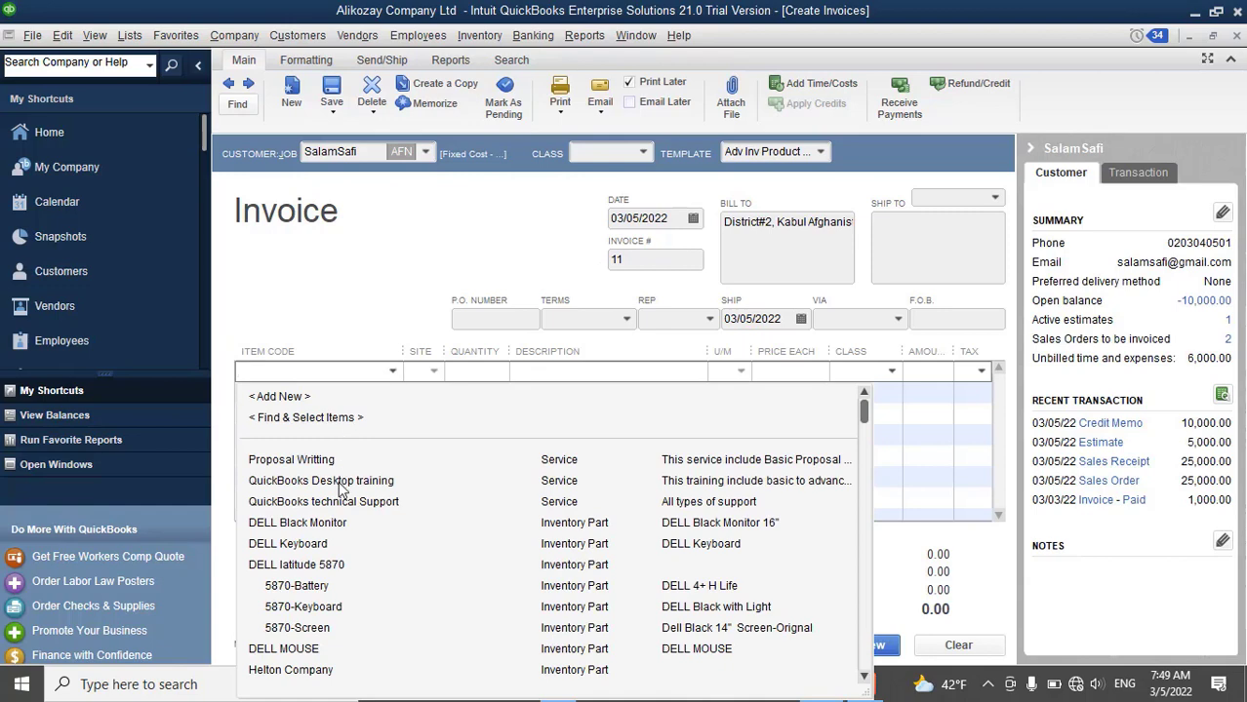
click(314, 525)
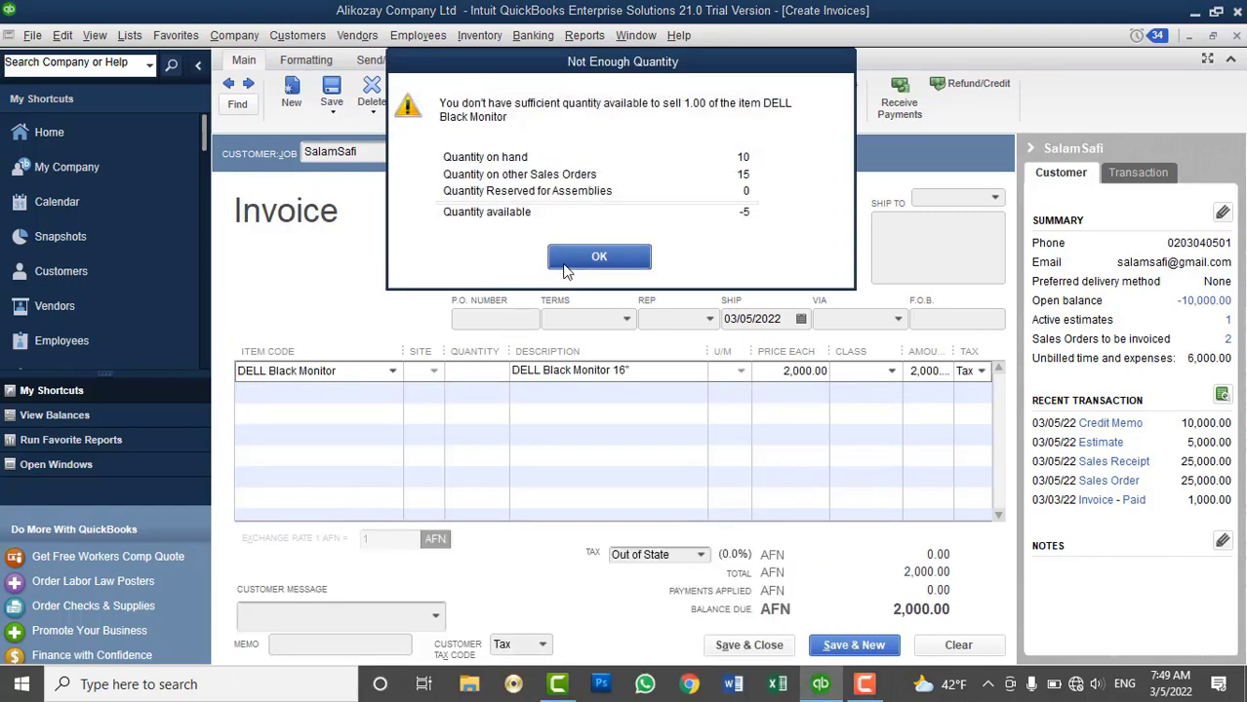
click(572, 261)
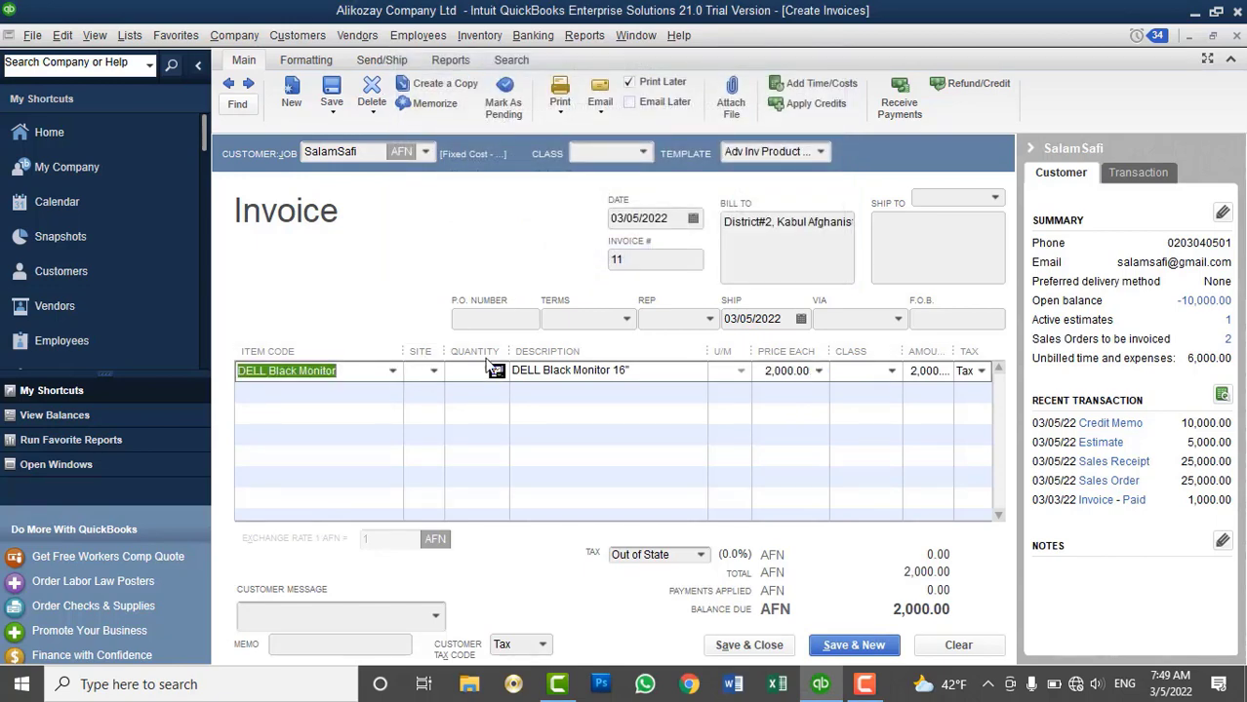
click(467, 377)
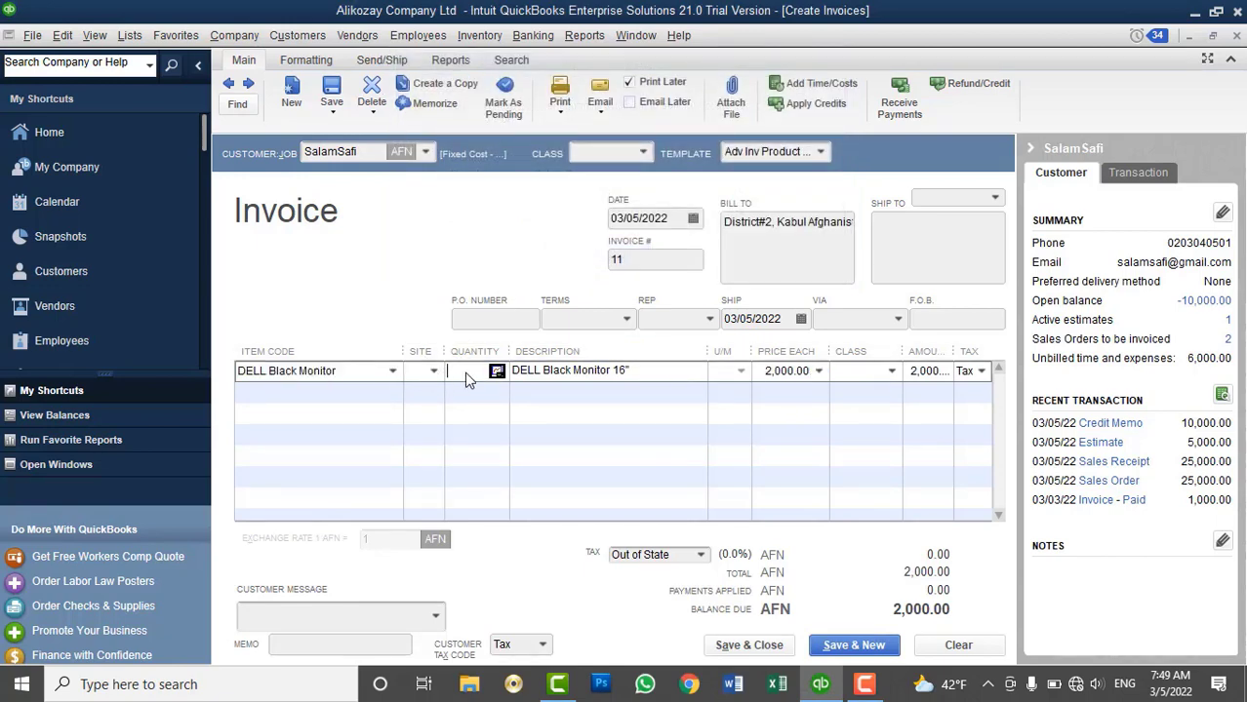
text(5)
key(Tab)
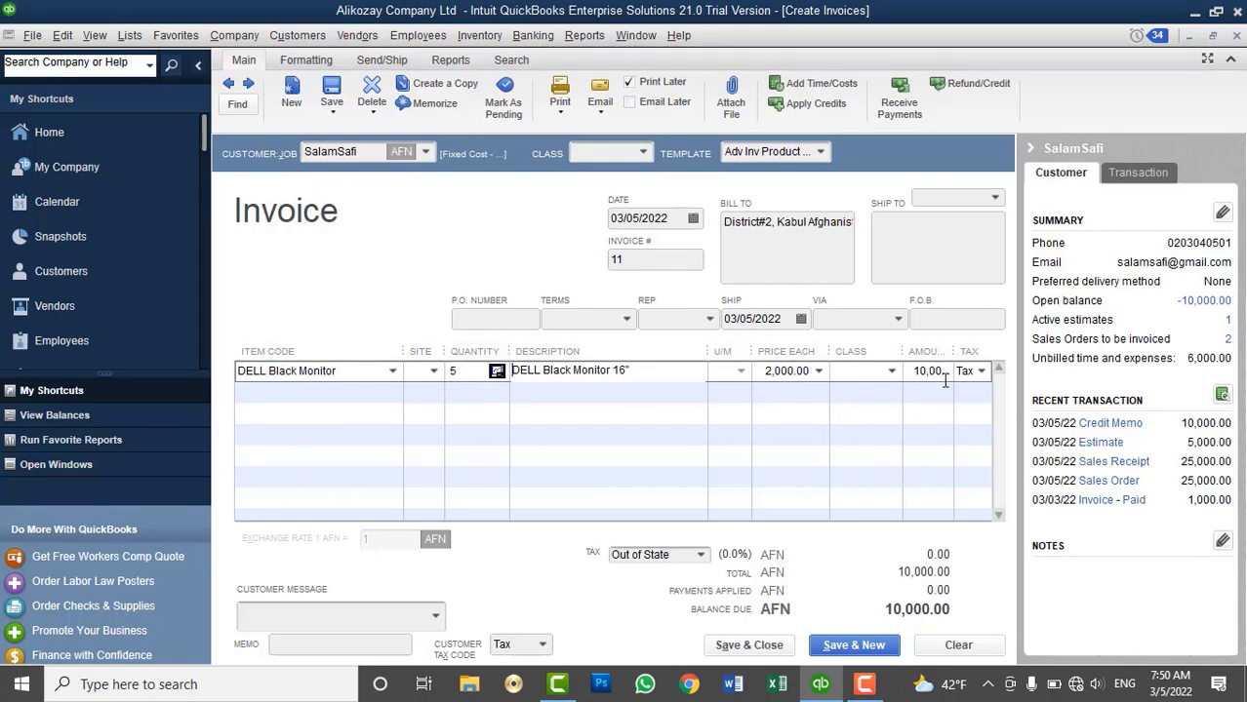
Set the line's site to Kabul Main Branch
click(435, 371)
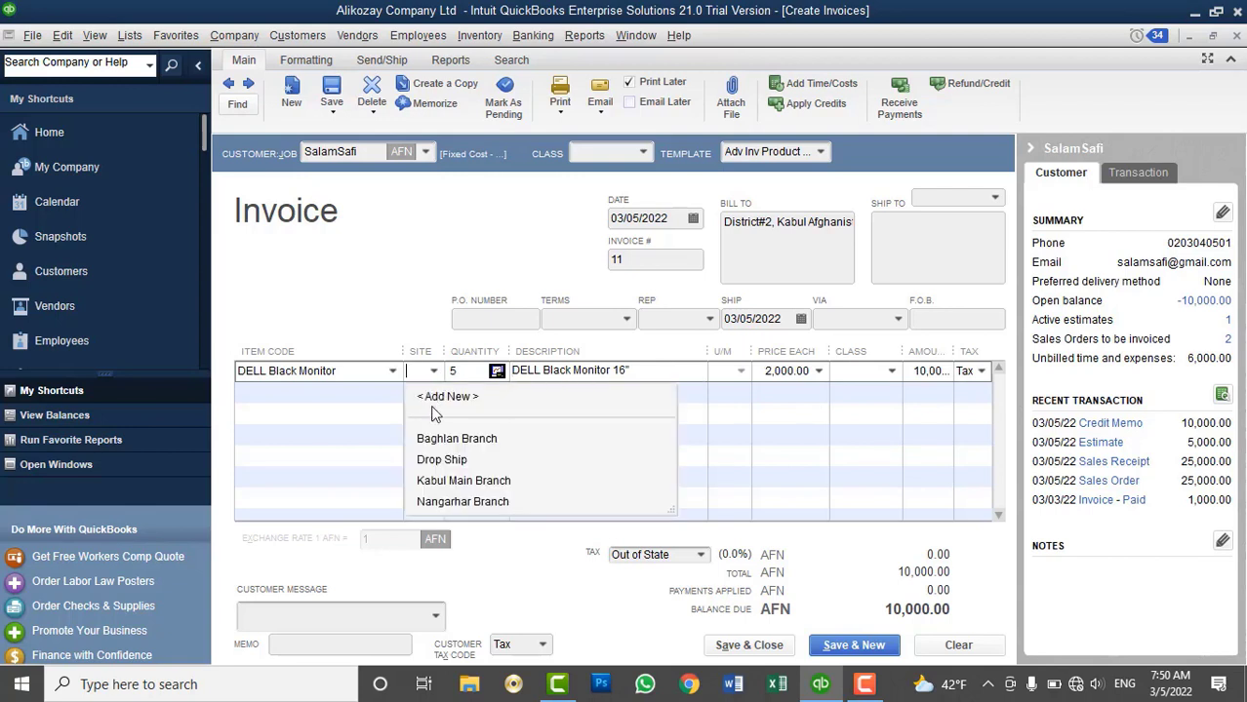
click(438, 482)
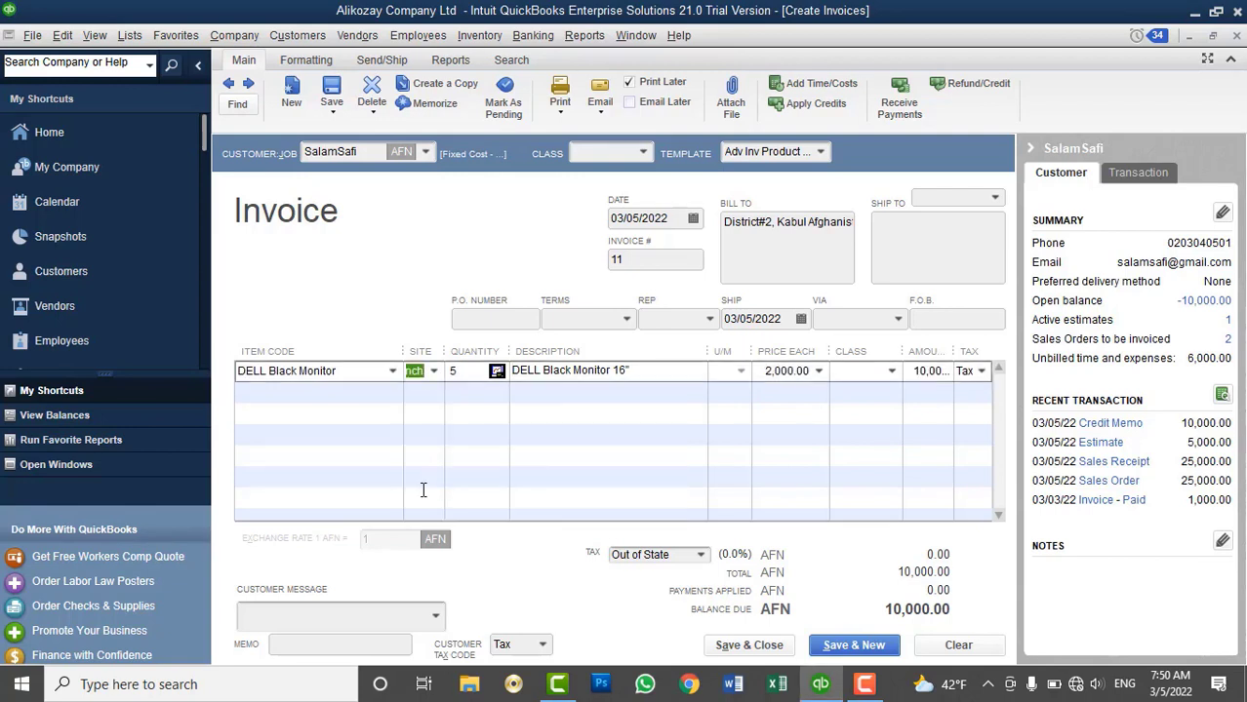
click(429, 373)
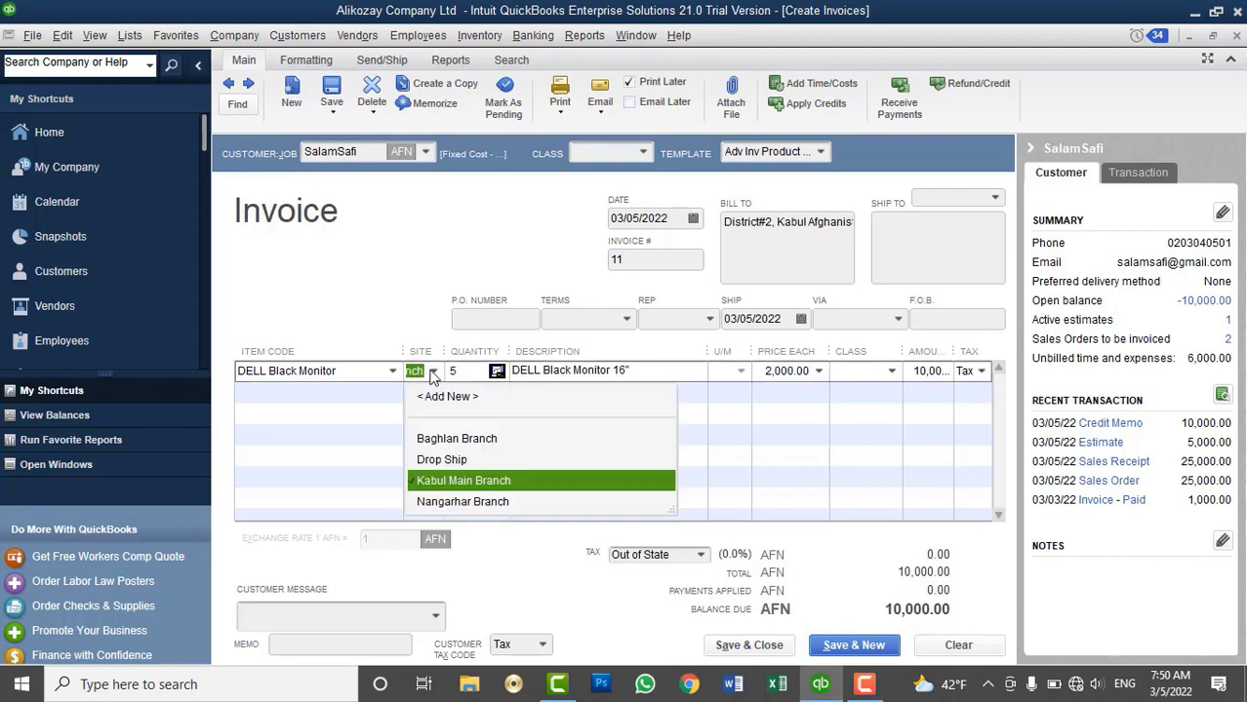
click(429, 447)
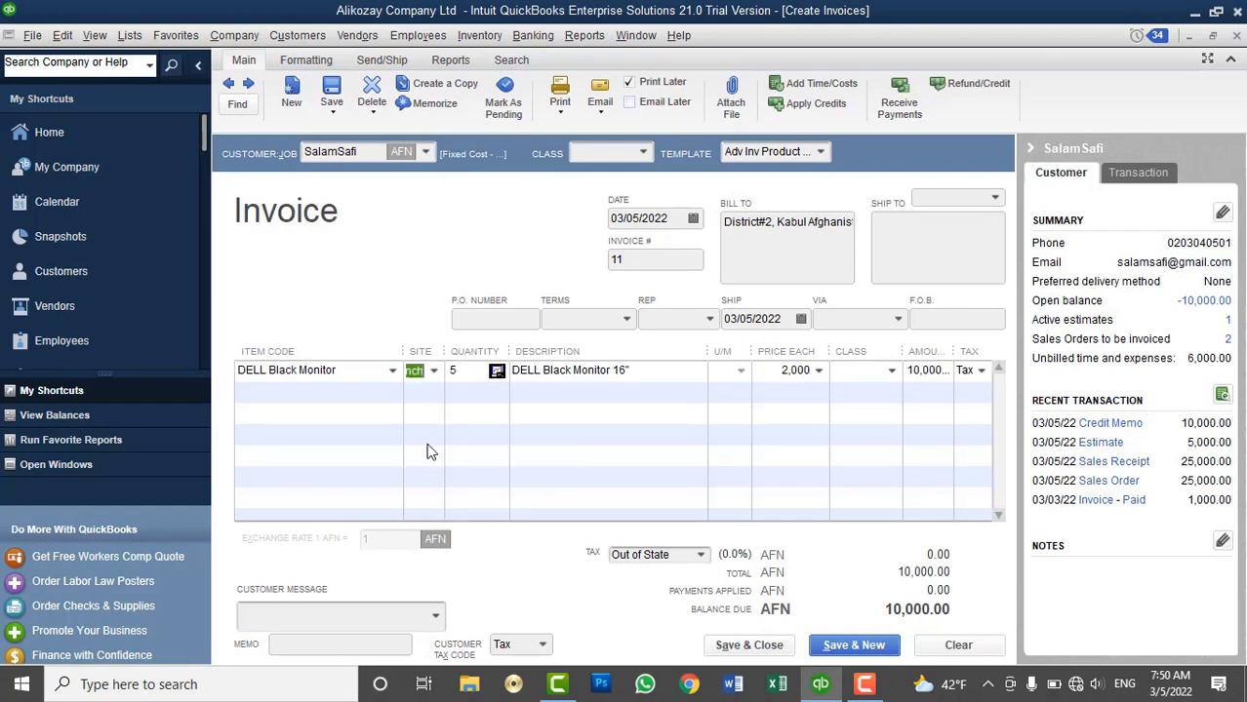
click(435, 373)
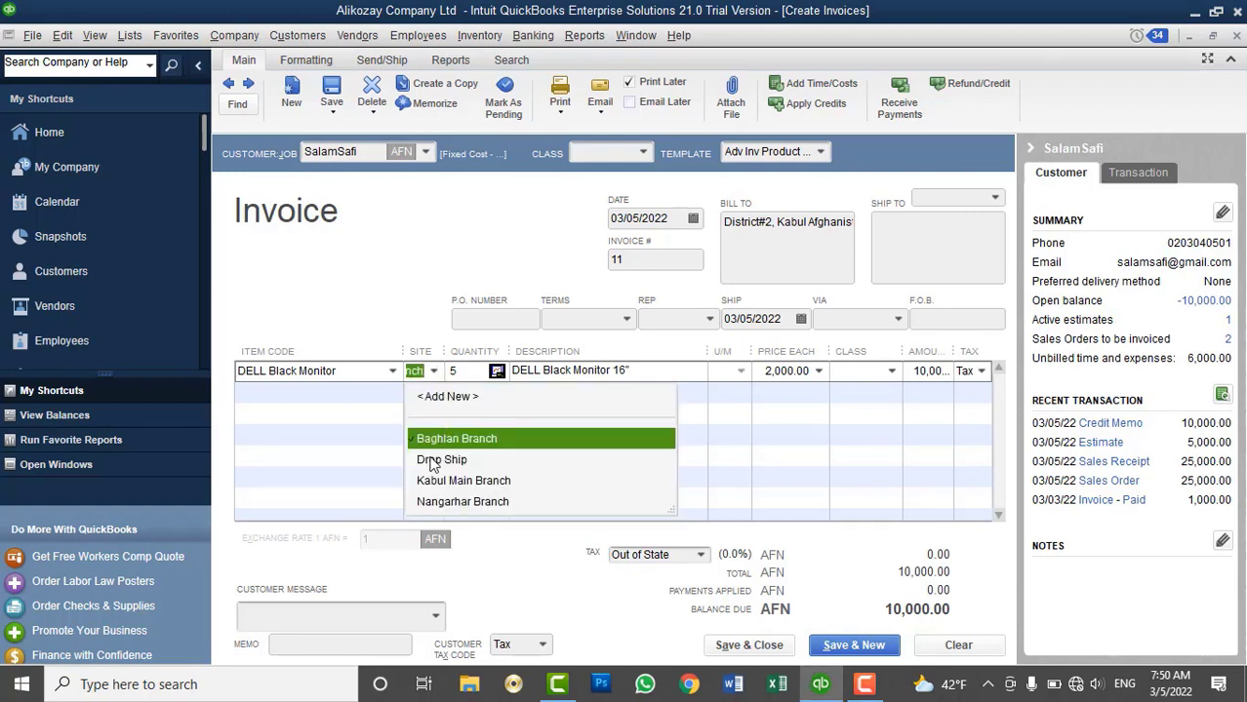
click(429, 459)
click(435, 373)
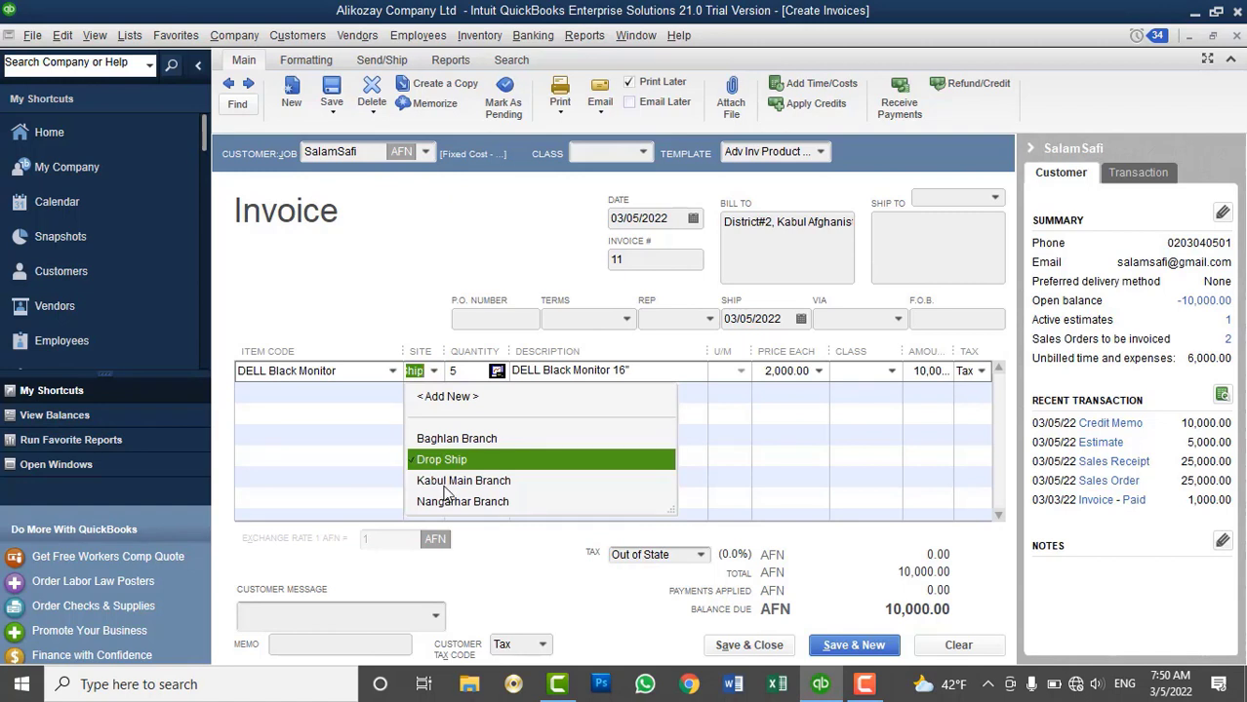
click(442, 493)
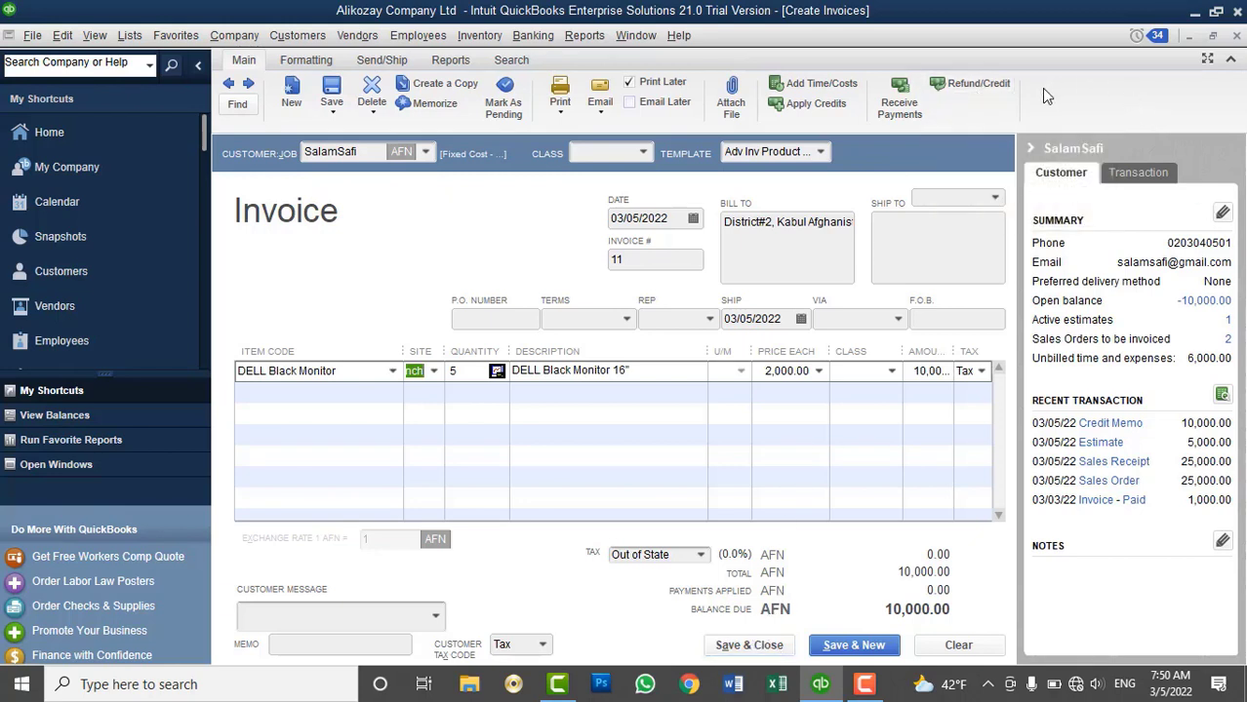
Save and close the 10,000.00 invoice
click(298, 35)
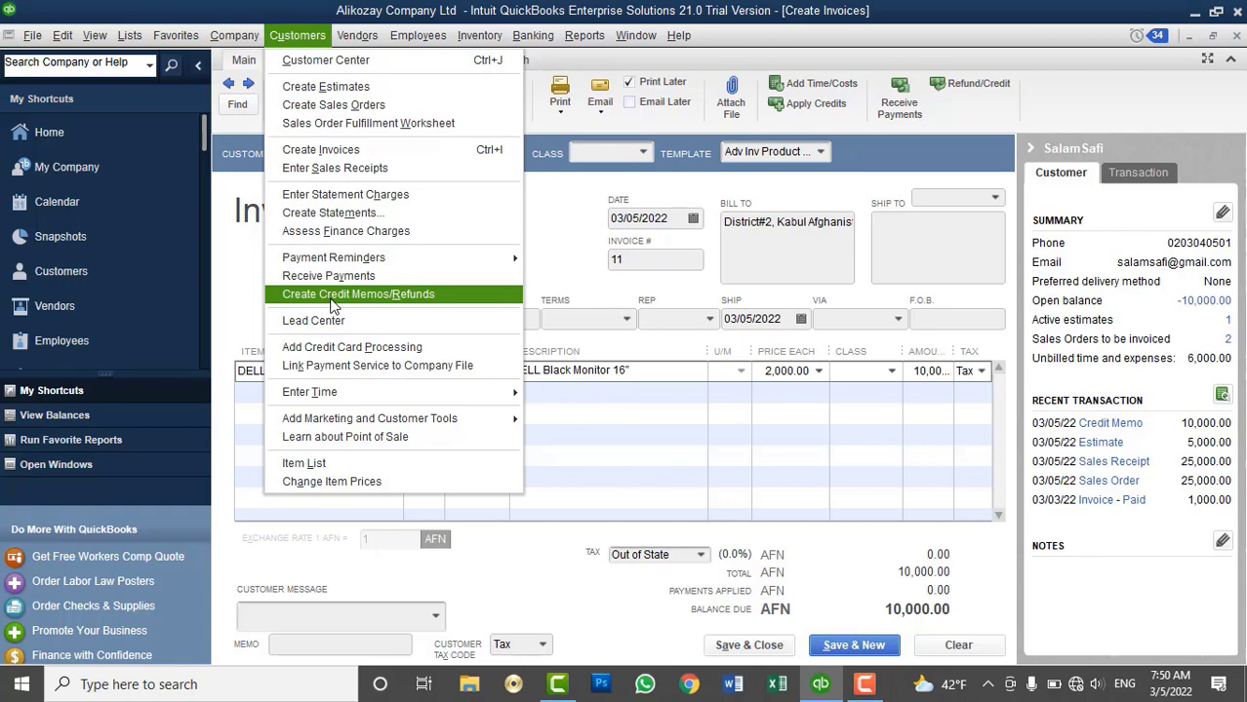
click(983, 265)
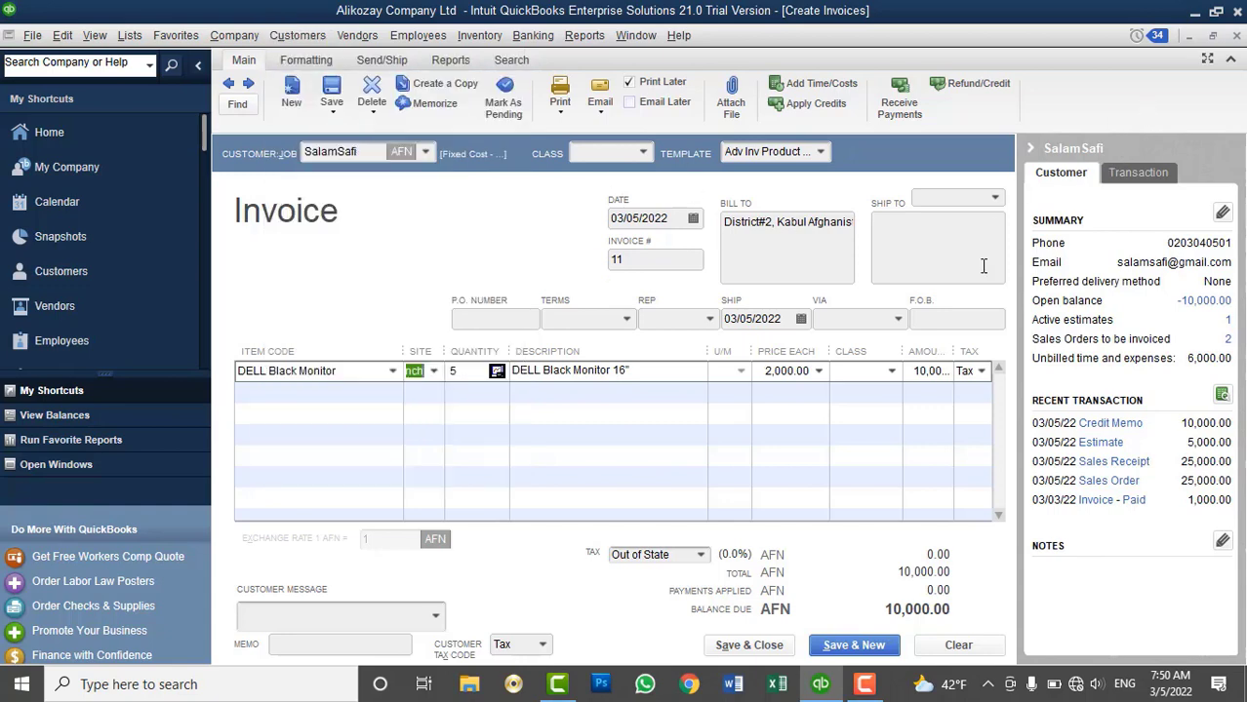
click(746, 645)
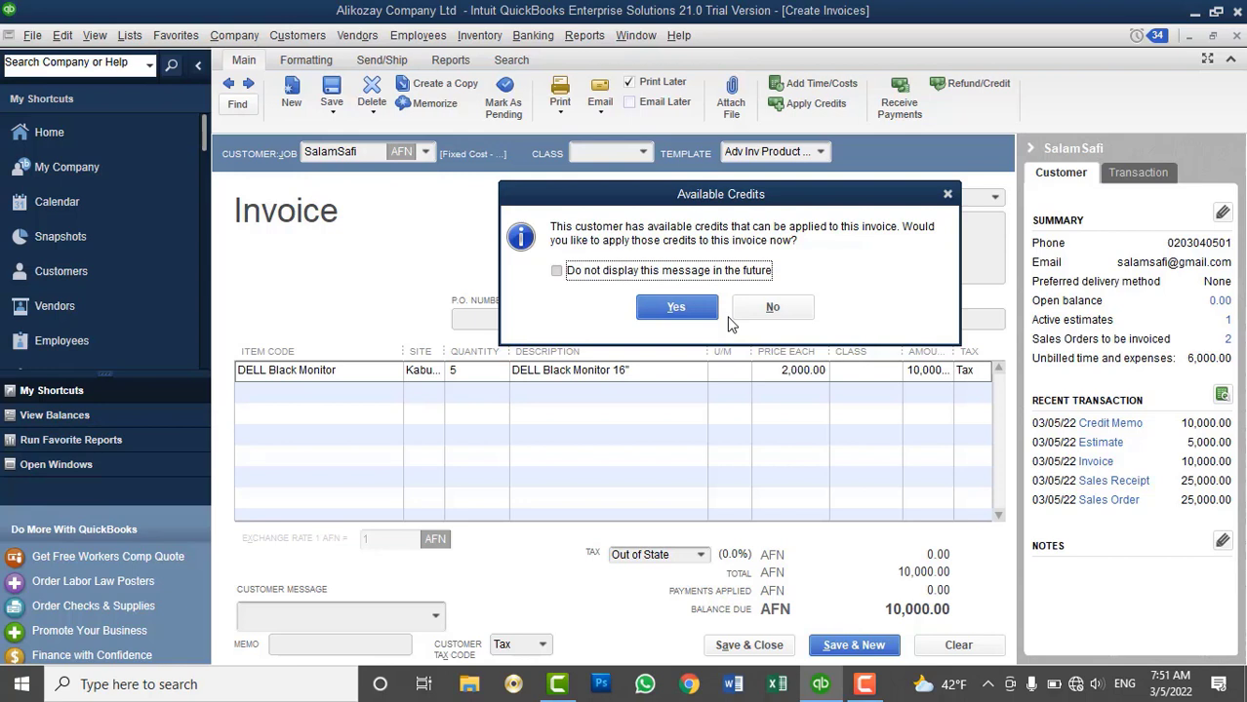
Apply the full 10,000.00 credit to invoice 11 and close the paid invoice
click(675, 309)
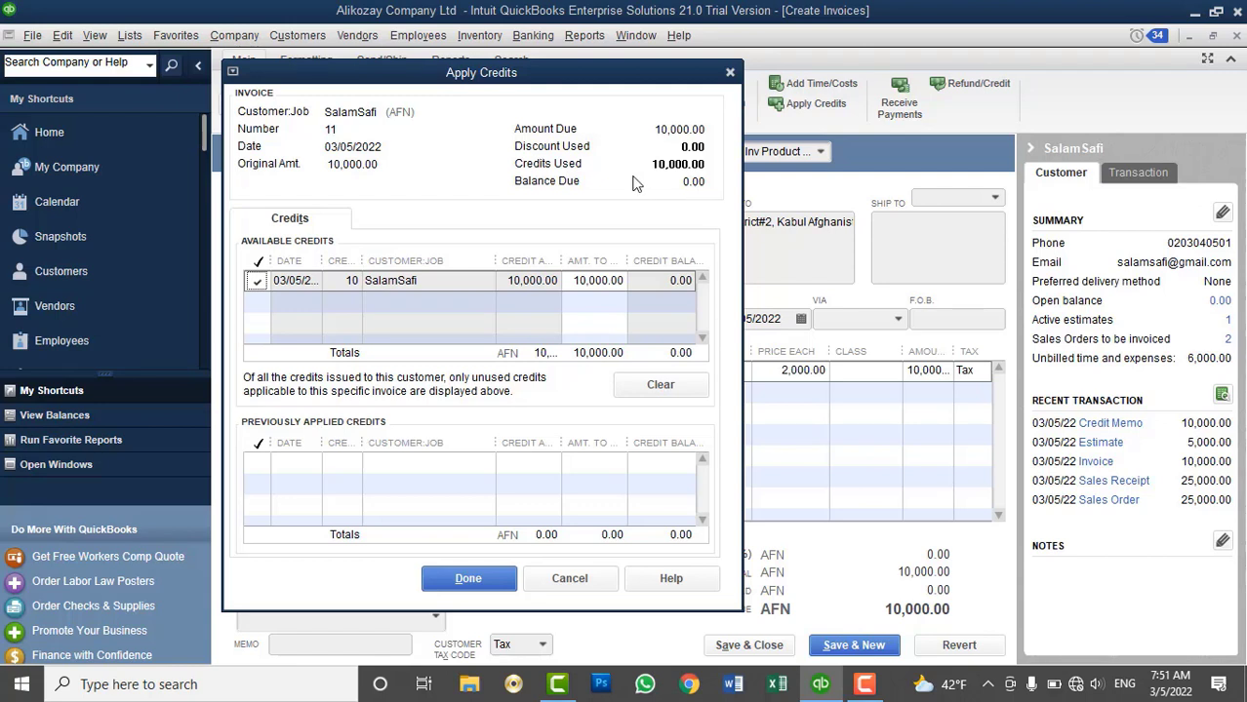
click(580, 284)
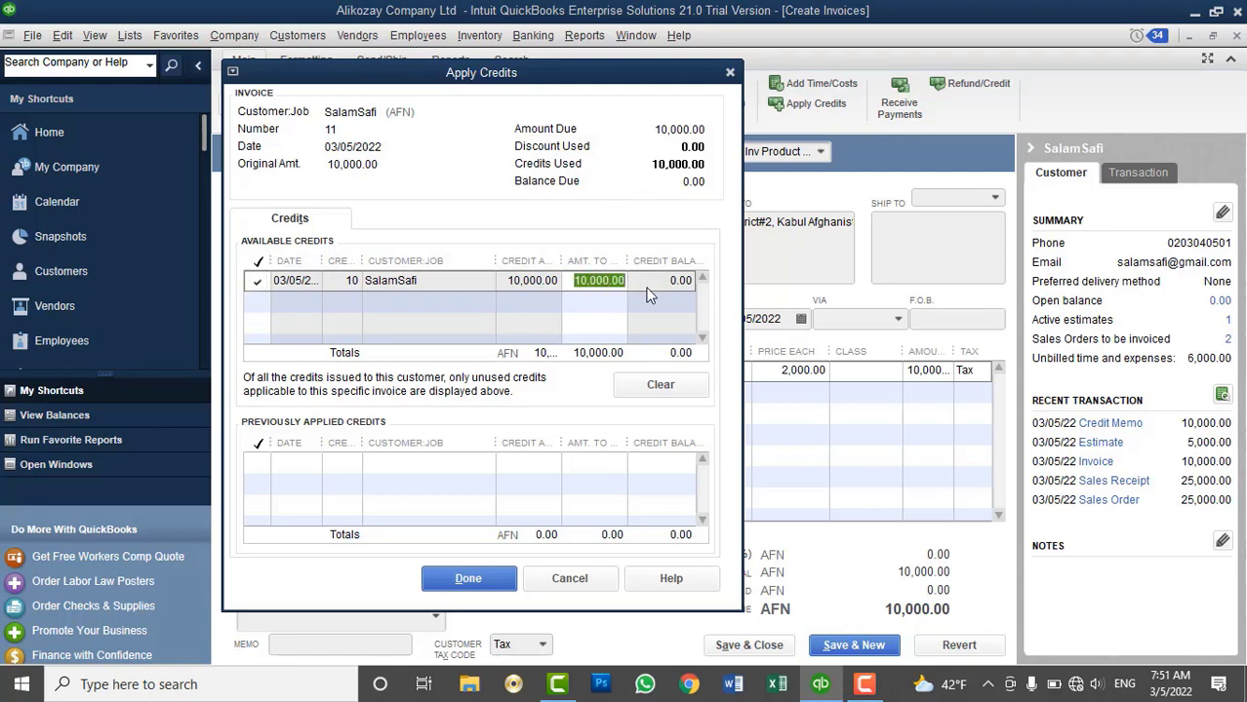
text(90)
key(Tab)
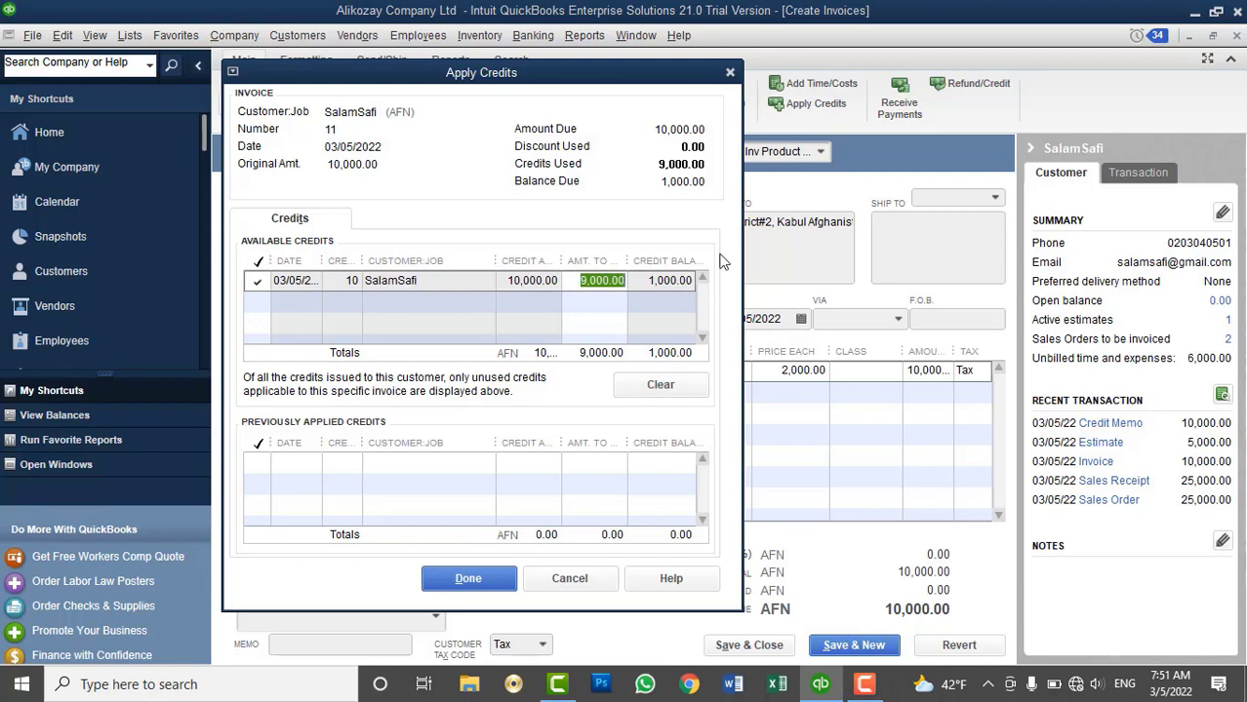
text(1)
key(Tab)
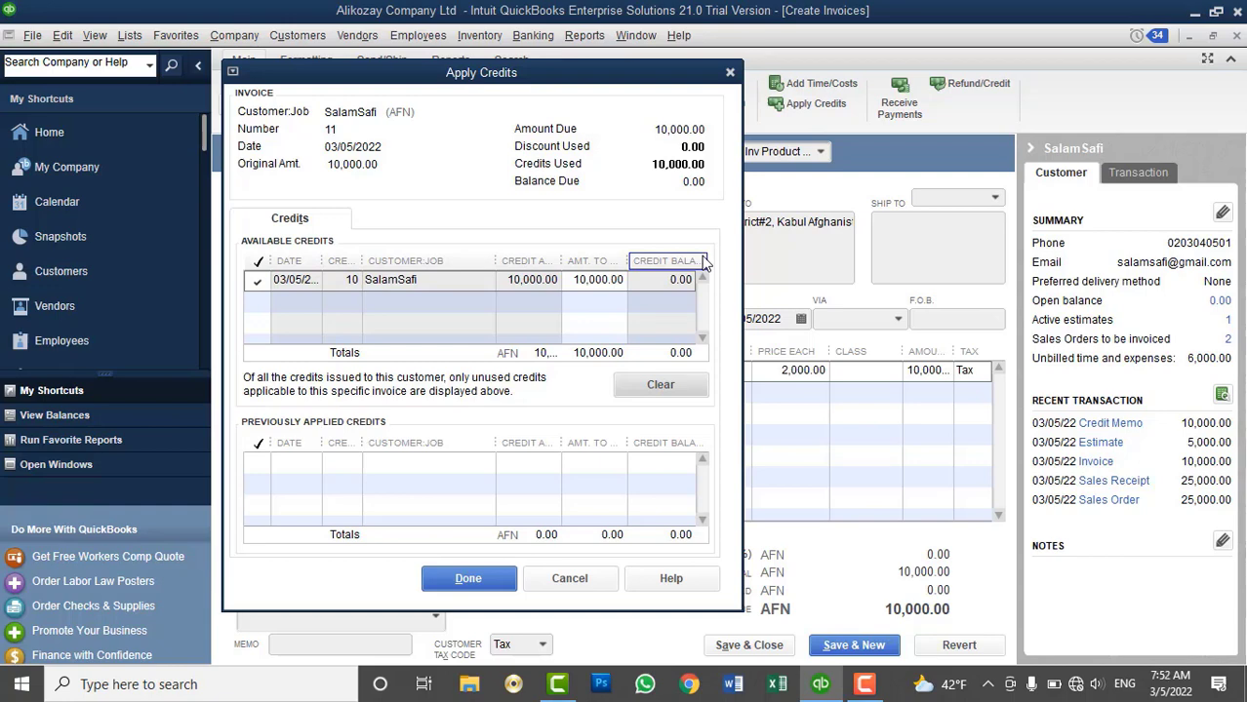
click(468, 578)
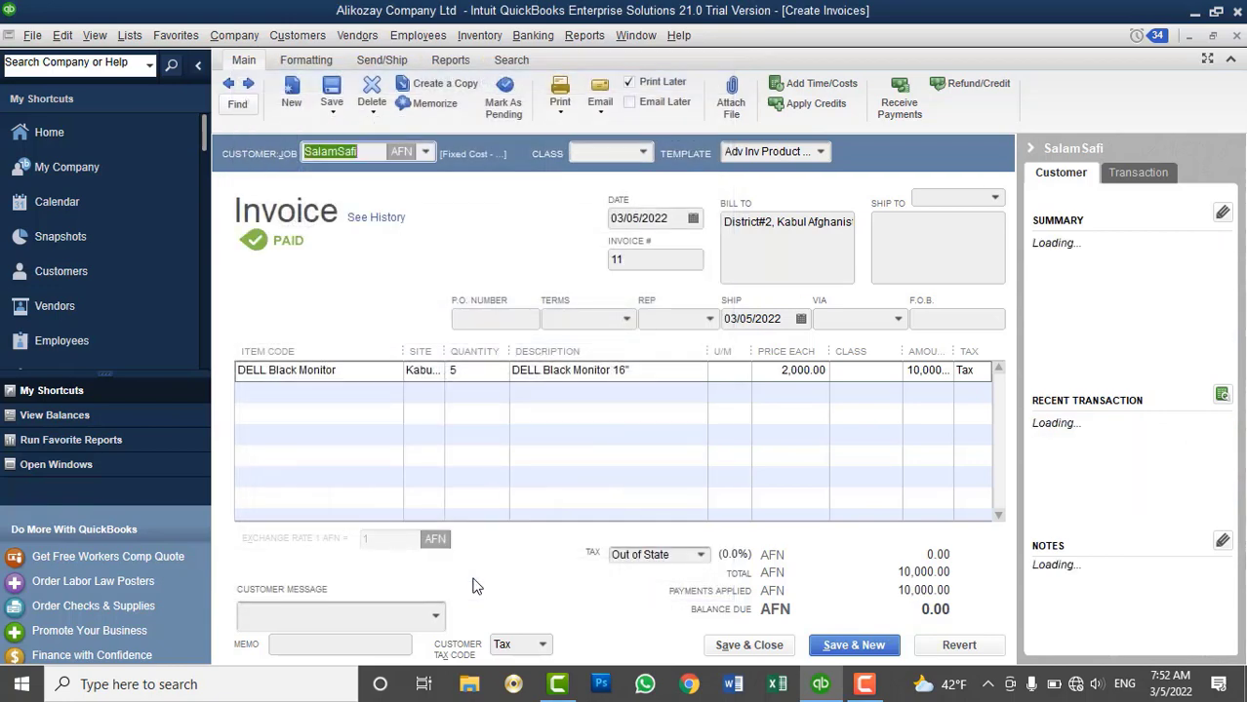
key(Escape)
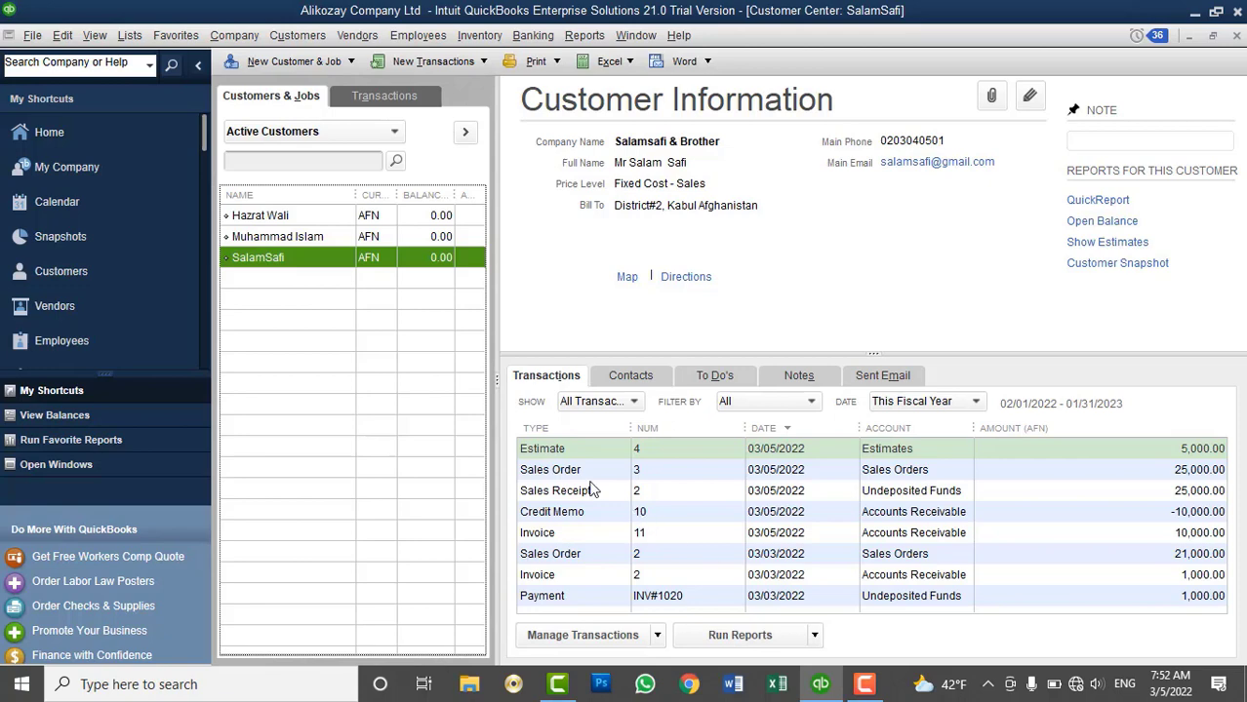
click(567, 533)
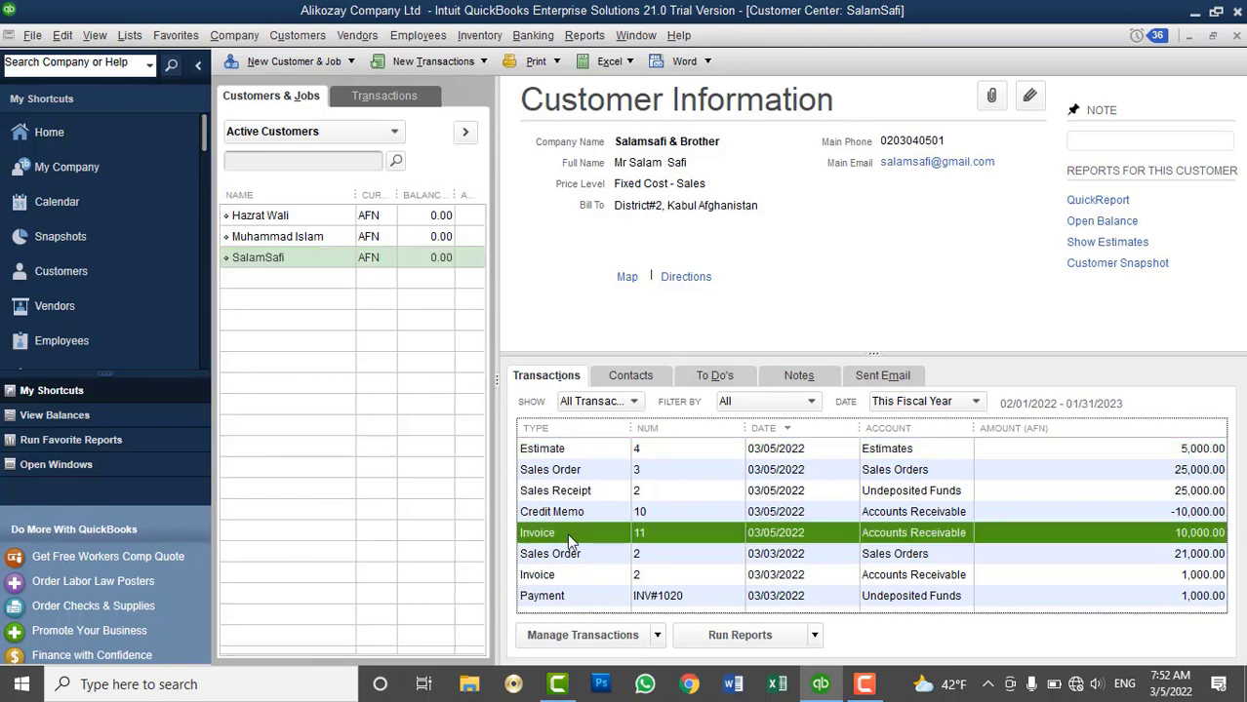
right_click(567, 534)
click(593, 583)
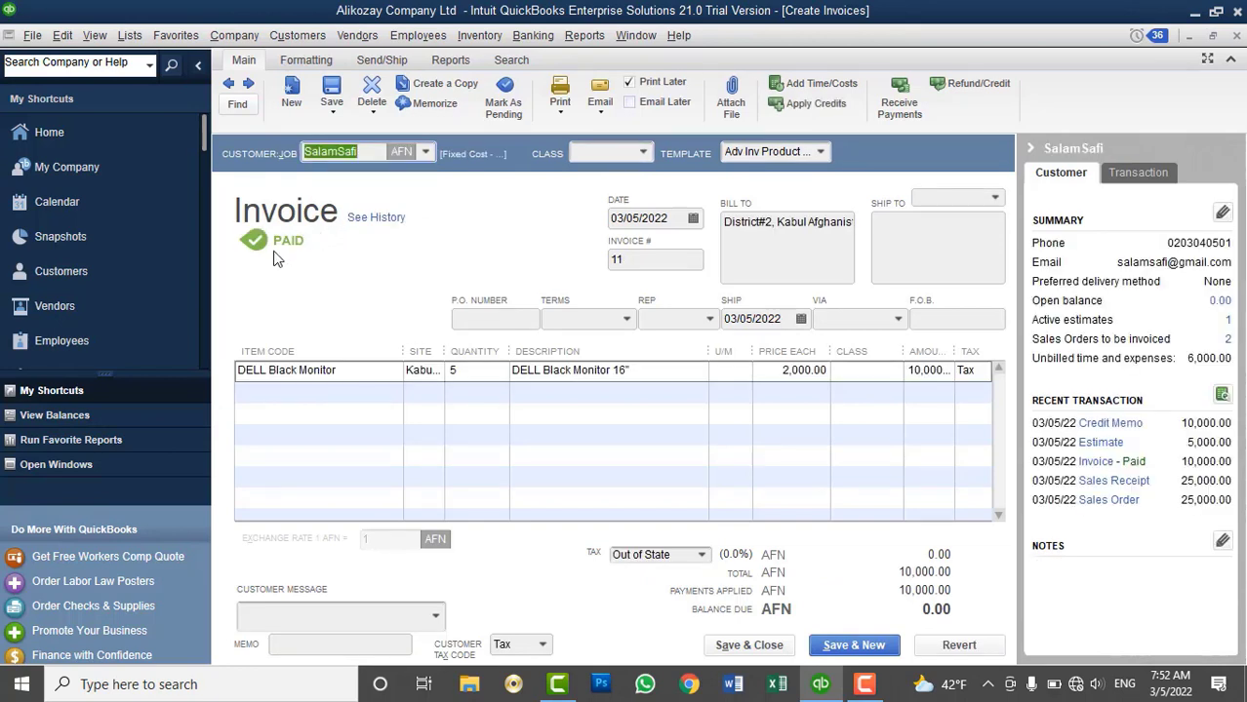
click(1235, 35)
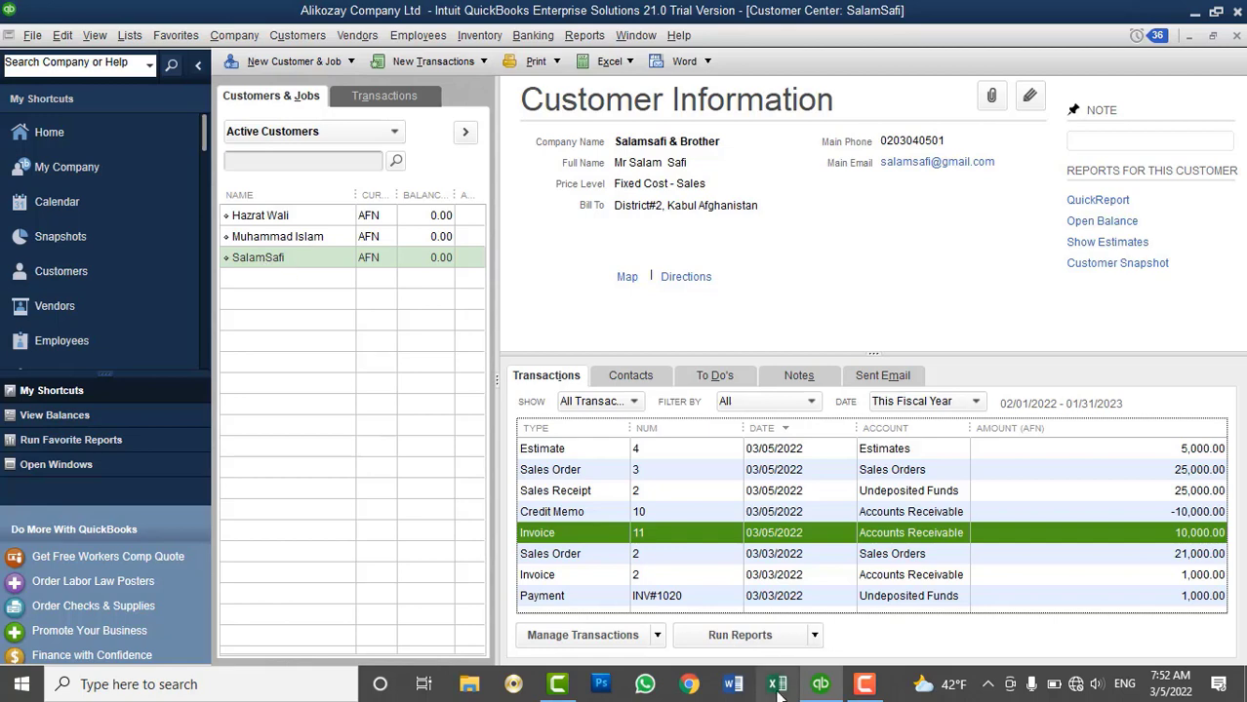
right_click(590, 535)
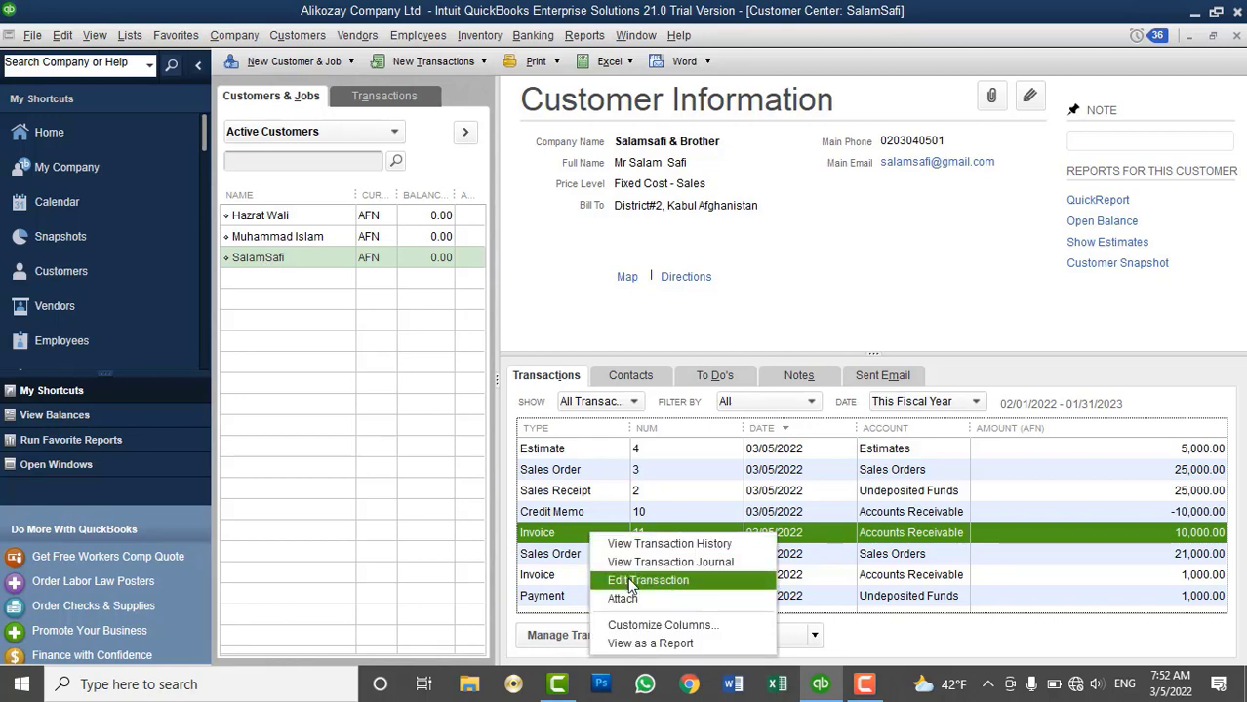
click(648, 581)
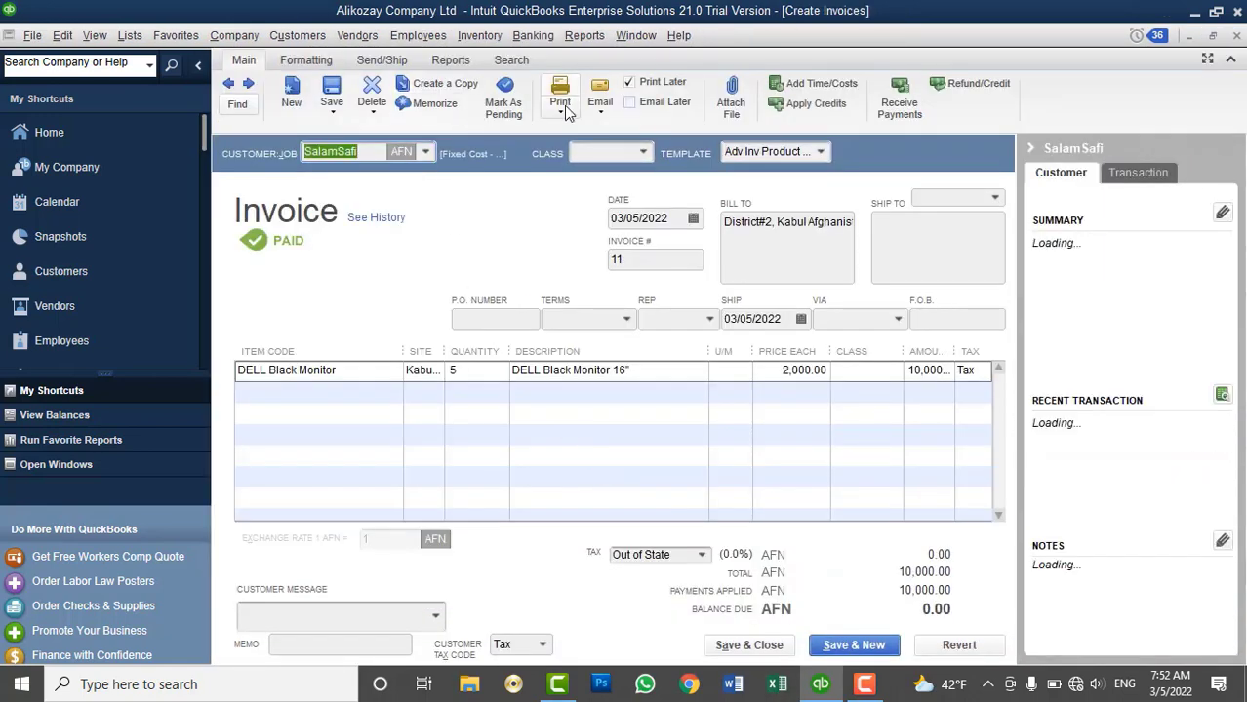
click(564, 107)
click(574, 127)
click(389, 330)
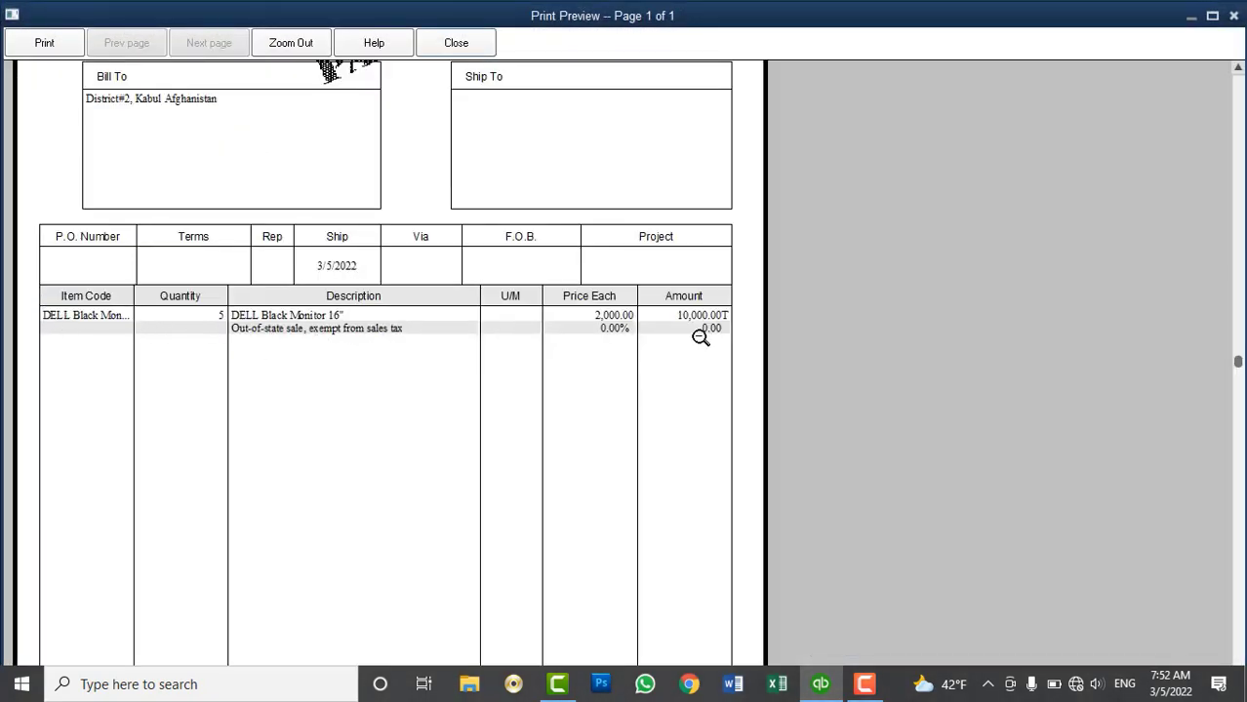
click(660, 380)
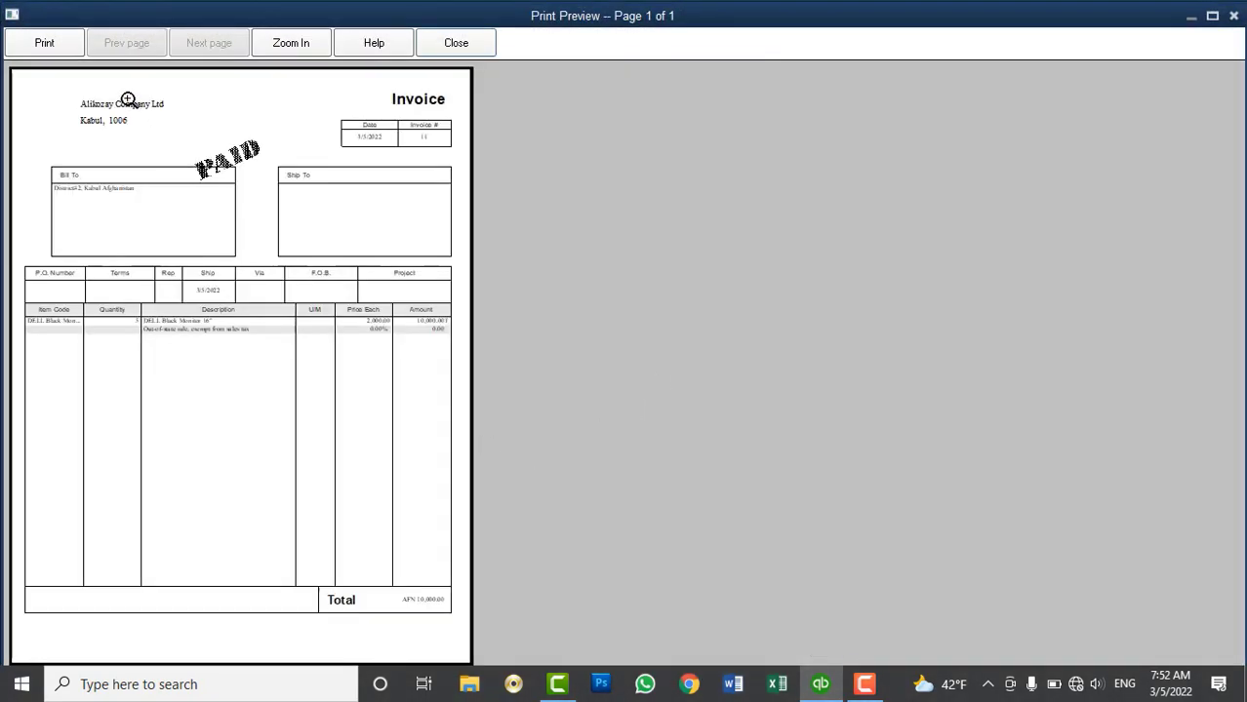
click(127, 99)
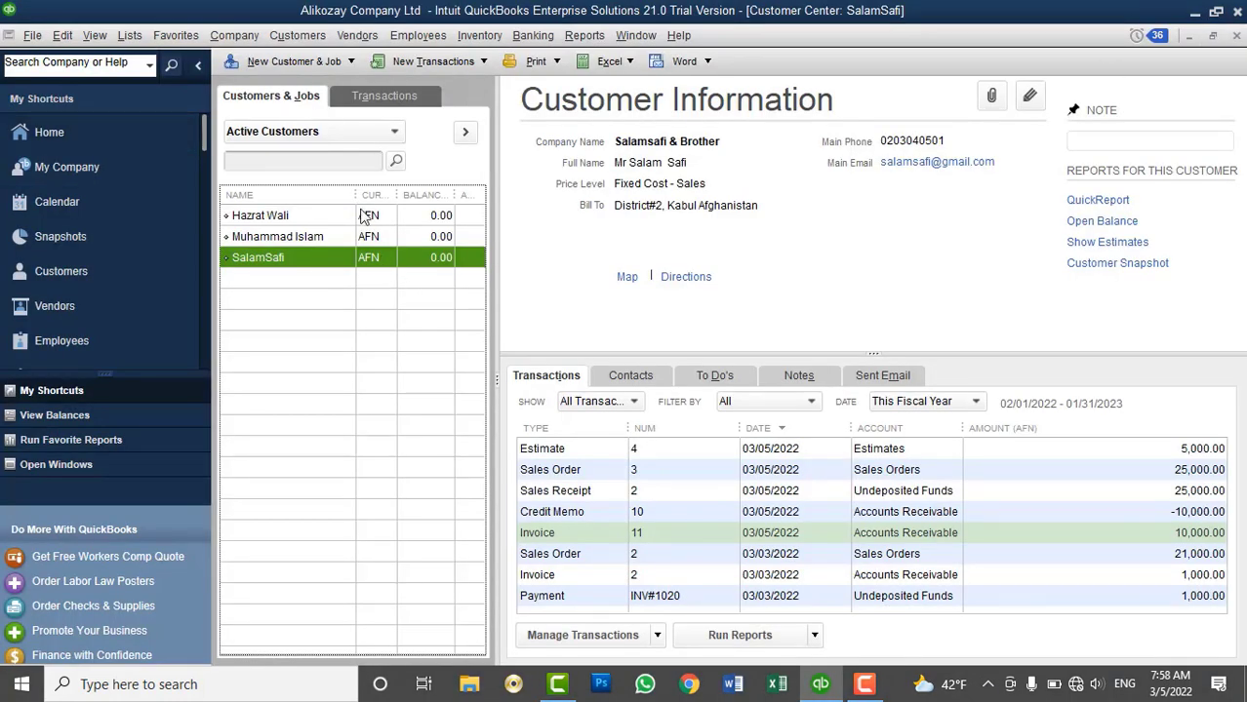
Open and close the Physical Inventory Worksheet, then open the Customers menu
click(314, 39)
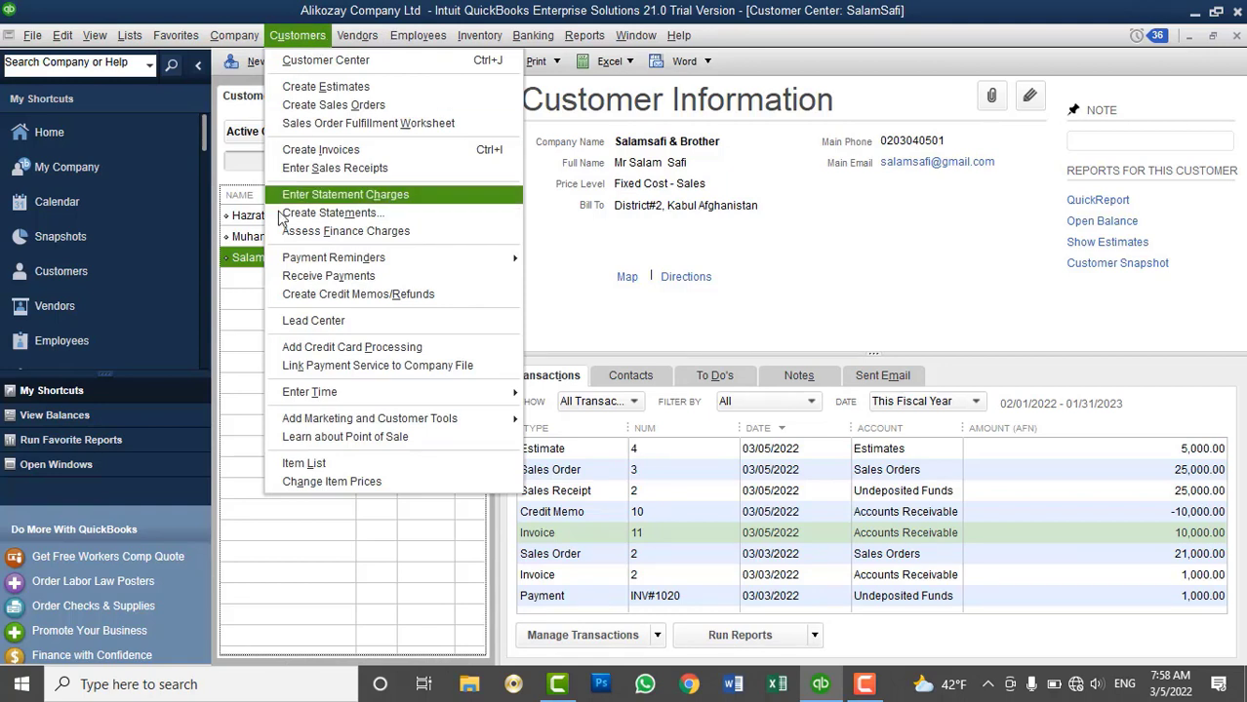
click(246, 261)
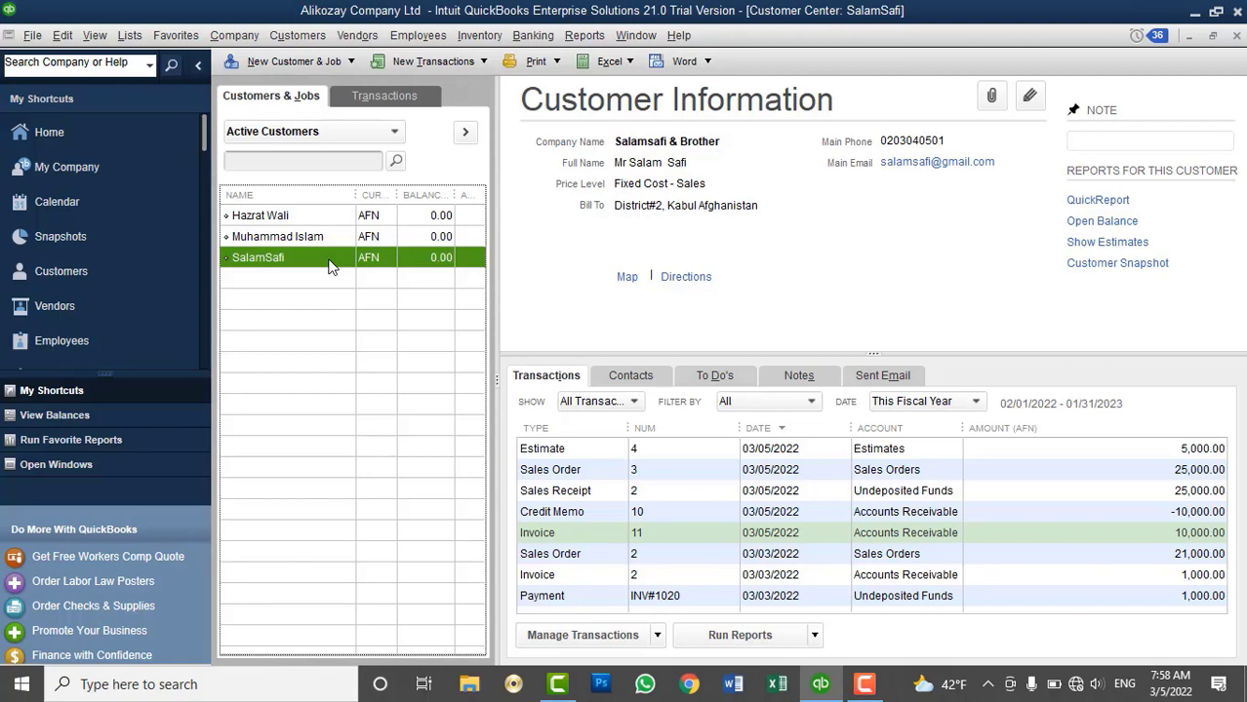
click(479, 36)
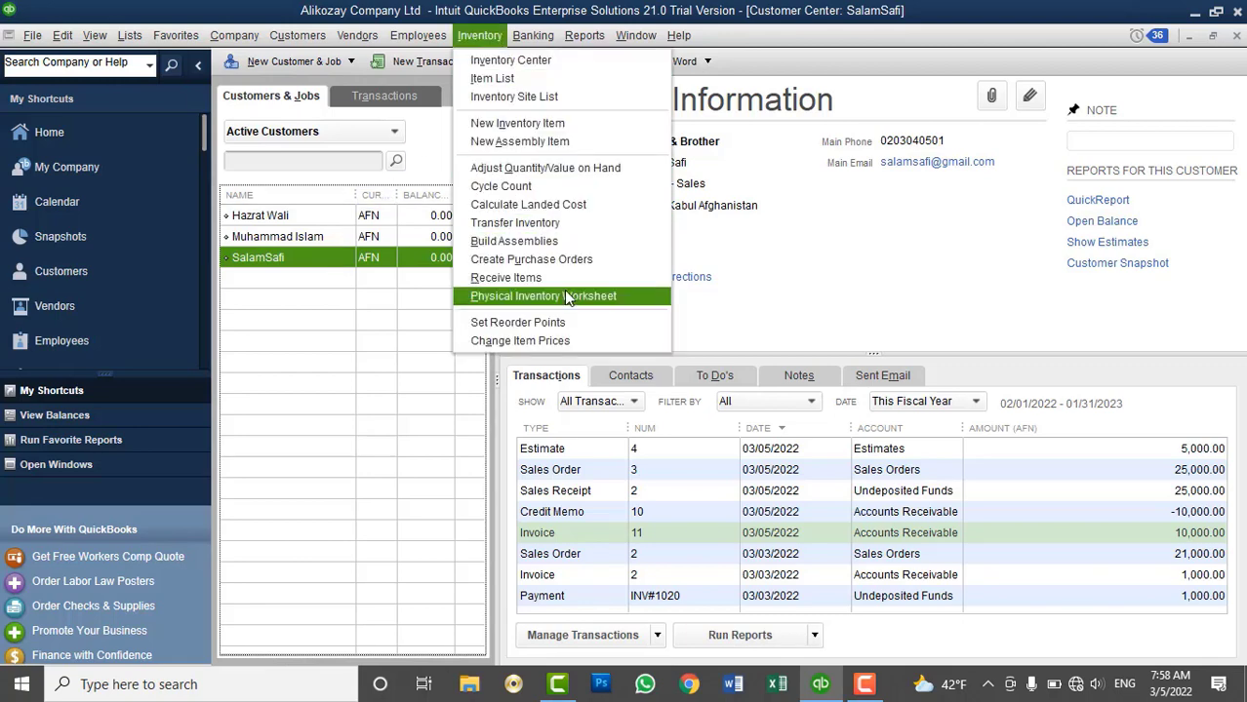
click(564, 296)
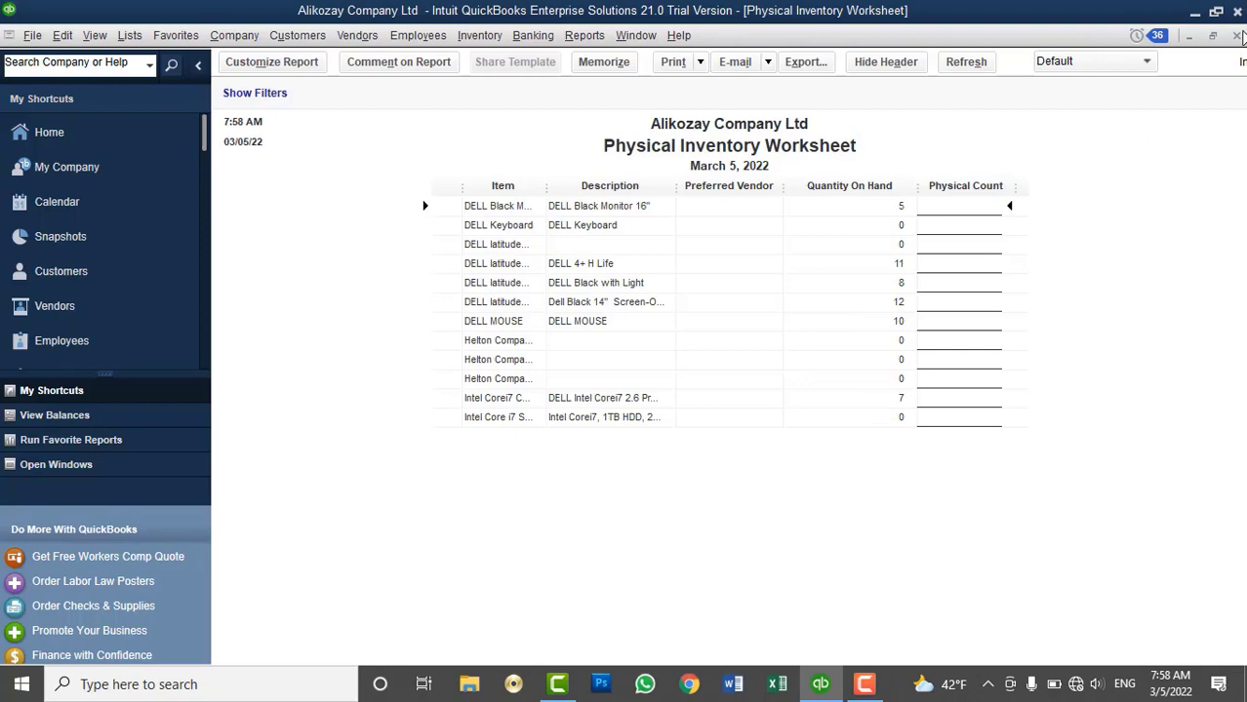
click(1237, 36)
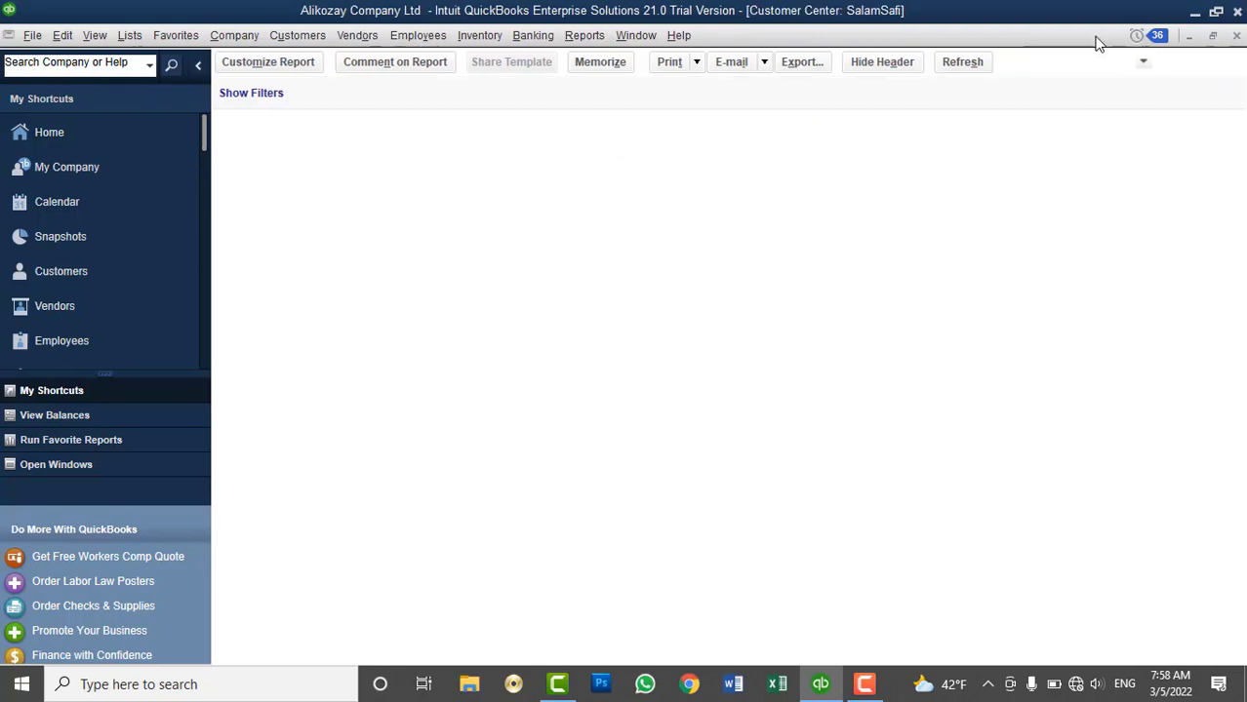
click(298, 35)
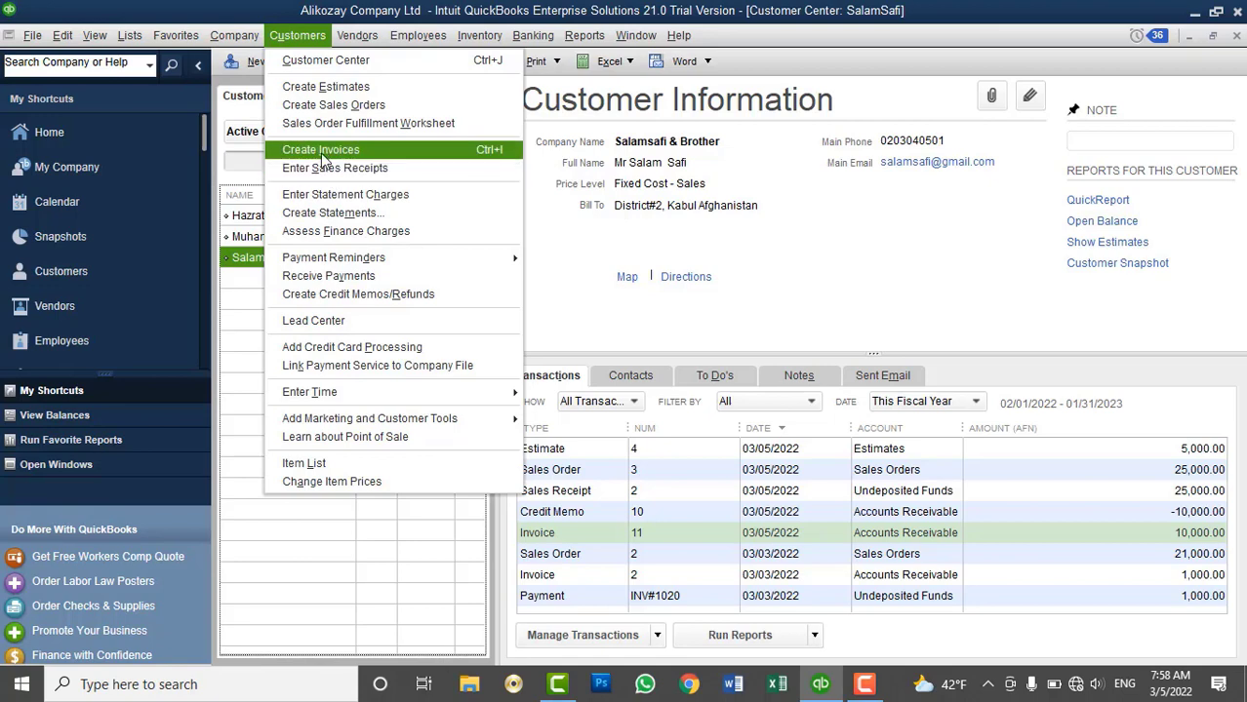
click(329, 275)
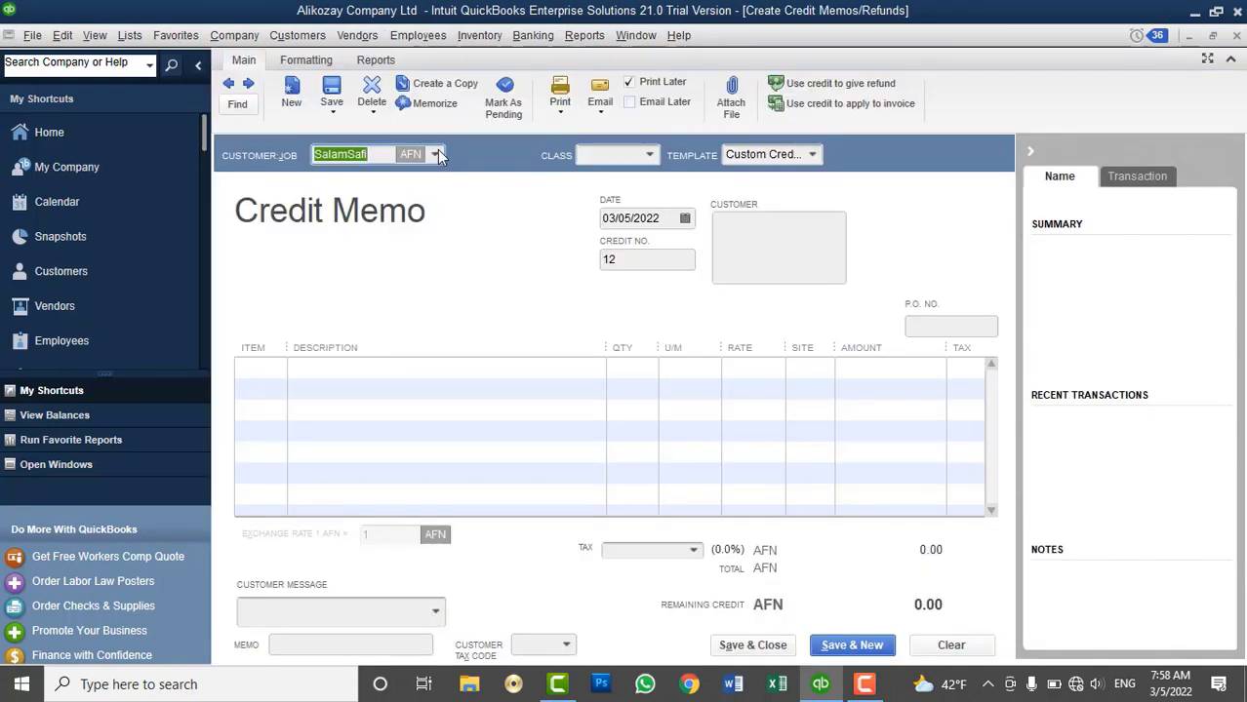
click(435, 154)
click(359, 267)
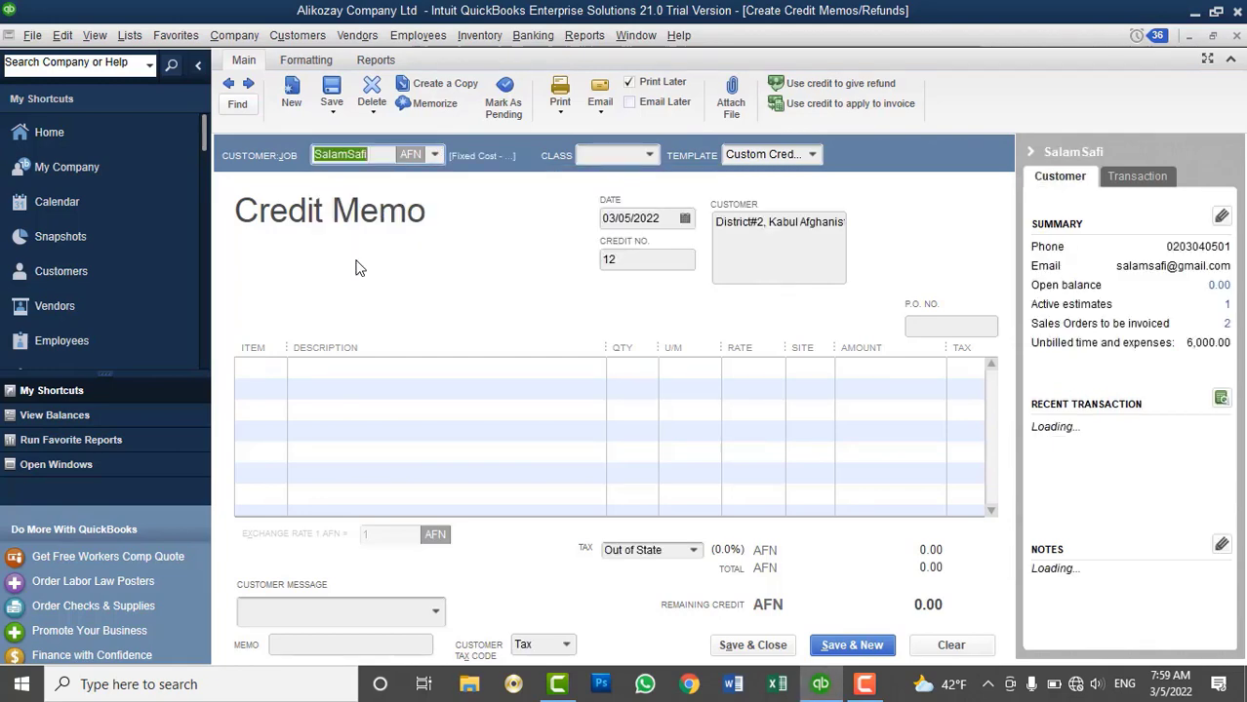
click(256, 366)
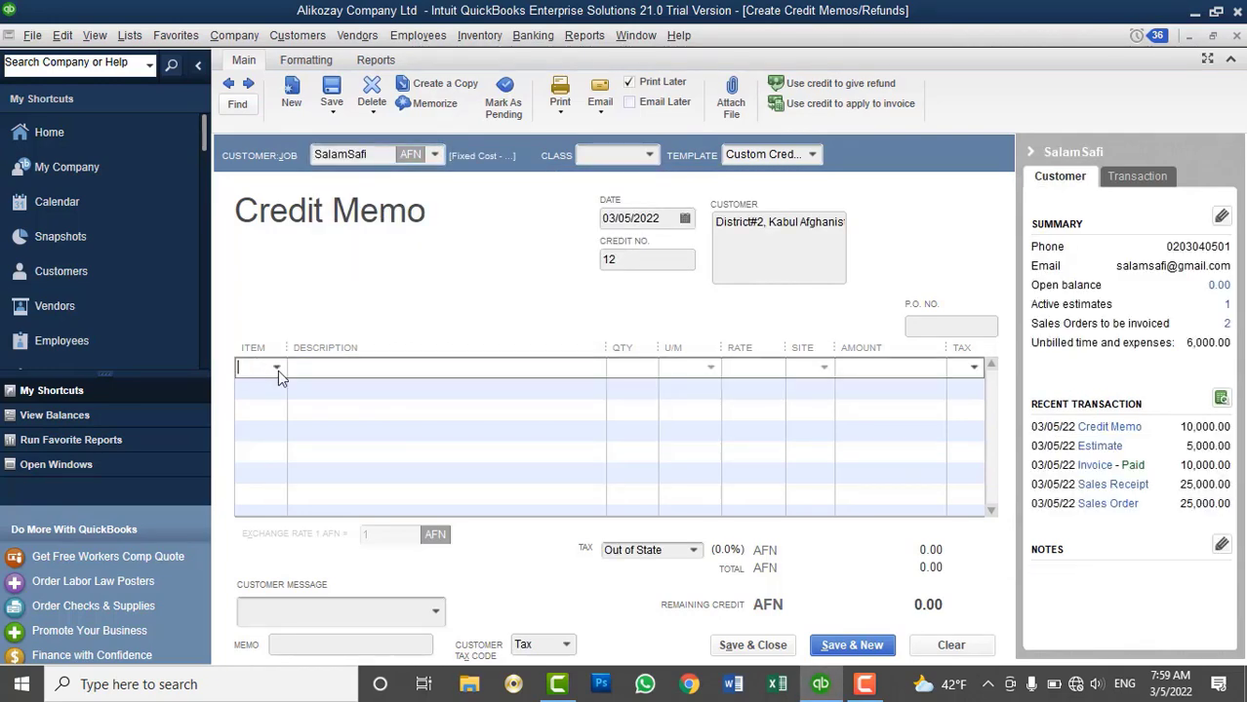
click(277, 367)
scroll(343, 569, down, 1)
scroll(343, 568, down, 3)
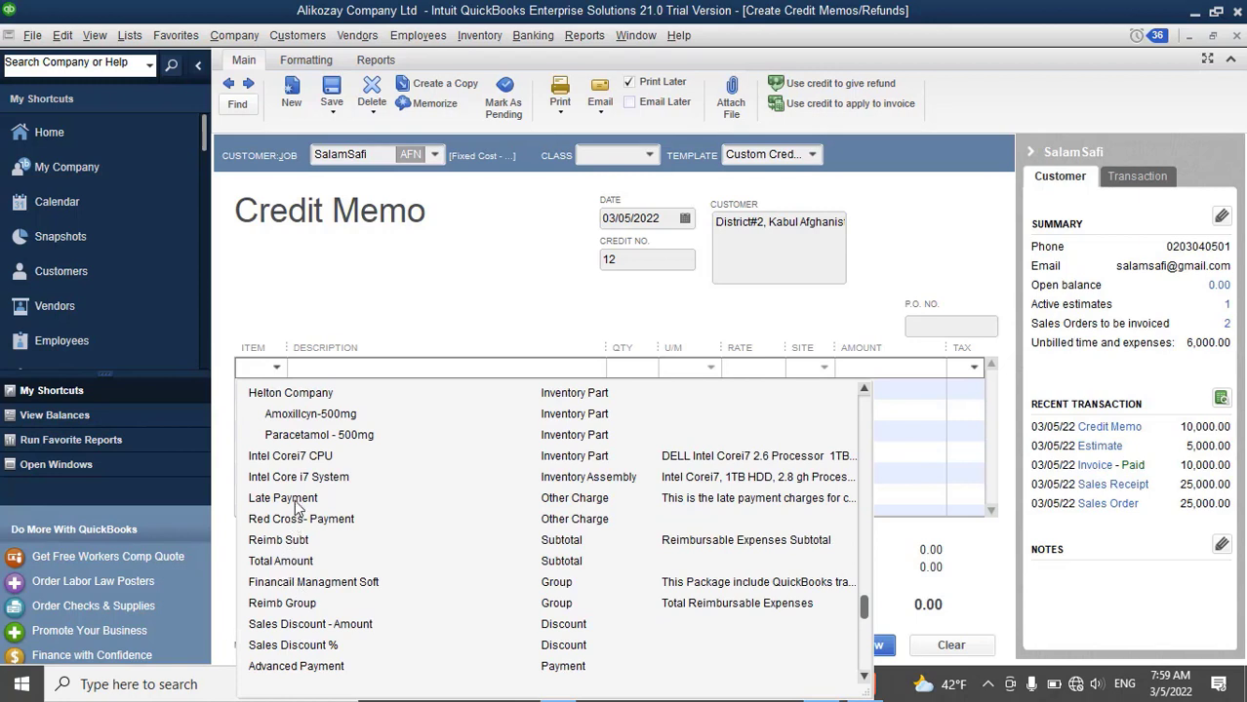
click(302, 457)
click(636, 367)
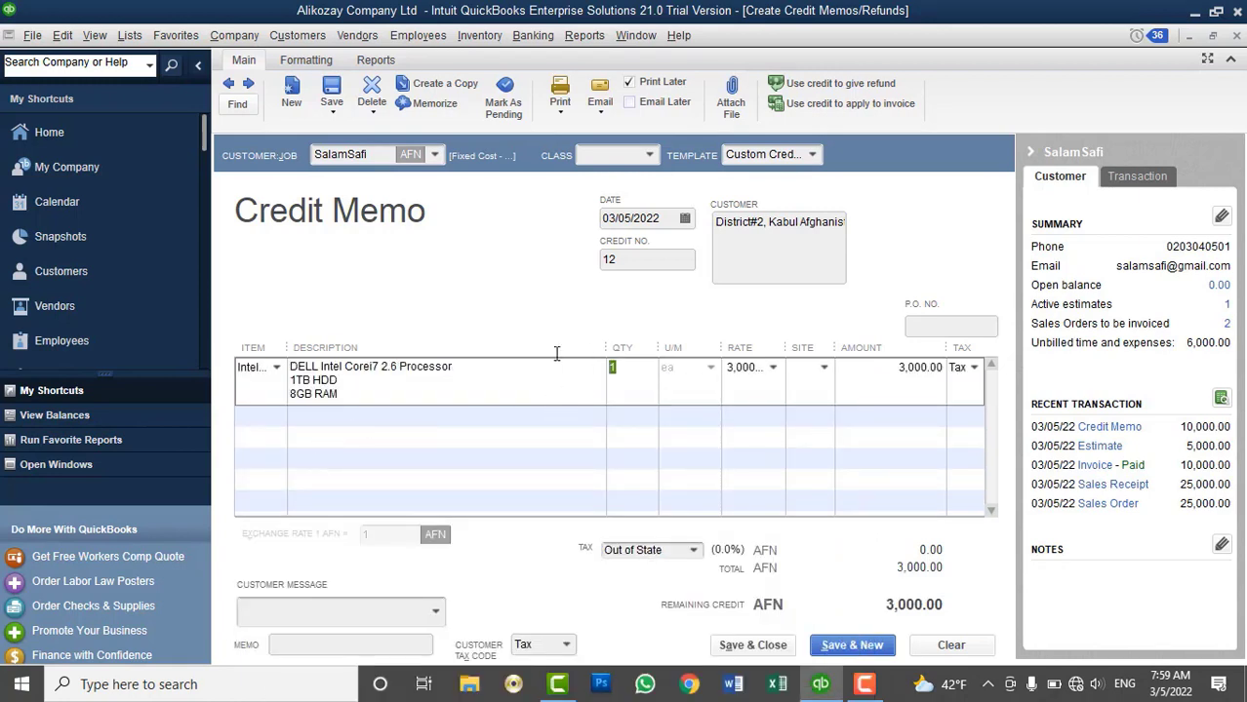
text(5)
key(Tab)
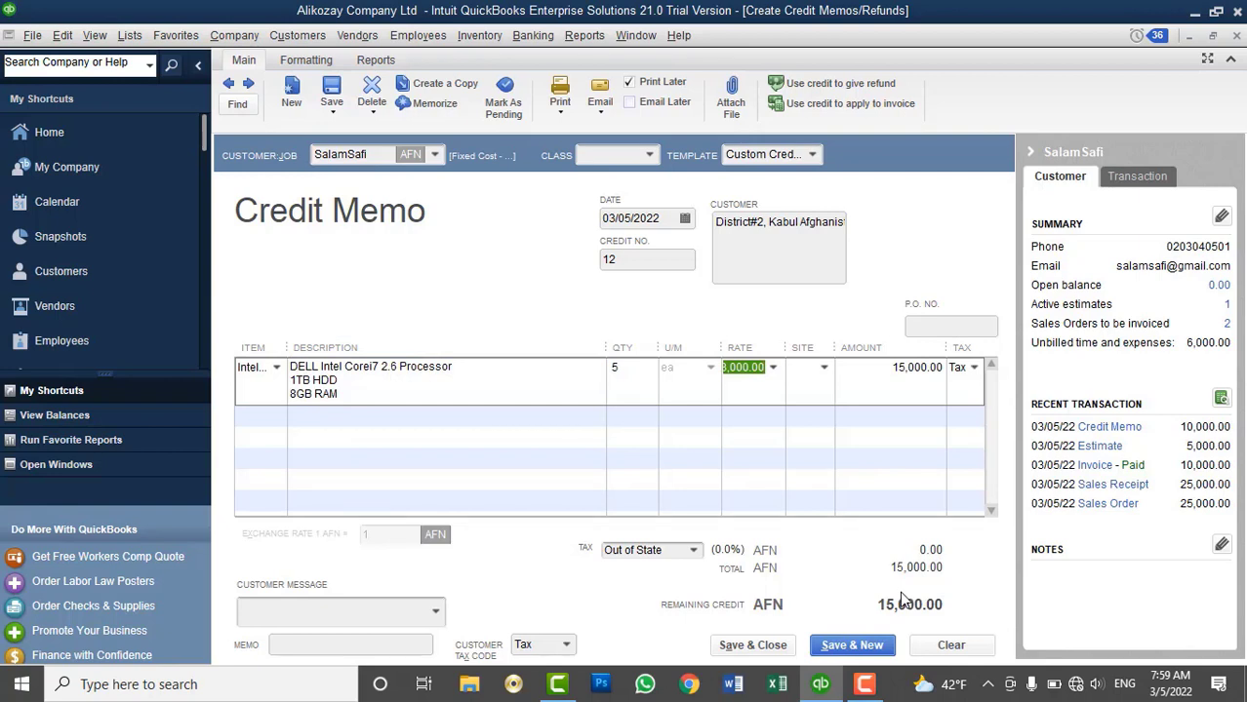
Set the line's site to Kabul Main Branch and save the credit memo, skipping the HDD spelling flag
click(779, 648)
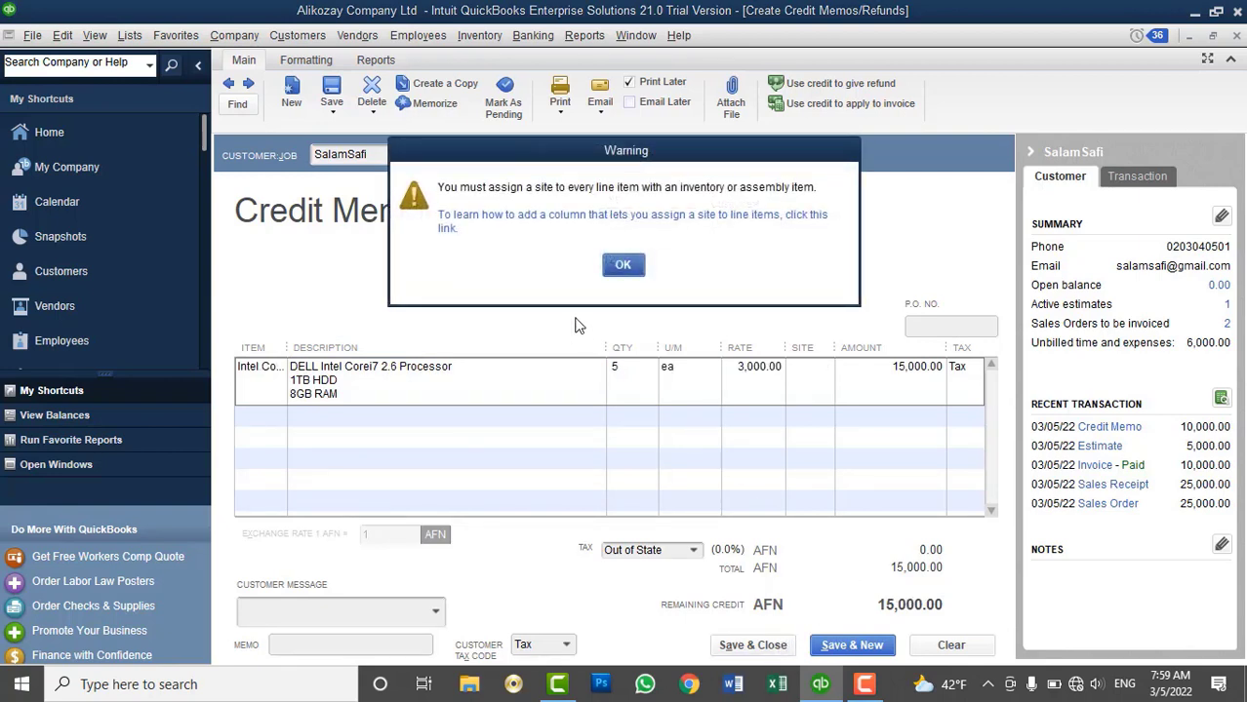
click(621, 266)
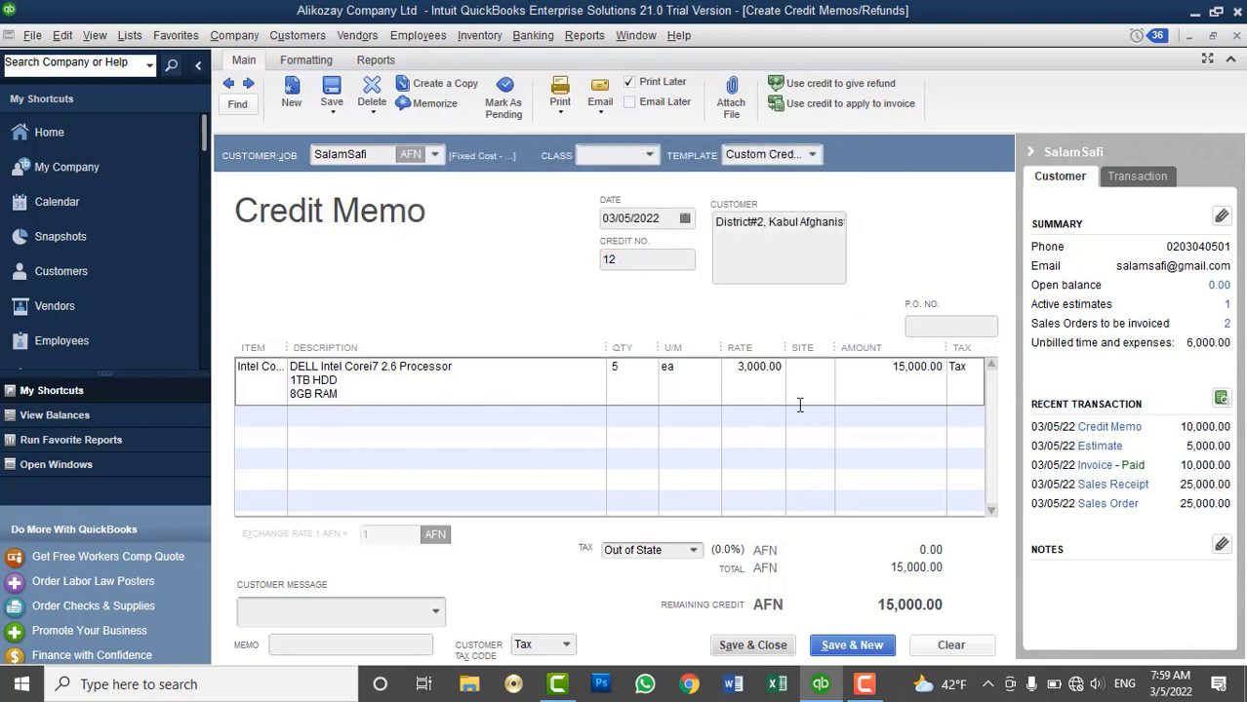
click(810, 368)
click(824, 368)
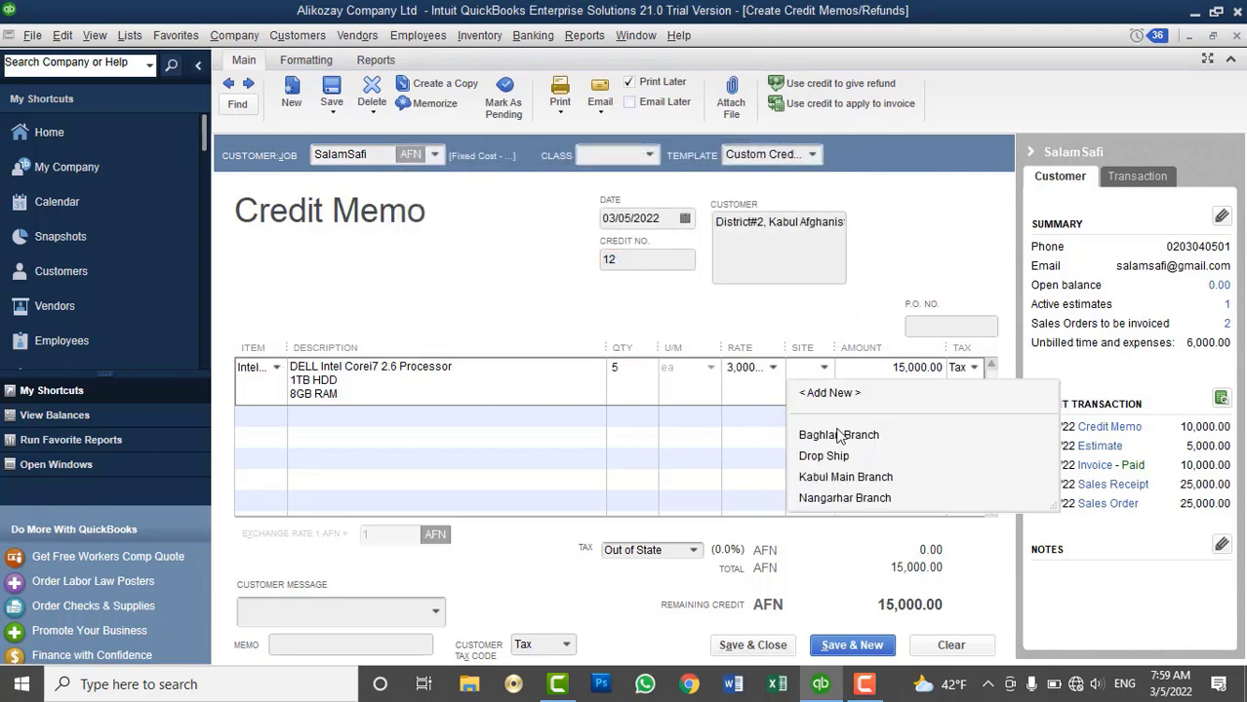
click(839, 477)
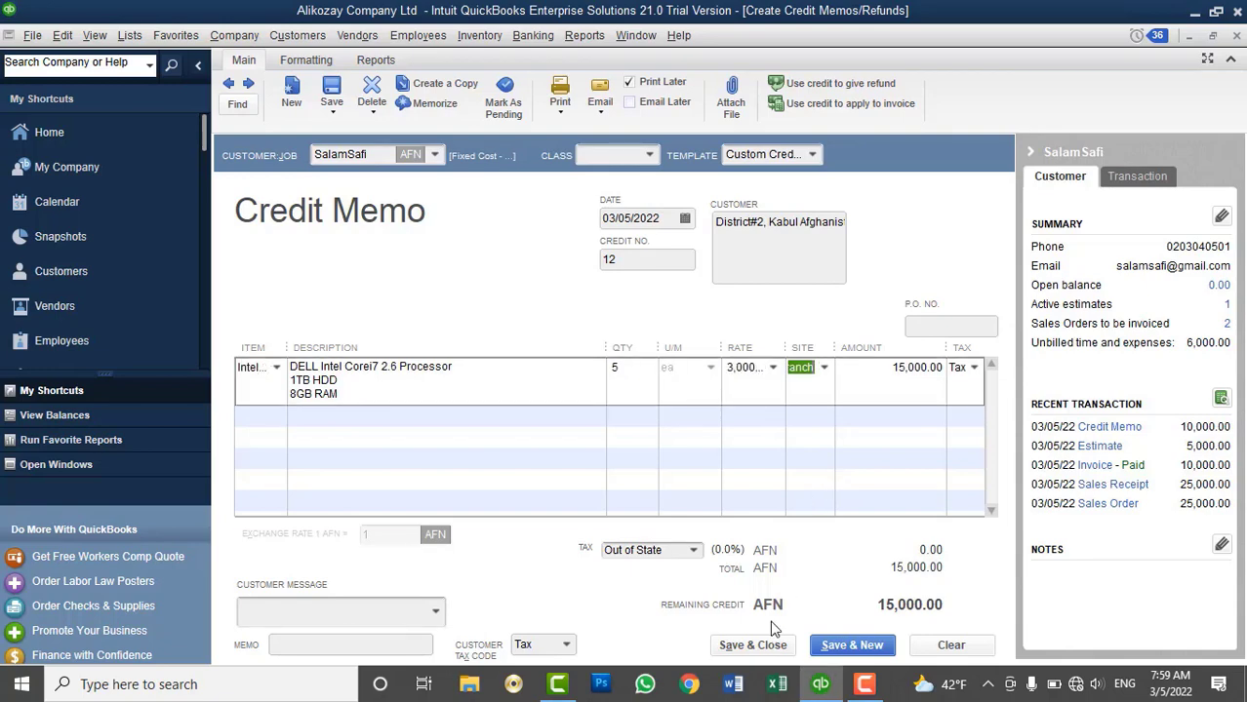
click(761, 646)
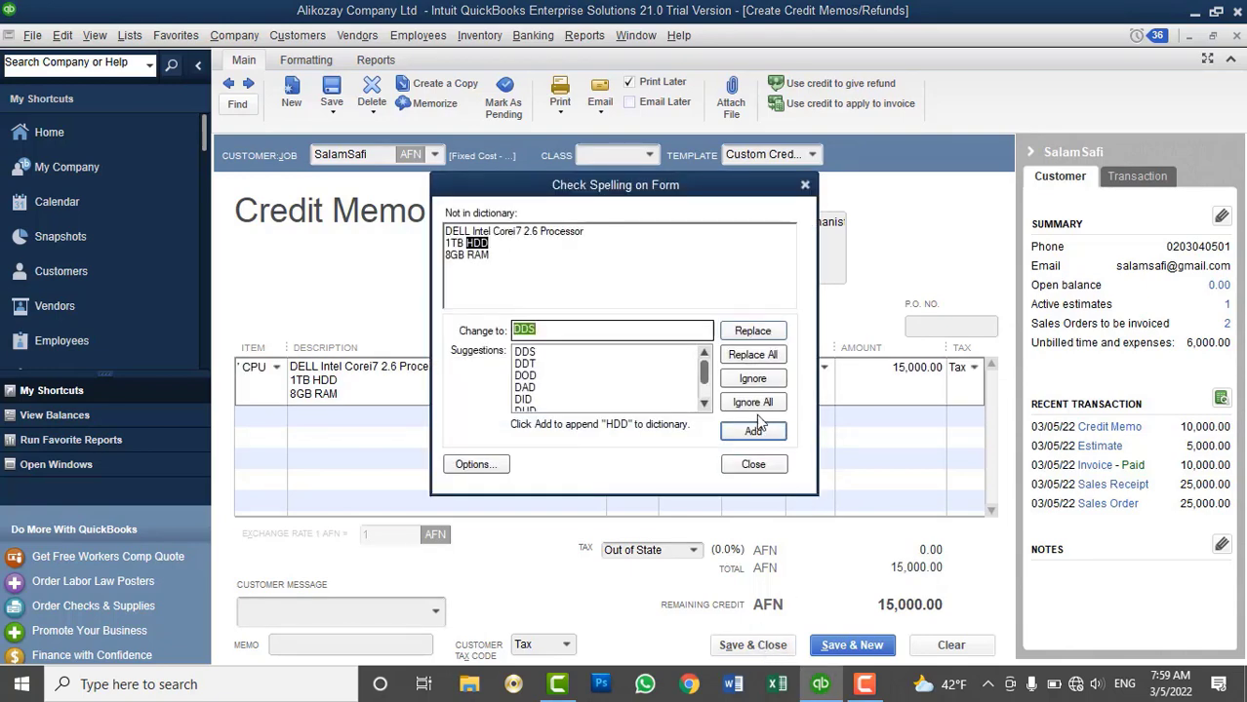
click(753, 403)
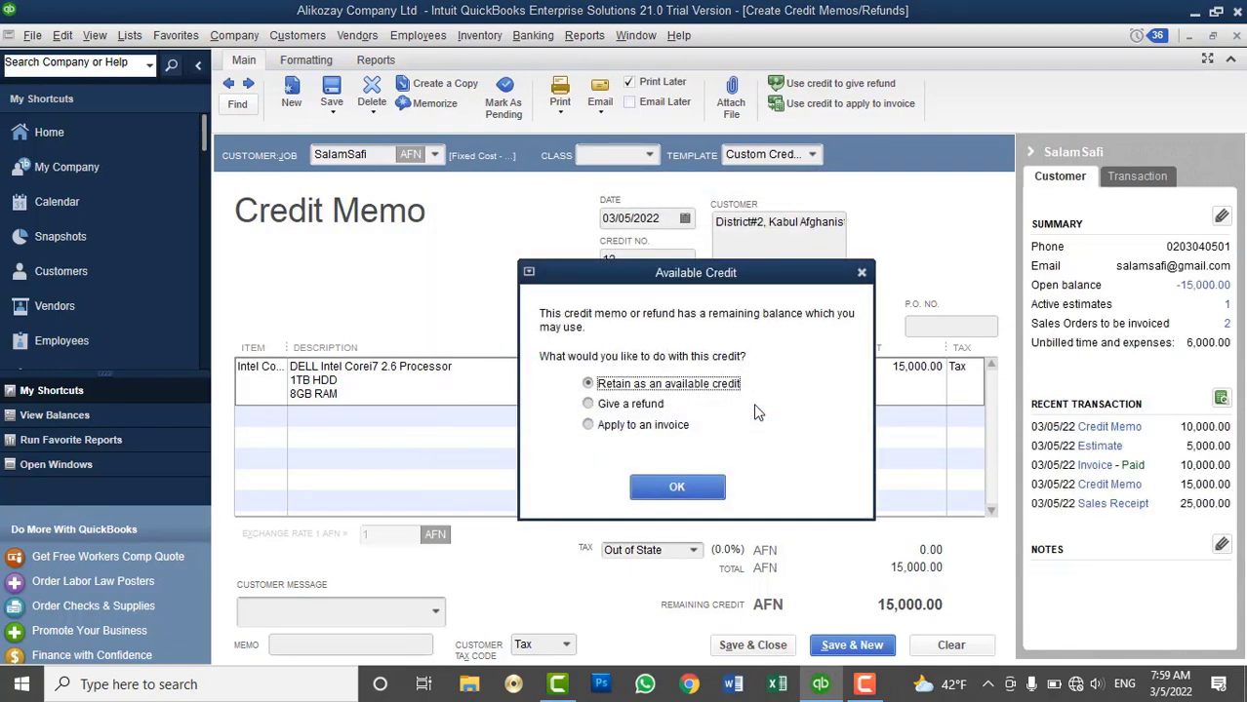
Retain the 15,000 credit as an available credit for later use
drag(691, 285, 738, 113)
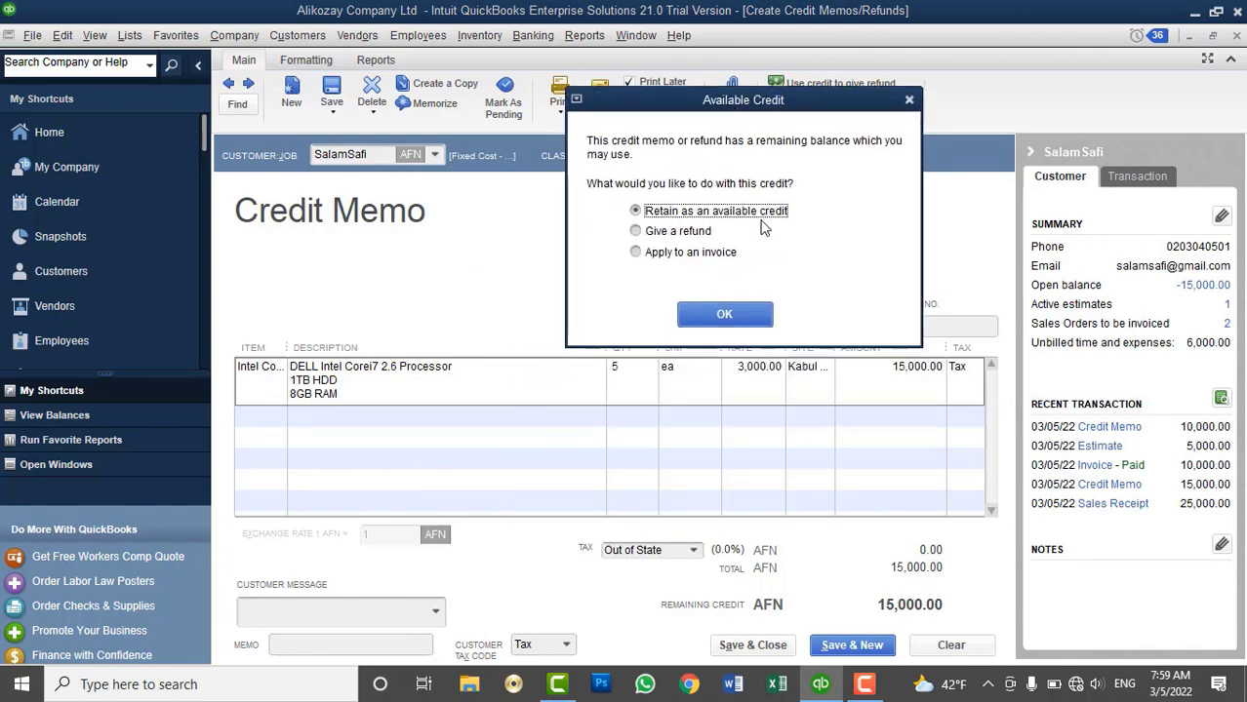
click(704, 256)
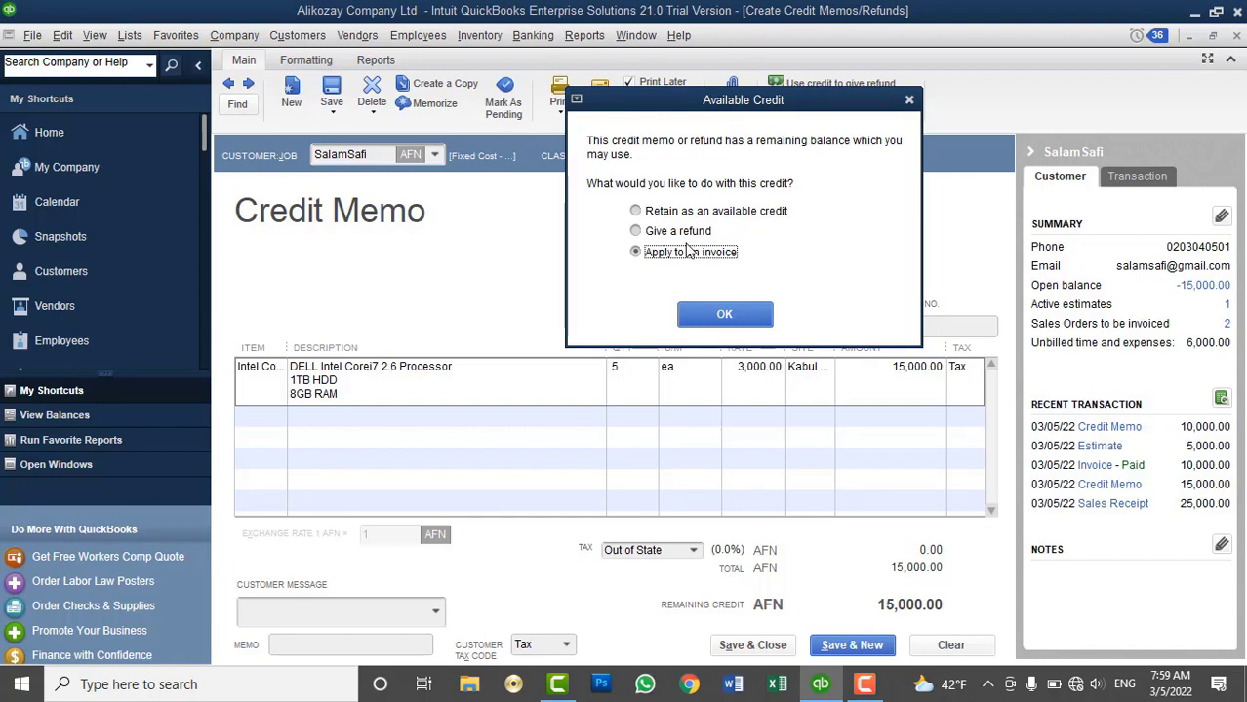
click(683, 234)
click(682, 216)
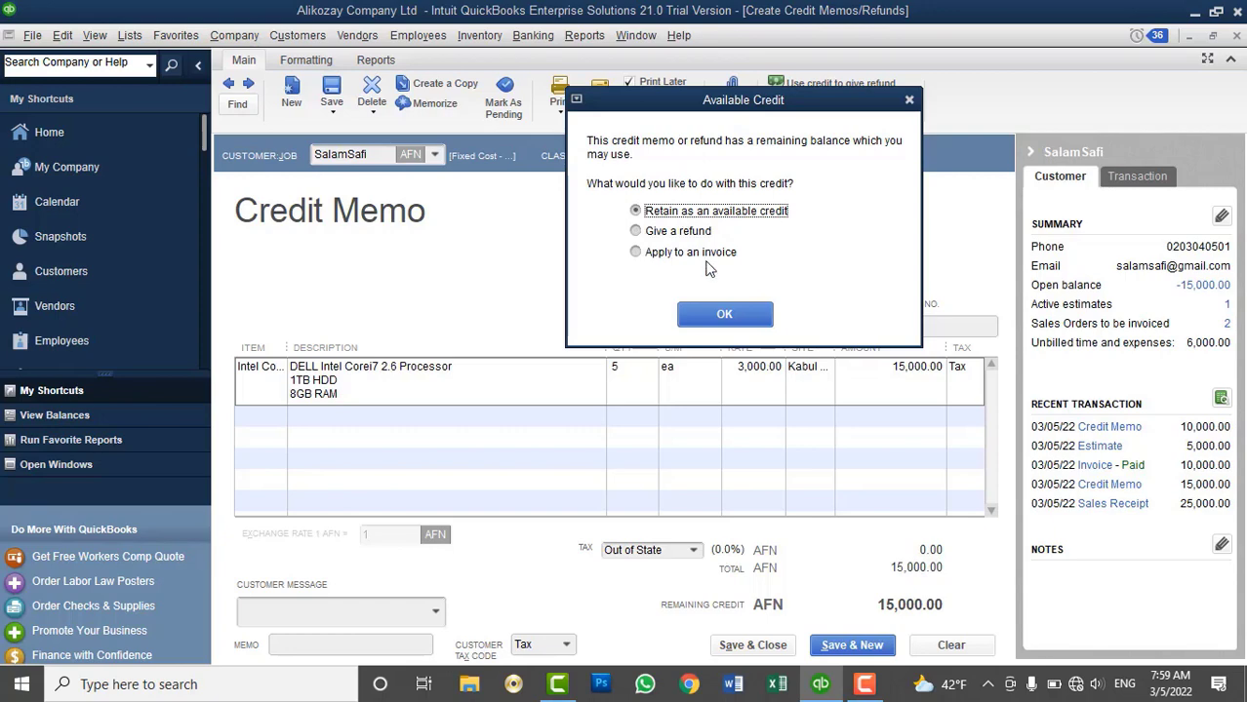
click(718, 314)
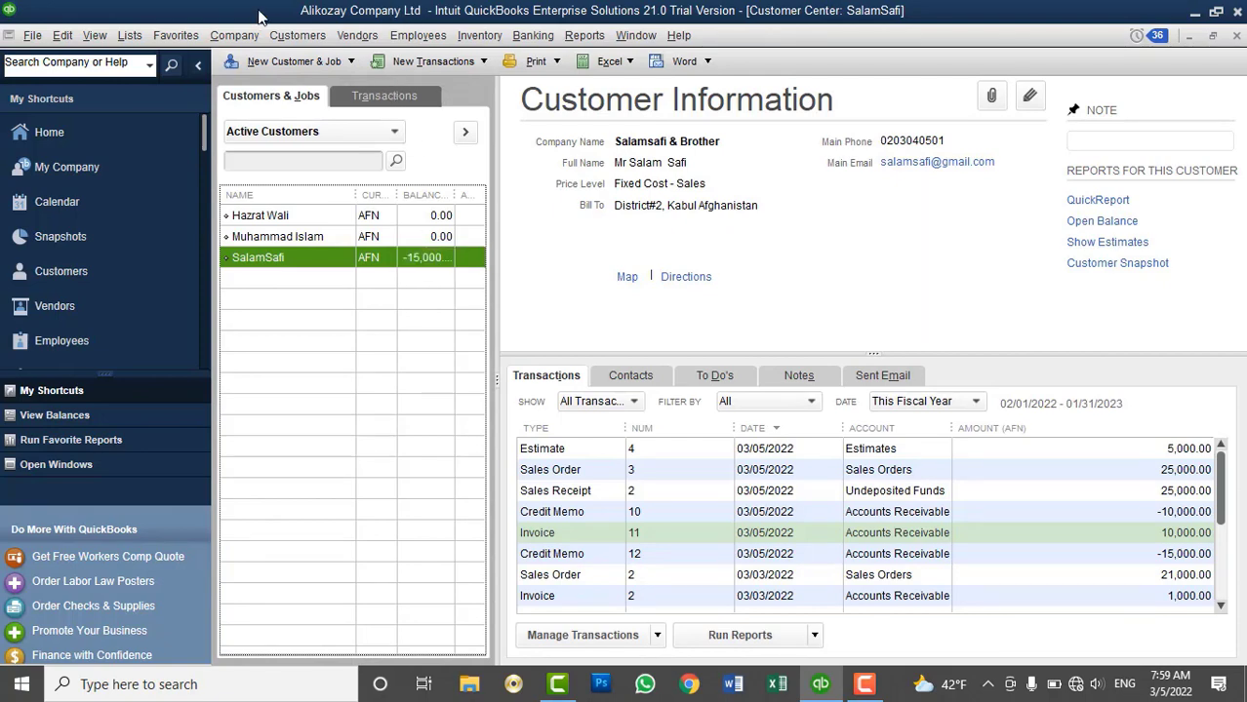
click(297, 36)
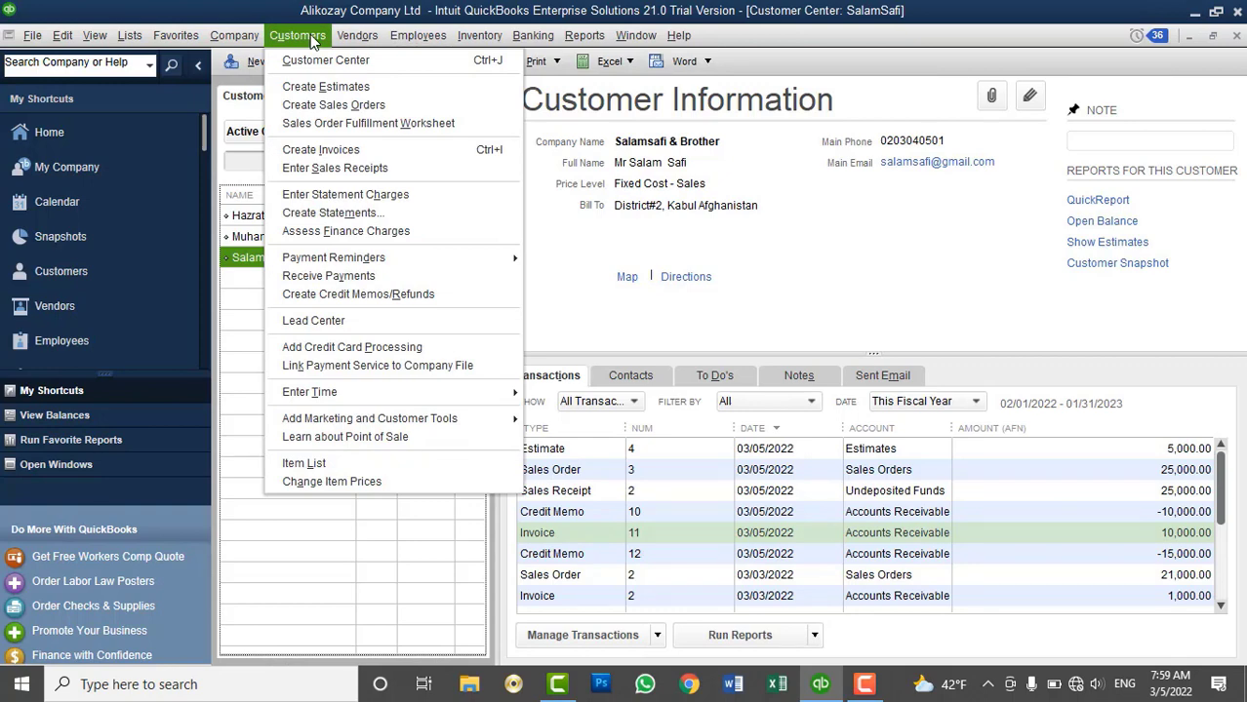
click(299, 151)
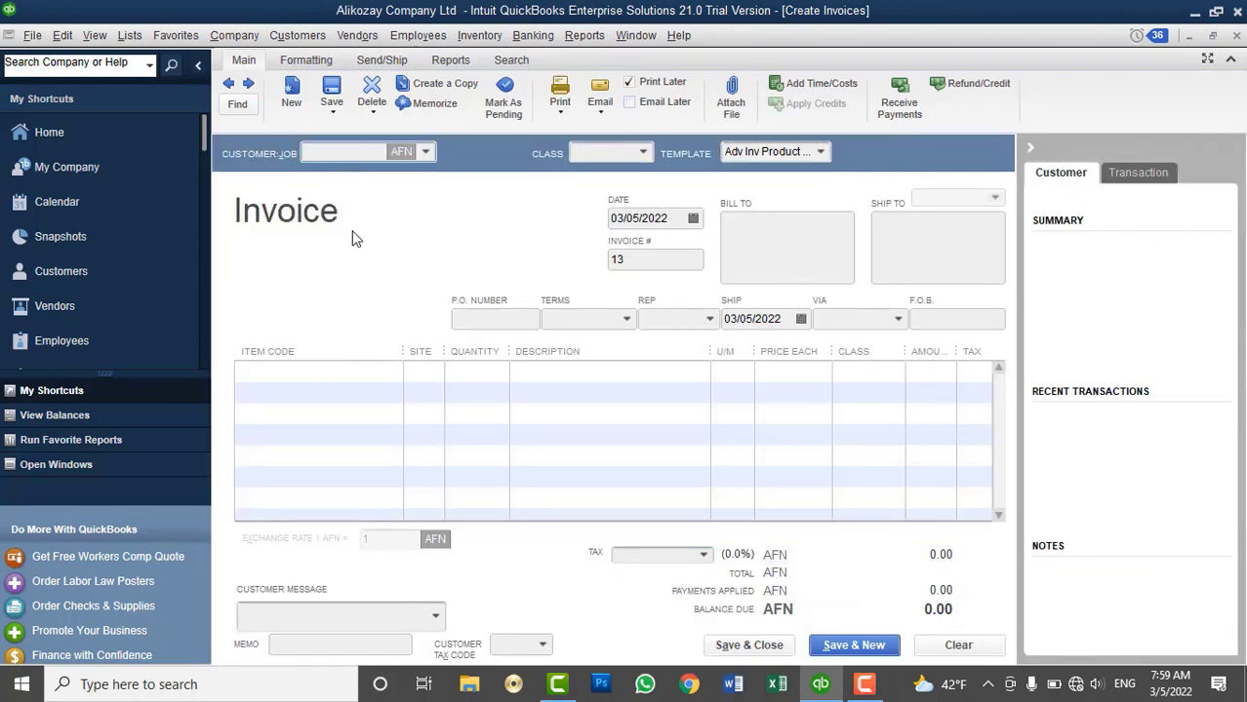
click(332, 380)
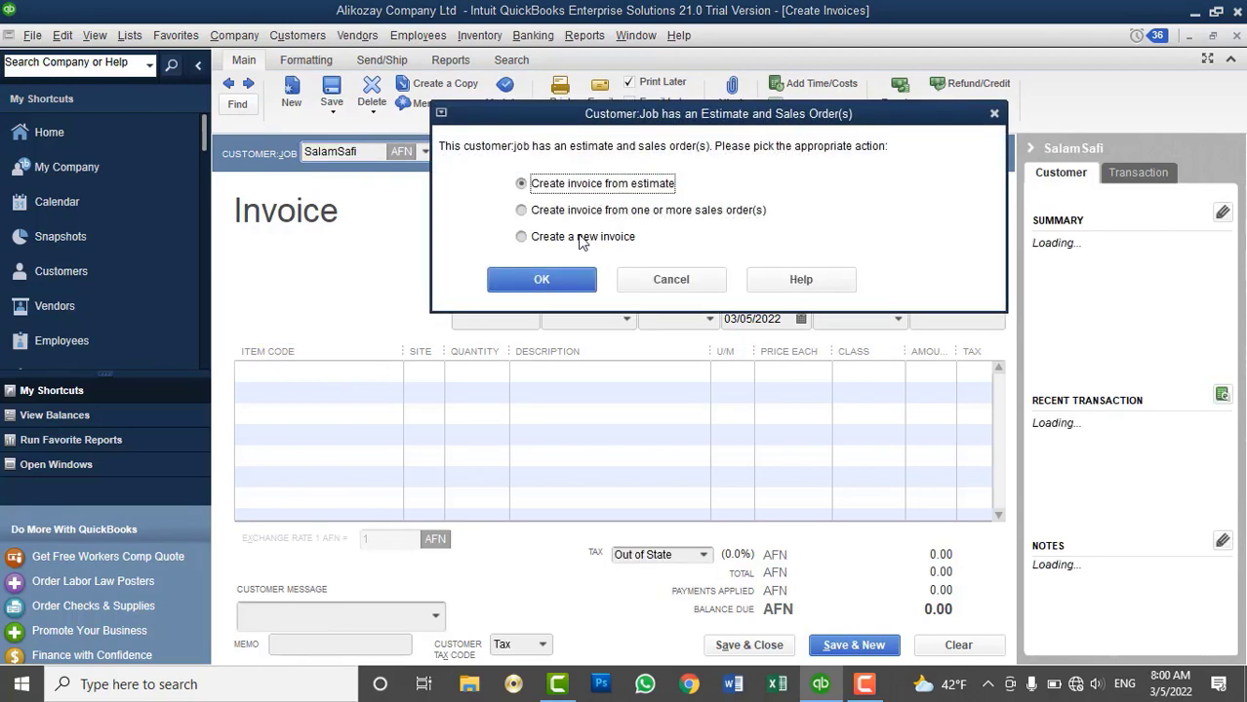
click(579, 237)
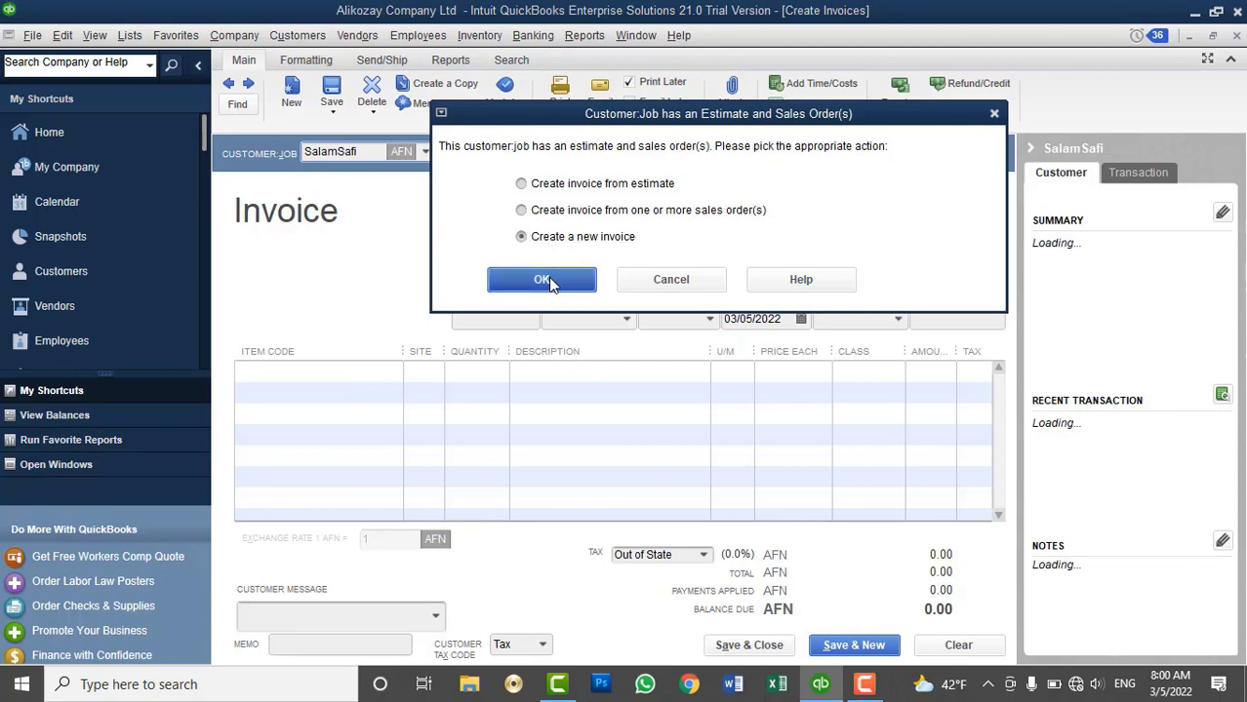
click(542, 279)
click(424, 193)
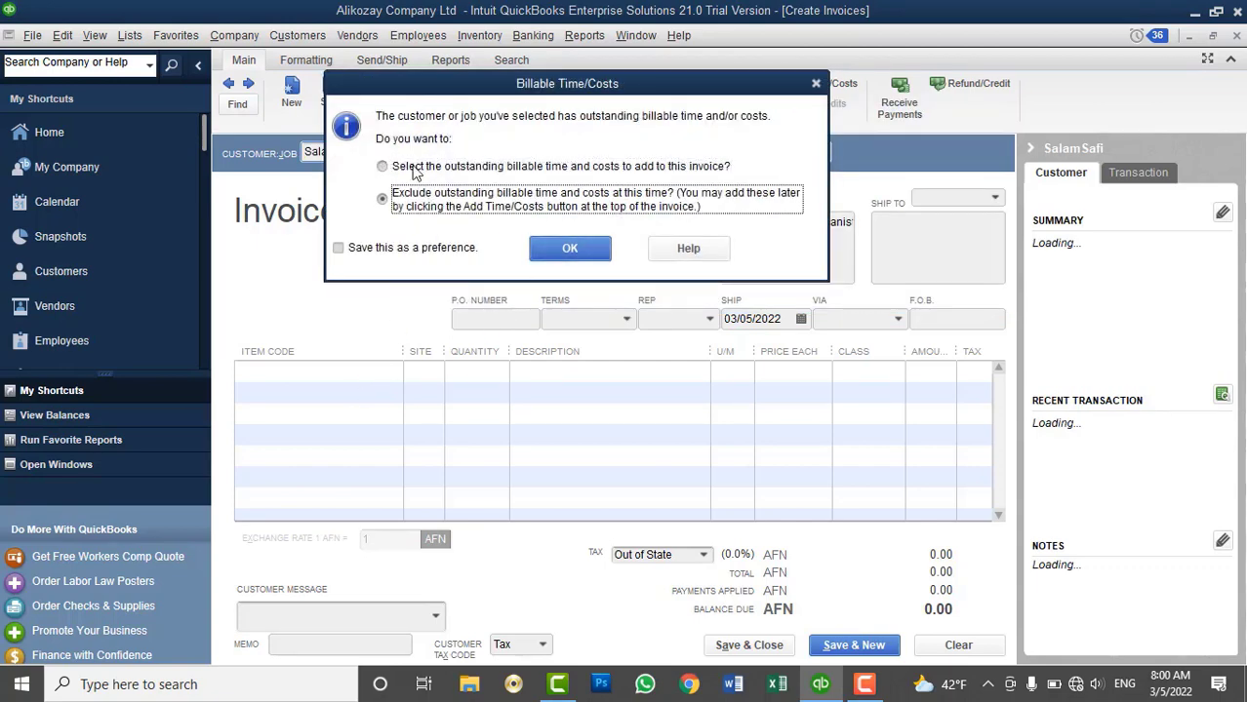
click(573, 249)
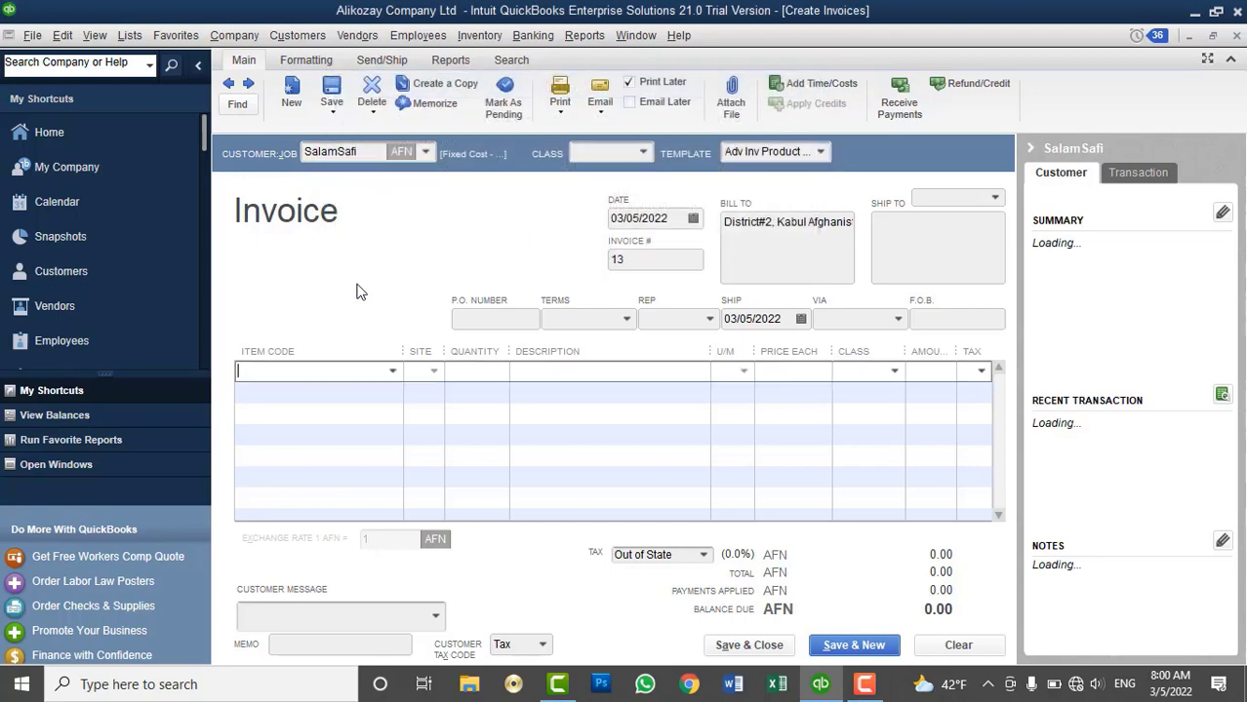
Add an Intel Corei7 CPU line taken from Kabul Main Branch to invoice 13
click(392, 372)
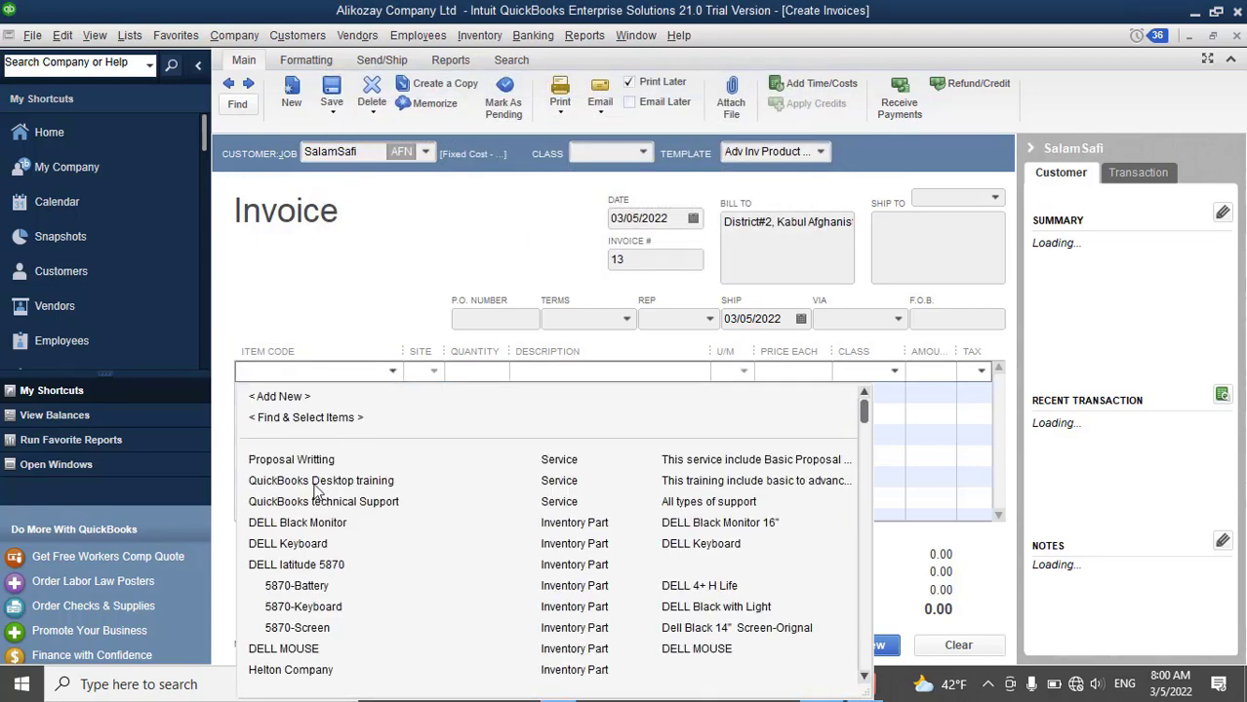
scroll(322, 493, down, 3)
click(311, 547)
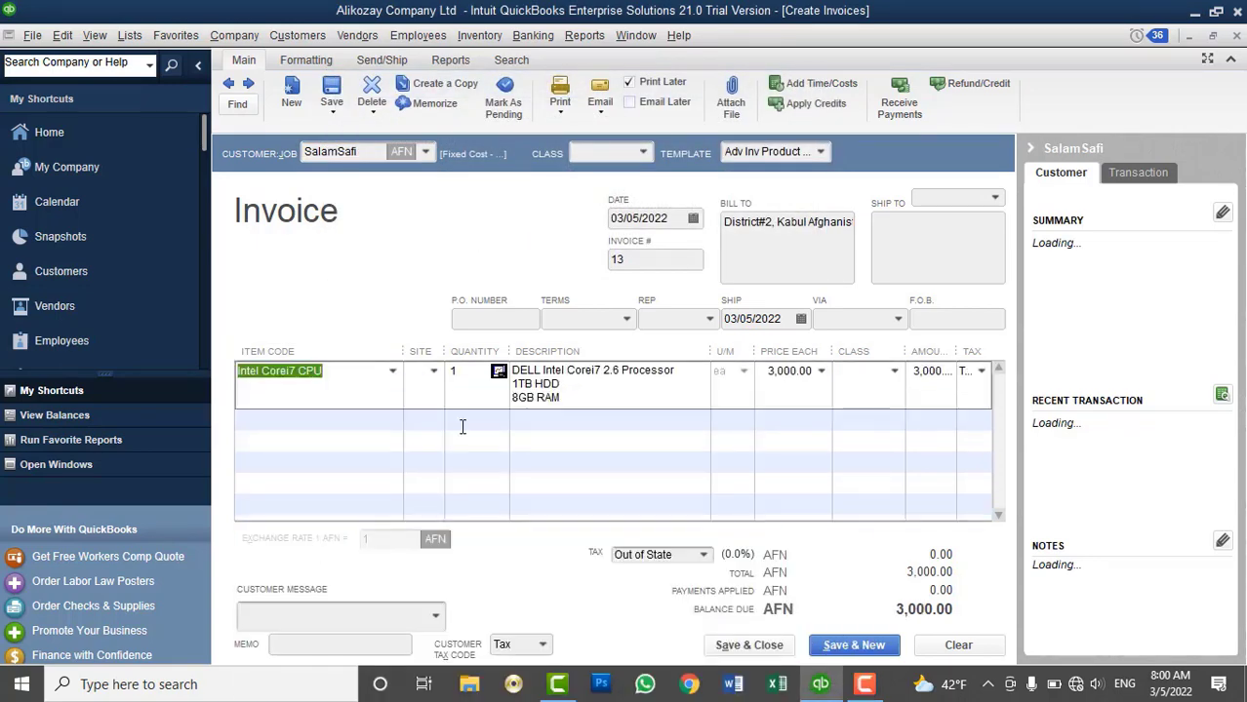
click(436, 378)
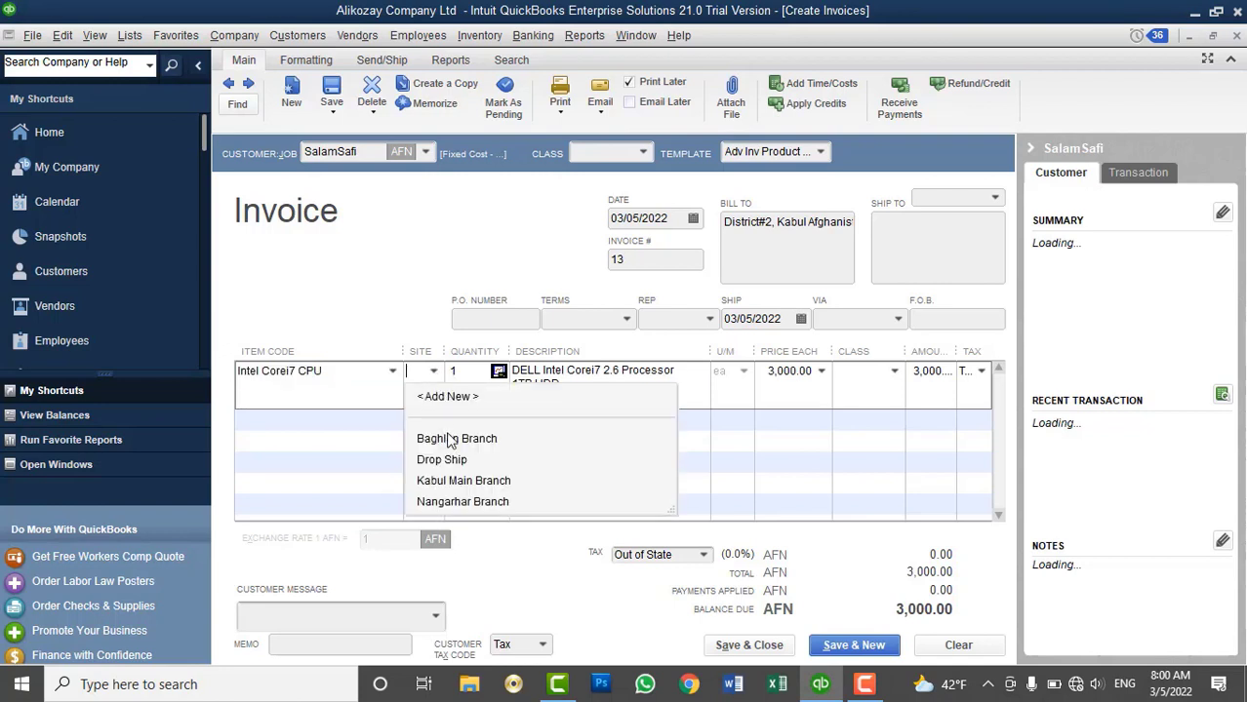
click(455, 478)
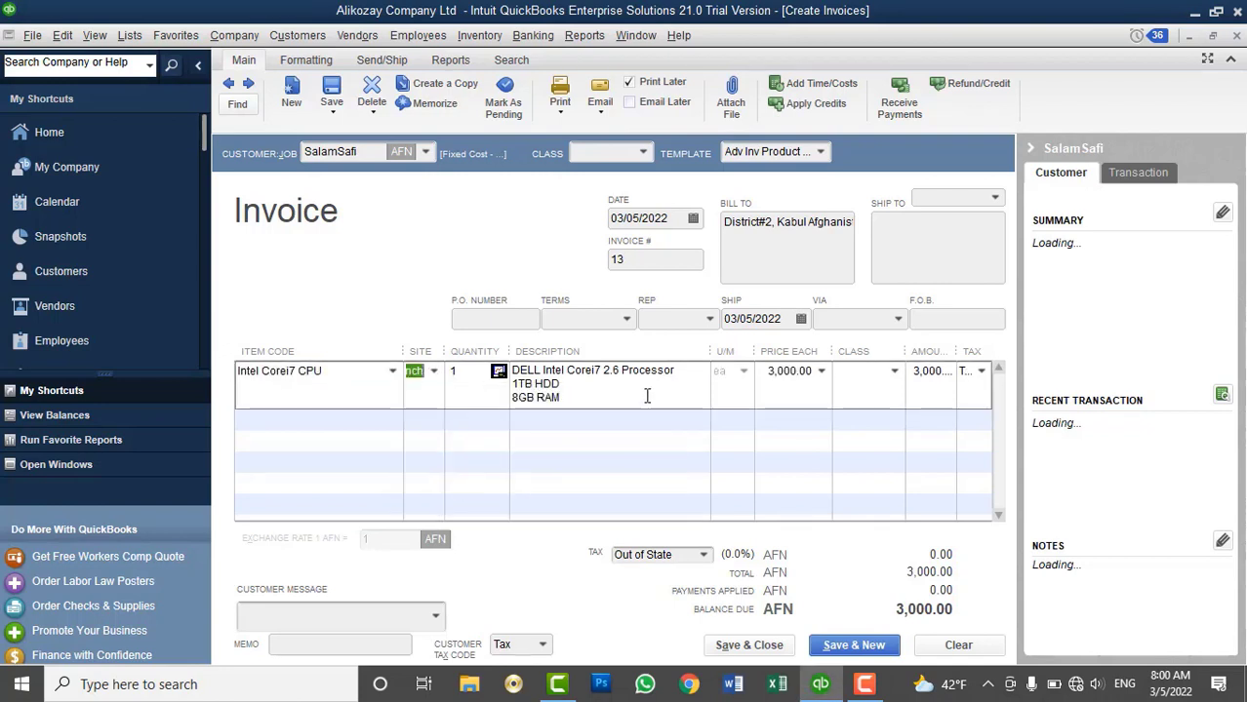
Check CPU stock in the inventory worksheet, then save invoice 13, ignoring the HDD spelling flag
click(479, 36)
click(558, 297)
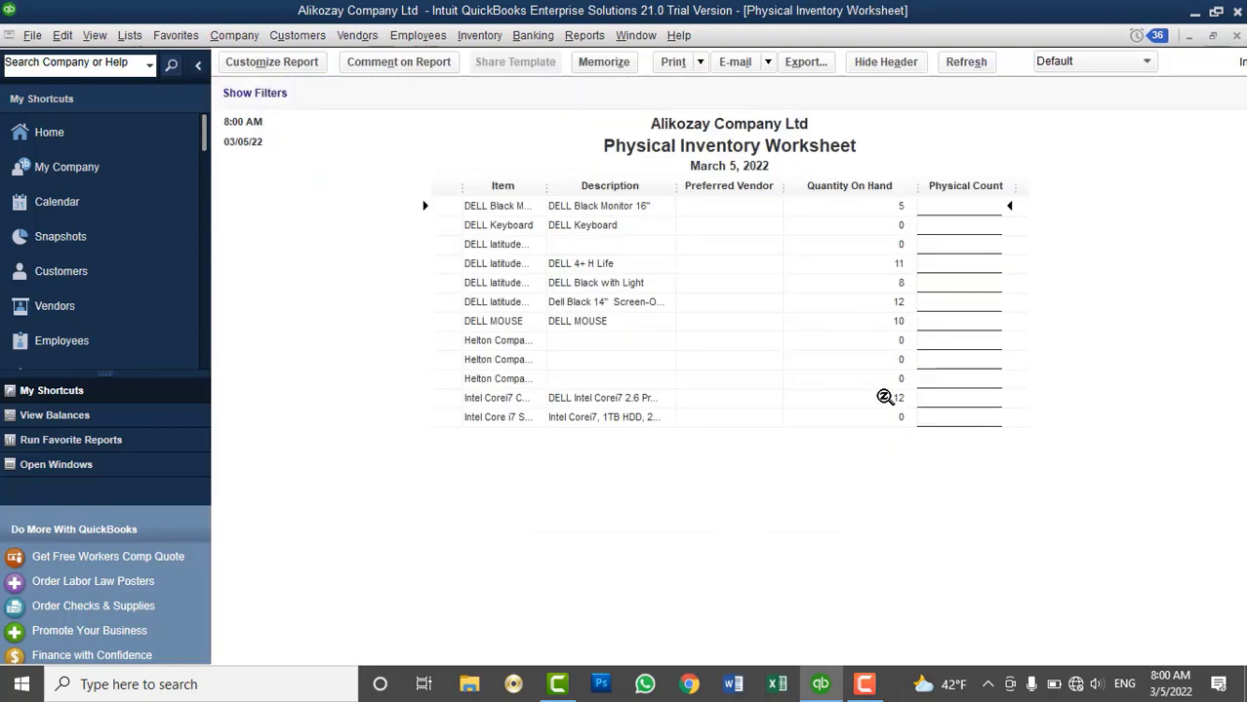
click(1237, 36)
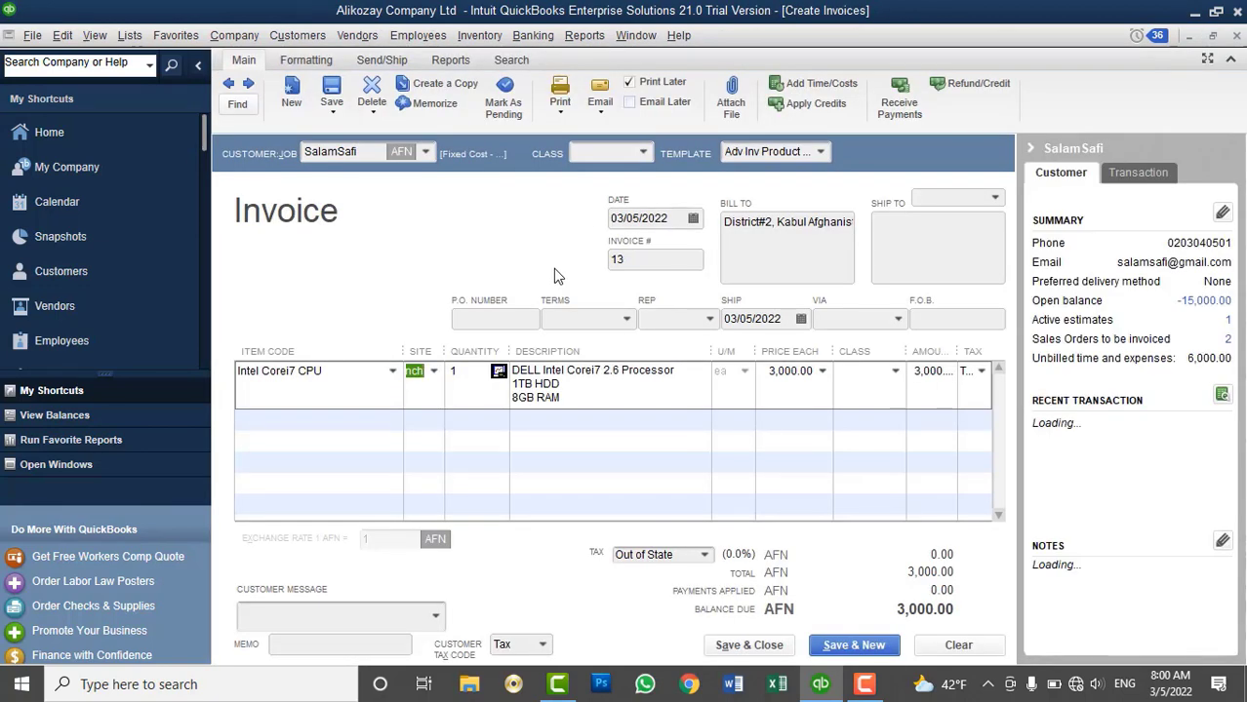
key(Tab)
key(Tab)
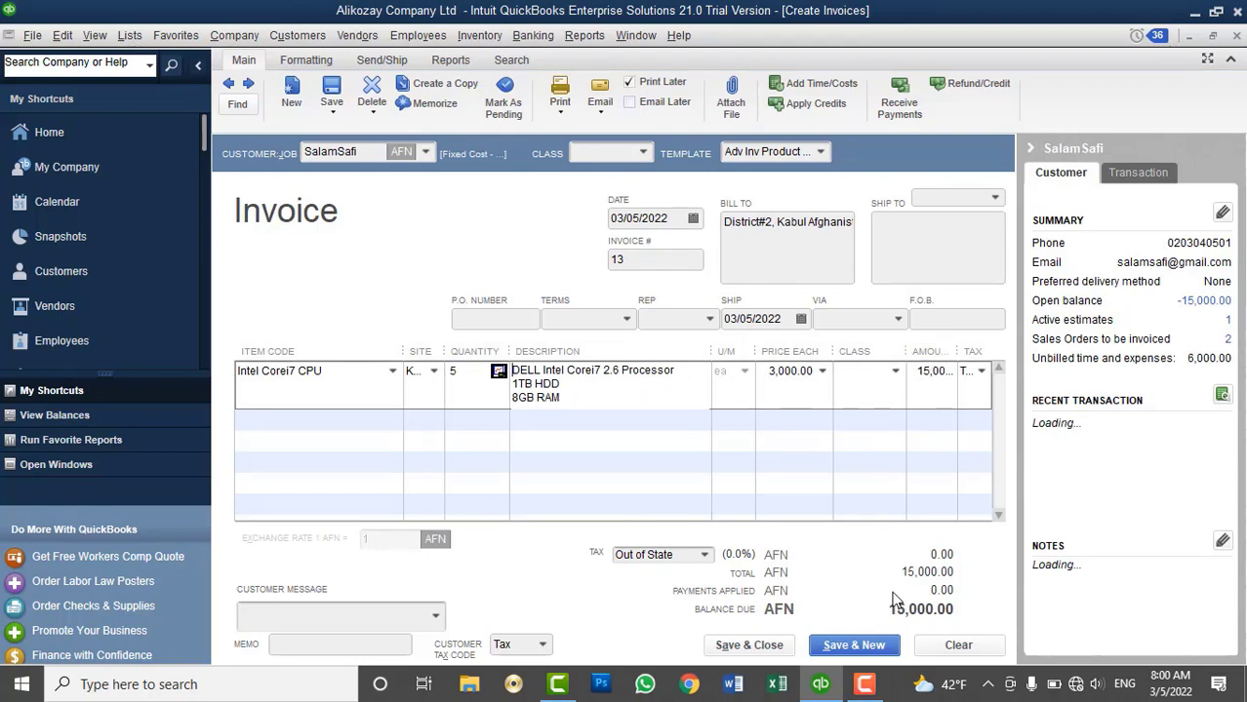
click(748, 646)
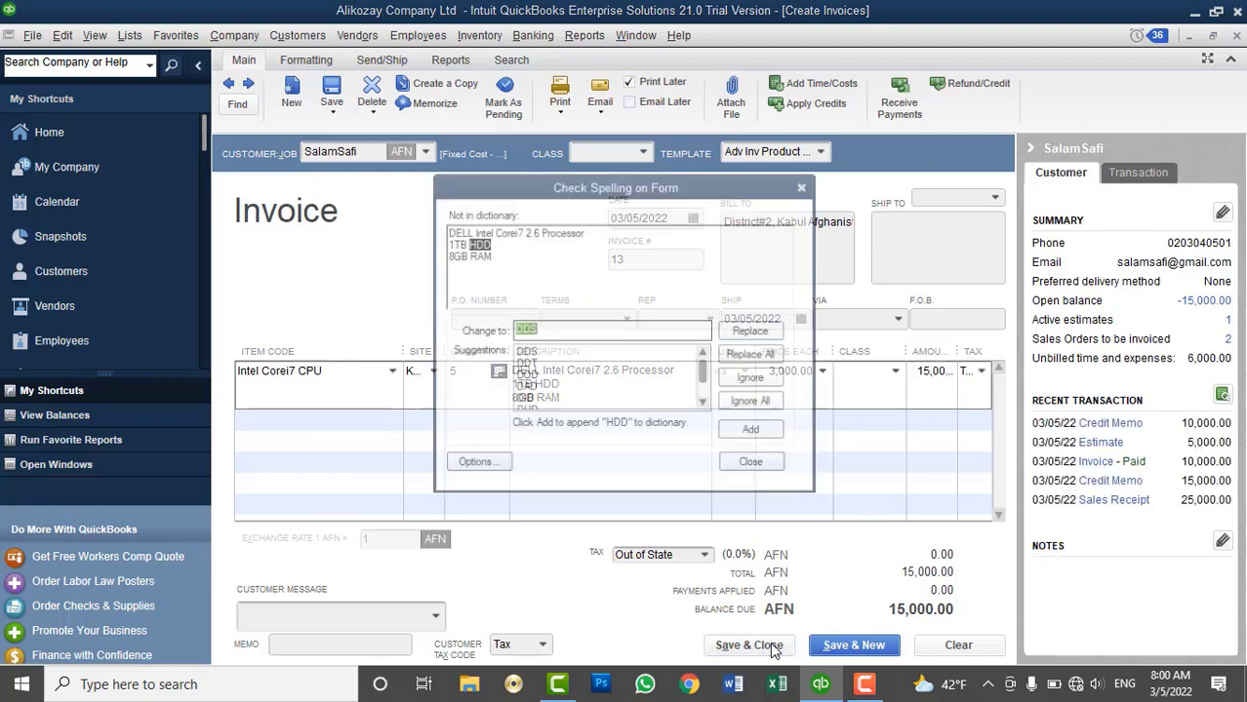
click(741, 402)
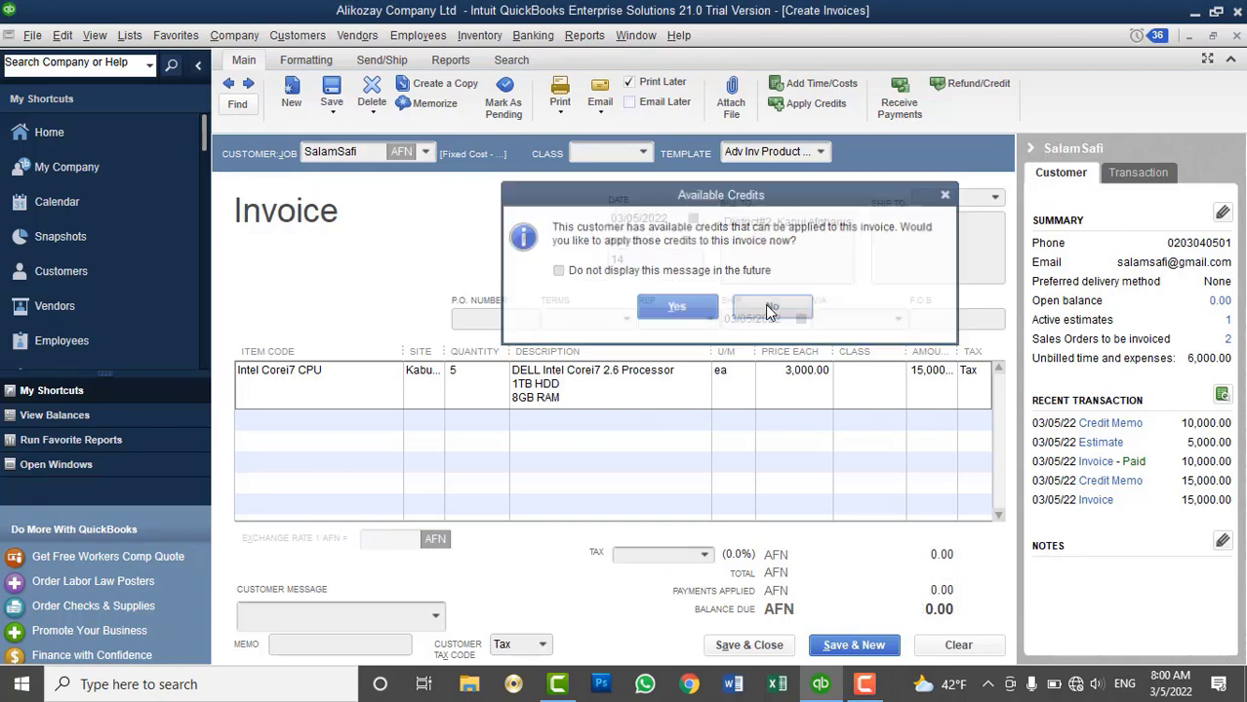
click(771, 308)
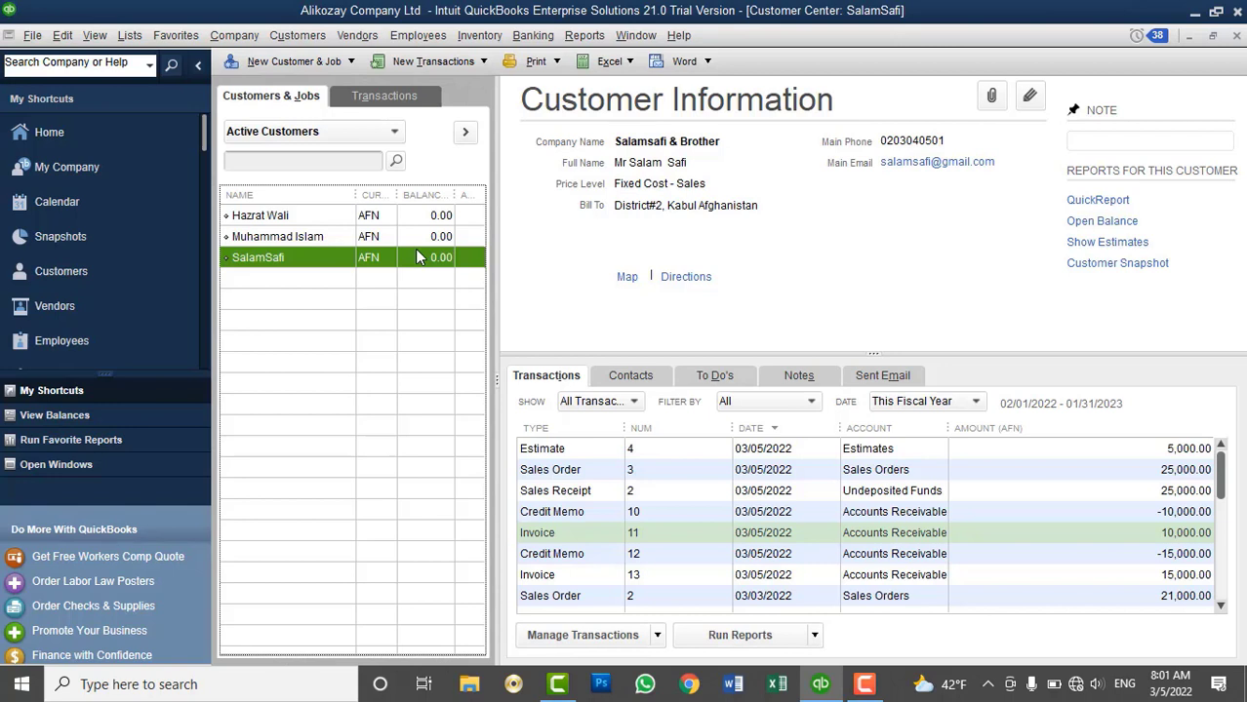
click(312, 38)
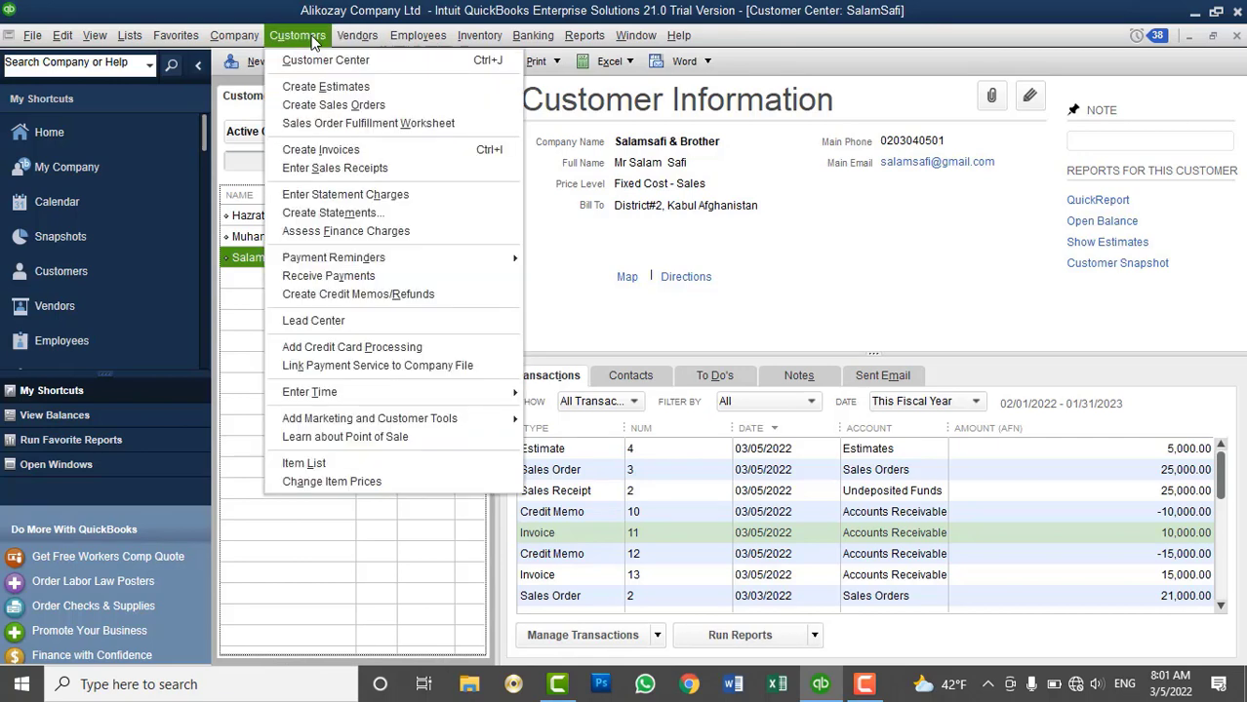
click(317, 277)
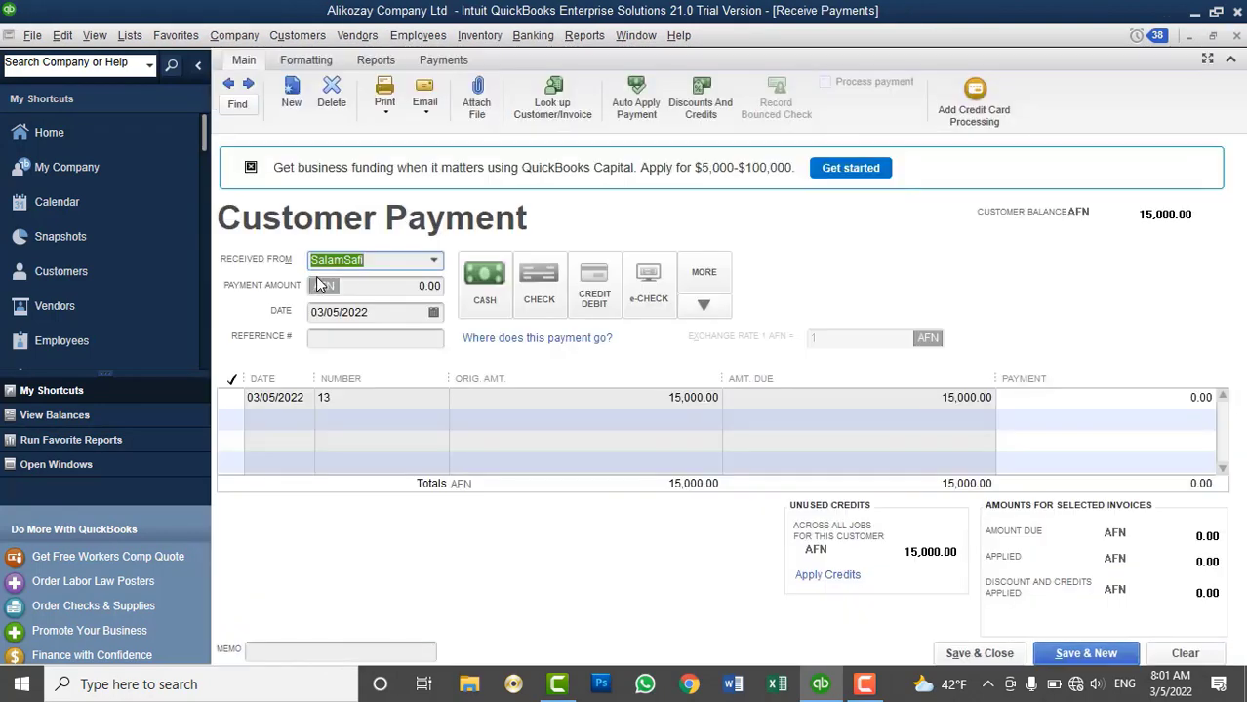
click(433, 260)
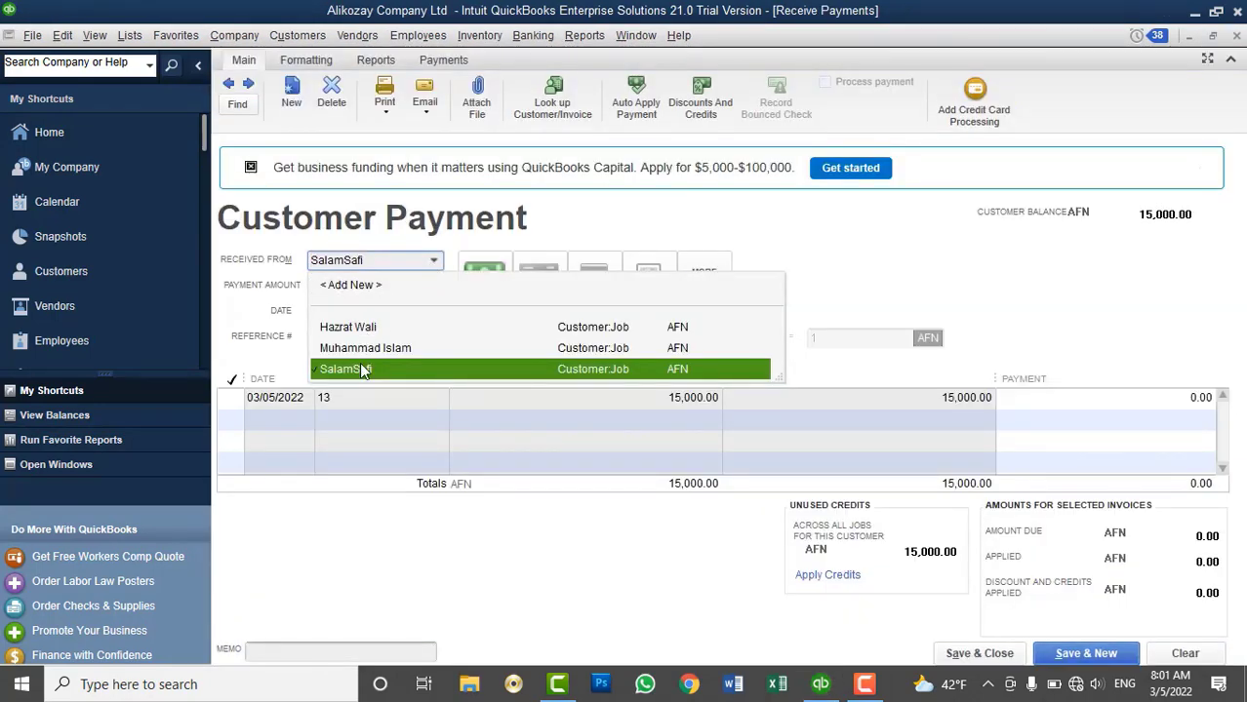
click(361, 370)
click(434, 263)
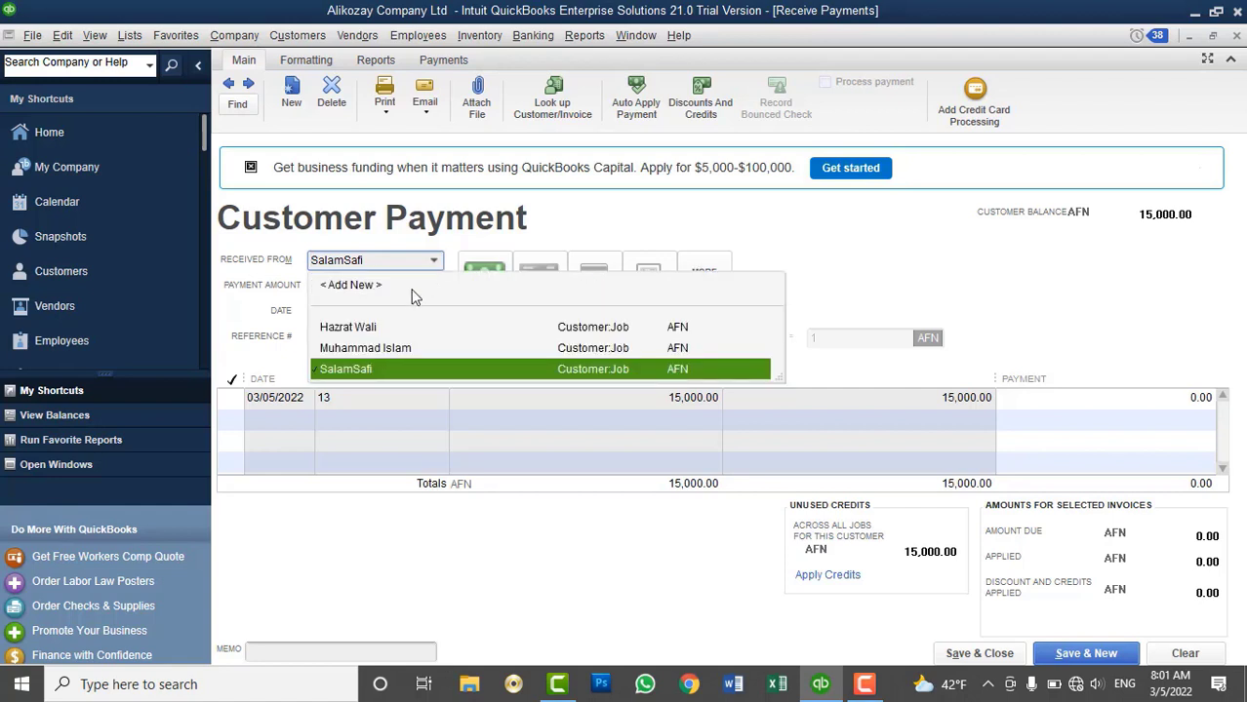
click(375, 327)
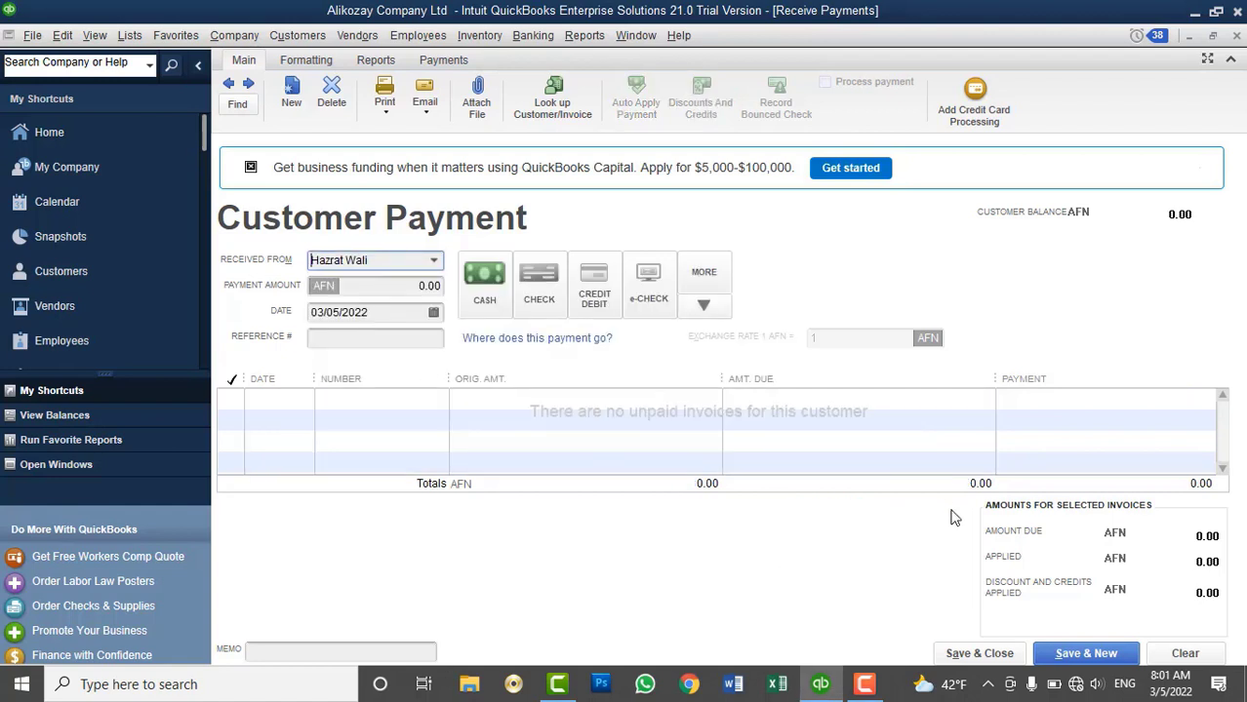
click(434, 261)
click(362, 370)
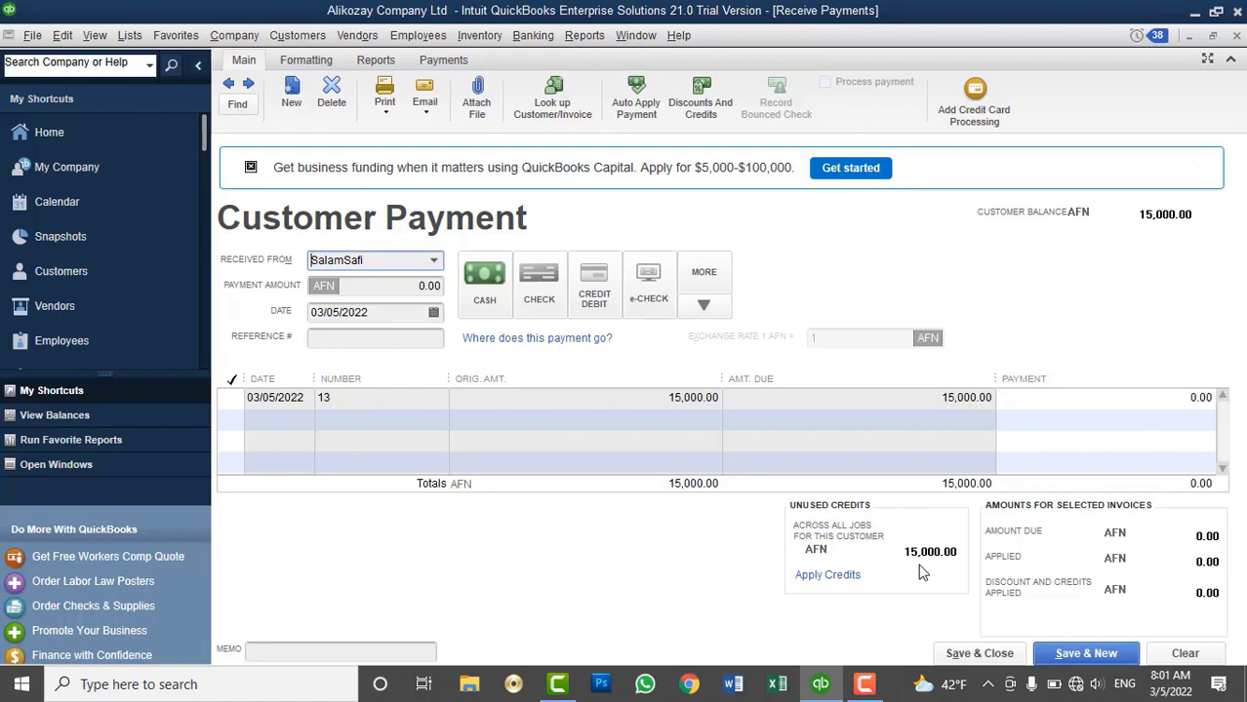
click(237, 399)
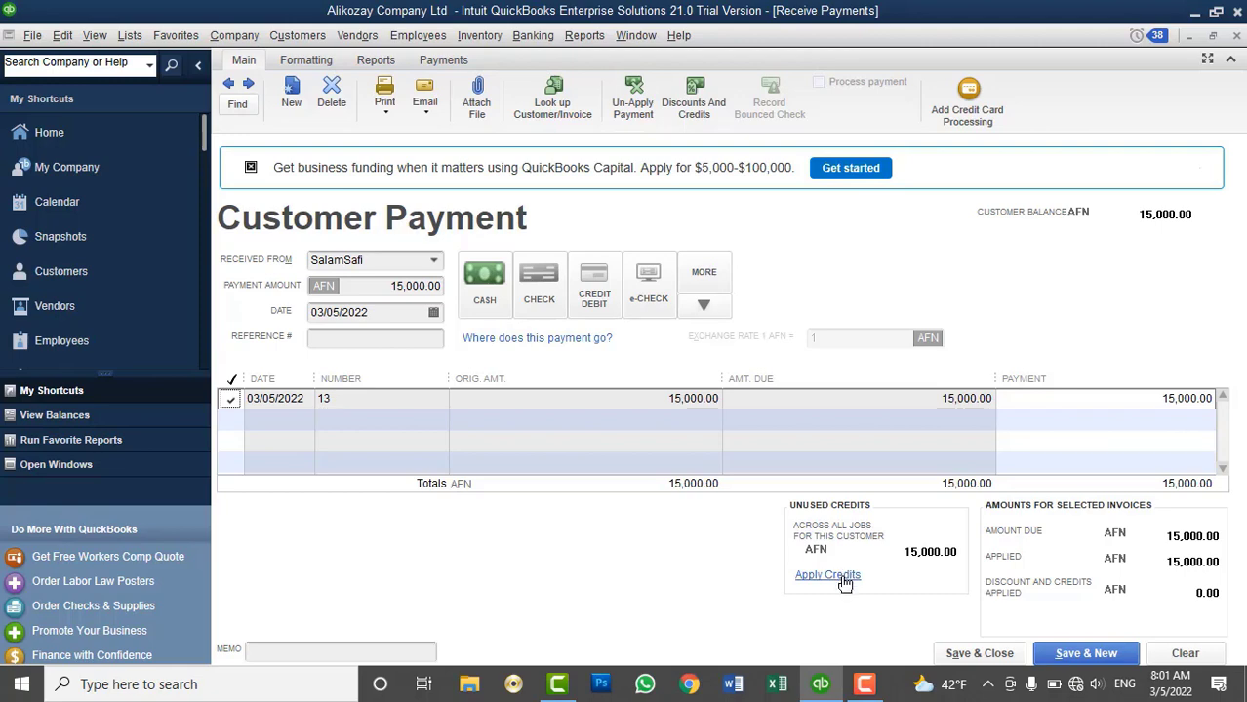
click(843, 577)
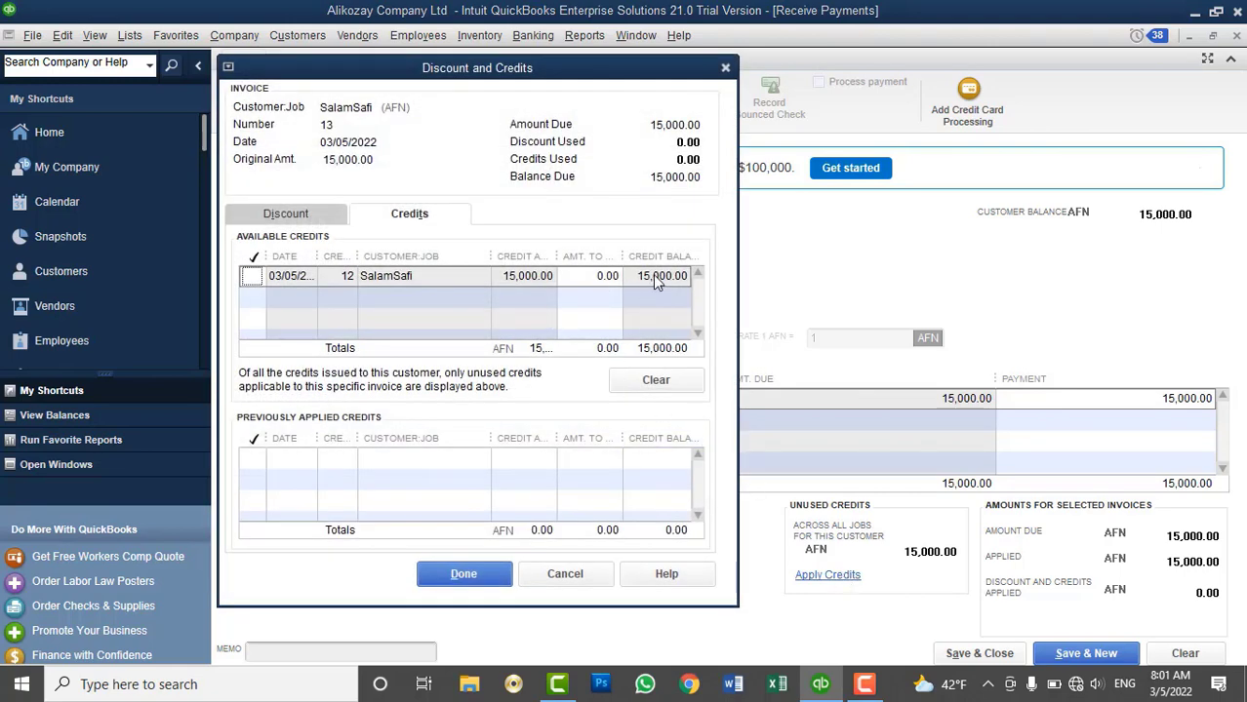
Apply credit memo 12's 15,000 to invoice 13 and widen the Credits column
click(252, 276)
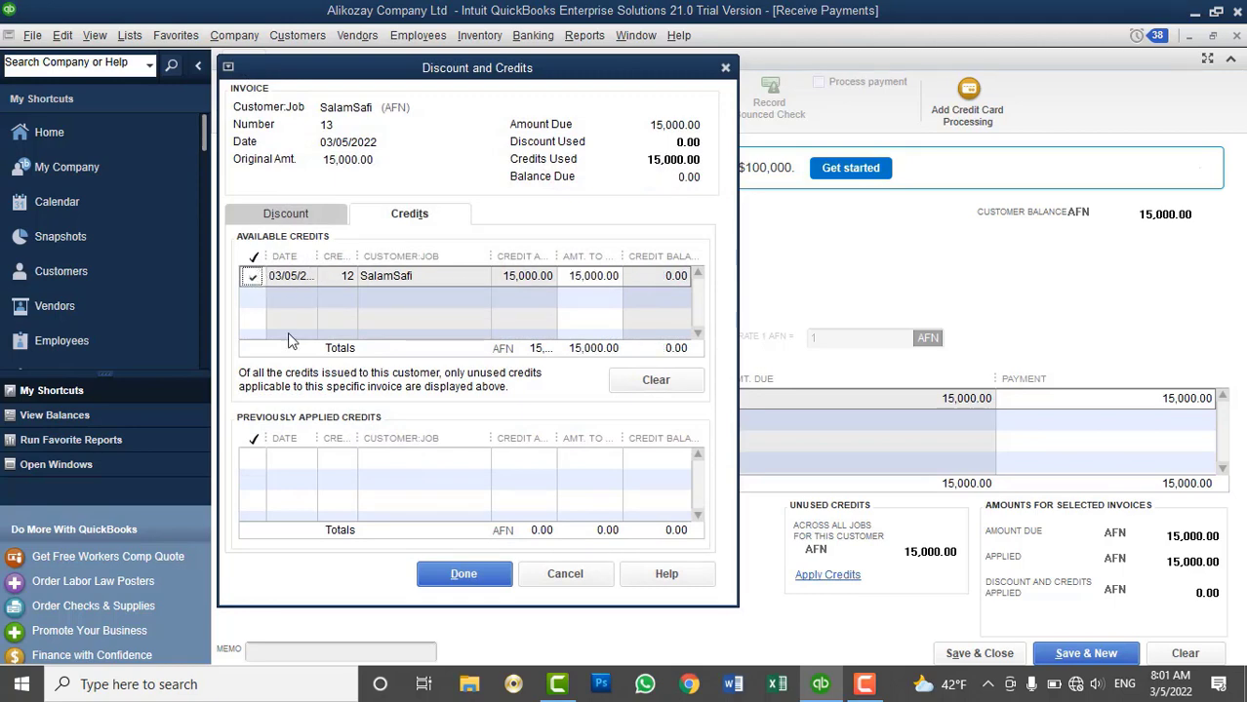
click(464, 573)
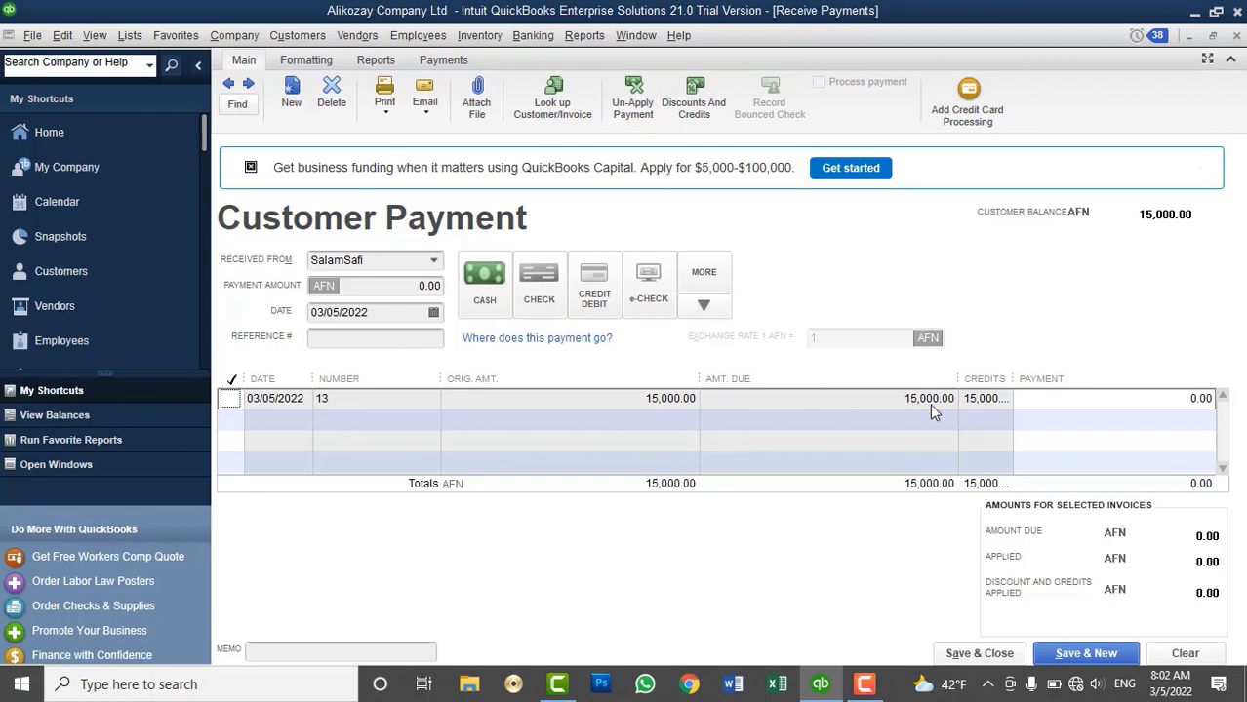
drag(1014, 378, 1043, 379)
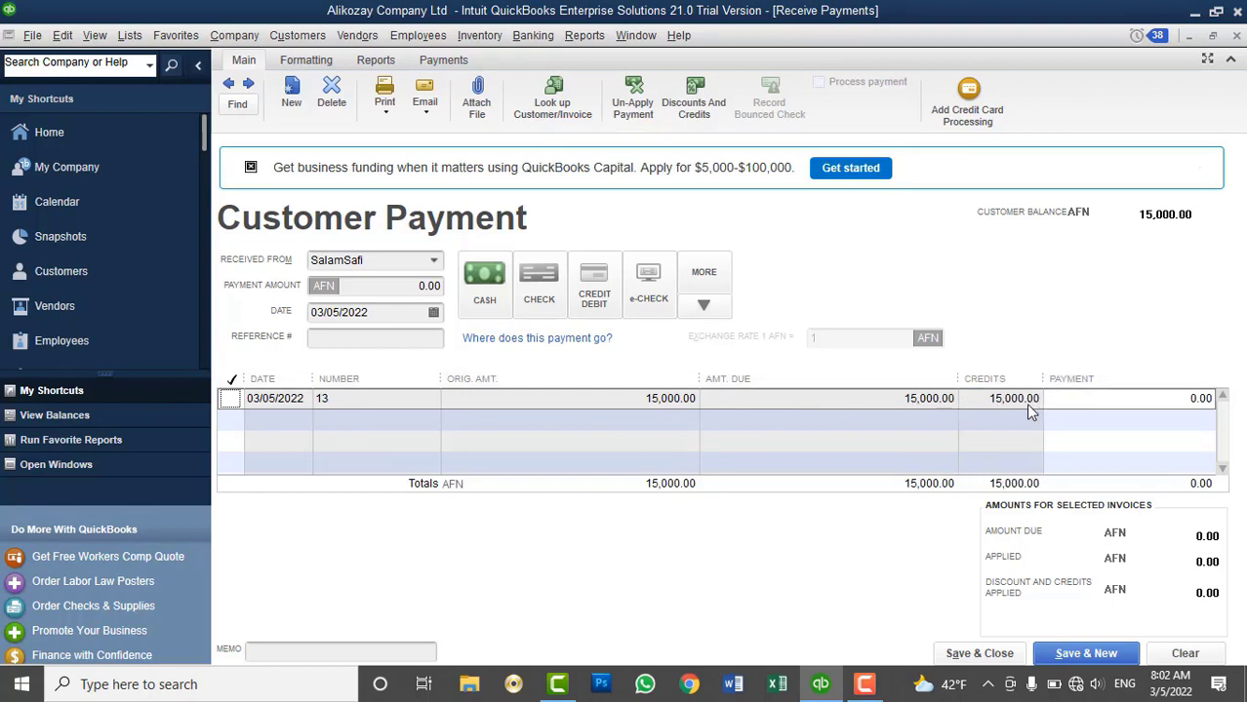
Try a 1,000 payment on invoice 13, then unmark it and dismiss the no-open-balance warning
click(1161, 402)
text(1000)
key(Tab)
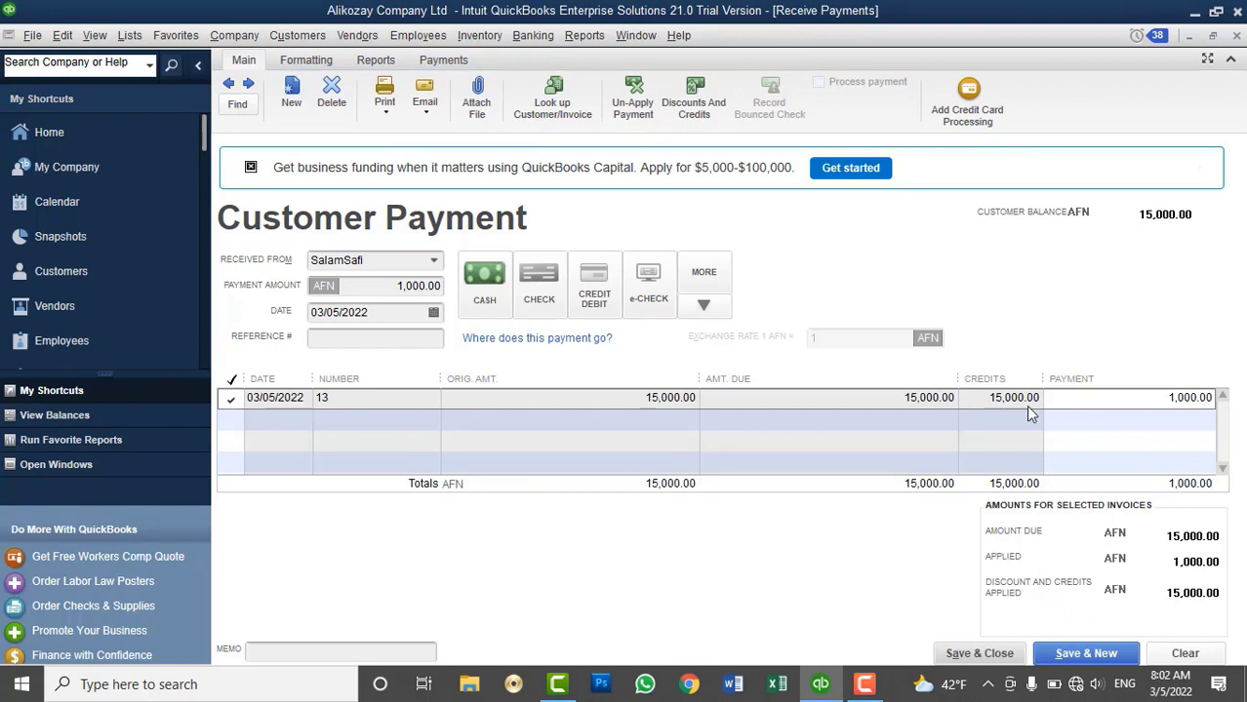
click(1146, 400)
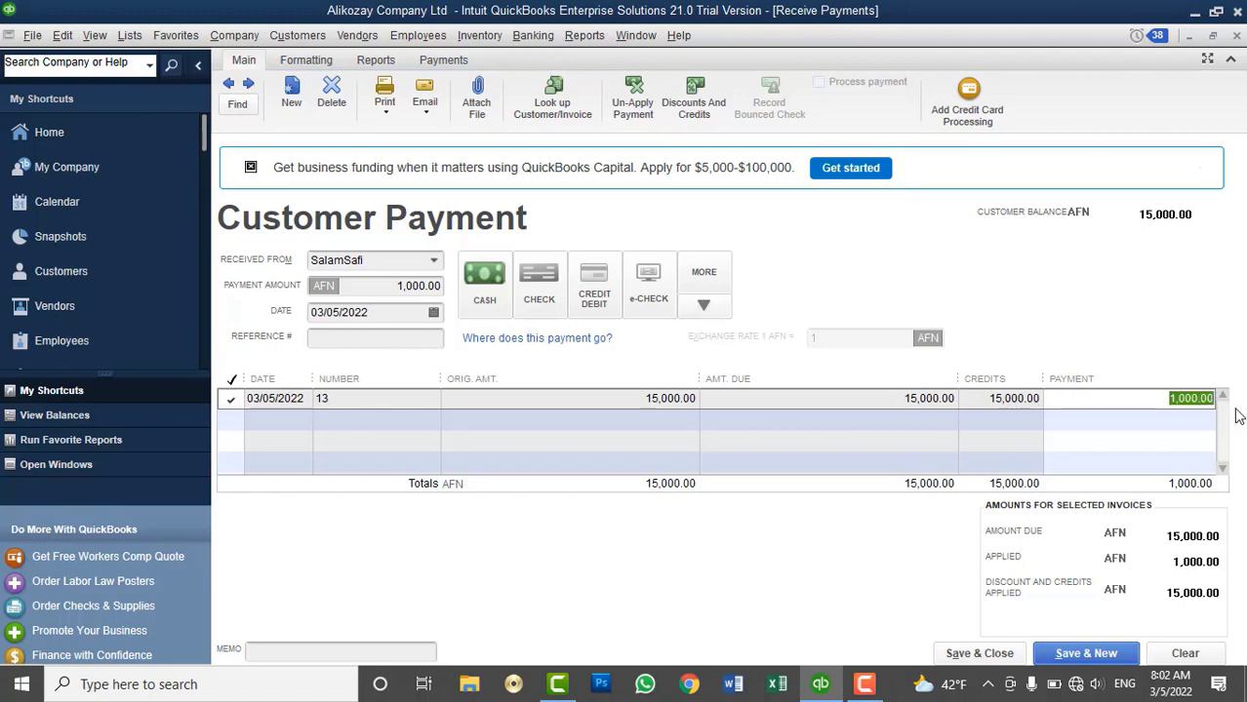
click(233, 398)
click(232, 398)
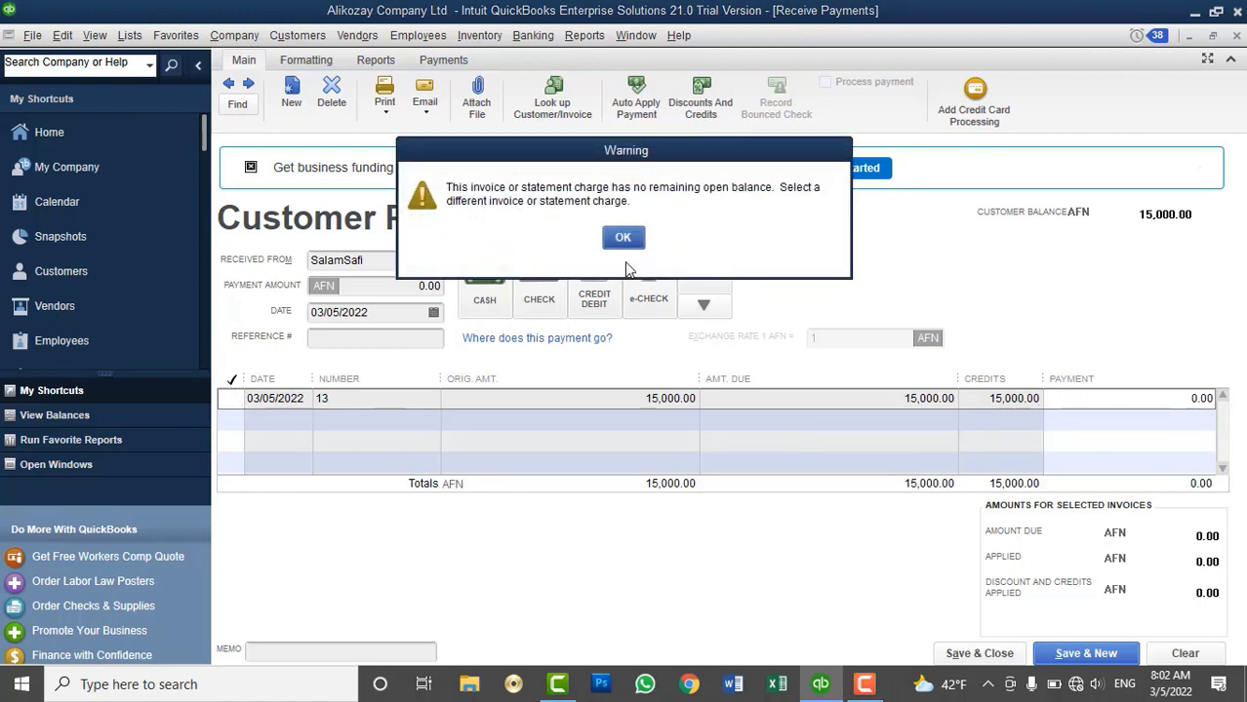
click(622, 236)
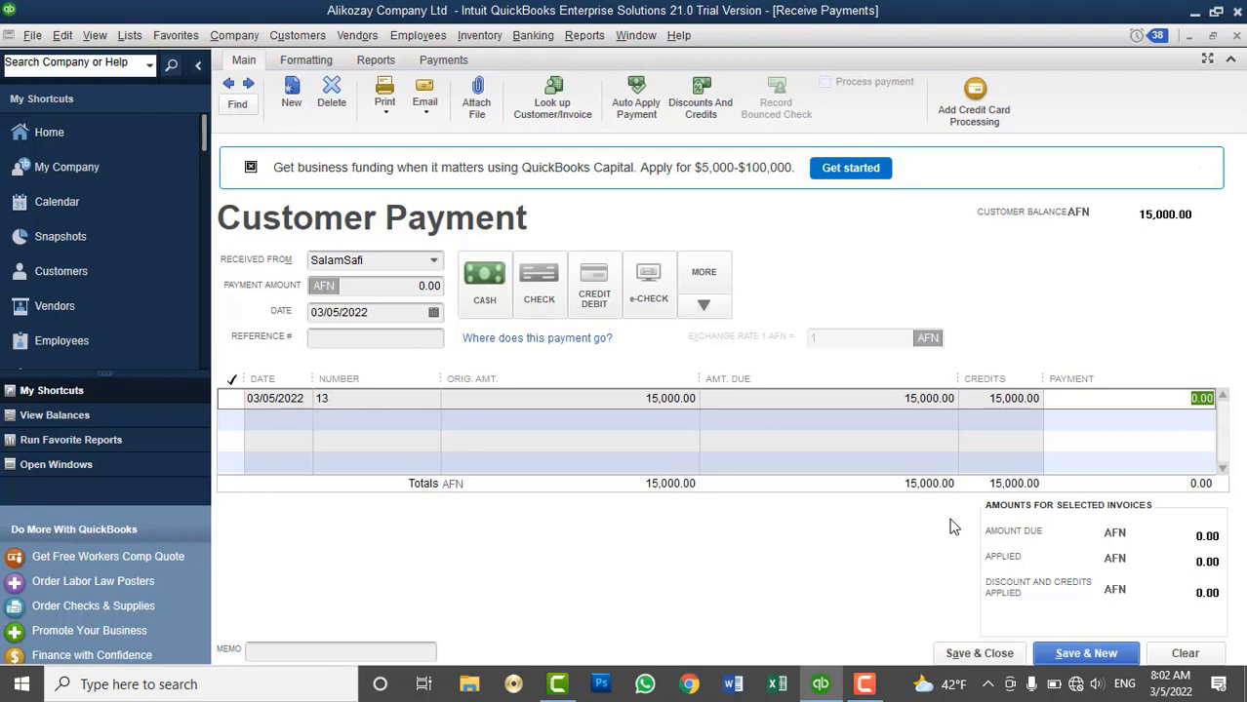
click(1163, 656)
click(433, 261)
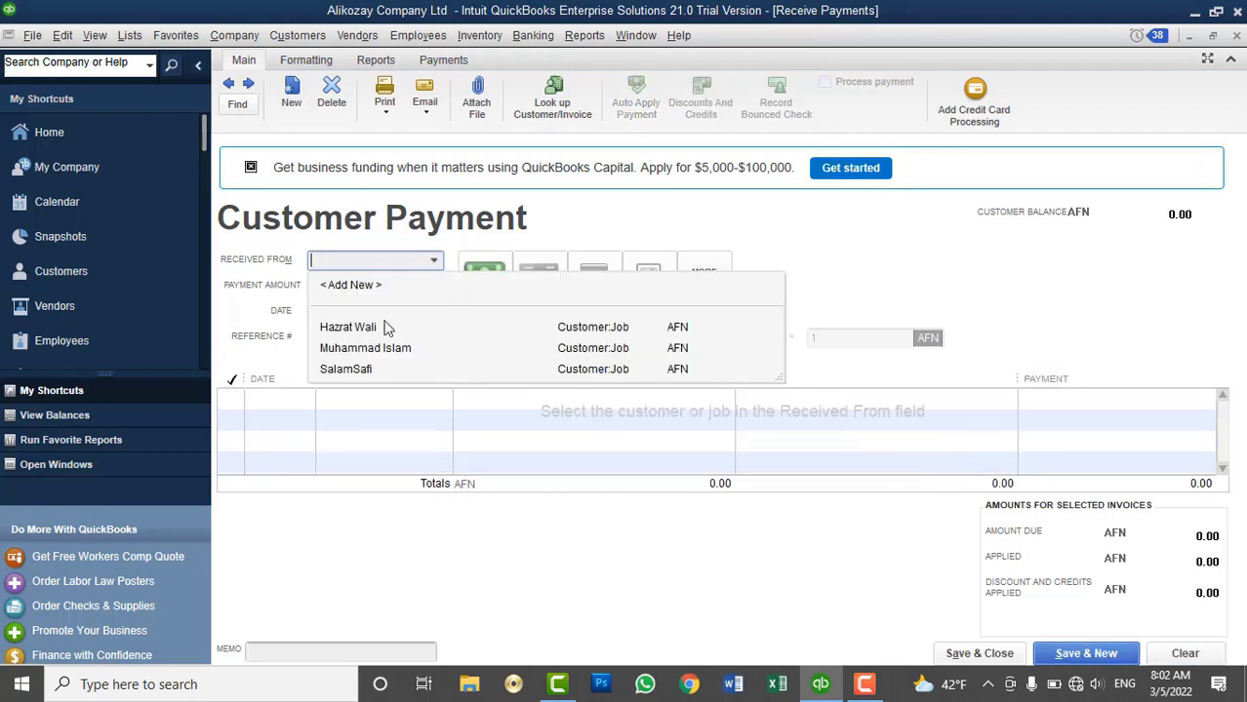
click(369, 370)
click(230, 399)
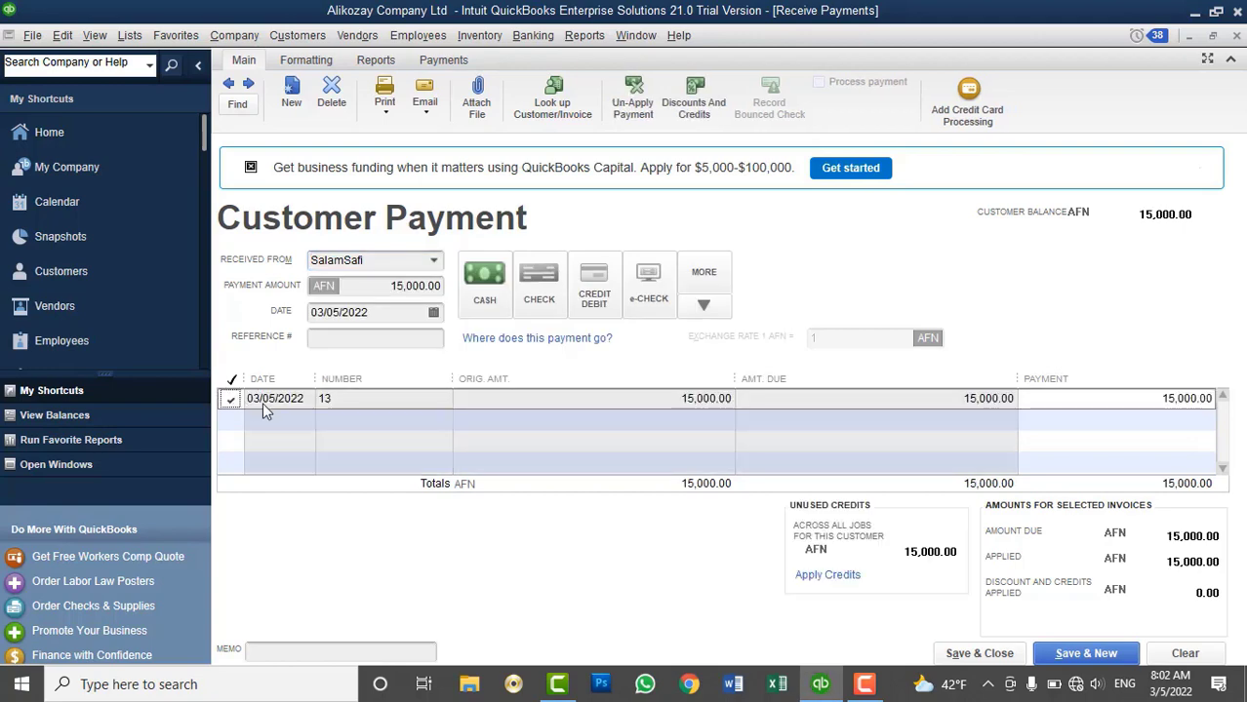
click(839, 577)
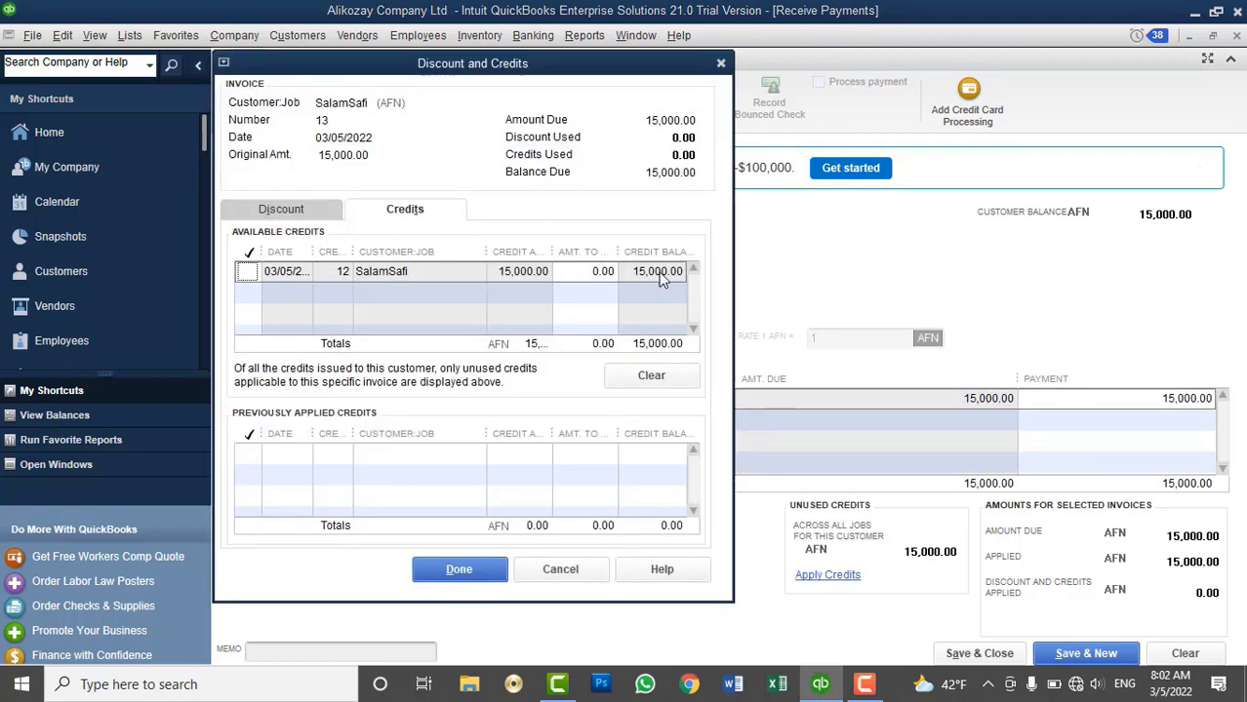
click(585, 272)
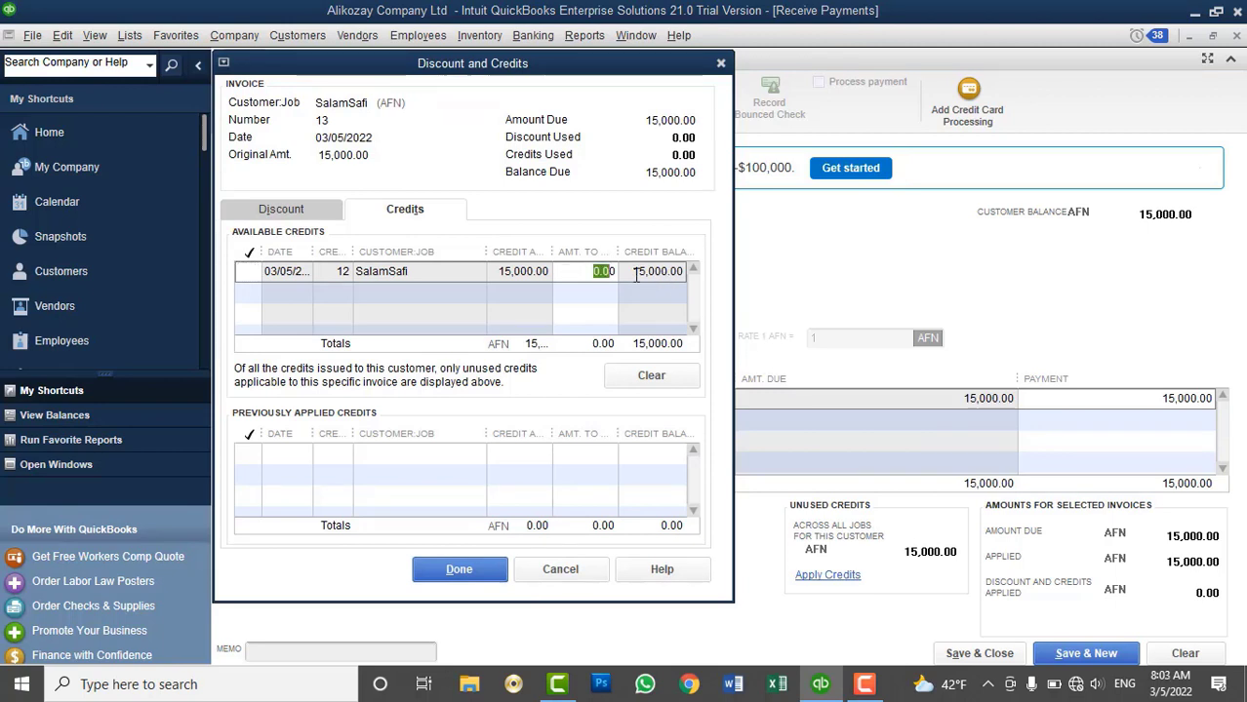
drag(617, 251, 646, 252)
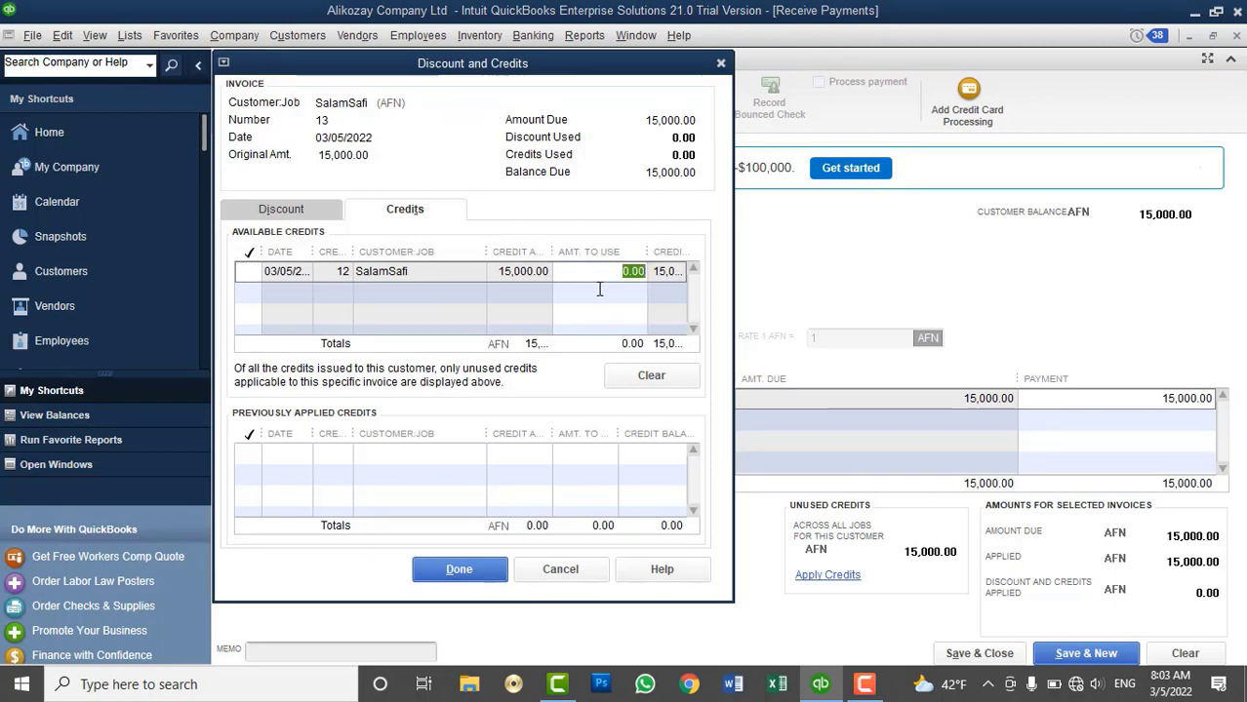
text(14000)
key(Tab)
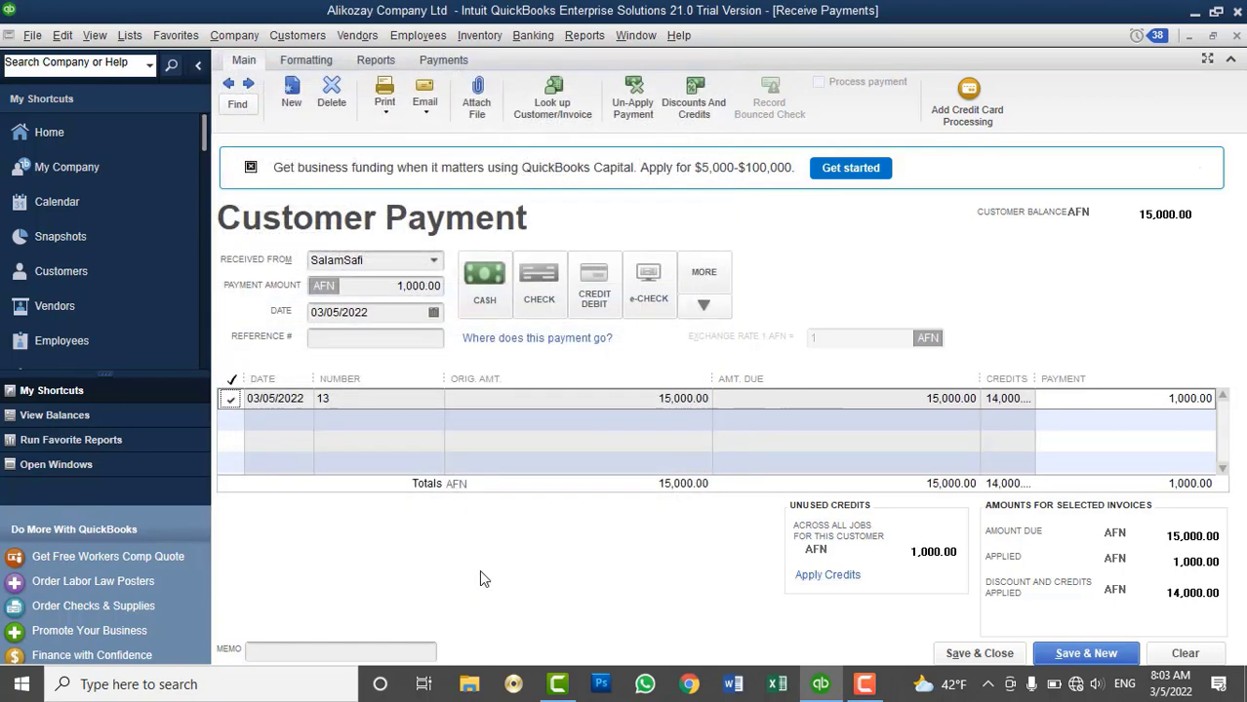
click(478, 570)
Clear and redo the payment using the full 15,000.00 credit on invoice 13, then save
click(1184, 653)
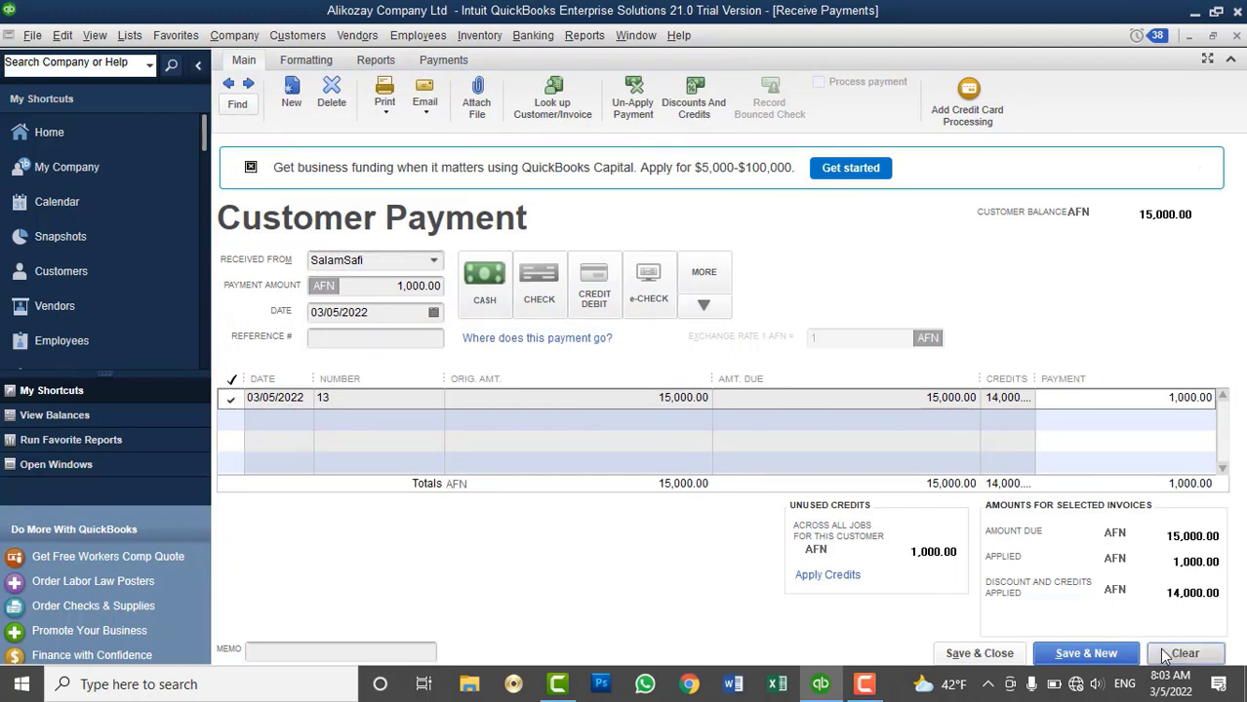
click(438, 262)
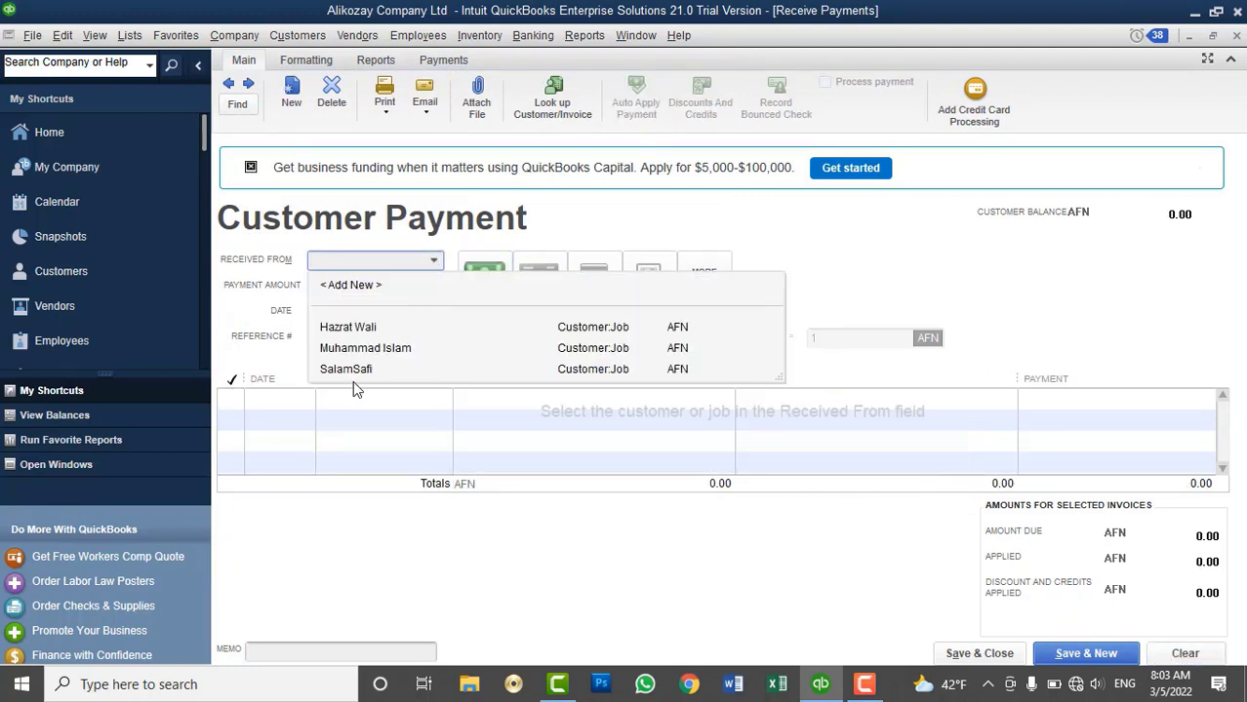
click(356, 368)
click(239, 399)
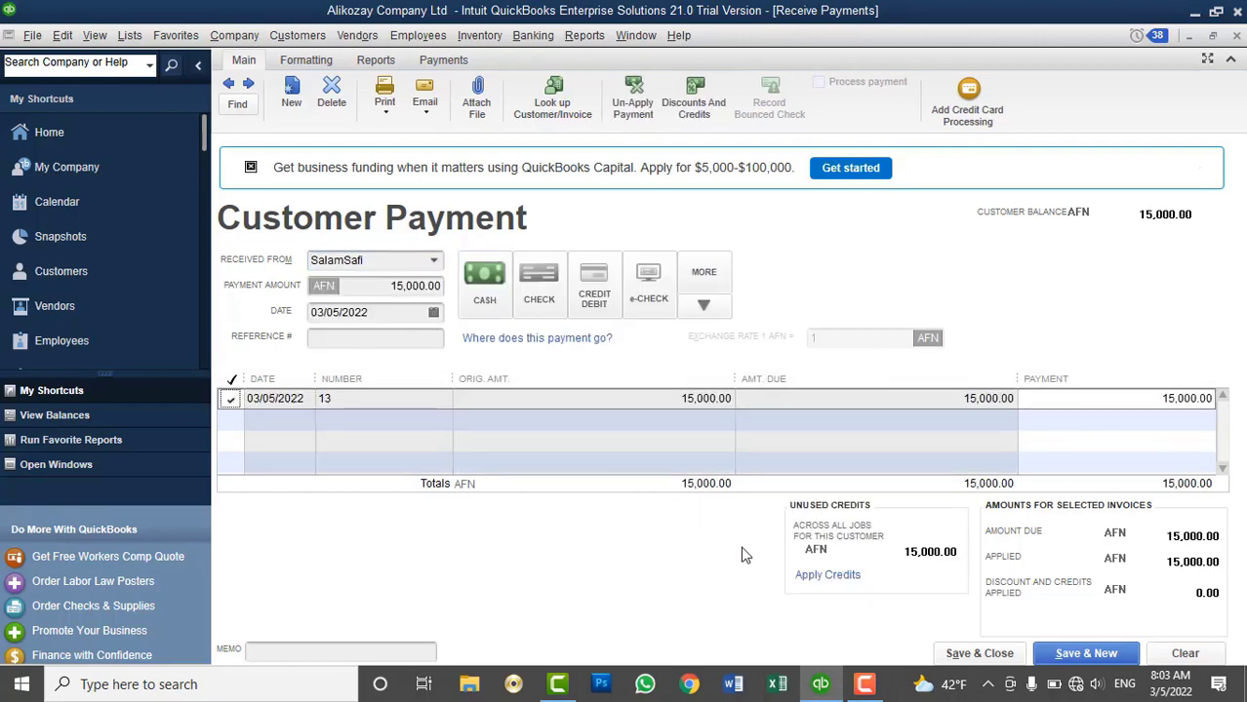
click(827, 574)
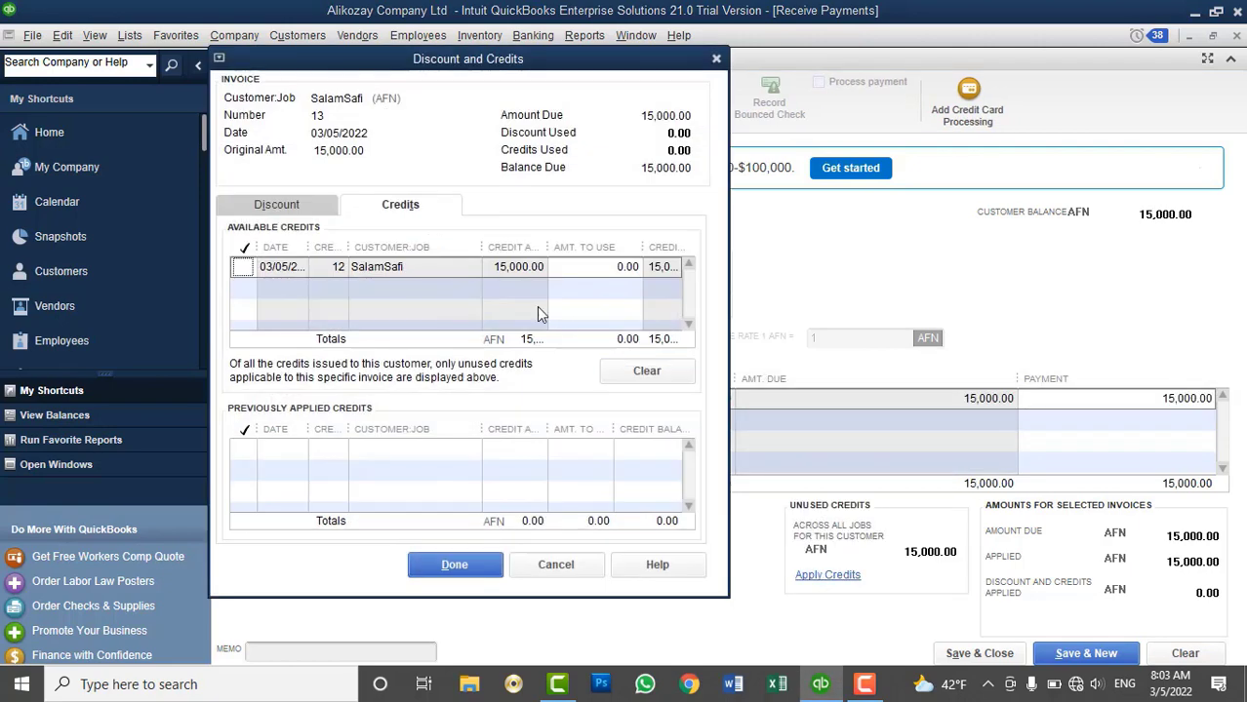
click(243, 266)
click(454, 568)
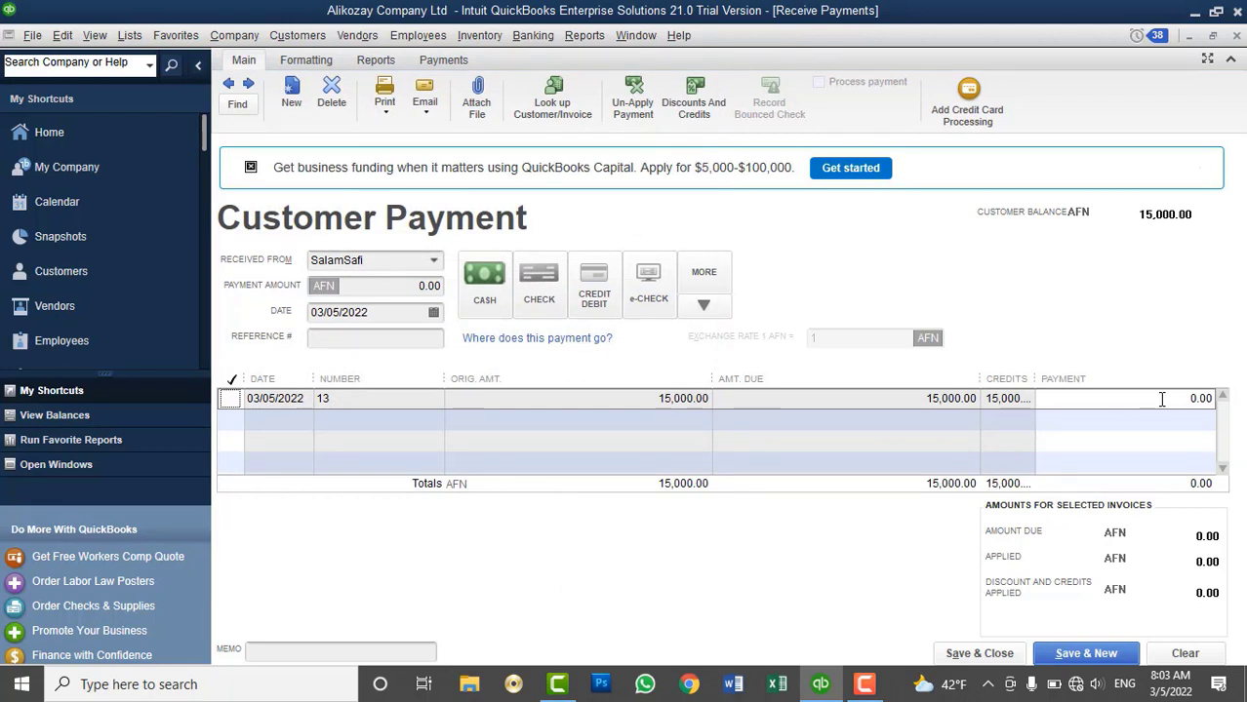
click(980, 653)
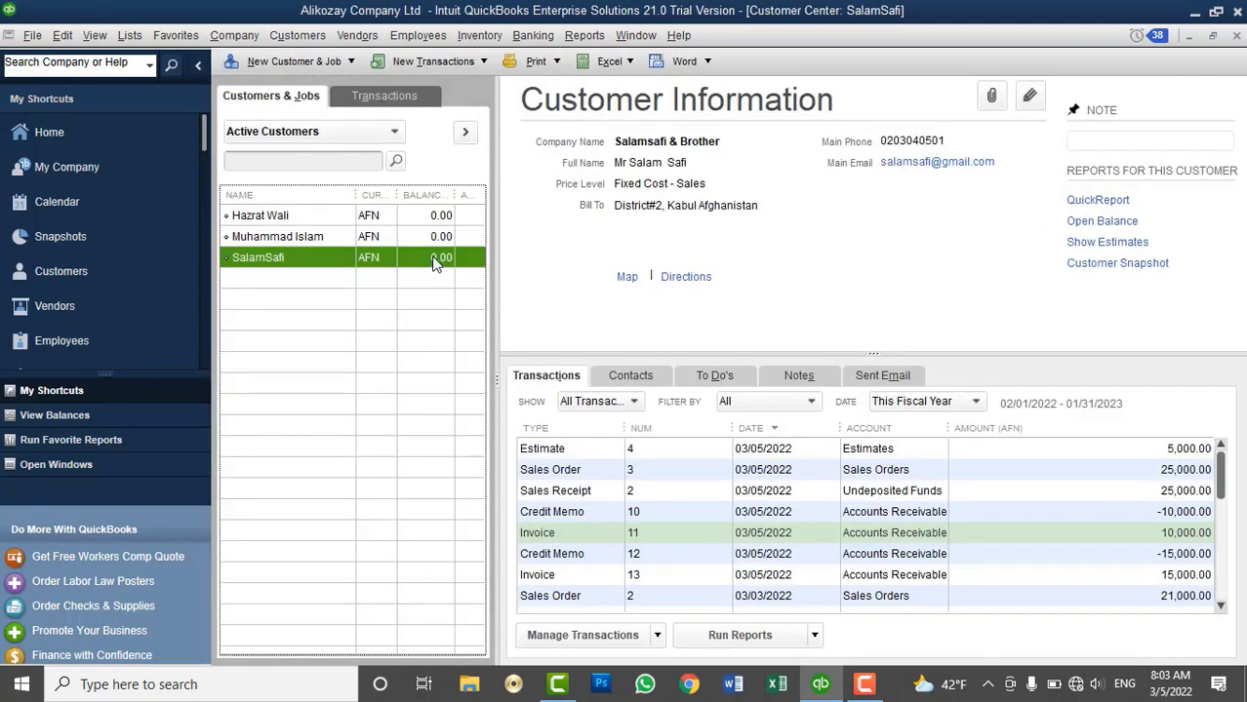
click(479, 35)
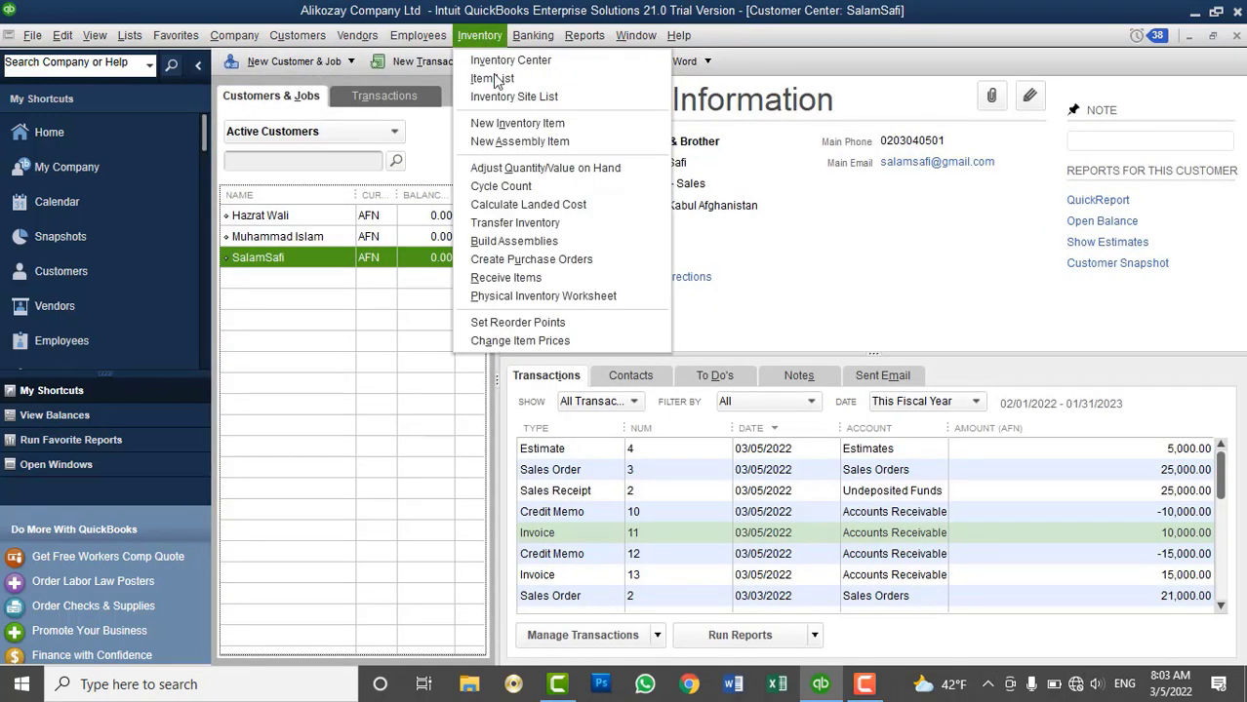
click(591, 294)
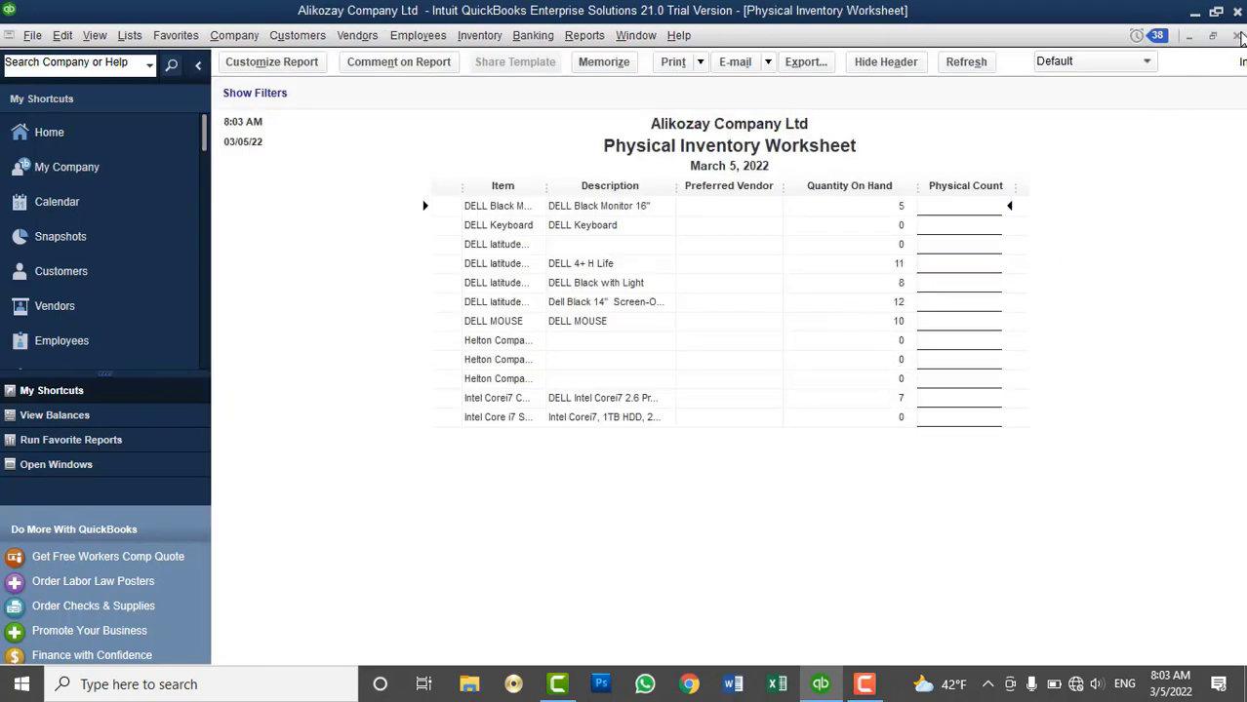
click(1236, 35)
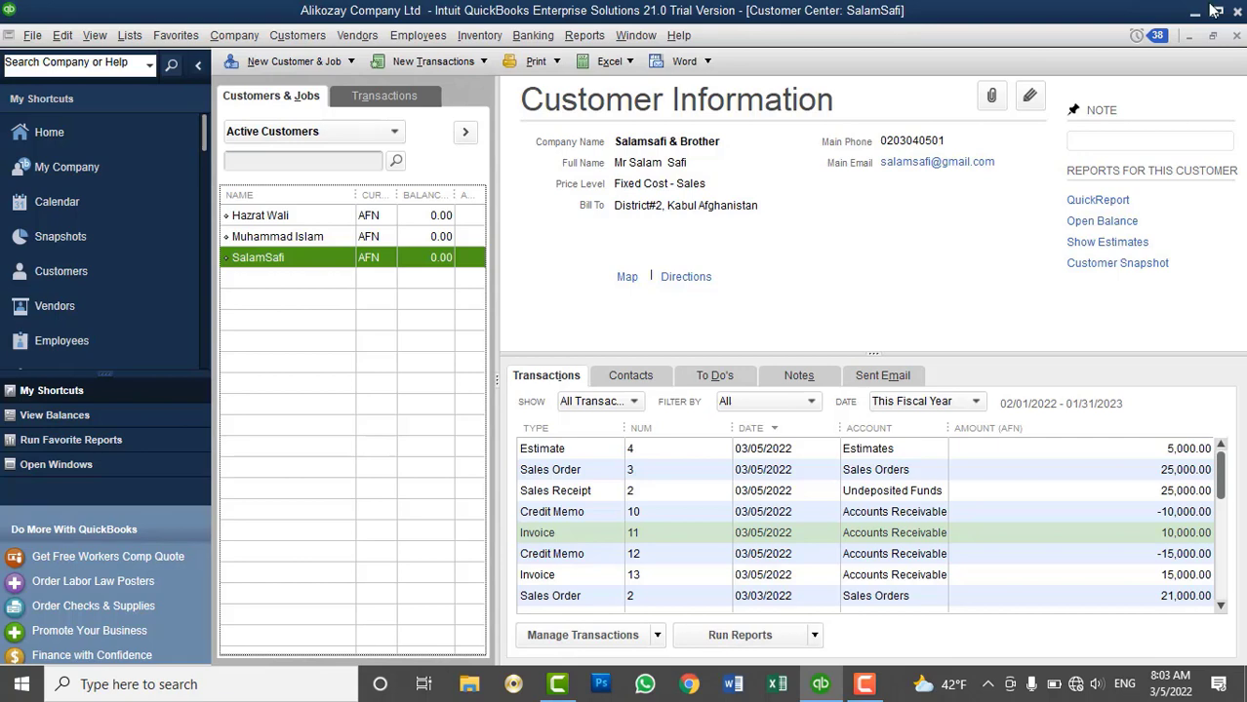
click(310, 38)
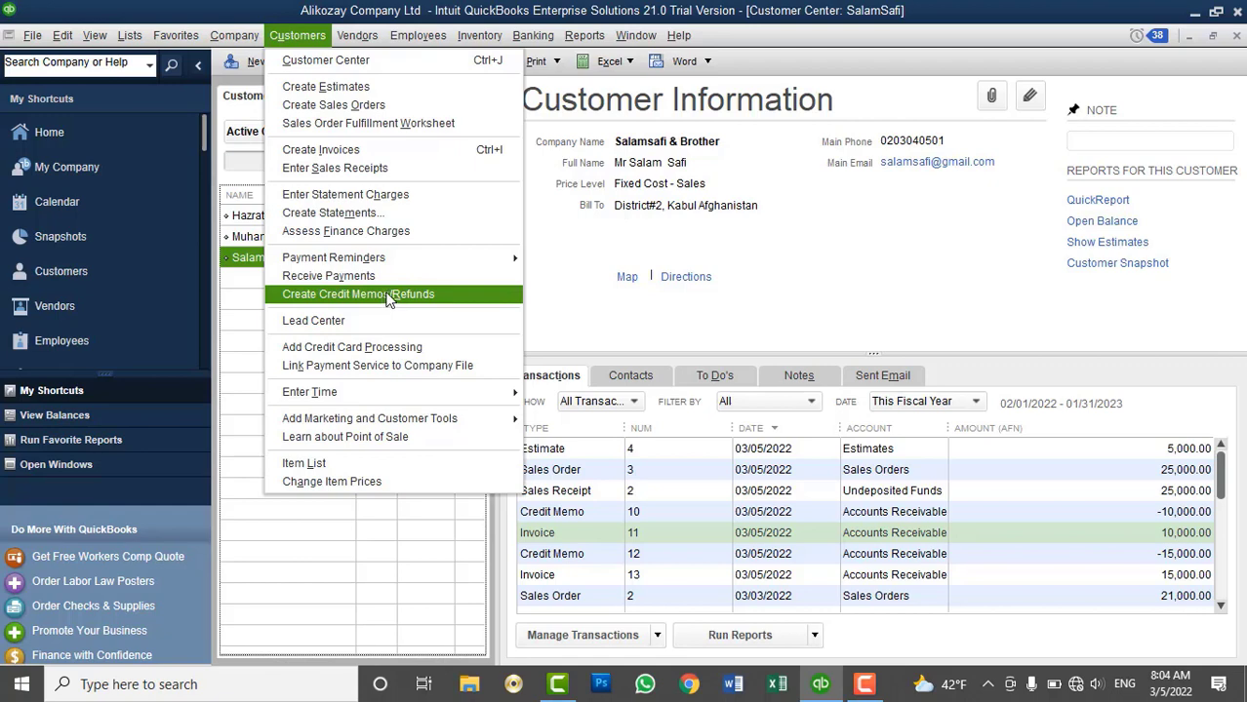
click(624, 239)
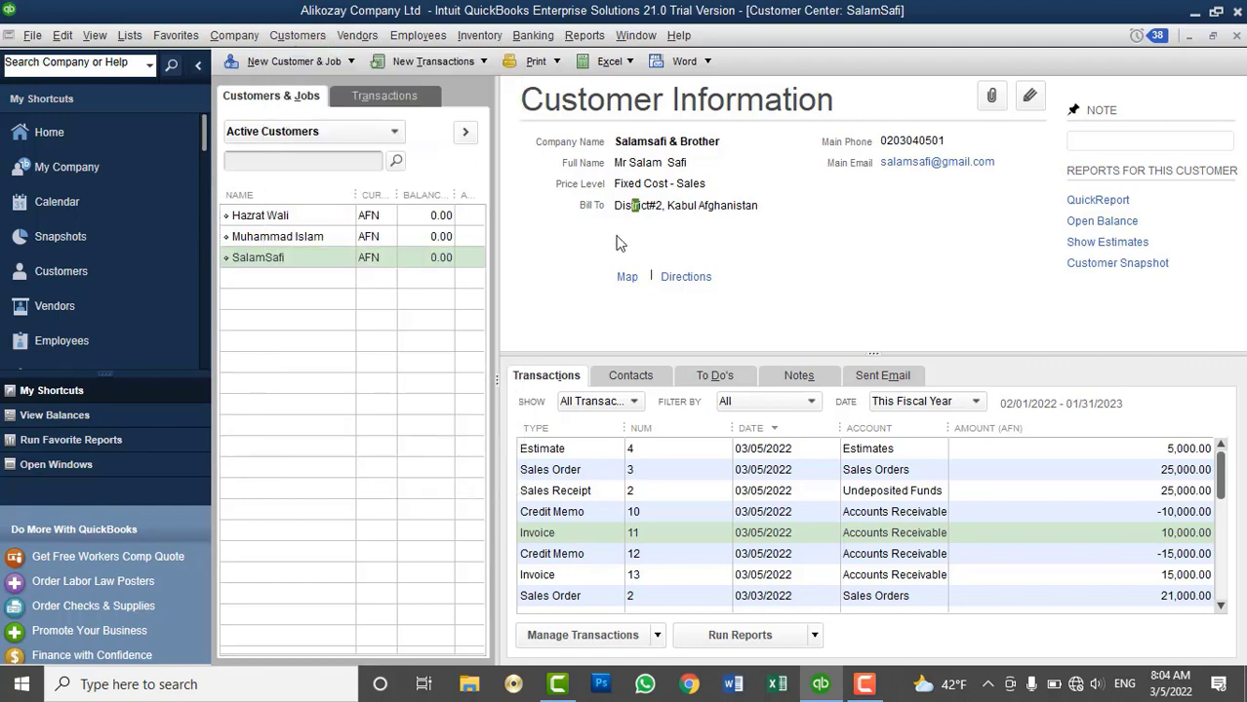
click(293, 61)
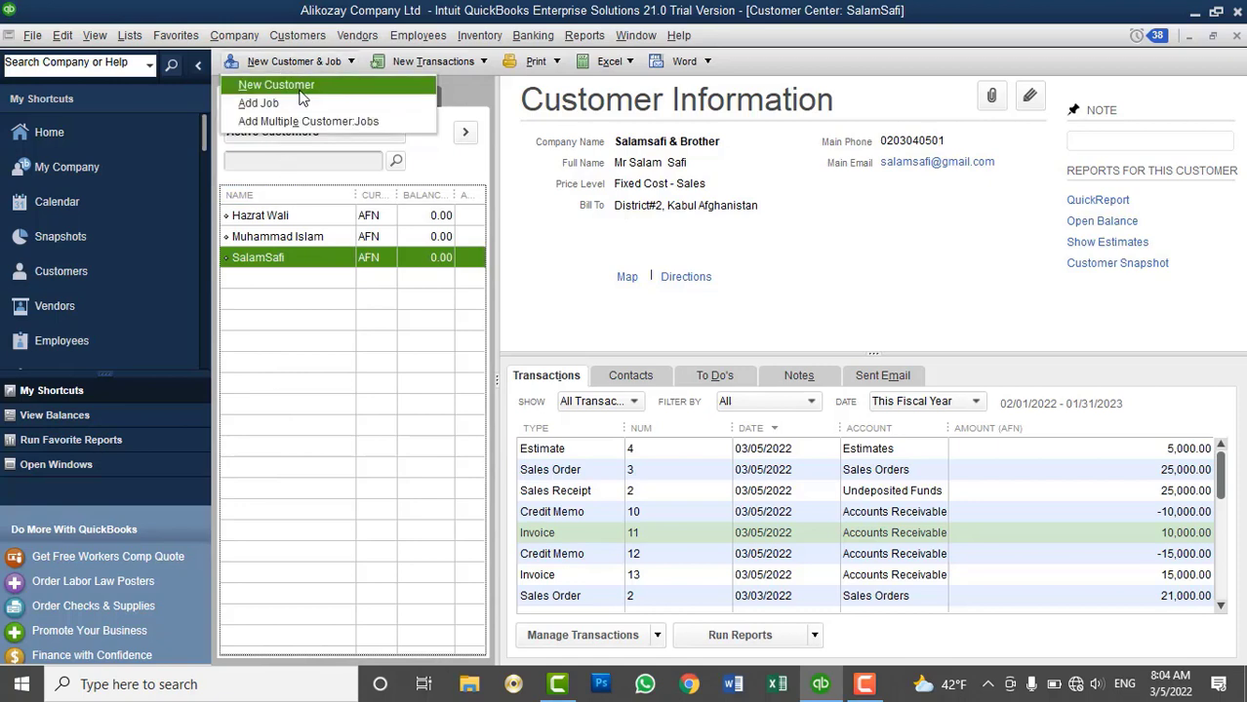
click(278, 84)
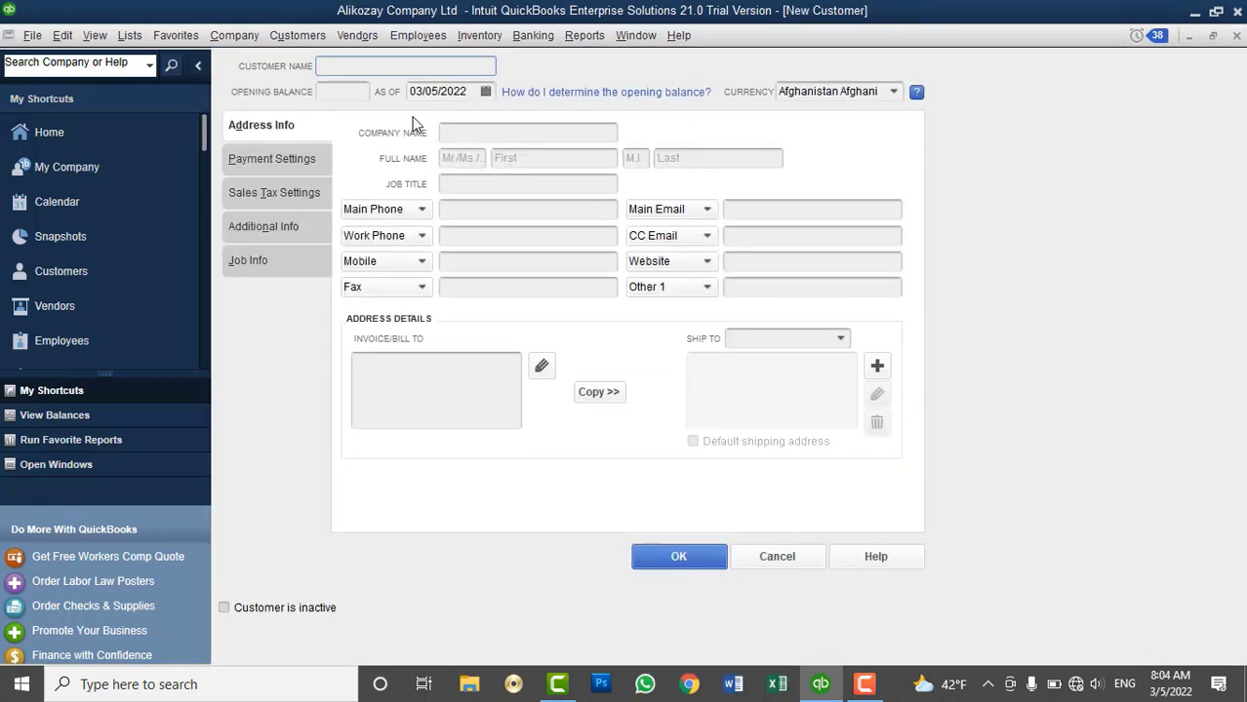
click(349, 92)
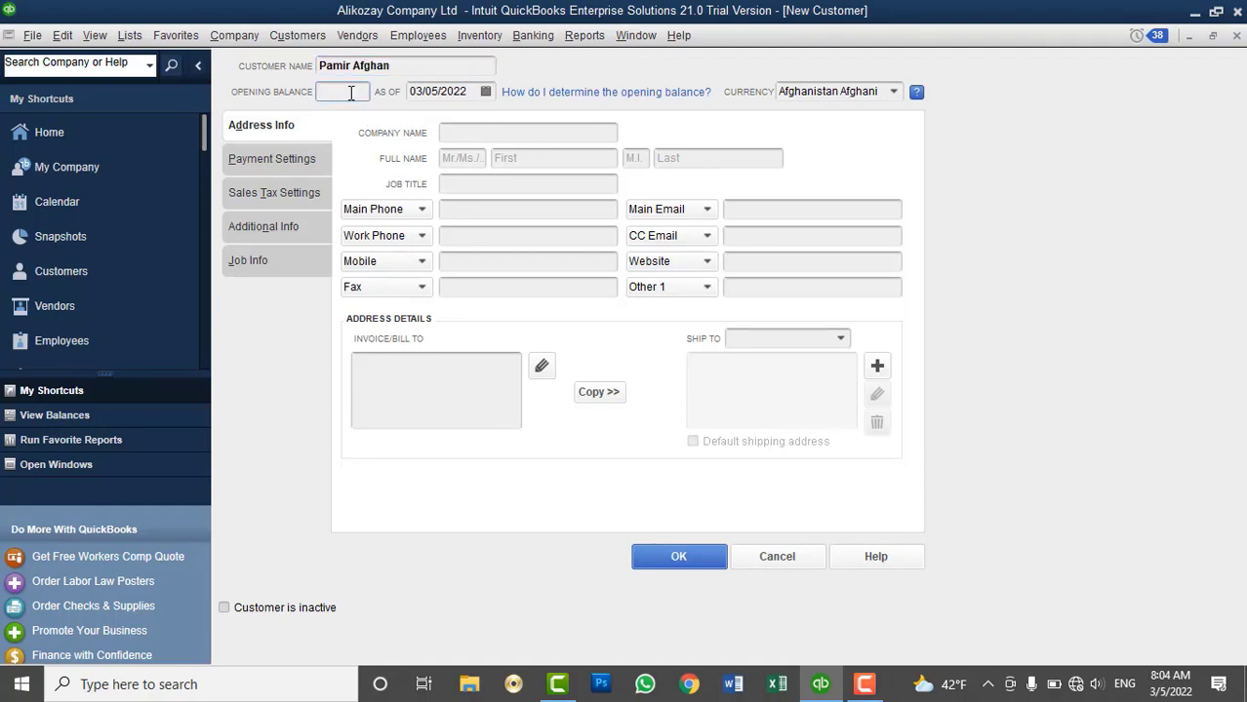
text(-10000)
key(BackSpace)
key(BackSpace)
key(BackSpace)
key(BackSpace)
key(BackSpace)
key(BackSpace)
click(663, 549)
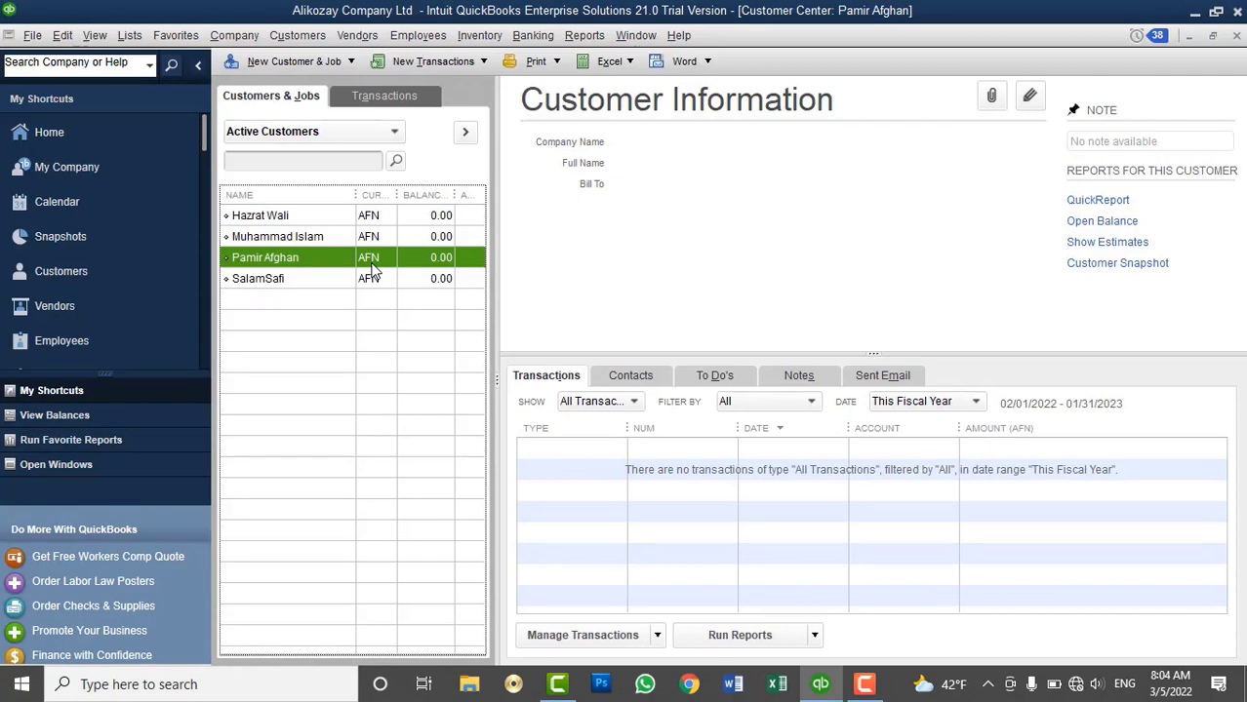
click(290, 36)
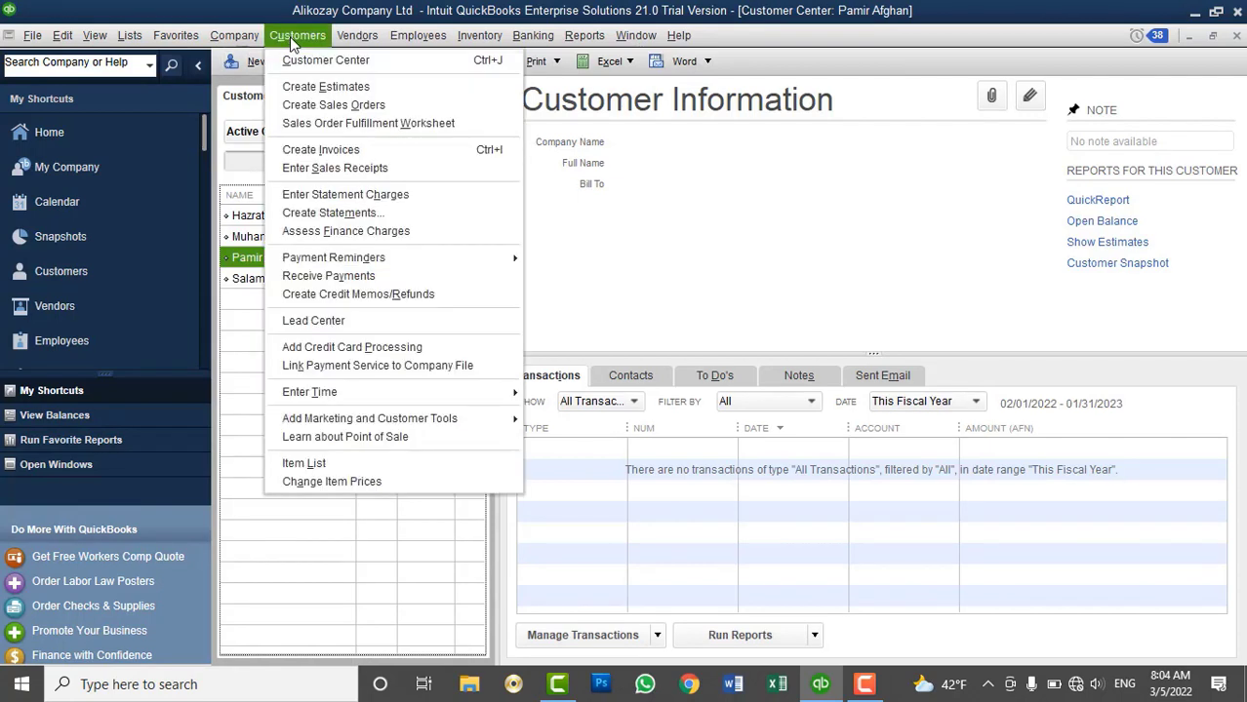
click(338, 277)
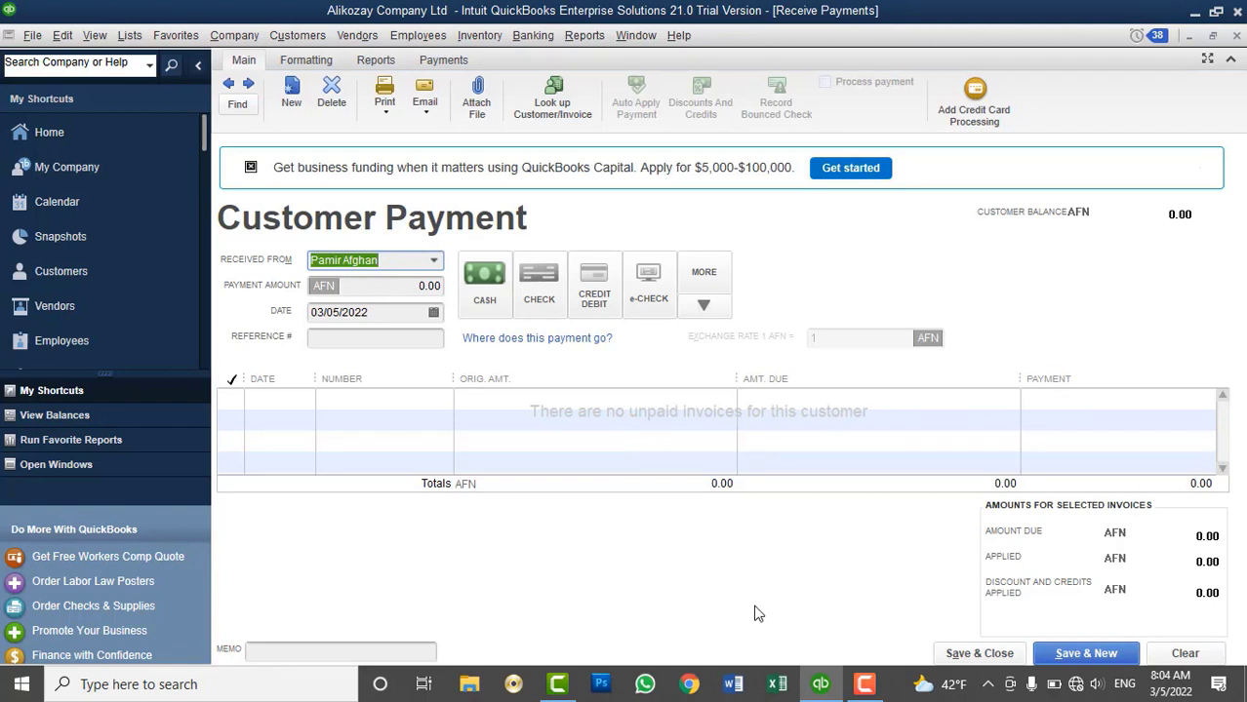
click(426, 312)
click(434, 313)
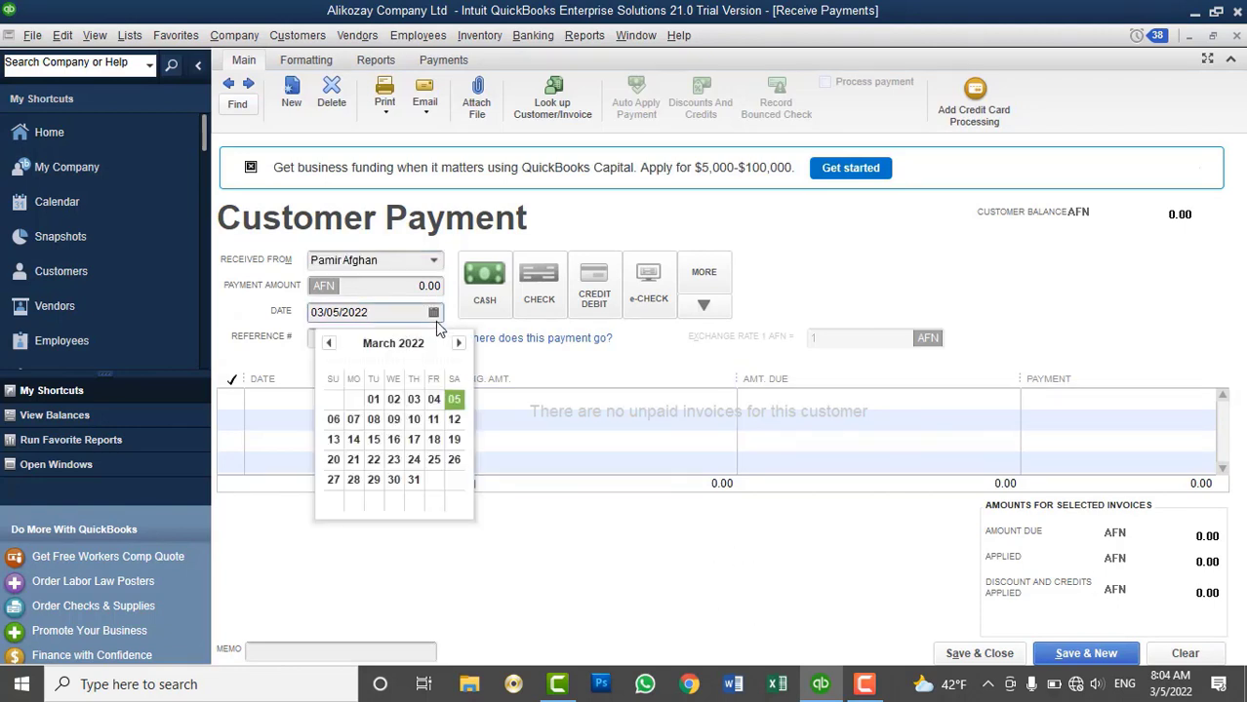
click(373, 399)
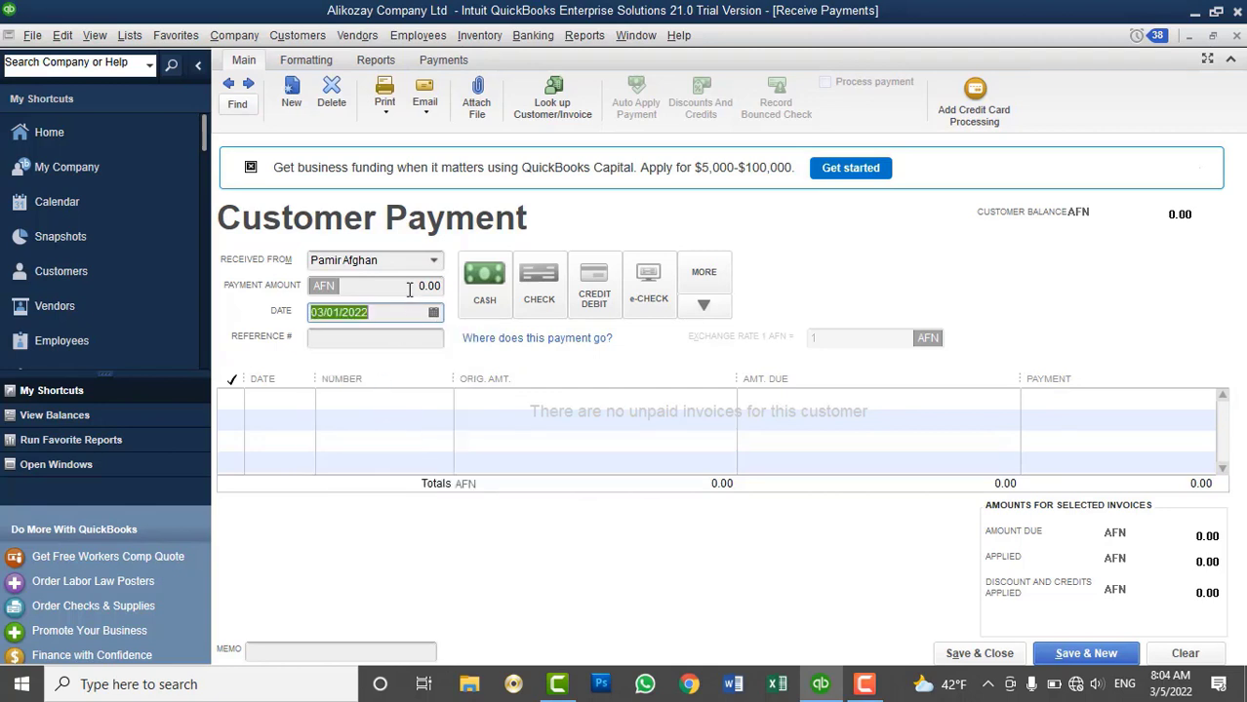
click(410, 290)
text(10000)
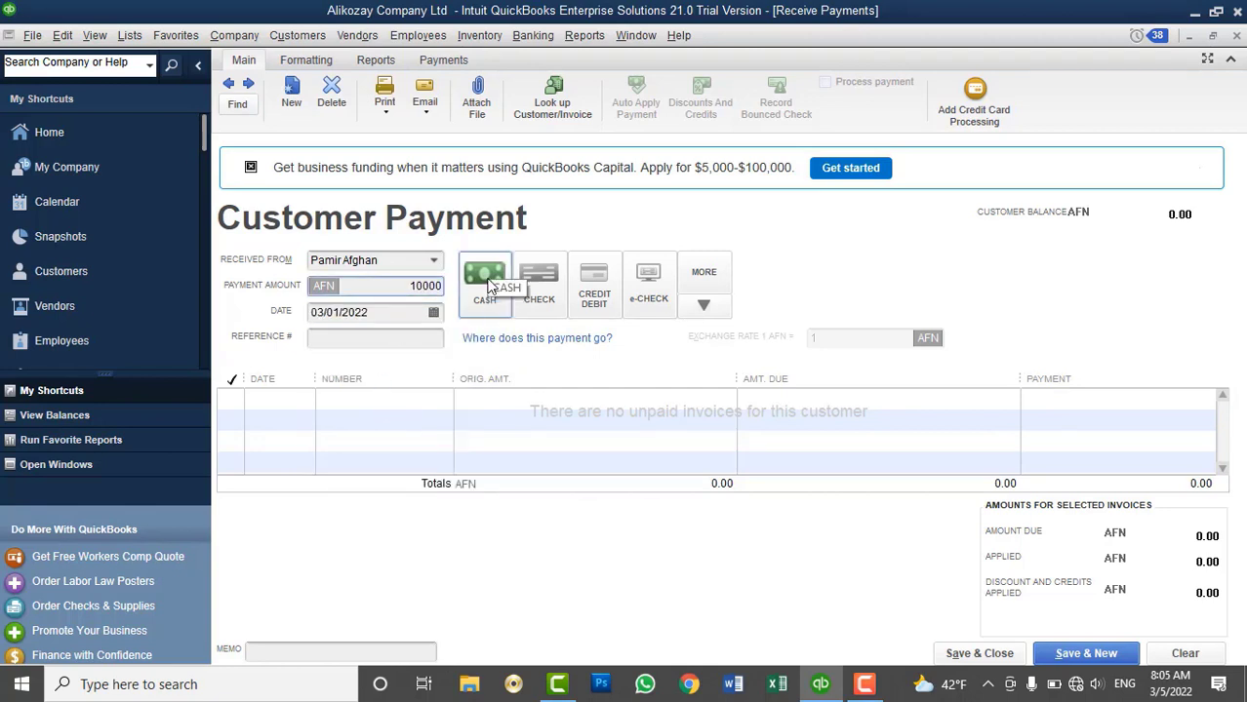
key(Tab)
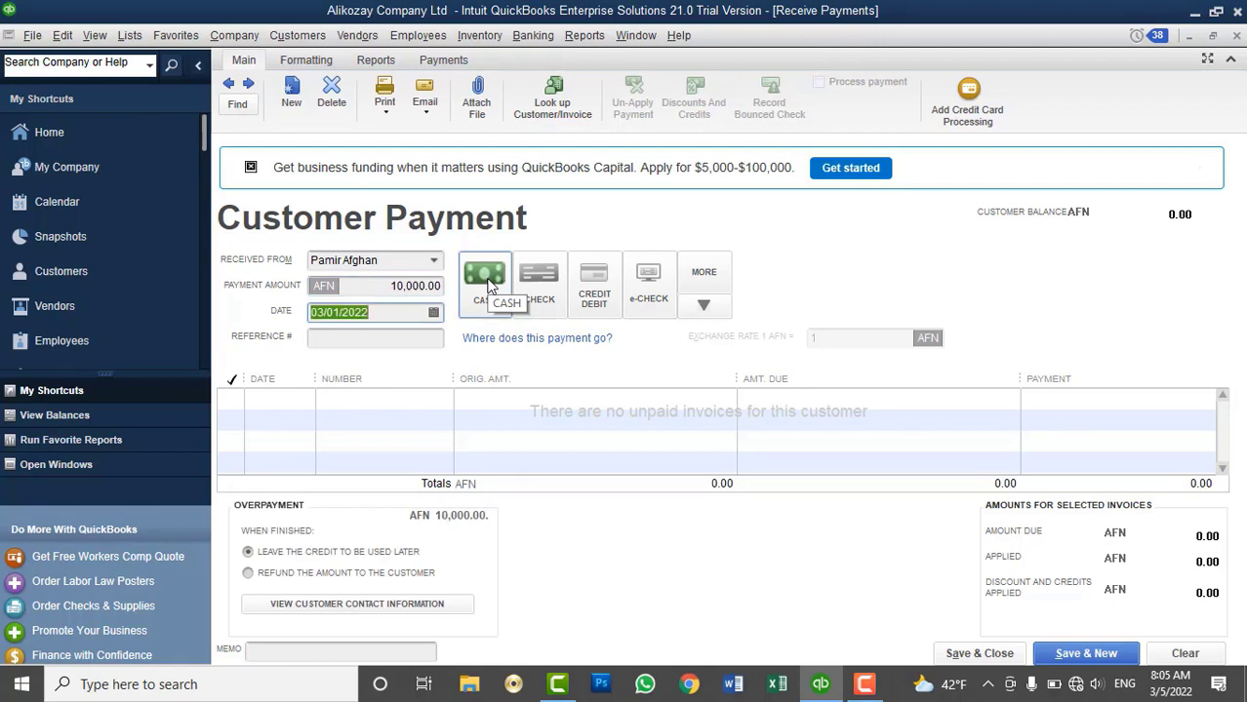
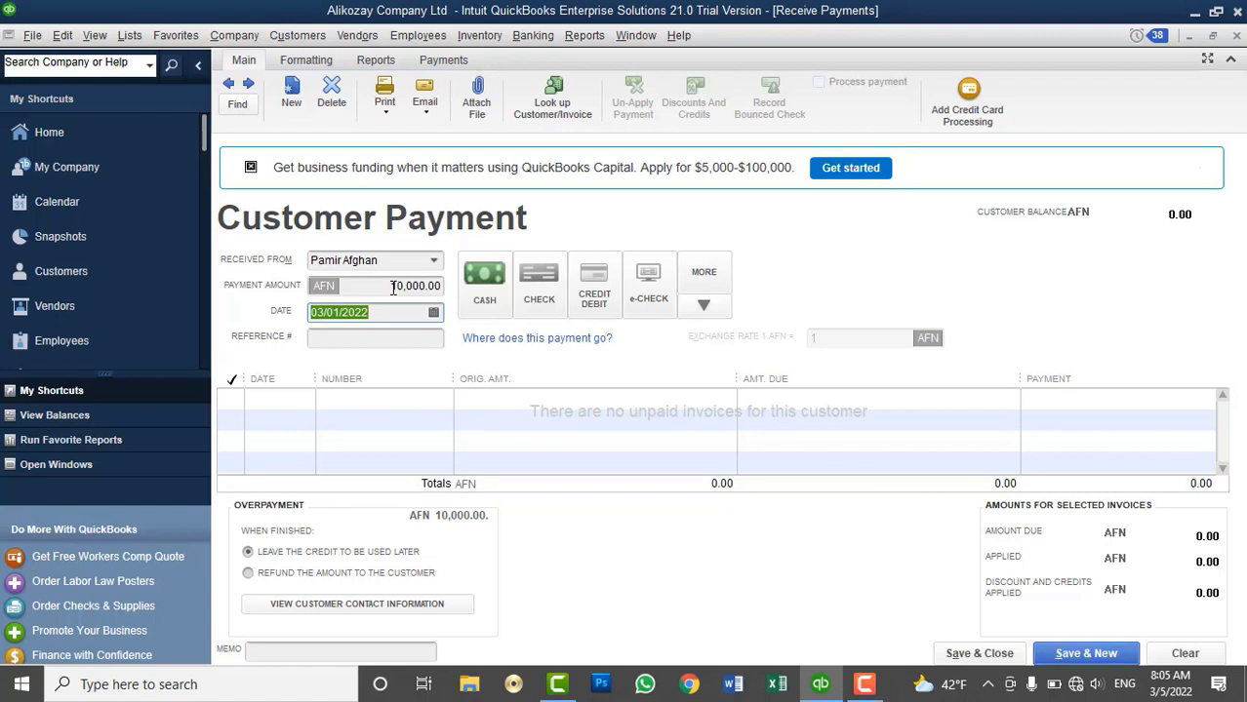
Save the 10,000 AFN cash payment, keeping the whole overpayment as credit for later
click(348, 572)
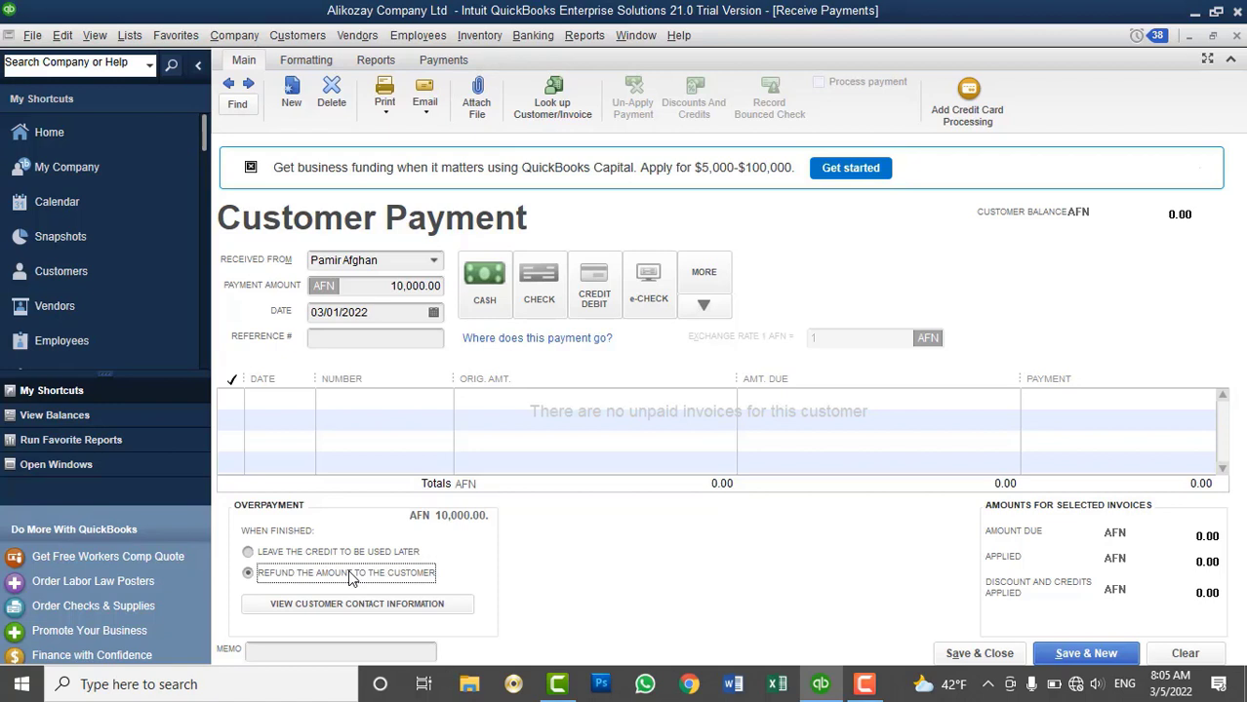
click(344, 553)
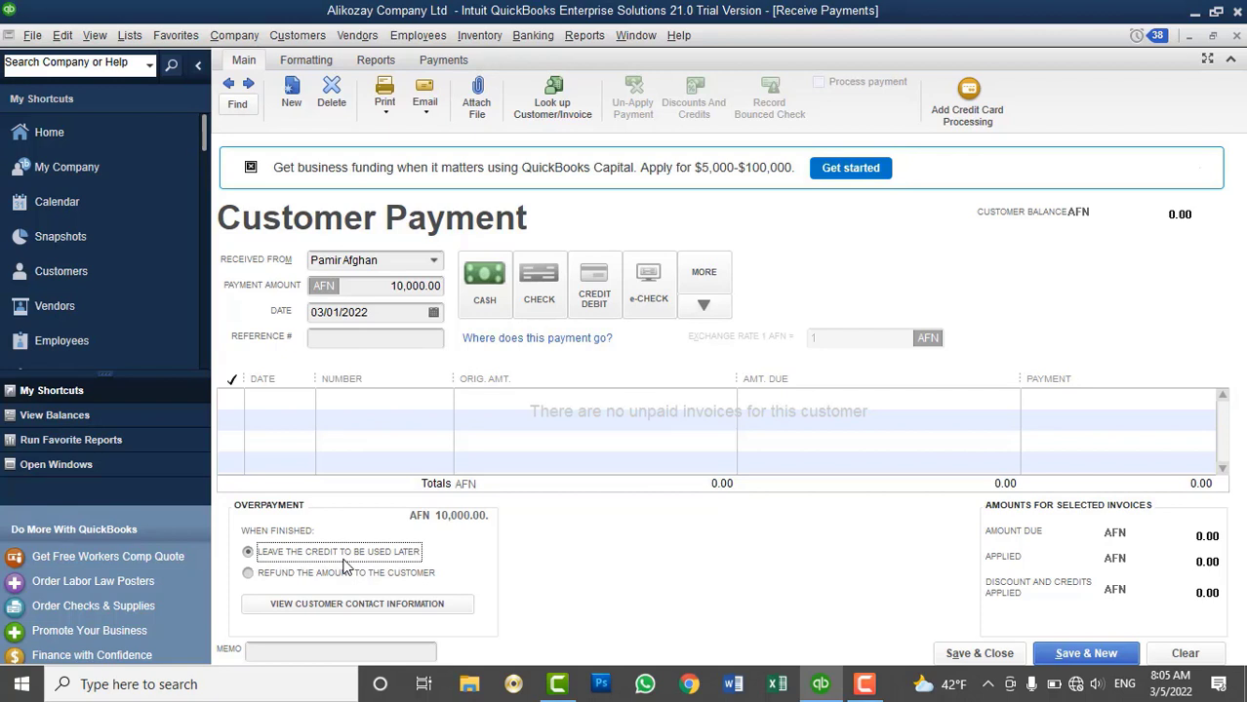
click(495, 302)
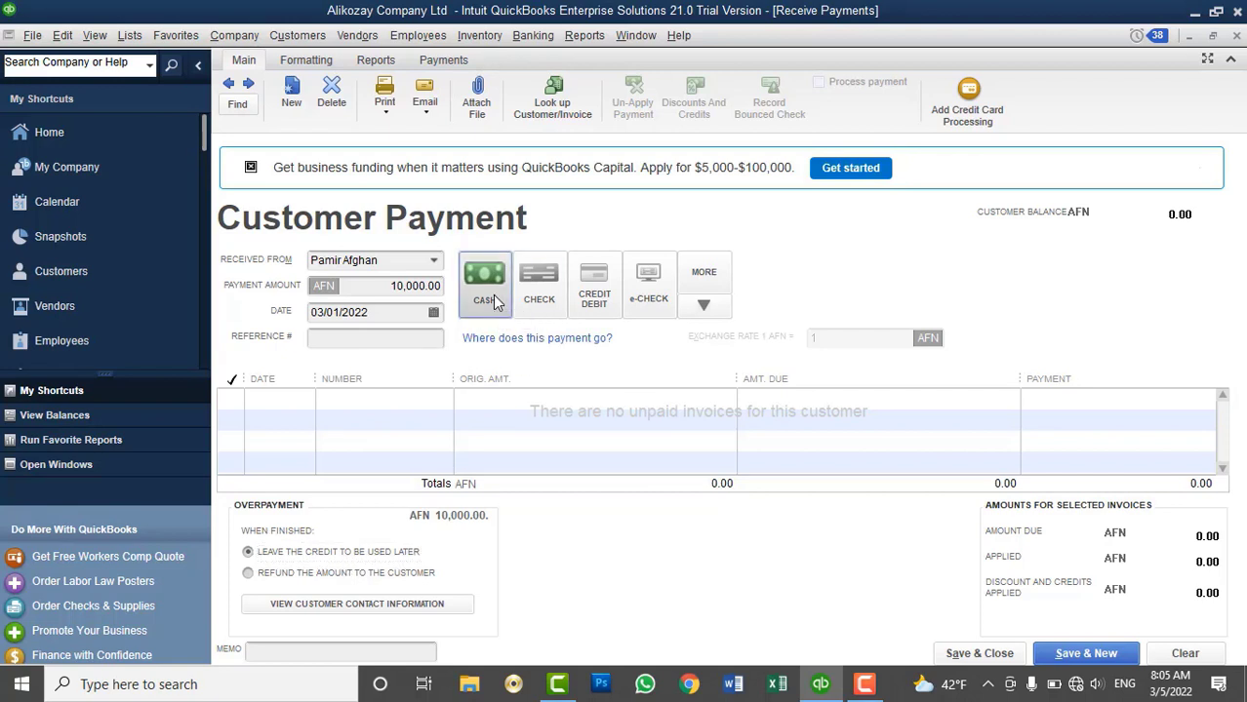
click(984, 653)
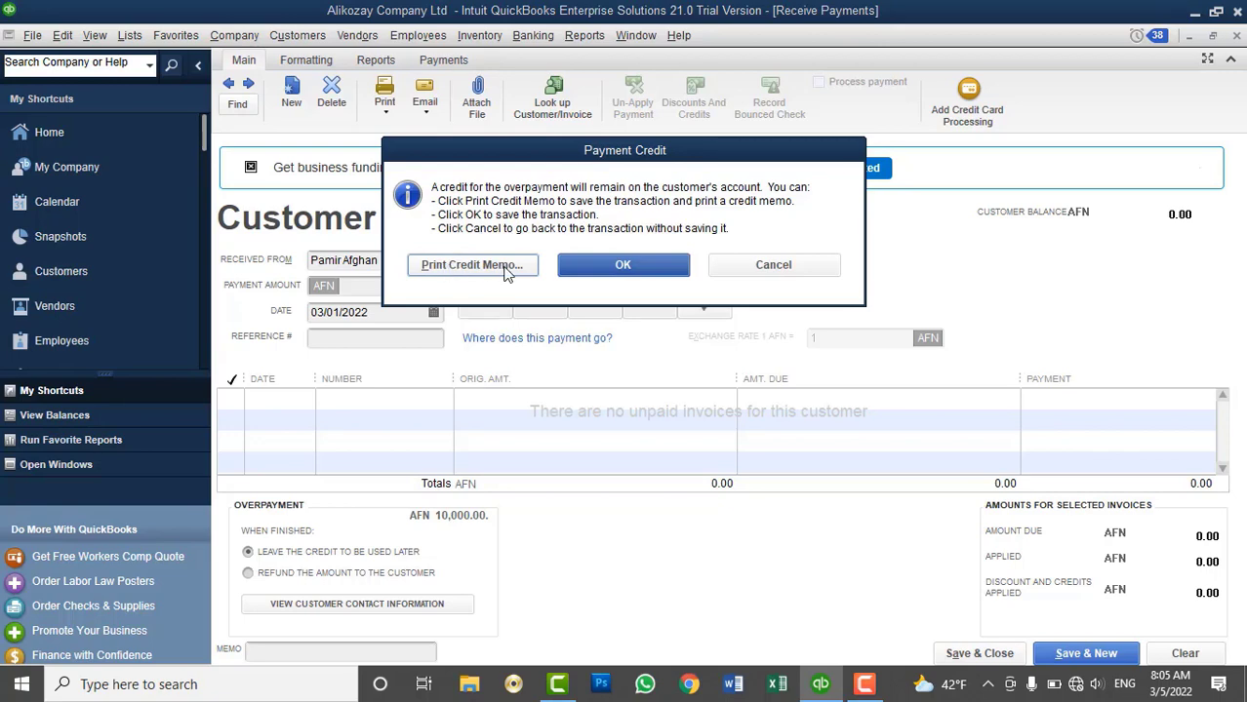
click(608, 268)
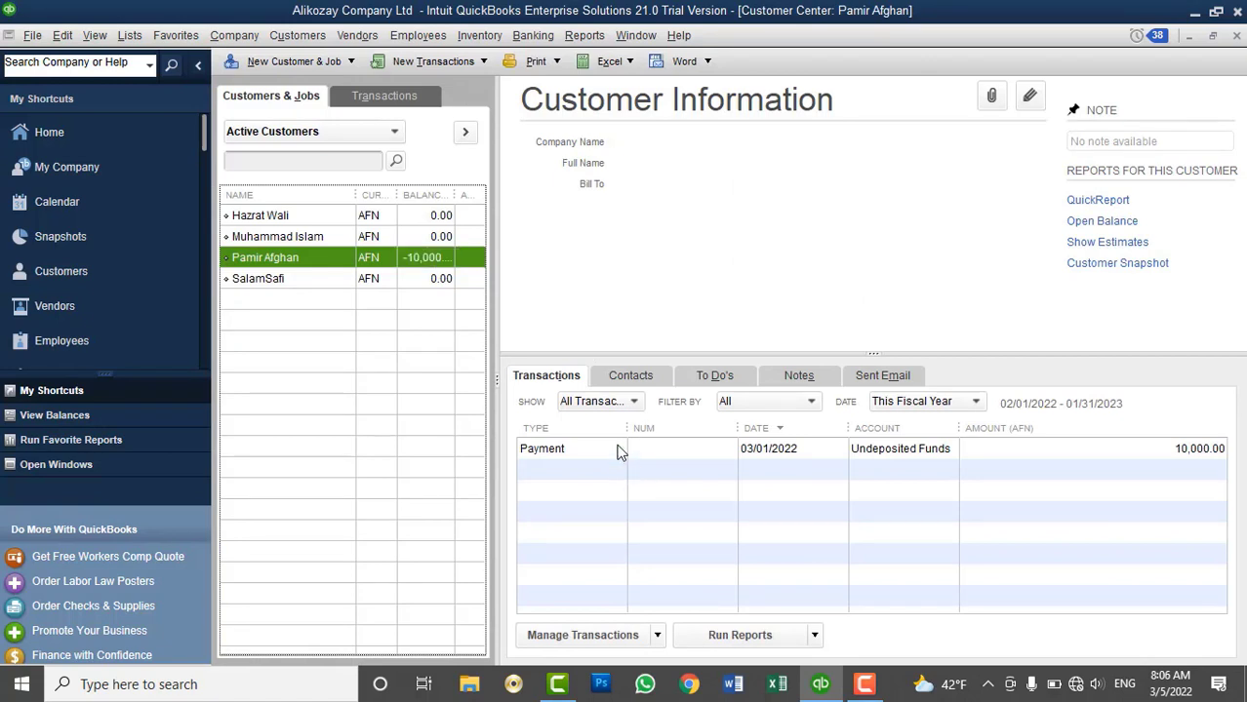
Select the 10,000.00 payment in Customer Center, then open the Customers menu
click(616, 457)
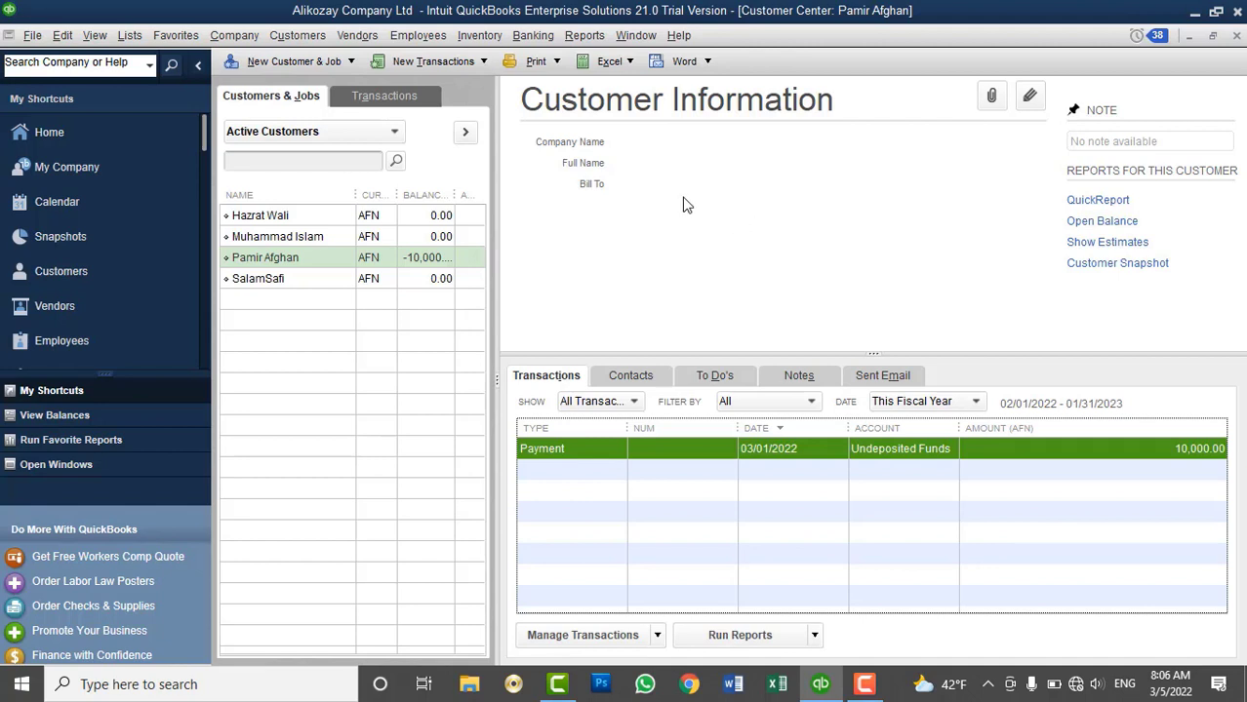
click(322, 37)
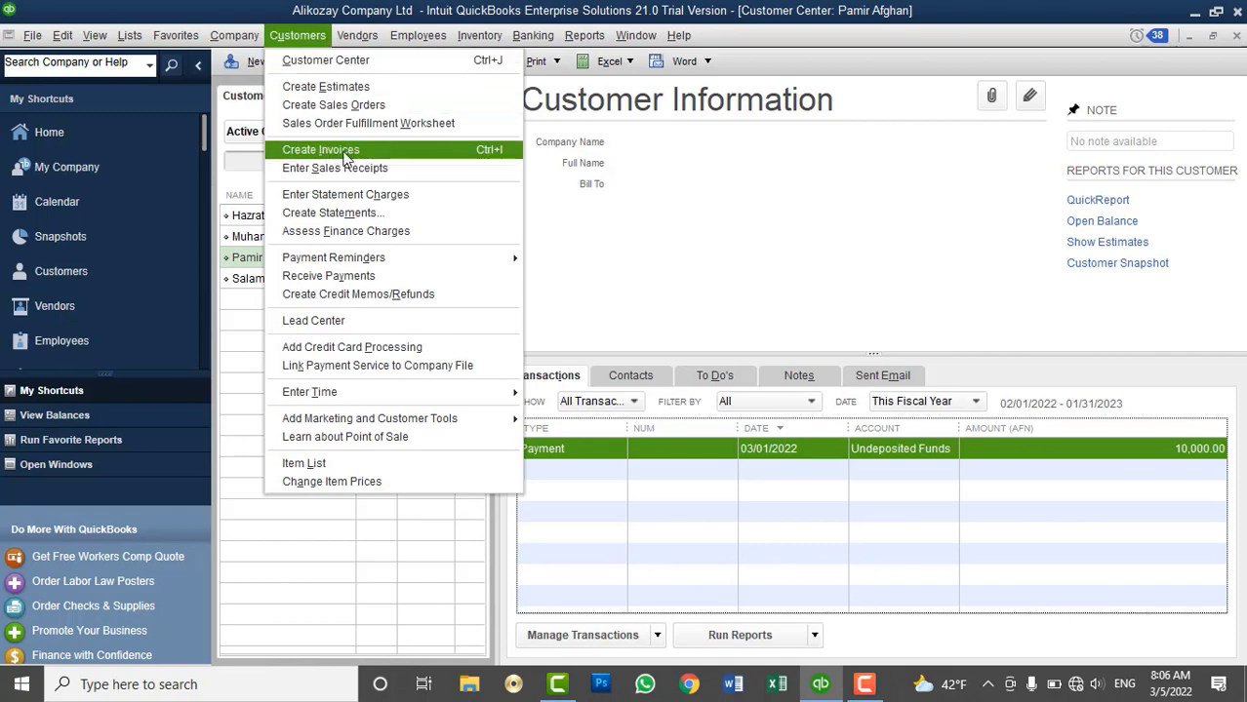
Start a new invoice for the overpaying customer
click(341, 151)
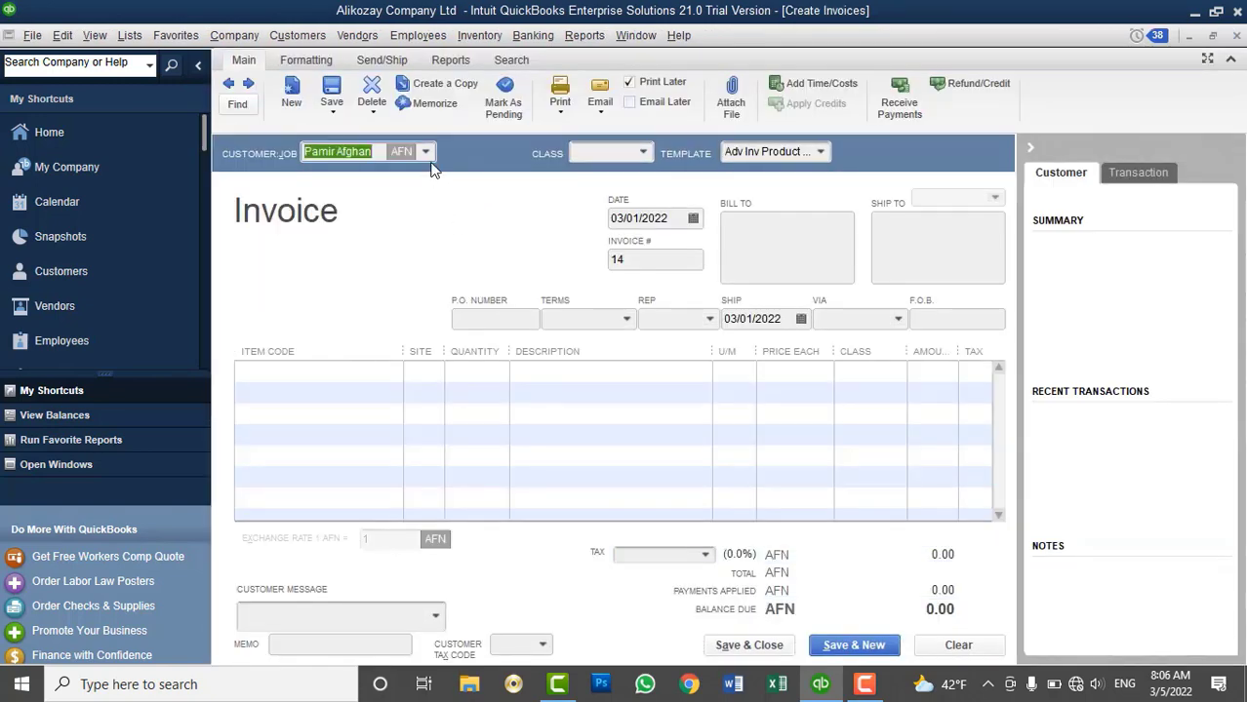
click(425, 151)
click(351, 260)
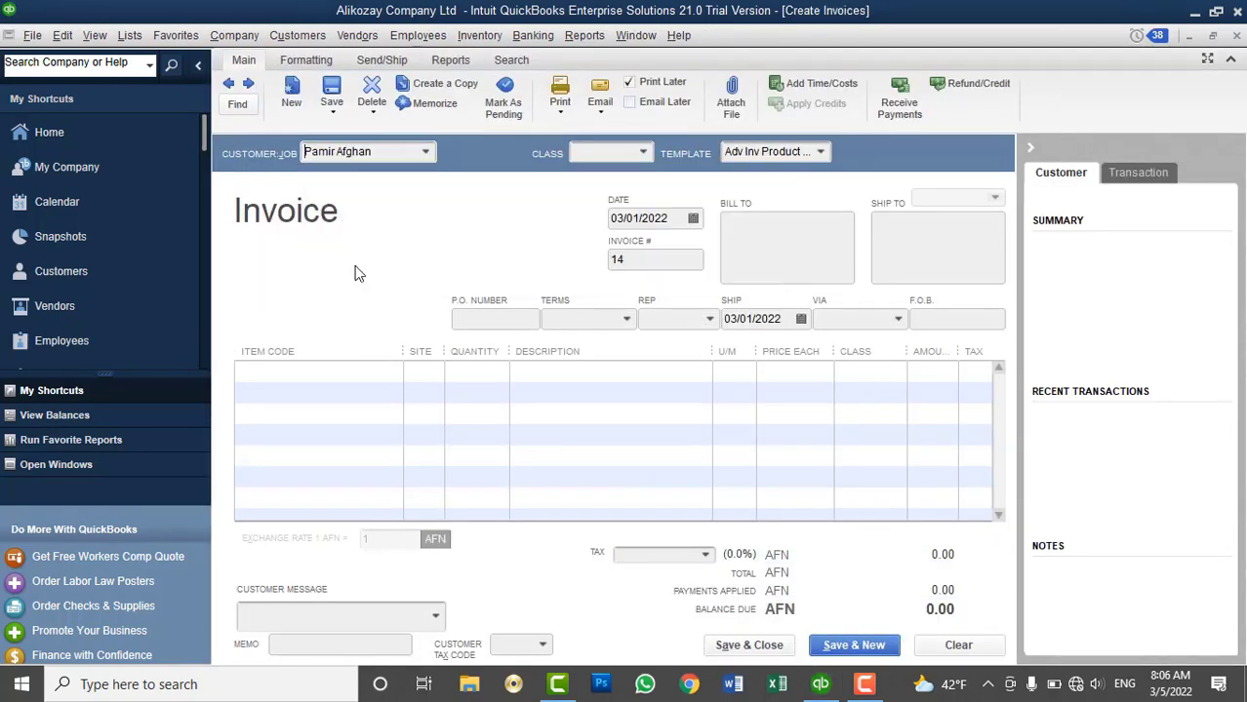
click(389, 370)
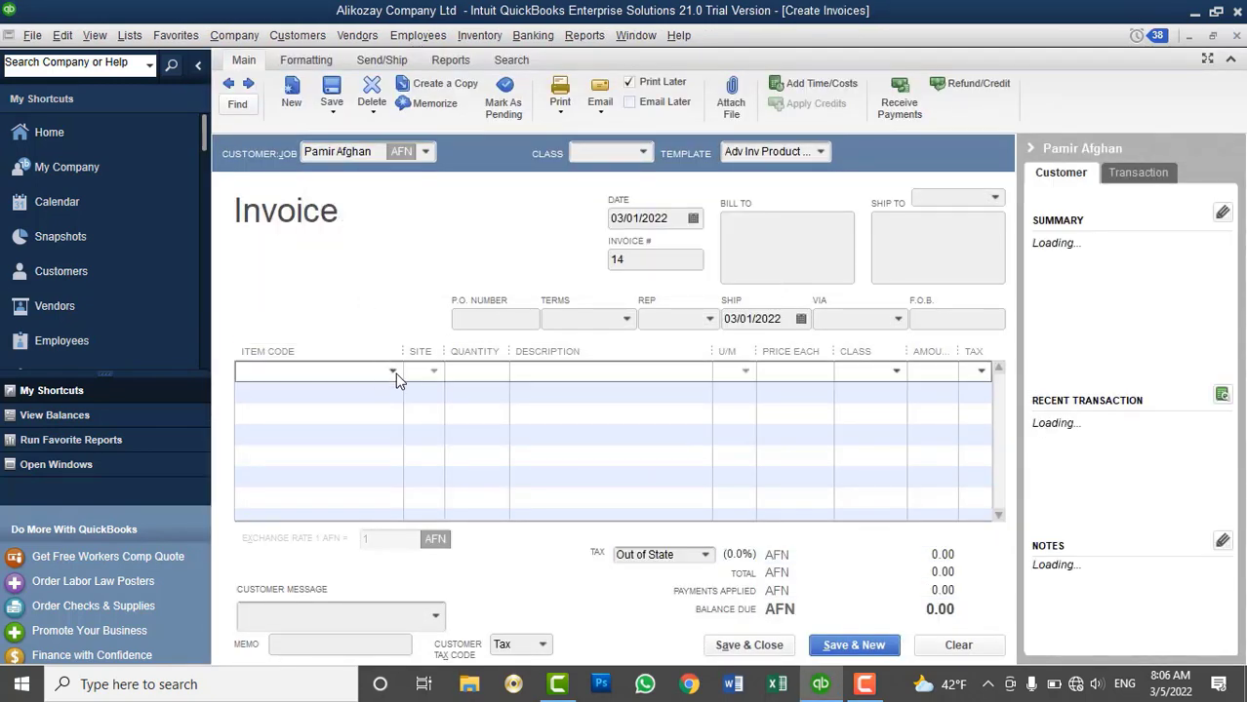
click(393, 372)
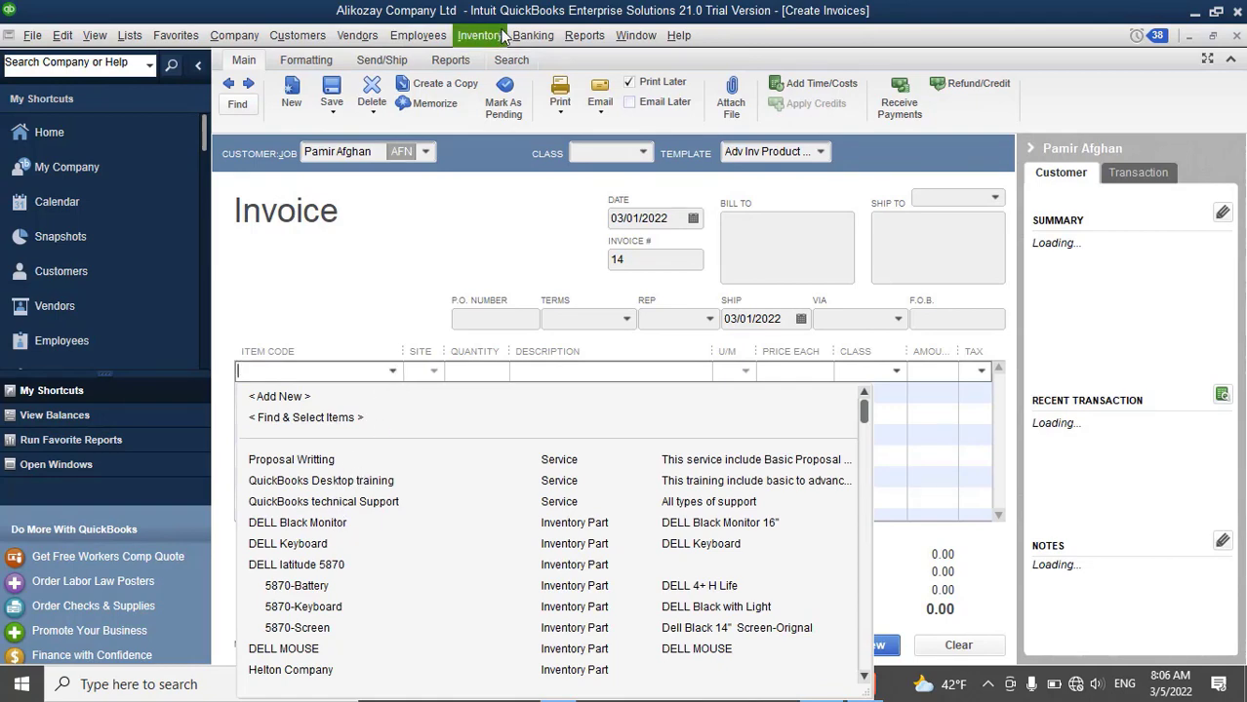
Check stock in the Physical Inventory Worksheet, then add DELL Black Monitor to the invoice
click(584, 35)
click(479, 35)
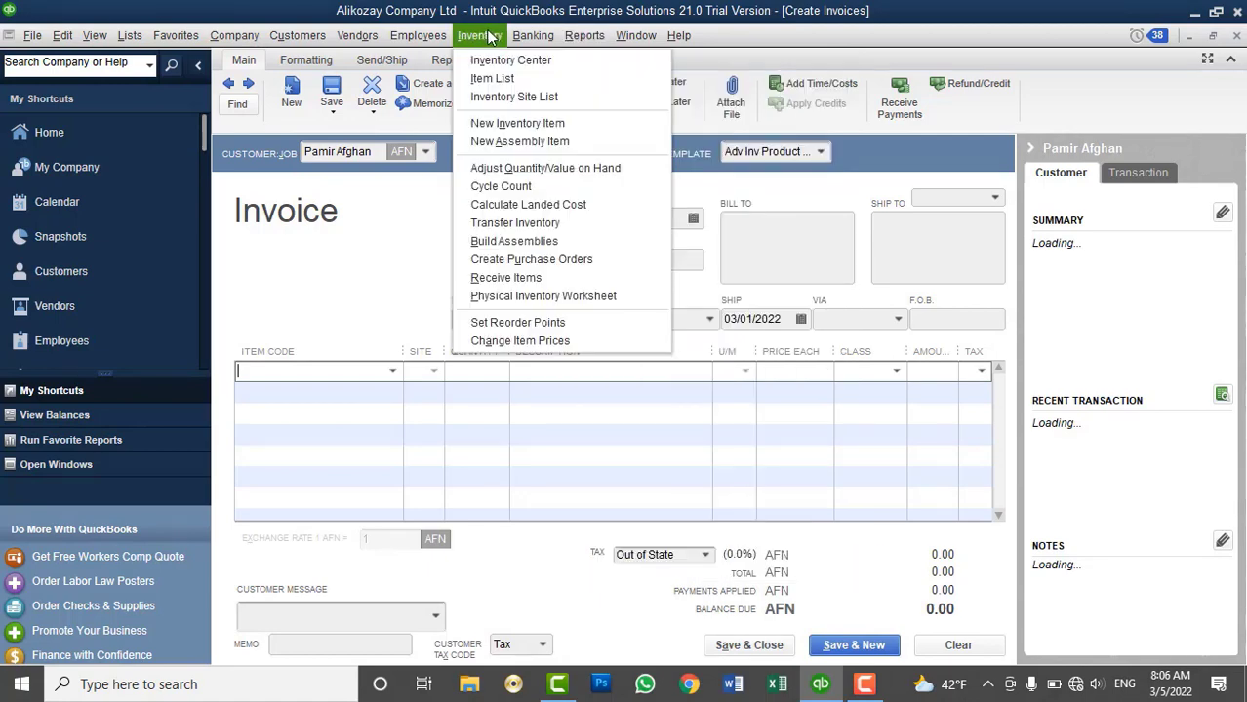
click(543, 296)
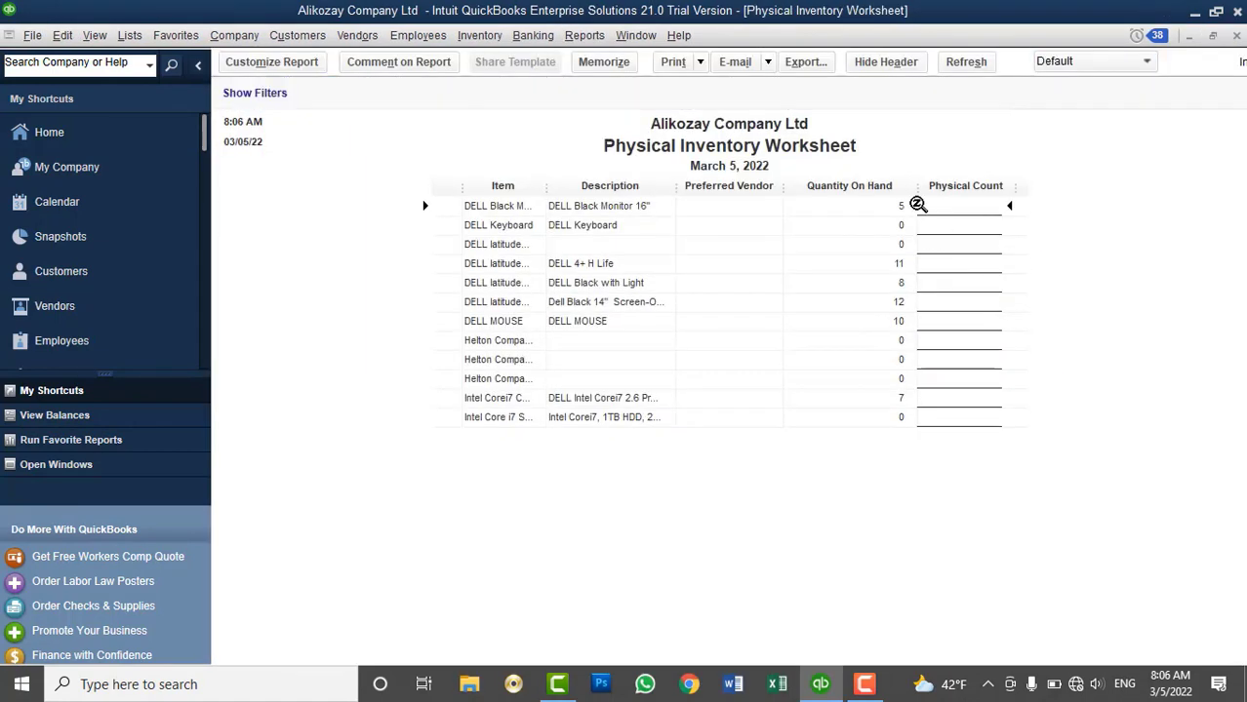
click(1236, 35)
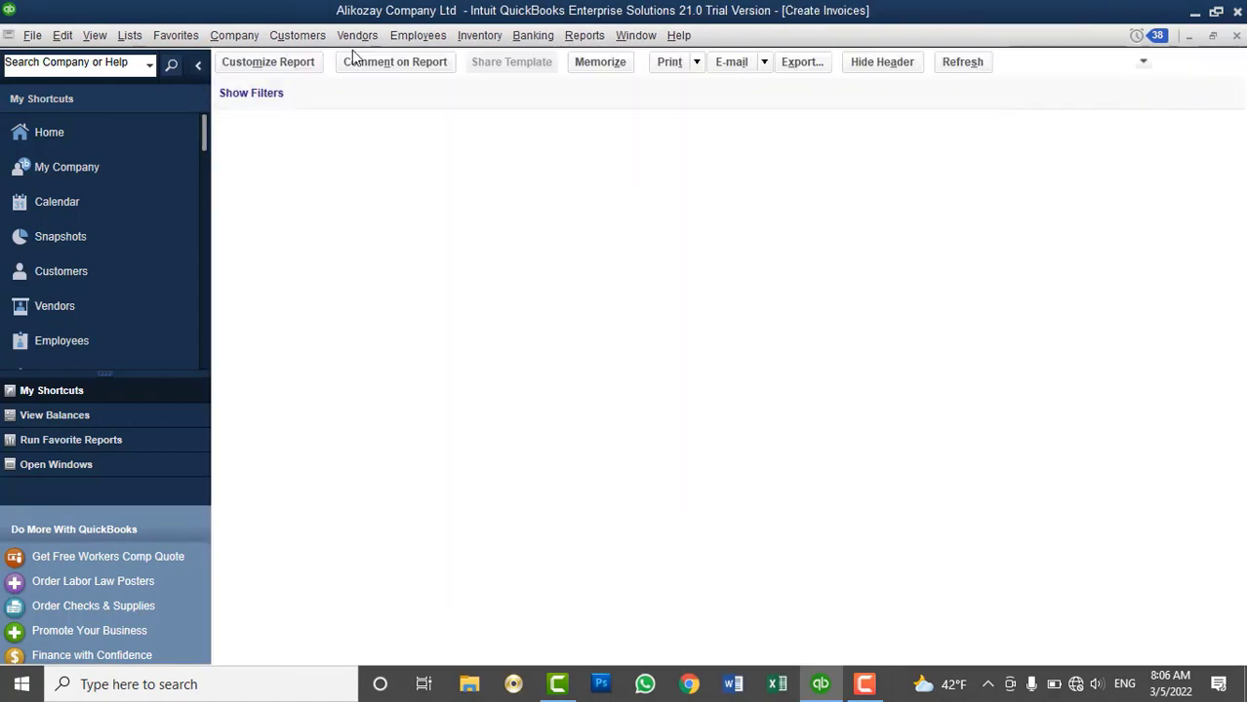
click(390, 371)
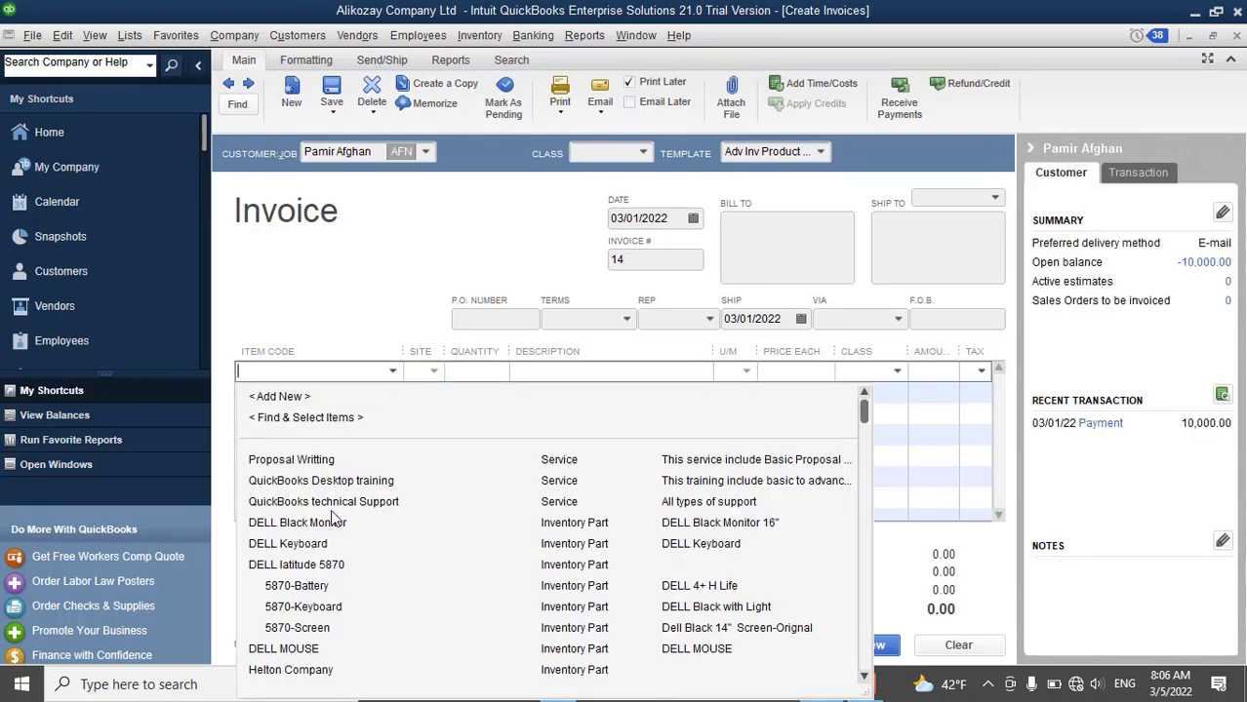
click(332, 523)
Ship 4 monitors from Kabul Main Branch for 10,000.00 and save invoice 14
click(591, 250)
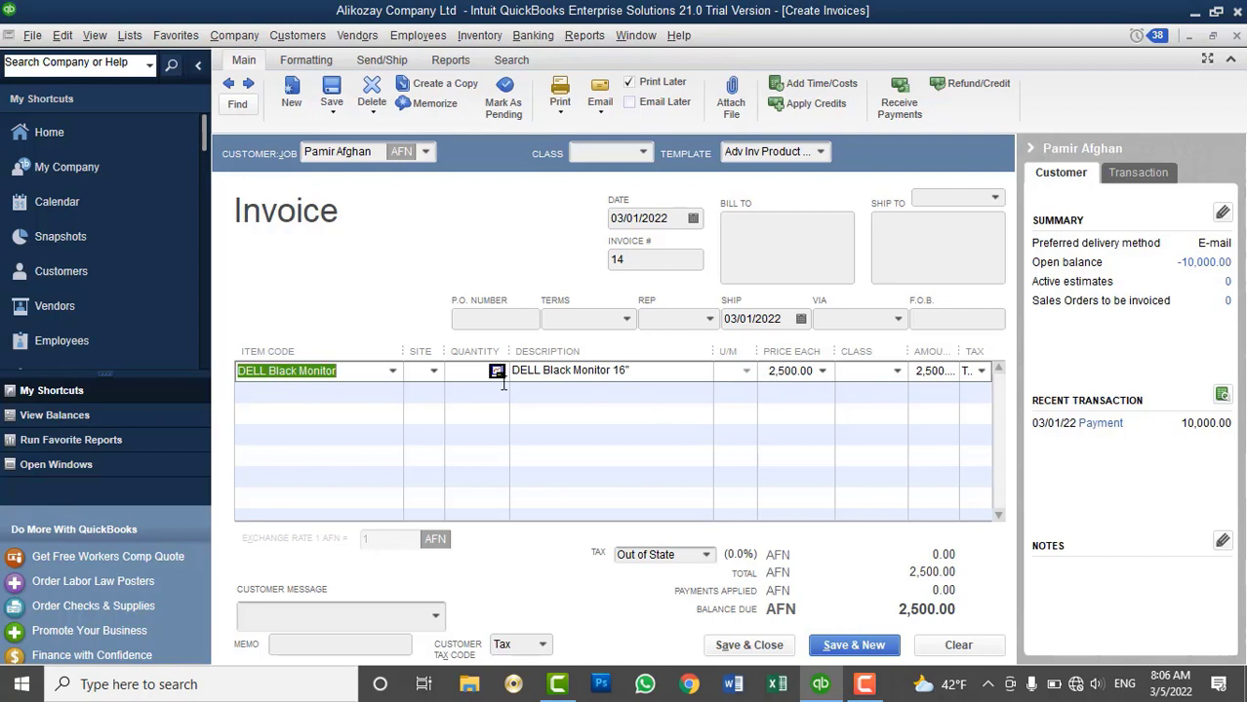
click(434, 372)
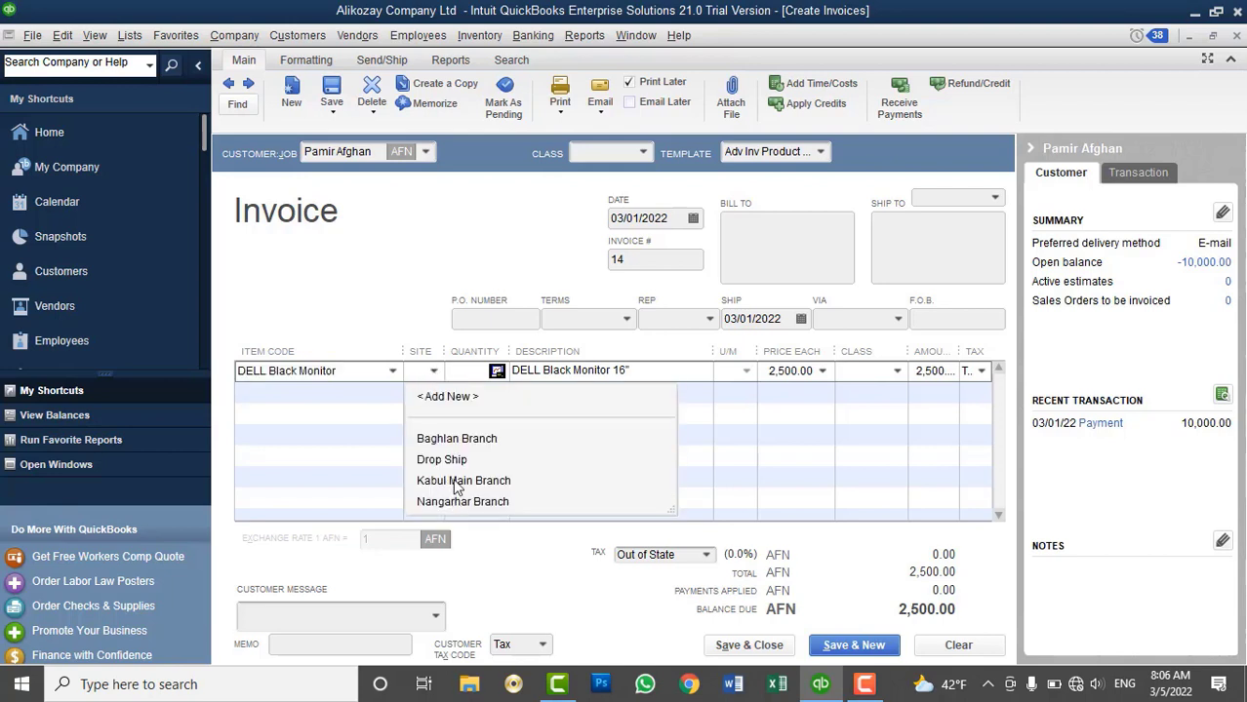
click(459, 479)
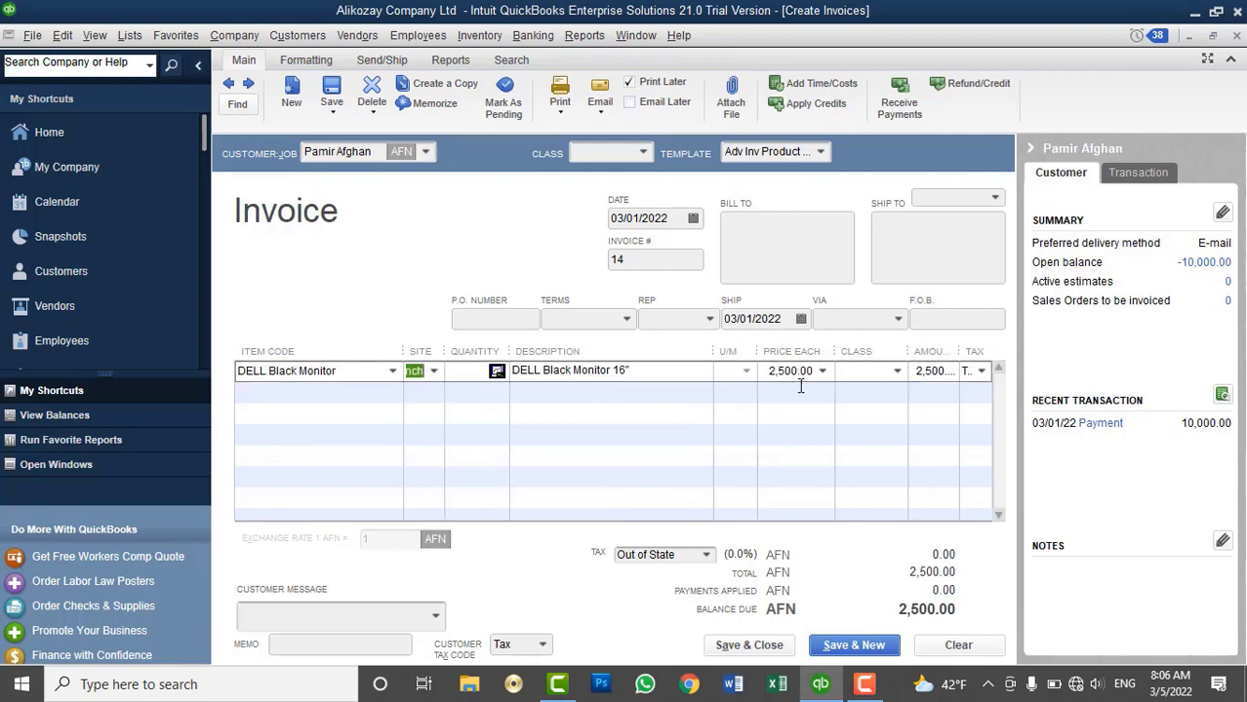
click(466, 376)
text(4)
key(Tab)
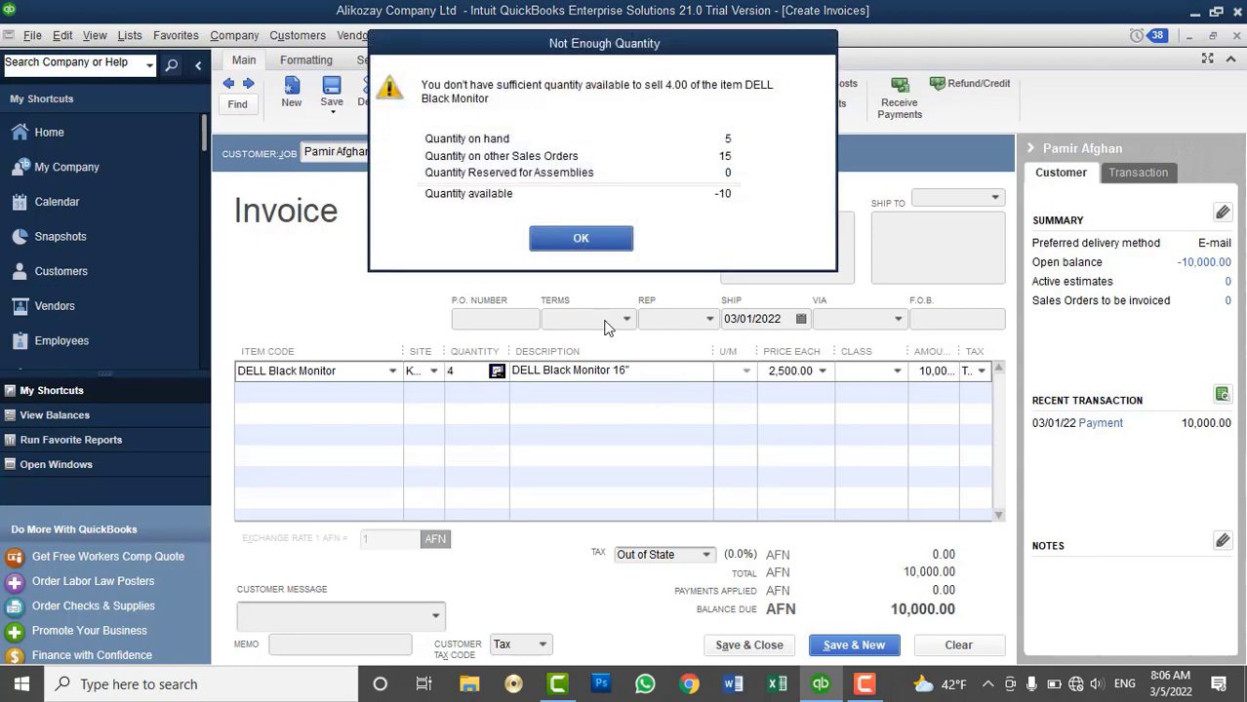
click(583, 239)
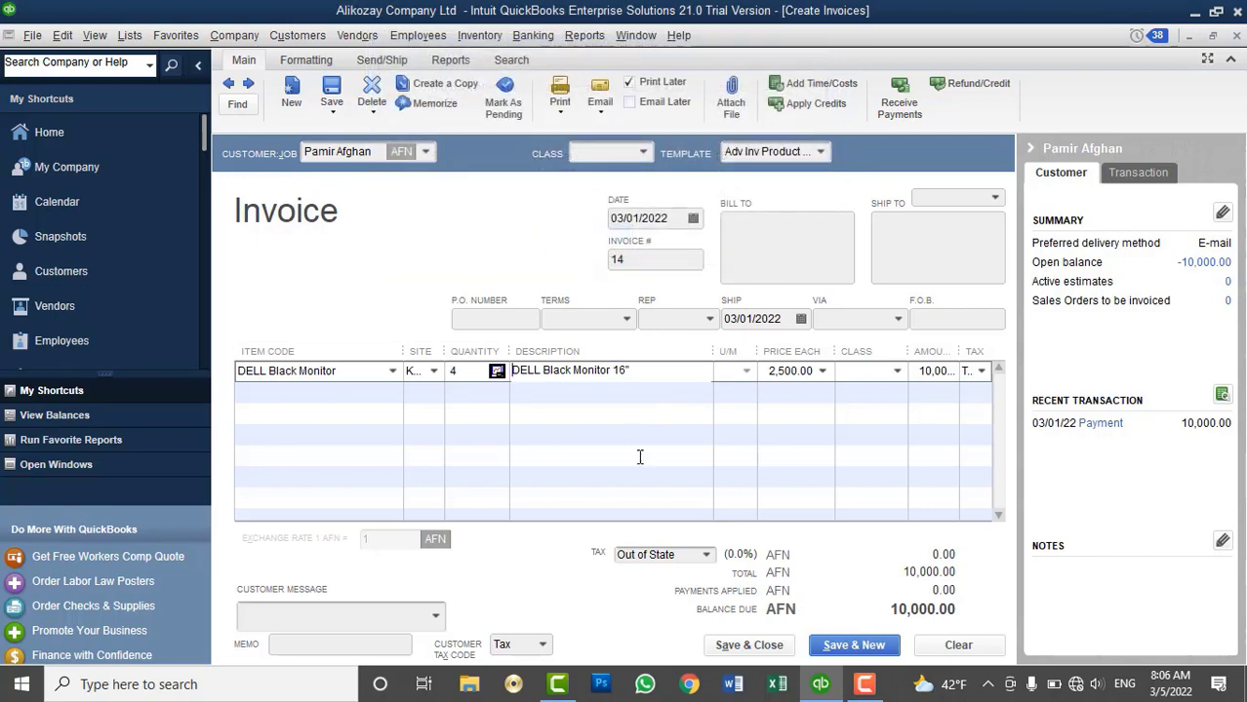
click(748, 645)
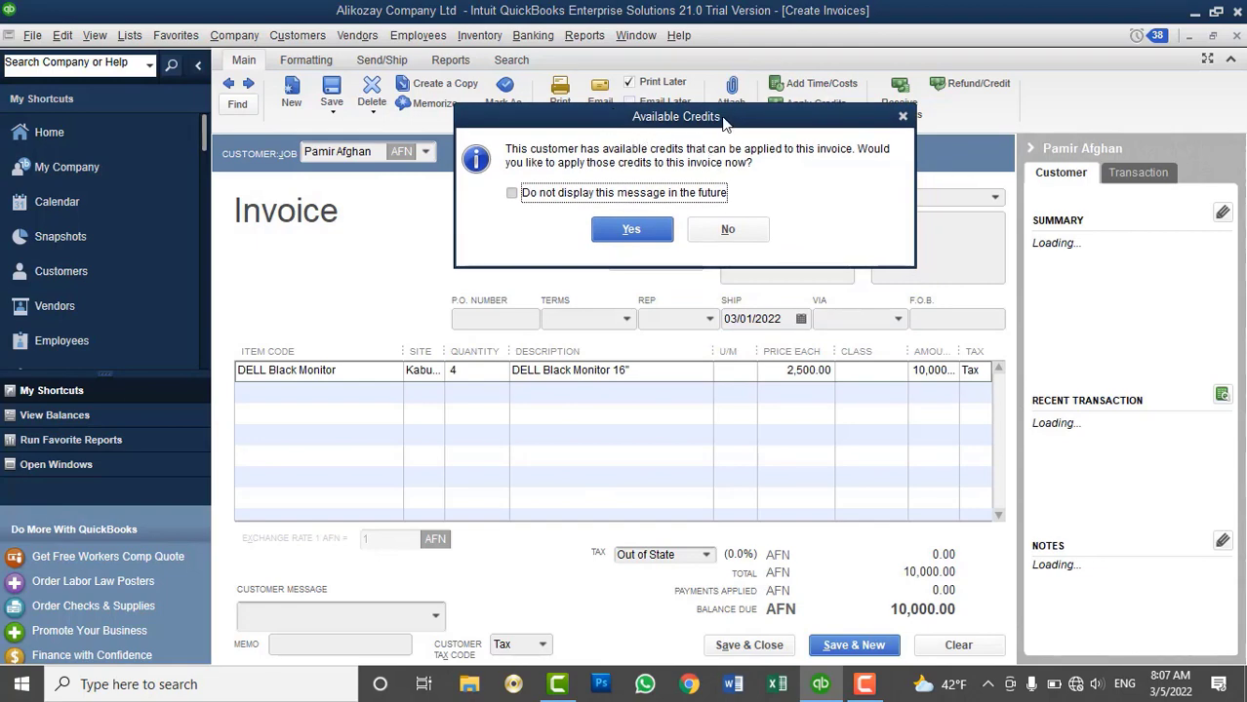
Apply the customer's full 10,000.00 credit to invoice 14
click(630, 230)
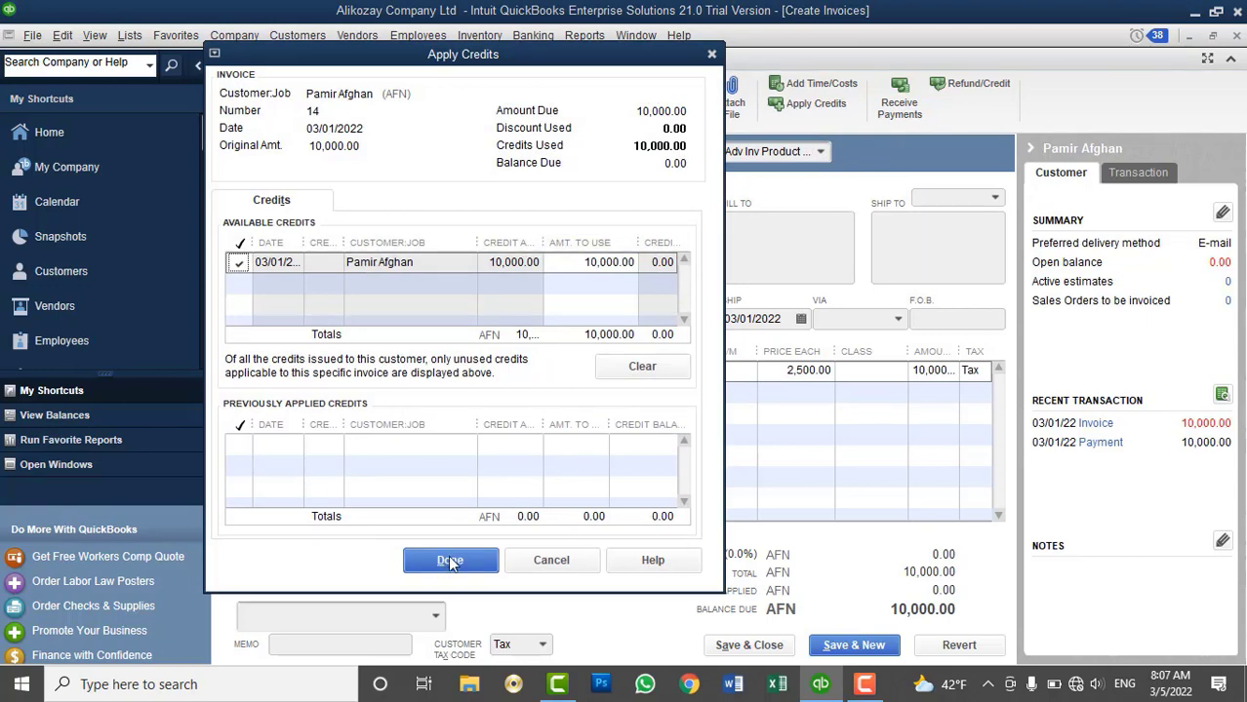
click(450, 561)
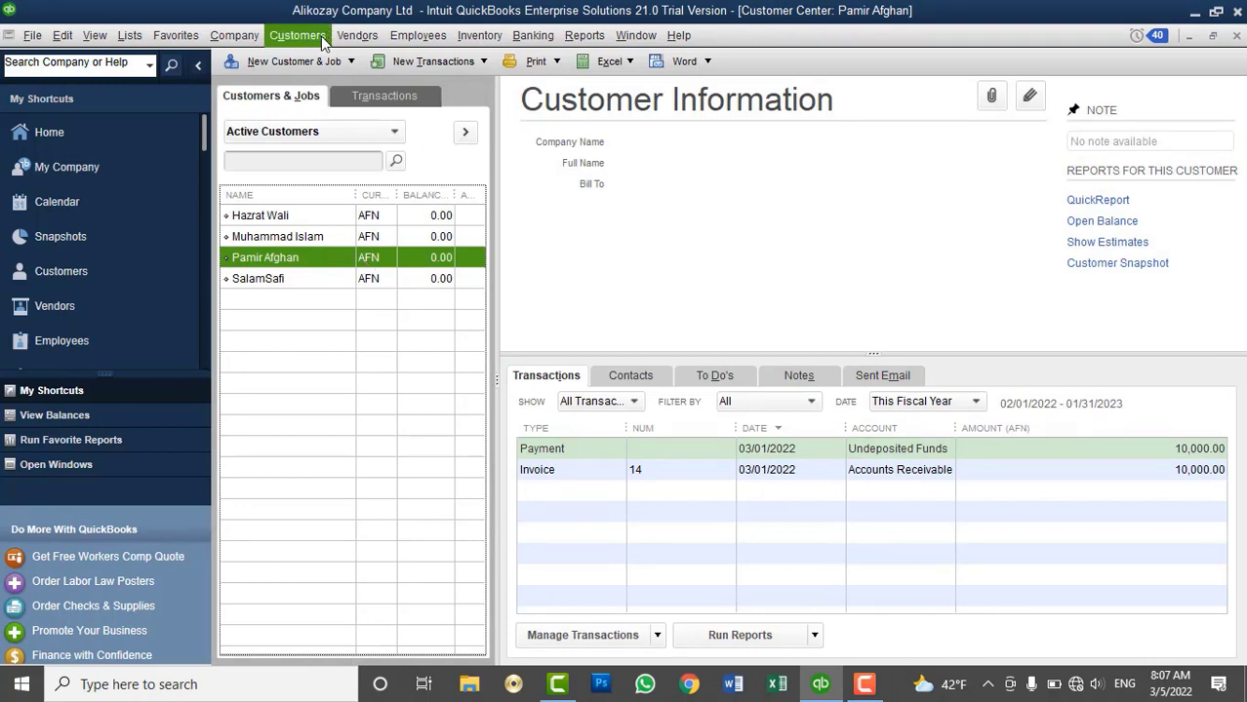
Check customer balances to confirm the credited customer shows 0.00, then minimise QuickBooks
click(320, 39)
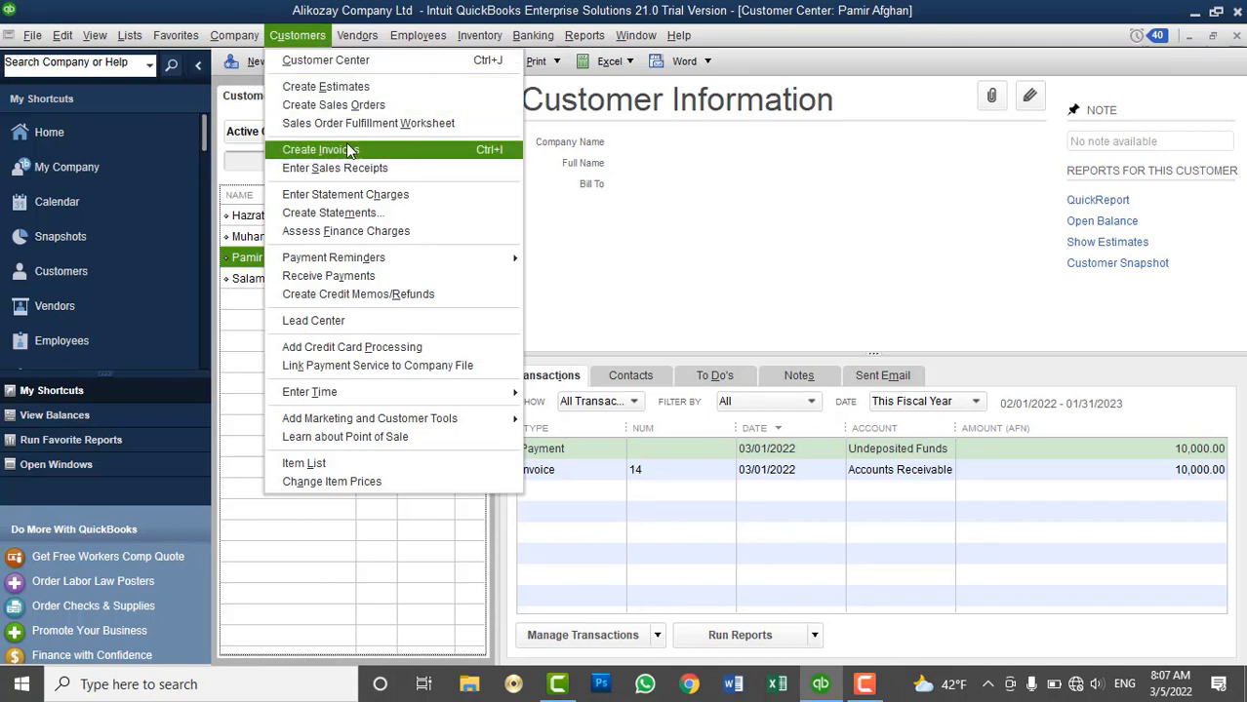
click(352, 590)
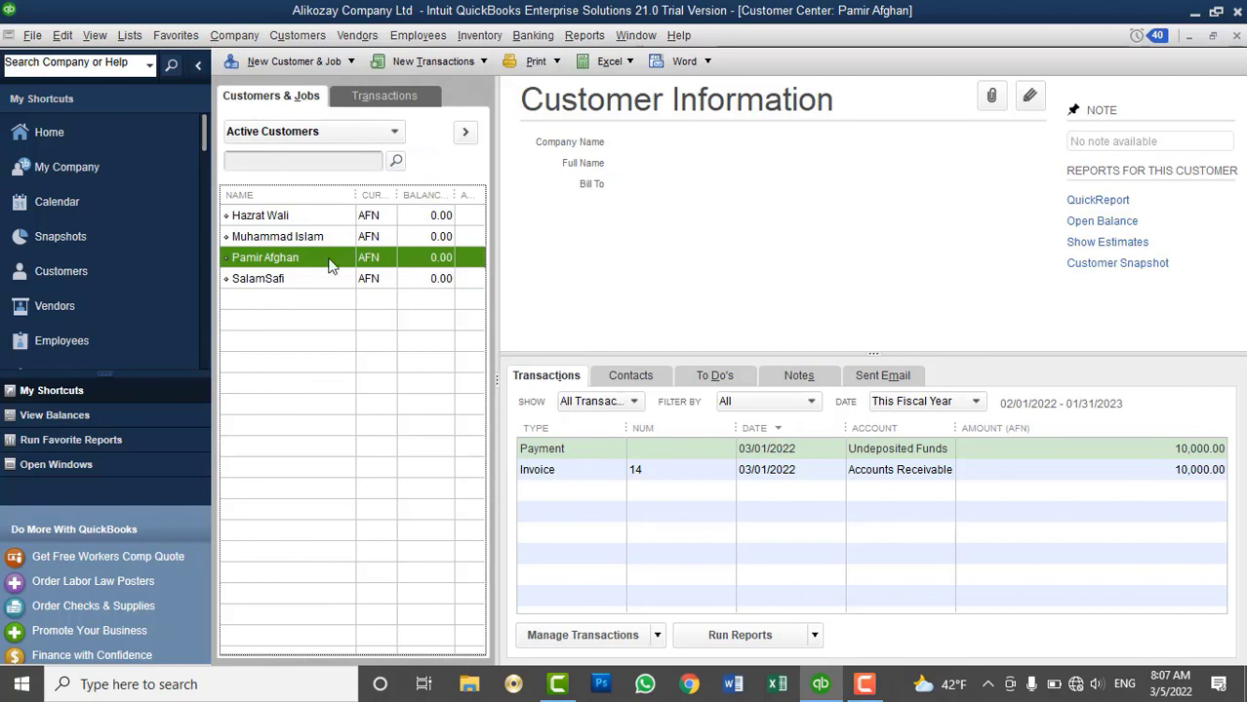
click(302, 238)
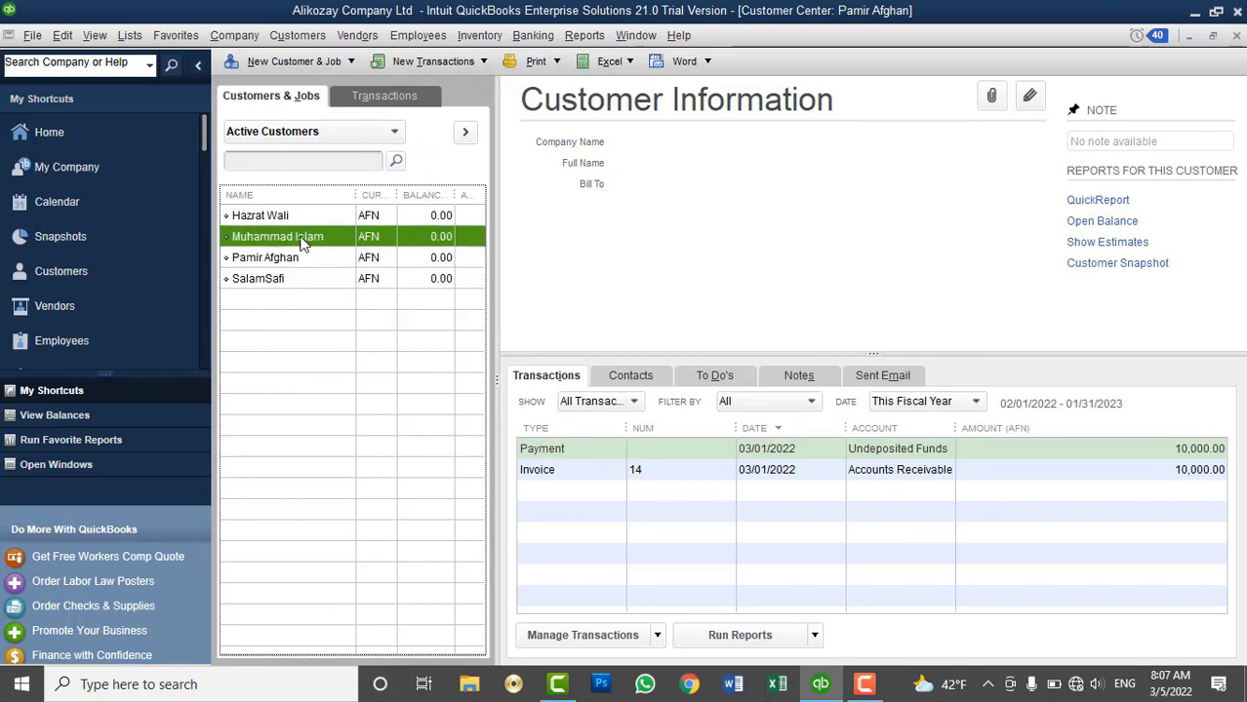
click(295, 217)
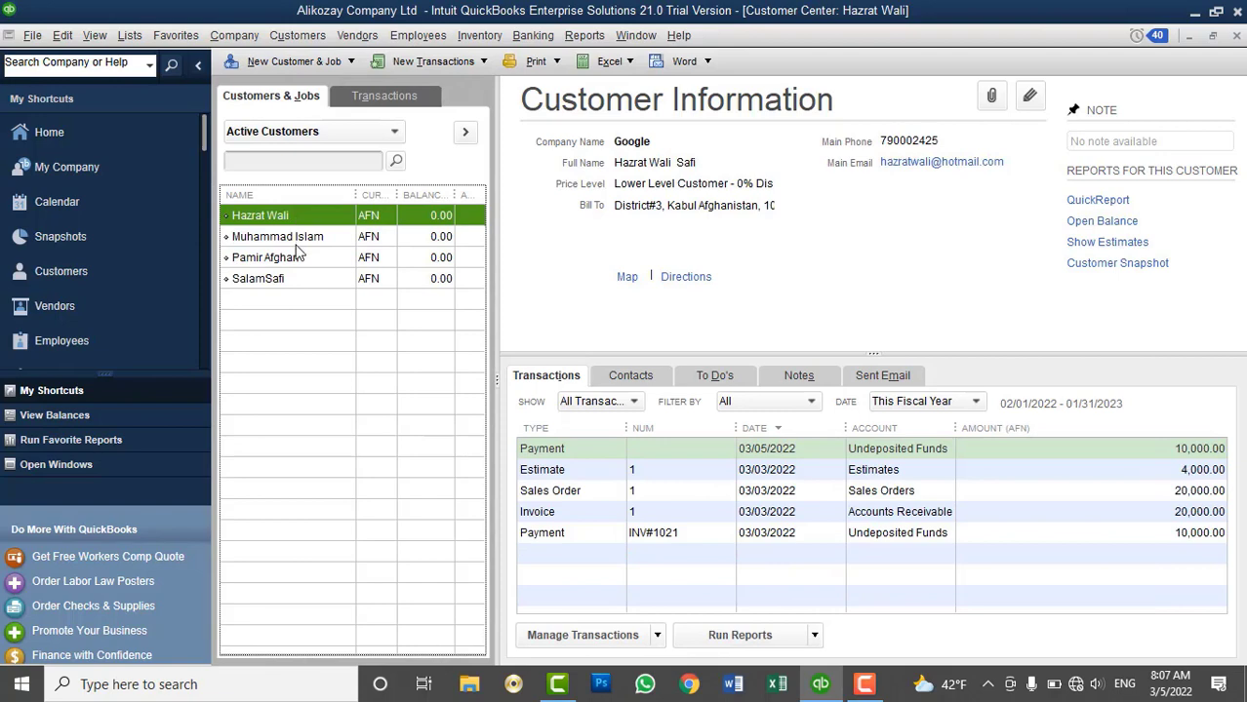
click(297, 259)
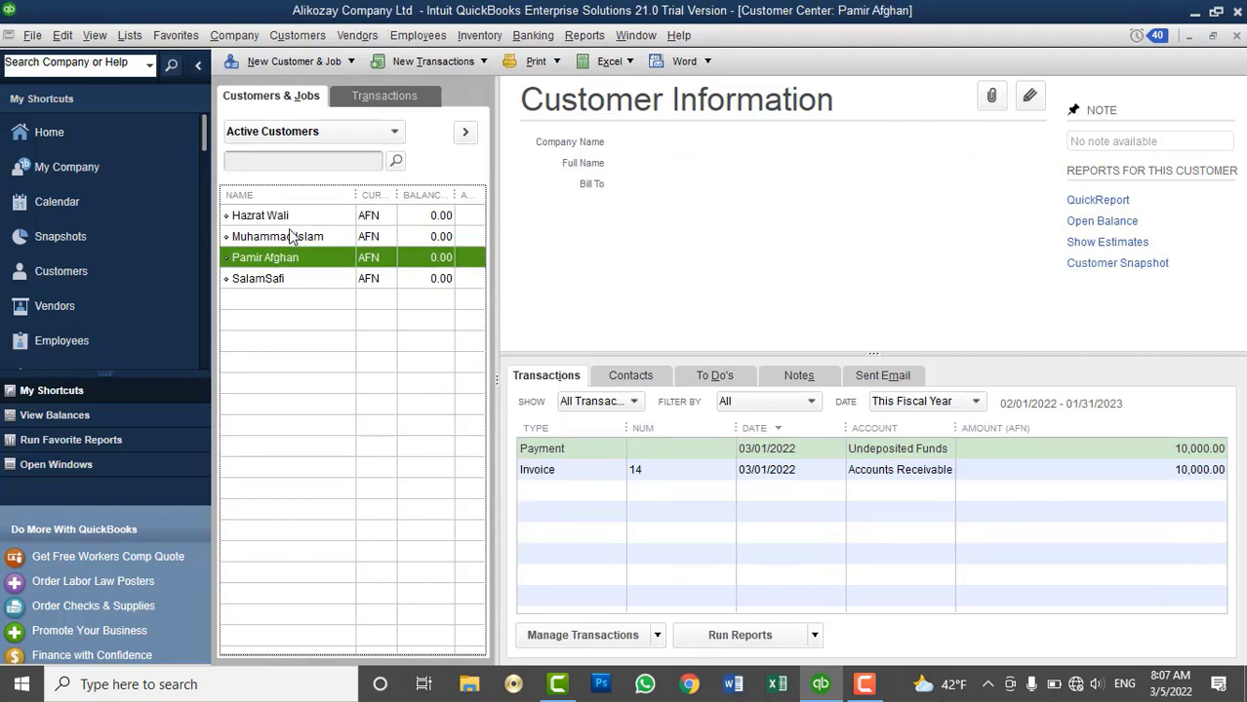
click(293, 238)
click(820, 684)
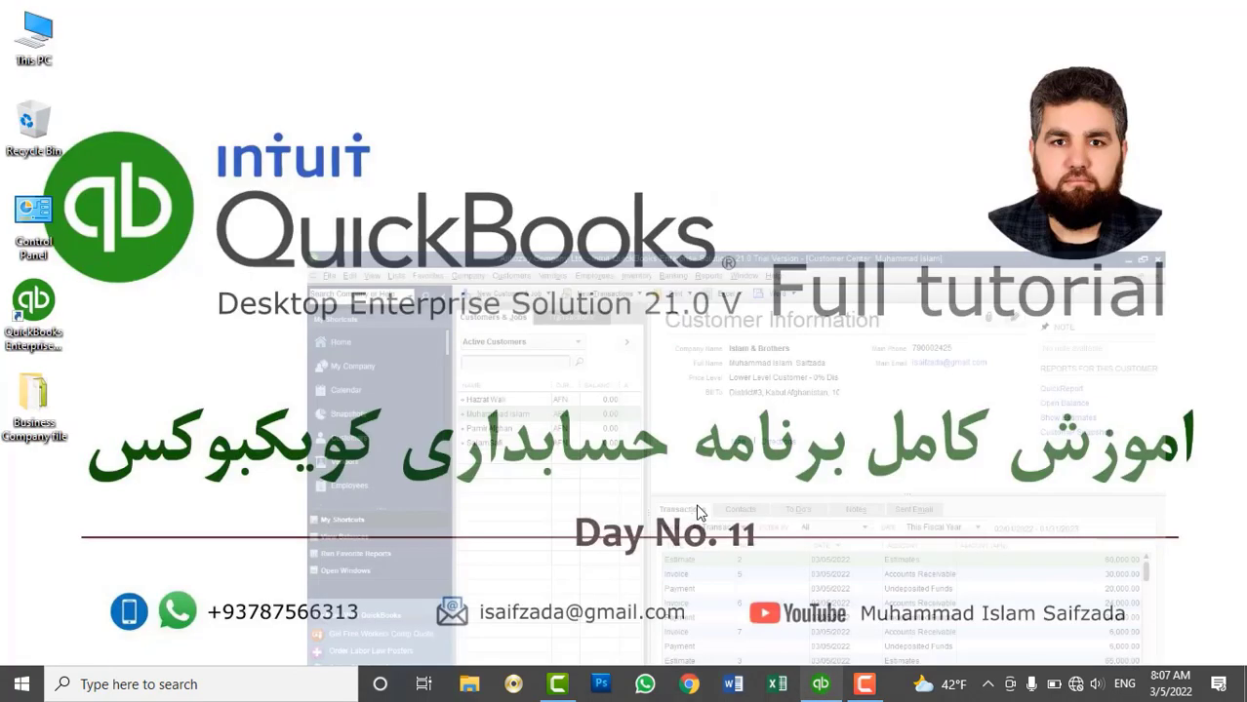